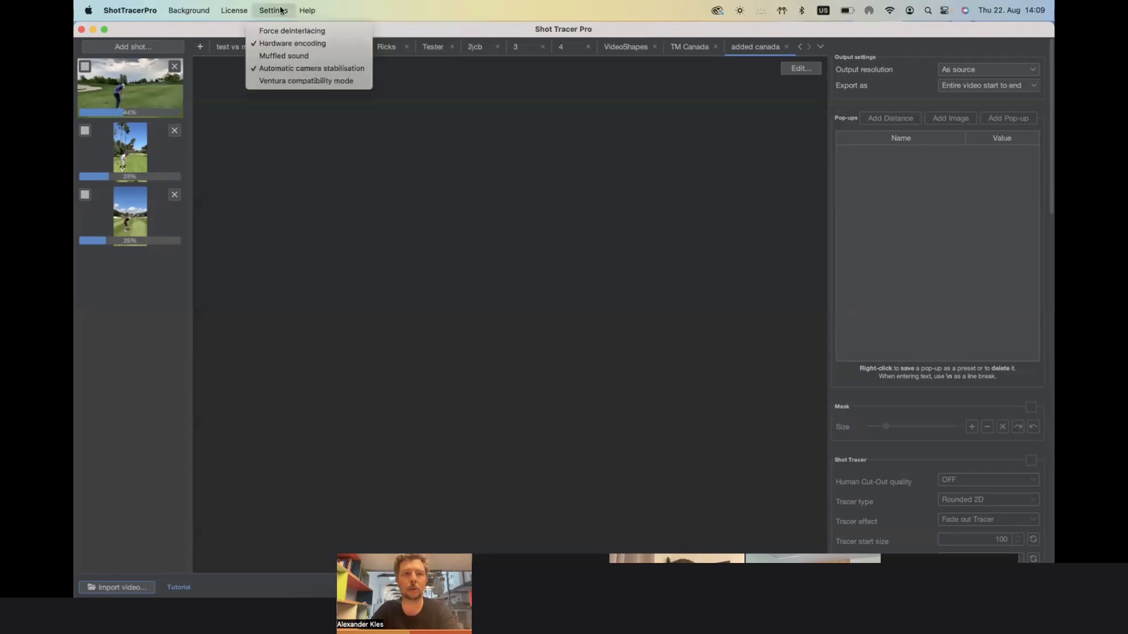
- Preview the three imported golf shots one after another and return to the first shot
{"action": "left_click", "coordinate": [386, 293]}
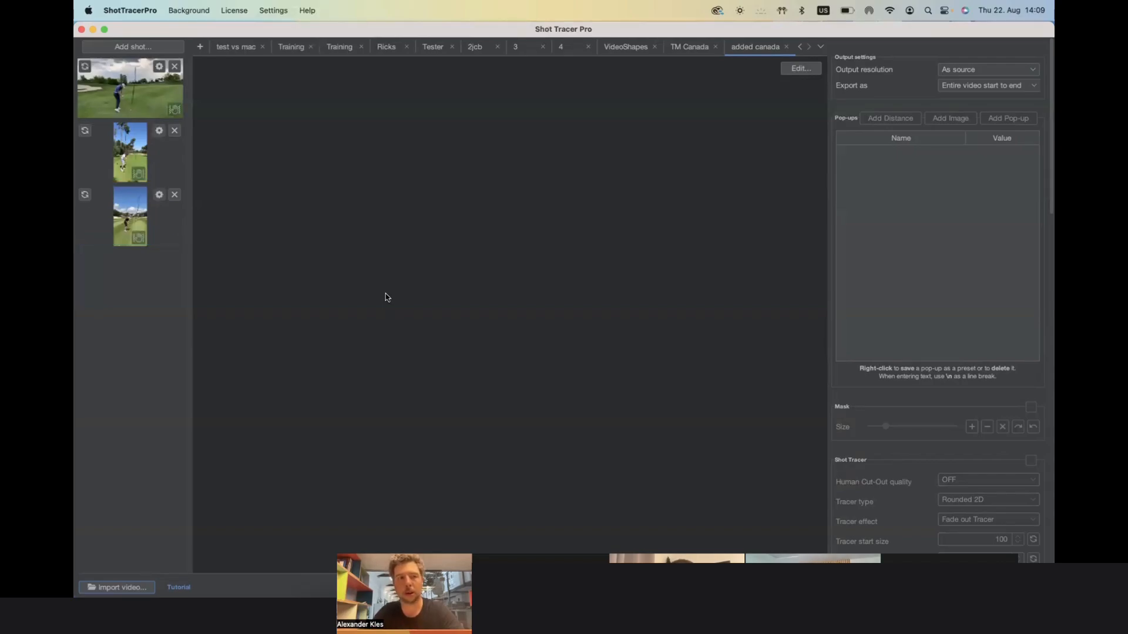
{"action": "left_click", "coordinate": [141, 80]}
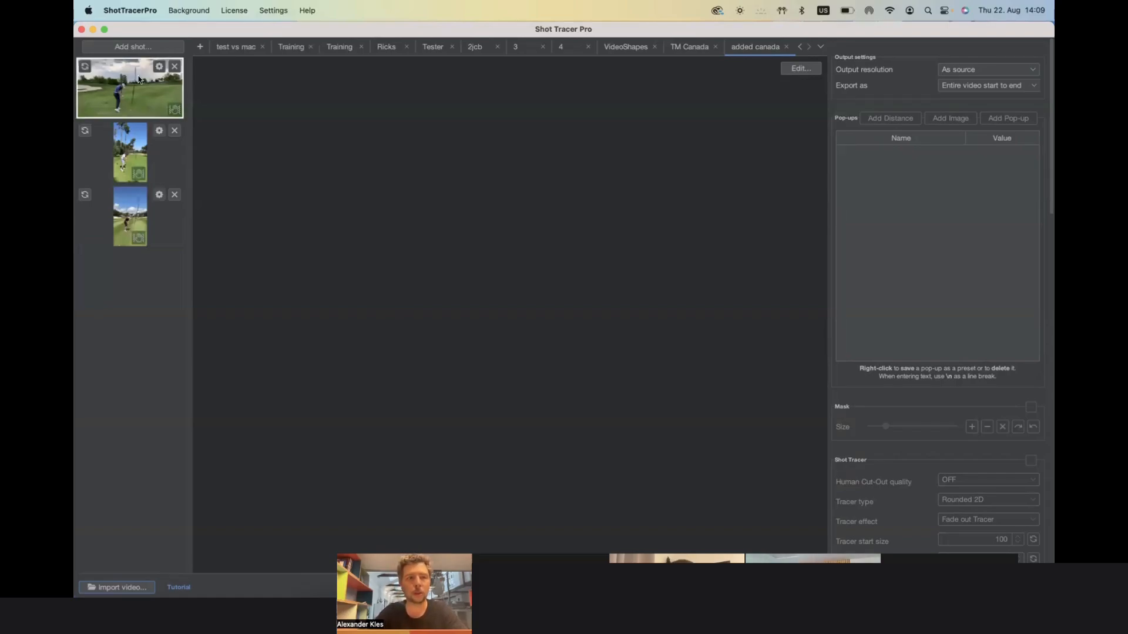
{"action": "left_click", "coordinate": [138, 166]}
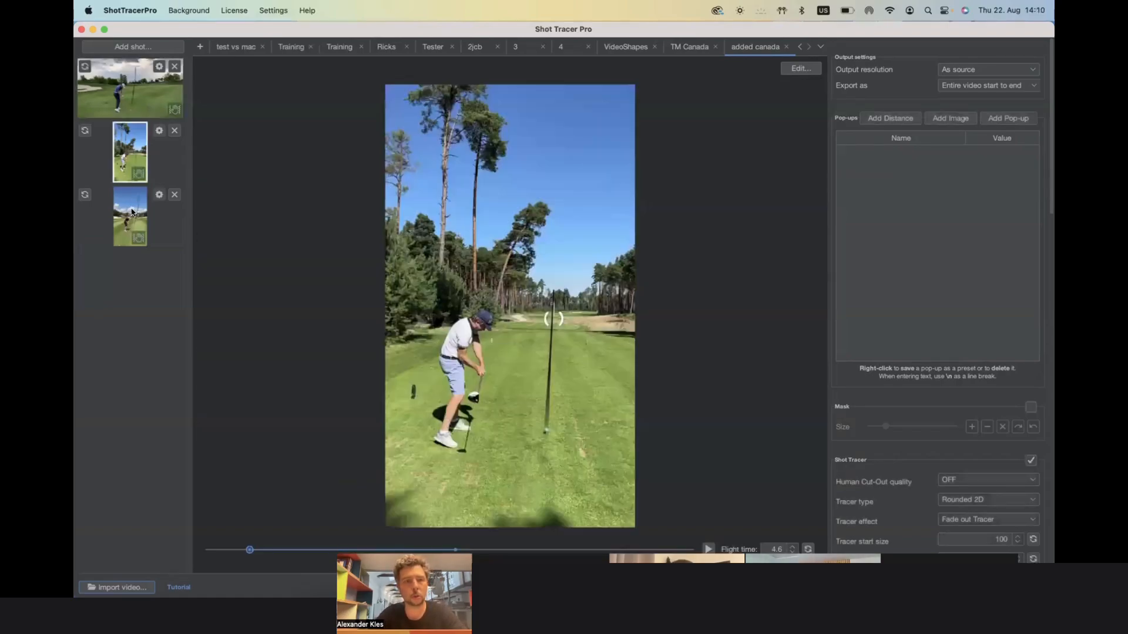
{"action": "left_click", "coordinate": [132, 213]}
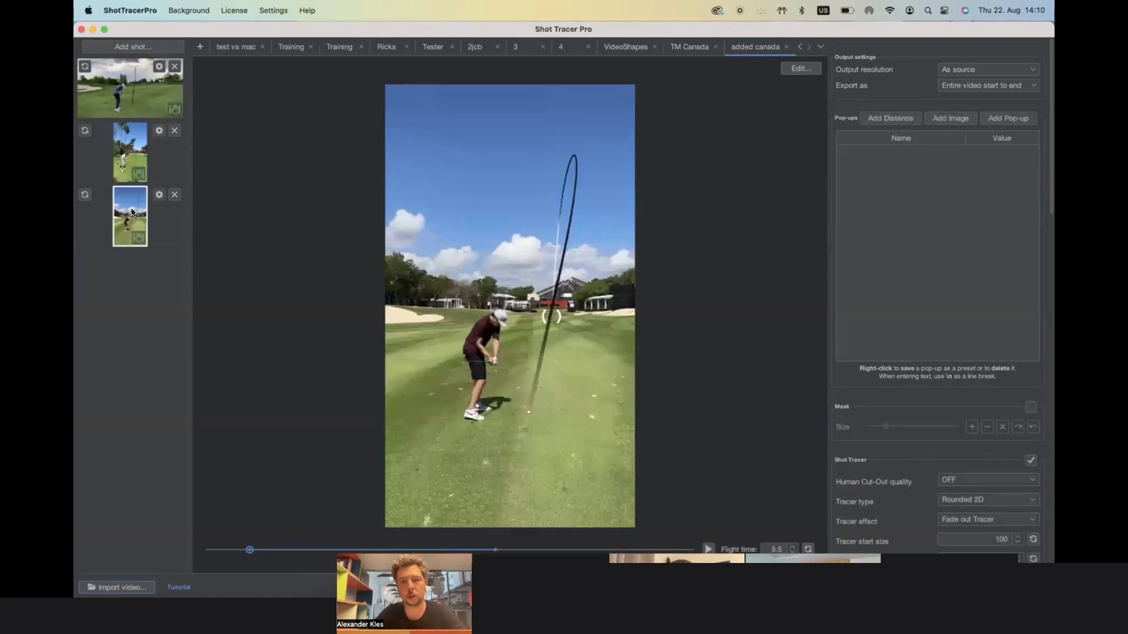
{"action": "left_click", "coordinate": [130, 94]}
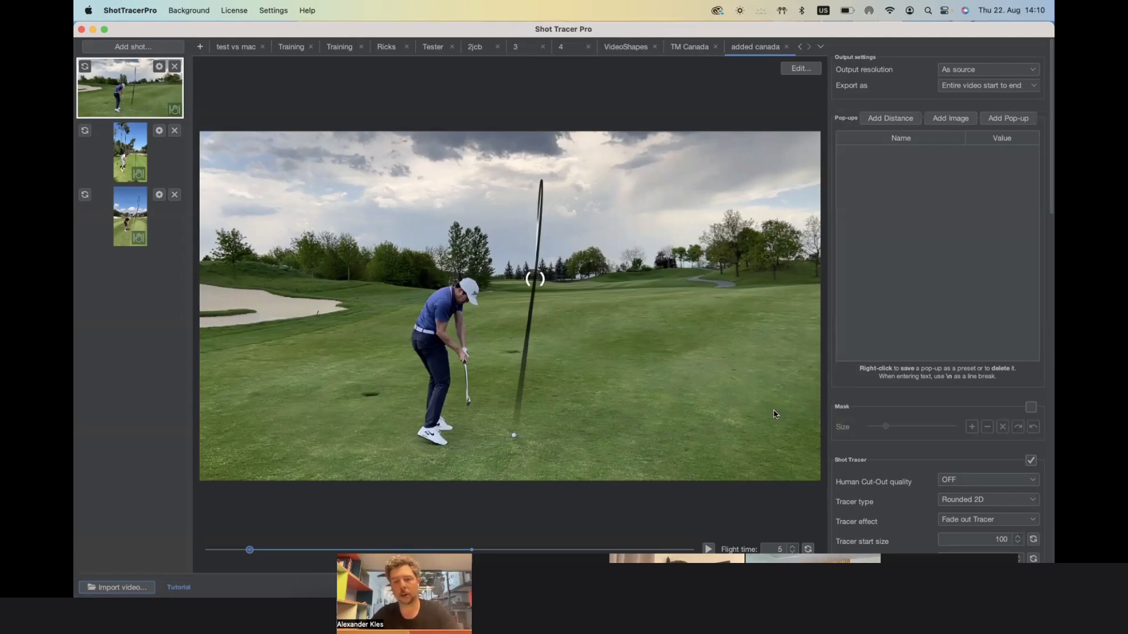
{"action": "left_click", "coordinate": [160, 66]}
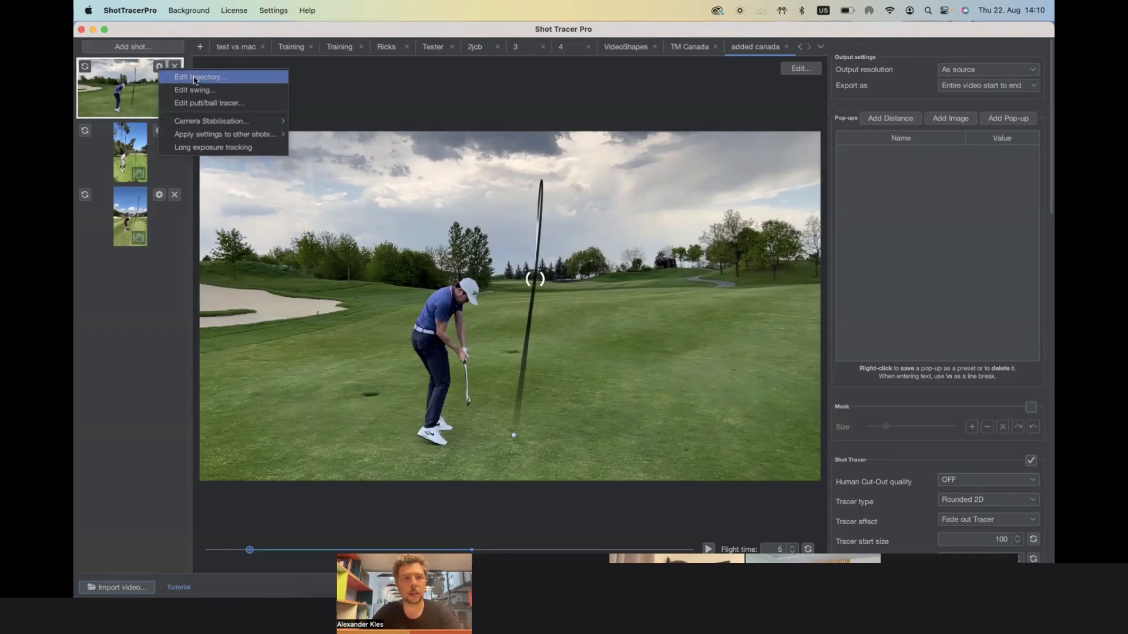
{"action": "left_click", "coordinate": [196, 80]}
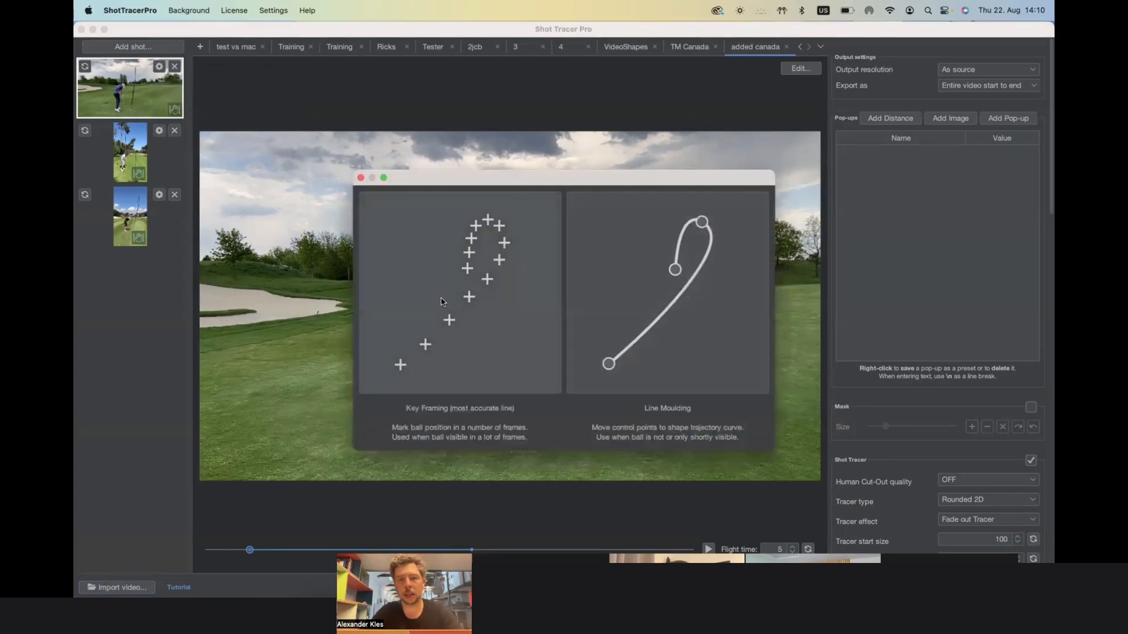
{"action": "left_click", "coordinate": [361, 177]}
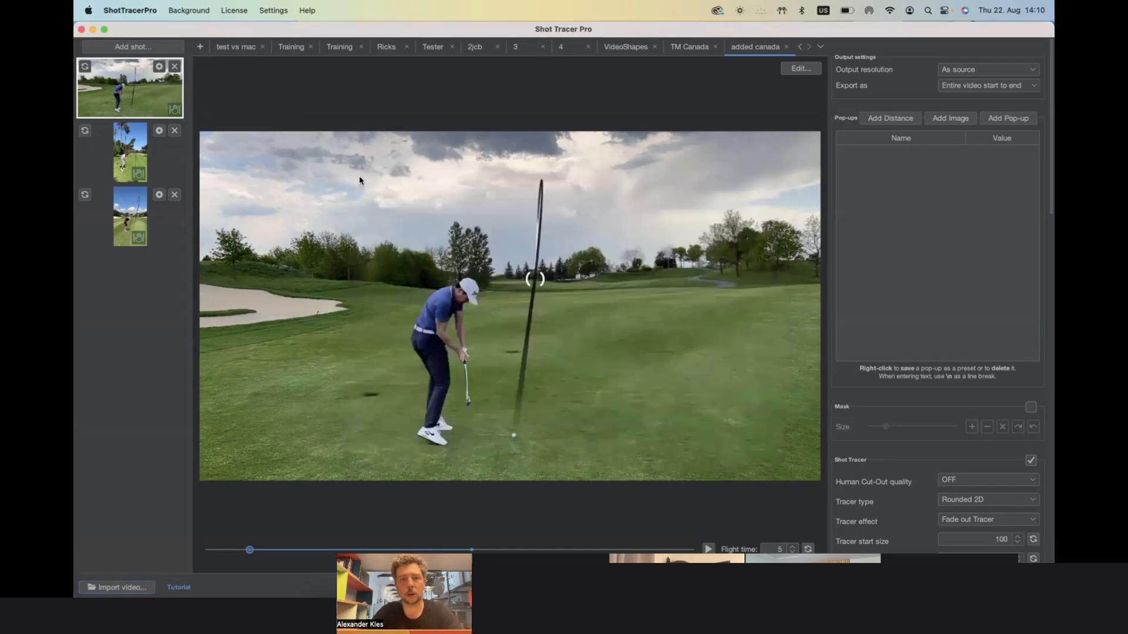
{"action": "left_click", "coordinate": [160, 68]}
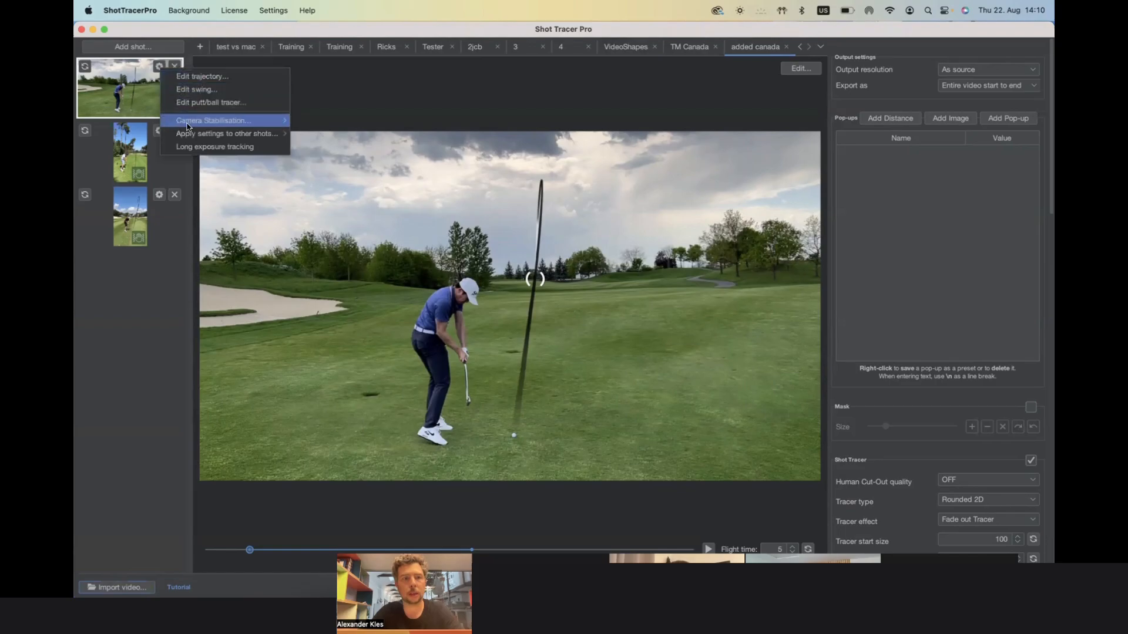
{"action": "left_click", "coordinate": [133, 95]}
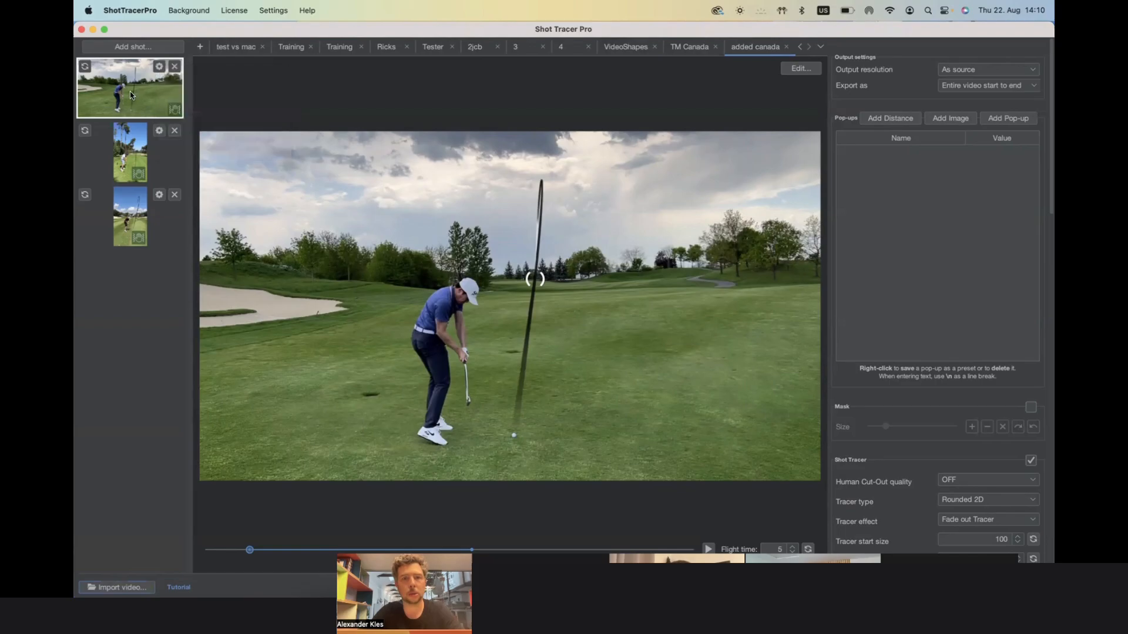
- Open the first shot's trajectory for editing with the Key Framing method
{"action": "left_click", "coordinate": [803, 70]}
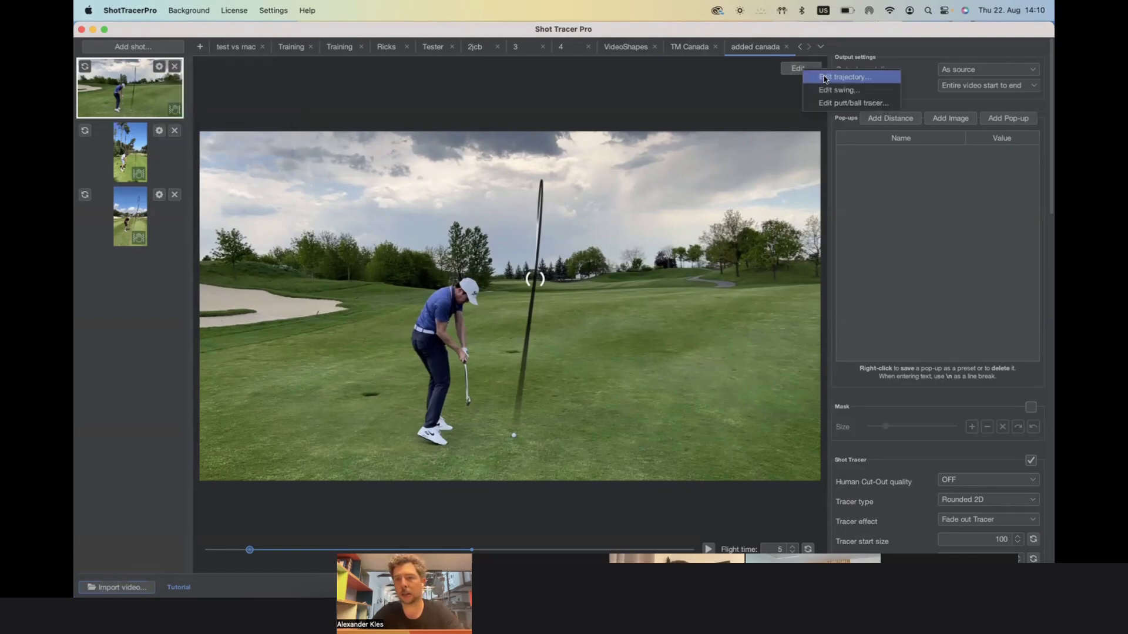
{"action": "left_click", "coordinate": [824, 79]}
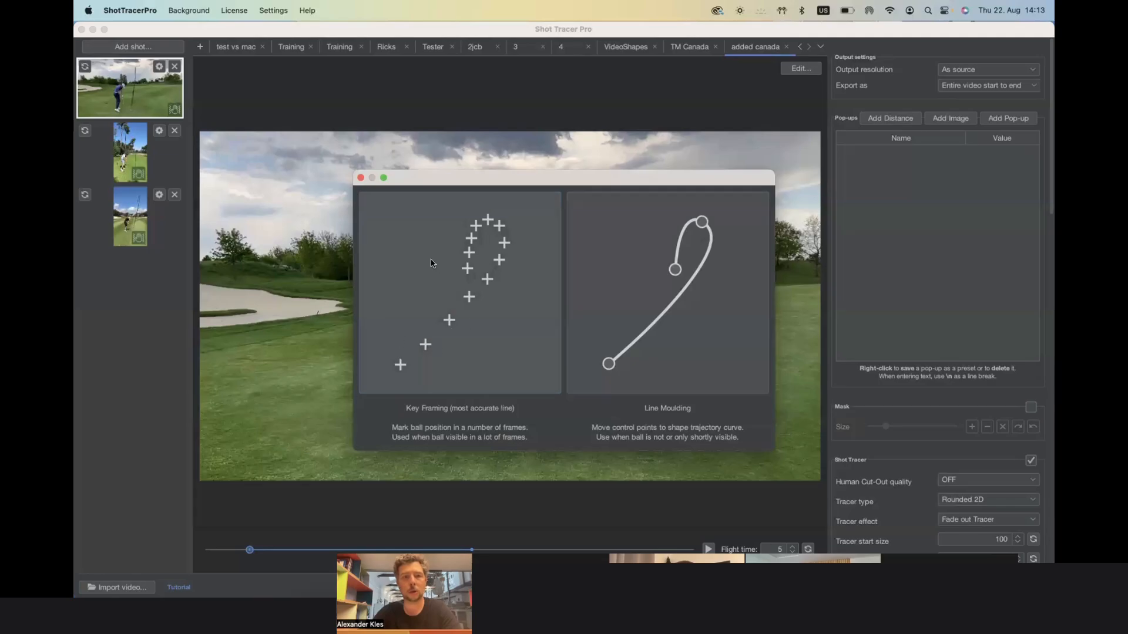
{"action": "left_click", "coordinate": [414, 360]}
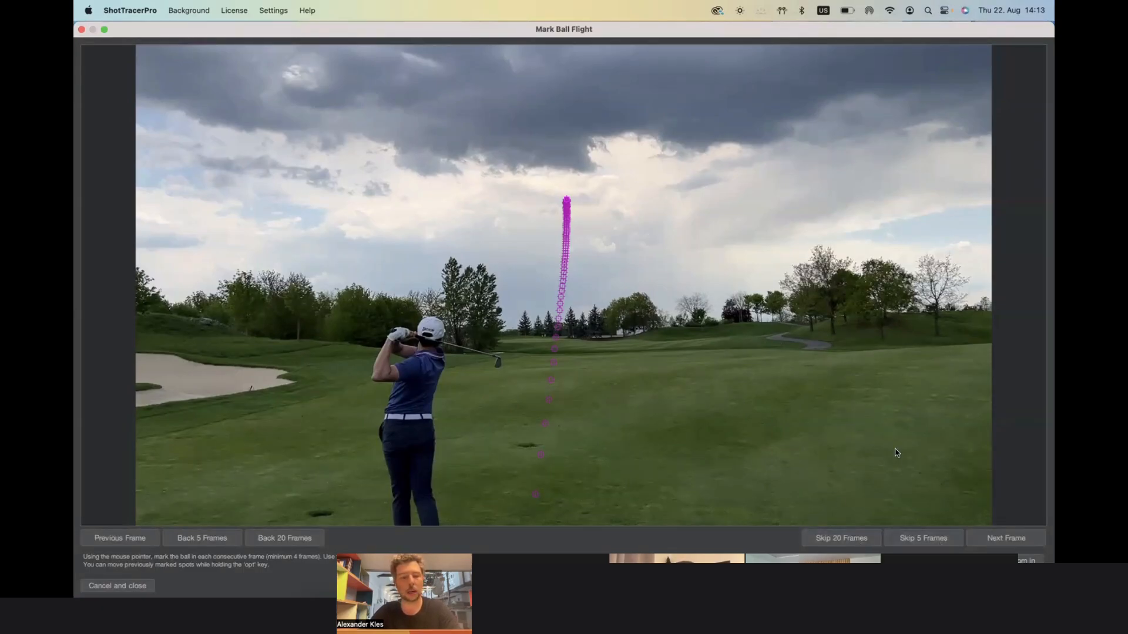
- Step back through the most recent frames and mark the ball's position at the top of the existing trajectory marks
{"action": "scroll", "coordinate": [894, 454], "scroll_direction": "up", "scroll_amount": 5}
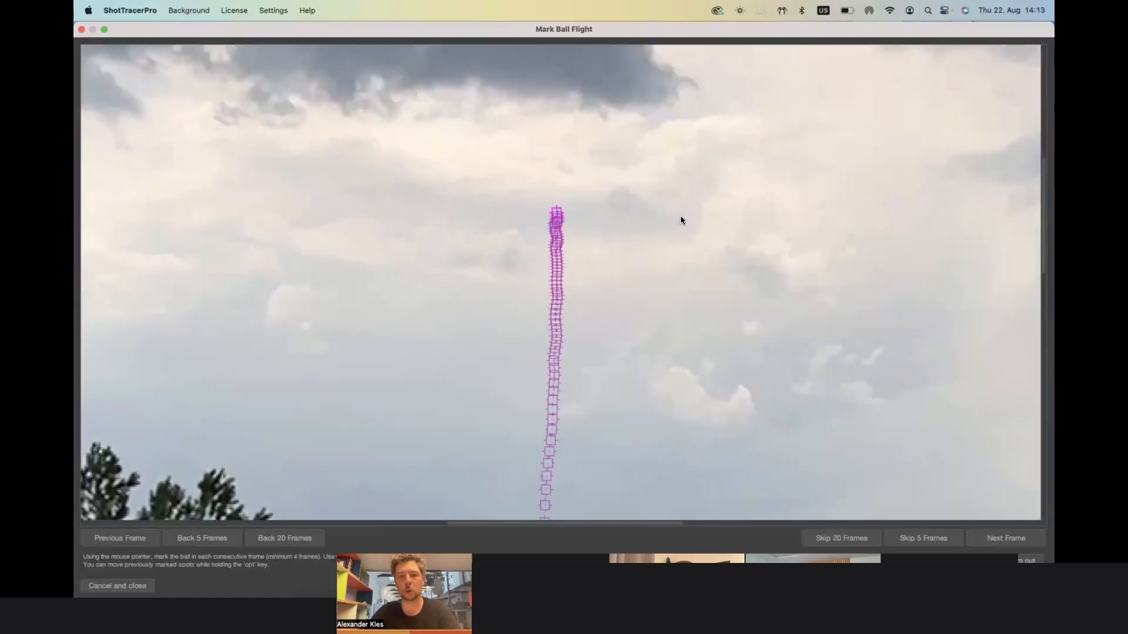
{"action": "scroll", "coordinate": [578, 198], "scroll_direction": "up", "scroll_amount": 3}
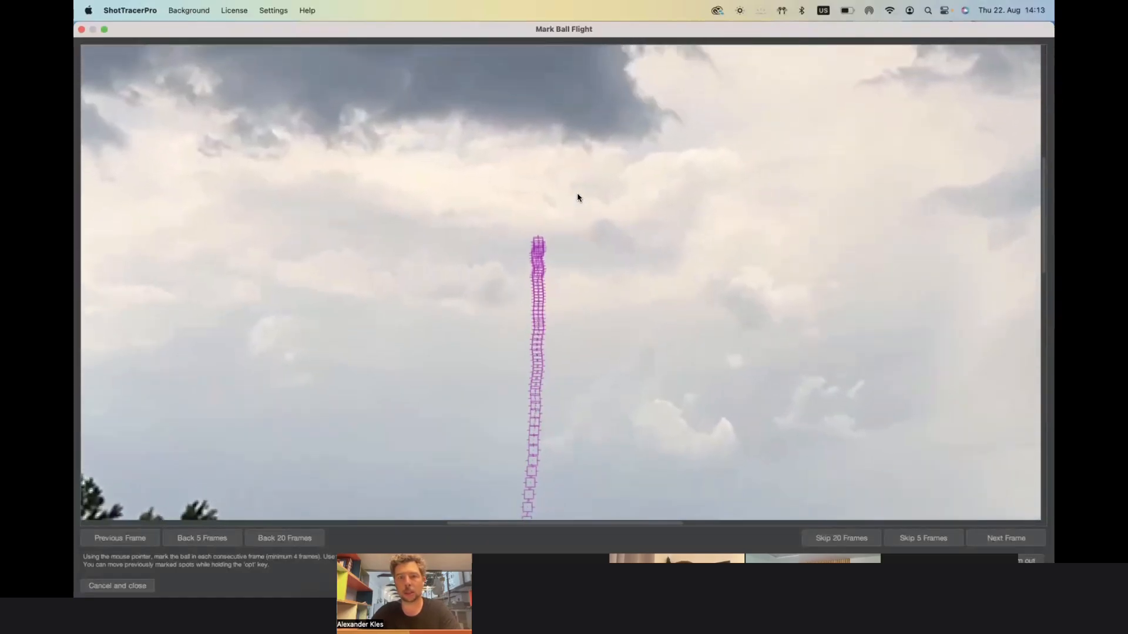
{"action": "left_click", "coordinate": [114, 539]}
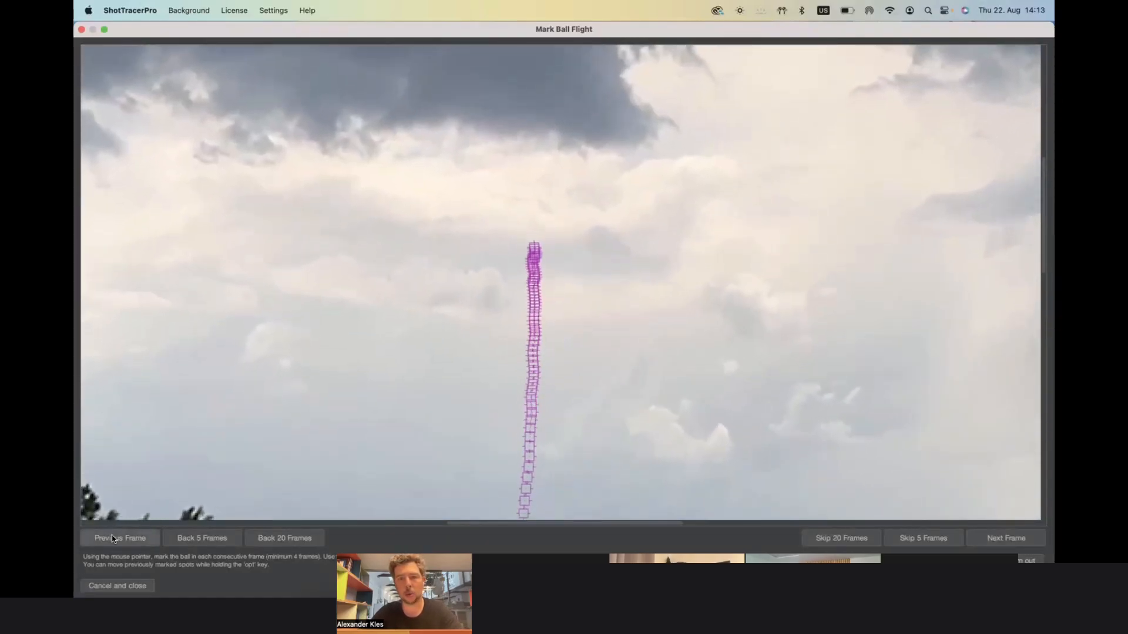
{"action": "left_click", "coordinate": [113, 539]}
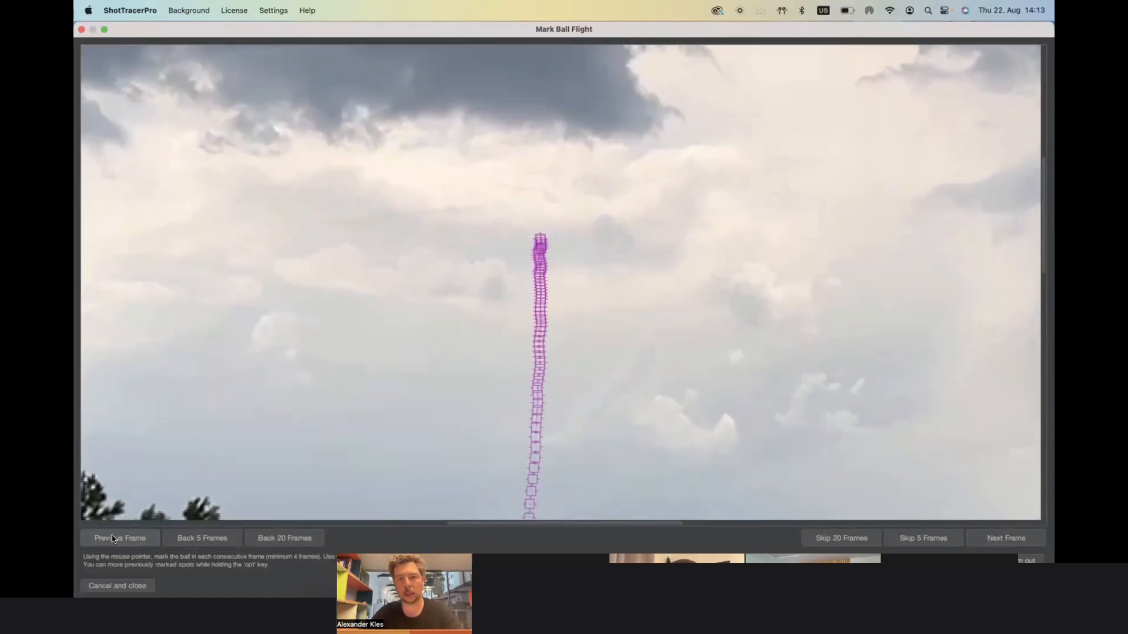
{"action": "left_click", "coordinate": [536, 234]}
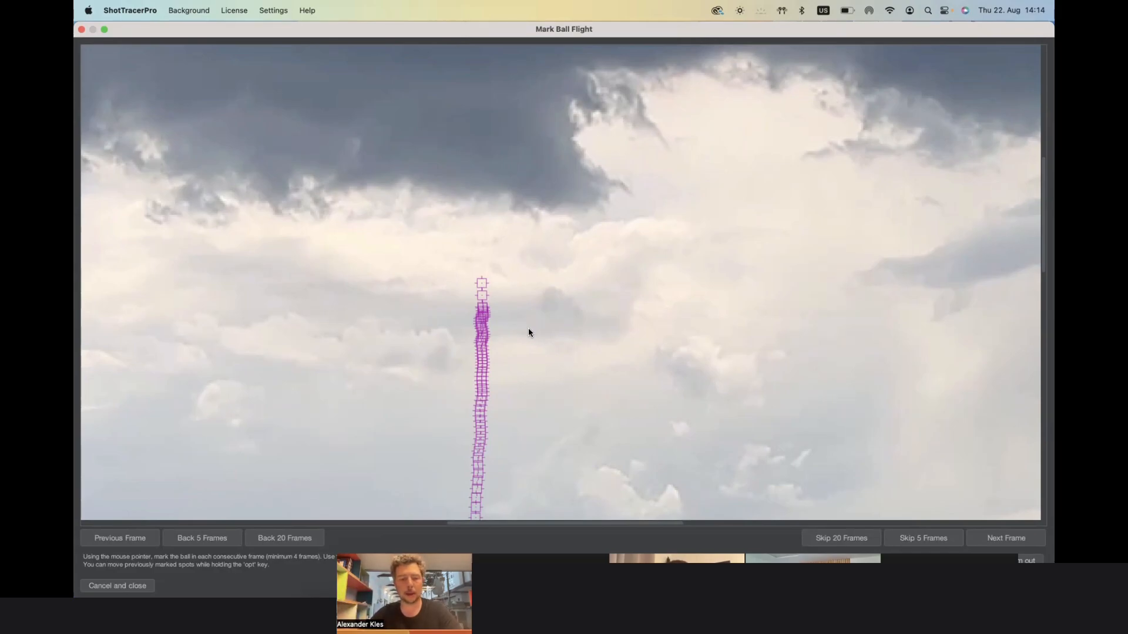
- Place a stray ball mark in the sky well away from the flight path, and remove it by returning to the previous frame
{"action": "scroll", "coordinate": [522, 271], "scroll_direction": "down", "scroll_amount": 5}
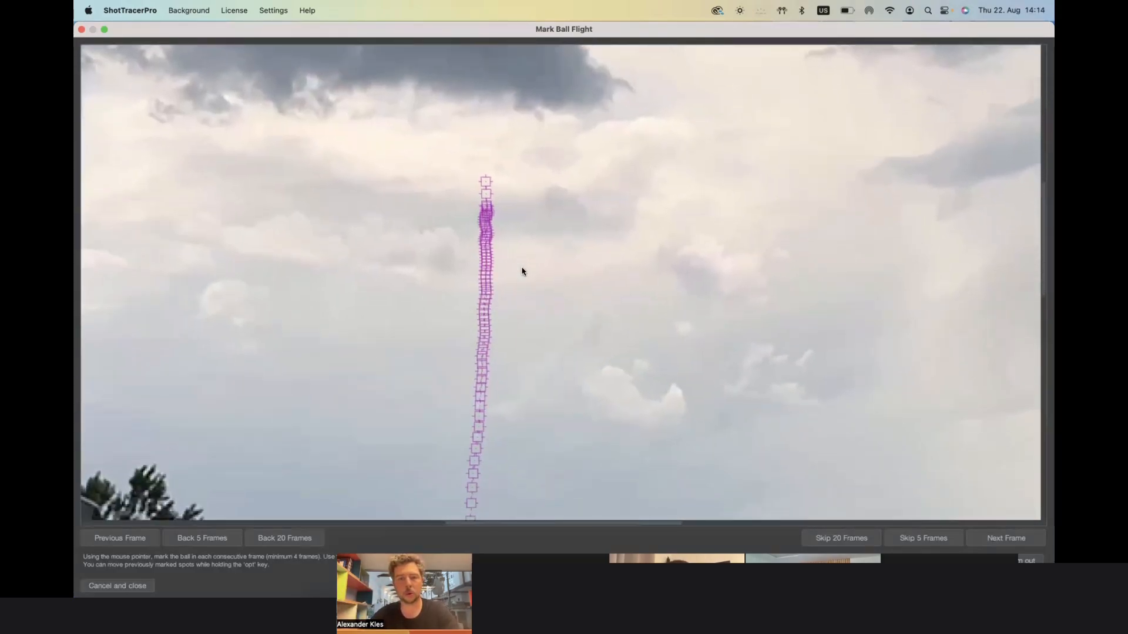
{"action": "scroll", "coordinate": [523, 271], "scroll_direction": "down", "scroll_amount": 2}
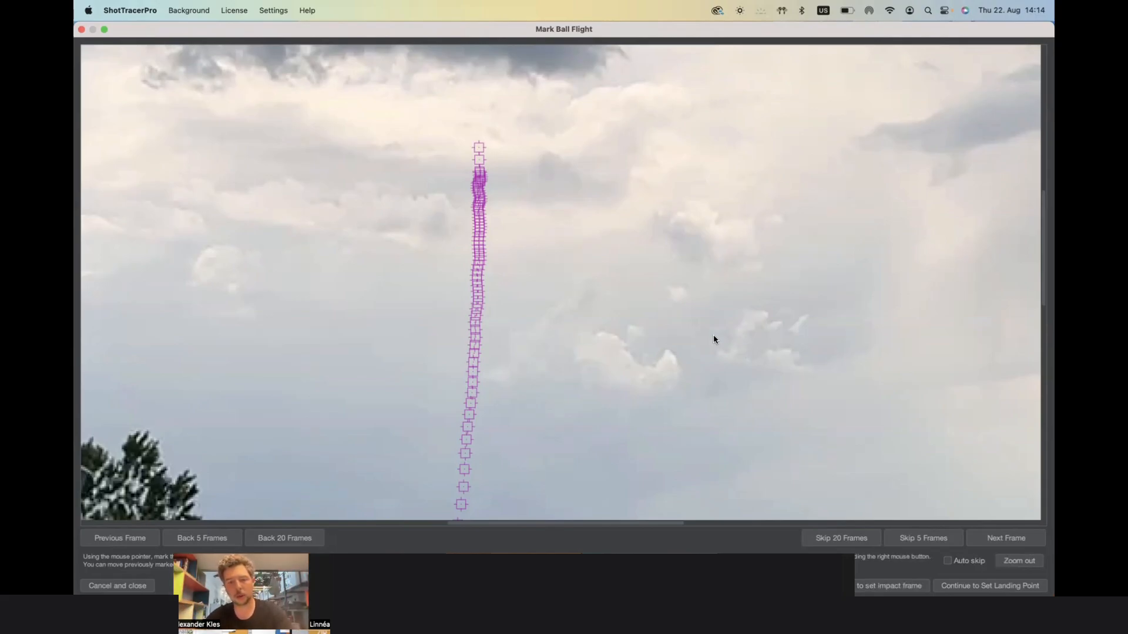
{"action": "scroll", "coordinate": [713, 339], "scroll_direction": "down", "scroll_amount": 3}
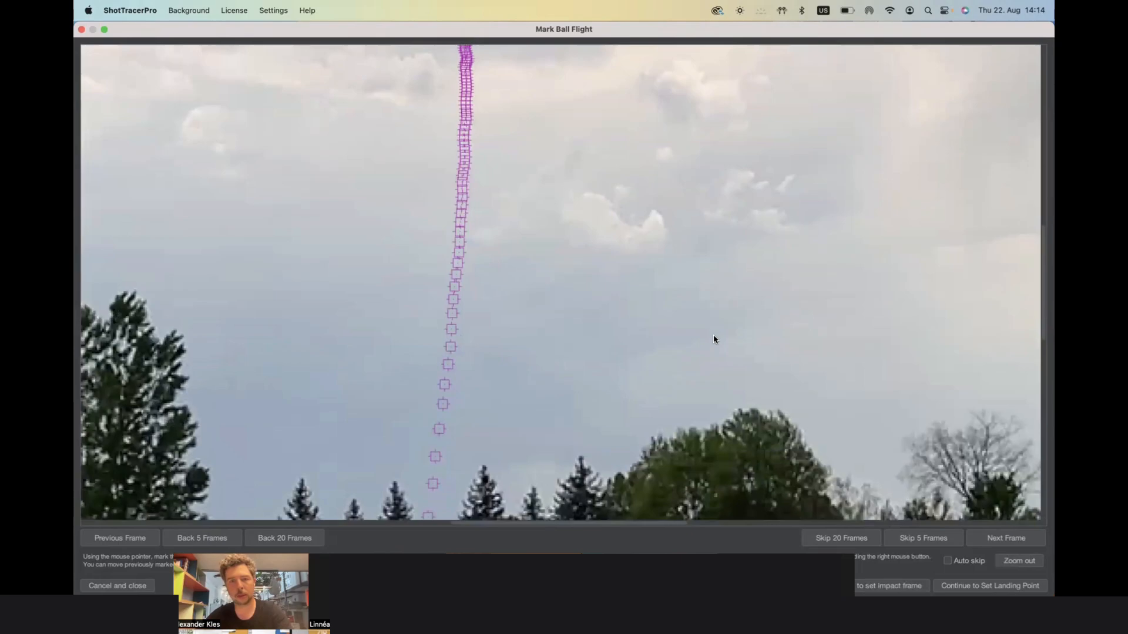
{"action": "left_click", "coordinate": [872, 414]}
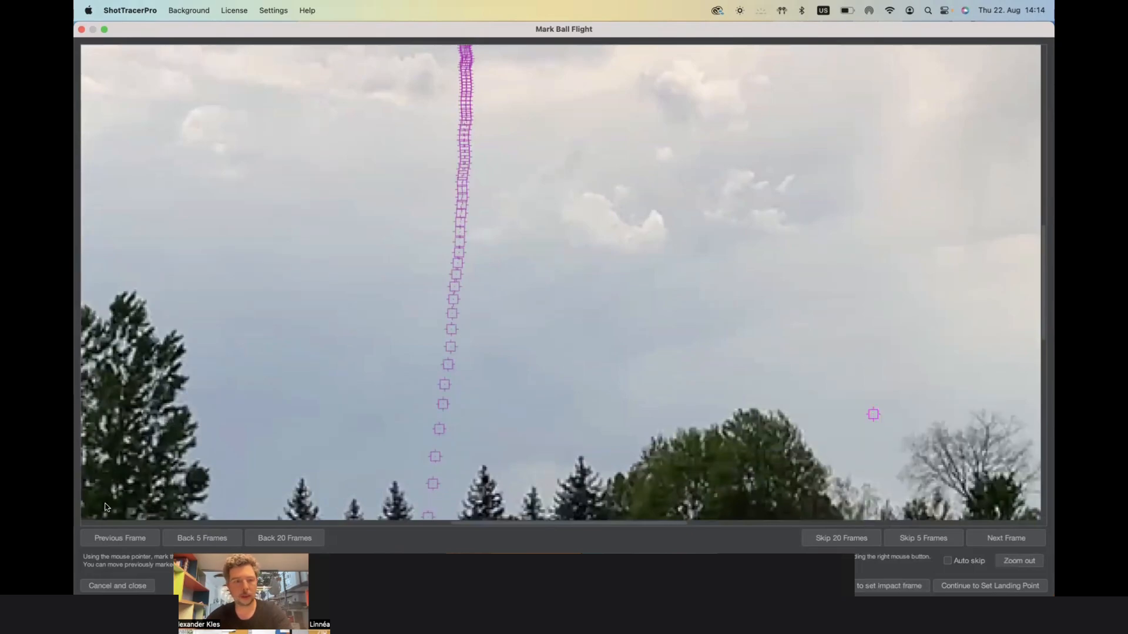
{"action": "left_click", "coordinate": [104, 544]}
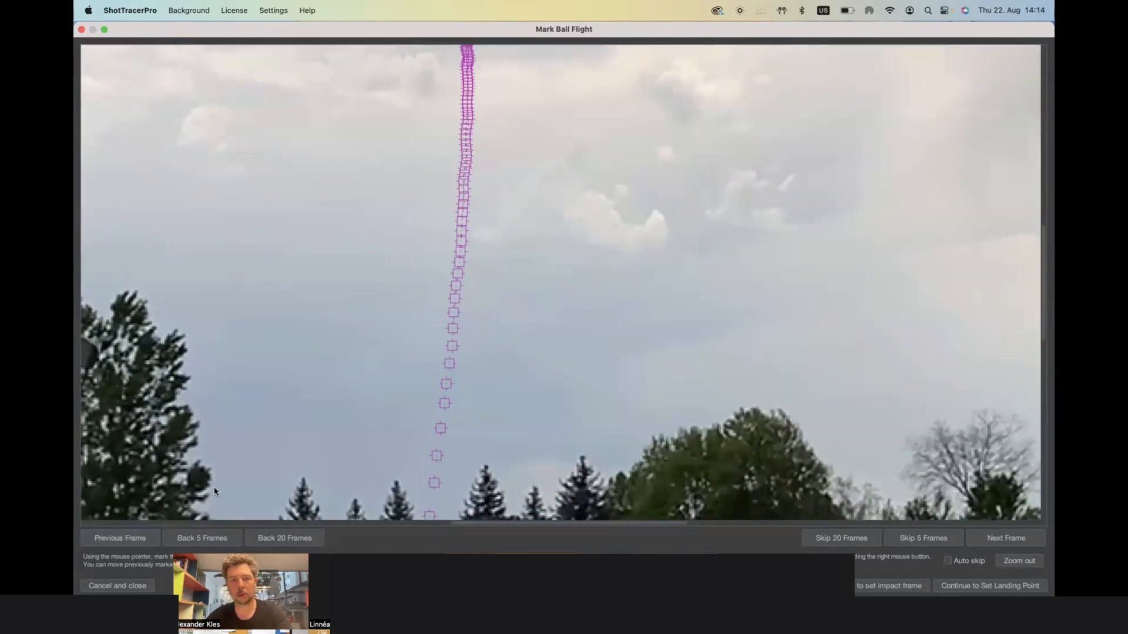
- Advance through the video frames to follow the ball's descent to its landing area in front of the evergreen trees
{"action": "key", "text": "Right"}
{"action": "key", "text": "Right"}
{"action": "key", "text": "Right"}
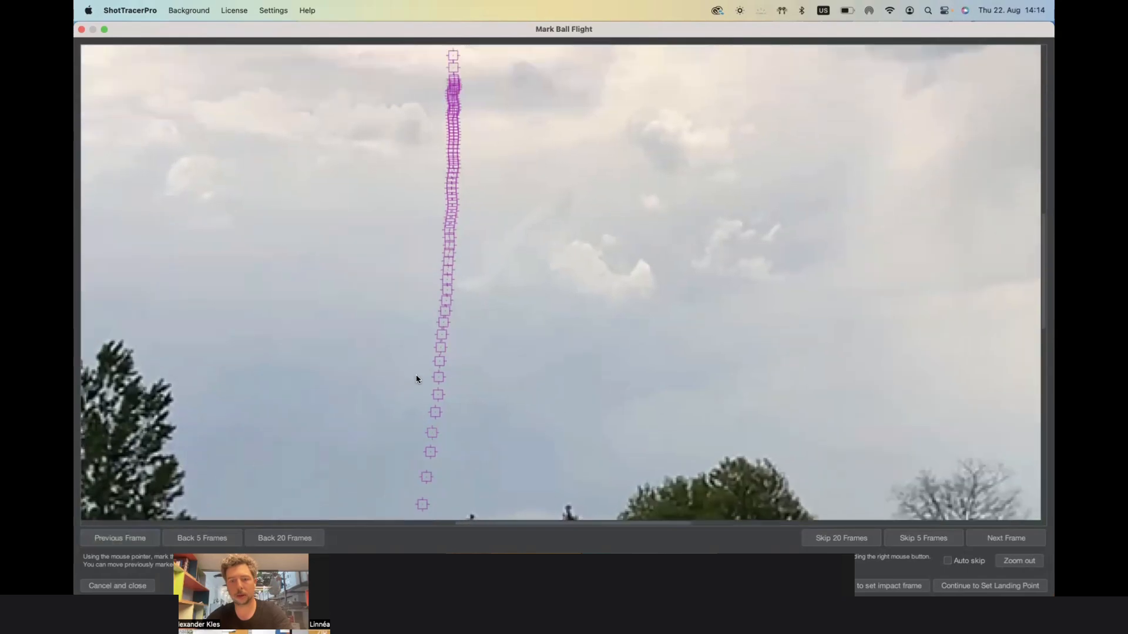
{"action": "key", "text": "Right"}
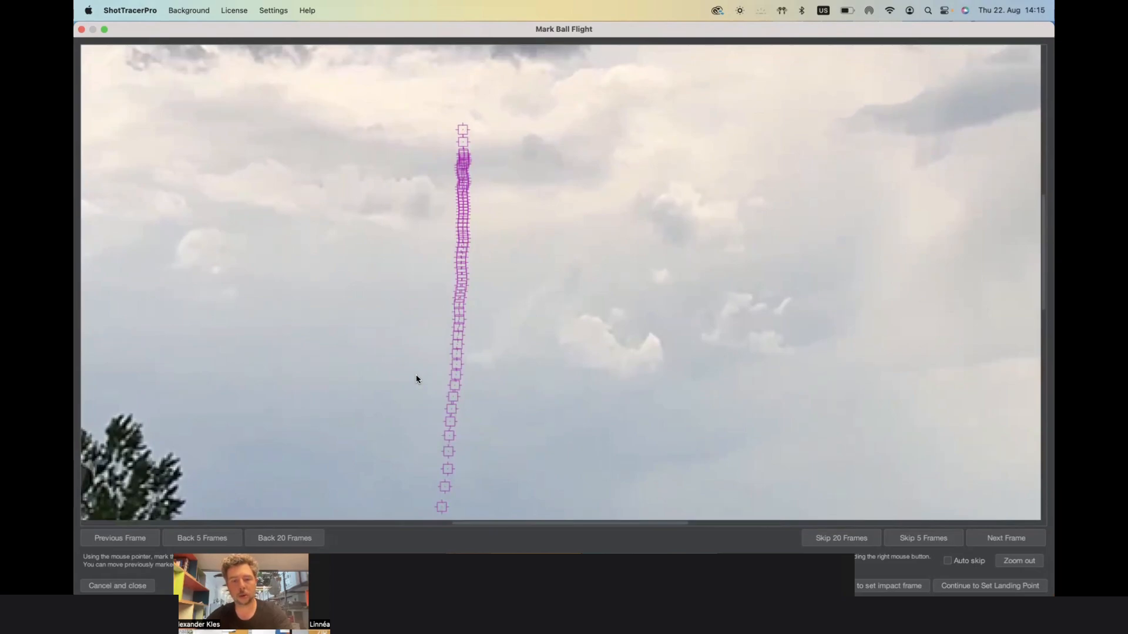
{"action": "key", "text": "Right"}
{"action": "key", "text": "Right"}
{"action": "key", "text": "Right"}
{"action": "key", "text": "Right"}
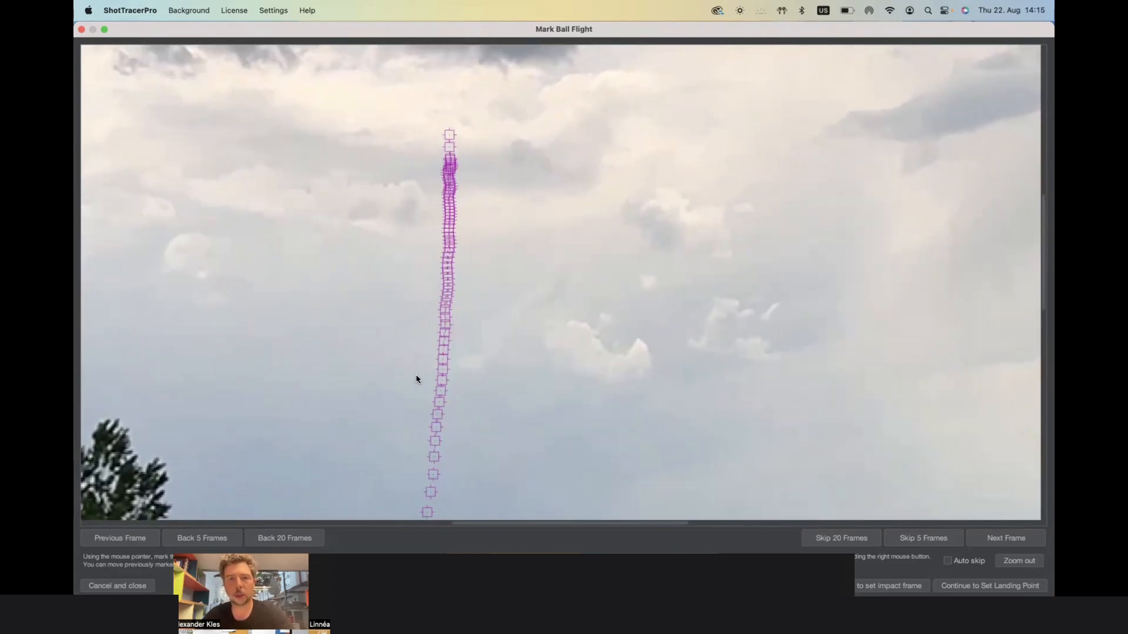
{"action": "key", "text": "Right"}
{"action": "key", "text": "Right"}
{"action": "key", "text": "Right"}
{"action": "key", "text": "Right"}
{"action": "key", "text": "Right"}
{"action": "key", "text": "Right"}
{"action": "key", "text": "Right"}
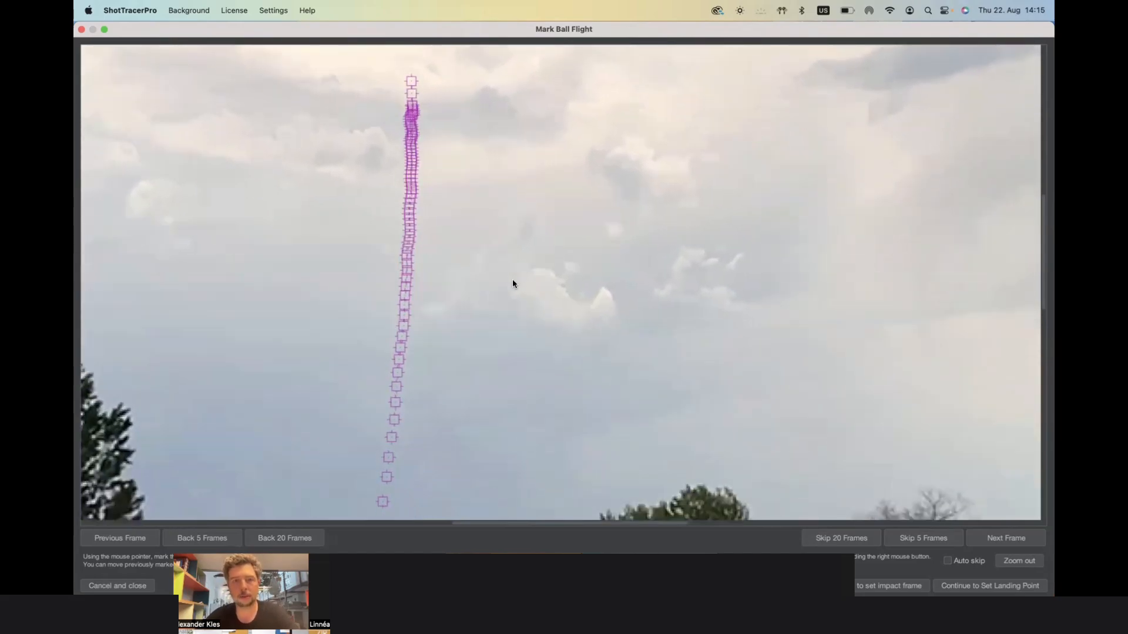
{"action": "key", "text": "Right"}
{"action": "key", "text": "Right"}
{"action": "key", "text": "Right"}
{"action": "key", "text": "Right"}
{"action": "key", "text": "Right"}
{"action": "key", "text": "Right"}
{"action": "key", "text": "Right"}
{"action": "key", "text": "Right"}
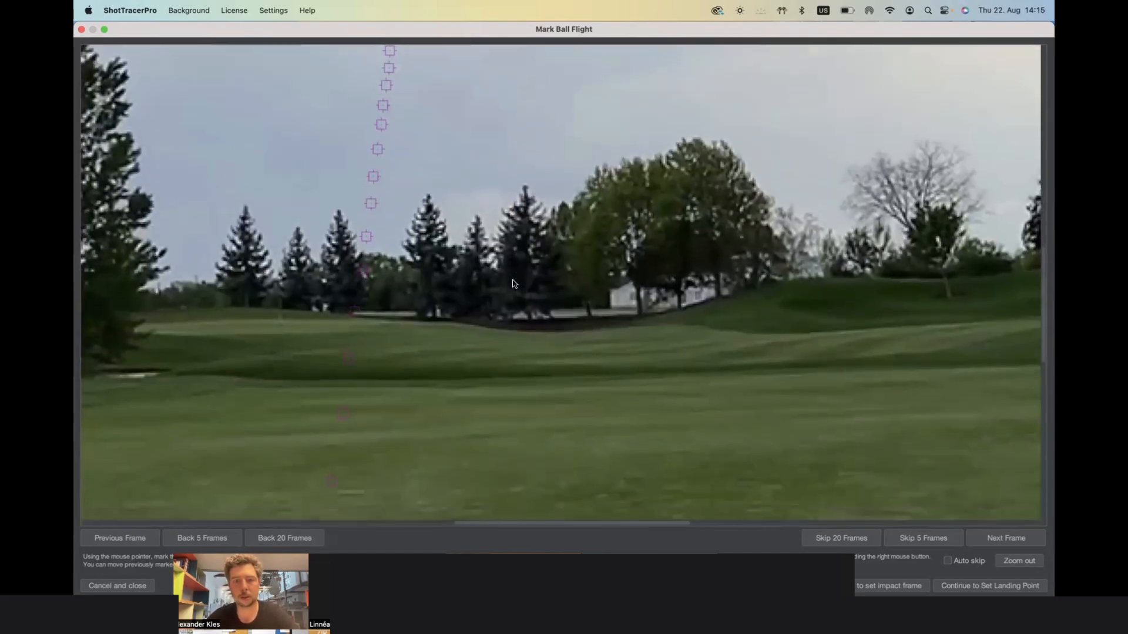
{"action": "key", "text": "Right"}
{"action": "key", "text": "Right"}
{"action": "key", "text": "Right"}
{"action": "key", "text": "Right"}
{"action": "key", "text": "Right"}
{"action": "key", "text": "Right"}
{"action": "key", "text": "Right"}
{"action": "key", "text": "Right"}
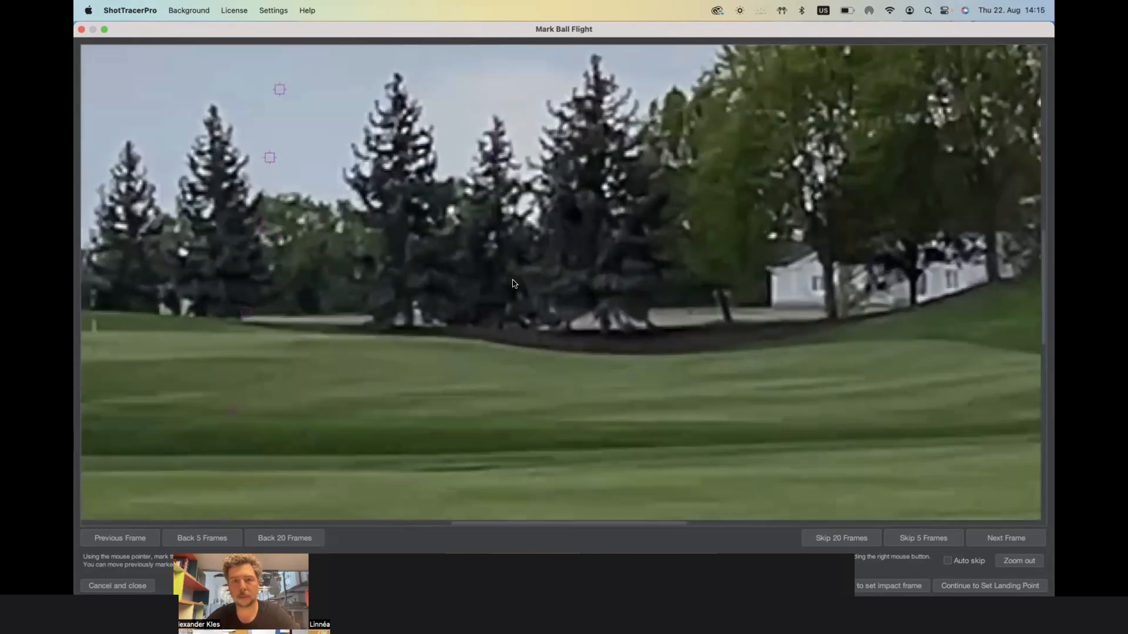
{"action": "key", "text": "Right"}
{"action": "key", "text": "Right"}
{"action": "key", "text": "Right"}
{"action": "key", "text": "Right"}
{"action": "key", "text": "Right"}
{"action": "key", "text": "Right"}
{"action": "key", "text": "Right"}
{"action": "key", "text": "Right"}
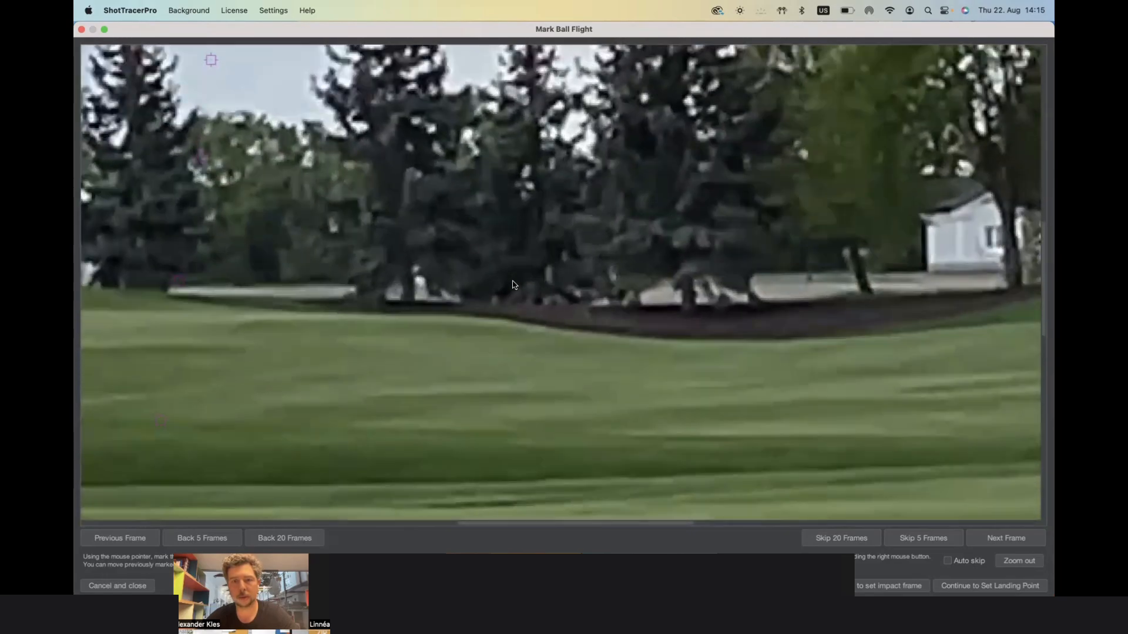
{"action": "key", "text": "Right"}
{"action": "key", "text": "Right"}
{"action": "key", "text": "Right"}
{"action": "key", "text": "Right"}
{"action": "key", "text": "Right"}
{"action": "key", "text": "Right"}
{"action": "key", "text": "Right"}
{"action": "key", "text": "Right"}
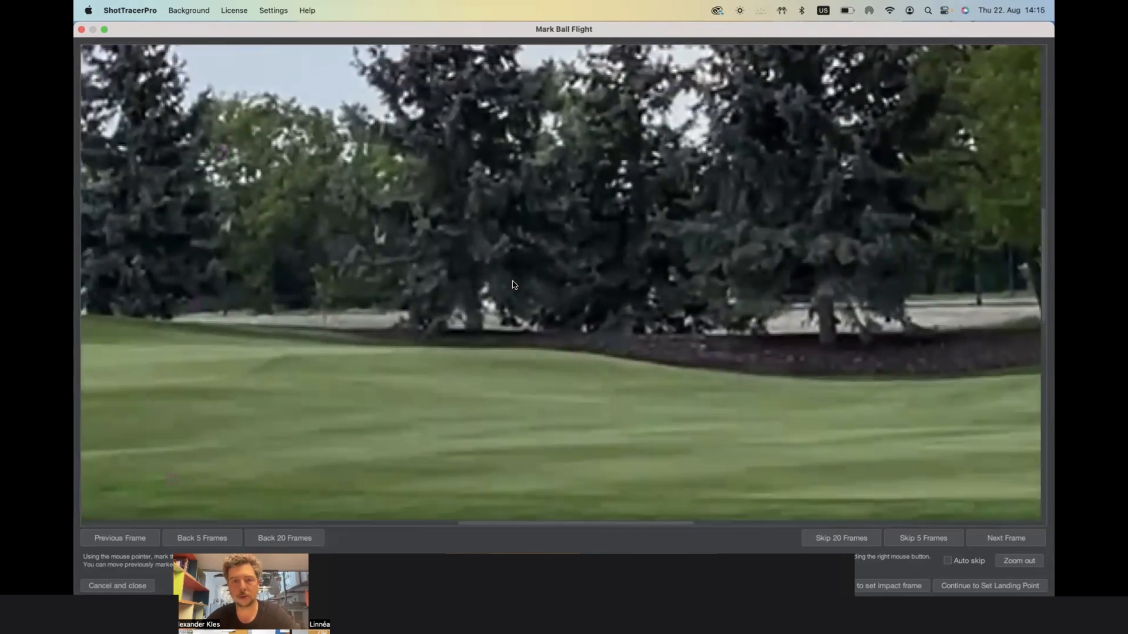
{"action": "key", "text": "Right"}
{"action": "key", "text": "Right"}
{"action": "key", "text": "Right"}
{"action": "key", "text": "Right"}
{"action": "key", "text": "Right"}
{"action": "key", "text": "Right"}
{"action": "key", "text": "Right"}
{"action": "key", "text": "Right"}
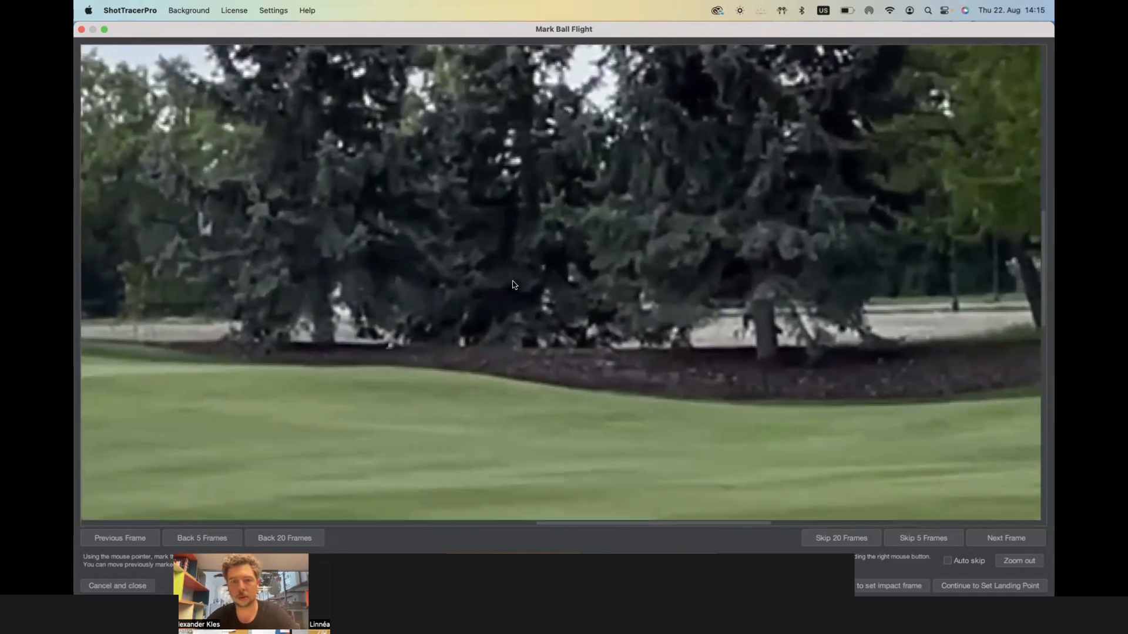
- Step back frame by frame around the ball's landing to examine where it touches the ground
{"action": "left_click", "coordinate": [121, 539]}
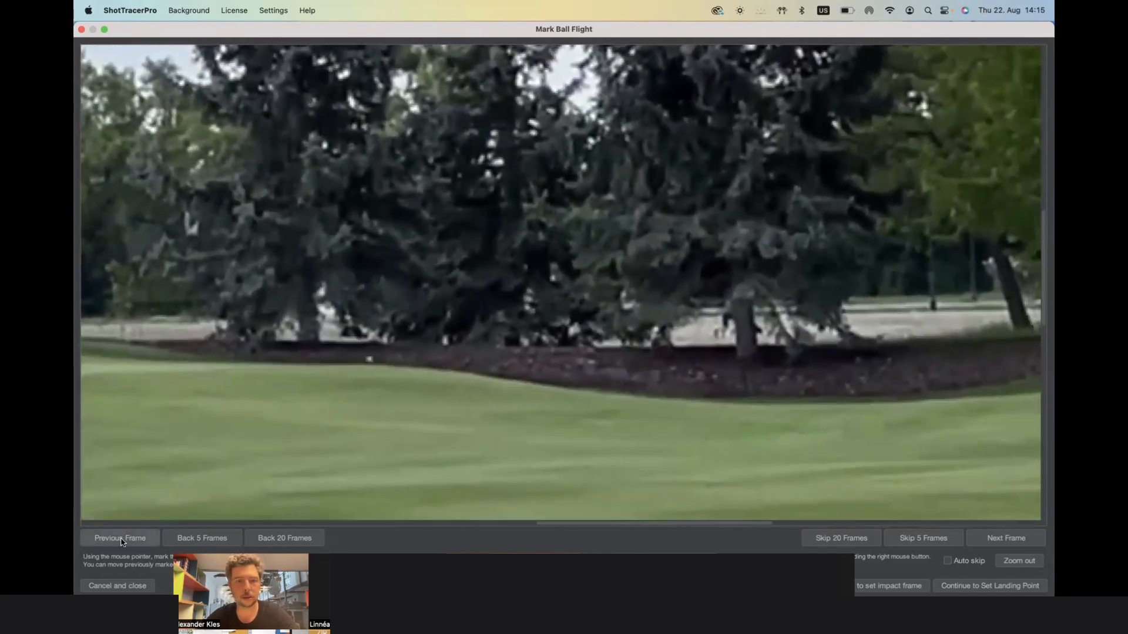
{"action": "left_click", "coordinate": [121, 540]}
{"action": "left_click", "coordinate": [121, 540]}
{"action": "left_click", "coordinate": [122, 540]}
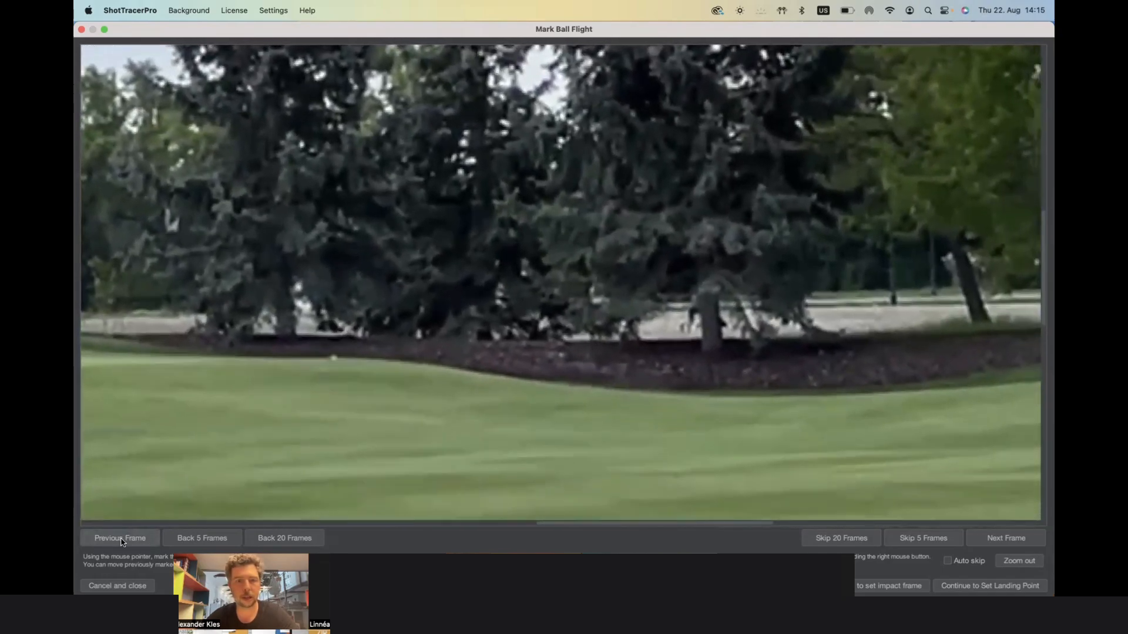
{"action": "left_click", "coordinate": [125, 539]}
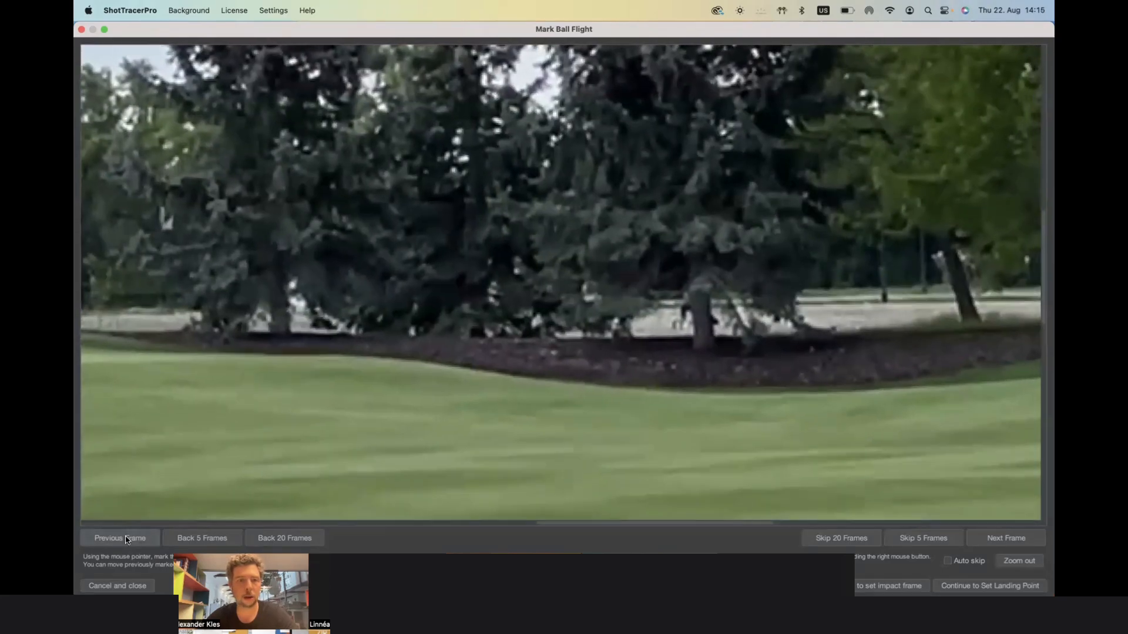
- Step back frame by frame from the landing area to find the descending ball in the sky above the evergreens
{"action": "left_click", "coordinate": [125, 540]}
{"action": "left_click", "coordinate": [126, 541]}
{"action": "left_click", "coordinate": [126, 541]}
{"action": "left_click", "coordinate": [117, 539]}
{"action": "left_click", "coordinate": [118, 539]}
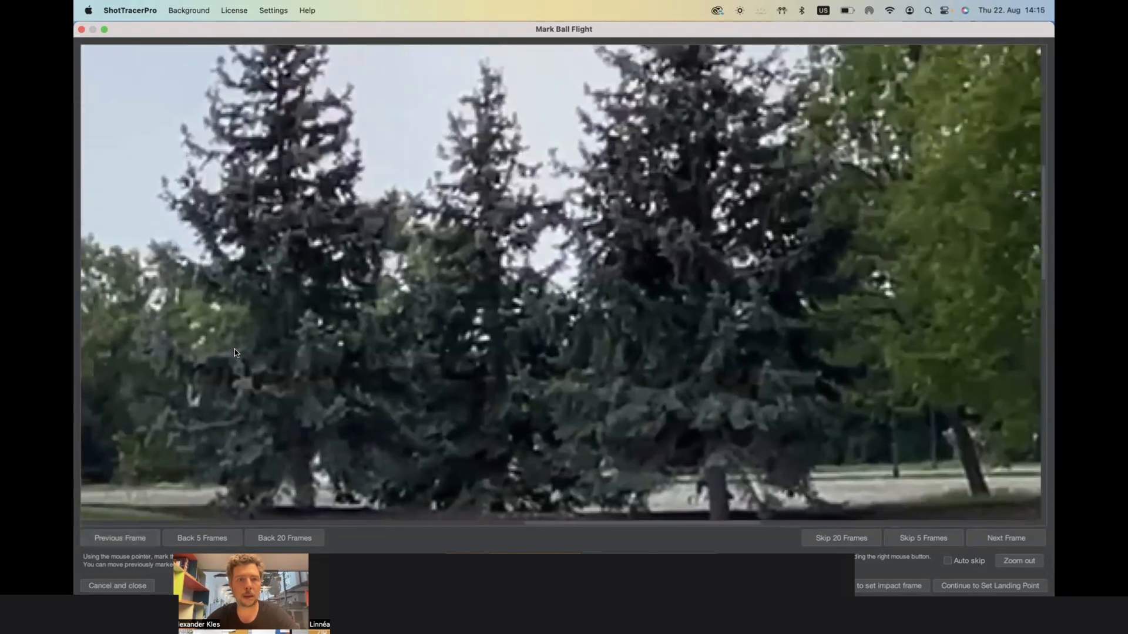
{"action": "left_click", "coordinate": [112, 539]}
{"action": "left_click", "coordinate": [107, 539]}
{"action": "left_click", "coordinate": [106, 540]}
{"action": "left_click", "coordinate": [106, 540]}
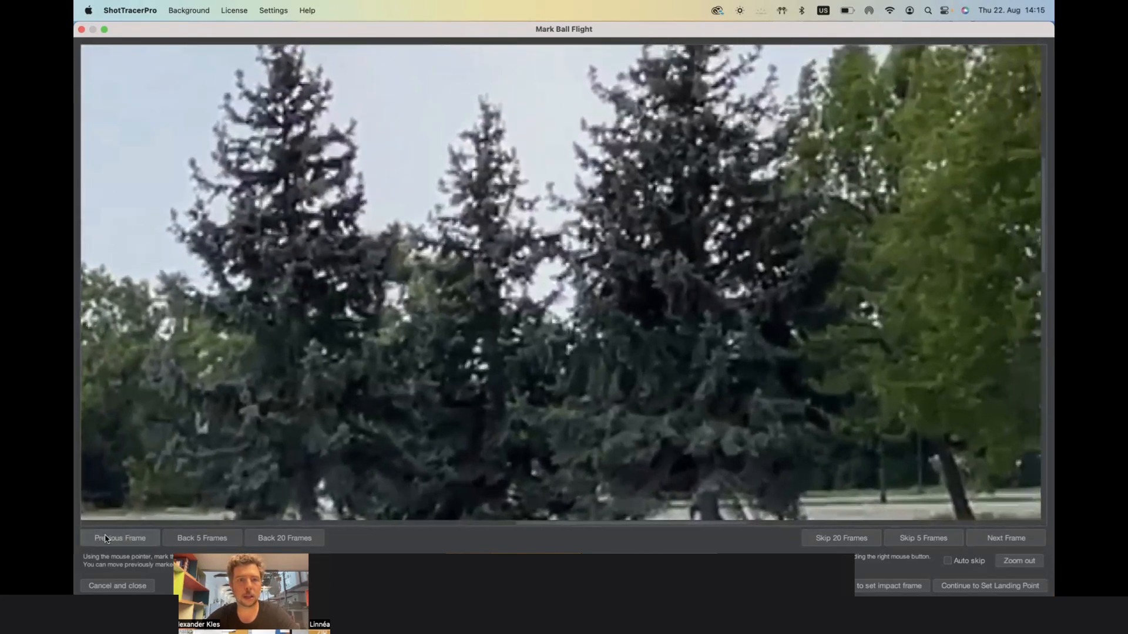
{"action": "left_click", "coordinate": [106, 539]}
{"action": "left_click", "coordinate": [106, 539]}
{"action": "left_click", "coordinate": [106, 539]}
{"action": "left_click", "coordinate": [106, 539]}
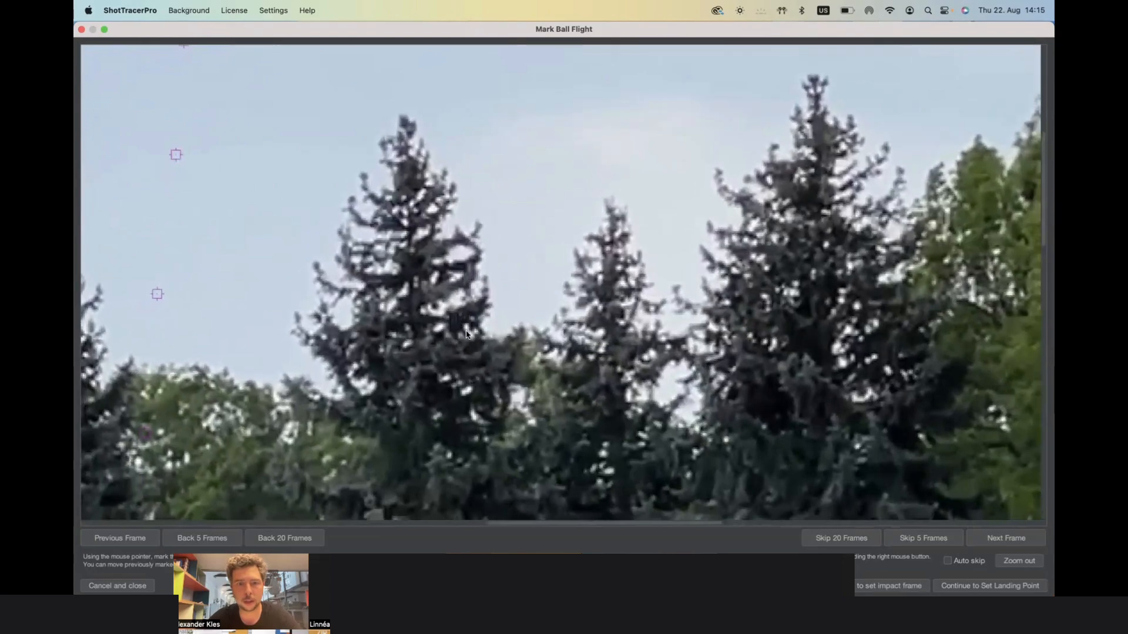
{"action": "left_click", "coordinate": [131, 538]}
{"action": "left_click", "coordinate": [131, 539]}
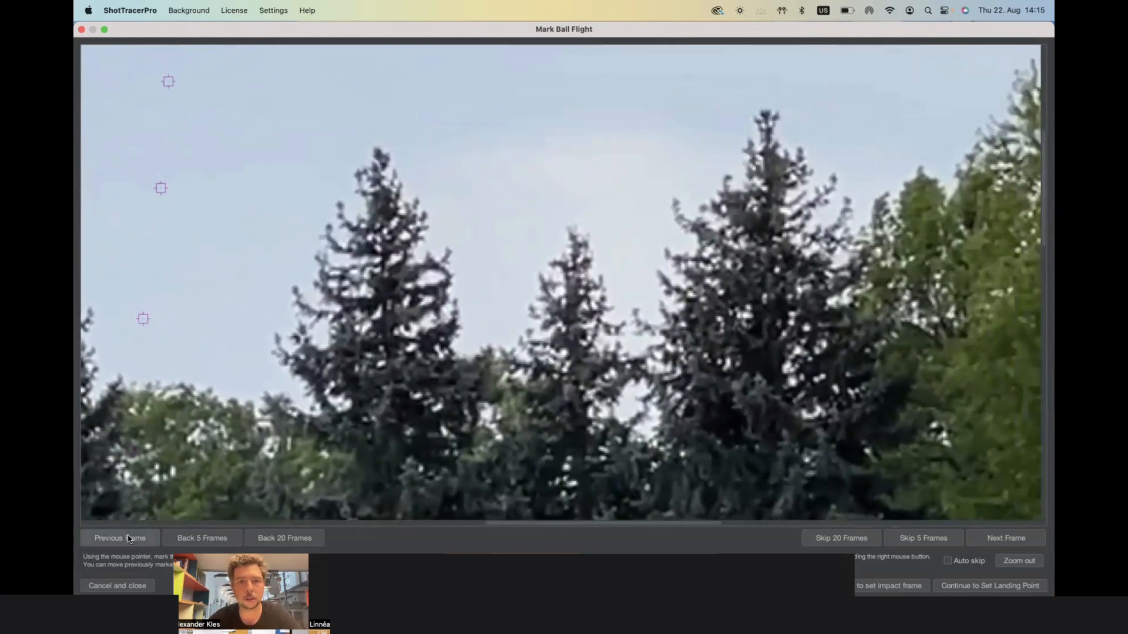
{"action": "left_click", "coordinate": [131, 539]}
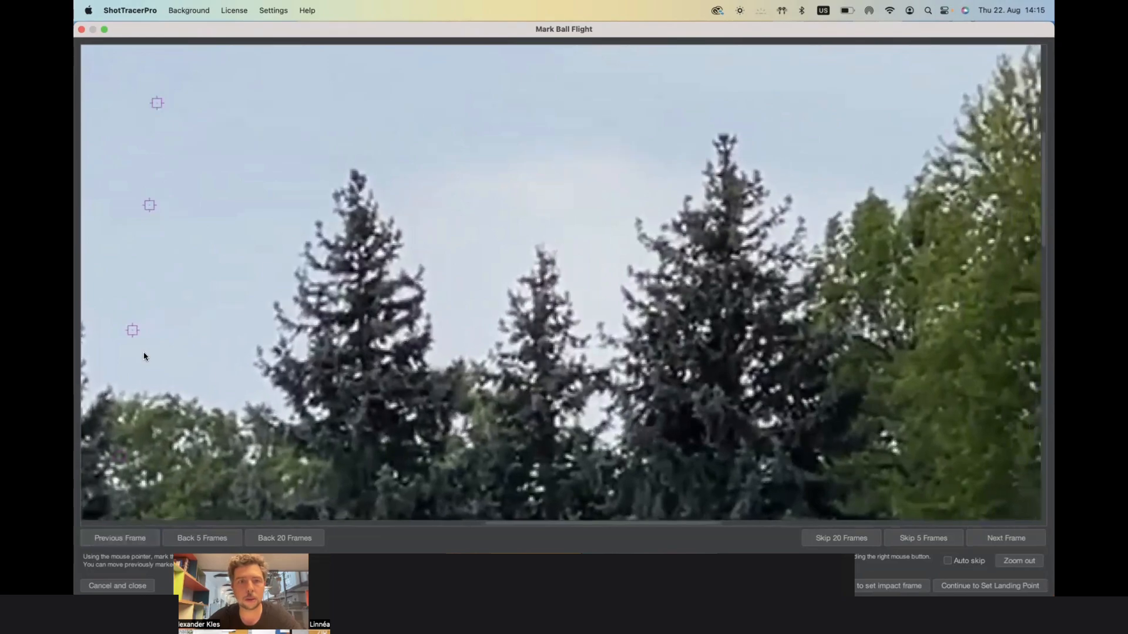
{"action": "left_click", "coordinate": [118, 543]}
{"action": "left_click", "coordinate": [118, 543]}
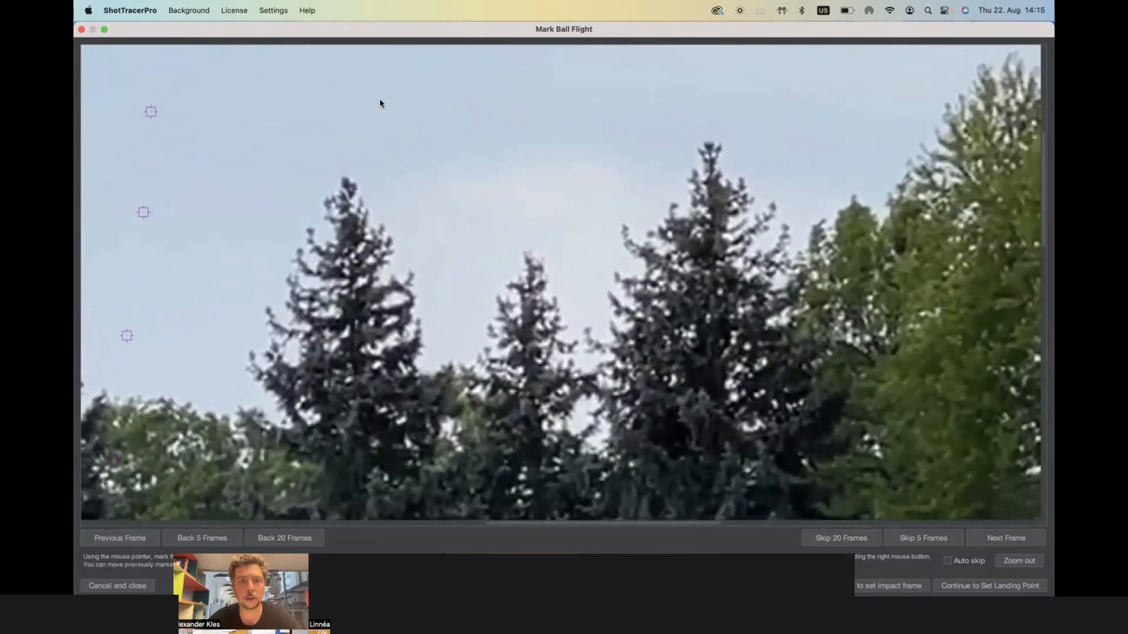
- Mark the descending ball's position in three frames in the sky just above the evergreen trees
{"action": "left_click", "coordinate": [382, 80]}
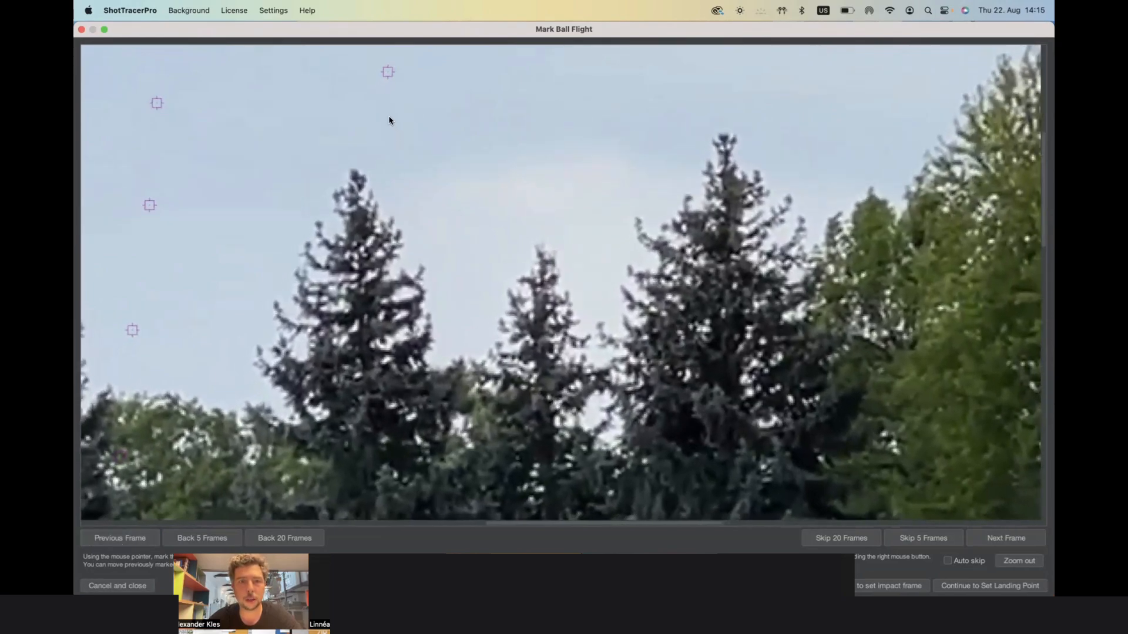
{"action": "left_click", "coordinate": [389, 116]}
{"action": "left_click", "coordinate": [402, 169]}
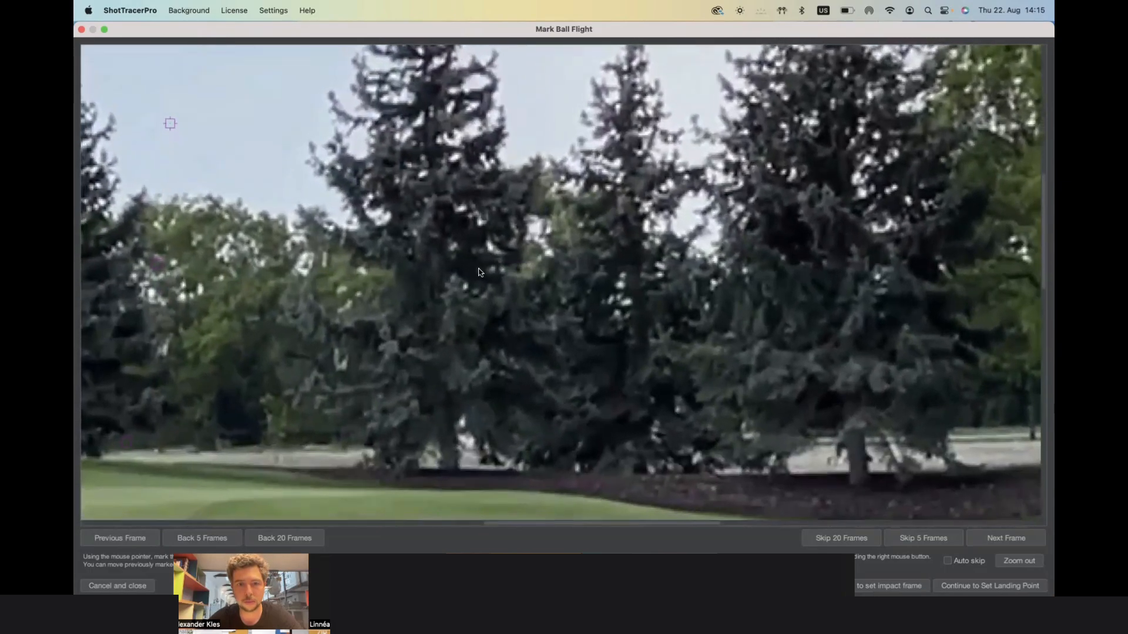
- Mark the ball's position in three more frames as it drops in front of the dark evergreen
{"action": "left_click", "coordinate": [483, 234]}
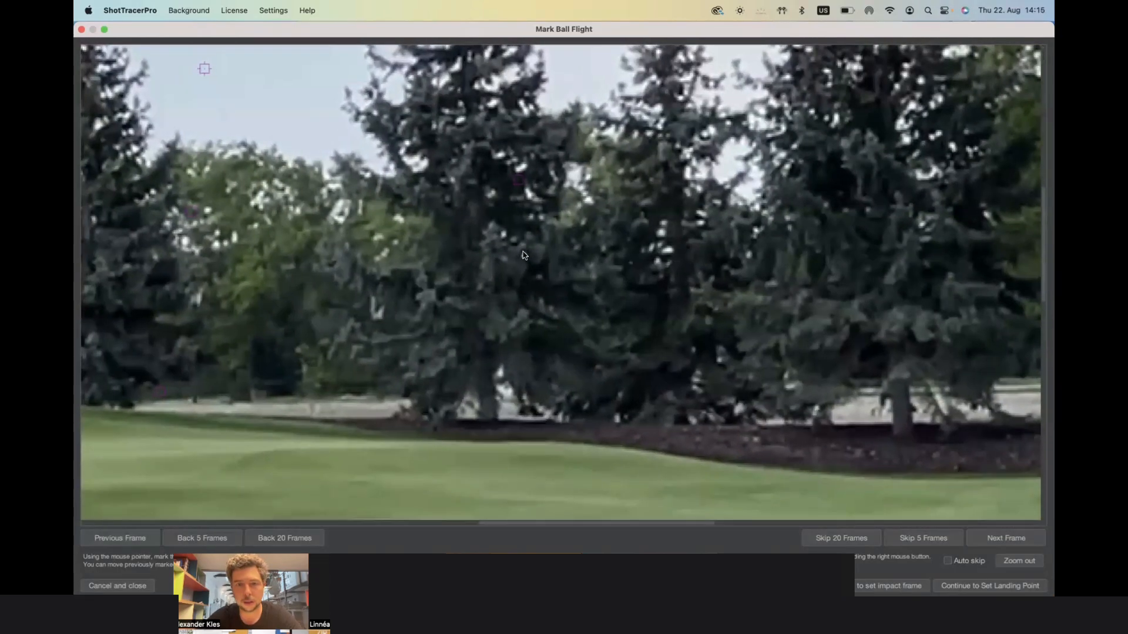
{"action": "left_click", "coordinate": [524, 256]}
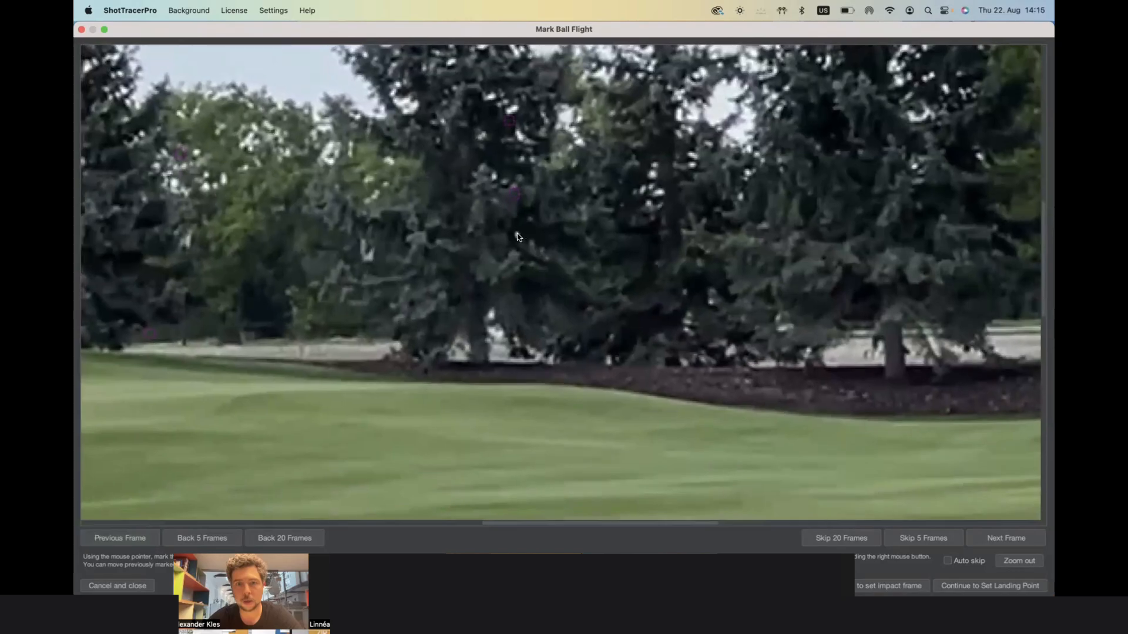
{"action": "left_click", "coordinate": [517, 234]}
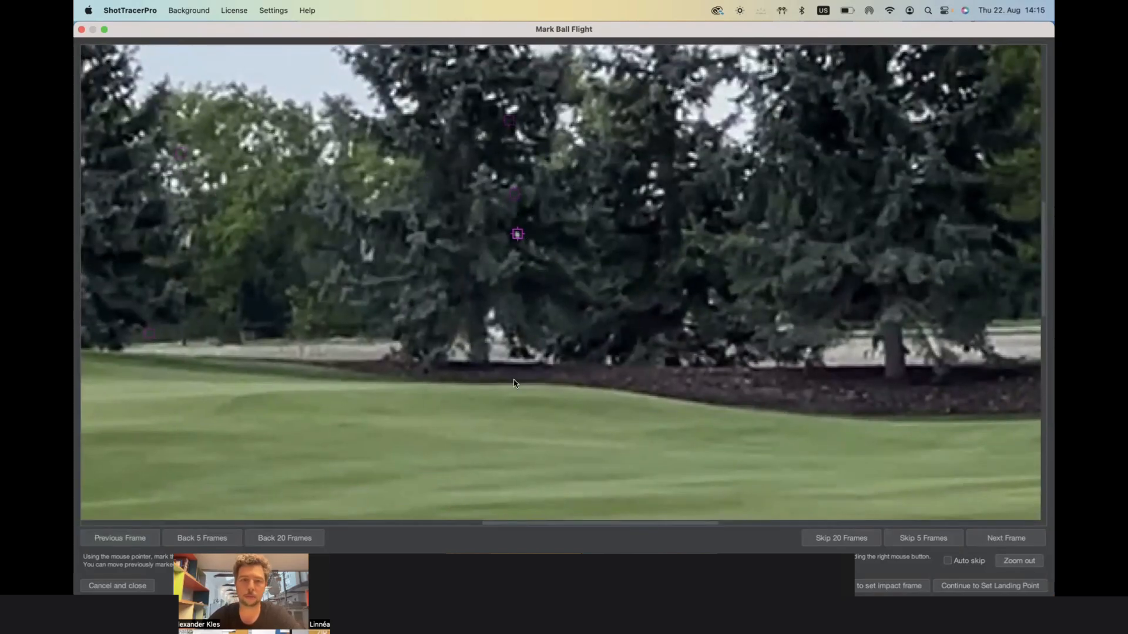
- Continue to the landing point and set the landing spot on the grass just below the evergreens at flight time 6.3
{"action": "left_click", "coordinate": [986, 587]}
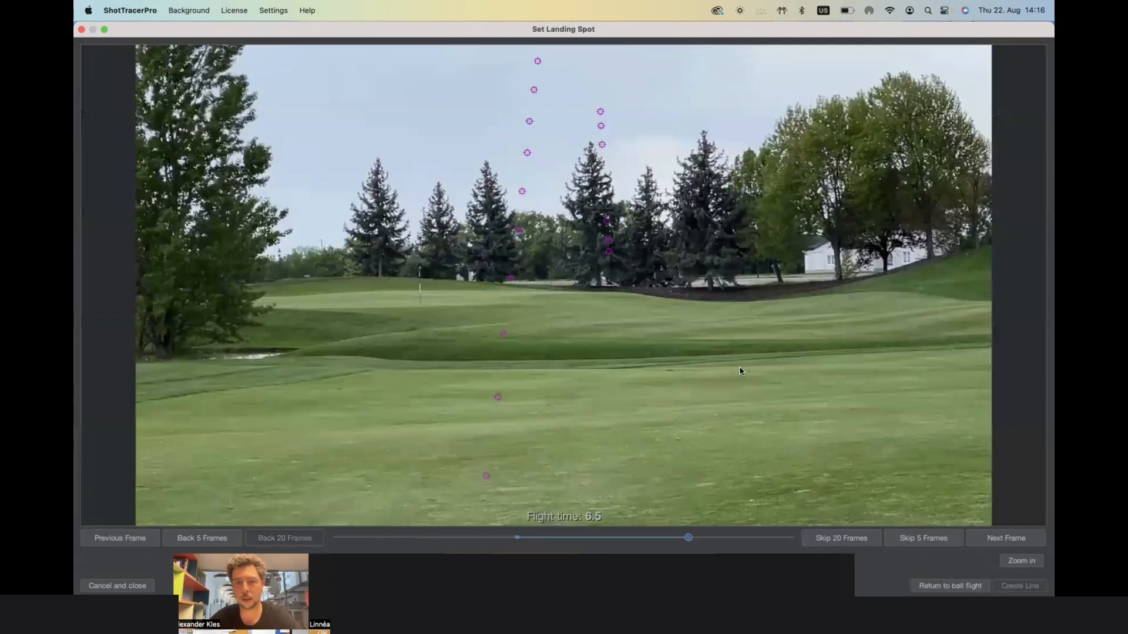
{"action": "left_click_drag", "start_coordinate": [688, 539], "coordinate": [685, 540]}
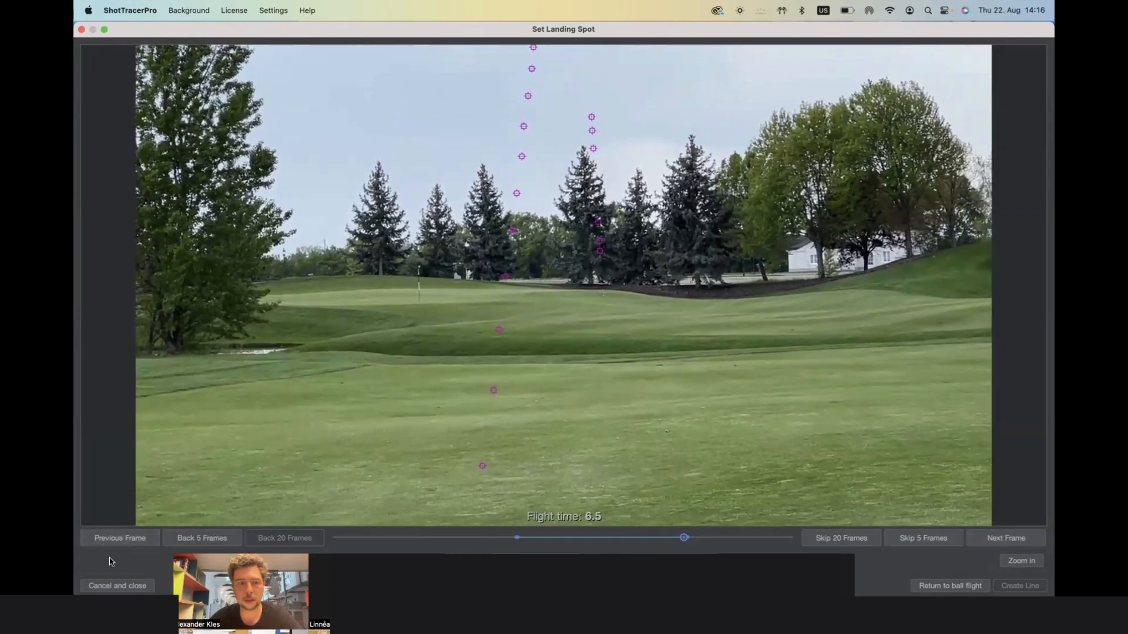
{"action": "left_click", "coordinate": [119, 538]}
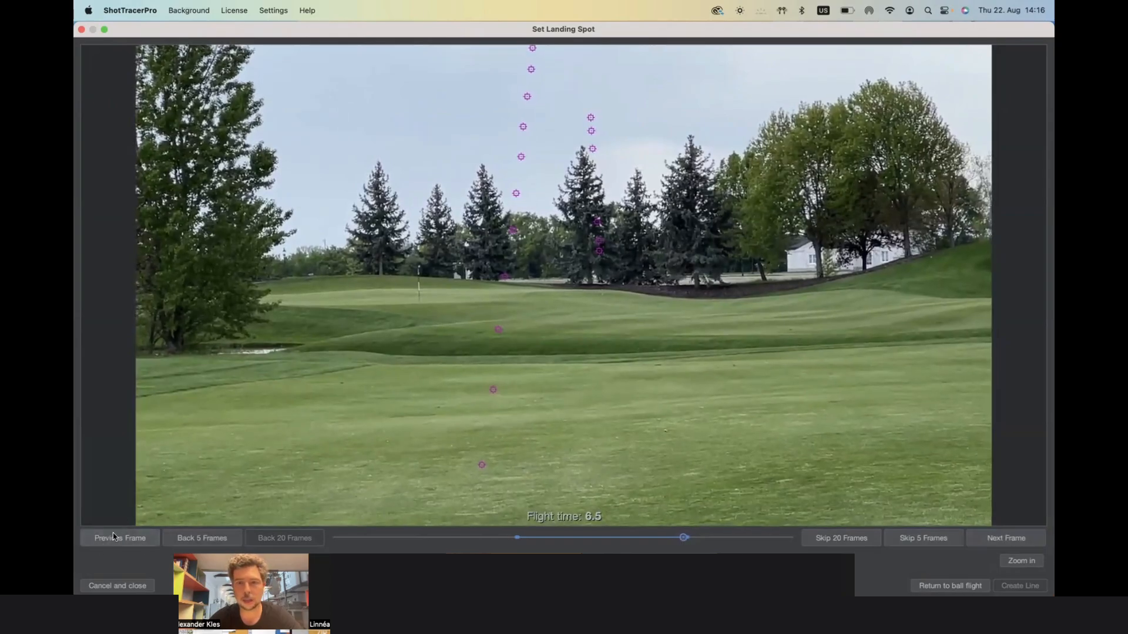
{"action": "left_click", "coordinate": [603, 295]}
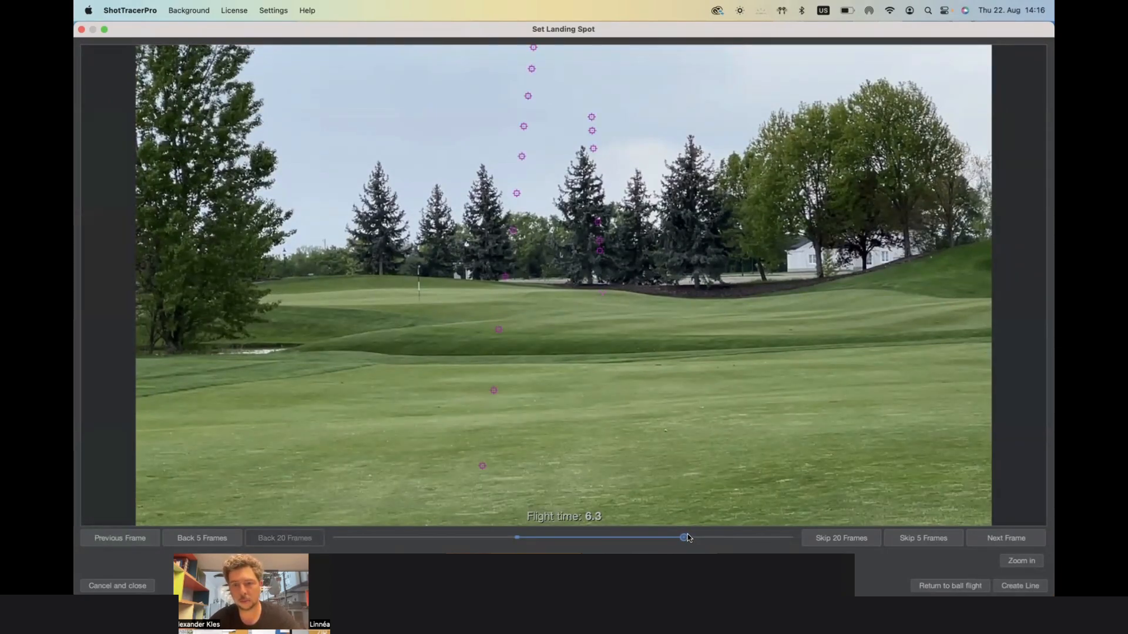
- Try a landing spot farther down the grass at flight time 6.8, and return the landing to flight time 6.3
{"action": "left_click_drag", "start_coordinate": [685, 537], "coordinate": [697, 537]}
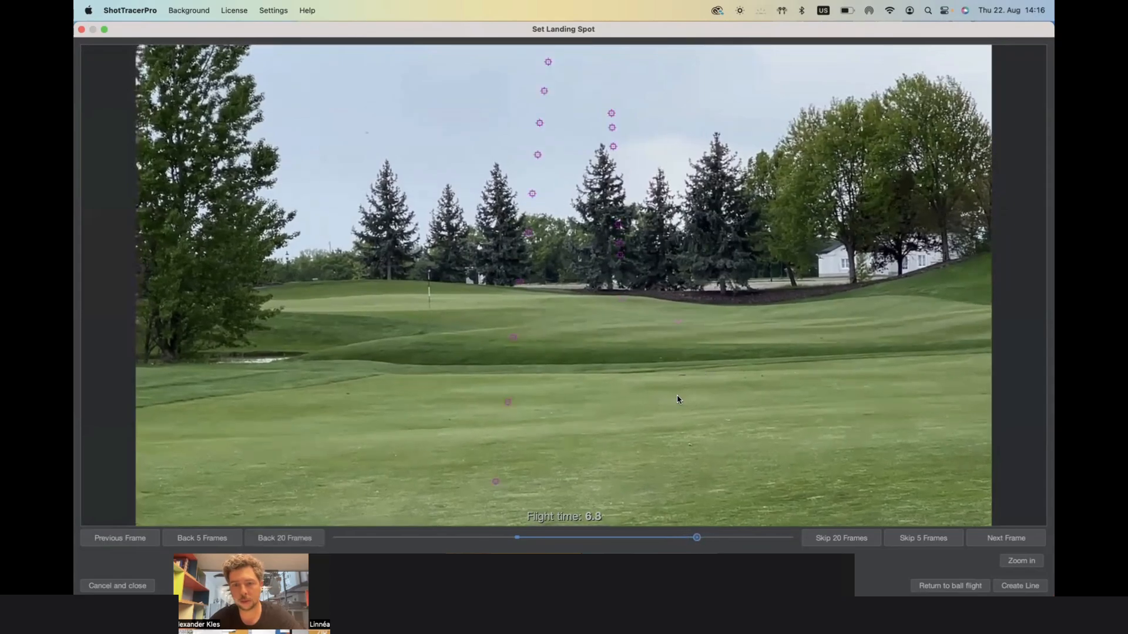
{"action": "left_click_drag", "start_coordinate": [696, 538], "coordinate": [685, 543]}
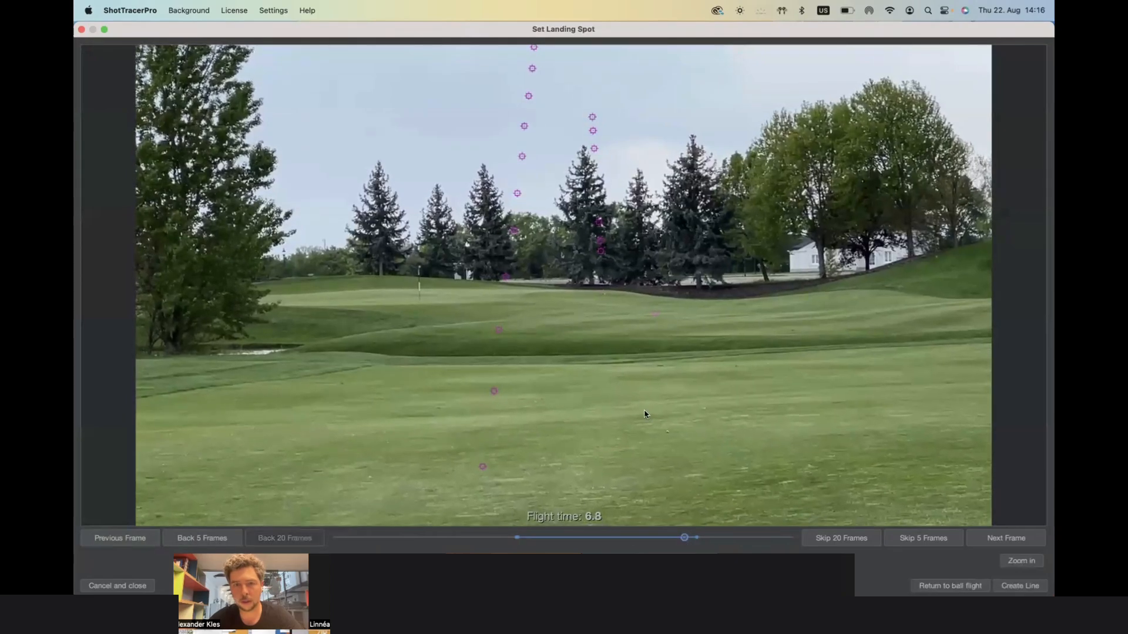
{"action": "left_click", "coordinate": [126, 539]}
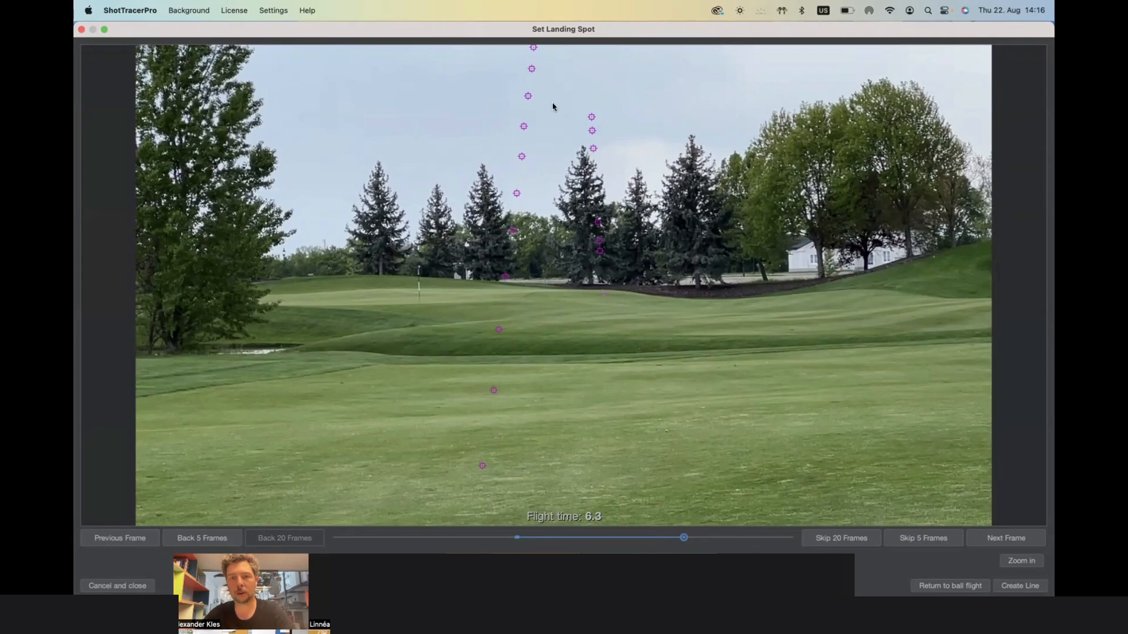
- Create the tracer line from the key-framed marks and play the traced shot
{"action": "left_click", "coordinate": [1016, 586]}
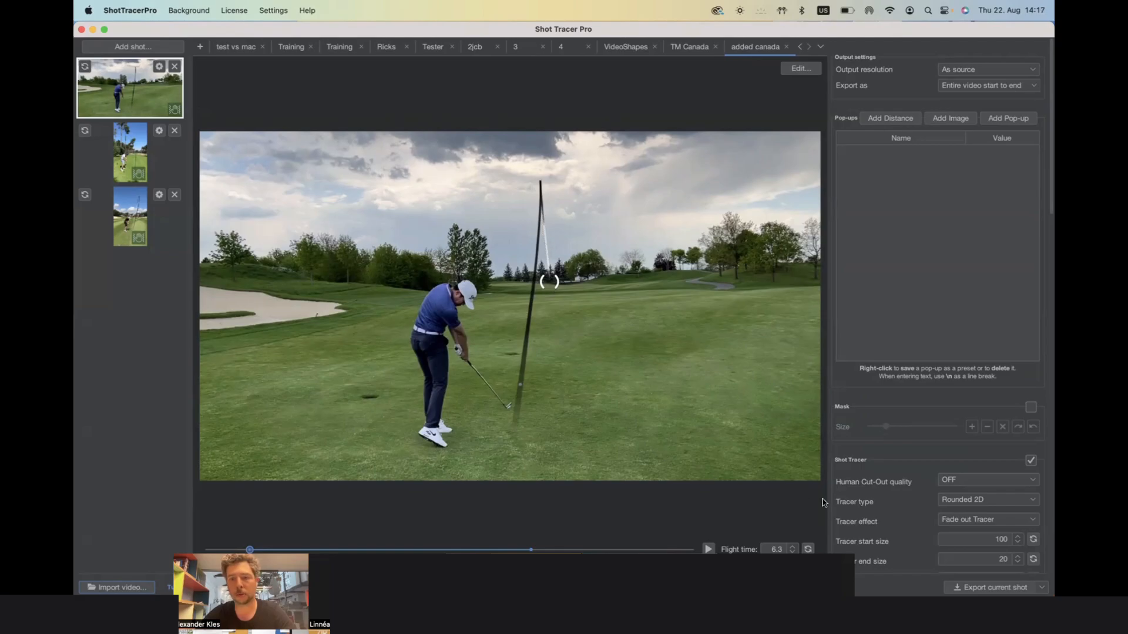
{"action": "left_click", "coordinate": [708, 548]}
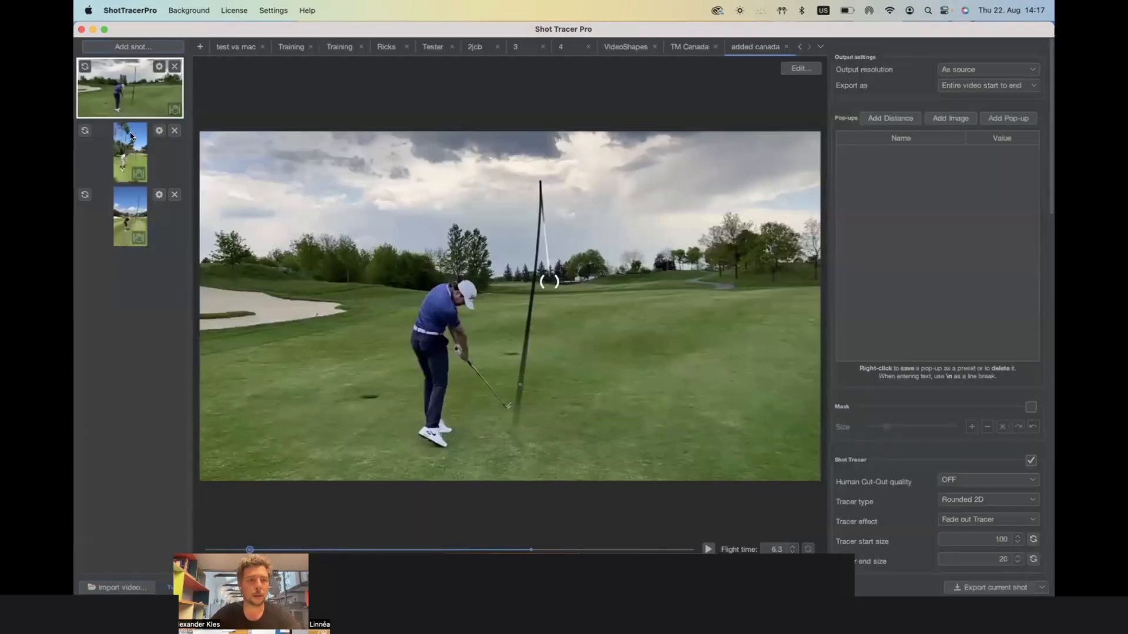
- Open the trajectory of the third shot in the list for editing with Key Framing
{"action": "left_click", "coordinate": [134, 219]}
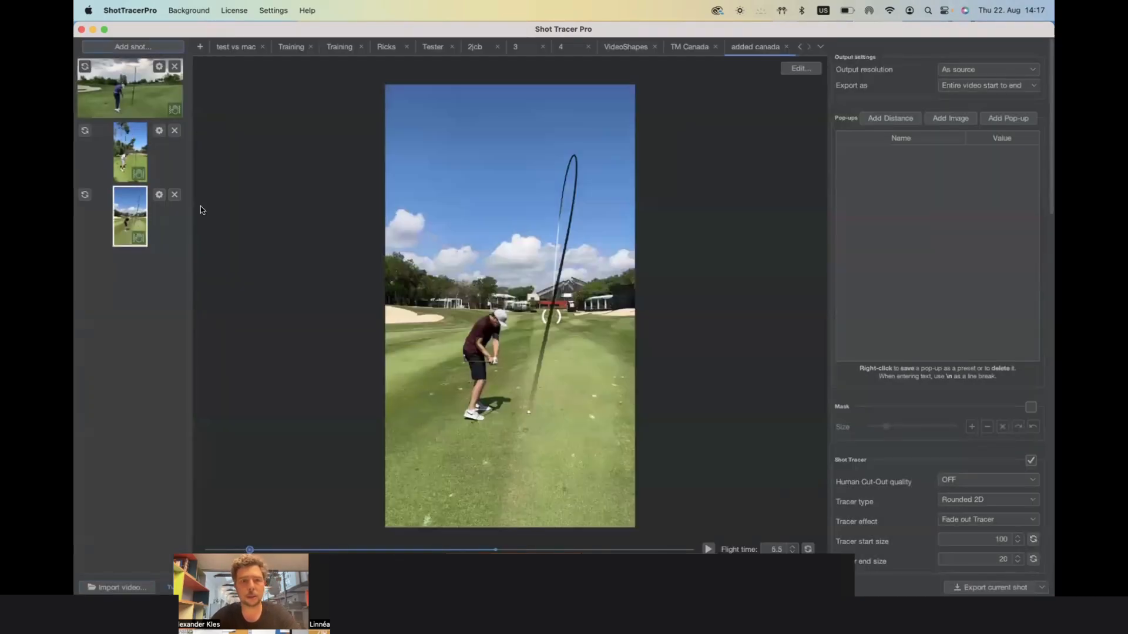
{"action": "left_click", "coordinate": [159, 199]}
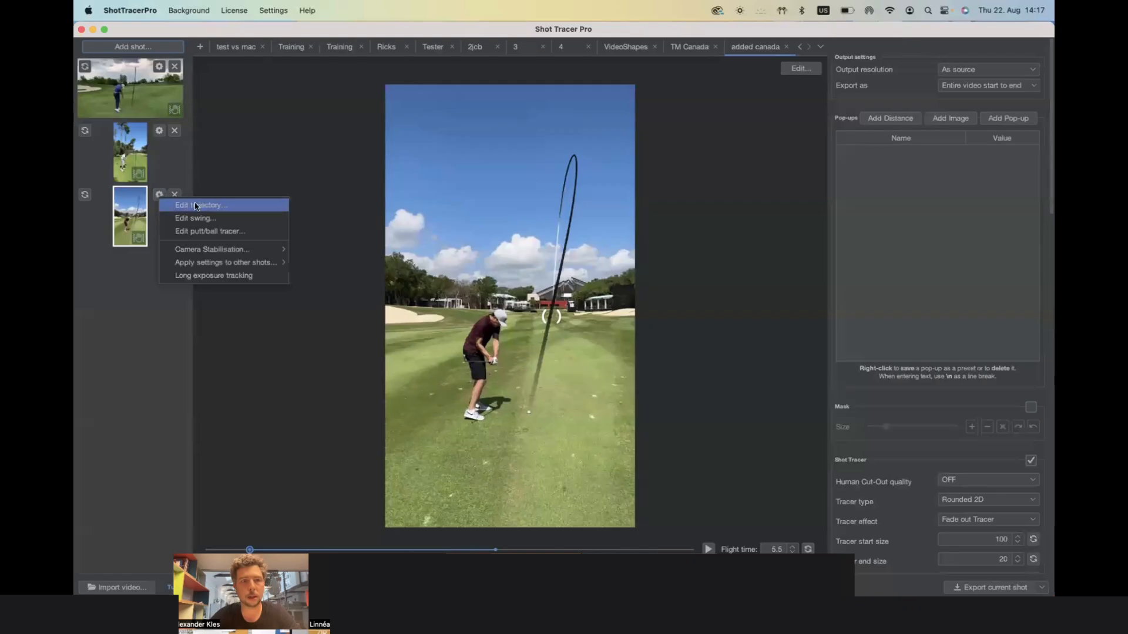
{"action": "left_click", "coordinate": [198, 206]}
{"action": "left_click", "coordinate": [535, 285]}
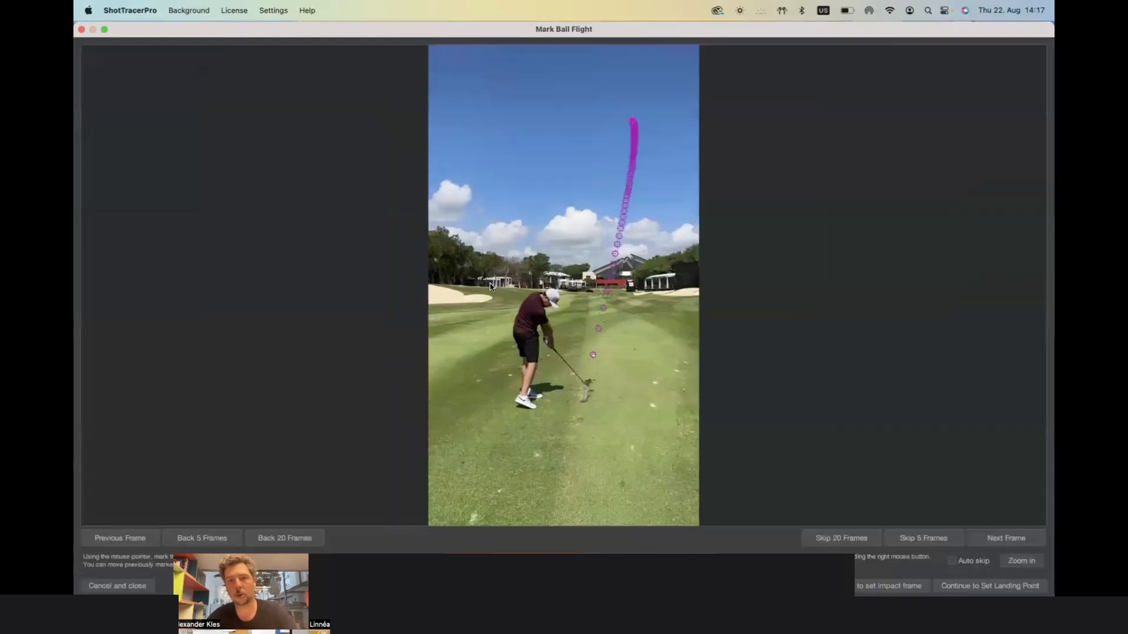
- Mark the ball's position just past the apex of the existing ball flight marks in the blue sky
{"action": "left_click", "coordinate": [1021, 561]}
{"action": "scroll", "coordinate": [850, 207], "scroll_direction": "up", "scroll_amount": 15}
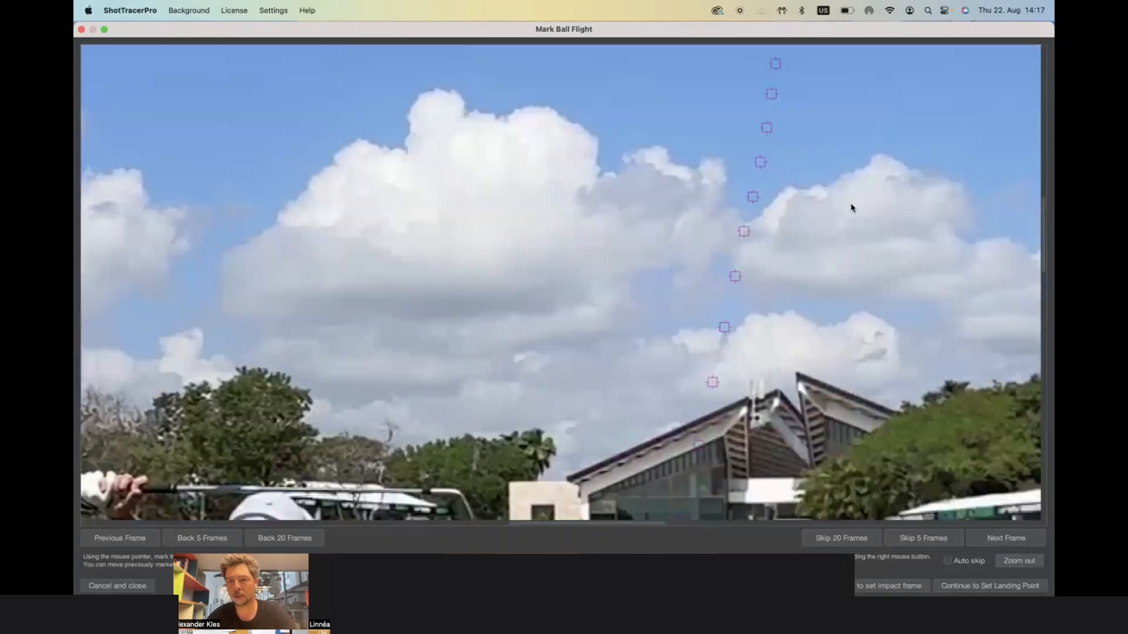
{"action": "scroll", "coordinate": [854, 252], "scroll_direction": "up", "scroll_amount": 5}
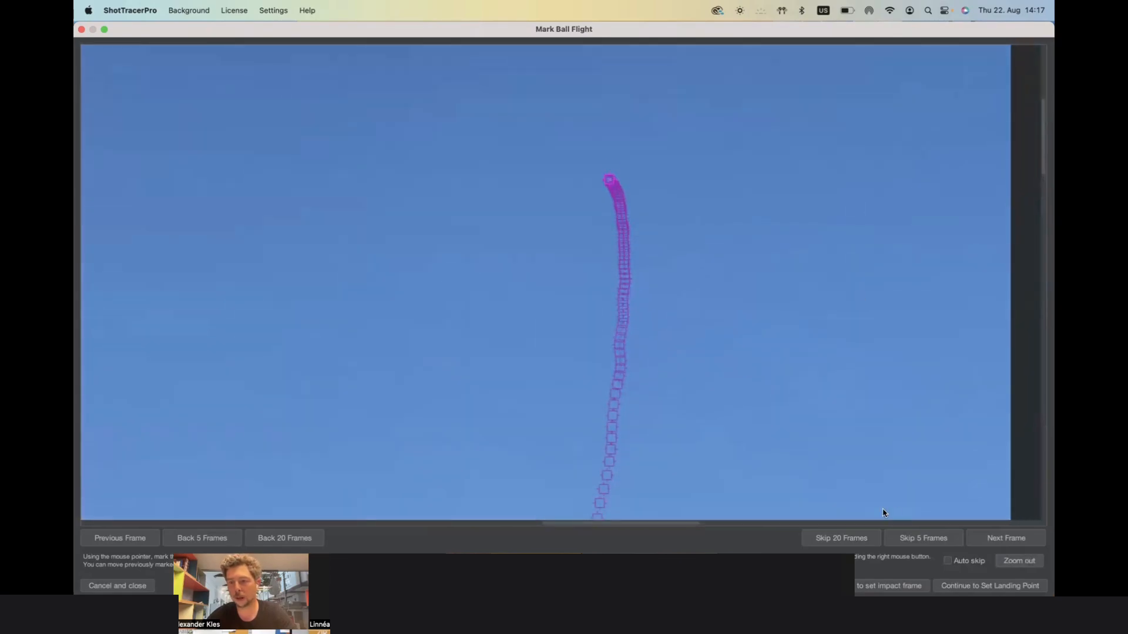
{"action": "scroll", "coordinate": [883, 513], "scroll_direction": "down", "scroll_amount": 3}
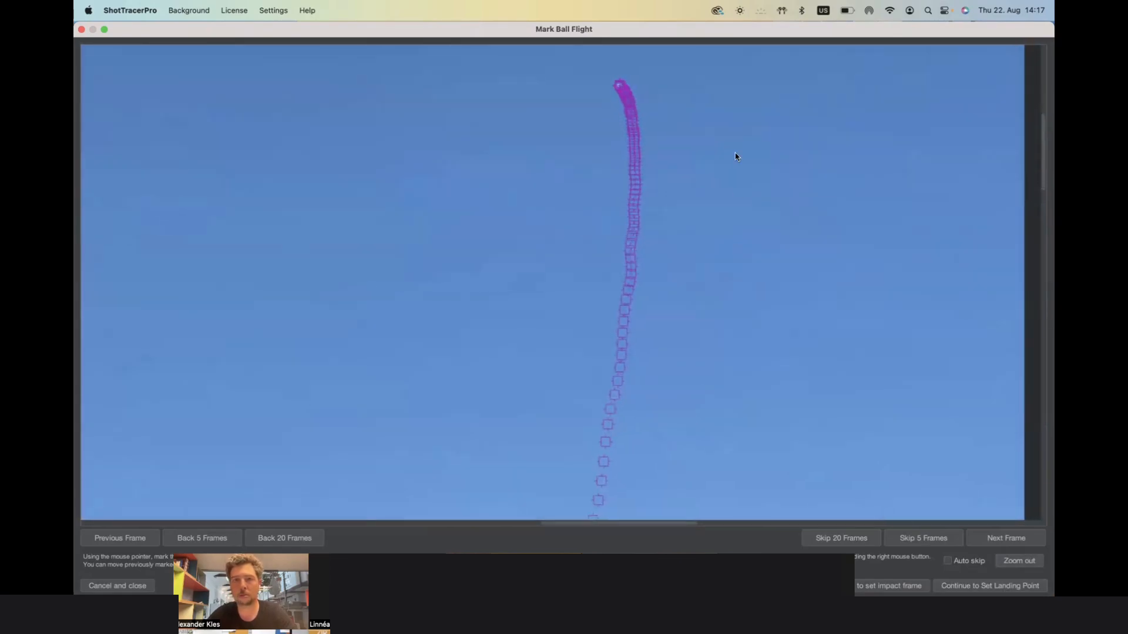
{"action": "left_click", "coordinate": [589, 86]}
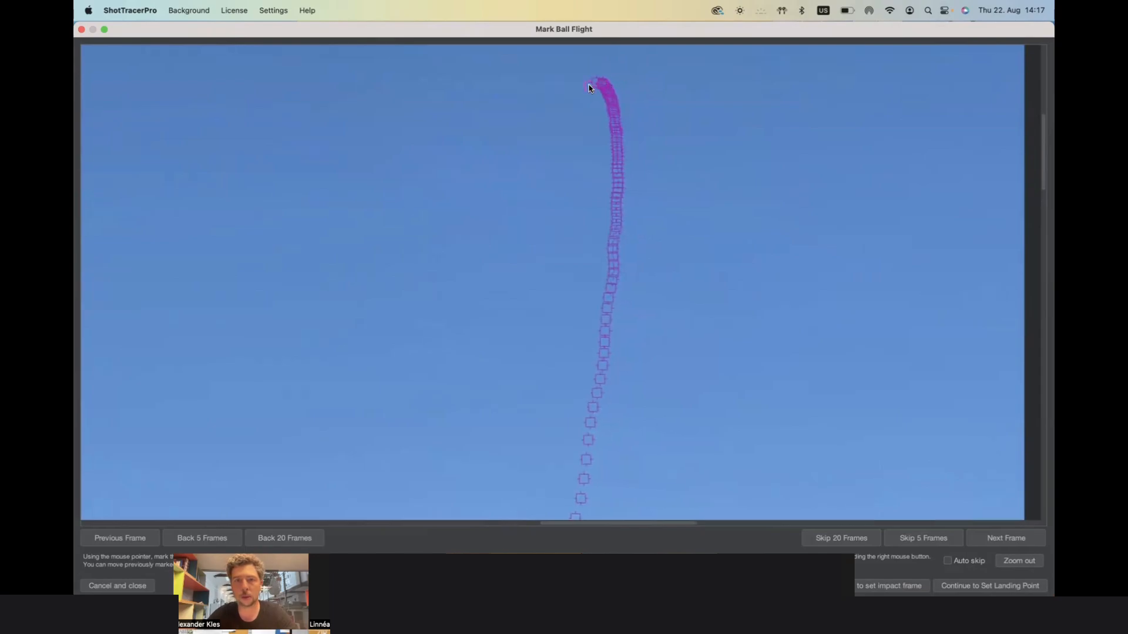
- Set the landing spot near the base of the flagstick at flight time 5.9, then create and play the tracer line
{"action": "left_click", "coordinate": [971, 587]}
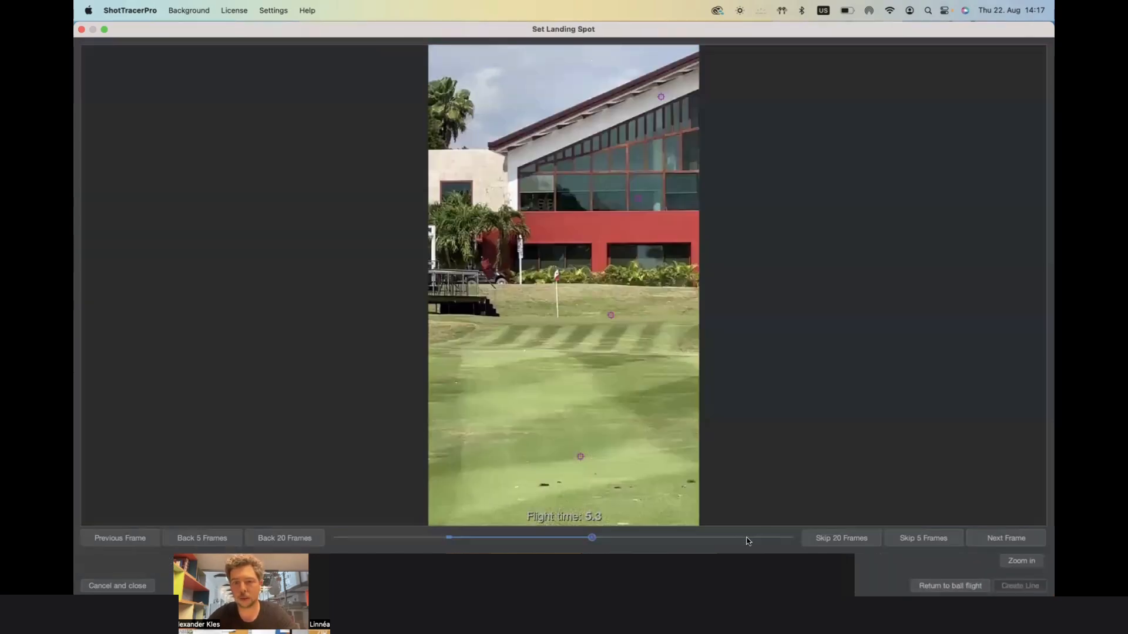
{"action": "mouse_move", "coordinate": [591, 539]}
{"action": "left_mouse_down"}
{"action": "mouse_move", "coordinate": [577, 540]}
{"action": "mouse_move", "coordinate": [605, 541]}
{"action": "left_mouse_up"}
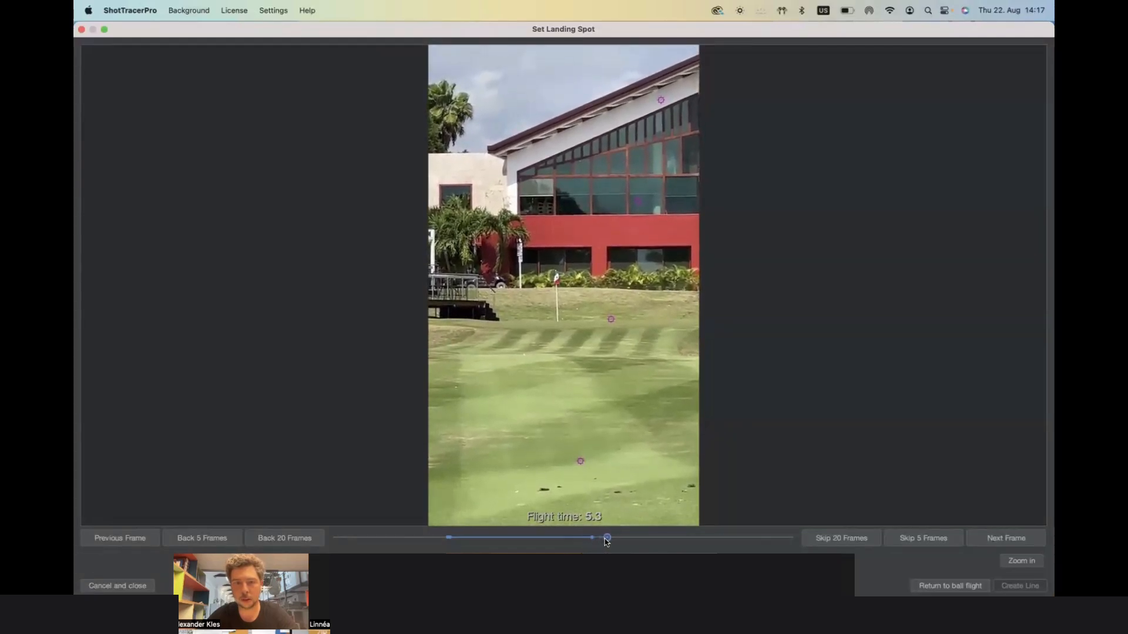
{"action": "left_click", "coordinate": [564, 334]}
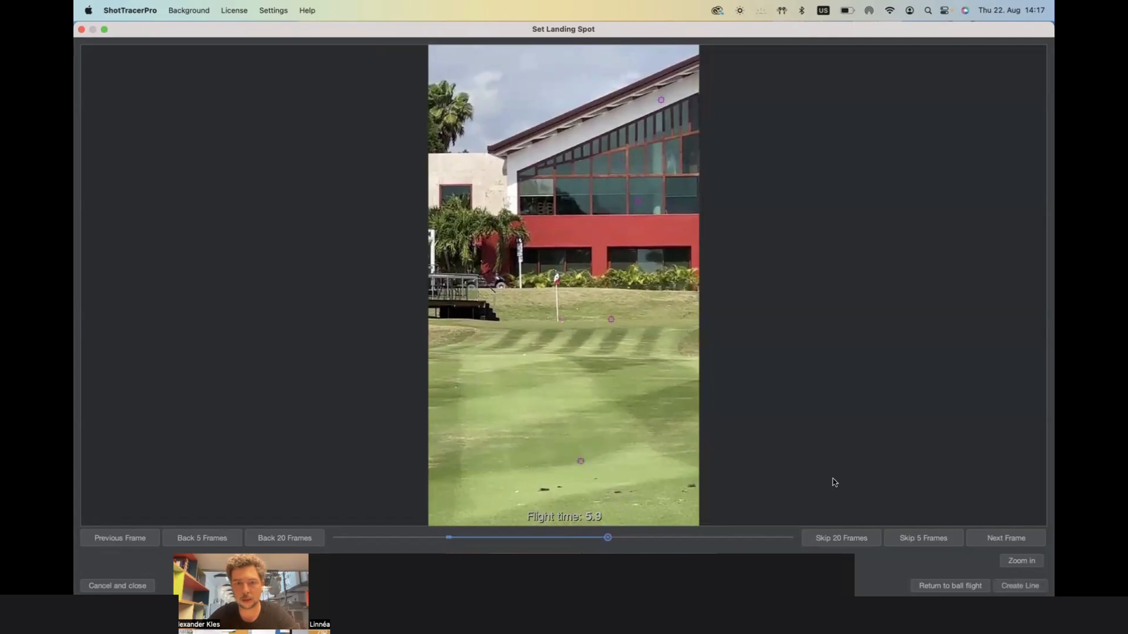
{"action": "left_click", "coordinate": [1020, 586]}
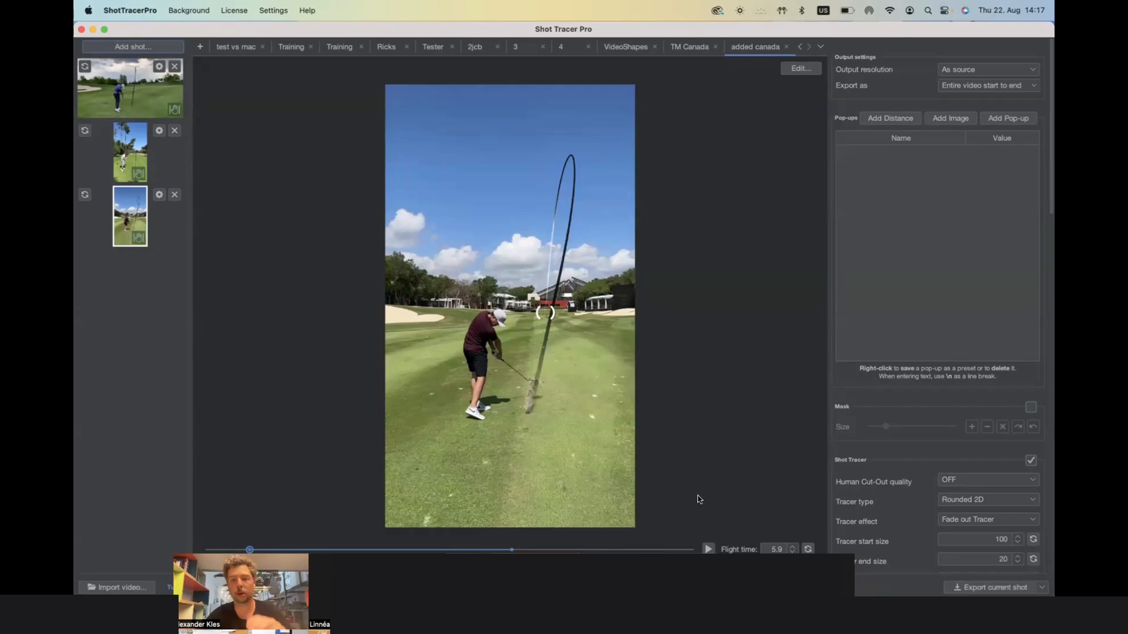
{"action": "left_click", "coordinate": [706, 549]}
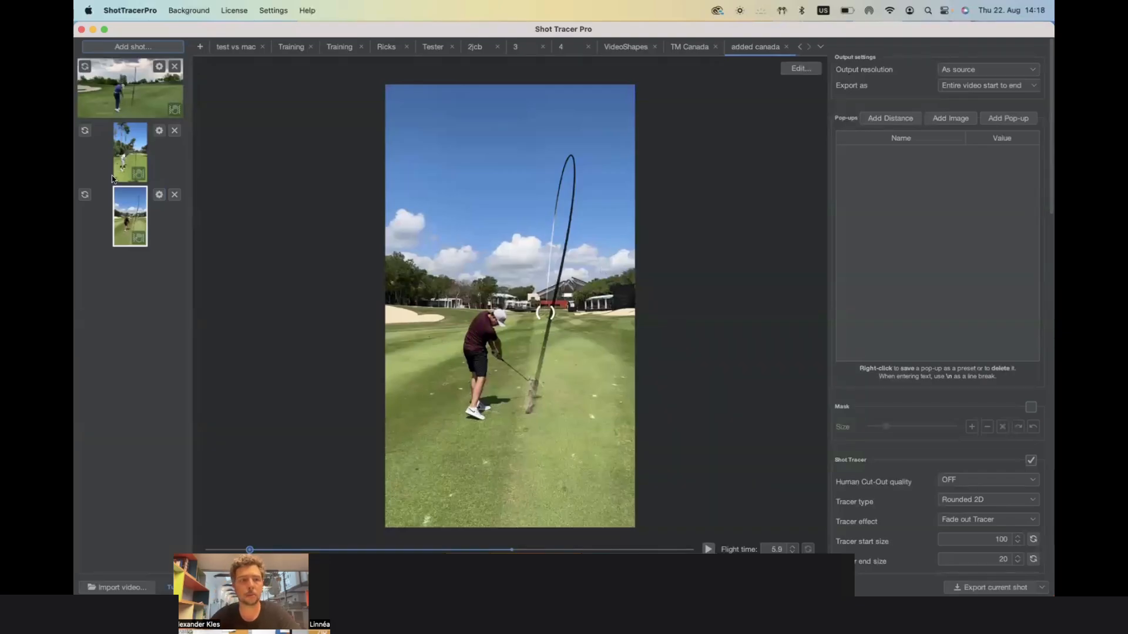
- Open the trajectory of the second shot in the list for editing with Key Framing, zoomed in on the ball flight marks
{"action": "left_click", "coordinate": [124, 156]}
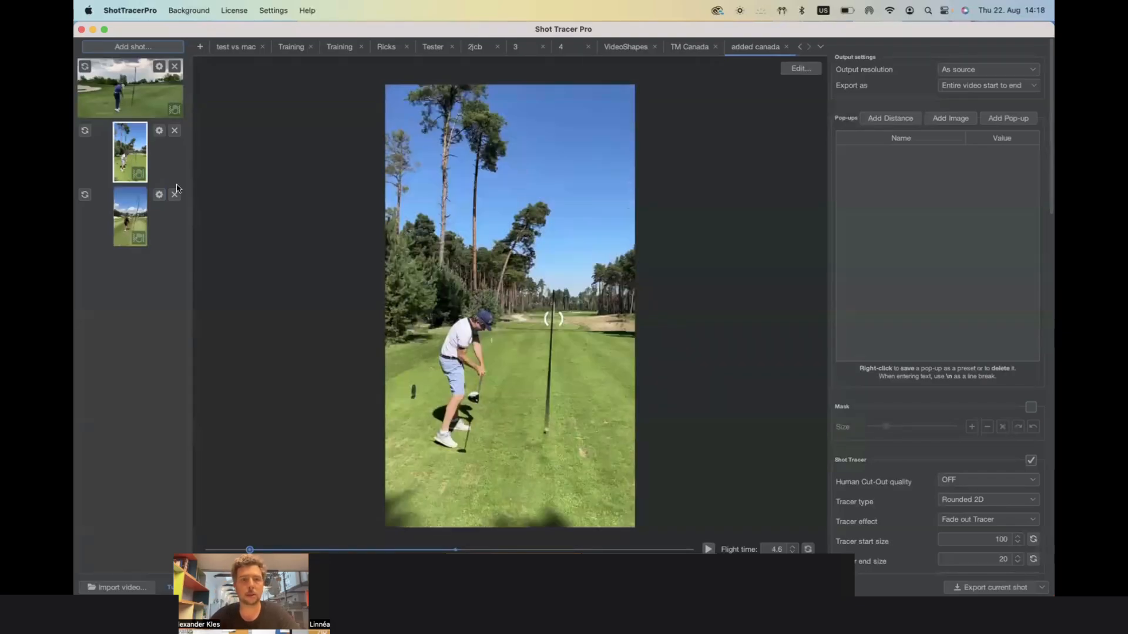
{"action": "left_click", "coordinate": [159, 131]}
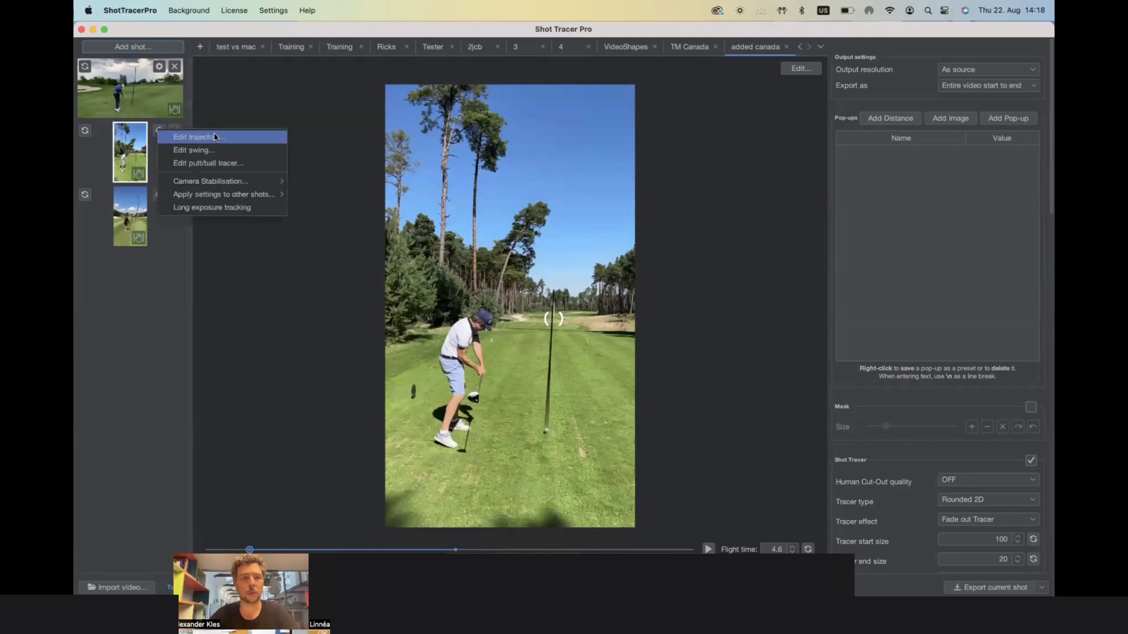
{"action": "left_click", "coordinate": [188, 134]}
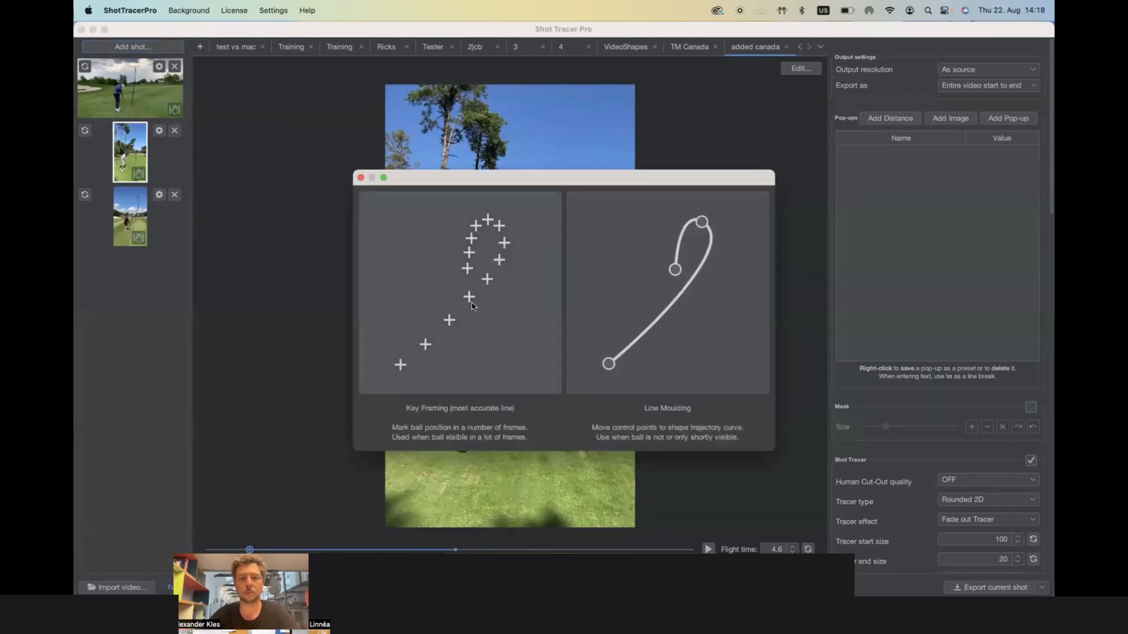
{"action": "left_click", "coordinate": [471, 302]}
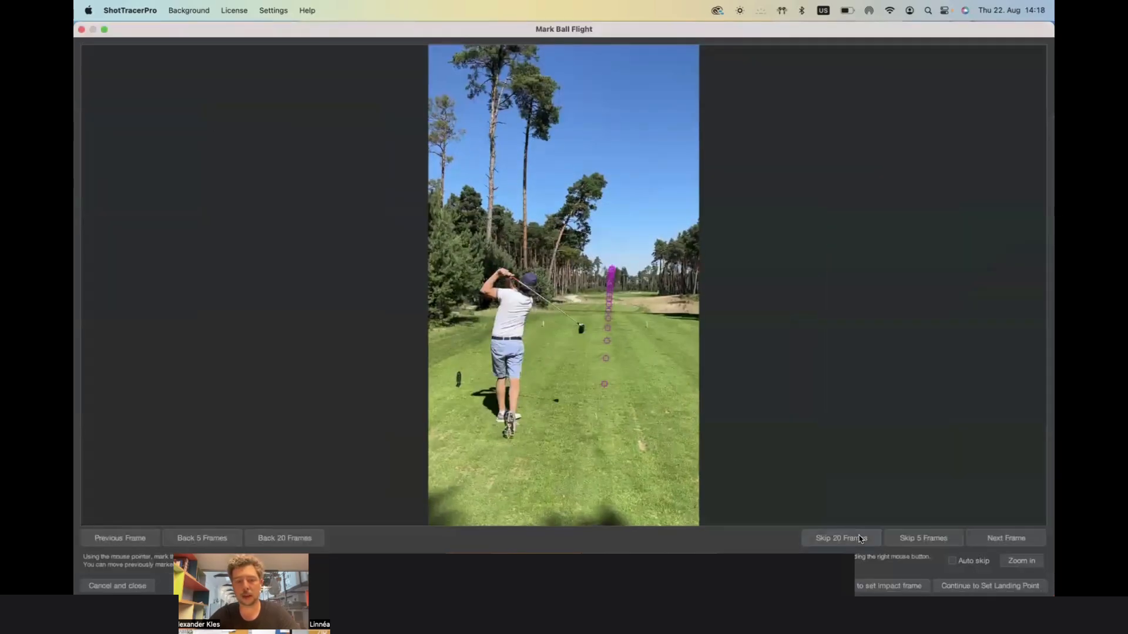
{"action": "left_click", "coordinate": [1020, 561]}
{"action": "scroll", "coordinate": [759, 335], "scroll_direction": "right", "scroll_amount": 4}
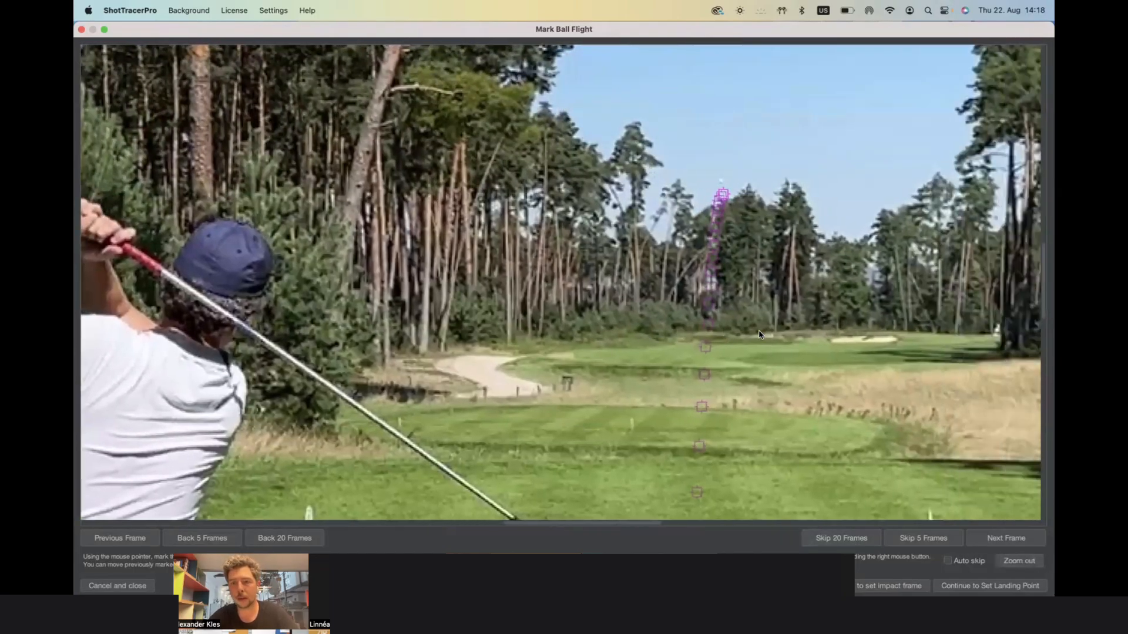
- Try to mark the ball just above the treetops, then go back several frames to the earlier marks
{"action": "left_click", "coordinate": [722, 184]}
{"action": "left_click", "coordinate": [722, 182]}
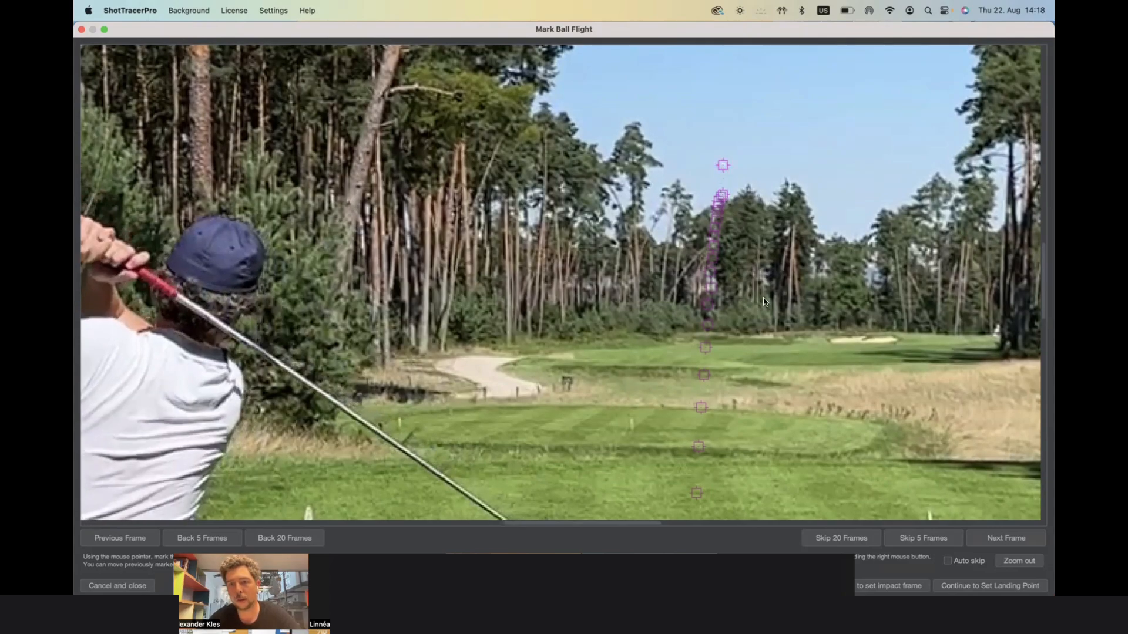
{"action": "left_click", "coordinate": [136, 545]}
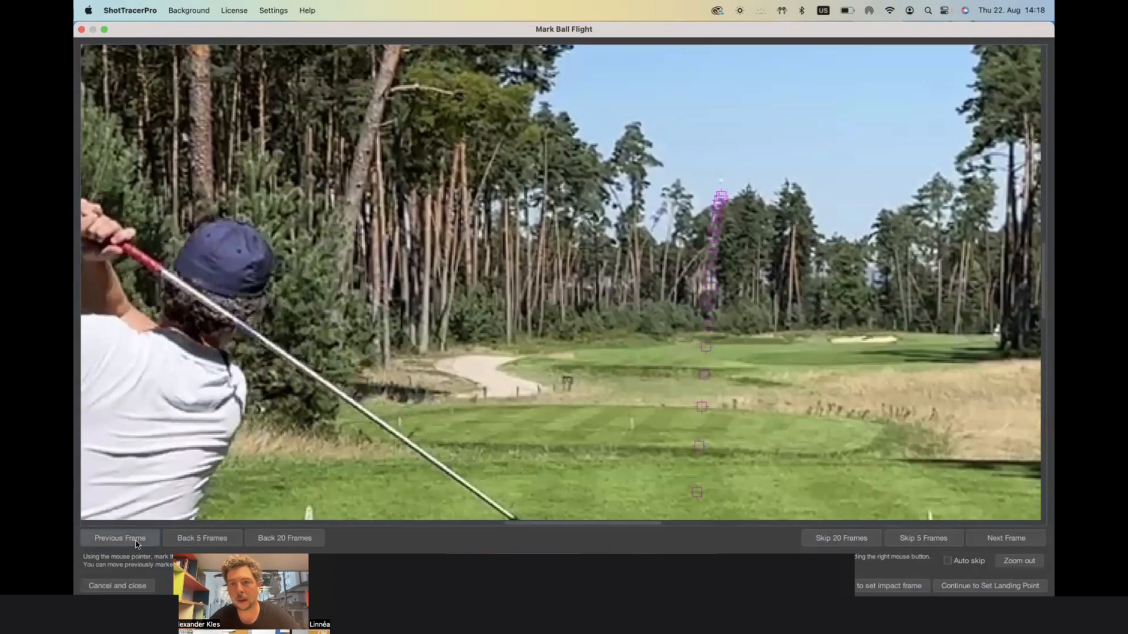
{"action": "left_click", "coordinate": [136, 544]}
{"action": "left_click", "coordinate": [137, 544]}
{"action": "left_click", "coordinate": [136, 544]}
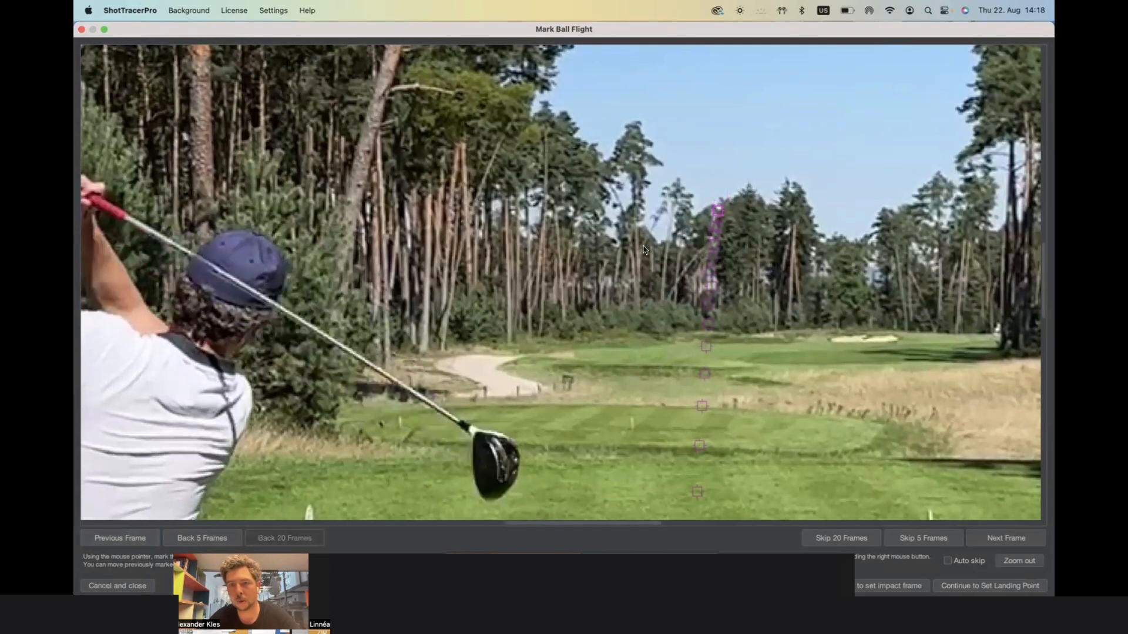
- Re-mark the ball's position frame by frame from the treetops up into the blue sky
{"action": "left_click", "coordinate": [718, 213]}
{"action": "left_click", "coordinate": [720, 188]}
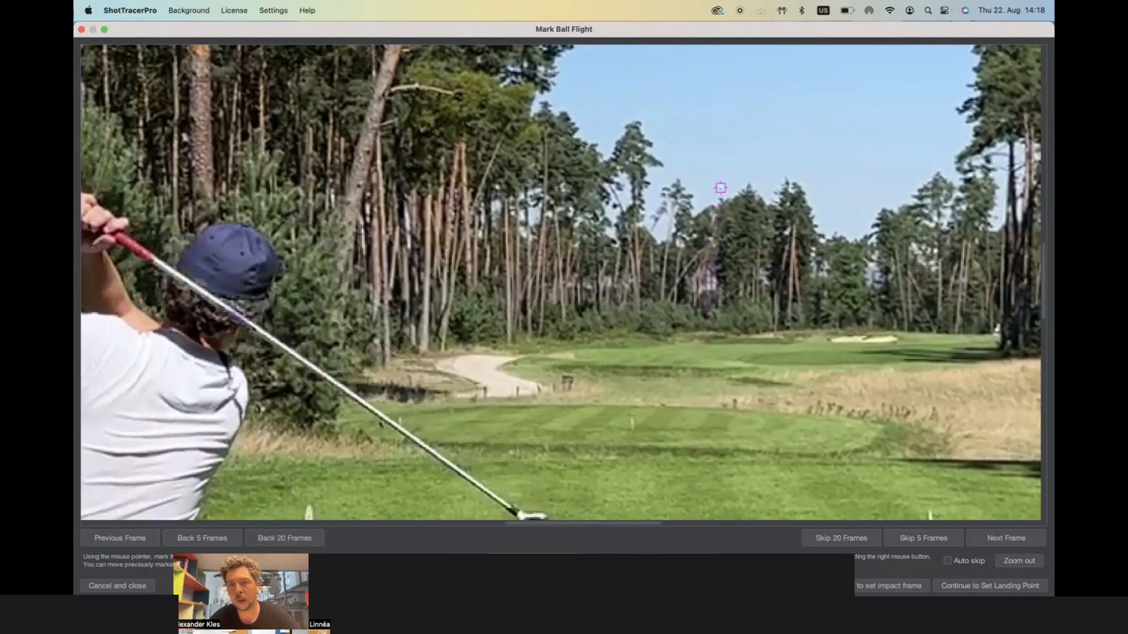
{"action": "left_click", "coordinate": [721, 168]}
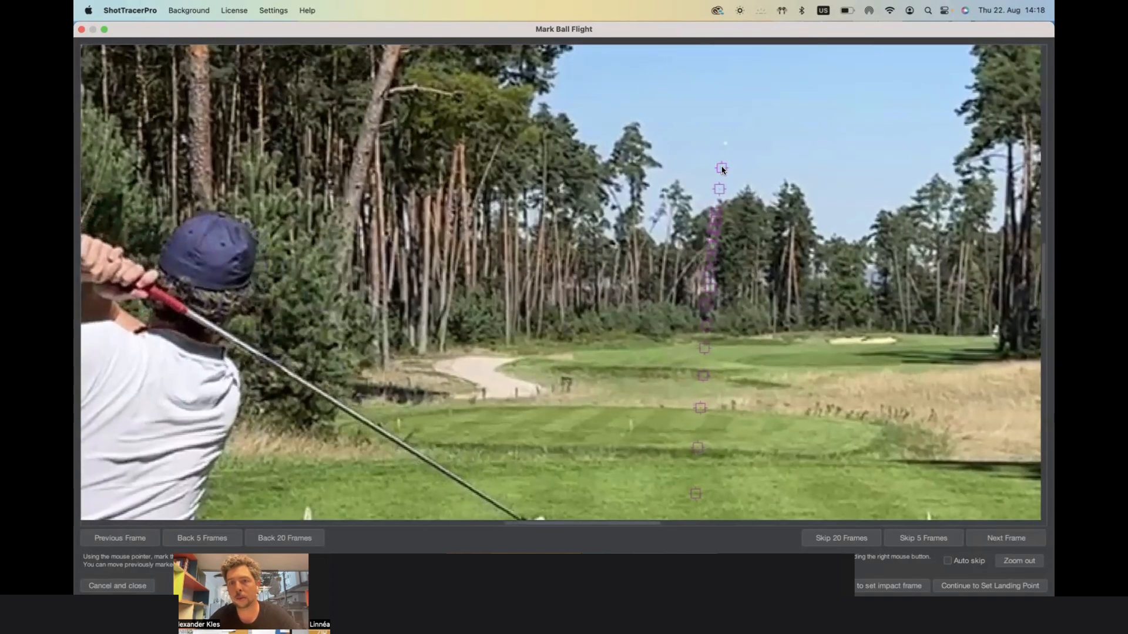
{"action": "left_click", "coordinate": [725, 142]}
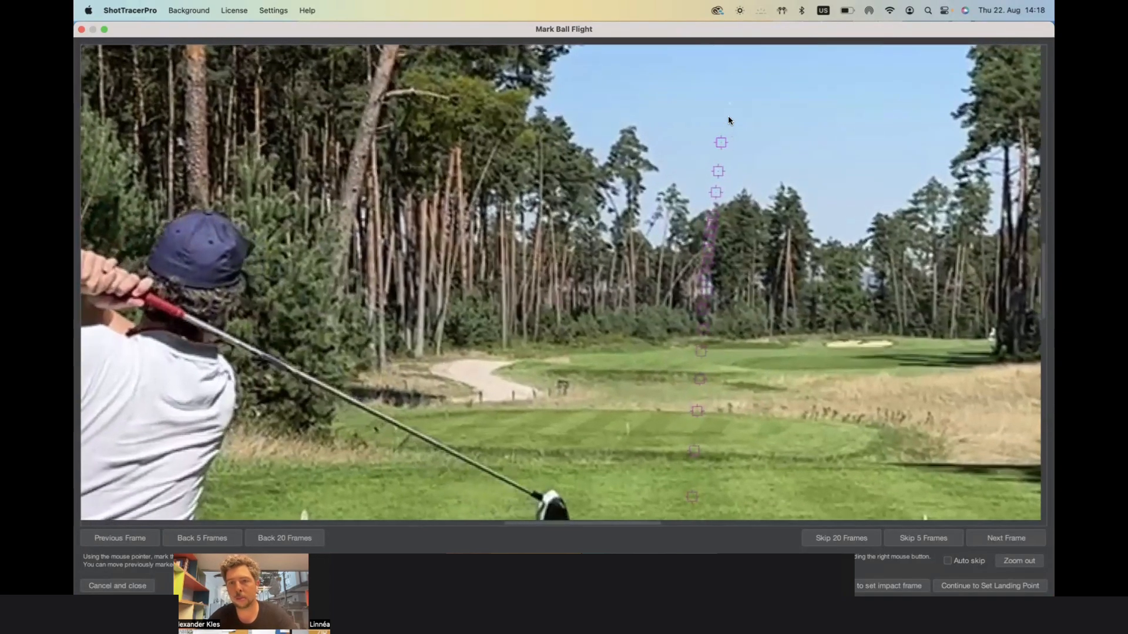
{"action": "left_click", "coordinate": [729, 104]}
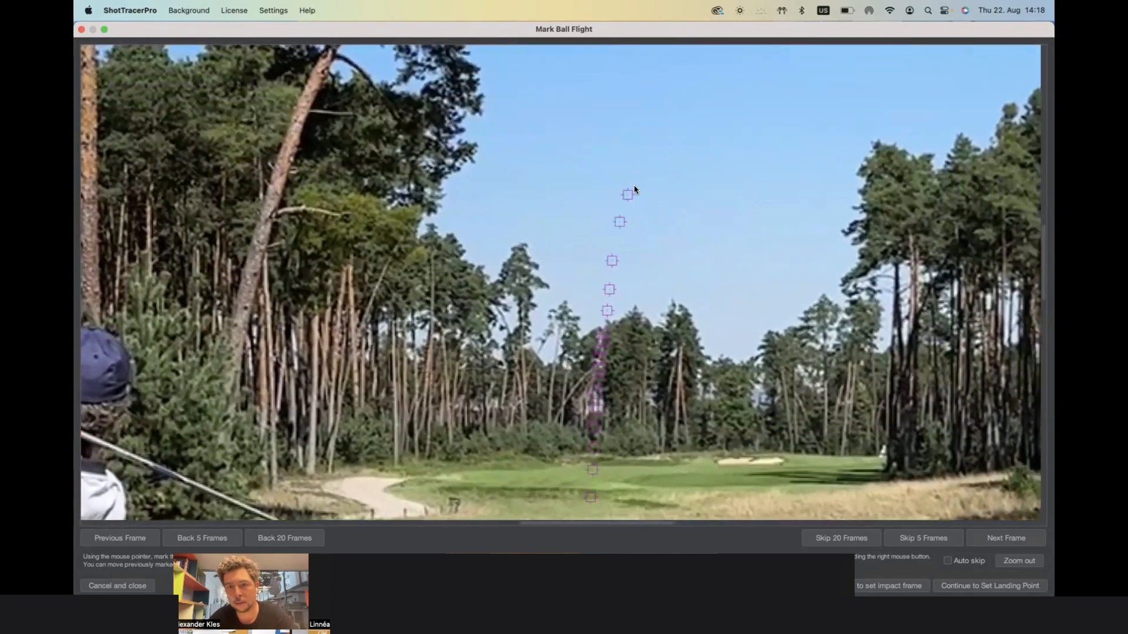
{"action": "left_click", "coordinate": [633, 187]}
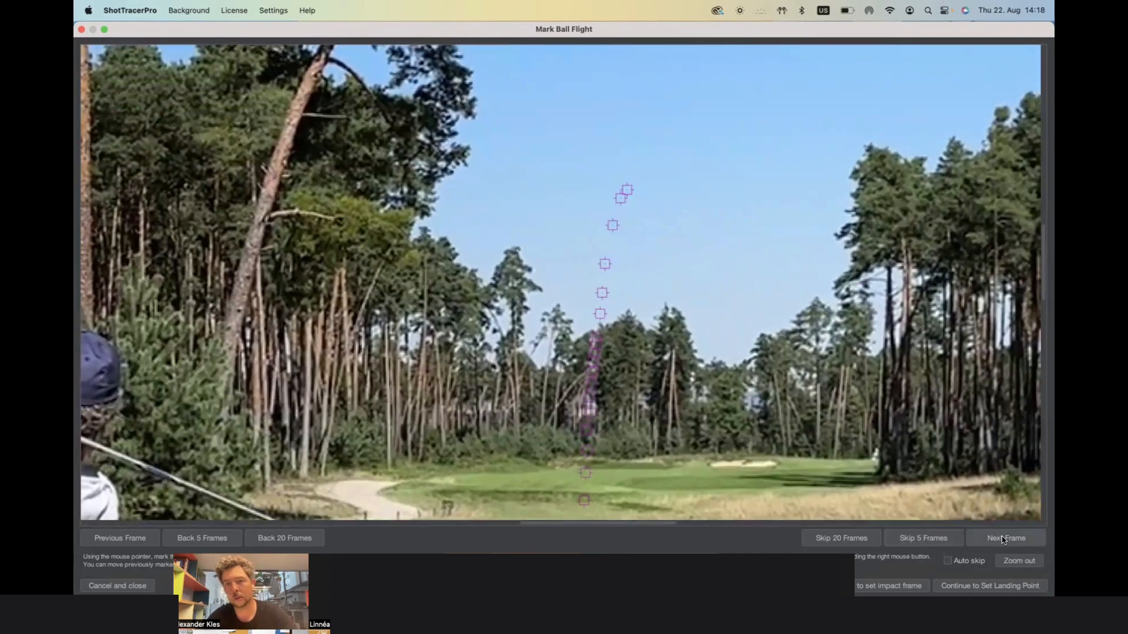
- Set the landing spot on the distant fairway at flight time 5.5, then create and play the tracer line
{"action": "left_click", "coordinate": [974, 588]}
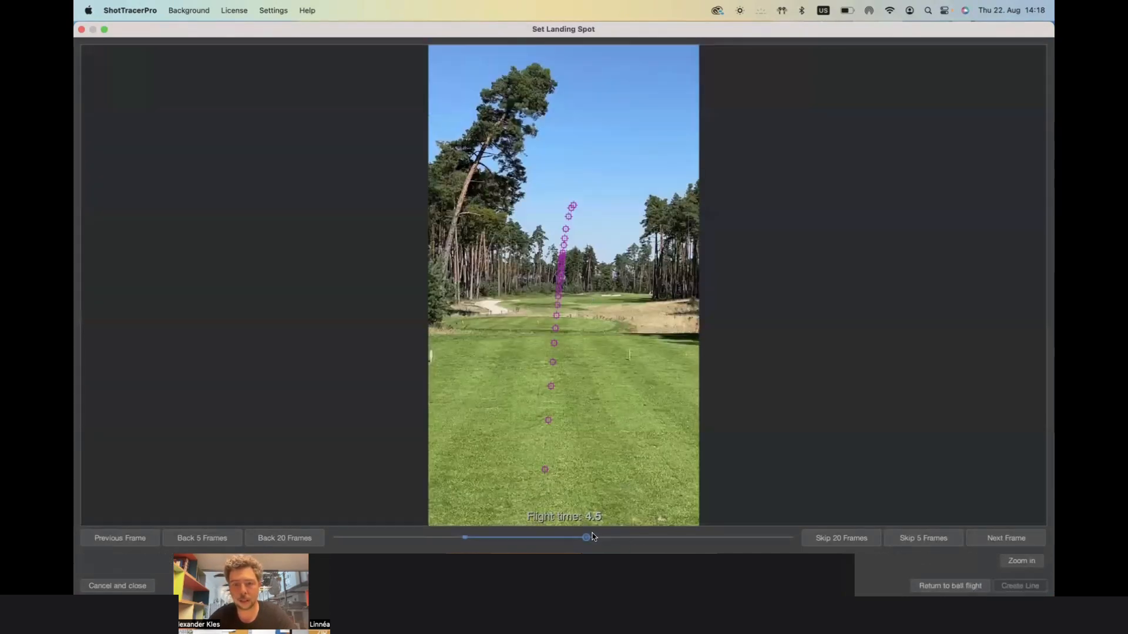
{"action": "left_click_drag", "start_coordinate": [591, 538], "coordinate": [619, 539]}
{"action": "key", "text": "z"}
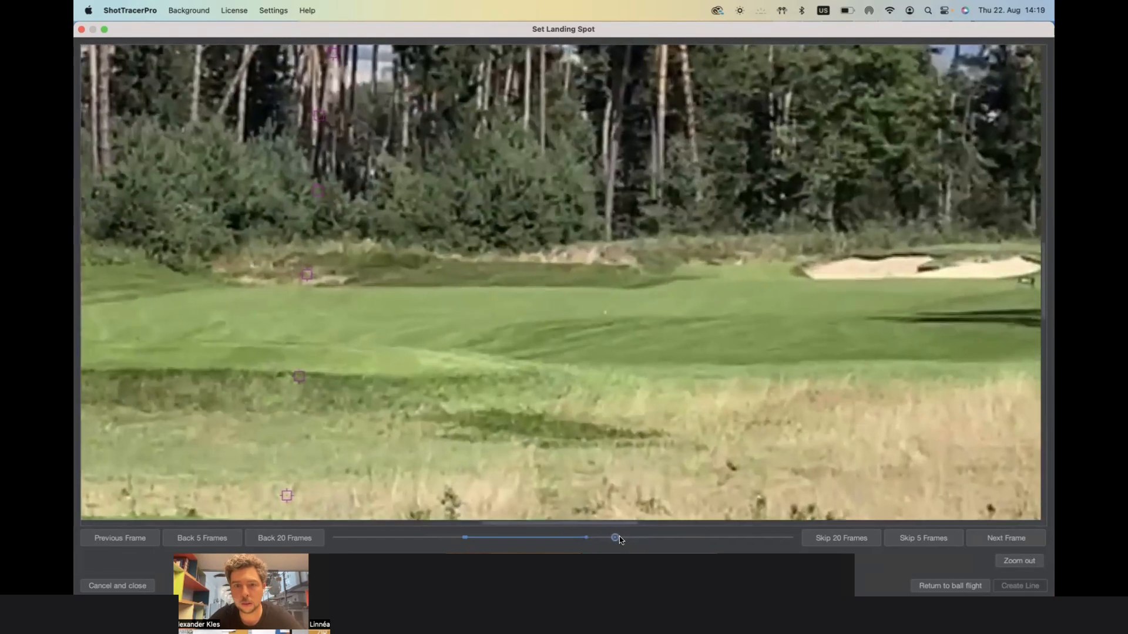
{"action": "left_click", "coordinate": [605, 313]}
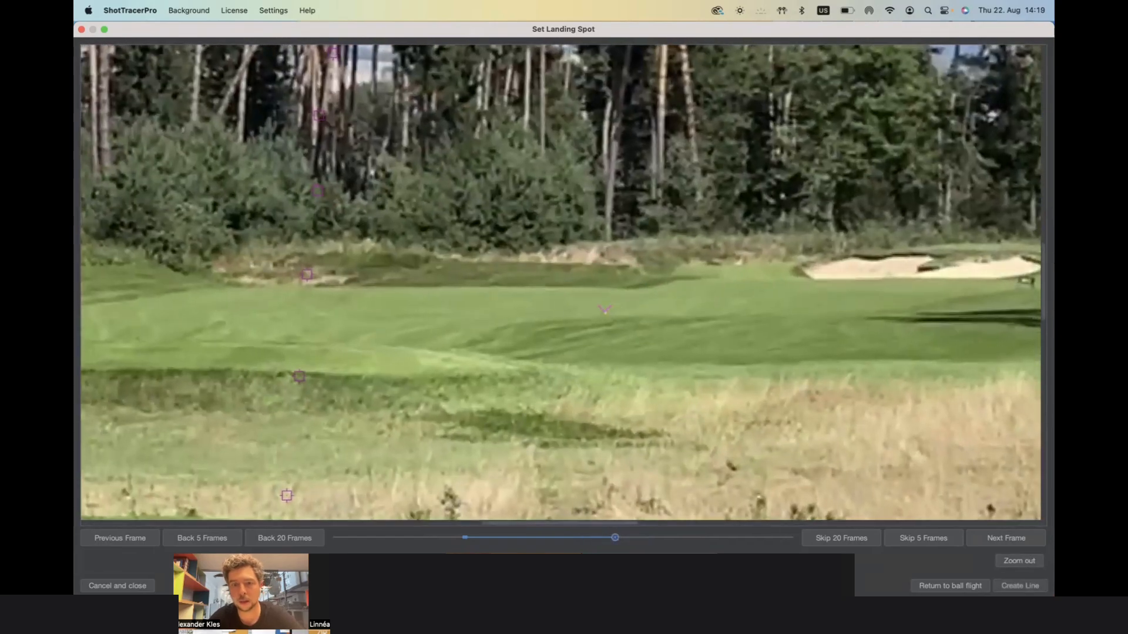
{"action": "left_click", "coordinate": [1009, 585]}
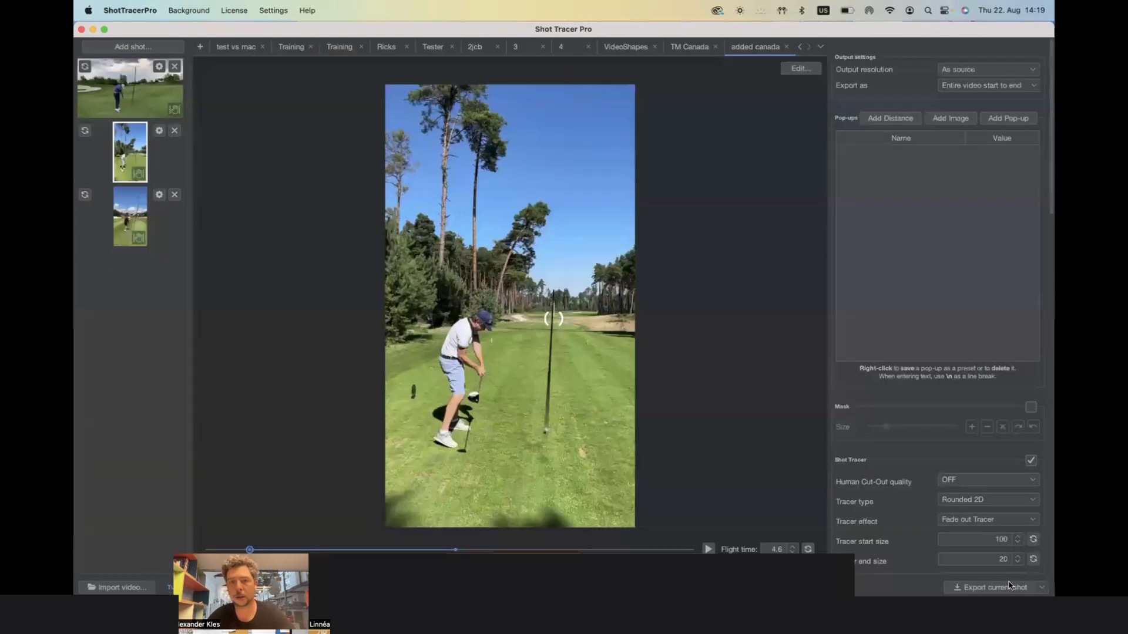
{"action": "left_click", "coordinate": [709, 548]}
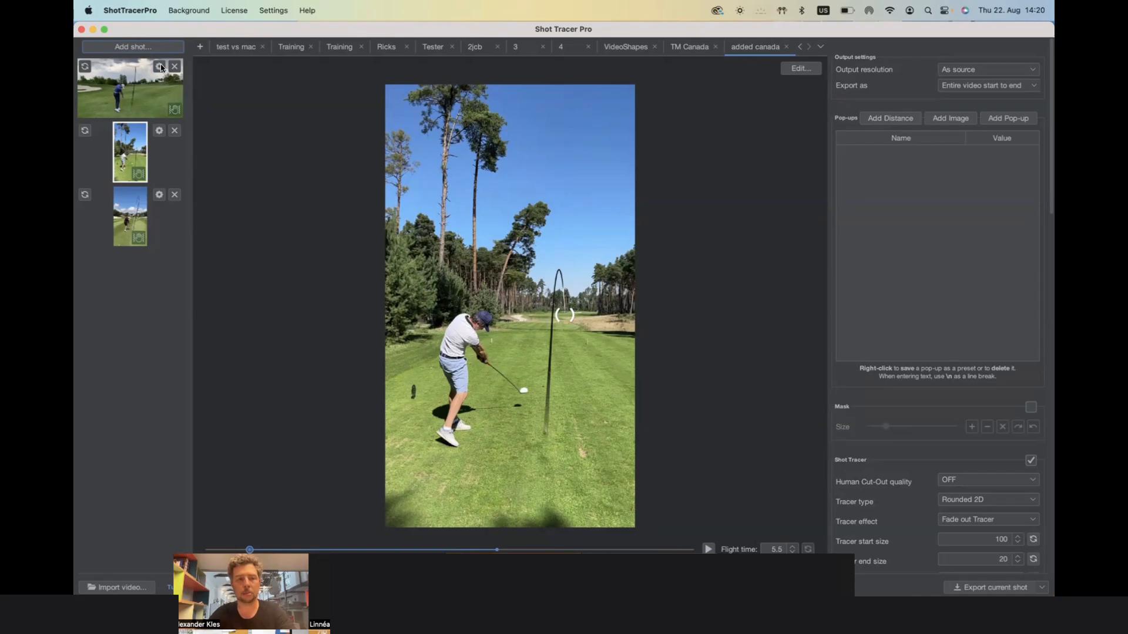
- Preview the videos in the Training Demo folder, import HOLE16_RBd.mp4 and select it as the current shot
{"action": "left_click", "coordinate": [128, 588]}
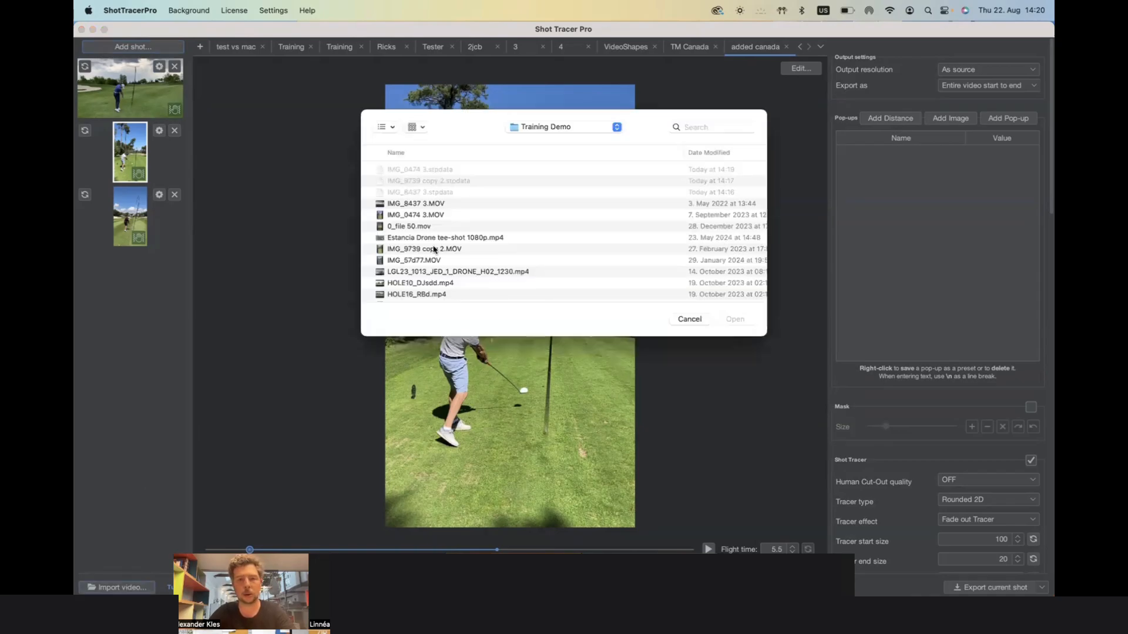
{"action": "left_click", "coordinate": [423, 226]}
{"action": "key", "text": "Up"}
{"action": "key", "text": "space"}
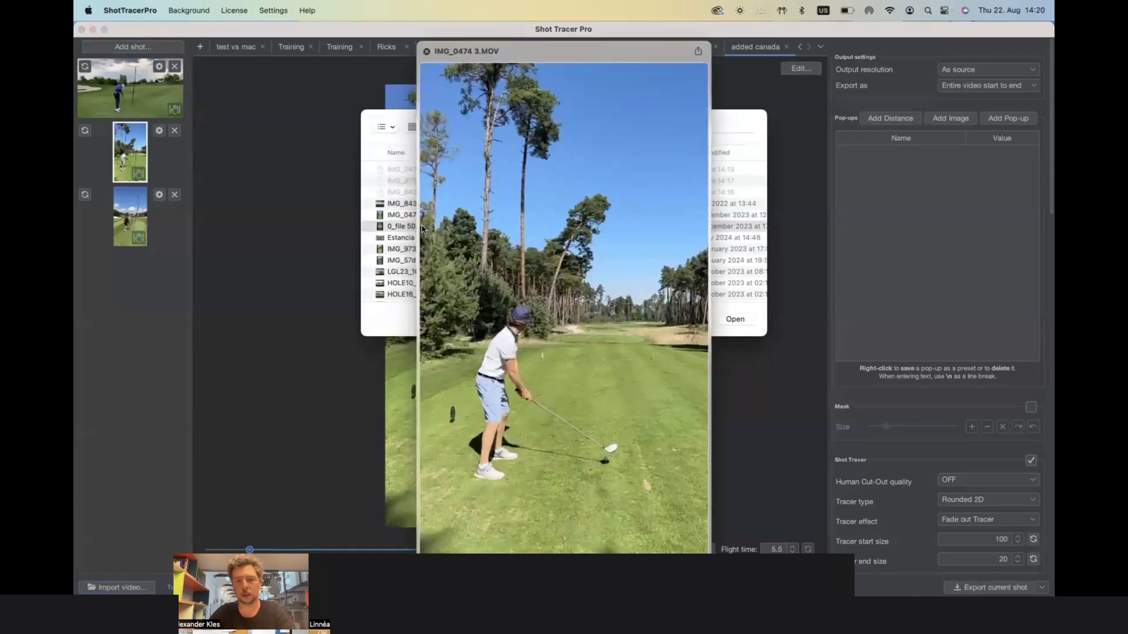
{"action": "key", "text": "Down"}
{"action": "key", "text": "Down"}
{"action": "key", "text": "Down"}
{"action": "key", "text": "Down"}
{"action": "key", "text": "Down"}
{"action": "key", "text": "Down"}
{"action": "key", "text": "Down"}
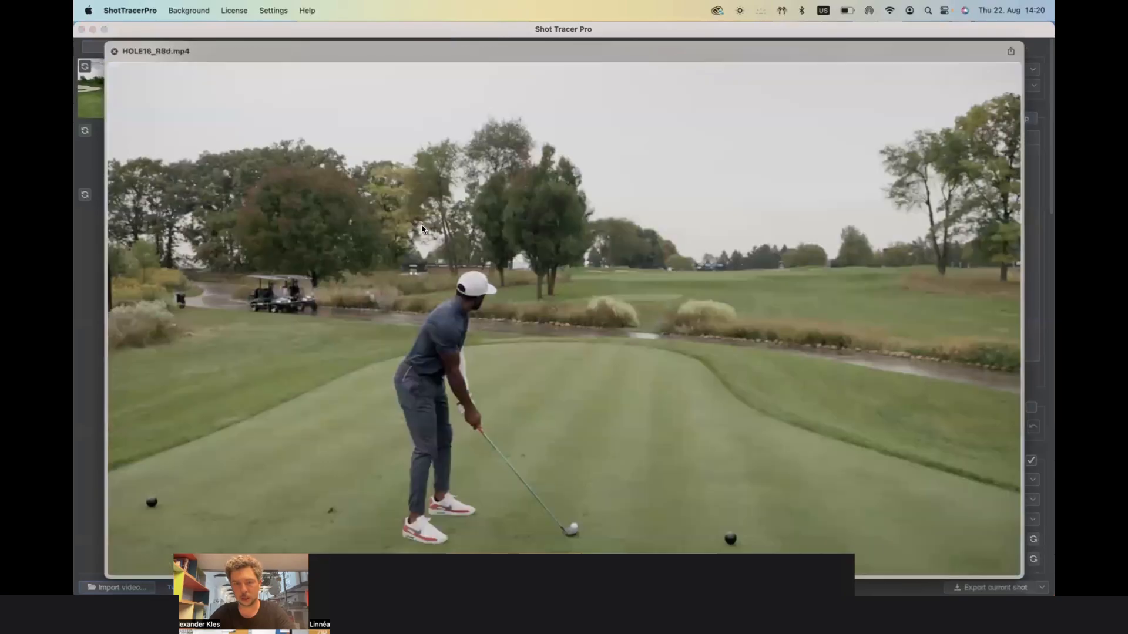
{"action": "key", "text": "Up"}
{"action": "key", "text": "Down"}
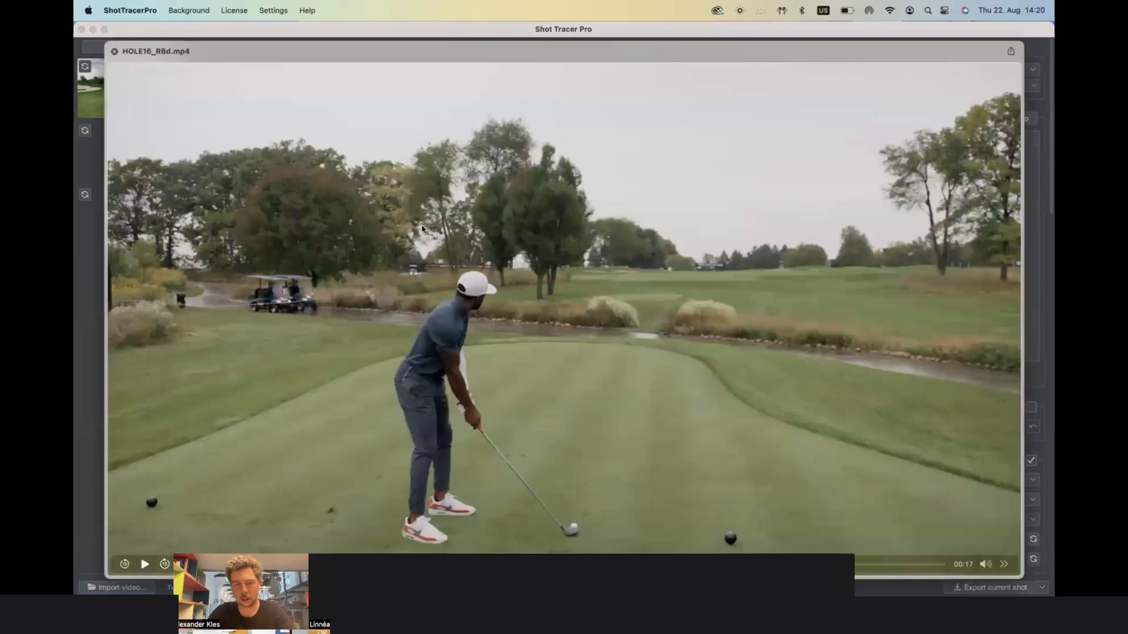
{"action": "key", "text": "space"}
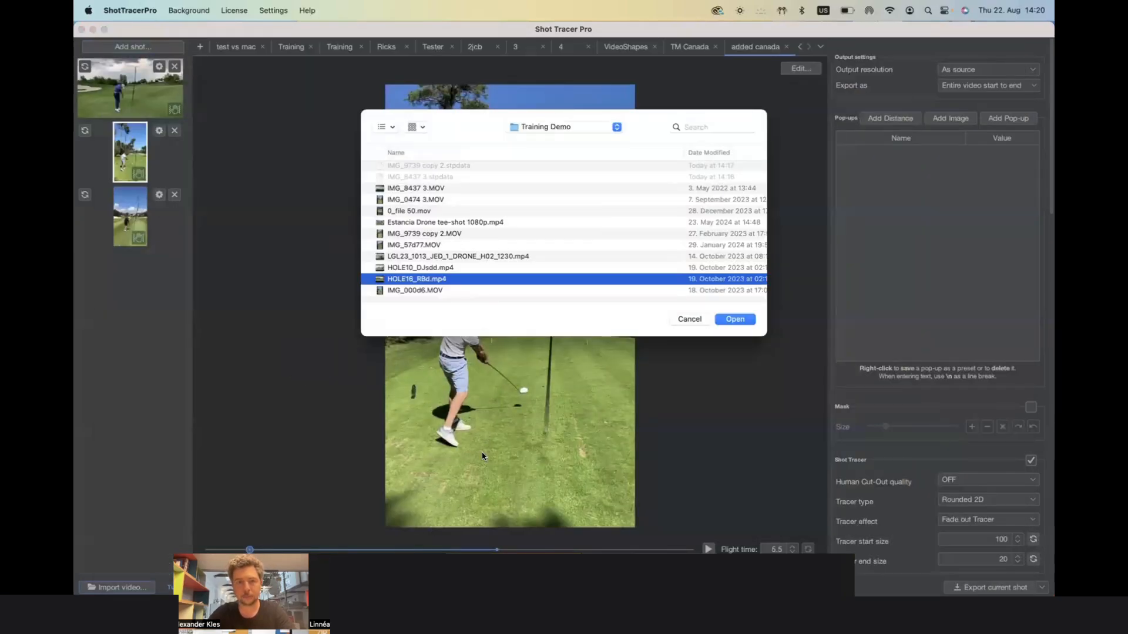
{"action": "key", "text": "Return"}
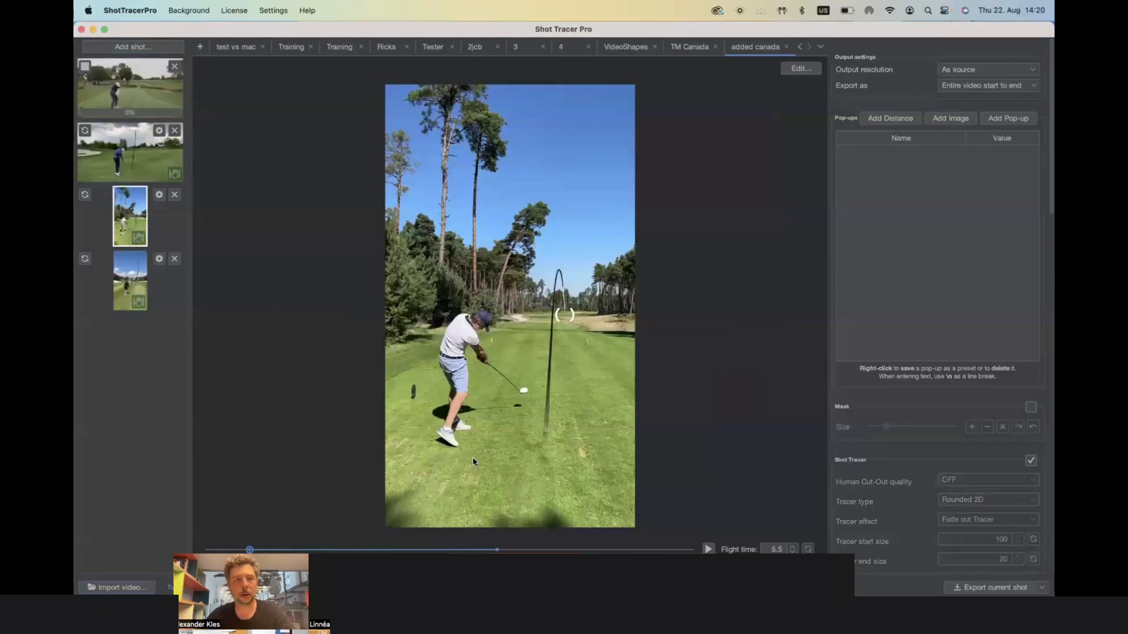
{"action": "left_click", "coordinate": [147, 104]}
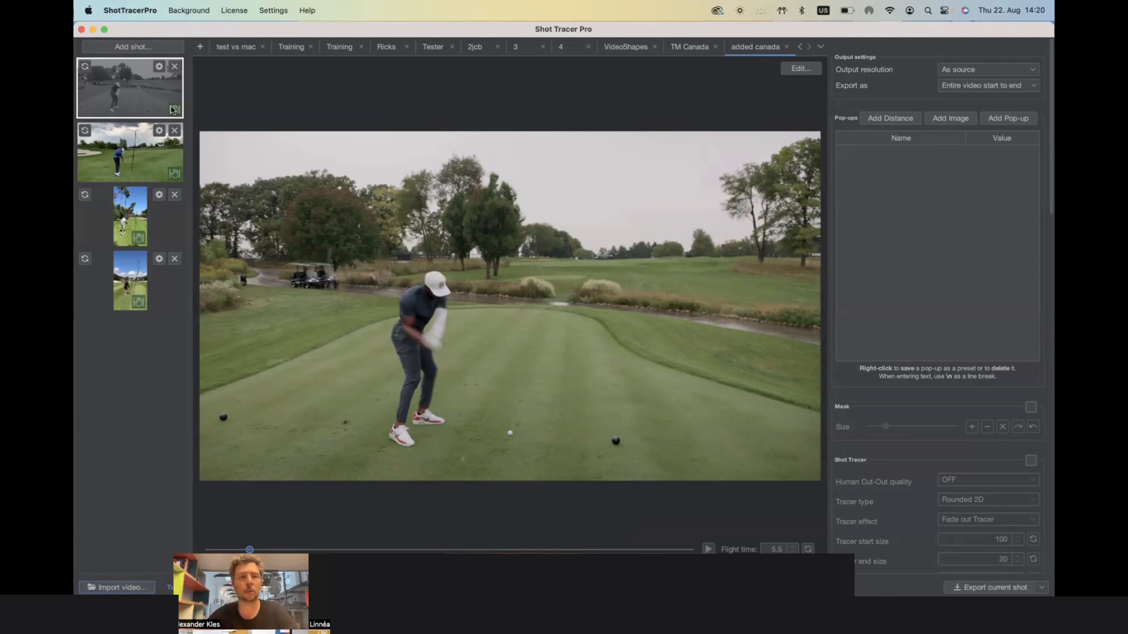
- Review the imported shot's camera stabilisation and long exposure tracking options and the application's automatic camera stabilization setting
{"action": "left_click", "coordinate": [160, 70]}
{"action": "mouse_move", "coordinate": [217, 125]}
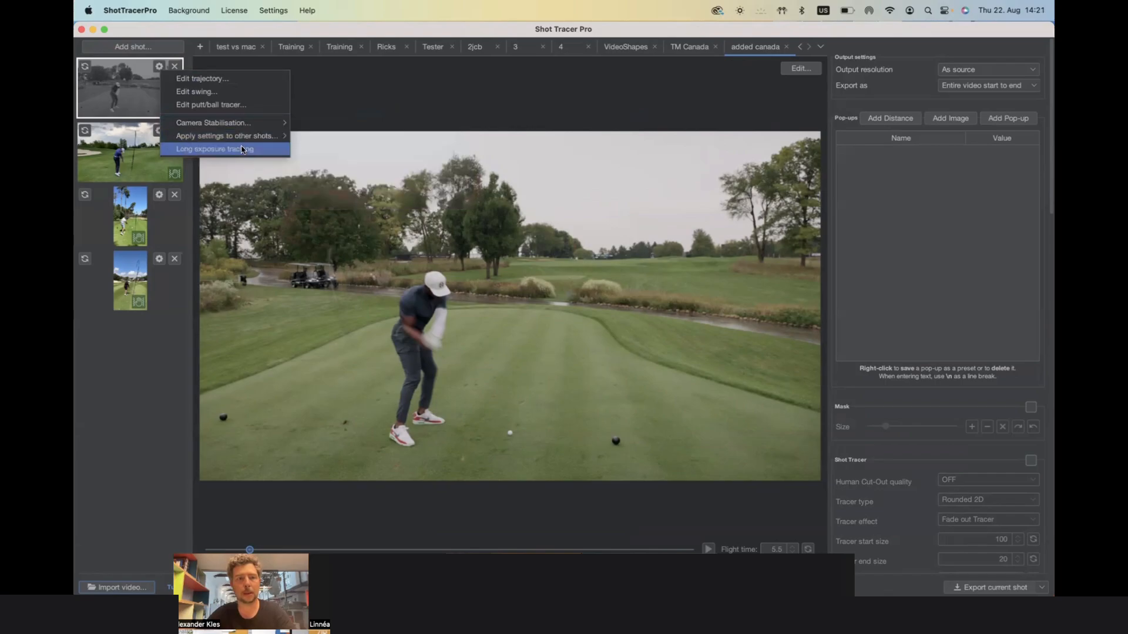
{"action": "mouse_move", "coordinate": [247, 139]}
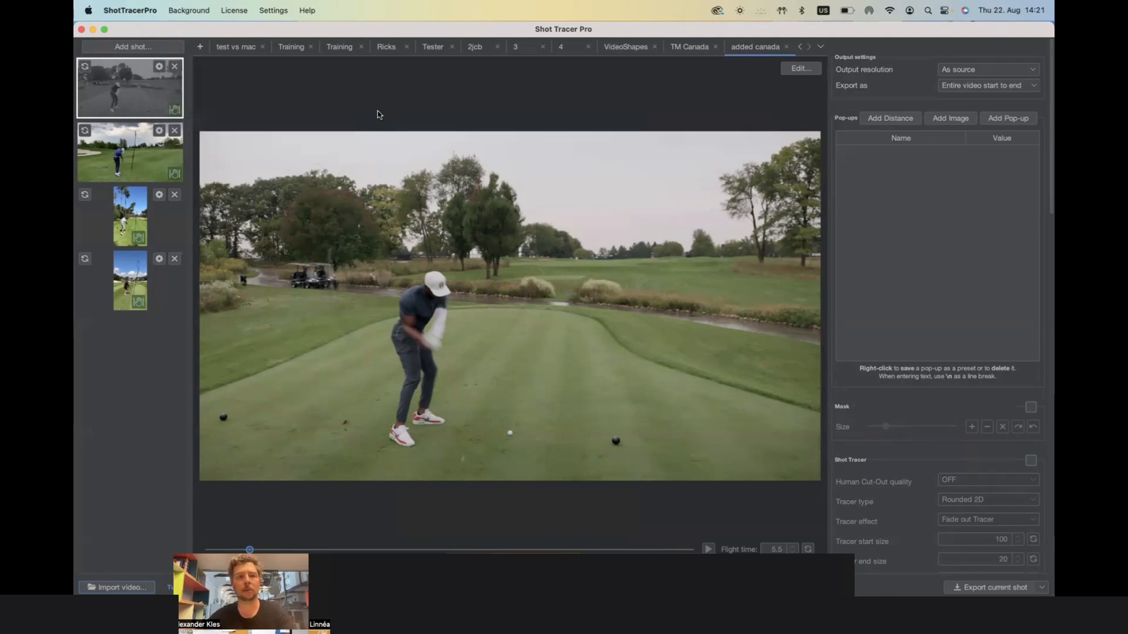
{"action": "left_click", "coordinate": [378, 115]}
{"action": "left_click", "coordinate": [274, 10]}
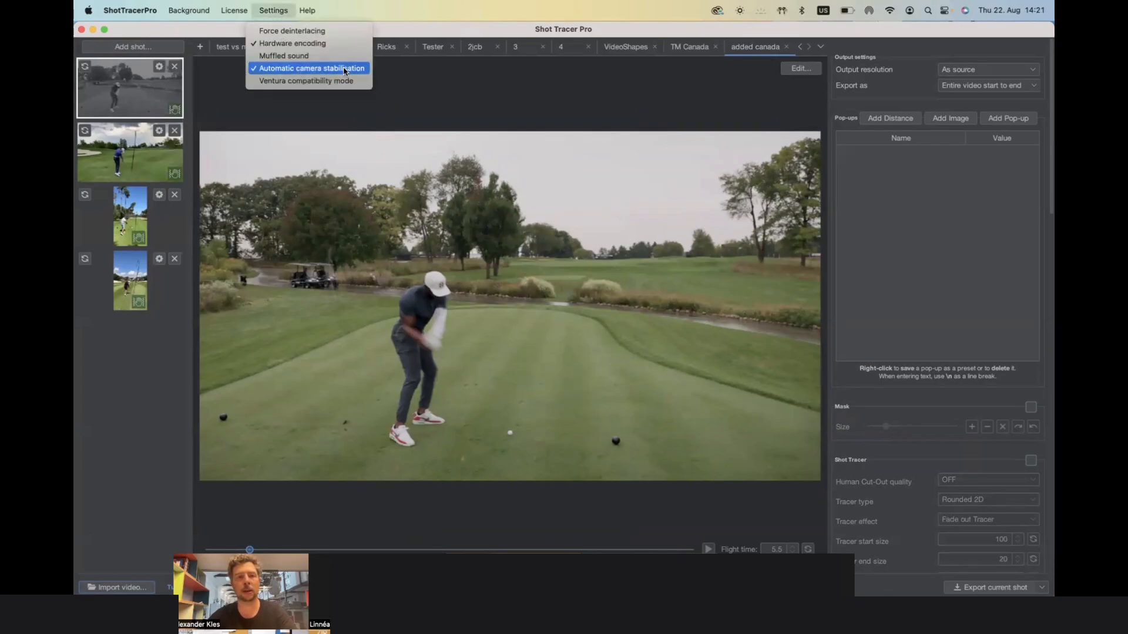
{"action": "left_click", "coordinate": [344, 124]}
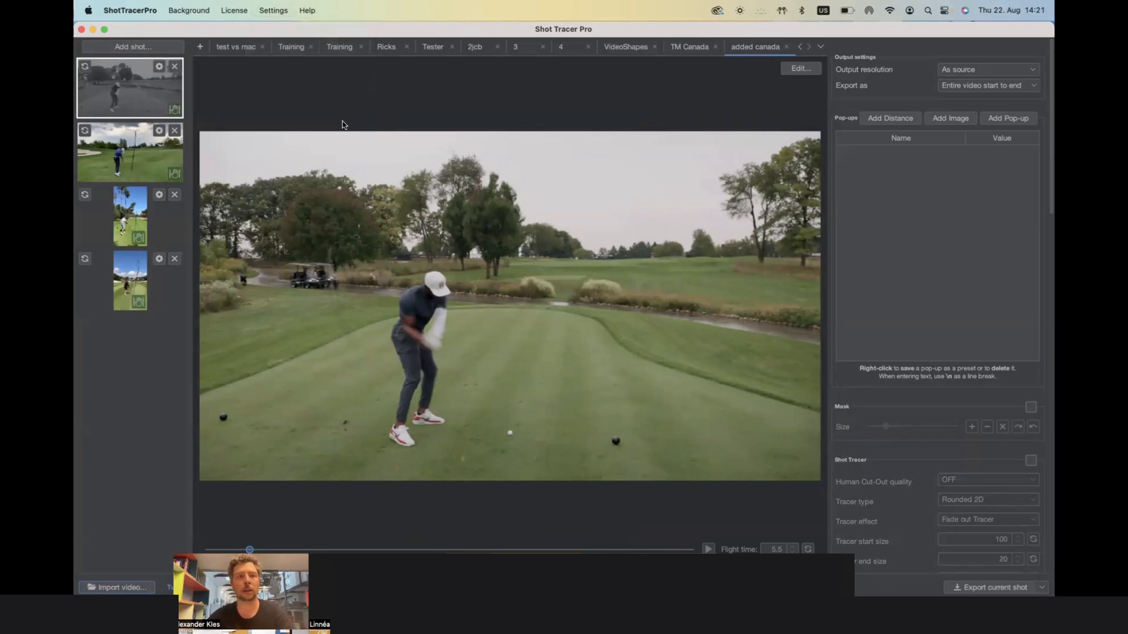
- Open the imported shot's trajectory for editing with Key Framing
{"action": "left_click", "coordinate": [159, 69]}
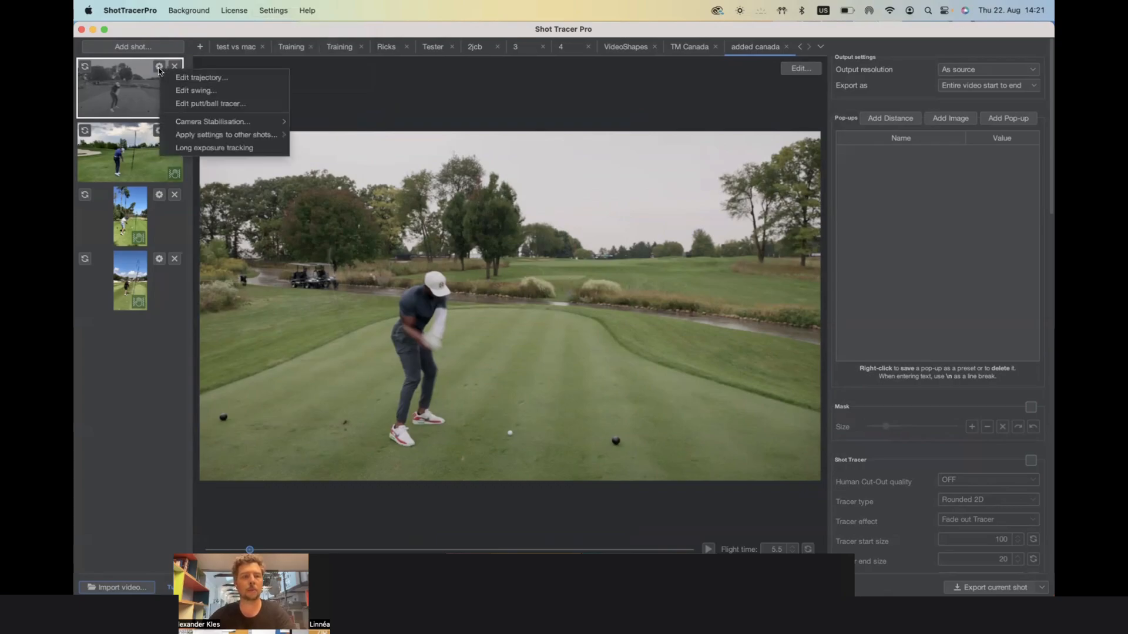
{"action": "left_click", "coordinate": [198, 79]}
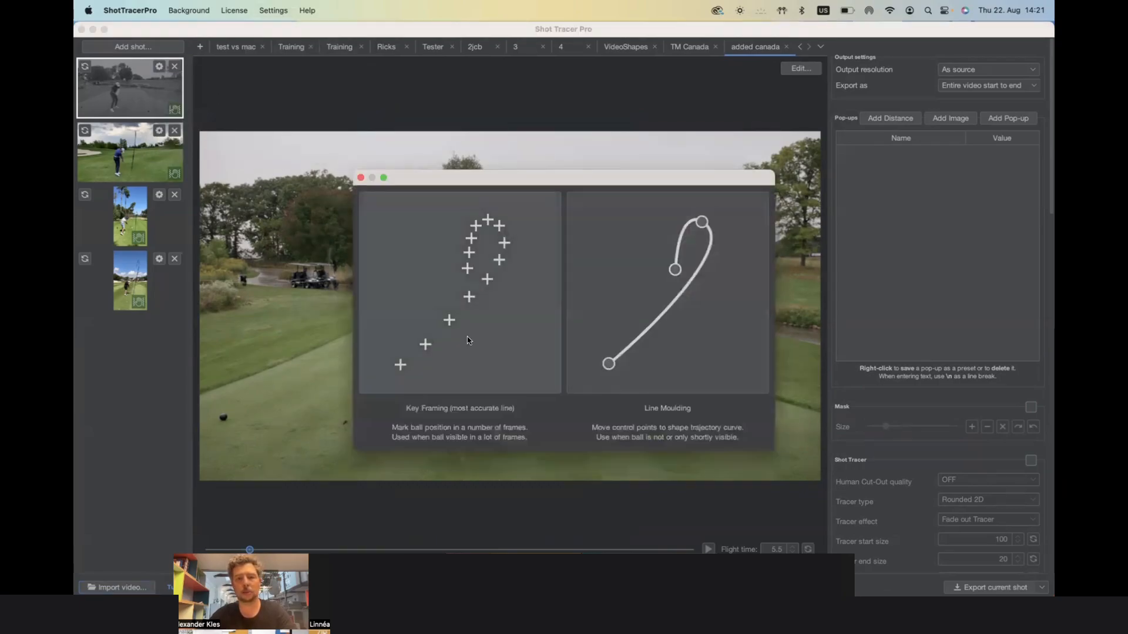
{"action": "left_click", "coordinate": [468, 340]}
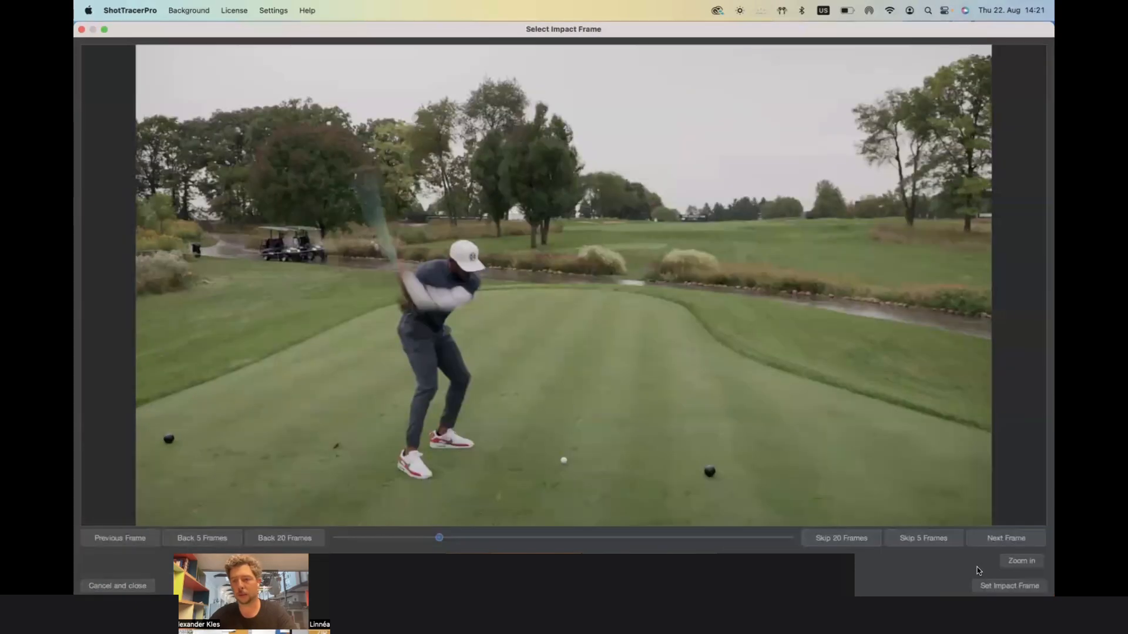
- Set the impact frame to the last frame in which the ball still rests on the tee
{"action": "left_click", "coordinate": [1009, 539]}
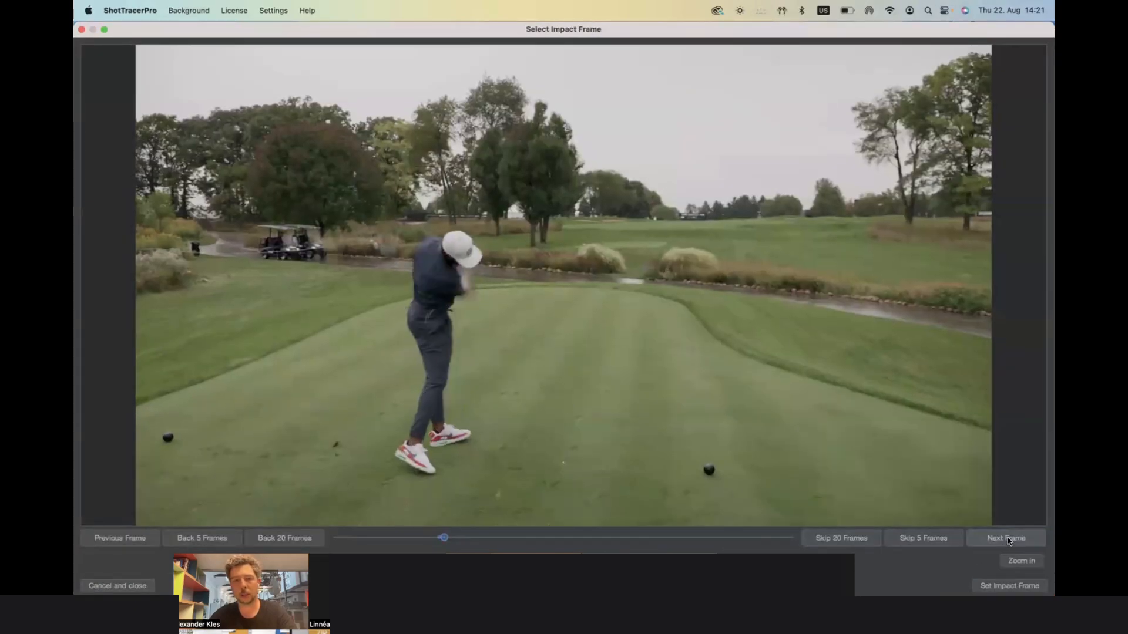
{"action": "left_click", "coordinate": [117, 544]}
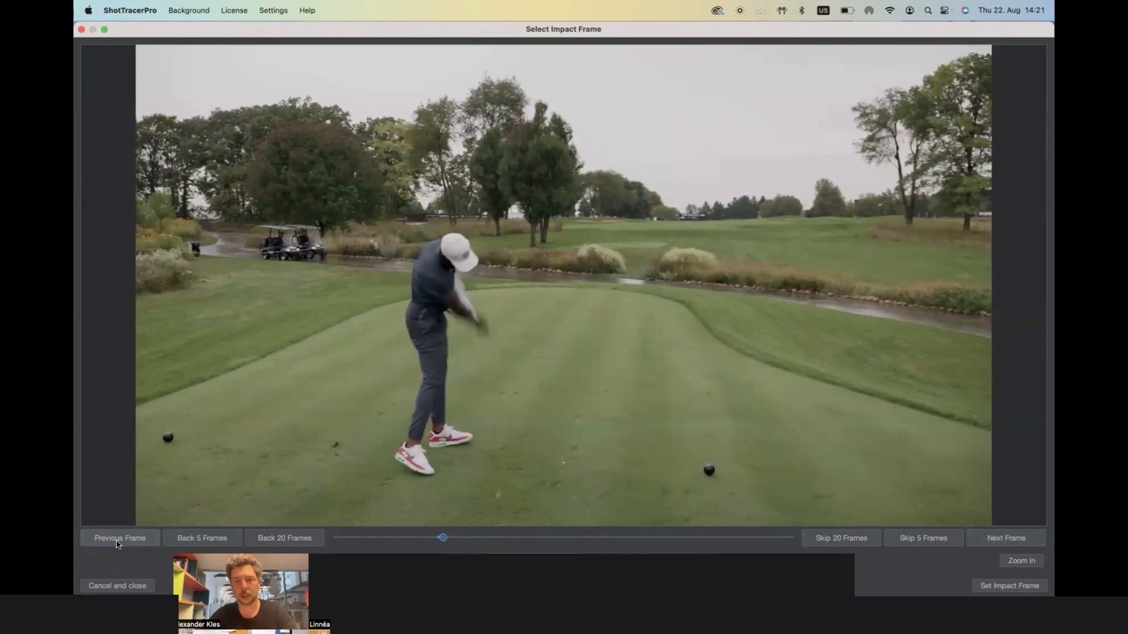
{"action": "left_click", "coordinate": [117, 543]}
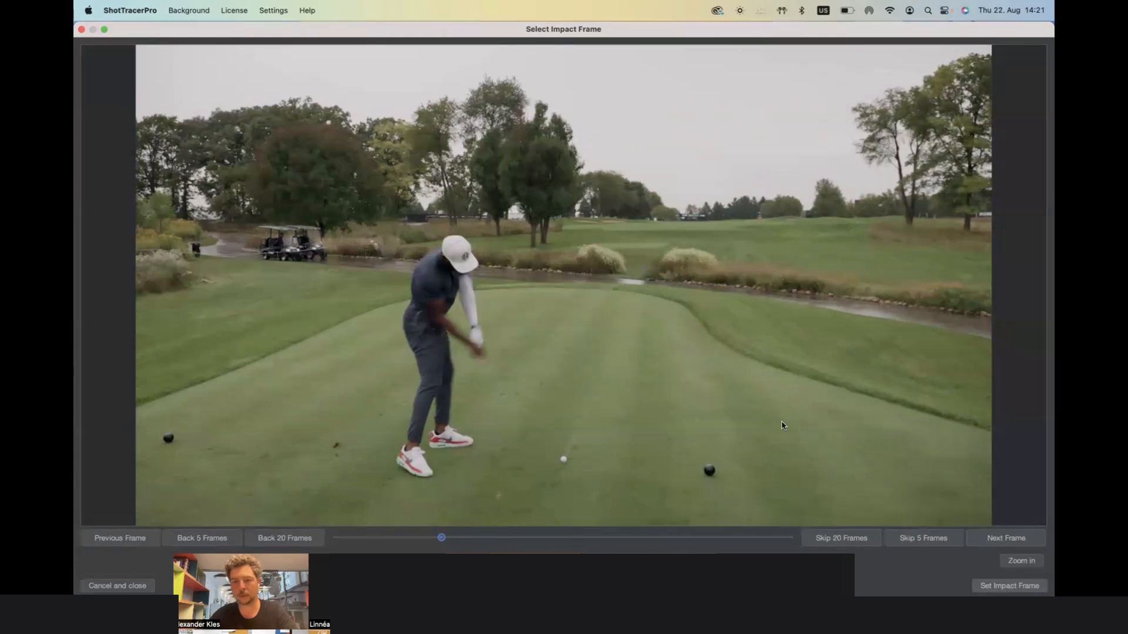
{"action": "left_click", "coordinate": [981, 586]}
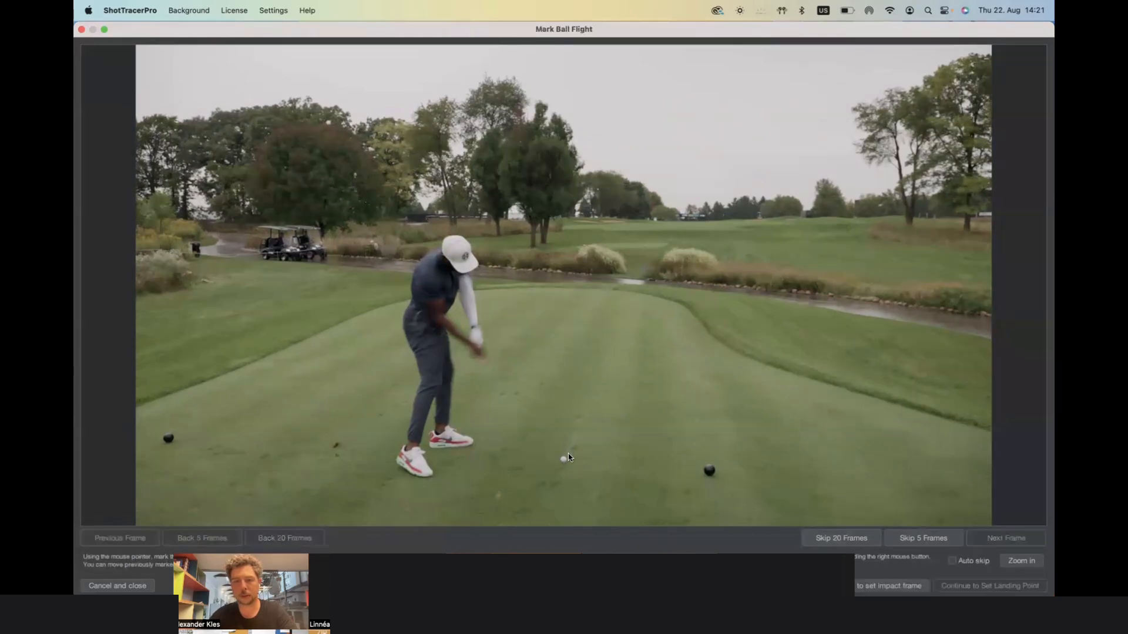
- Mark the ball at the tee and frame by frame along its flight over the tee box, the bushes and the distant fairway
{"action": "left_click", "coordinate": [563, 460]}
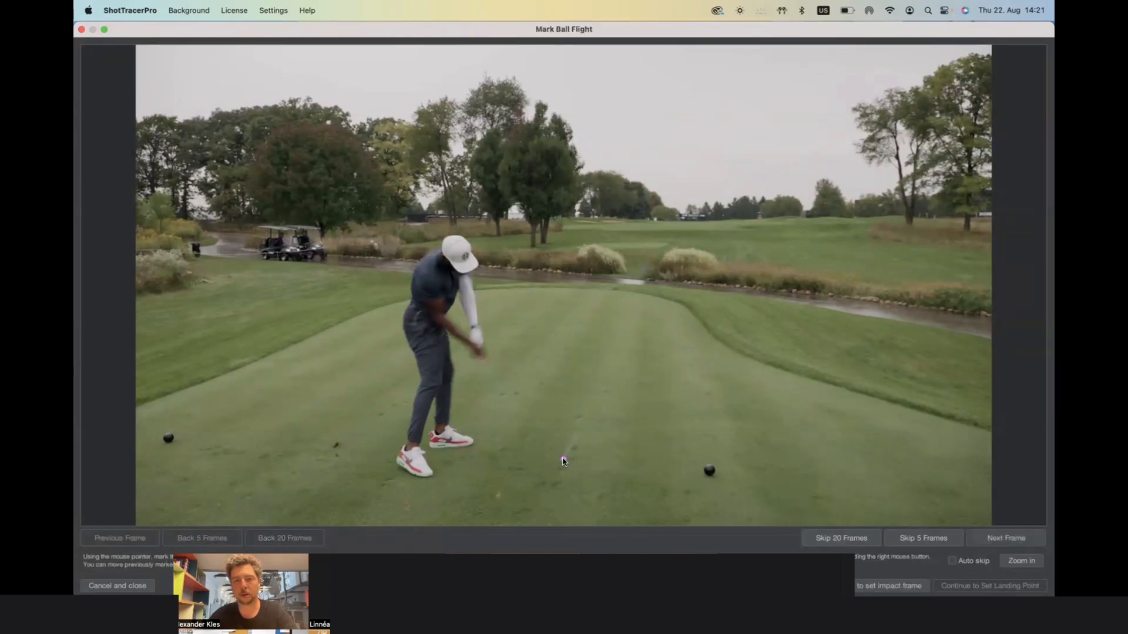
{"action": "key", "text": "Right"}
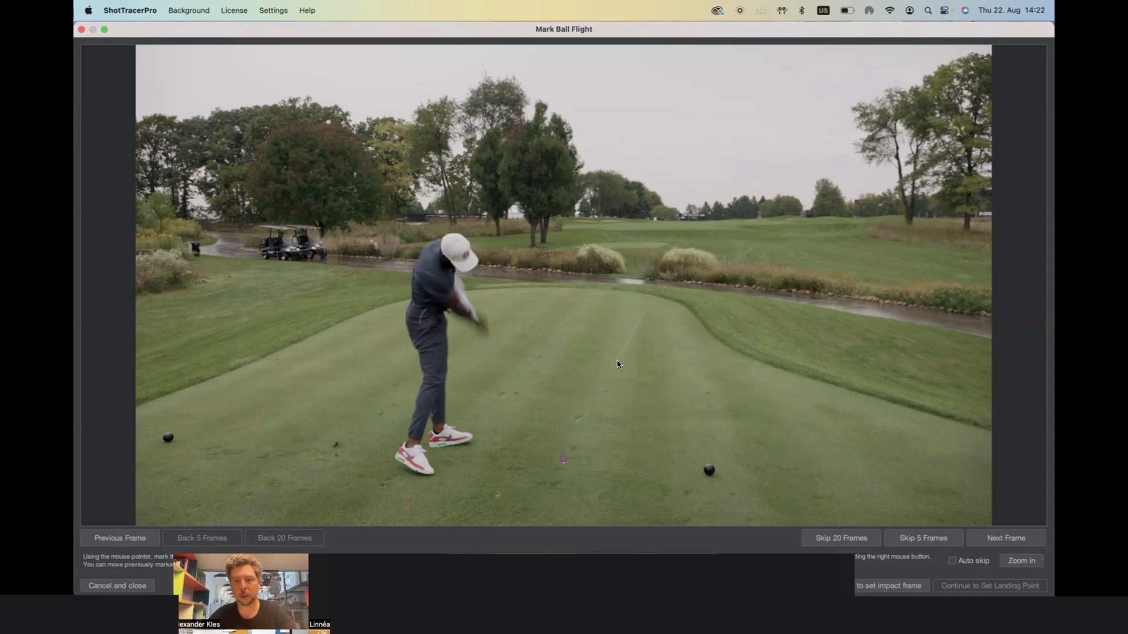
{"action": "key", "text": "z"}
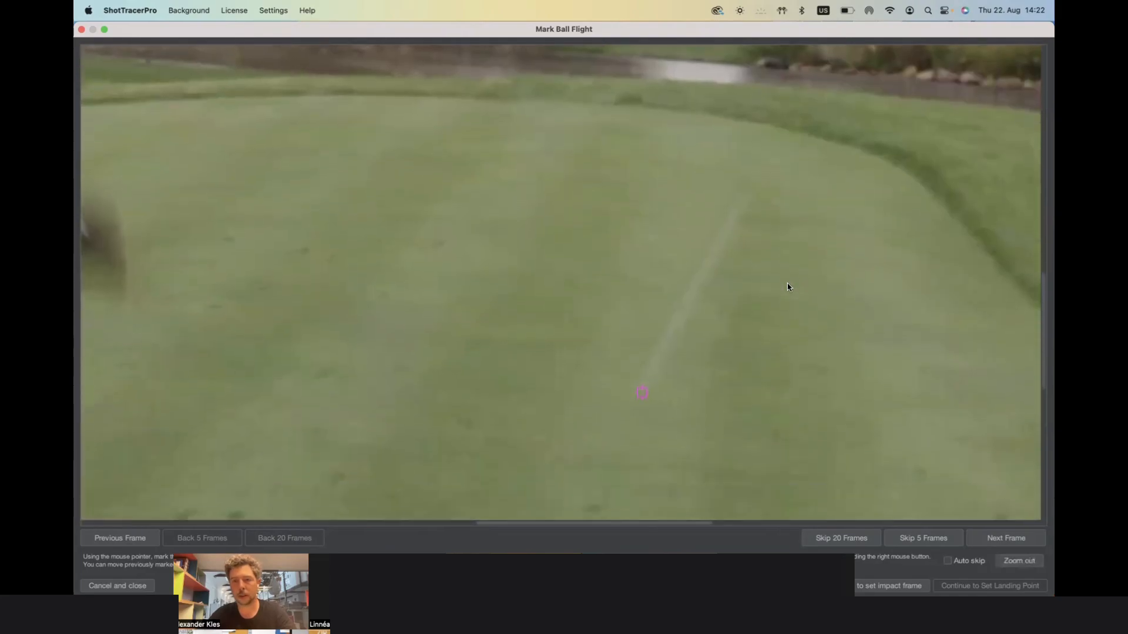
{"action": "scroll", "coordinate": [787, 287], "scroll_direction": "up", "scroll_amount": 5}
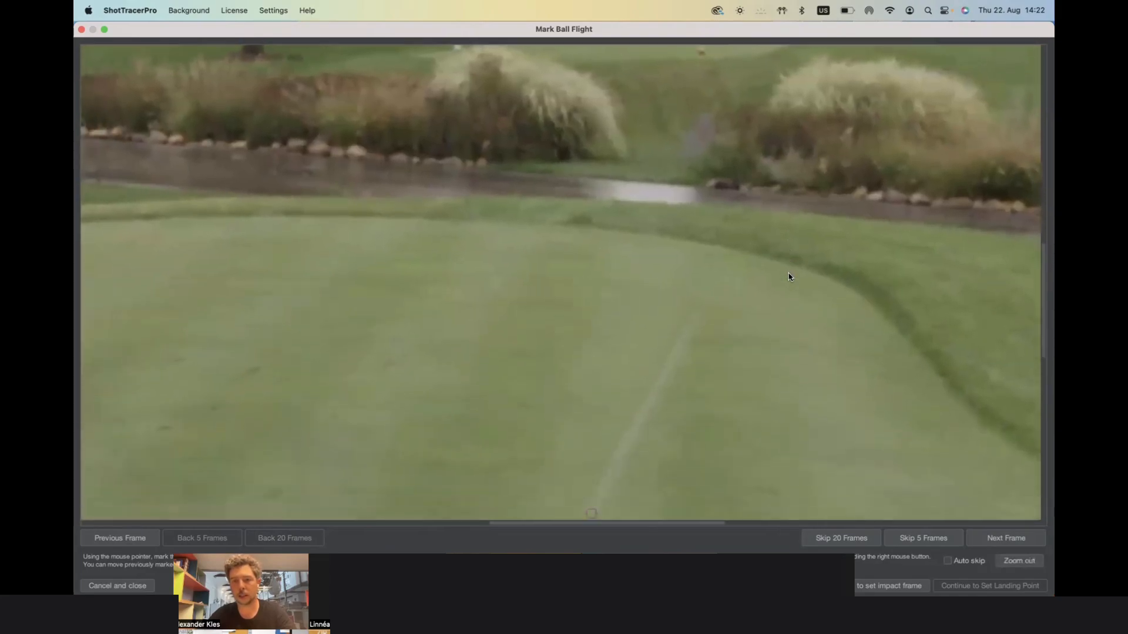
{"action": "scroll", "coordinate": [712, 414], "scroll_direction": "up", "scroll_amount": 5}
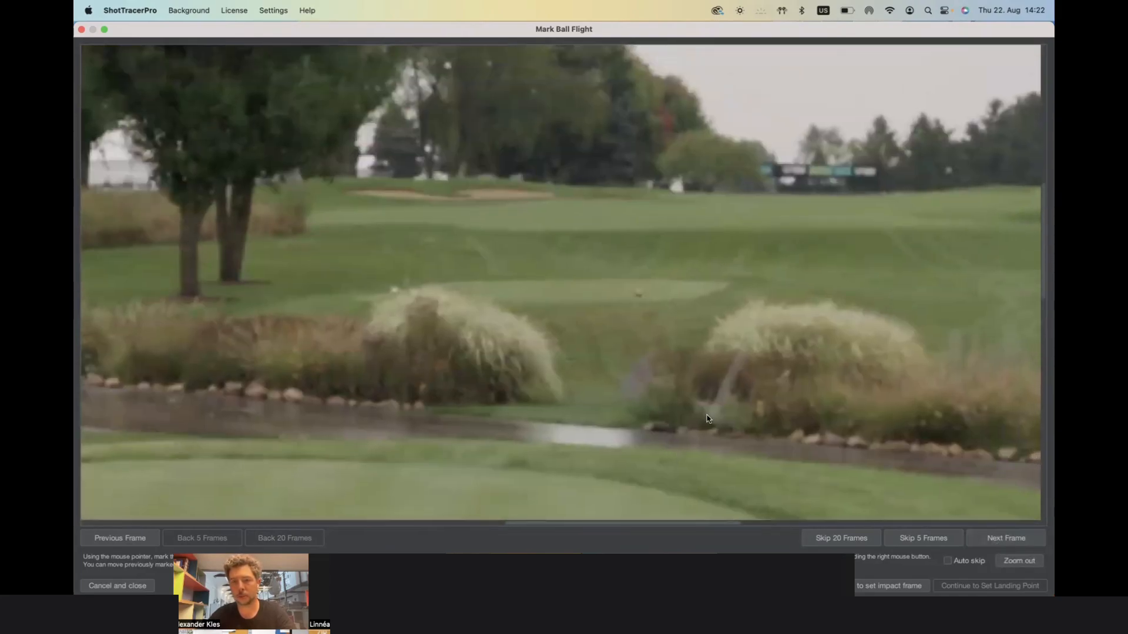
{"action": "left_click", "coordinate": [808, 223]}
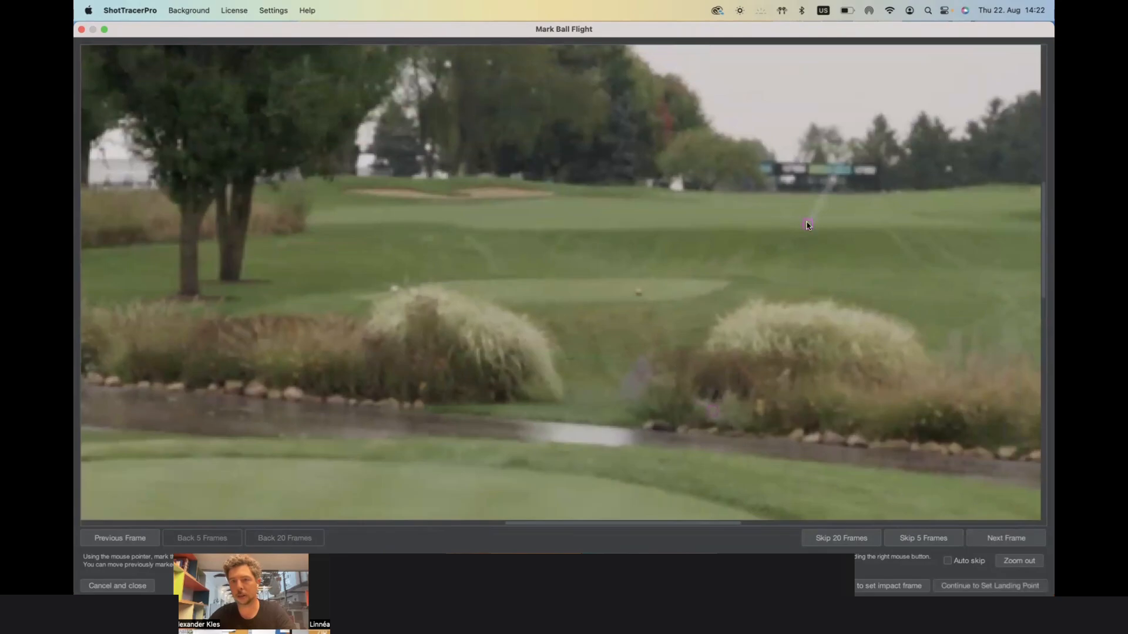
- Examine the frames after the last marked position up close for further ball positions above the distant trees
{"action": "scroll", "coordinate": [806, 225], "scroll_direction": "up", "scroll_amount": 5}
{"action": "scroll", "coordinate": [809, 250], "scroll_direction": "up", "scroll_amount": 5}
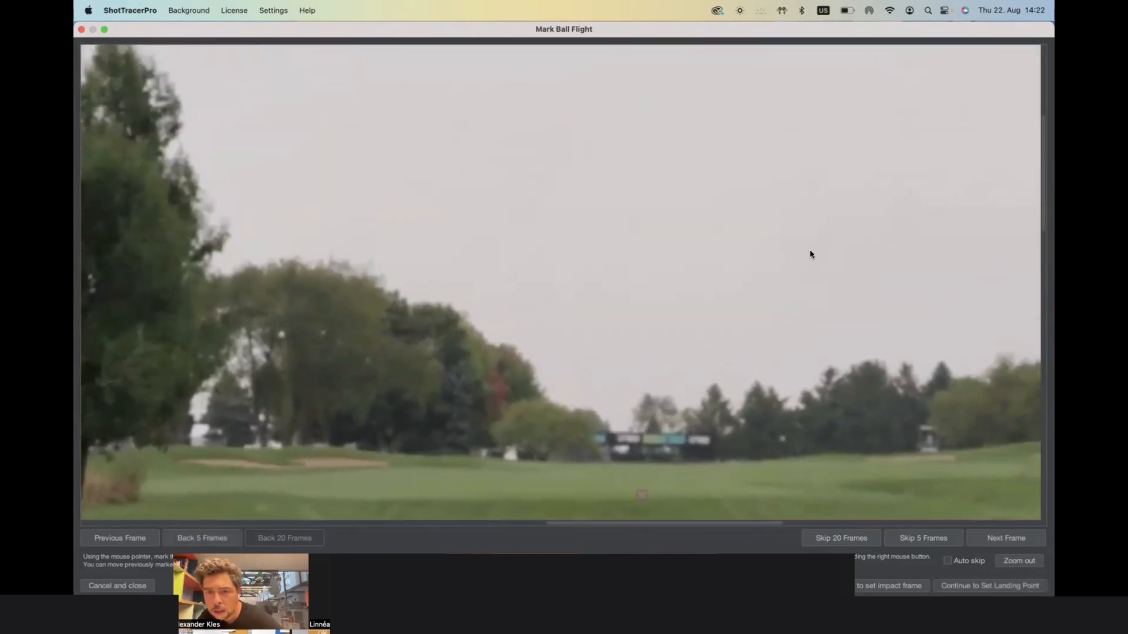
{"action": "scroll", "coordinate": [809, 254], "scroll_direction": "down", "scroll_amount": 2}
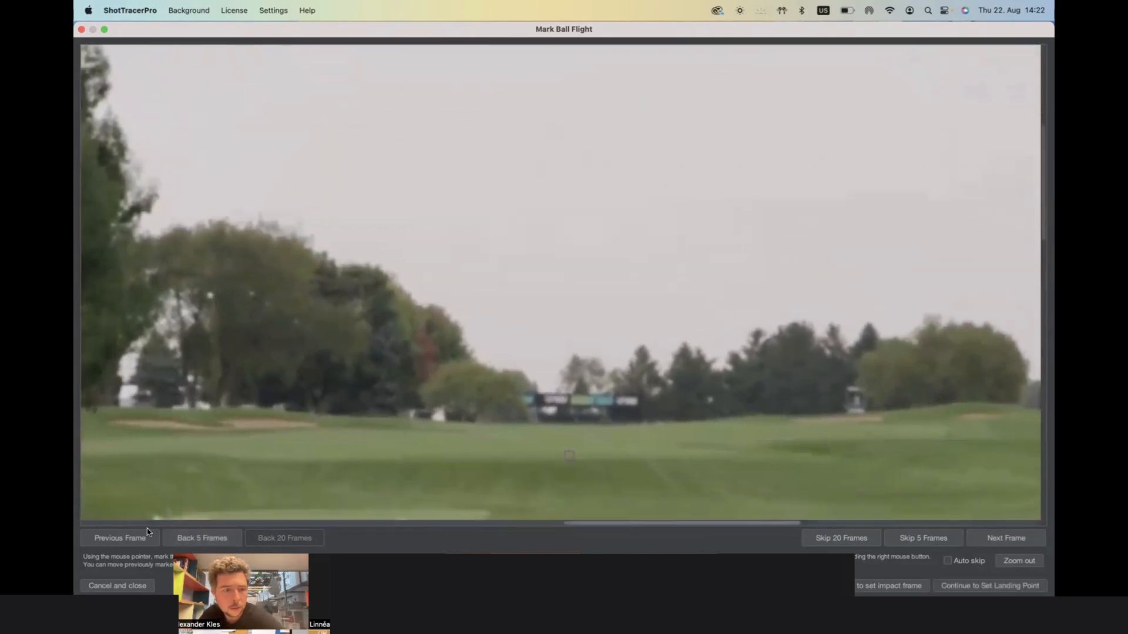
{"action": "left_click", "coordinate": [141, 539]}
{"action": "scroll", "coordinate": [531, 262], "scroll_direction": "down", "scroll_amount": 3}
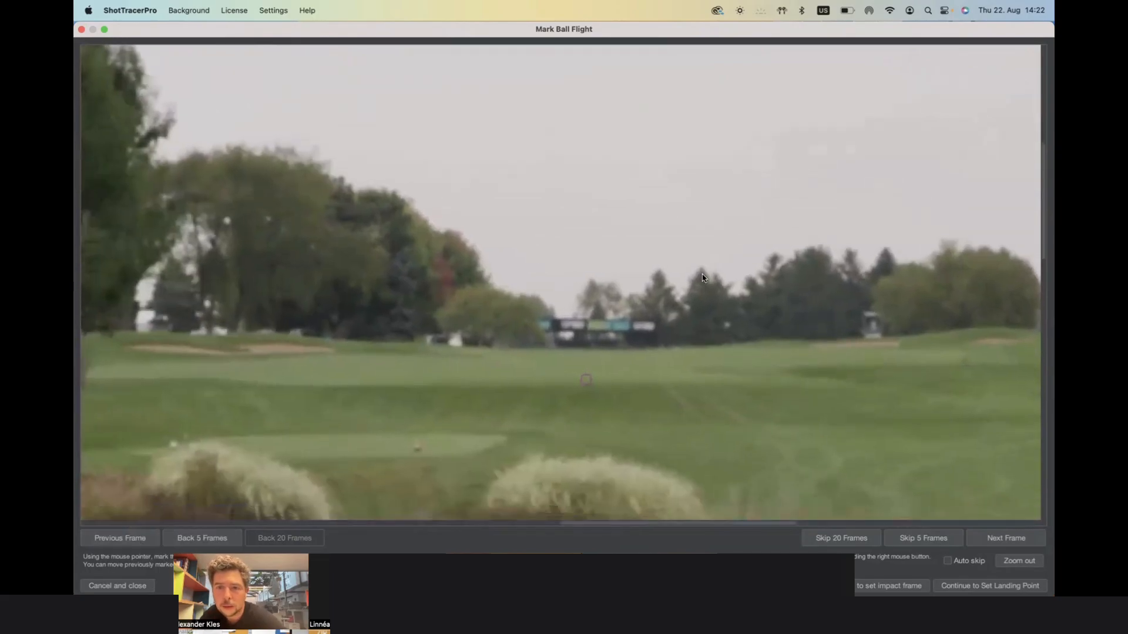
{"action": "scroll", "coordinate": [707, 245], "scroll_direction": "up", "scroll_amount": 3}
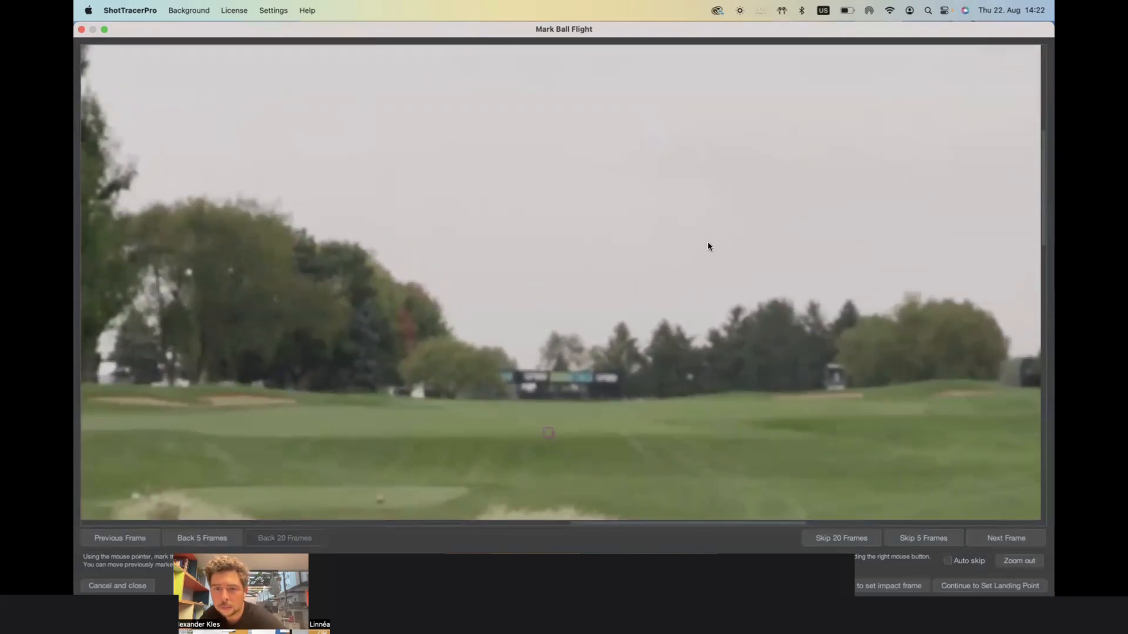
{"action": "scroll", "coordinate": [664, 381], "scroll_direction": "down", "scroll_amount": 2}
{"action": "left_click", "coordinate": [1020, 559]}
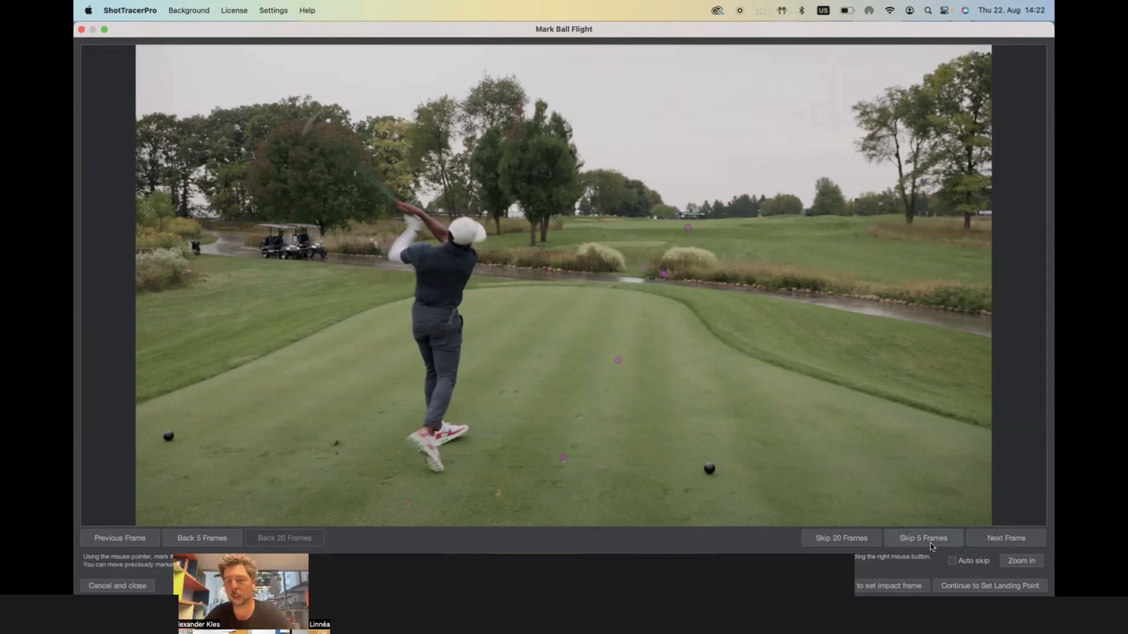
- Set the landing spot on the distant fairway at flight time 5.9, then create and play the tracer line
{"action": "left_click", "coordinate": [961, 586]}
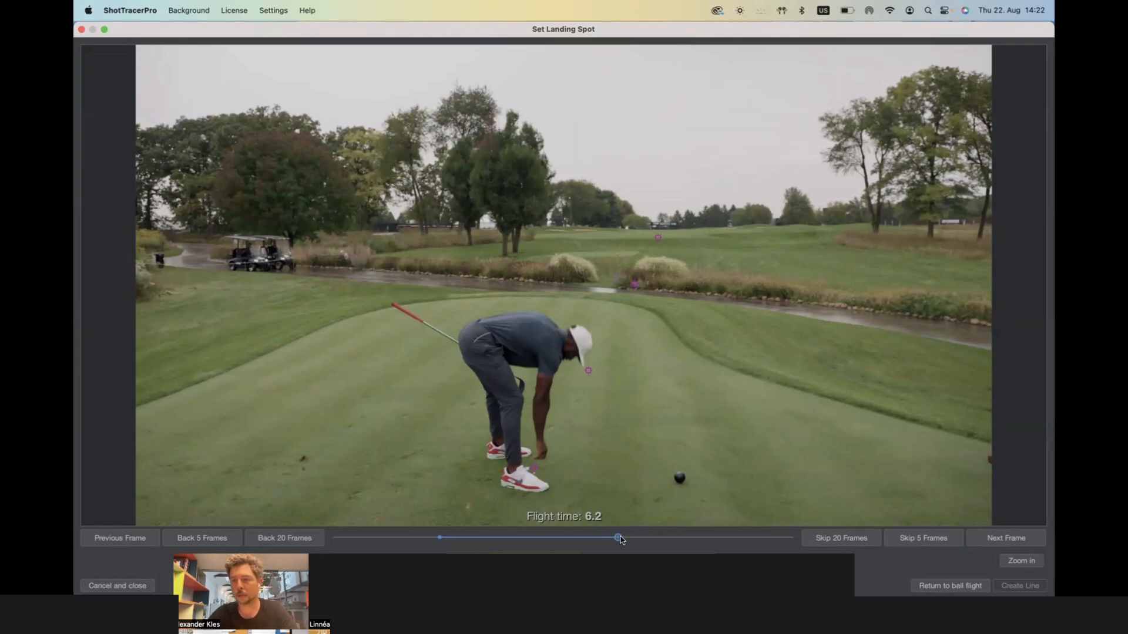
{"action": "mouse_move", "coordinate": [620, 536]}
{"action": "left_mouse_down"}
{"action": "mouse_move", "coordinate": [609, 539]}
{"action": "mouse_move", "coordinate": [618, 541]}
{"action": "left_mouse_up"}
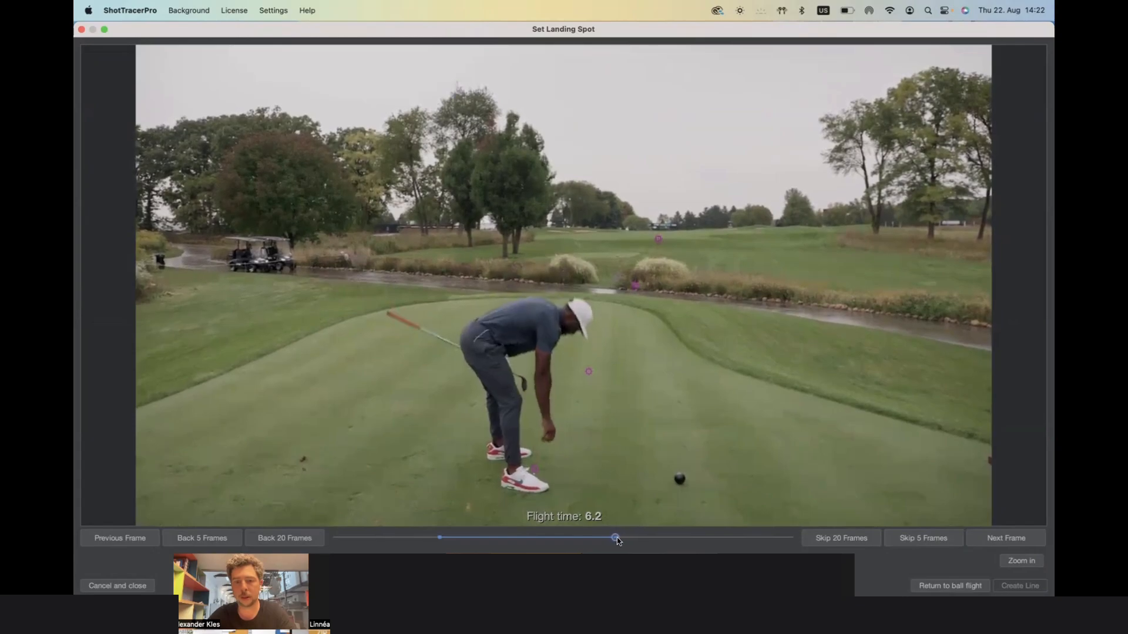
{"action": "left_click", "coordinate": [750, 174]}
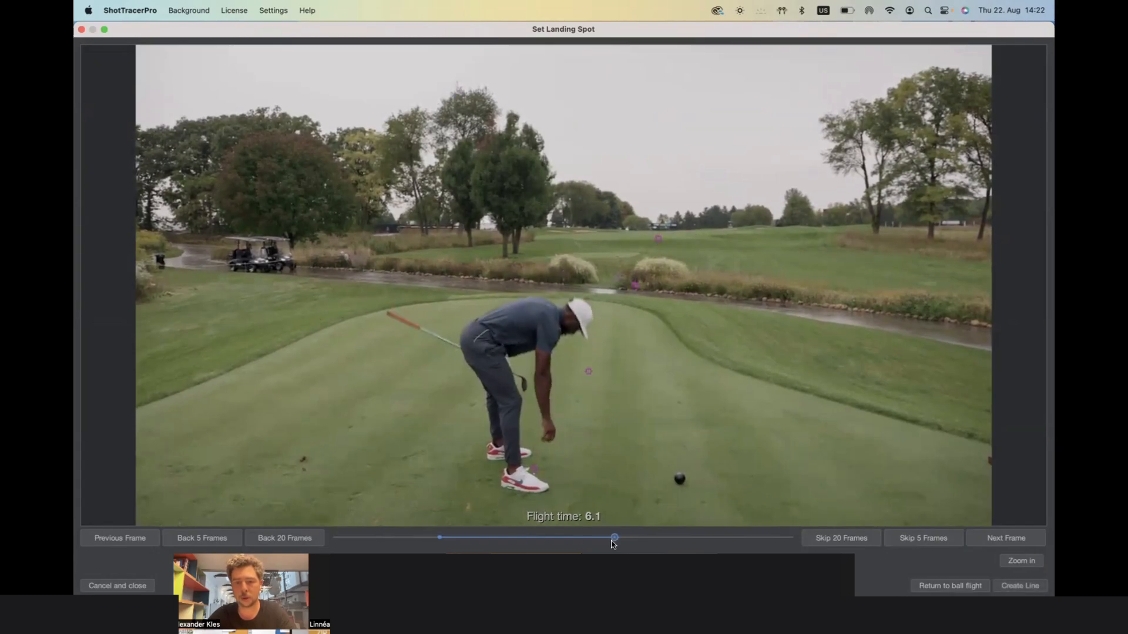
{"action": "left_click_drag", "start_coordinate": [612, 542], "coordinate": [610, 539]}
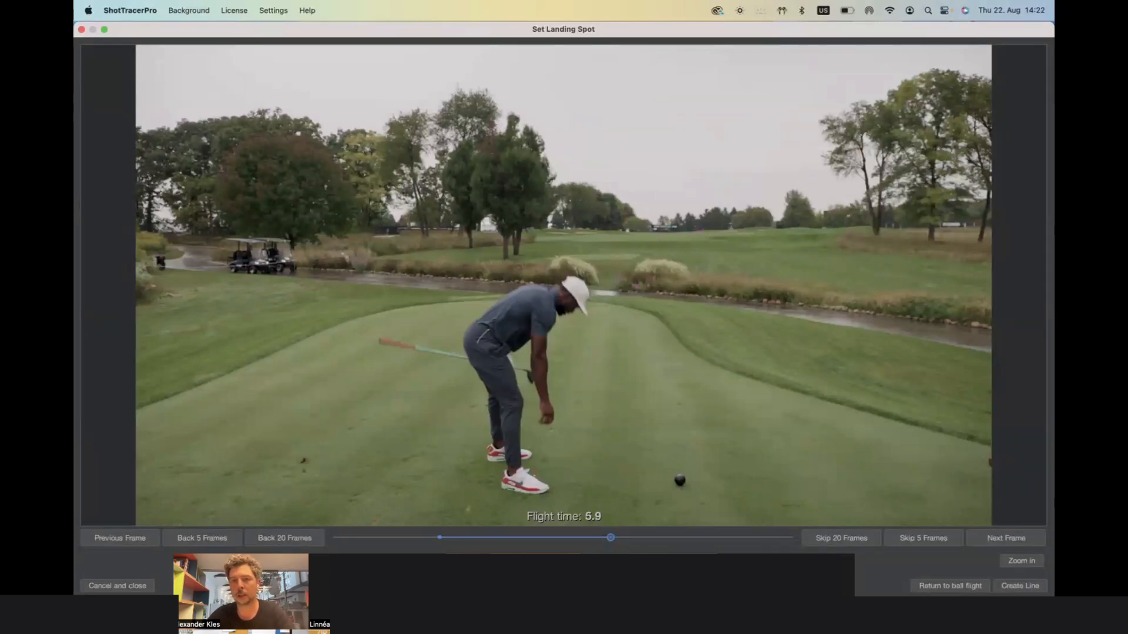
{"action": "left_click", "coordinate": [1035, 589]}
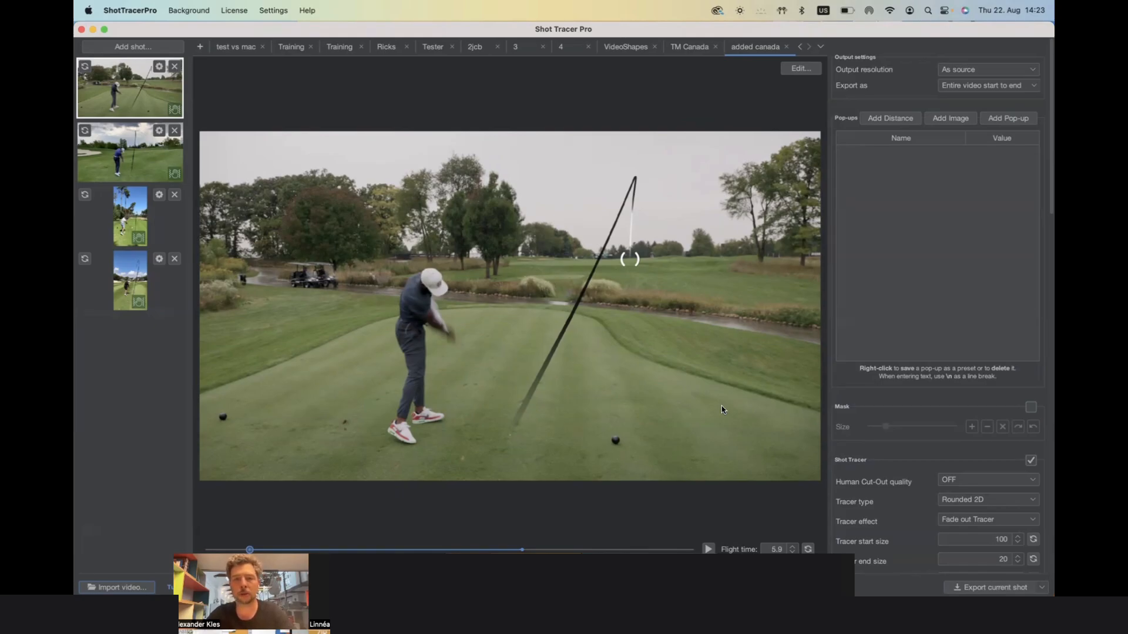
{"action": "left_click", "coordinate": [708, 548]}
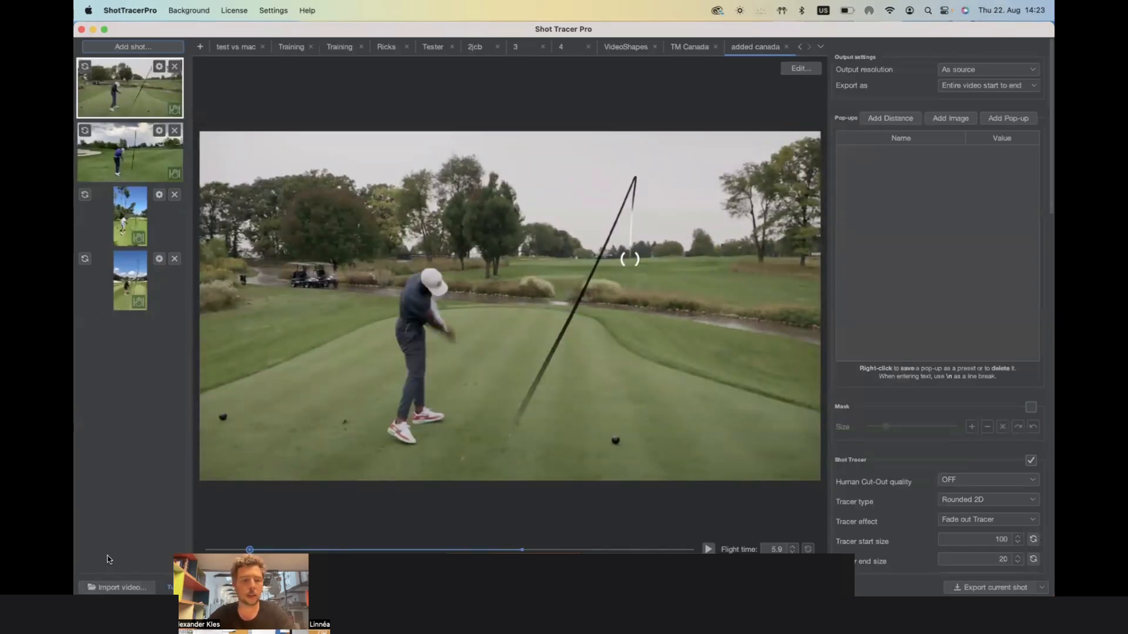
- Preview videos in the Training Demo folder, import the tee shot with the camera crew beside the tee and select it as the current shot
{"action": "left_click", "coordinate": [117, 588]}
{"action": "left_click", "coordinate": [413, 264]}
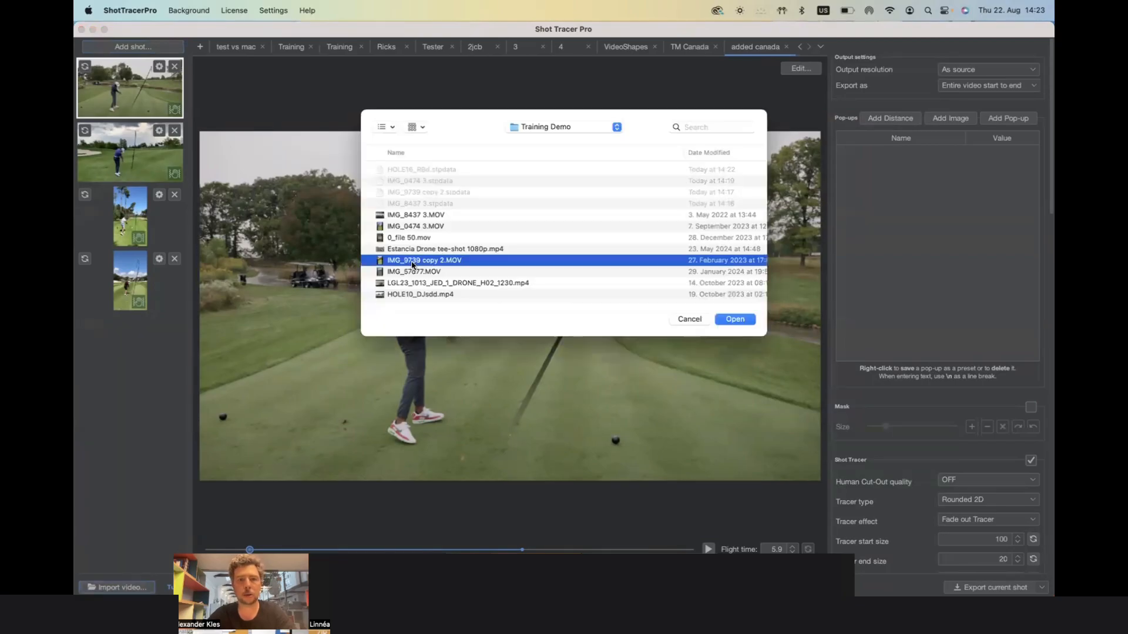
{"action": "key", "text": "space"}
{"action": "key", "text": "Down"}
{"action": "key", "text": "Down"}
{"action": "key", "text": "Down"}
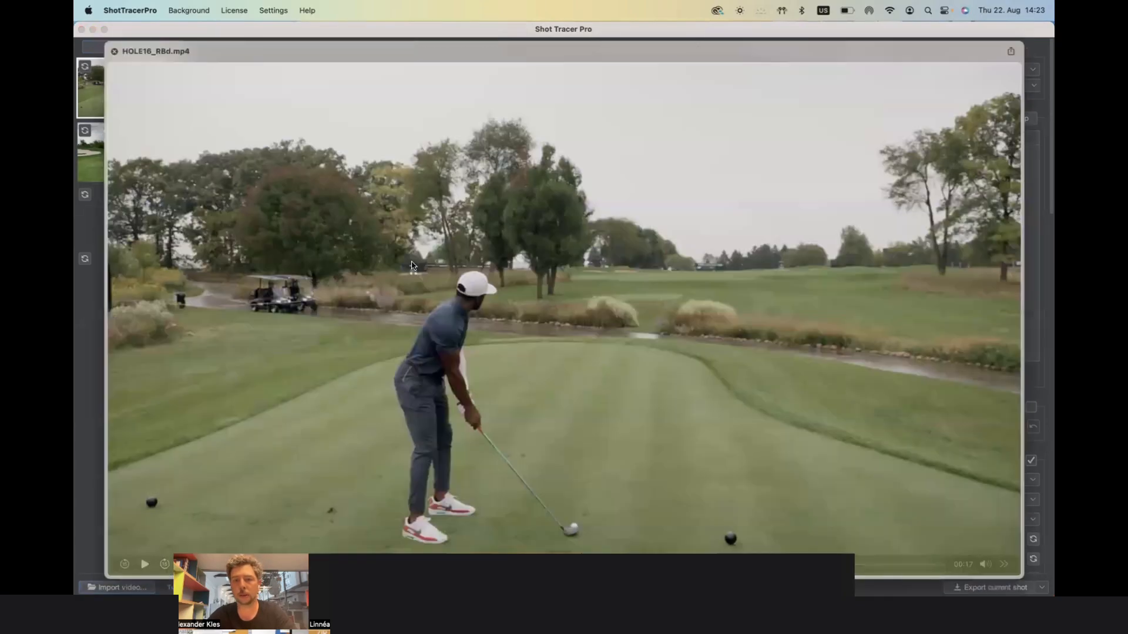
{"action": "key", "text": "Down"}
{"action": "key", "text": "space"}
{"action": "key", "text": "Return"}
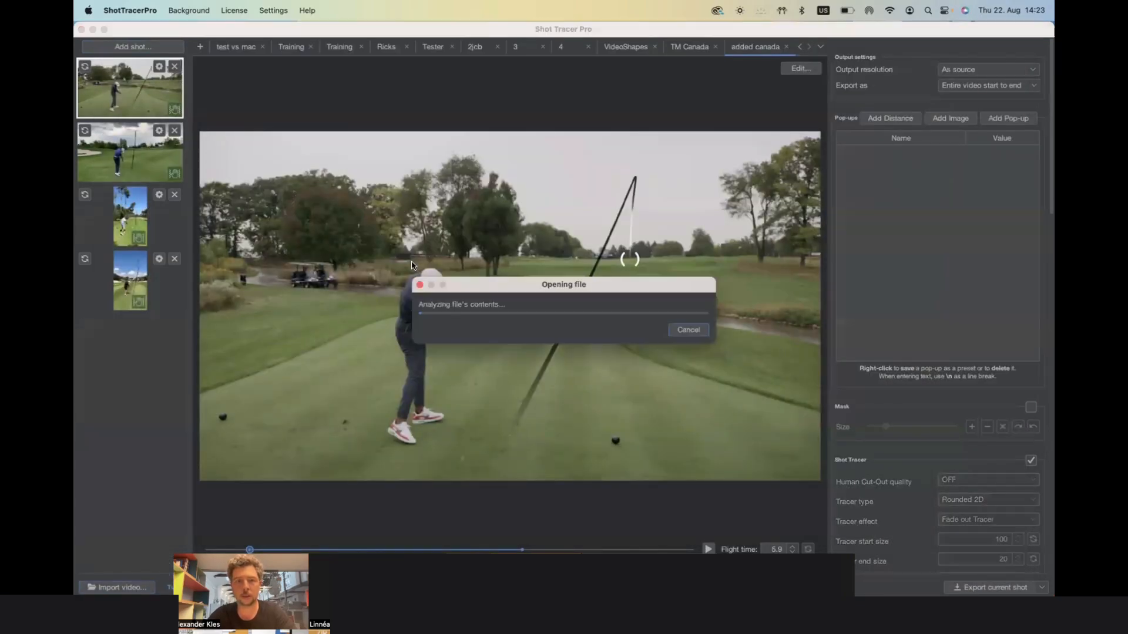
{"action": "left_click", "coordinate": [122, 90]}
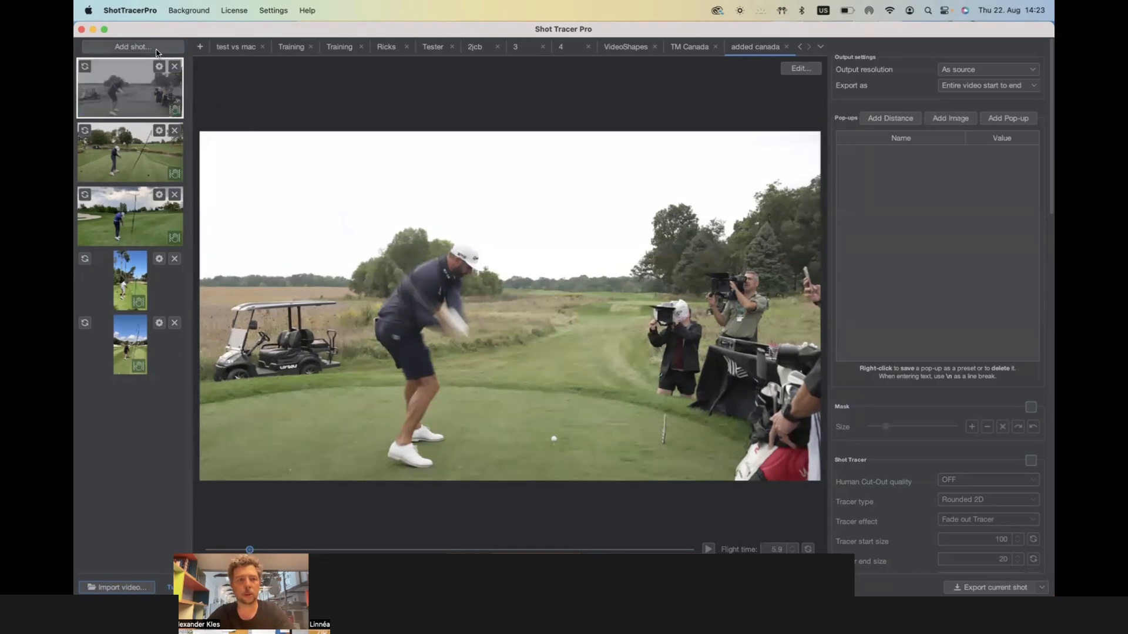
- Try to key frame the new shot by setting its impact frame and marking the ball at the tee and in flight, then cancel
{"action": "left_click", "coordinate": [159, 65]}
{"action": "left_click", "coordinate": [194, 71]}
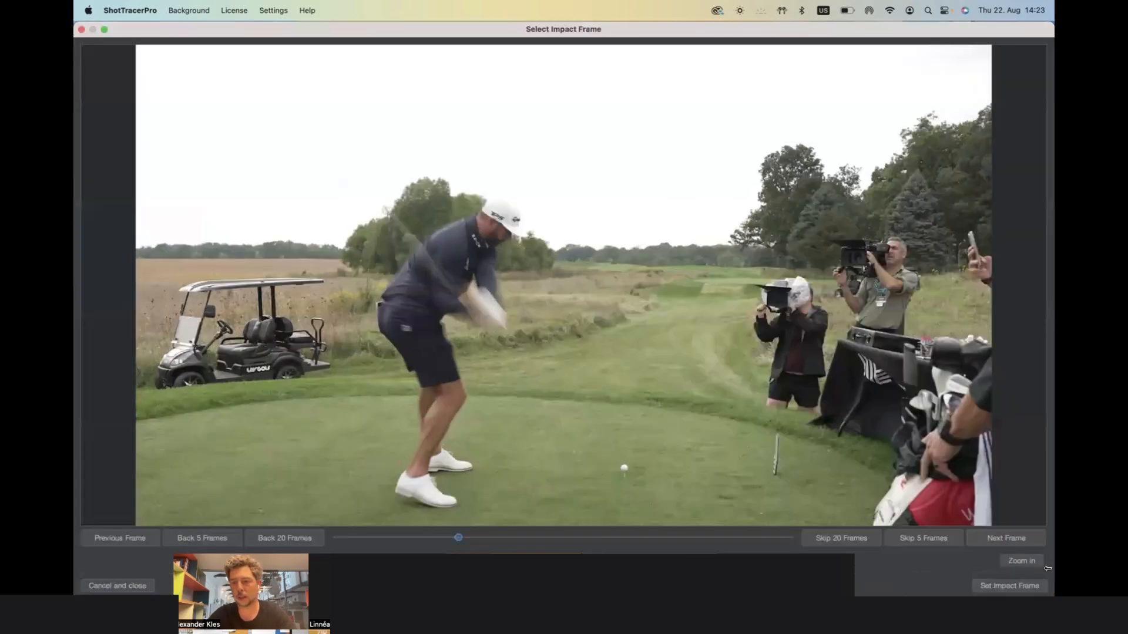
{"action": "left_click", "coordinate": [1009, 537]}
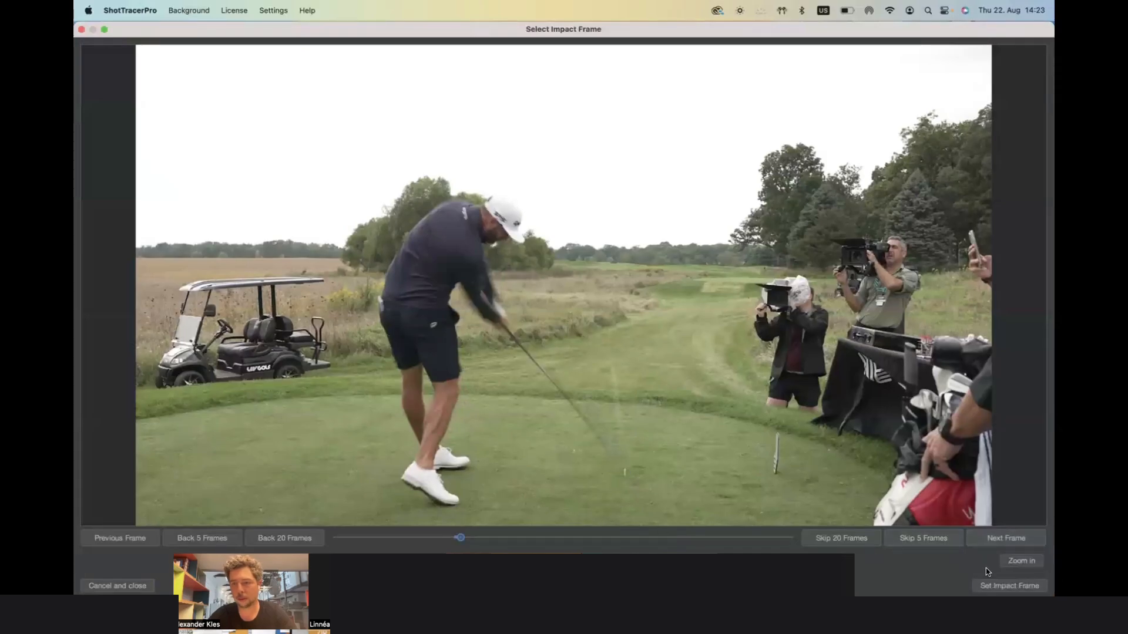
{"action": "left_click", "coordinate": [624, 466]}
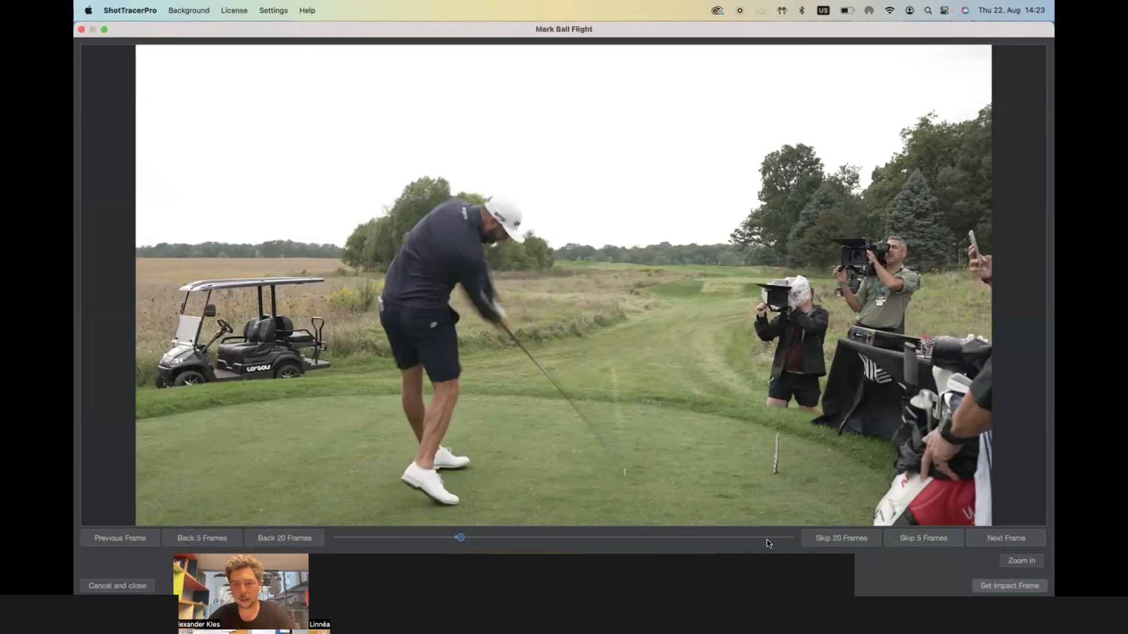
{"action": "left_click", "coordinate": [607, 316]}
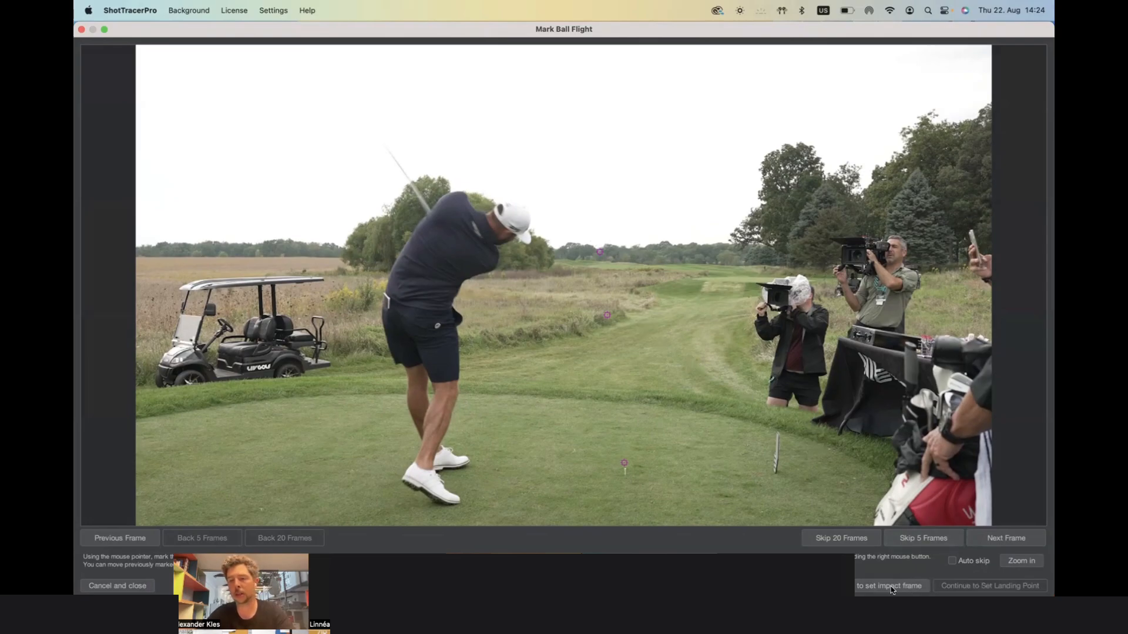
{"action": "left_click", "coordinate": [118, 586]}
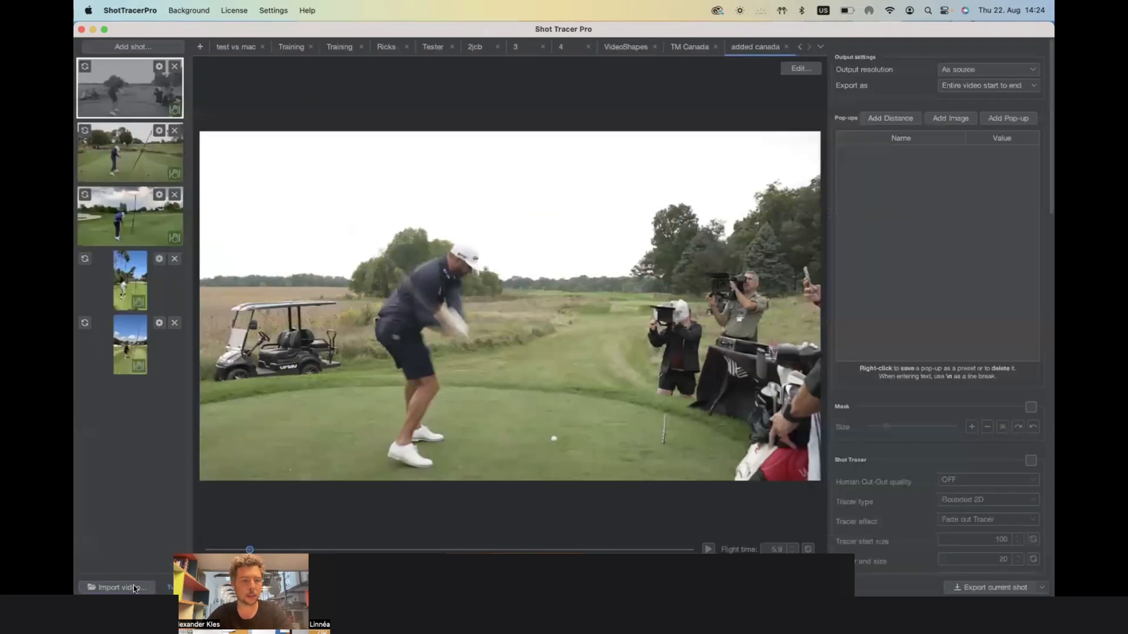
{"action": "left_click", "coordinate": [160, 68]}
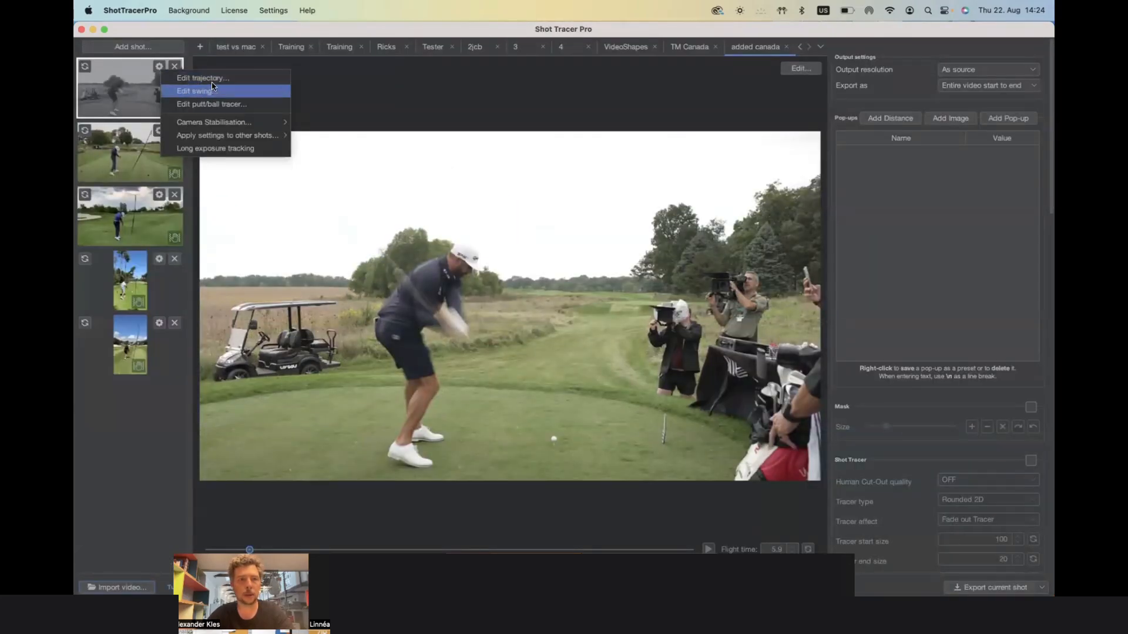
{"action": "left_click", "coordinate": [203, 78]}
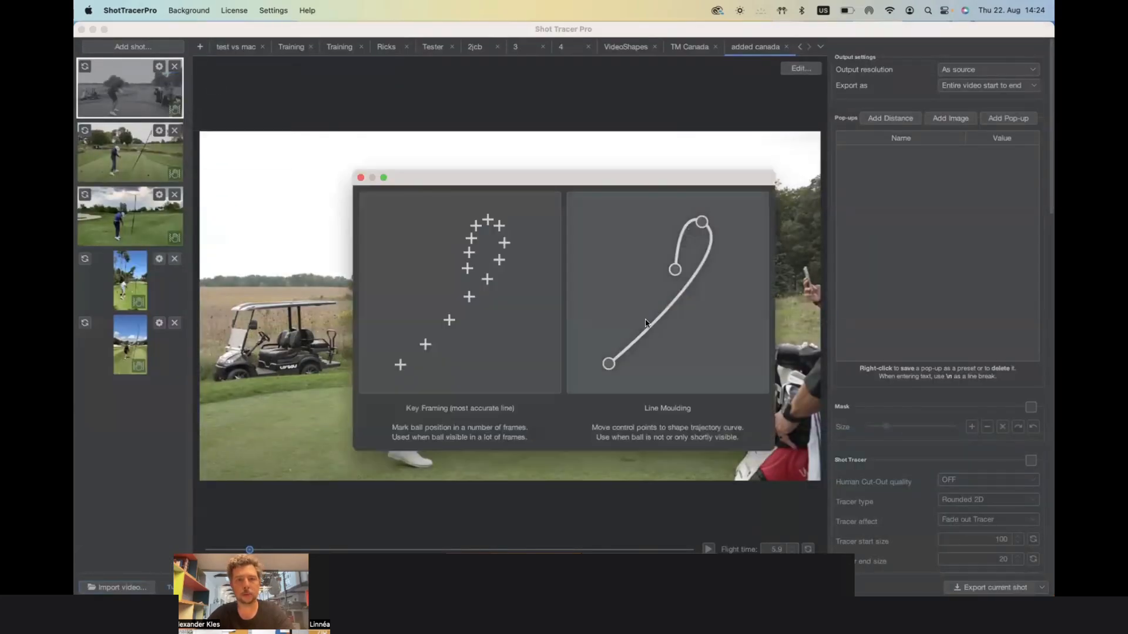
{"action": "left_click", "coordinate": [360, 177]}
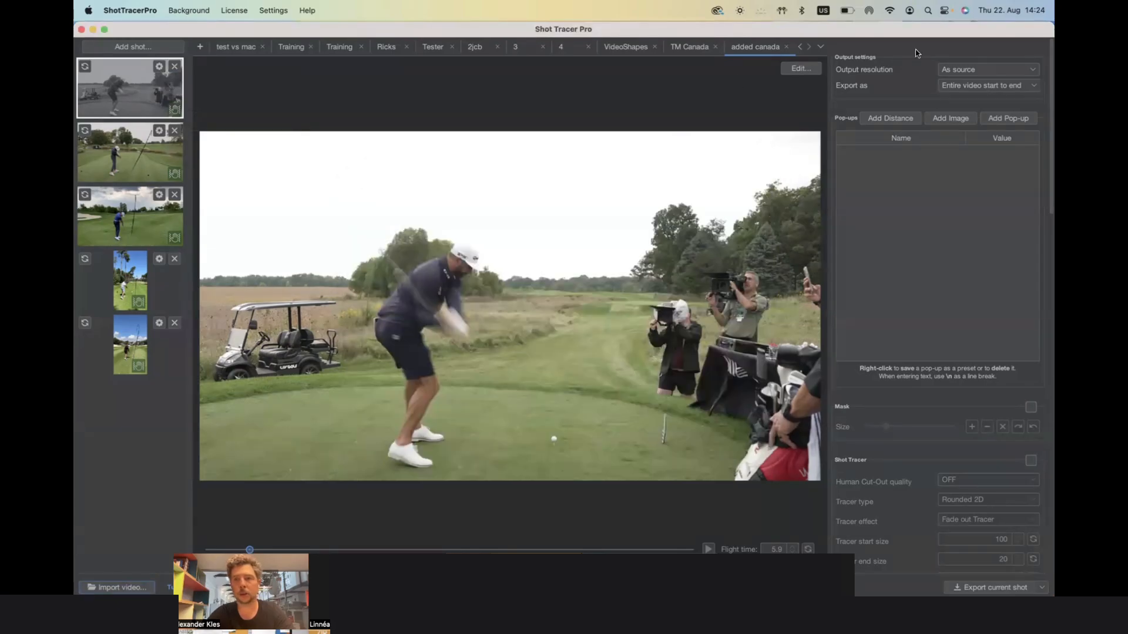
- Start line moulding a trajectory for the current tee shot and set the frame where the club meets the ball as impact frame
{"action": "left_click", "coordinate": [798, 71]}
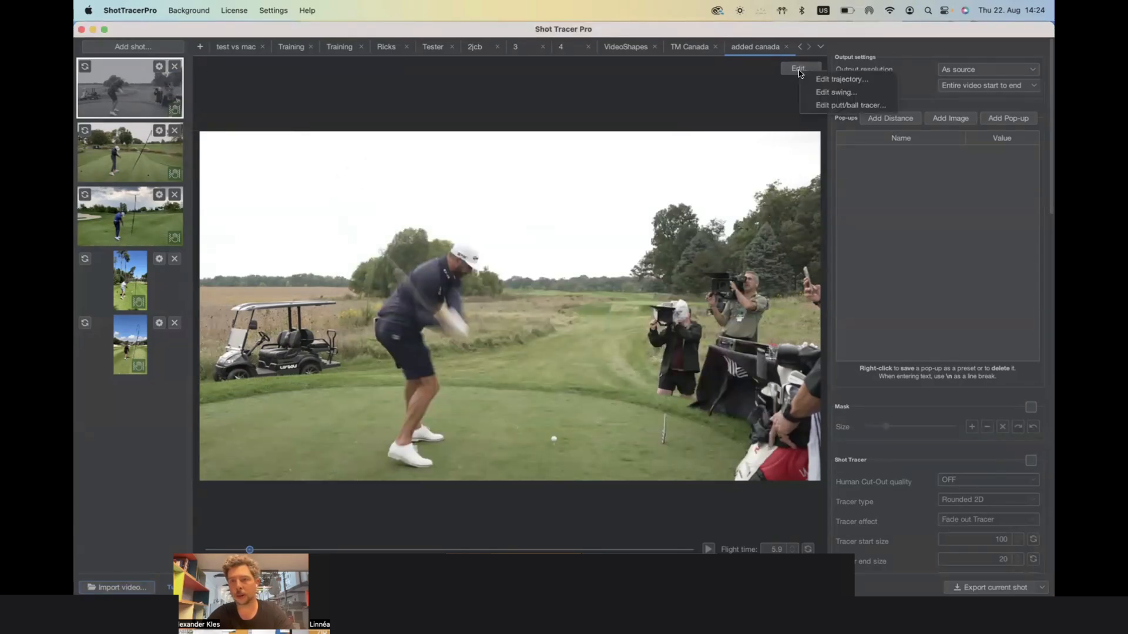
{"action": "left_click", "coordinate": [830, 80]}
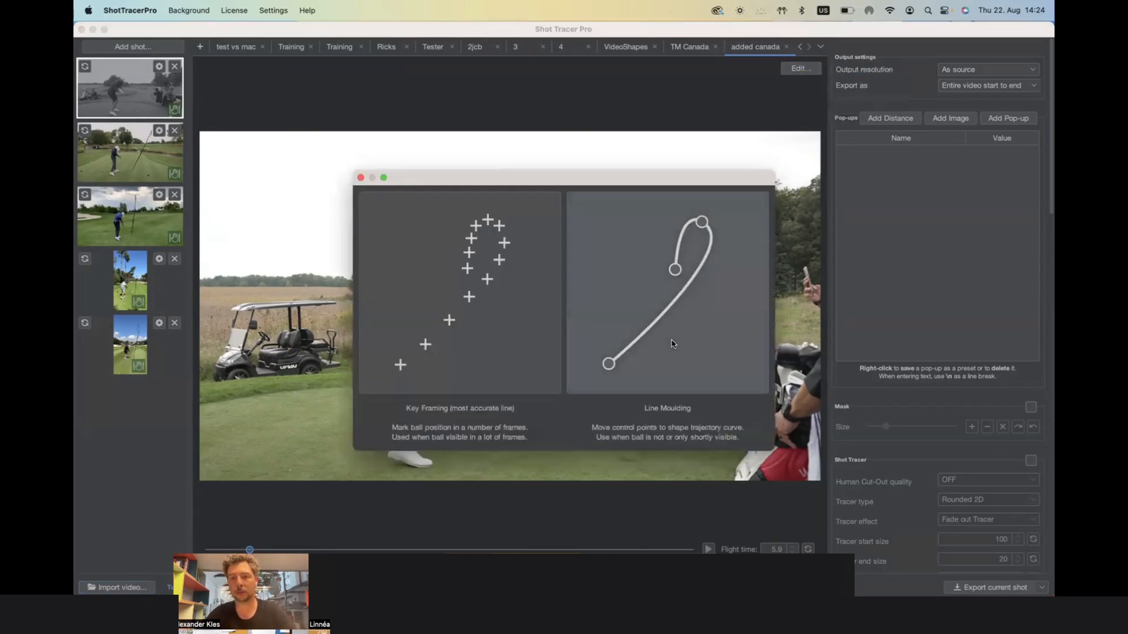
{"action": "left_click", "coordinate": [673, 343]}
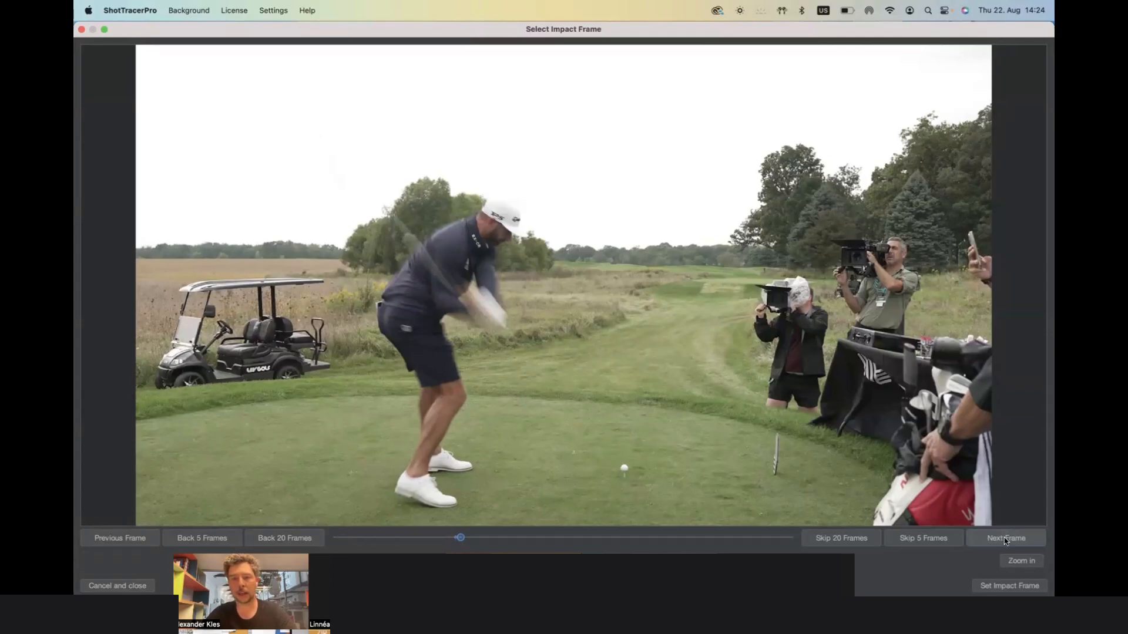
{"action": "left_click", "coordinate": [1005, 539]}
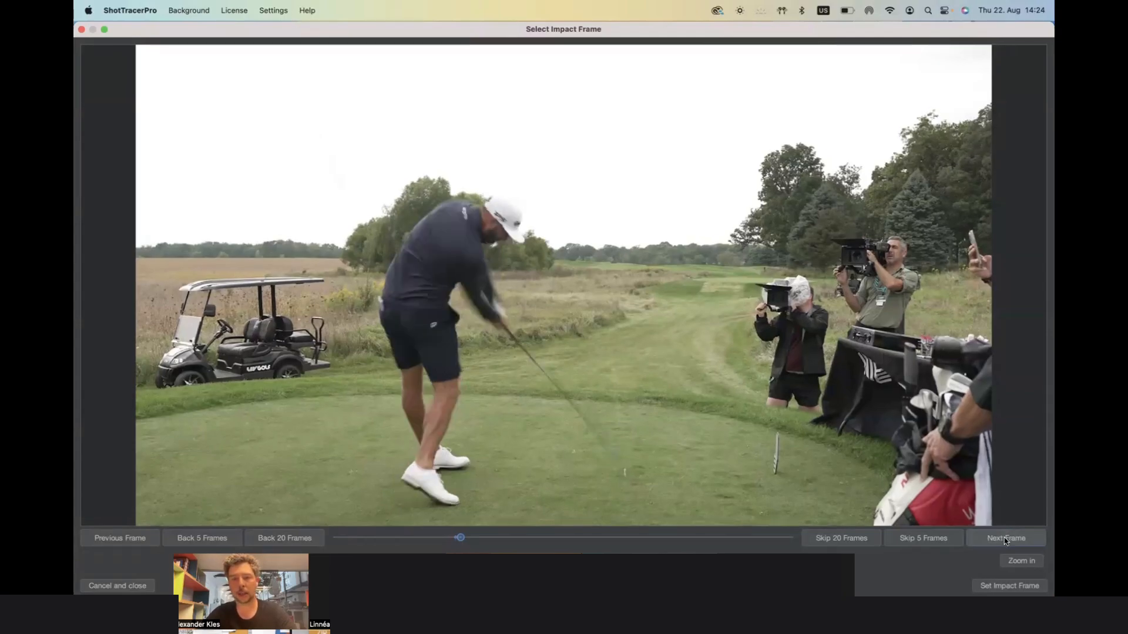
{"action": "left_click", "coordinate": [1010, 586]}
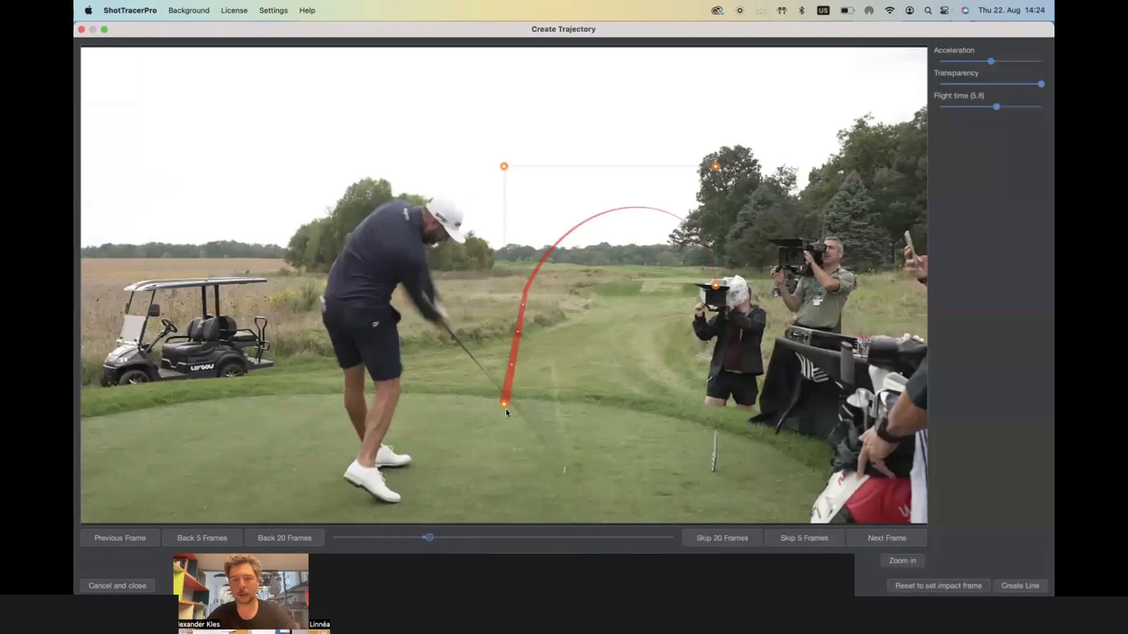
- Place the trajectory's start on the tee and its end on the distant fairway, then move both curve control points up into the sky
{"action": "left_click_drag", "start_coordinate": [506, 413], "coordinate": [569, 480]}
{"action": "left_click_drag", "start_coordinate": [715, 286], "coordinate": [558, 269]}
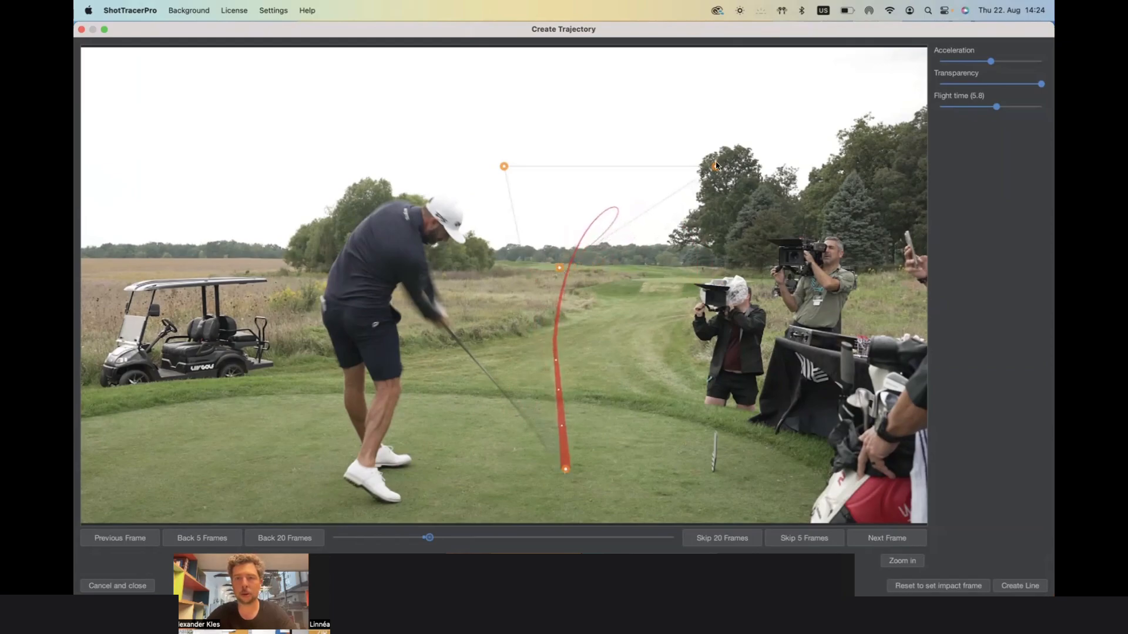
{"action": "left_click_drag", "start_coordinate": [715, 166], "coordinate": [510, 63]}
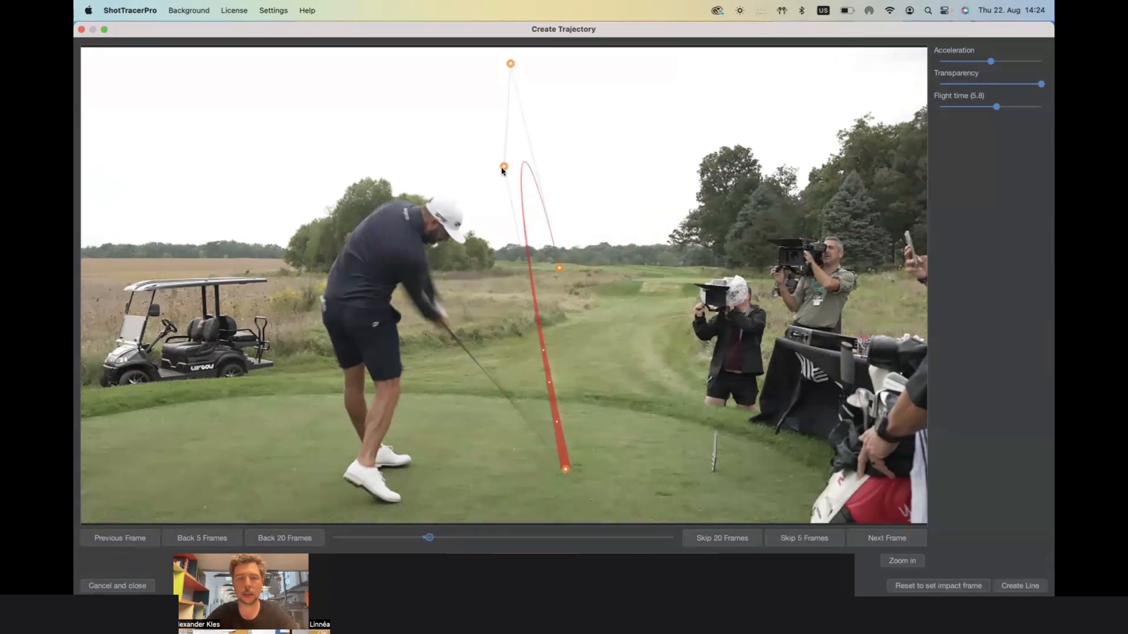
{"action": "left_click_drag", "start_coordinate": [502, 165], "coordinate": [467, 6]}
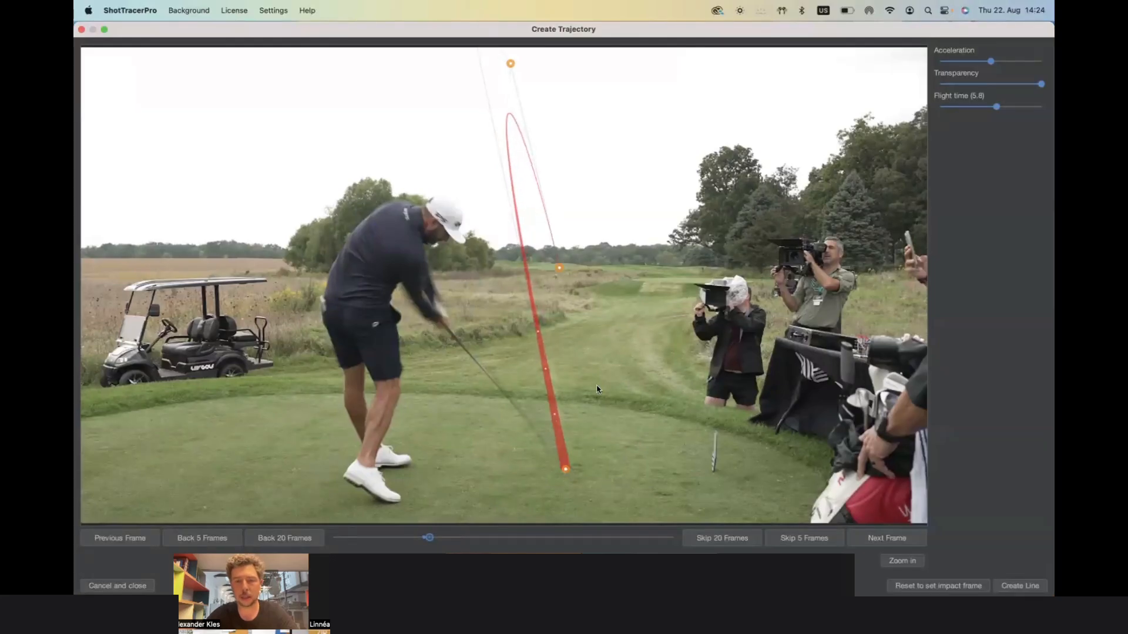
- Check the line against the frames just after impact and align the highest control point above the video, over the other one
{"action": "key", "text": "Right"}
{"action": "key", "text": "Right"}
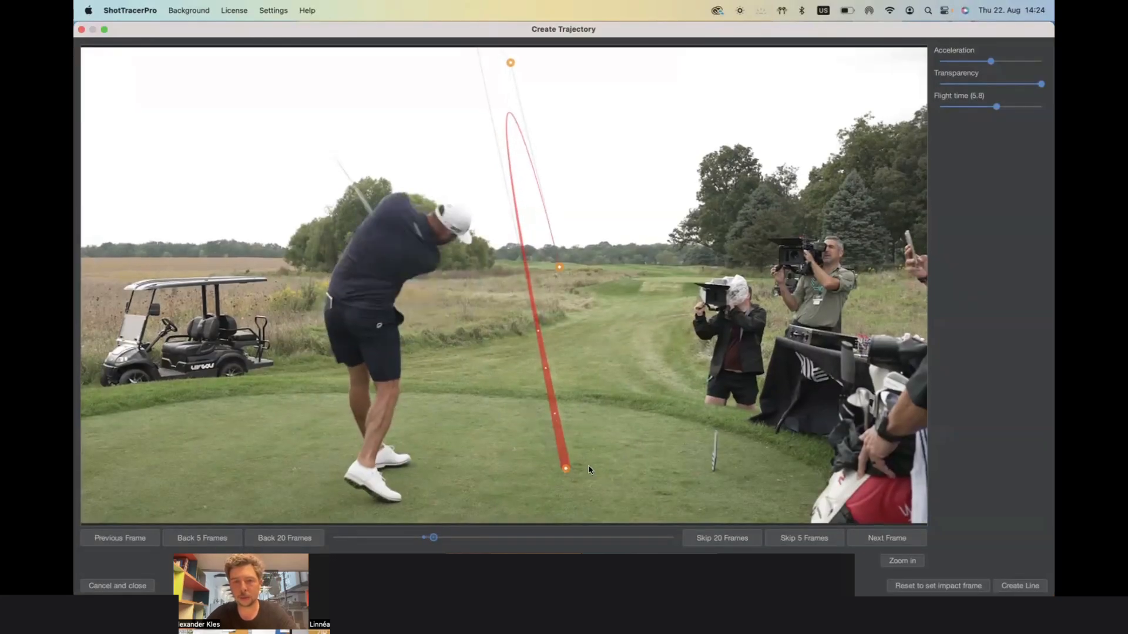
{"action": "key", "text": "Left"}
{"action": "scroll", "coordinate": [568, 225], "scroll_direction": "down", "scroll_amount": 3}
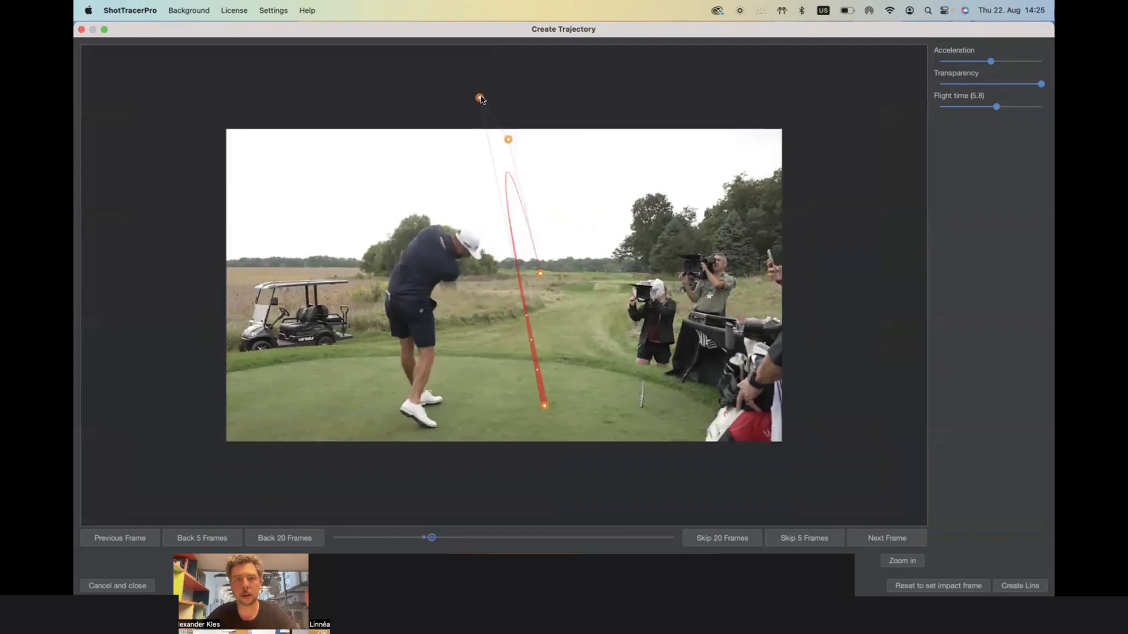
{"action": "left_click_drag", "start_coordinate": [480, 98], "coordinate": [506, 79]}
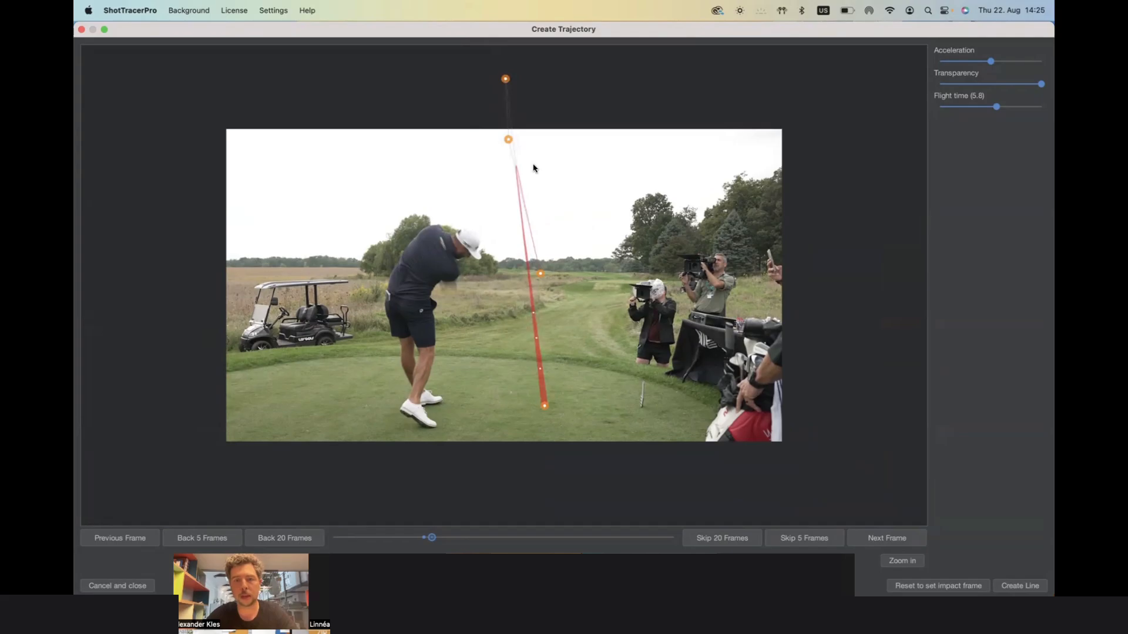
{"action": "scroll", "coordinate": [531, 171], "scroll_direction": "down", "scroll_amount": 5}
{"action": "scroll", "coordinate": [531, 169], "scroll_direction": "up", "scroll_amount": 5}
{"action": "scroll", "coordinate": [533, 168], "scroll_direction": "down", "scroll_amount": 1}
{"action": "scroll", "coordinate": [533, 168], "scroll_direction": "down", "scroll_amount": 5}
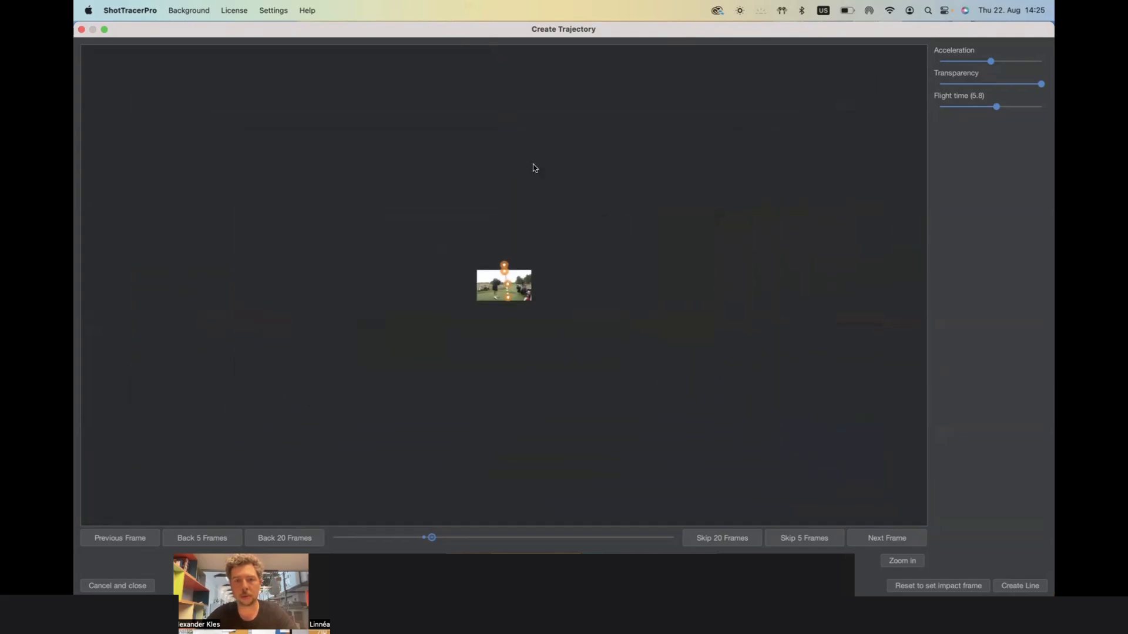
{"action": "scroll", "coordinate": [533, 168], "scroll_direction": "up", "scroll_amount": 5}
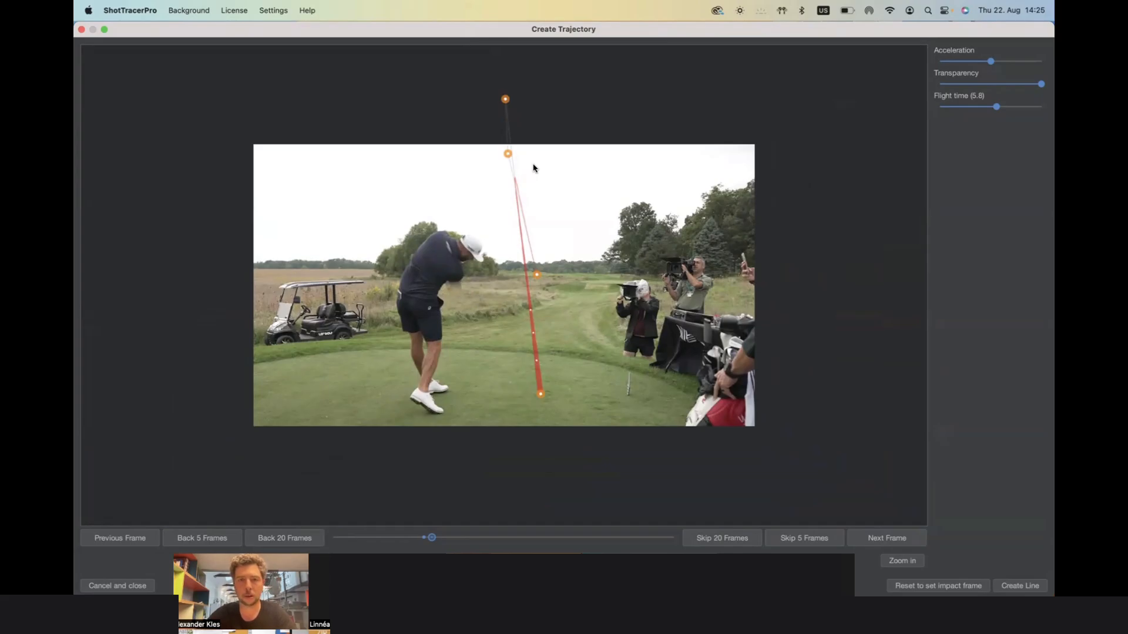
{"action": "scroll", "coordinate": [533, 168], "scroll_direction": "up", "scroll_amount": 2}
{"action": "scroll", "coordinate": [534, 168], "scroll_direction": "down", "scroll_amount": 5}
{"action": "scroll", "coordinate": [534, 168], "scroll_direction": "up", "scroll_amount": 3}
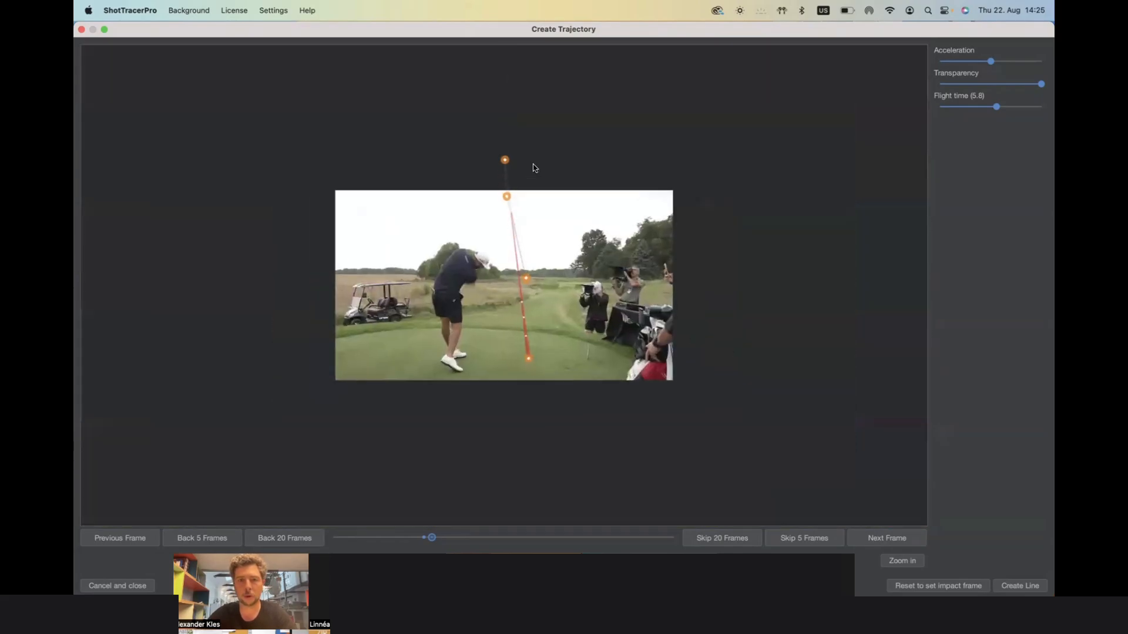
{"action": "scroll", "coordinate": [533, 168], "scroll_direction": "down", "scroll_amount": 4}
{"action": "scroll", "coordinate": [526, 247], "scroll_direction": "up", "scroll_amount": 4}
{"action": "scroll", "coordinate": [510, 168], "scroll_direction": "down", "scroll_amount": 1}
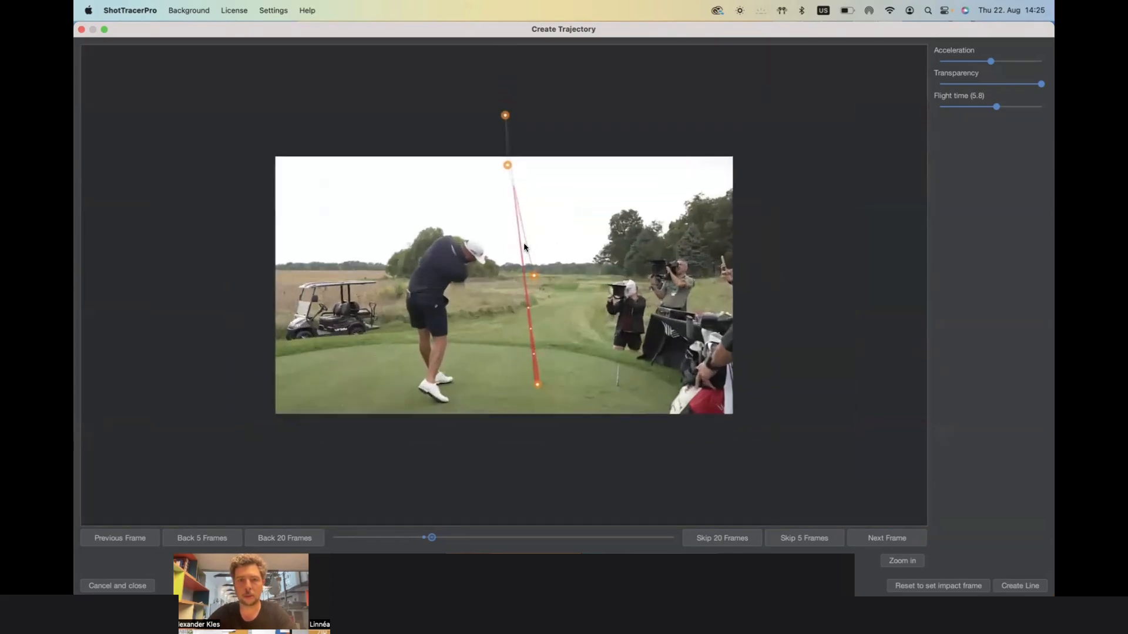
- Raise the curve well above the video frame, set the acceleration to maximum and create the tracer line
{"action": "left_click_drag", "start_coordinate": [509, 157], "coordinate": [487, 14]}
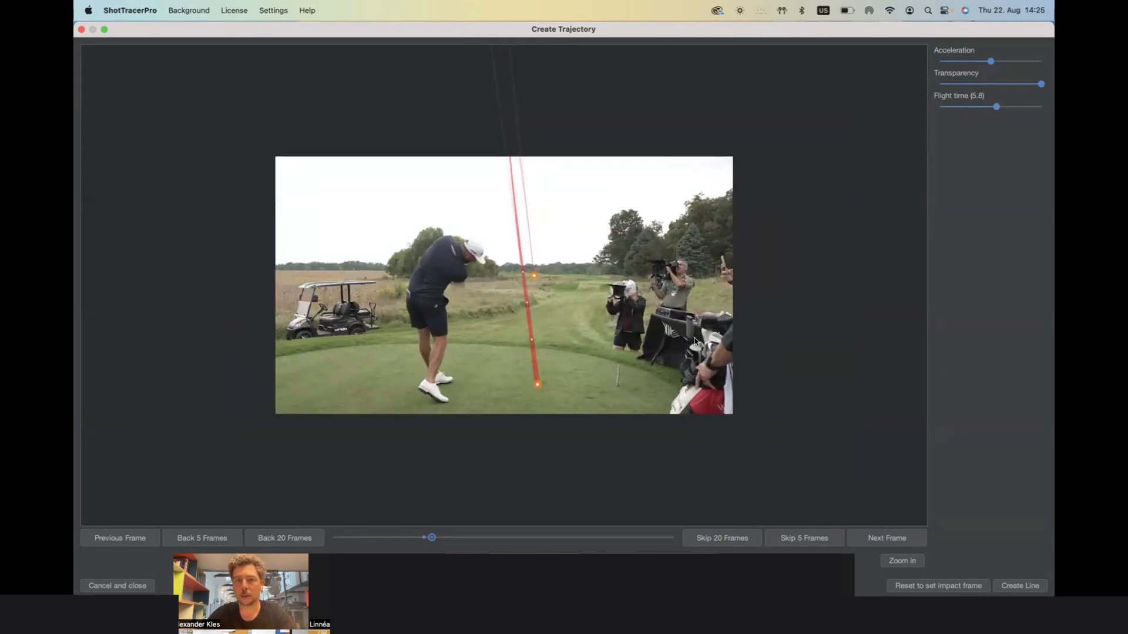
{"action": "scroll", "coordinate": [557, 426], "scroll_direction": "up", "scroll_amount": 5}
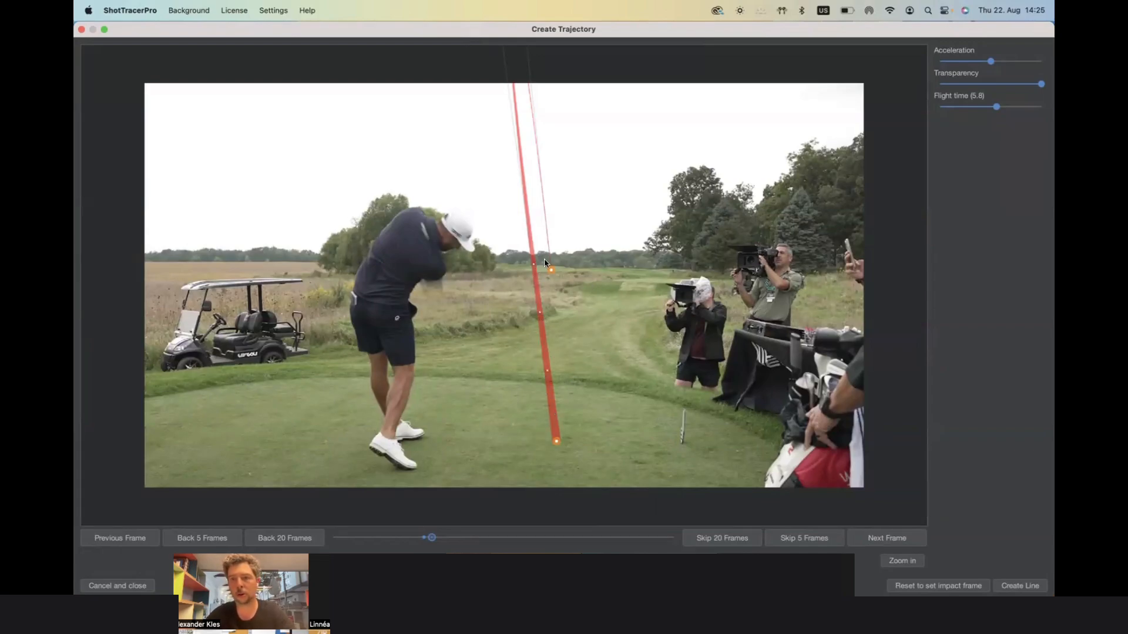
{"action": "left_click_drag", "start_coordinate": [991, 64], "coordinate": [1047, 62]}
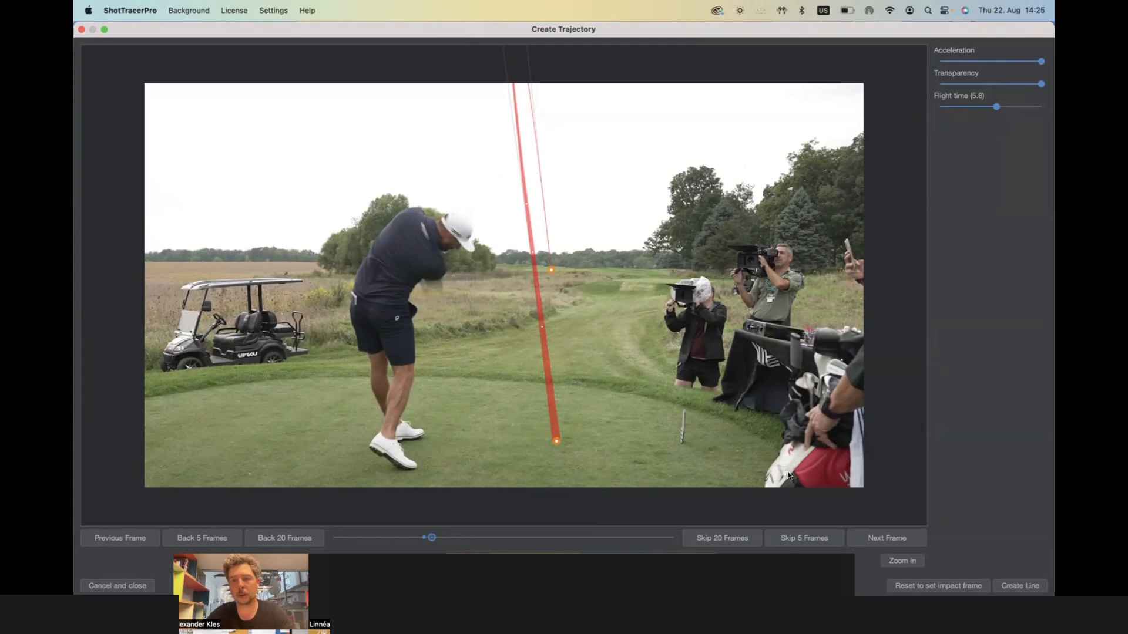
{"action": "left_click", "coordinate": [1010, 585]}
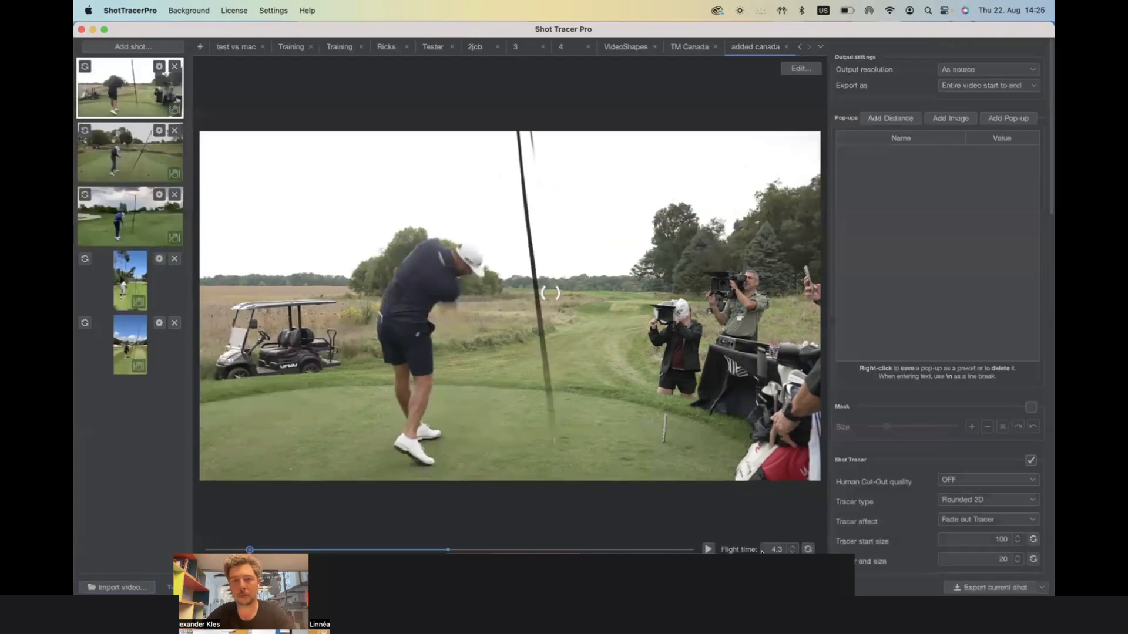
- Set the tracer color slider to maximum, turn off the timed color change and play the shot
{"action": "scroll", "coordinate": [911, 490], "scroll_direction": "down", "scroll_amount": 5}
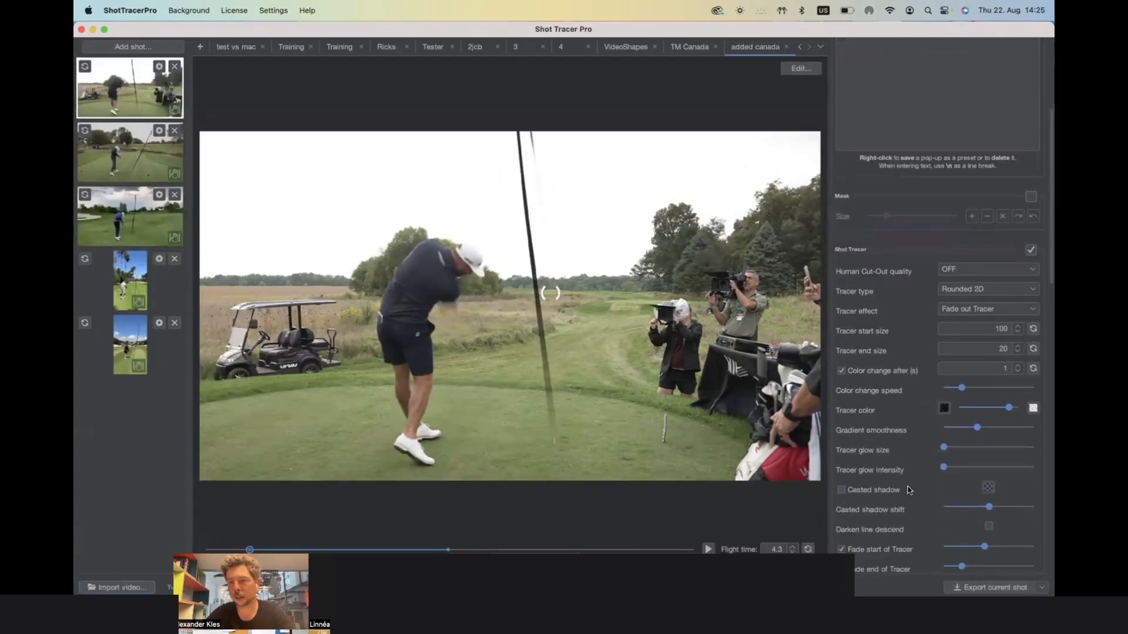
{"action": "mouse_move", "coordinate": [1009, 396]}
{"action": "left_mouse_down"}
{"action": "mouse_move", "coordinate": [998, 395]}
{"action": "mouse_move", "coordinate": [1026, 393]}
{"action": "left_mouse_up"}
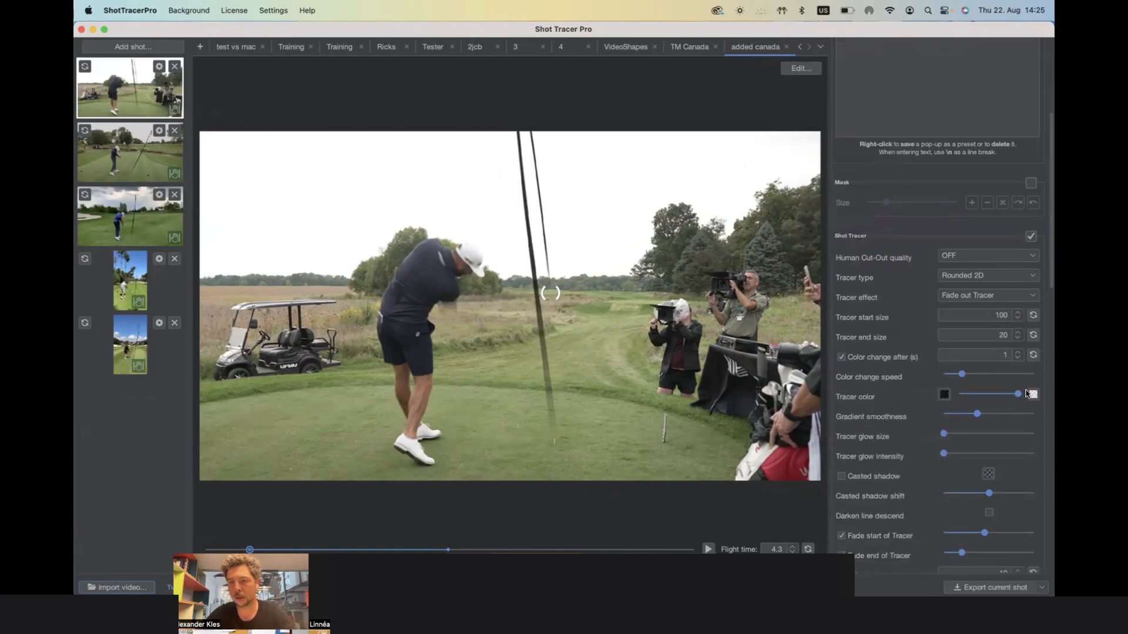
{"action": "left_click", "coordinate": [841, 359]}
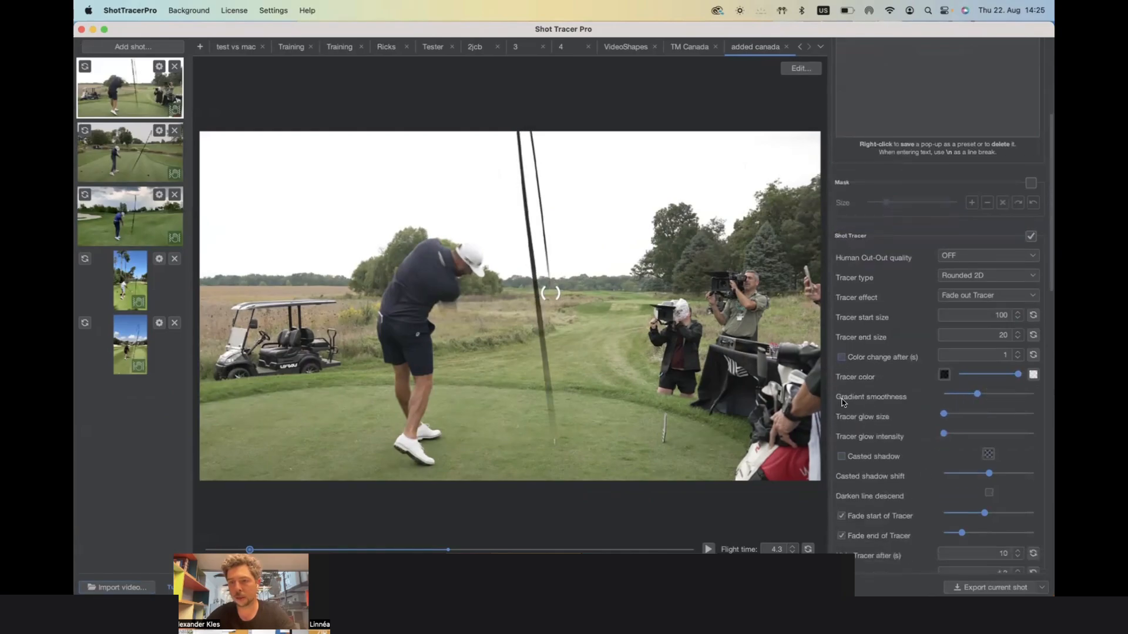
{"action": "left_click", "coordinate": [709, 550]}
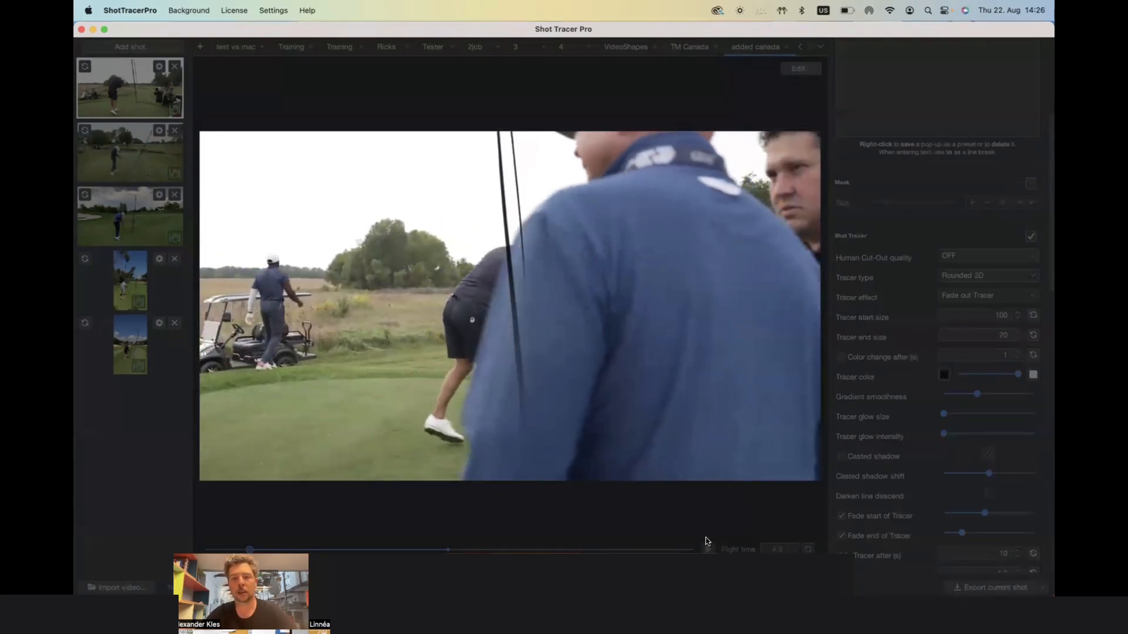
{"action": "left_click", "coordinate": [708, 548]}
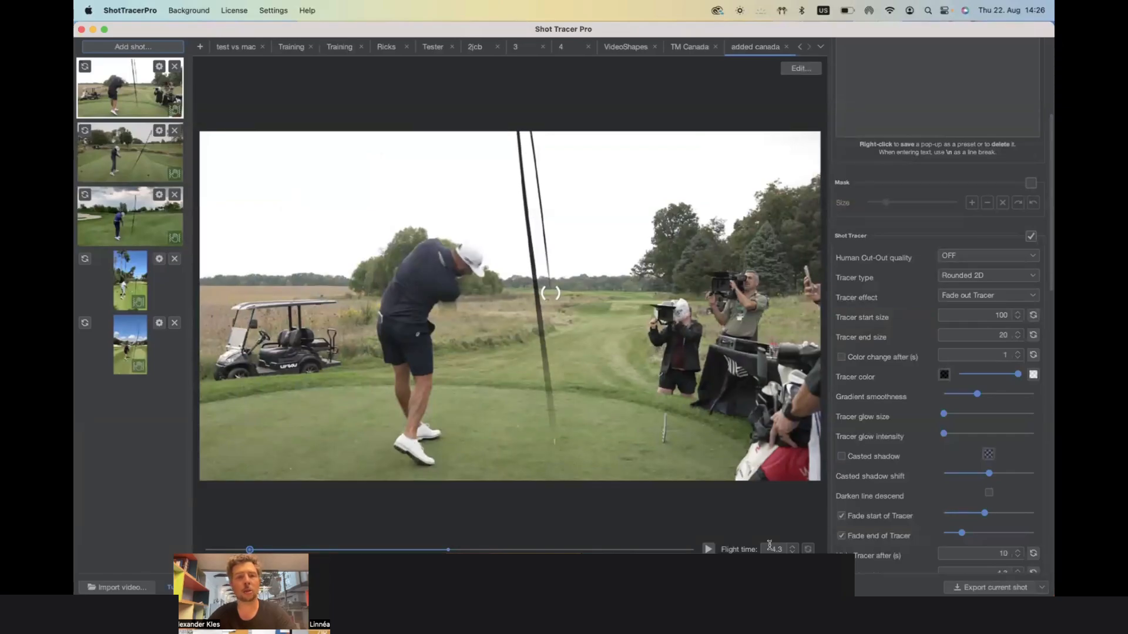
- Set the flight time to 6 and nudge the landing marker on the distant fairway
{"action": "double_click", "coordinate": [769, 547]}
{"action": "type", "text": "6"}
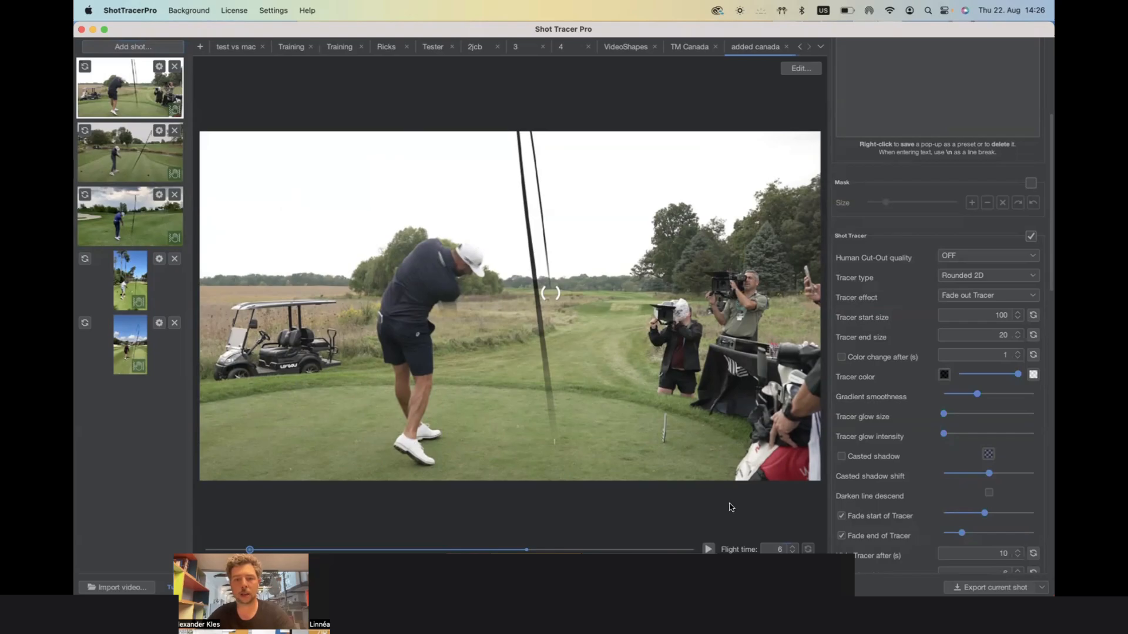
{"action": "mouse_move", "coordinate": [552, 292]}
{"action": "left_mouse_down"}
{"action": "mouse_move", "coordinate": [570, 291]}
{"action": "mouse_move", "coordinate": [542, 291]}
{"action": "mouse_move", "coordinate": [555, 288]}
{"action": "left_mouse_up"}
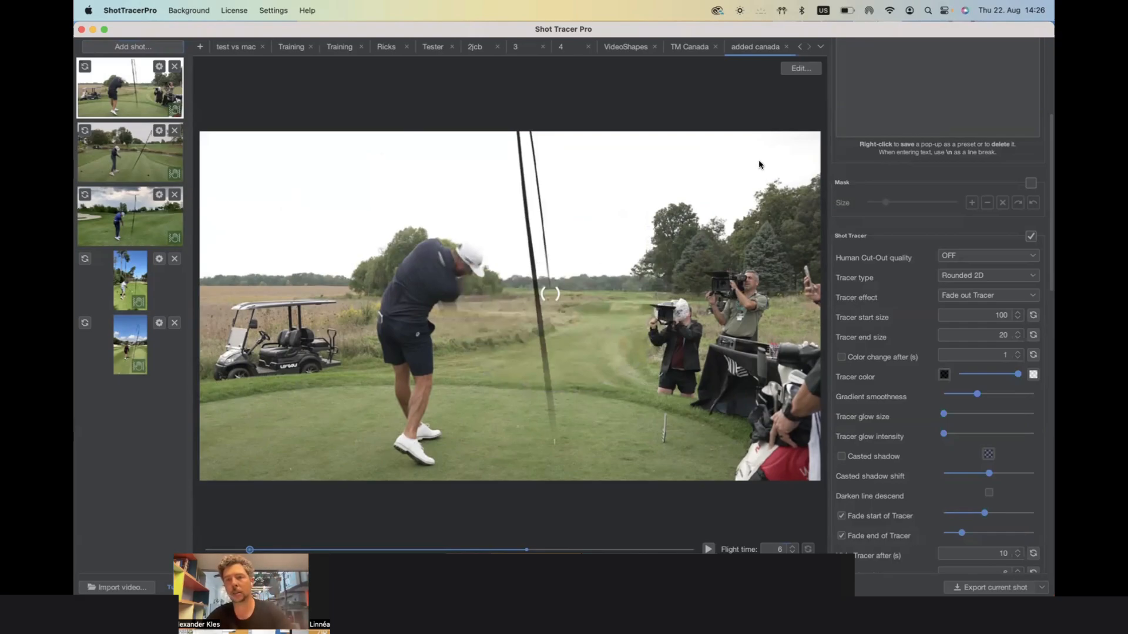
- Reopen the trajectory in line moulding, shift the curve's upper part slightly toward the camera crew and create the line again
{"action": "left_click", "coordinate": [813, 69]}
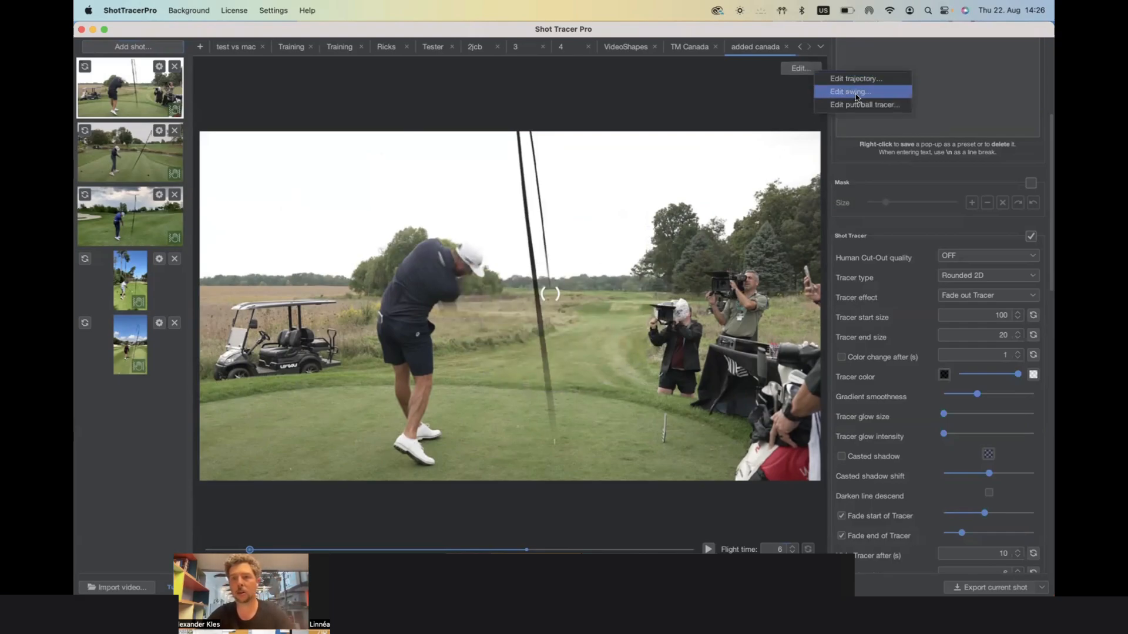
{"action": "left_click", "coordinate": [858, 78]}
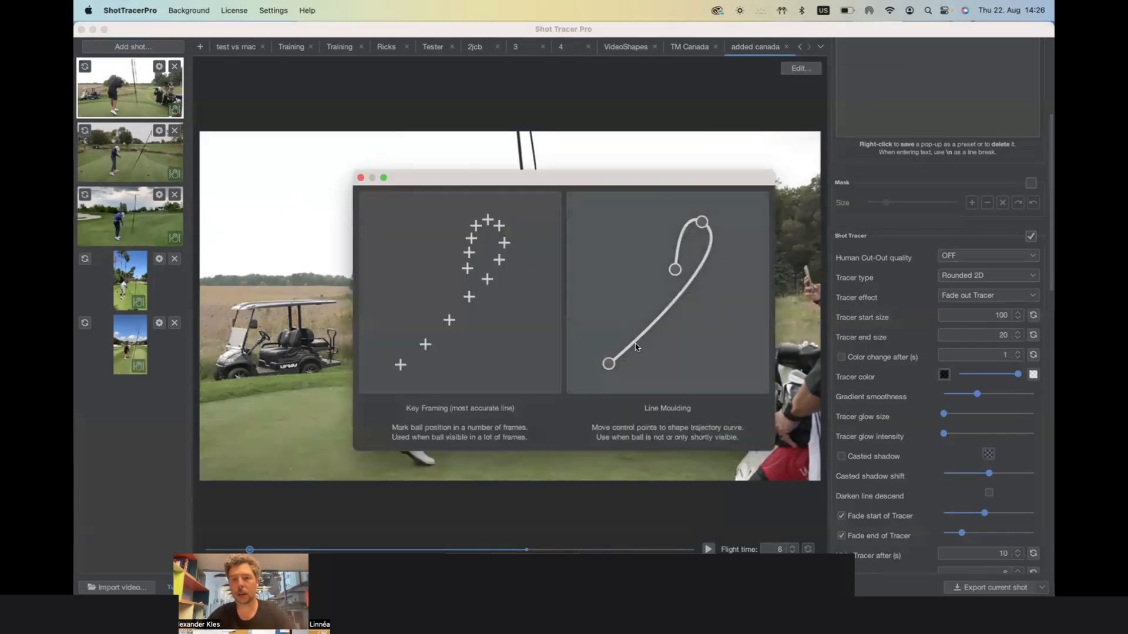
{"action": "left_click", "coordinate": [680, 315]}
{"action": "scroll", "coordinate": [556, 231], "scroll_direction": "down", "scroll_amount": 5}
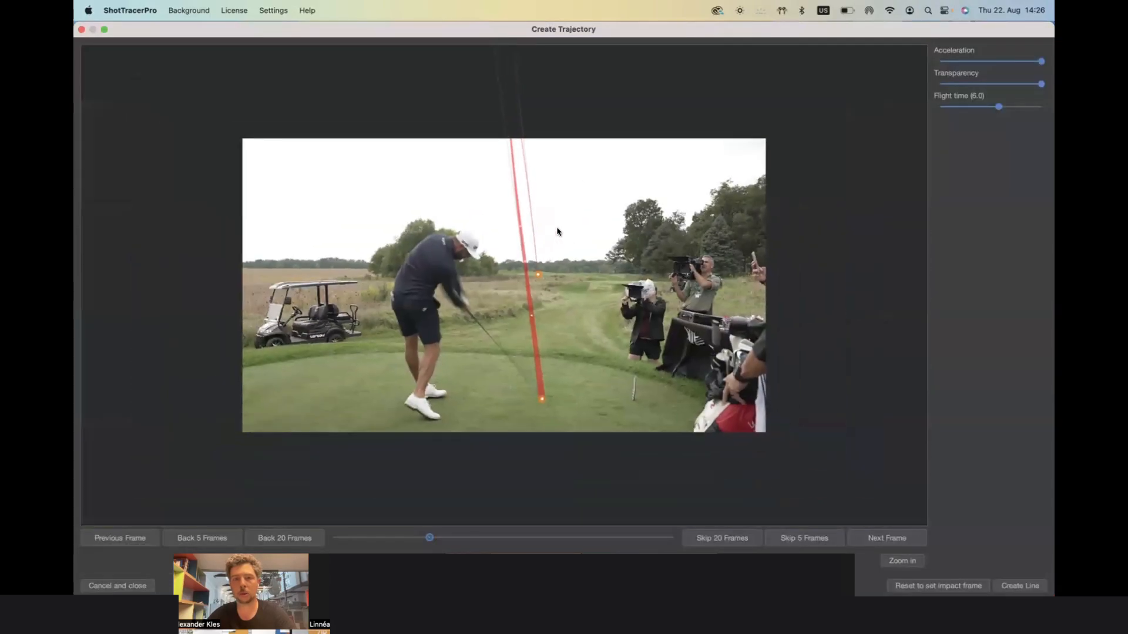
{"action": "left_click_drag", "start_coordinate": [507, 152], "coordinate": [514, 153]}
{"action": "left_click", "coordinate": [1030, 586]}
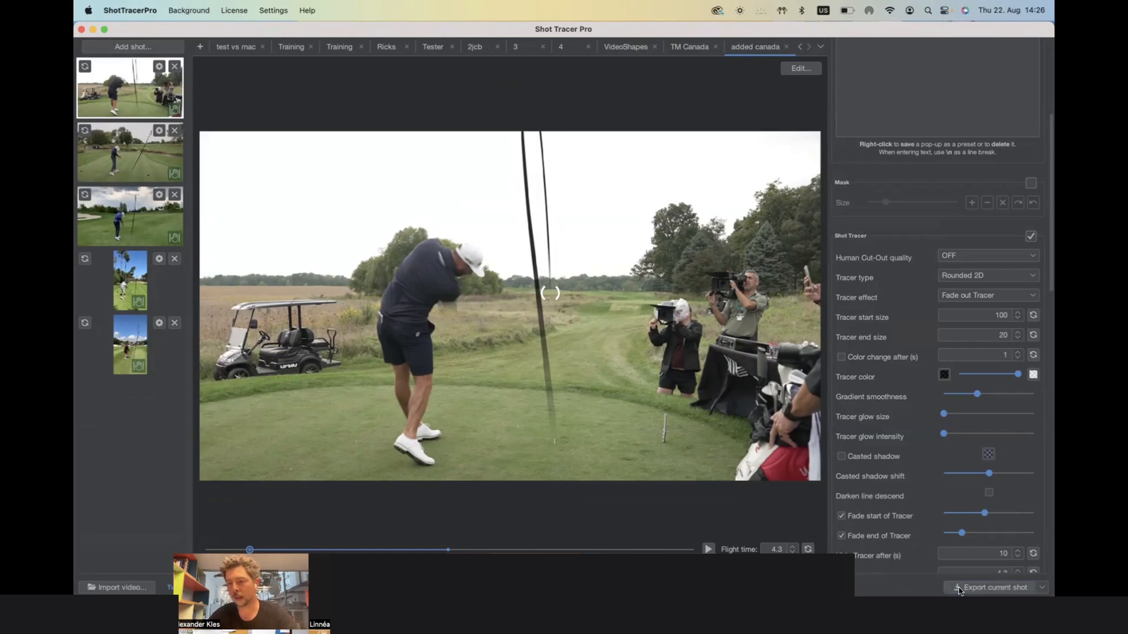
- Switch the export to selected shots, select the three landscape shots, then dismiss the selection and leave full screen
{"action": "left_click", "coordinate": [1042, 590]}
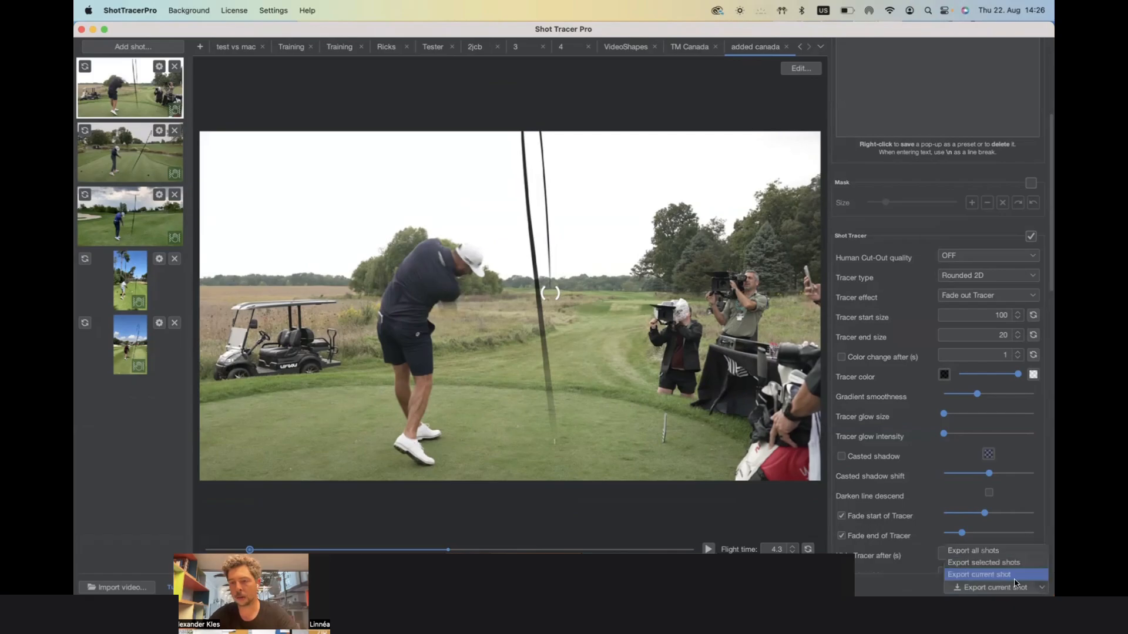
{"action": "left_click", "coordinate": [987, 562]}
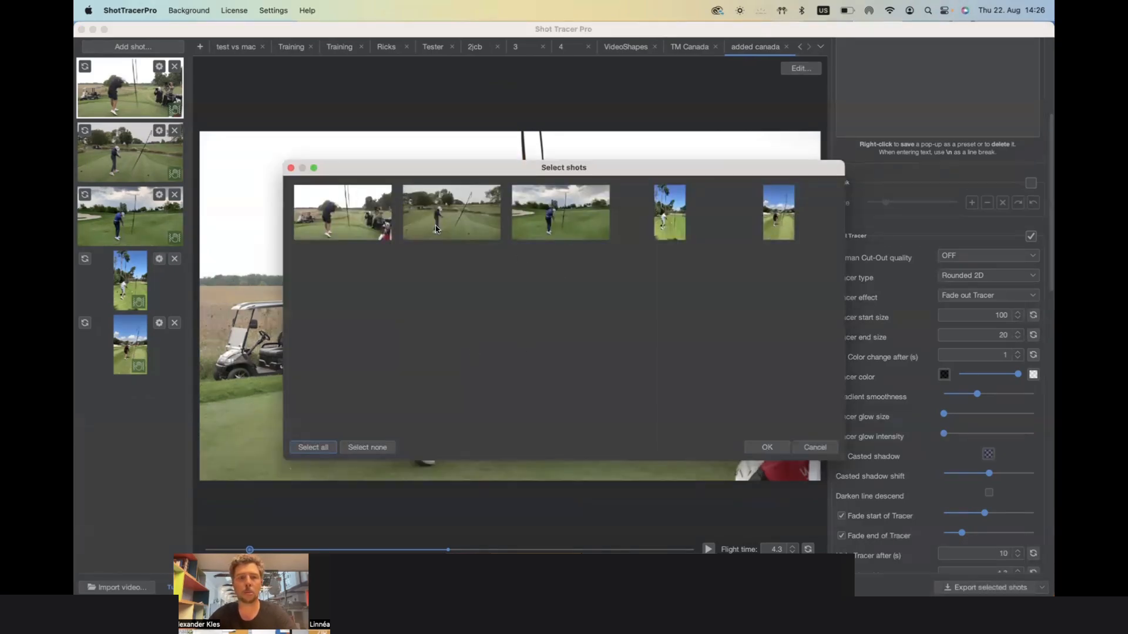
{"action": "left_click", "coordinate": [368, 222]}
{"action": "left_click", "coordinate": [437, 224]}
{"action": "left_click", "coordinate": [541, 226]}
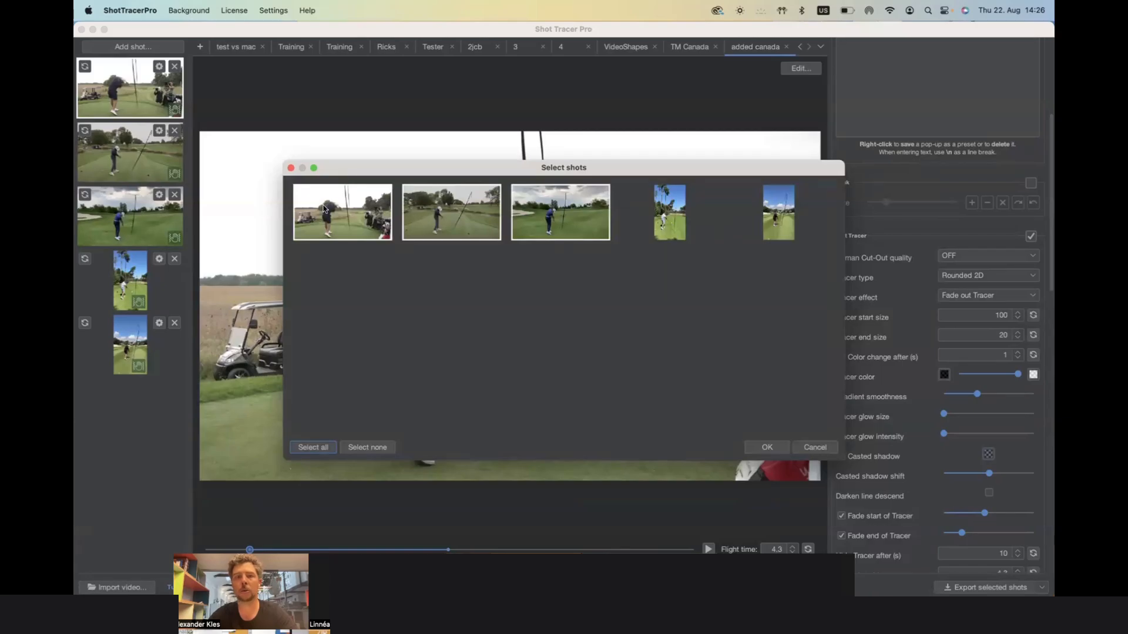
{"action": "left_click", "coordinate": [291, 168]}
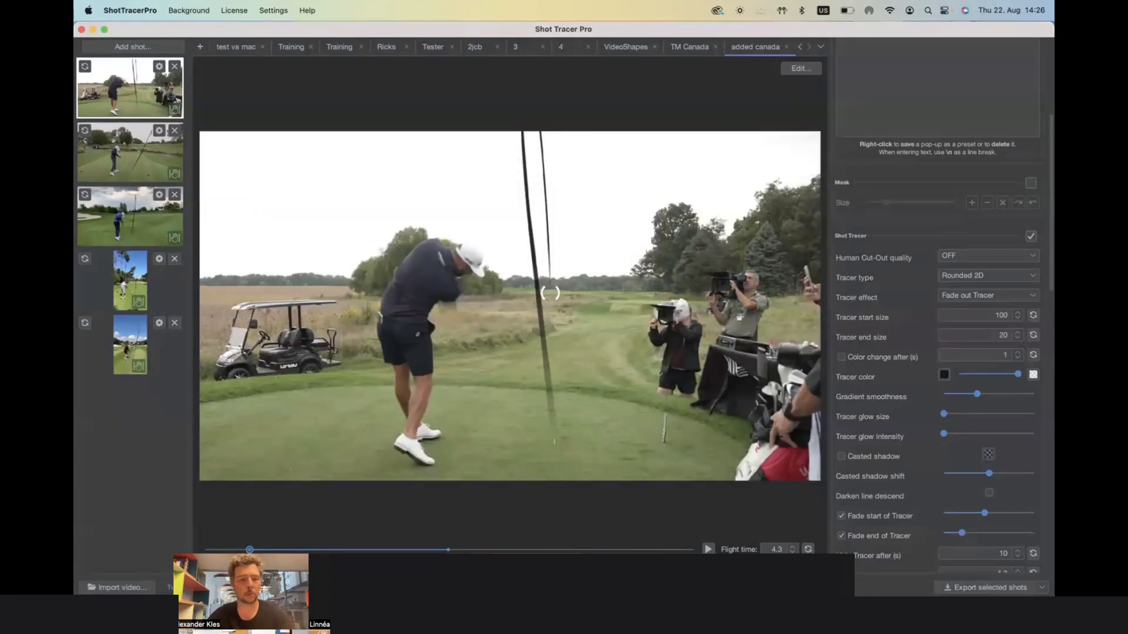
{"action": "key", "text": "ctrl+super+f"}
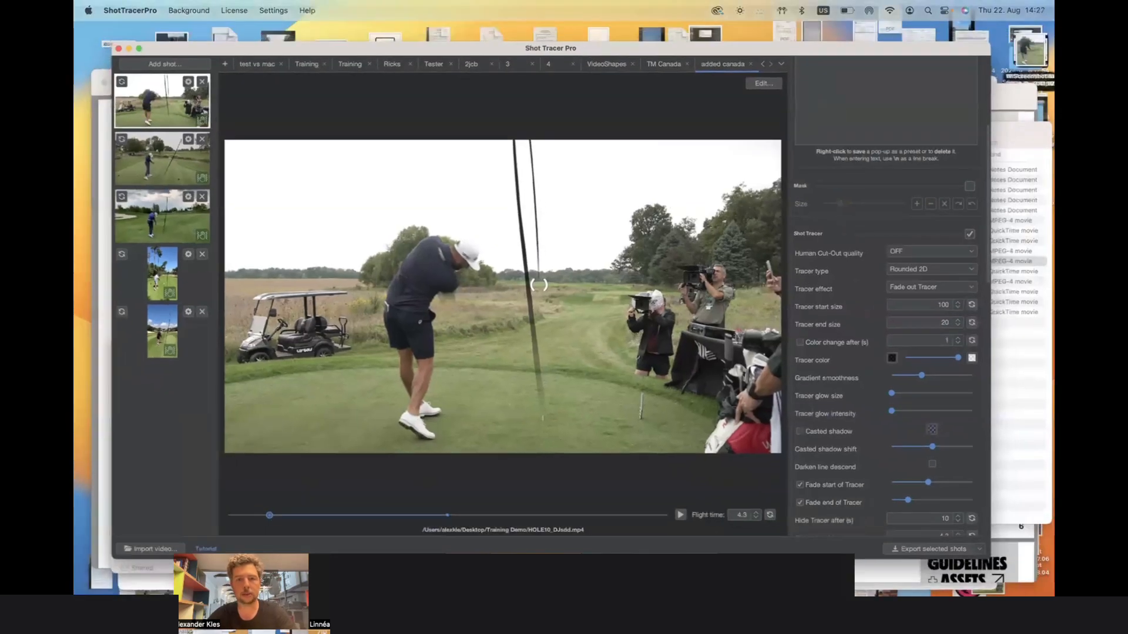
- Switch to Finder's Training Demo folder, preview the clips from IMG_57d77.MOV on, select HOLE16_RBd.stpdata, and return to Shot Tracer Pro
{"action": "key", "text": "ctrl+Up"}
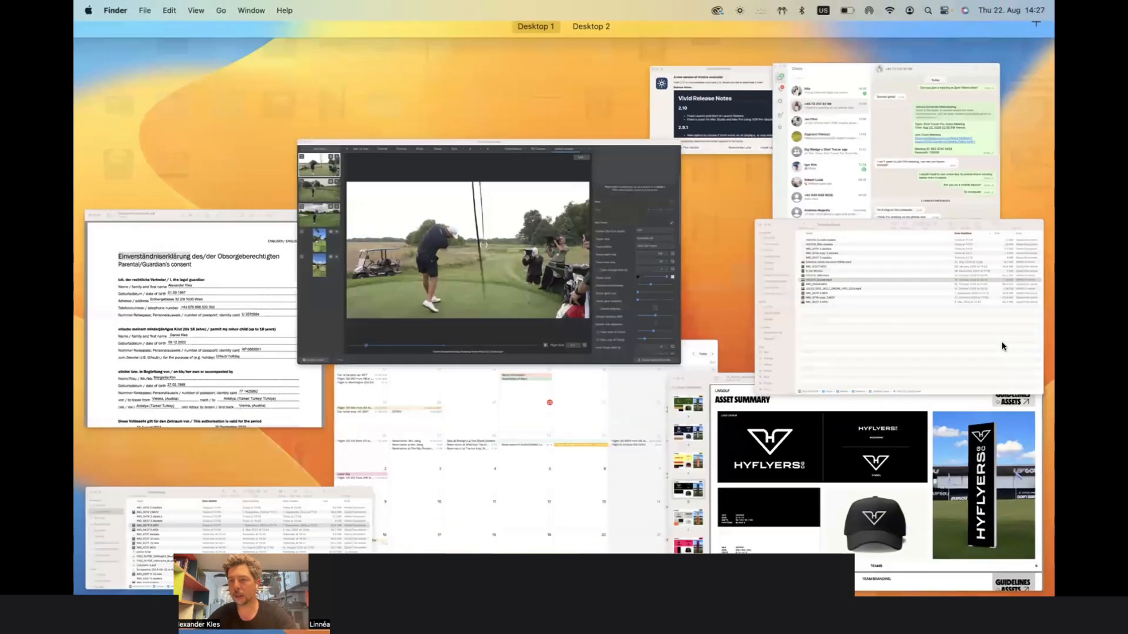
{"action": "left_click", "coordinate": [1002, 346]}
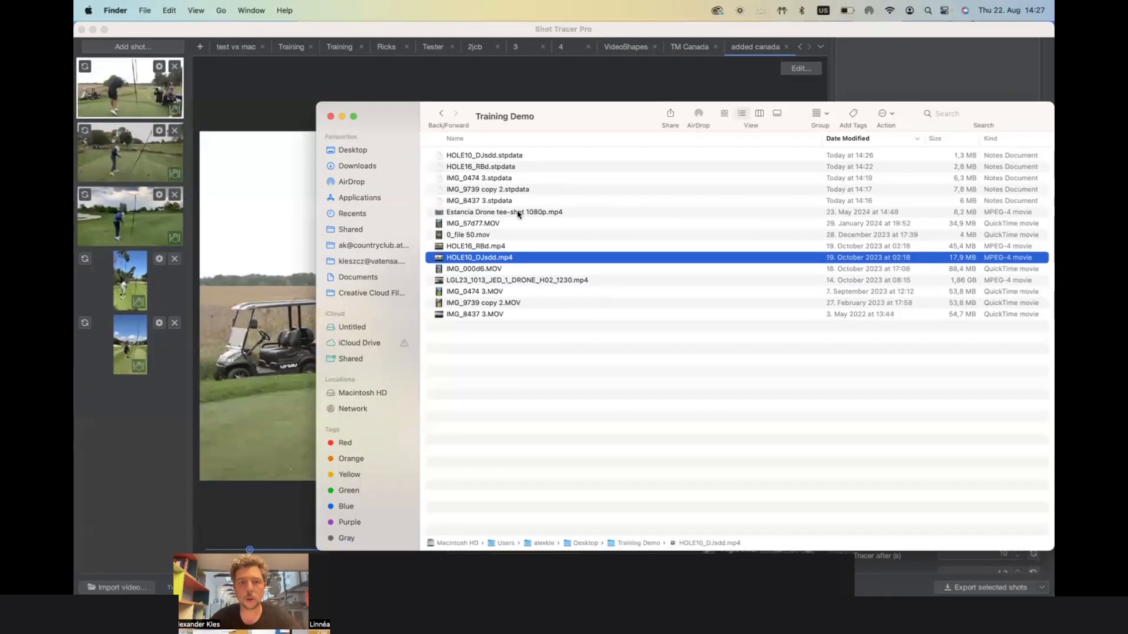
{"action": "left_click", "coordinate": [462, 224]}
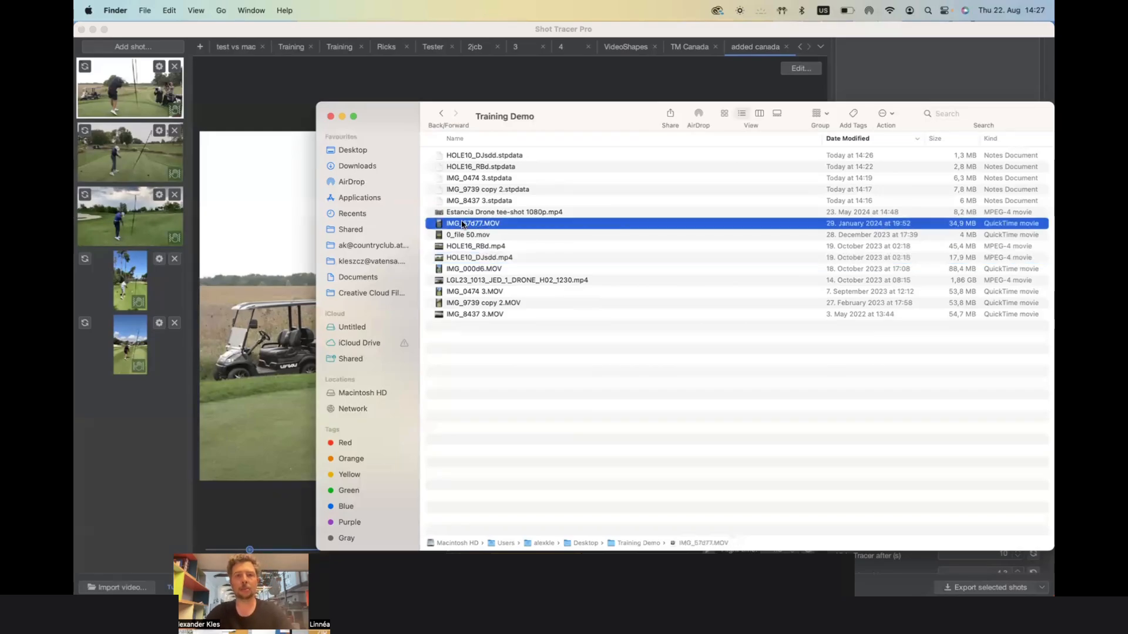
{"action": "key", "text": "space"}
{"action": "key", "text": "Down"}
{"action": "key", "text": "Down"}
{"action": "key", "text": "Down"}
{"action": "key", "text": "Down"}
{"action": "key", "text": "Down"}
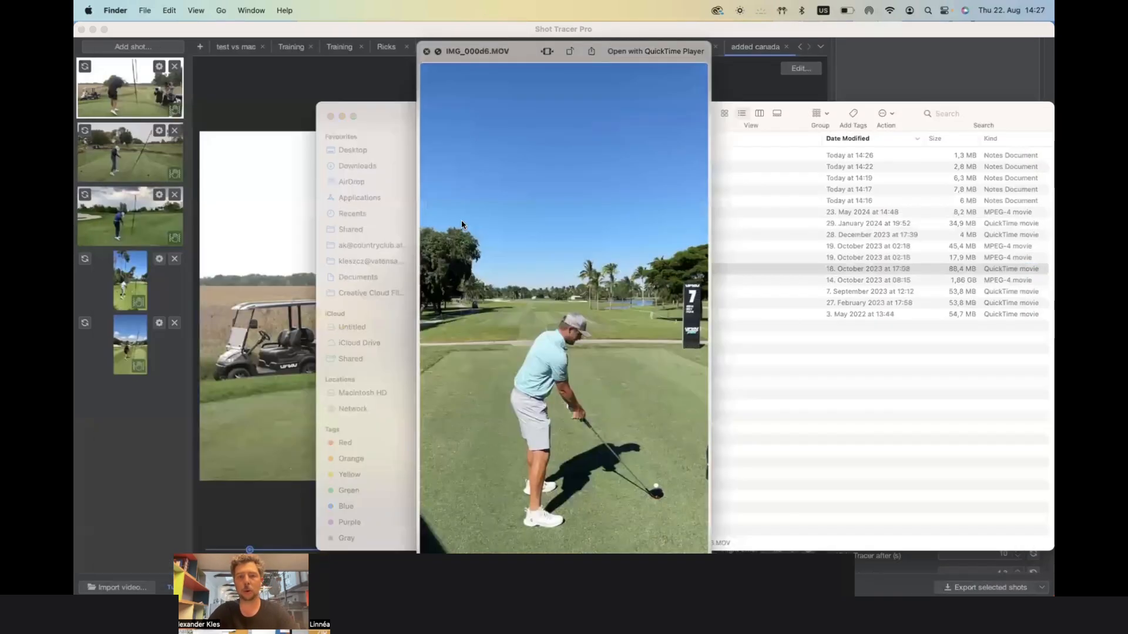
{"action": "key", "text": "space"}
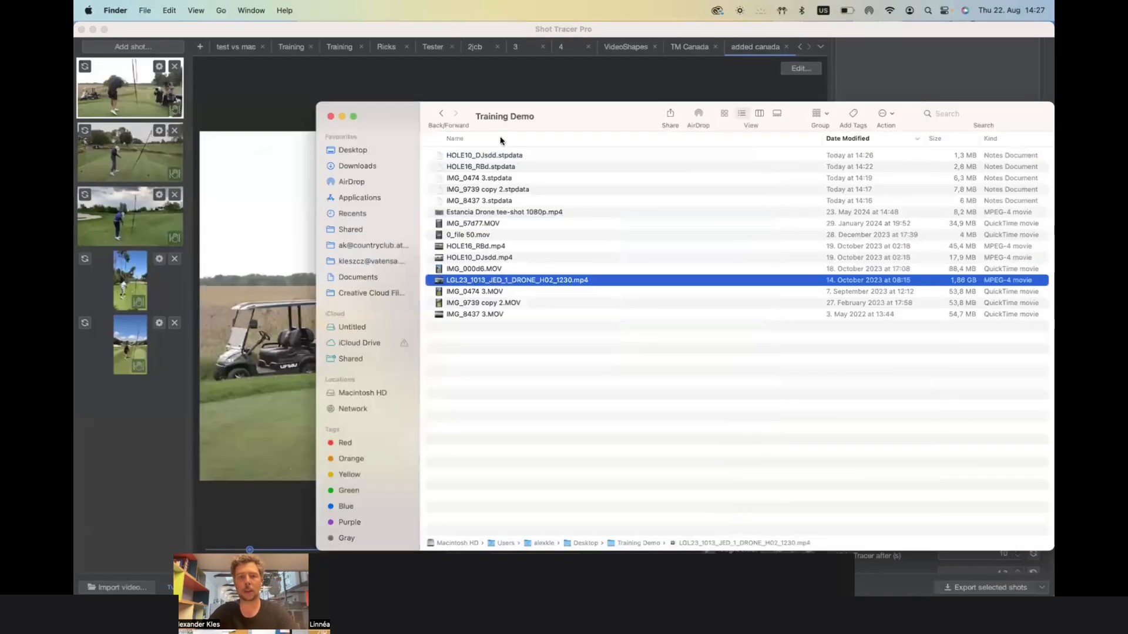
{"action": "left_click", "coordinate": [475, 166]}
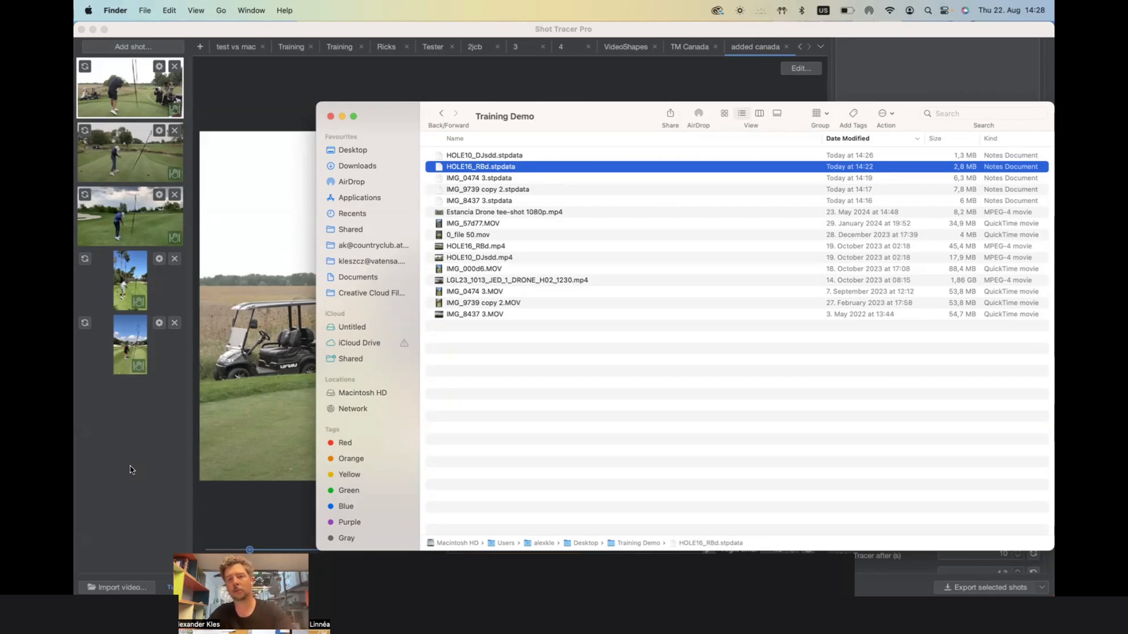
{"action": "left_click", "coordinate": [242, 106]}
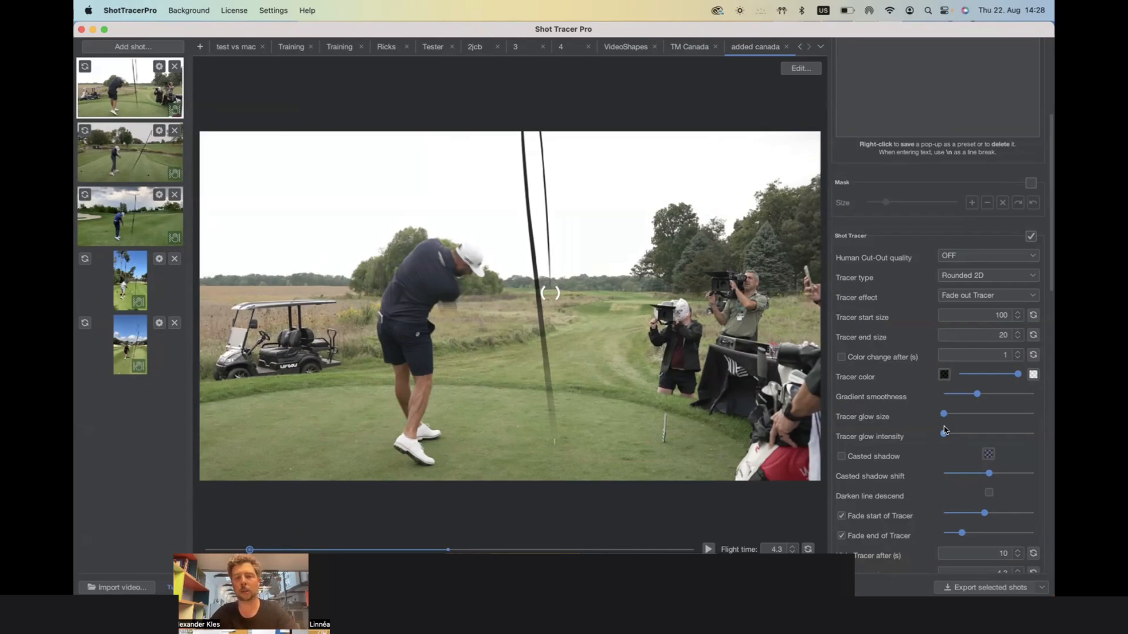
- Set the shot's human cut-out quality to Low (faster rendering) and play the shot
{"action": "scroll", "coordinate": [920, 370], "scroll_direction": "up", "scroll_amount": 2}
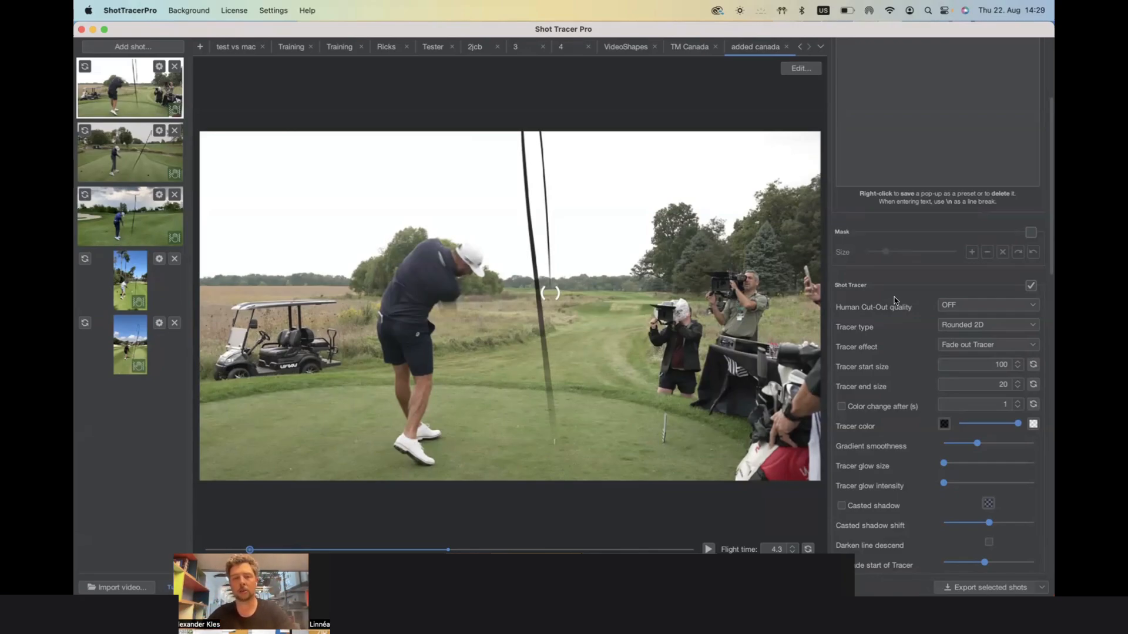
{"action": "left_click", "coordinate": [709, 548]}
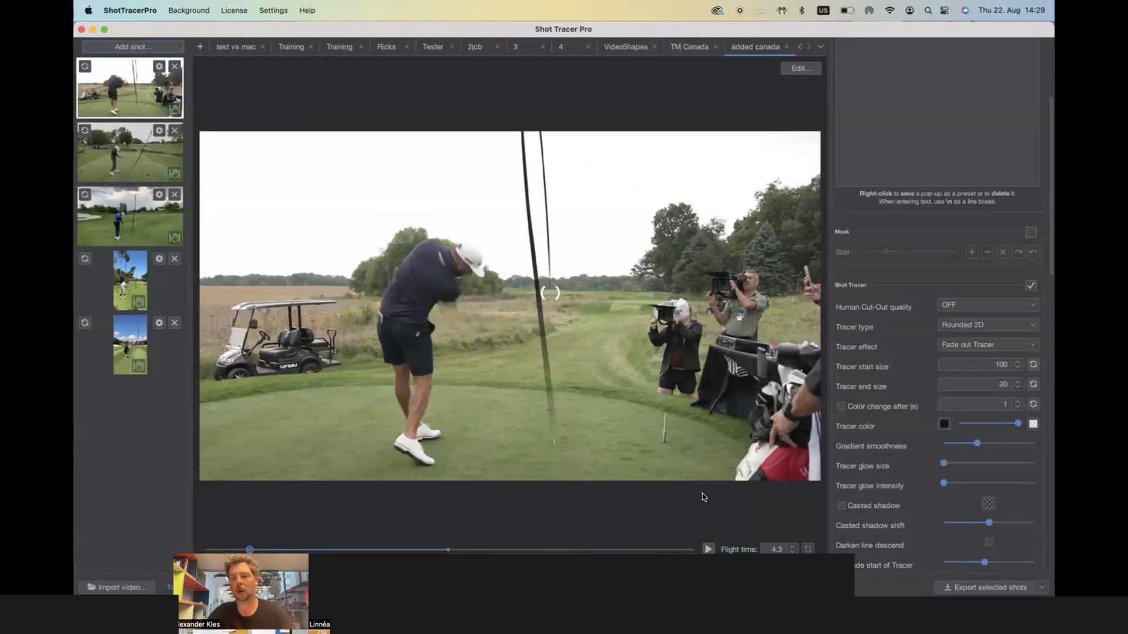
{"action": "left_click", "coordinate": [969, 309]}
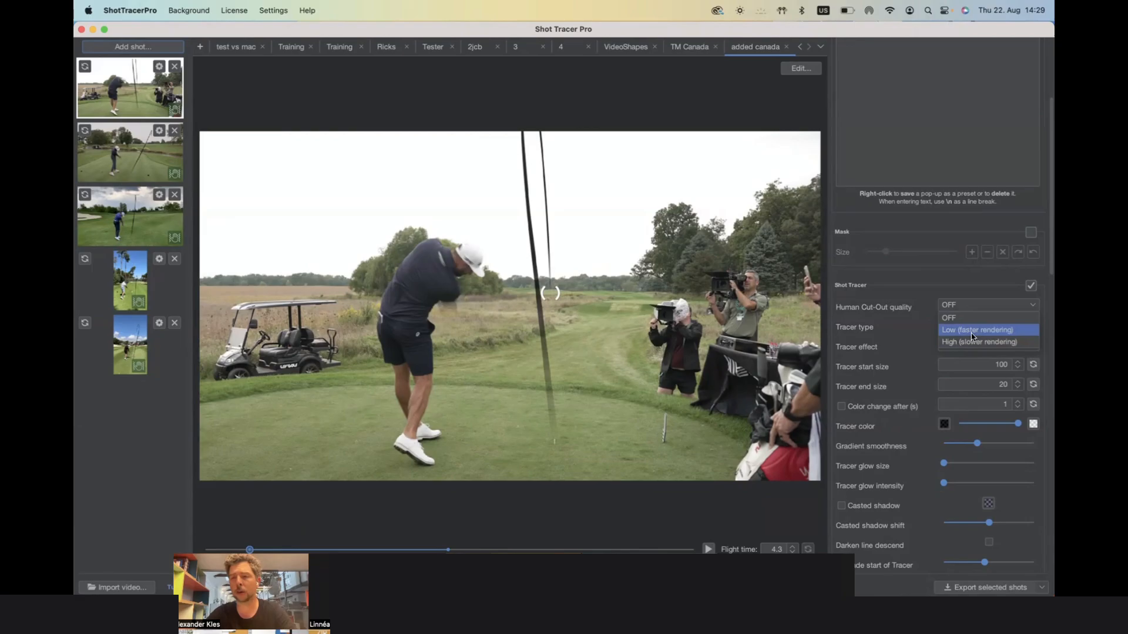
{"action": "left_click", "coordinate": [942, 317]}
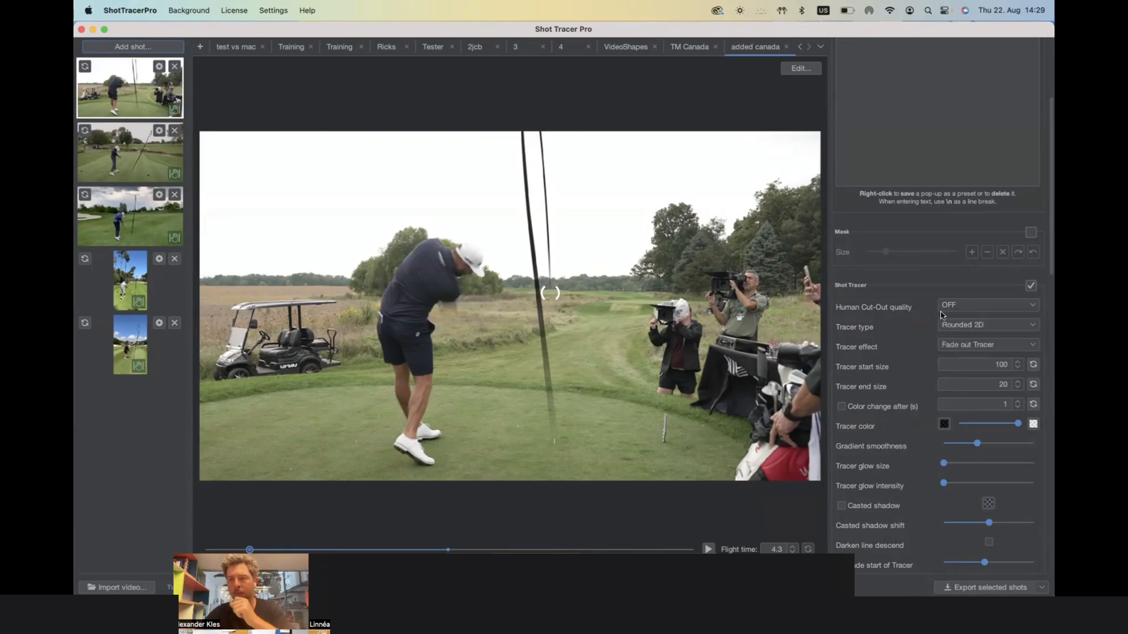
{"action": "left_click", "coordinate": [971, 308]}
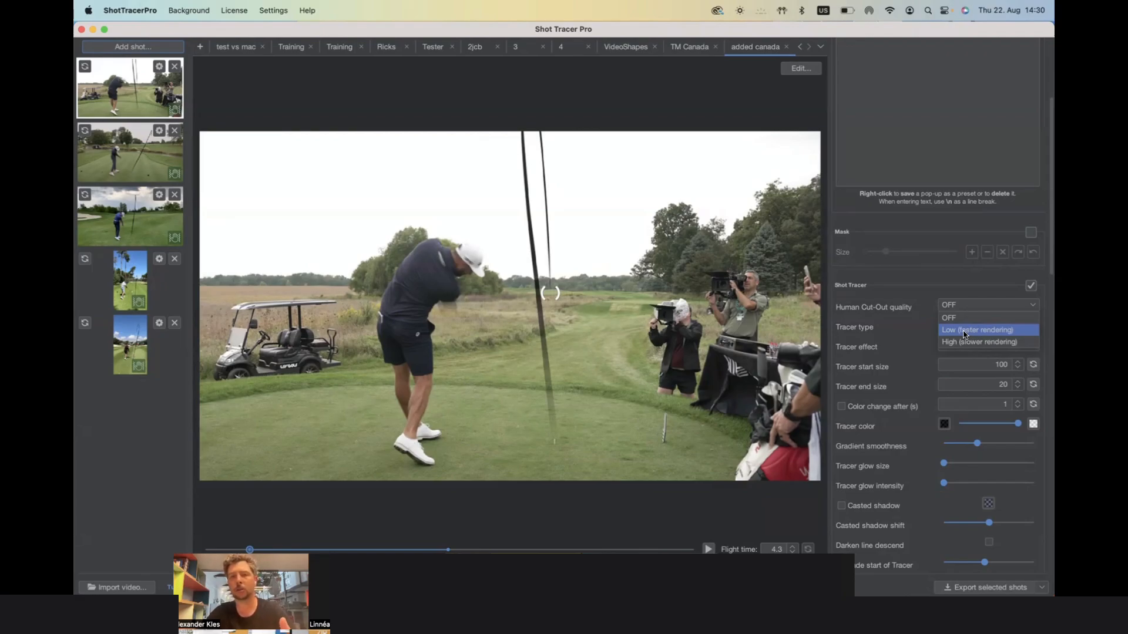
{"action": "left_click", "coordinate": [909, 332]}
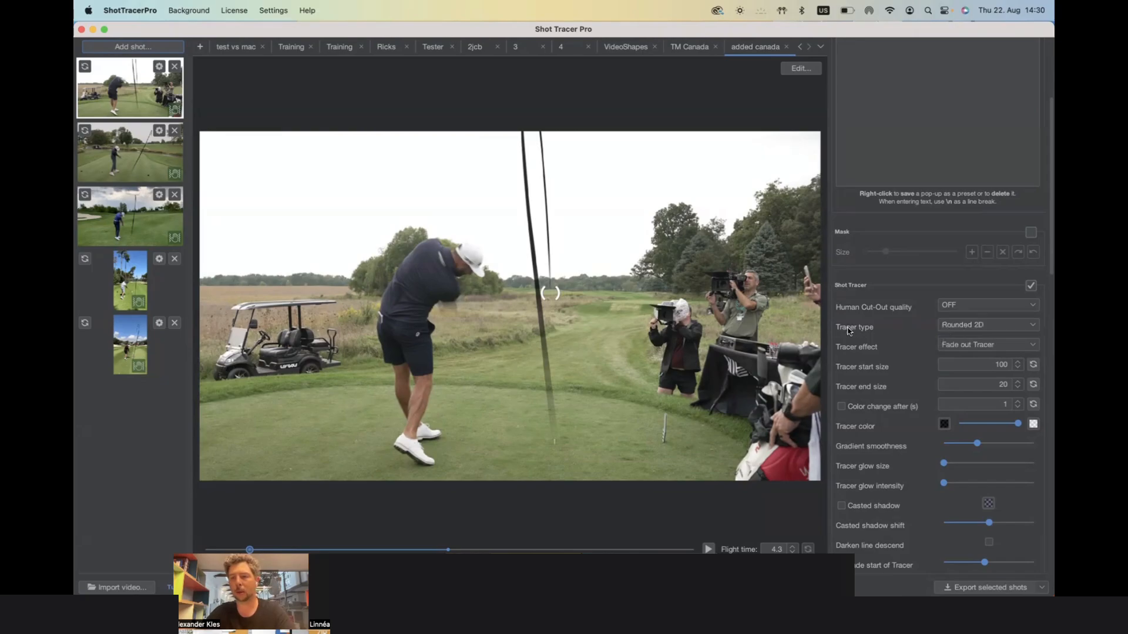
{"action": "left_click", "coordinate": [957, 304]}
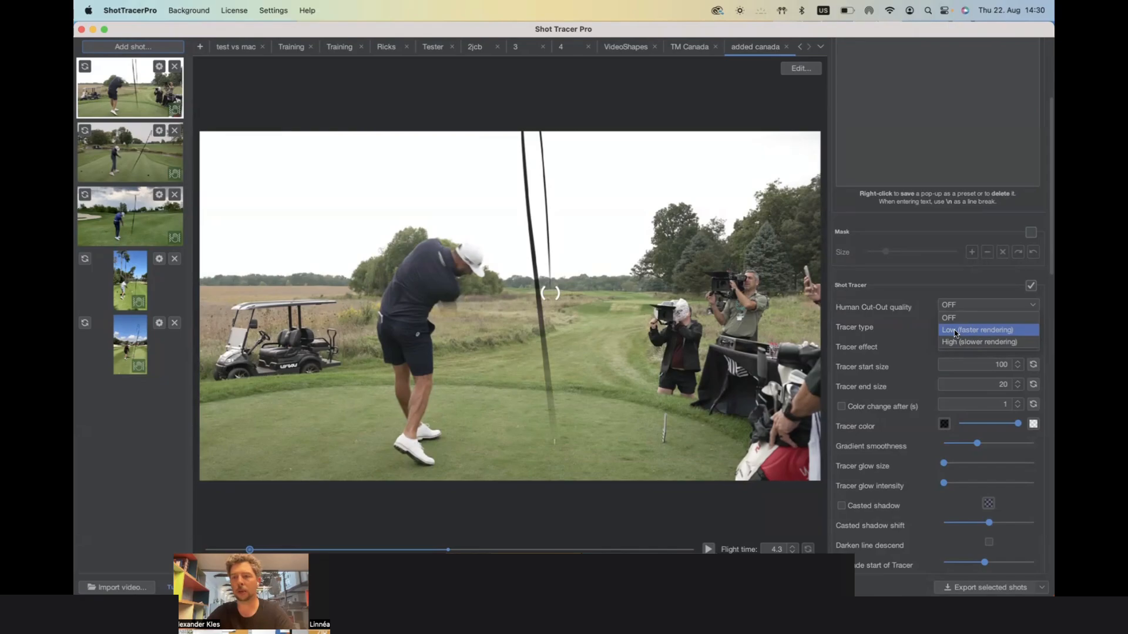
{"action": "left_click", "coordinate": [955, 331]}
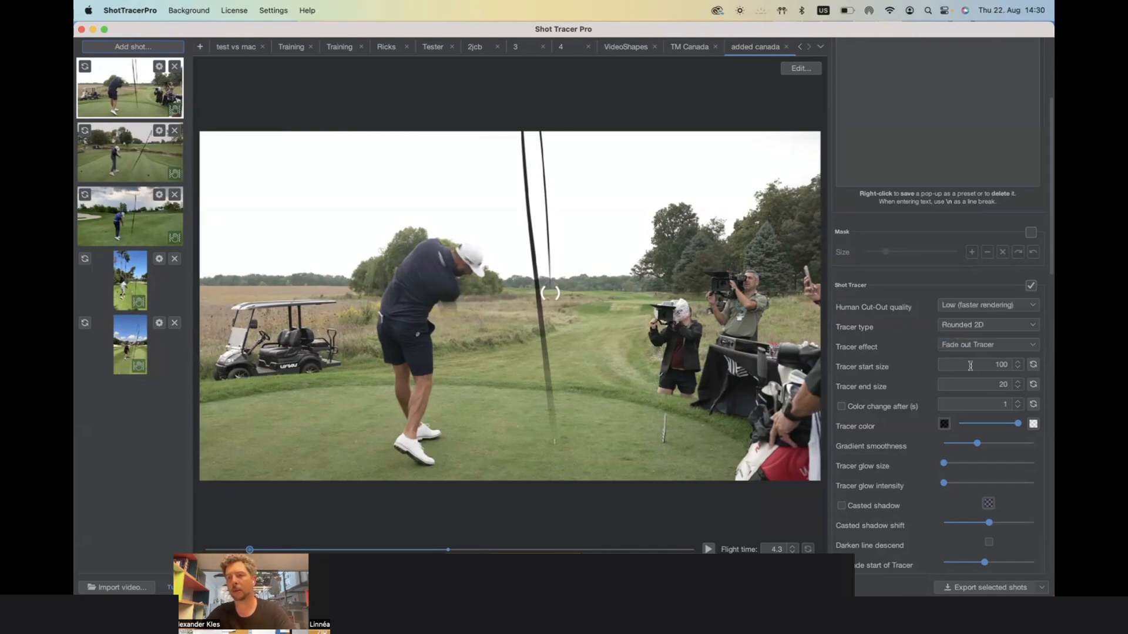
{"action": "left_click", "coordinate": [708, 549]}
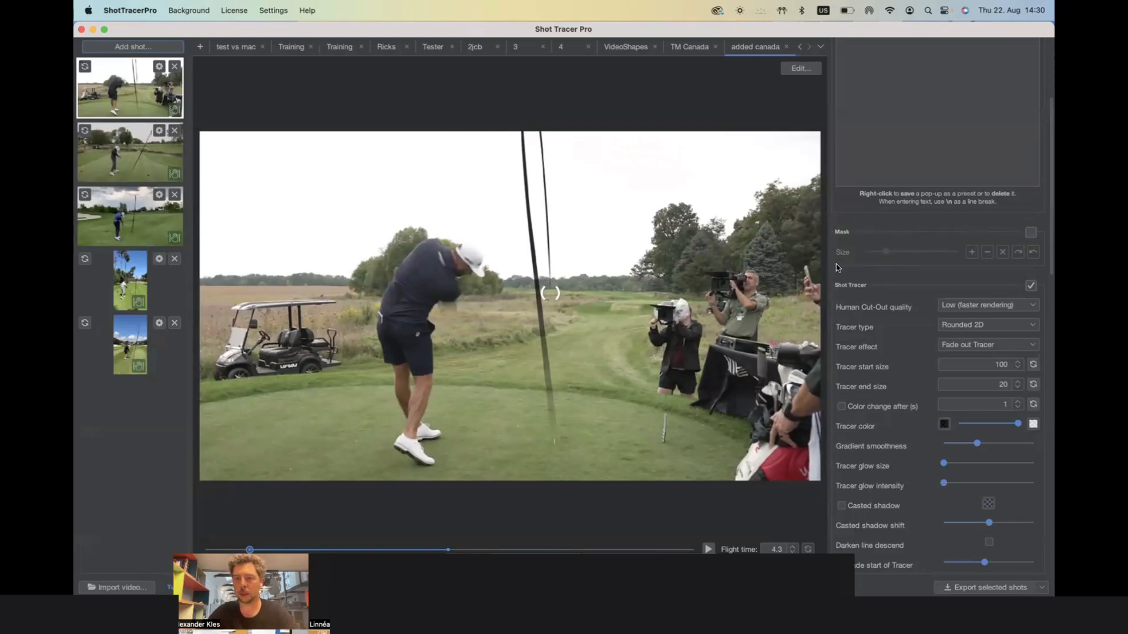
- Enable the mask, clear a trial stroke painted over the tracer's far end, and move the landing marker beside the camera operator
{"action": "left_click", "coordinate": [1029, 232]}
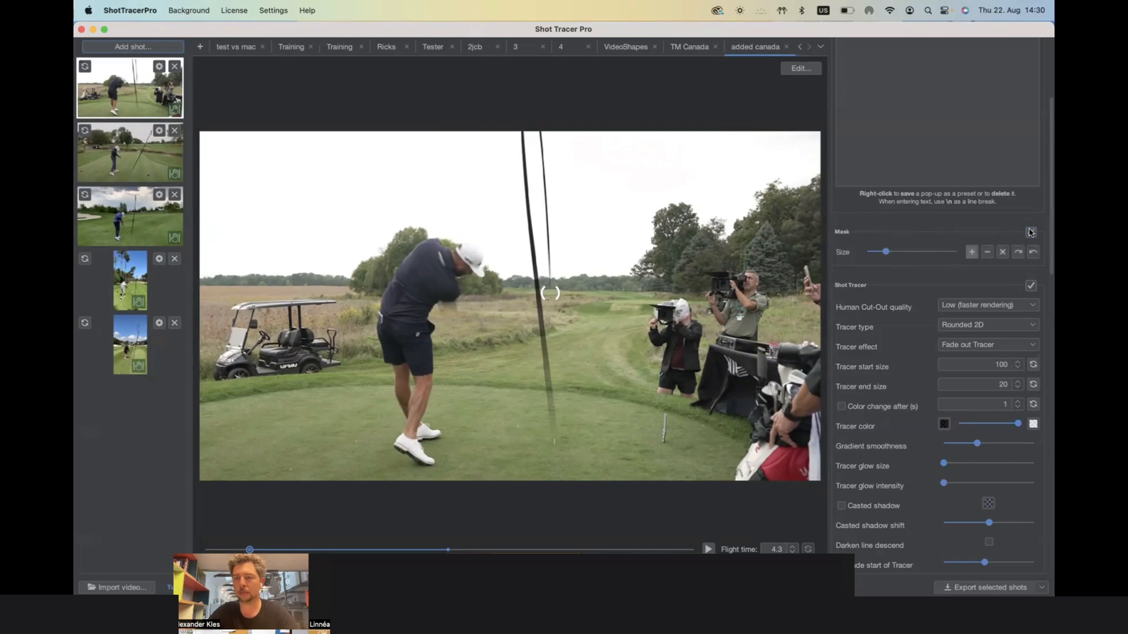
{"action": "mouse_move", "coordinate": [549, 282]}
{"action": "left_mouse_down"}
{"action": "mouse_move", "coordinate": [548, 249]}
{"action": "mouse_move", "coordinate": [550, 273]}
{"action": "left_mouse_up"}
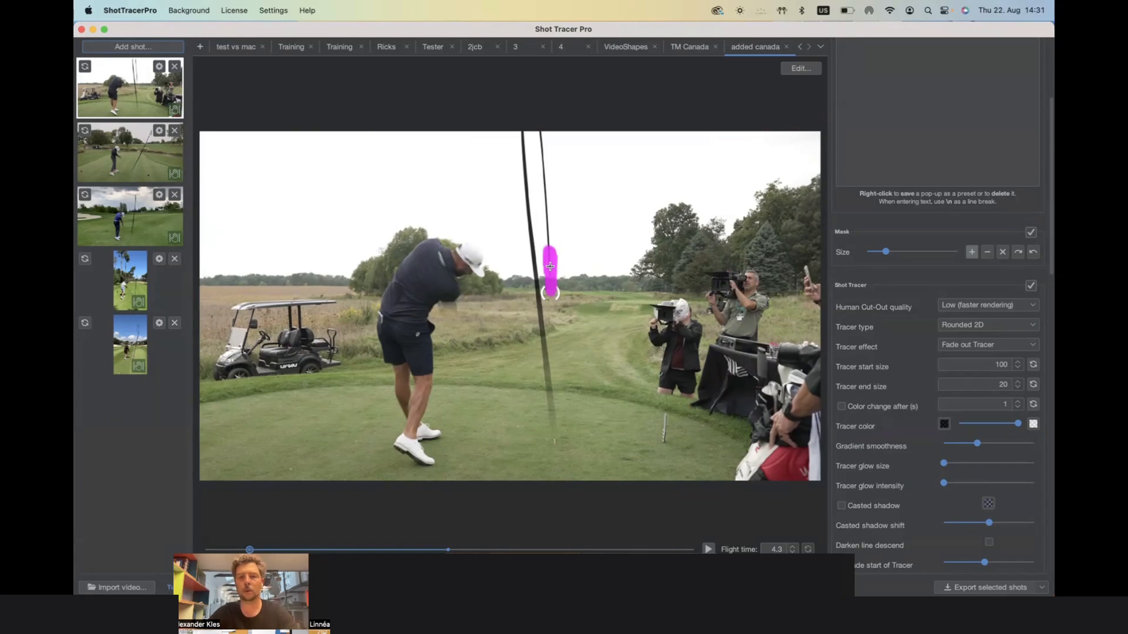
{"action": "left_click", "coordinate": [1003, 252]}
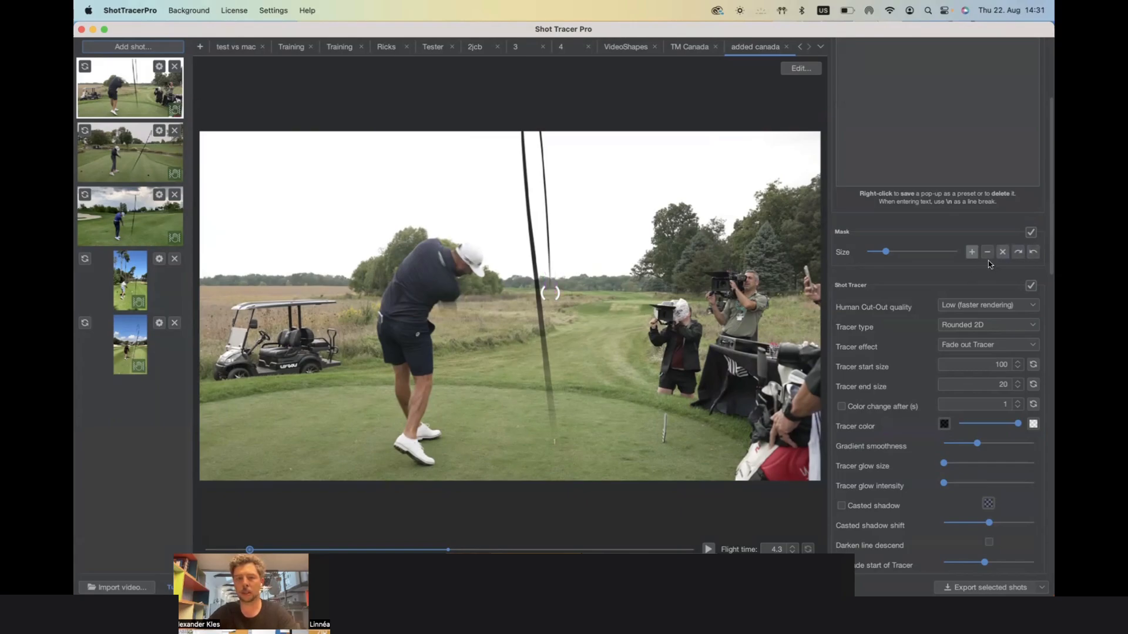
{"action": "left_click", "coordinate": [971, 252]}
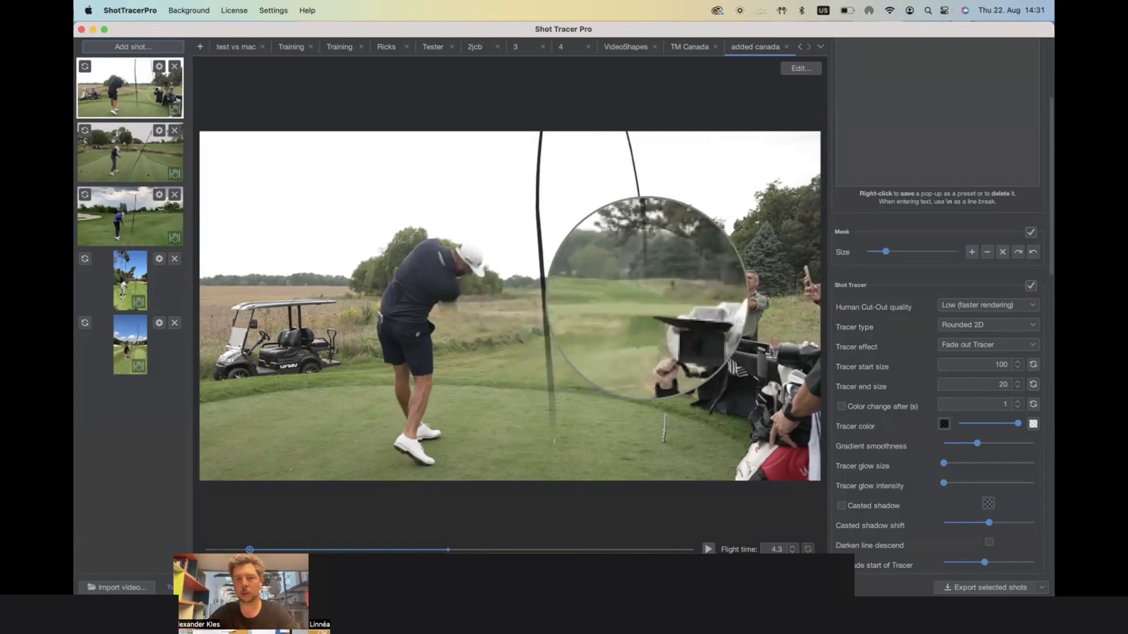
{"action": "left_click", "coordinate": [647, 298]}
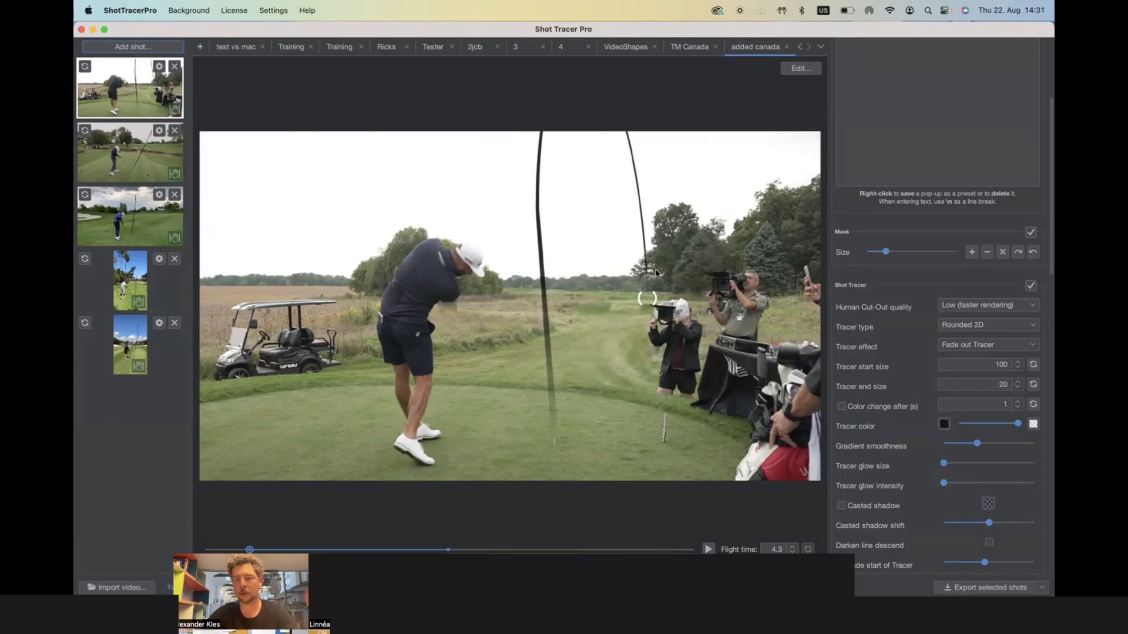
- Mask the tree foliage at the tracer's descending end with a smaller brush, and undo a trial strip across the distant fairway
{"action": "left_click", "coordinate": [971, 253]}
{"action": "left_click", "coordinate": [647, 262]}
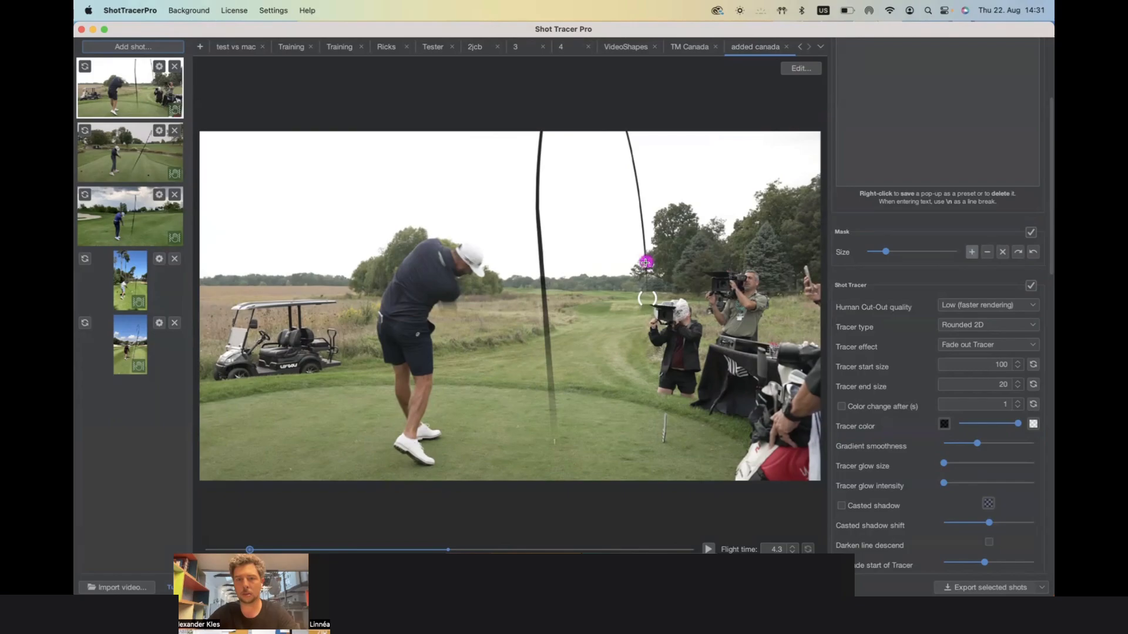
{"action": "left_click_drag", "start_coordinate": [885, 252], "coordinate": [872, 253]}
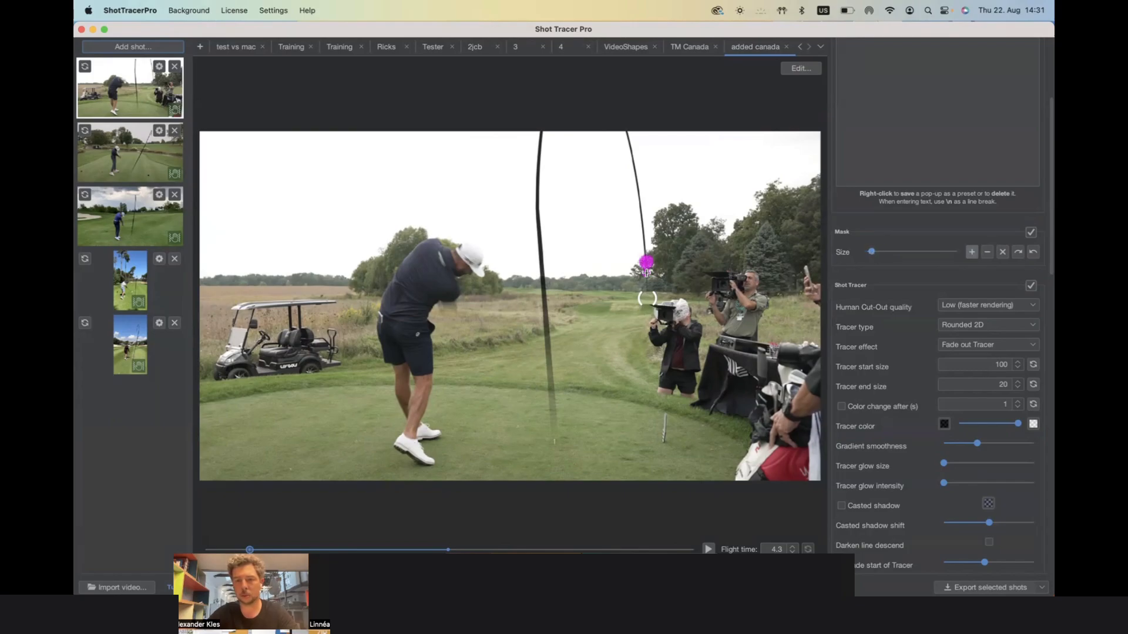
{"action": "left_click_drag", "start_coordinate": [647, 263], "coordinate": [648, 271]}
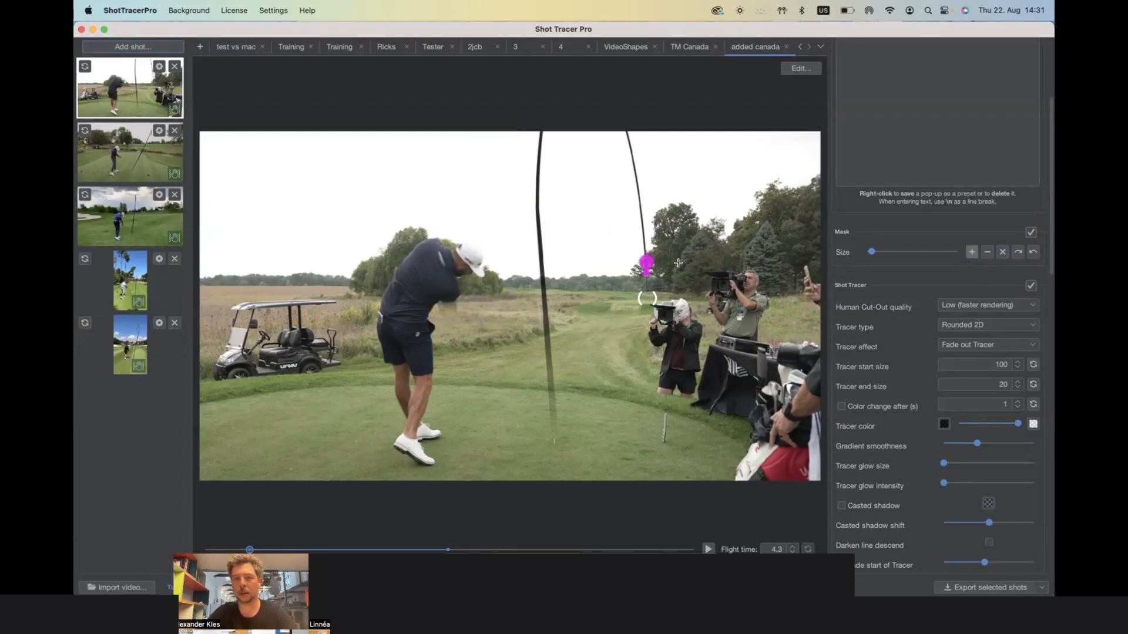
{"action": "mouse_move", "coordinate": [625, 286]}
{"action": "left_mouse_down"}
{"action": "mouse_move", "coordinate": [690, 298]}
{"action": "mouse_move", "coordinate": [658, 297]}
{"action": "left_mouse_up"}
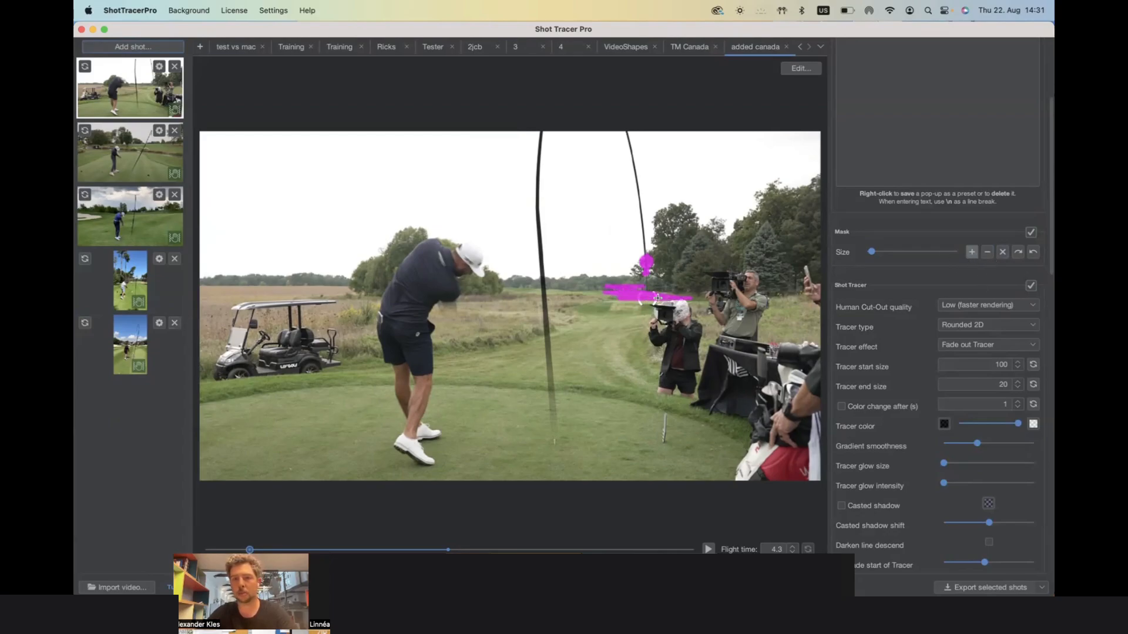
{"action": "left_click", "coordinate": [1032, 256]}
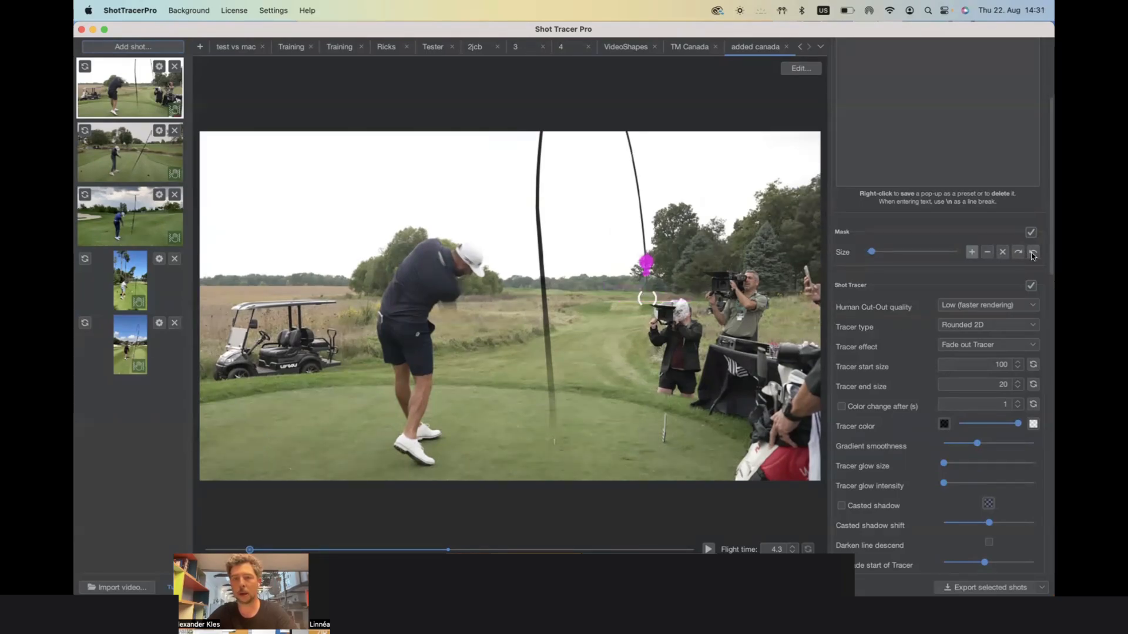
- Nudge the landing marker slightly, extend the foliage mask, and move the marker back toward the golfer on the distant fairway
{"action": "left_click", "coordinate": [972, 253]}
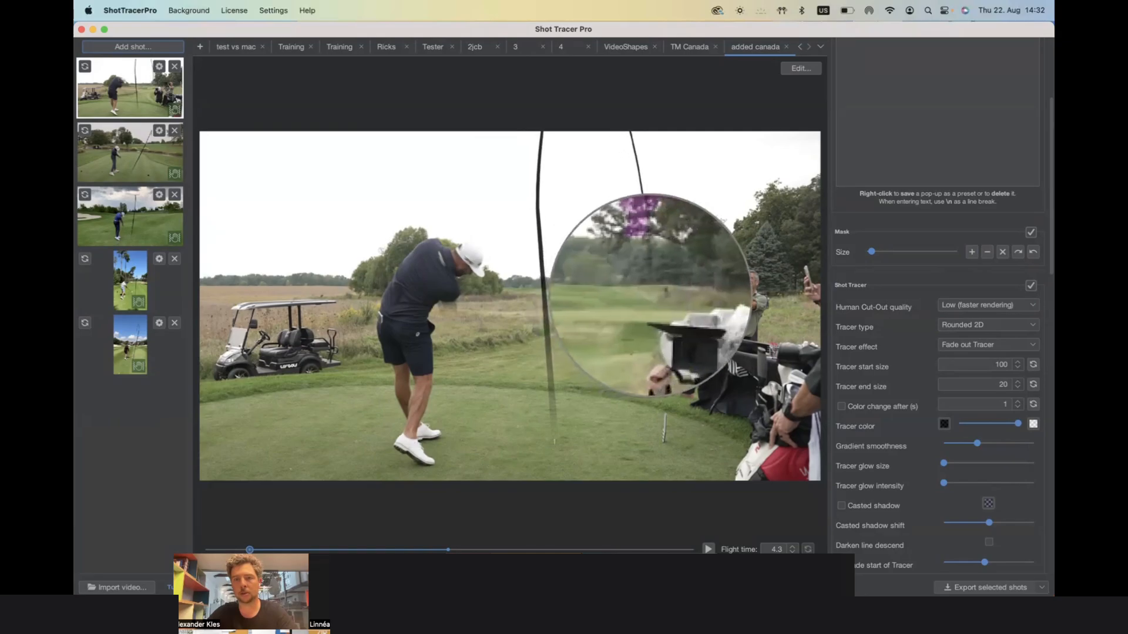
{"action": "left_click", "coordinate": [972, 251]}
{"action": "left_click", "coordinate": [645, 262]}
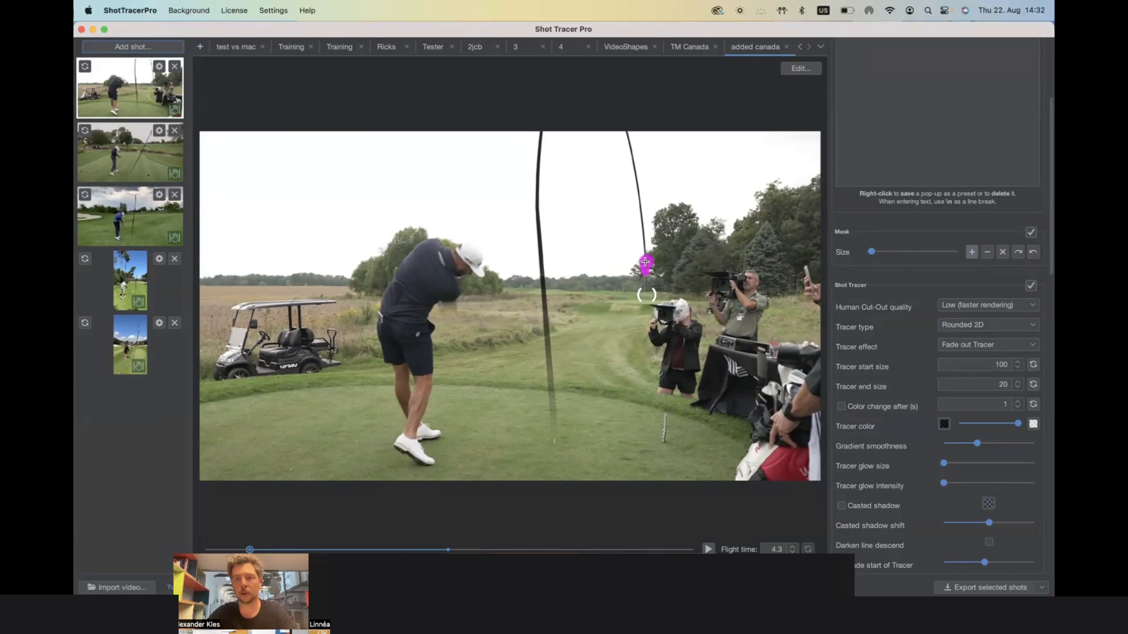
{"action": "left_click_drag", "start_coordinate": [645, 262], "coordinate": [647, 257]}
{"action": "left_click", "coordinate": [972, 251]}
{"action": "left_click_drag", "start_coordinate": [646, 294], "coordinate": [589, 294]}
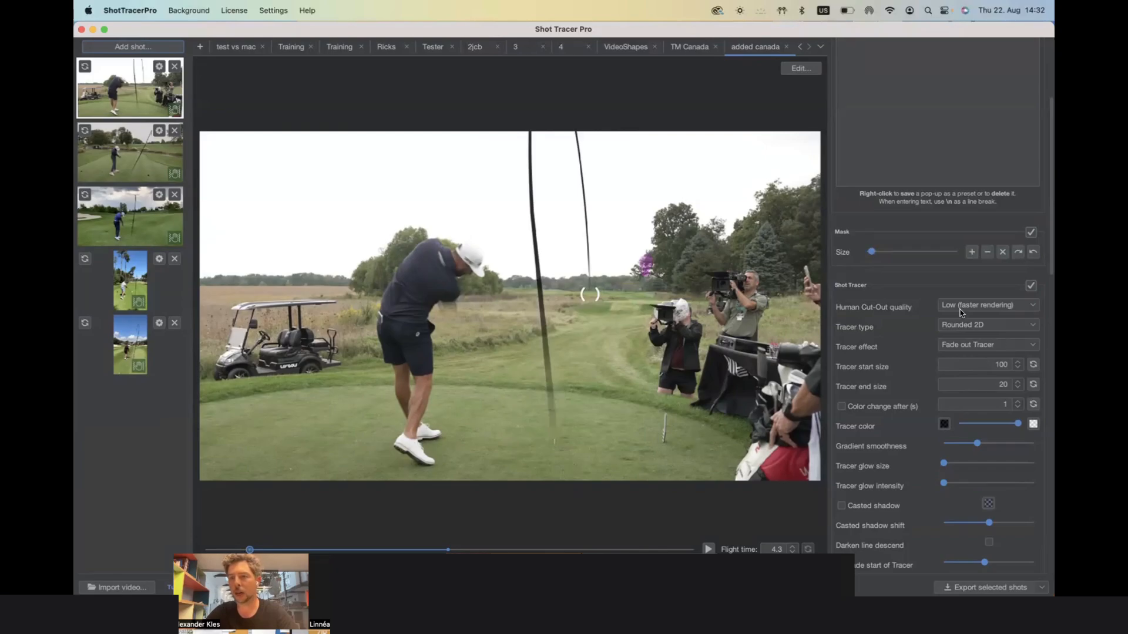
- Select the last portrait shot and change its black tracer color to red
{"action": "left_click", "coordinate": [985, 326]}
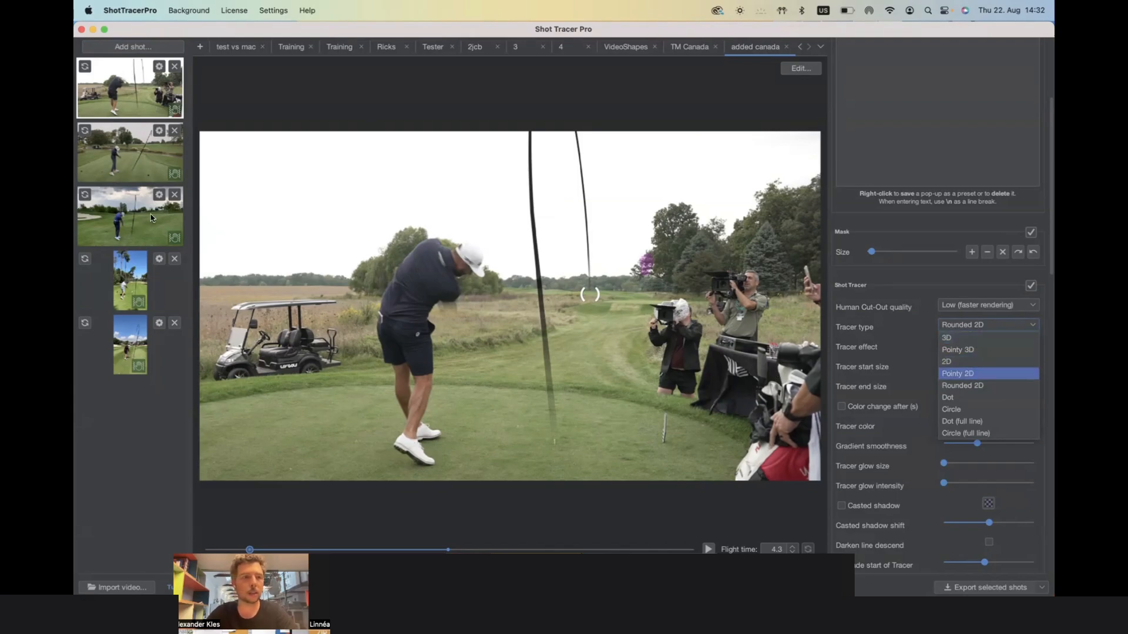
{"action": "left_click", "coordinate": [131, 339]}
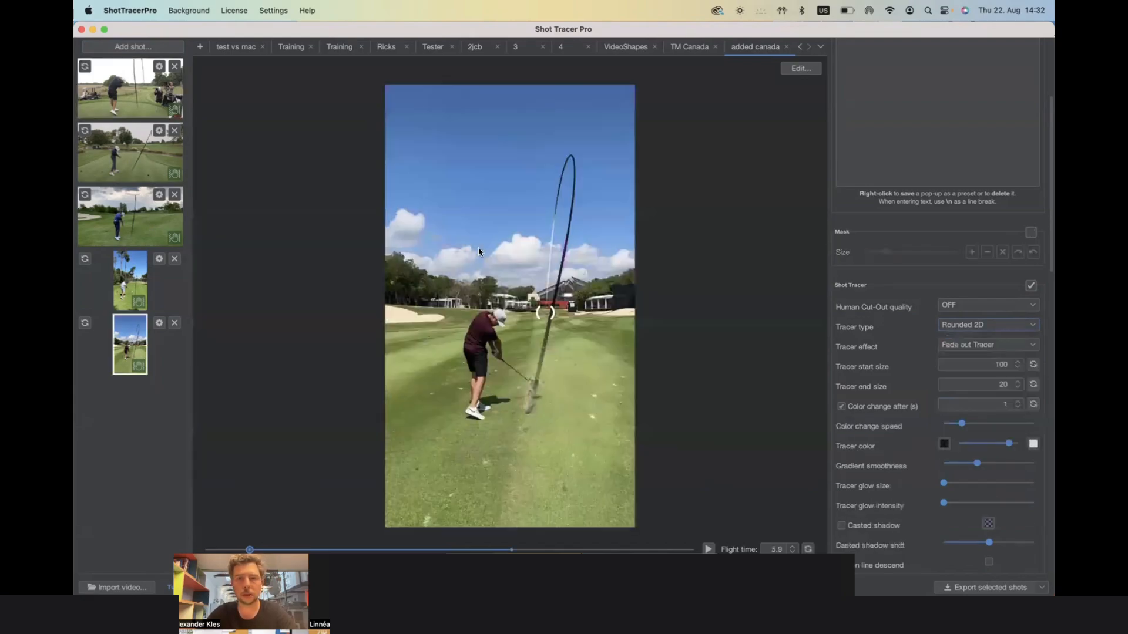
{"action": "left_click", "coordinate": [944, 444]}
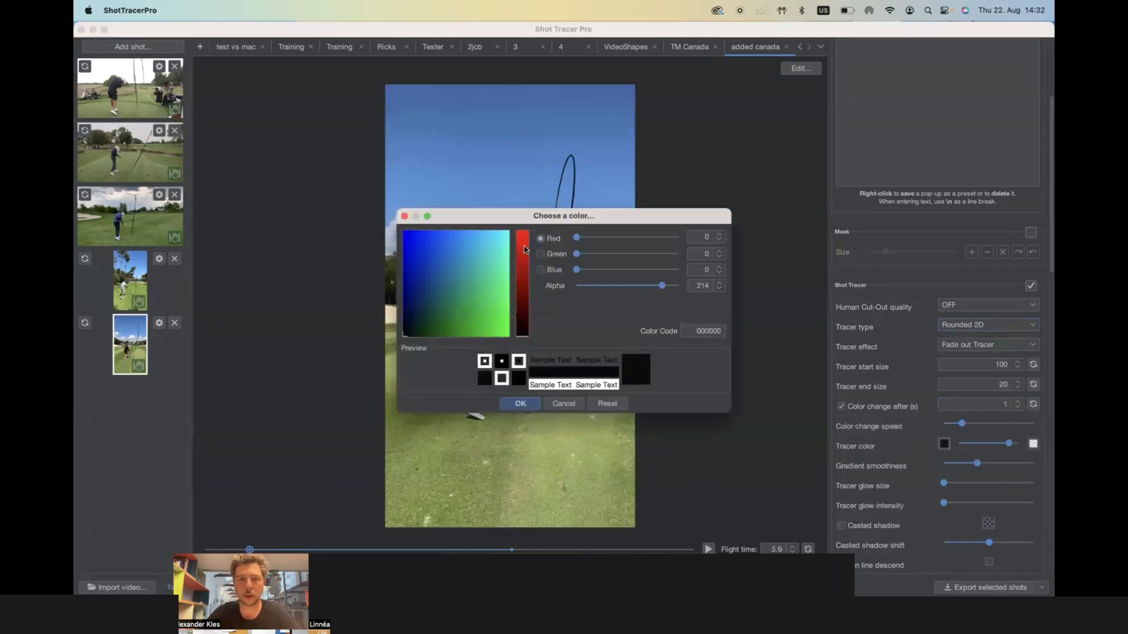
{"action": "left_click", "coordinate": [450, 309]}
{"action": "left_click", "coordinate": [521, 401]}
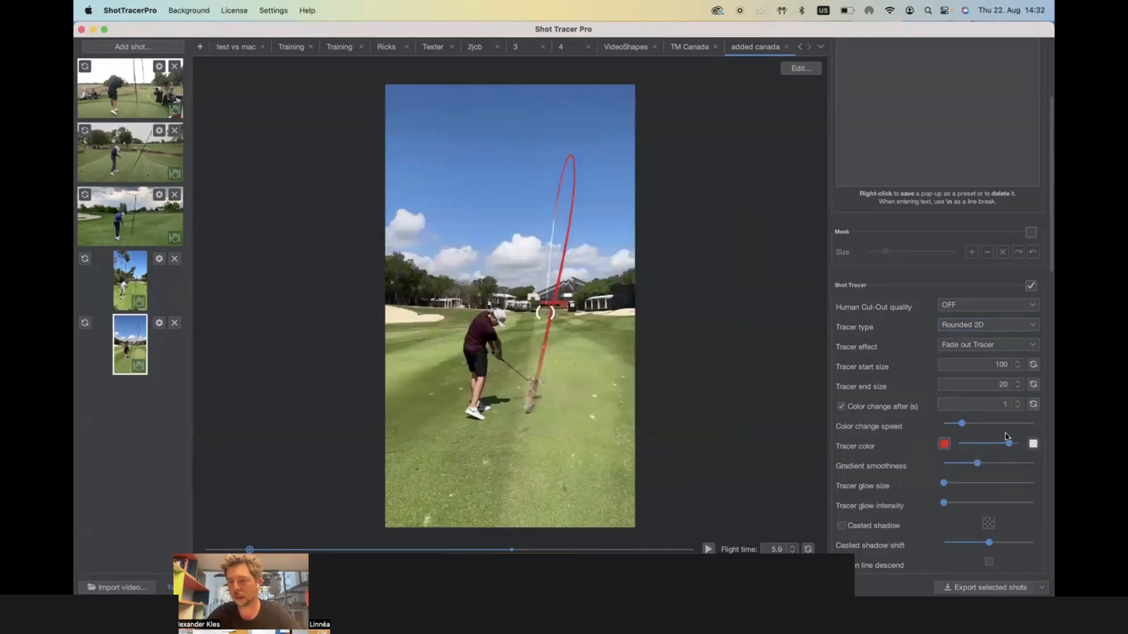
- Raise the red tracer color's opacity to full and turn off the timed color change on the last portrait shot
{"action": "left_click_drag", "start_coordinate": [1009, 444], "coordinate": [1017, 444]}
{"action": "left_click", "coordinate": [846, 410]}
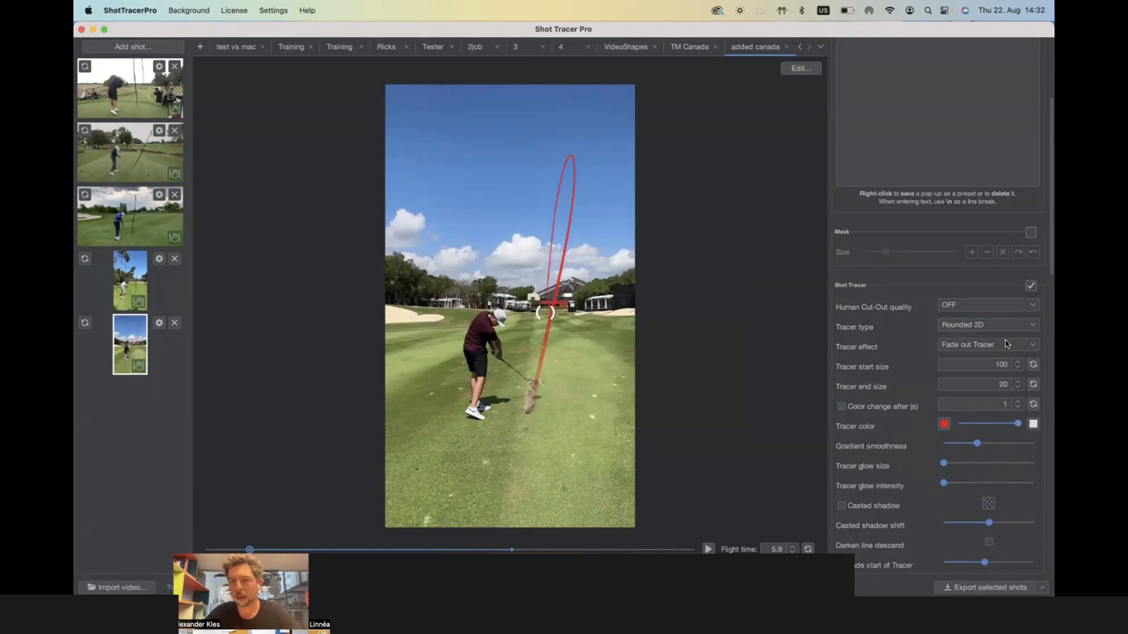
- Try the 3D, 2D and Dot tracer types on the last portrait shot
{"action": "left_click", "coordinate": [980, 327]}
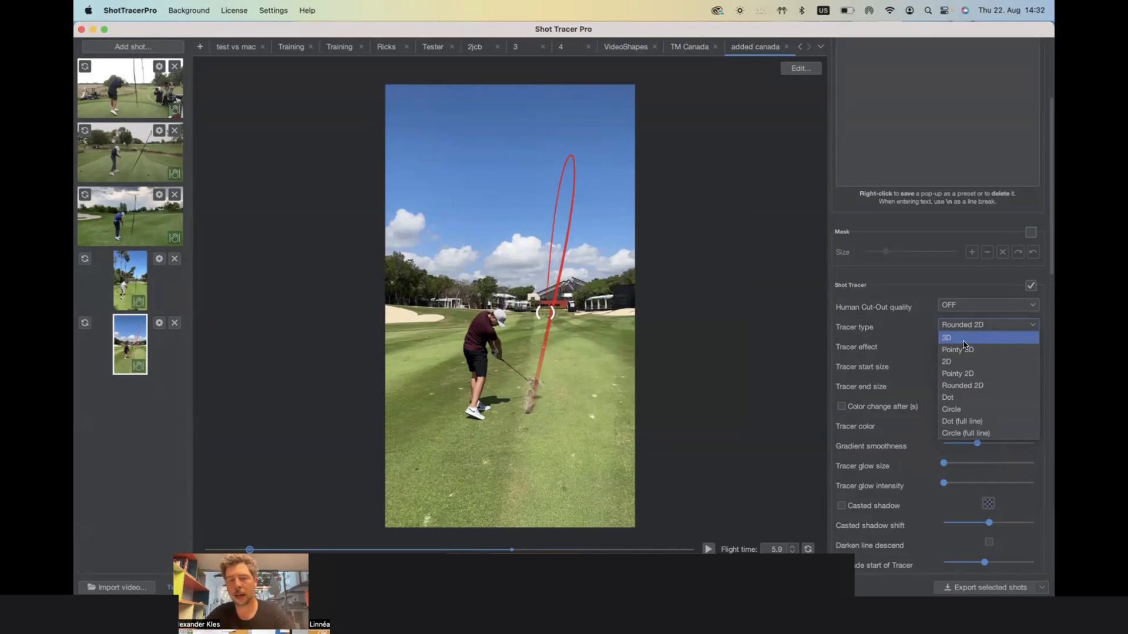
{"action": "left_click", "coordinate": [963, 339]}
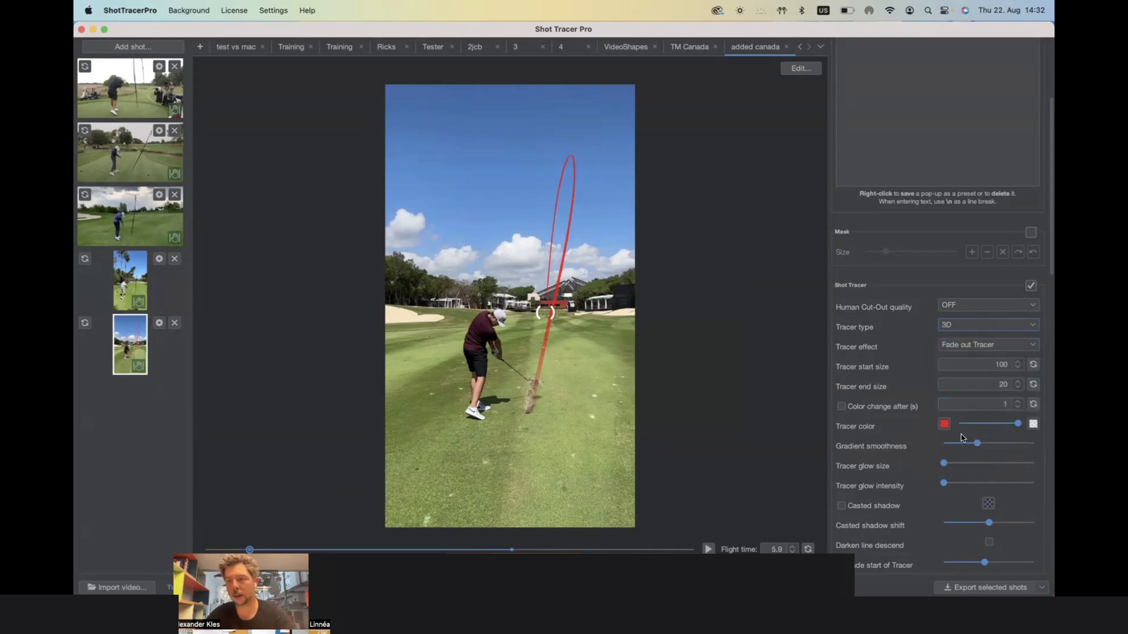
{"action": "left_click", "coordinate": [966, 326]}
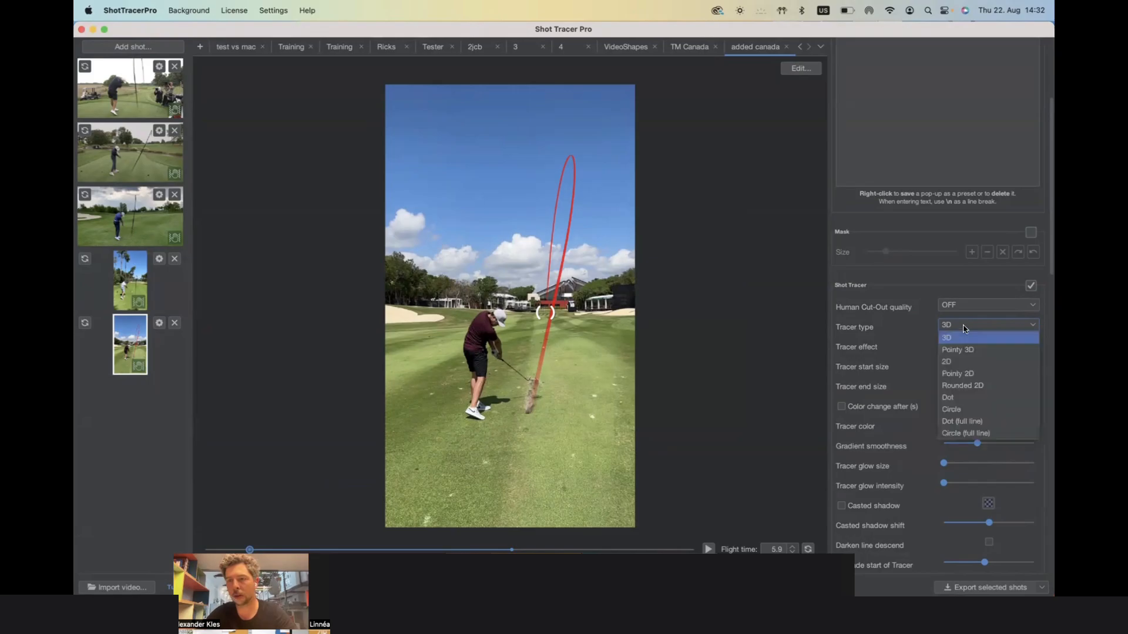
{"action": "left_click", "coordinate": [958, 361]}
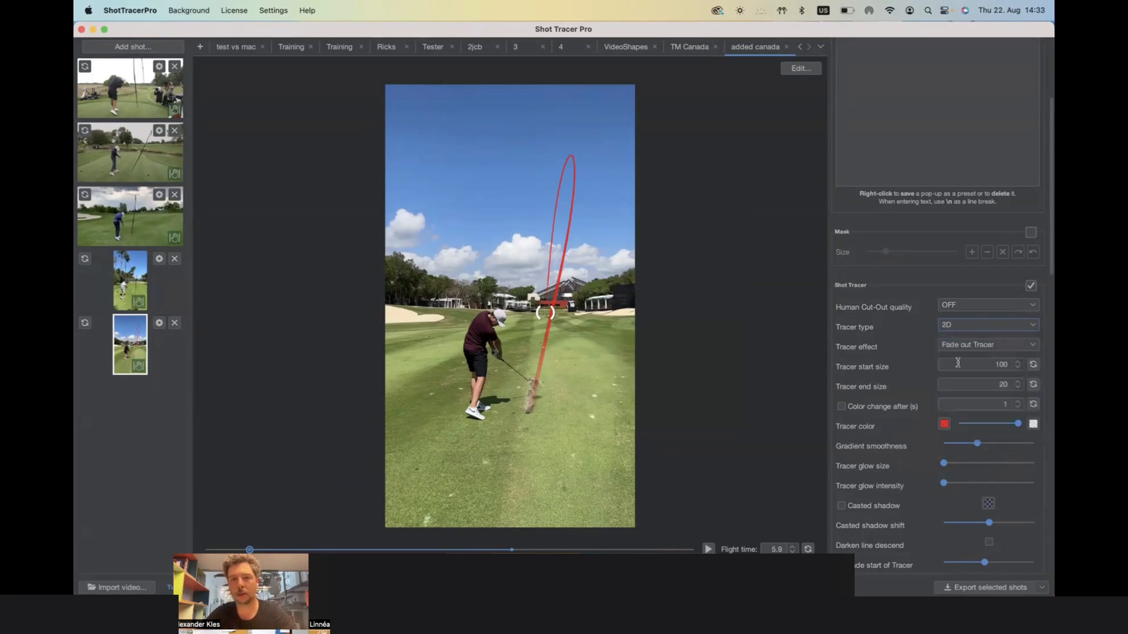
{"action": "left_click", "coordinate": [963, 328]}
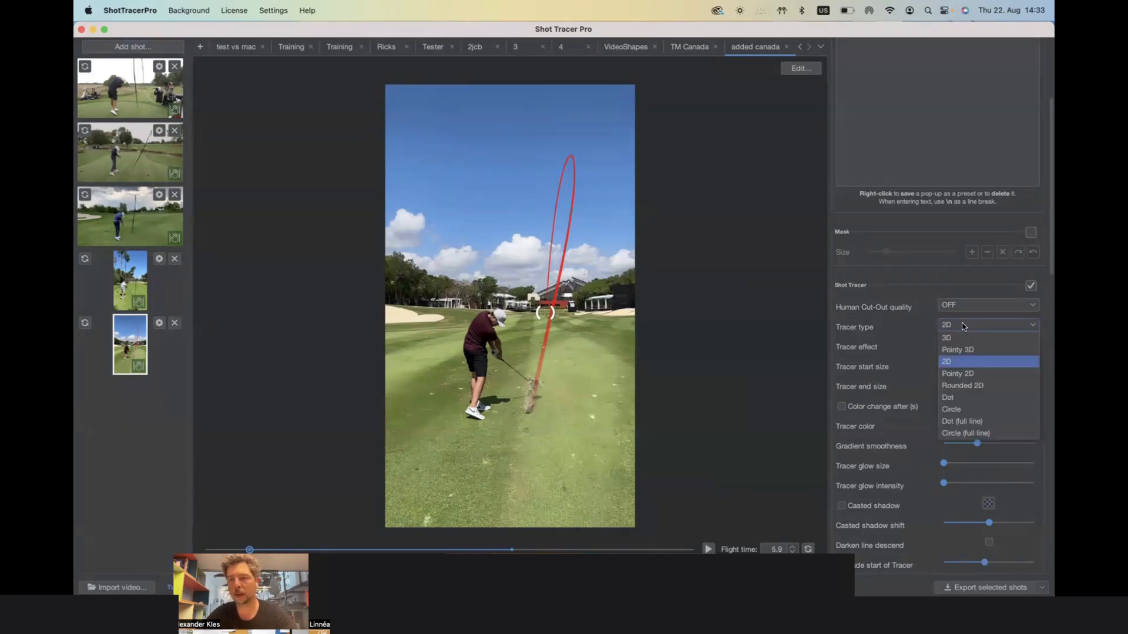
{"action": "left_click", "coordinate": [964, 397]}
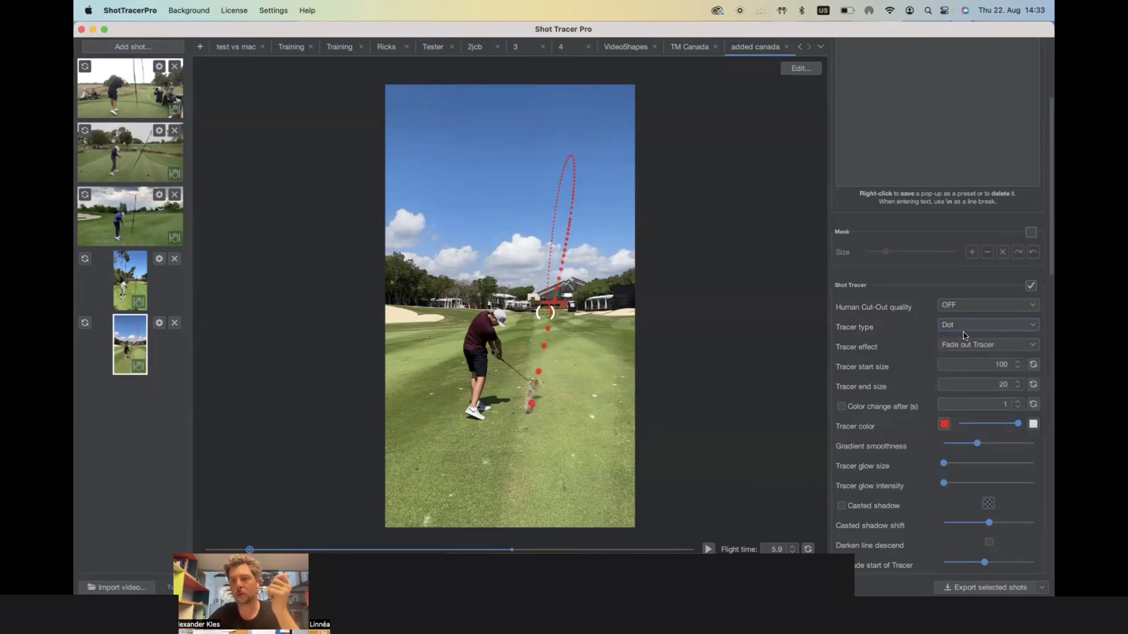
- Try the Circle tracer type, then switch back to Dot and play the shot preview
{"action": "left_click", "coordinate": [963, 325]}
{"action": "left_click", "coordinate": [956, 413]}
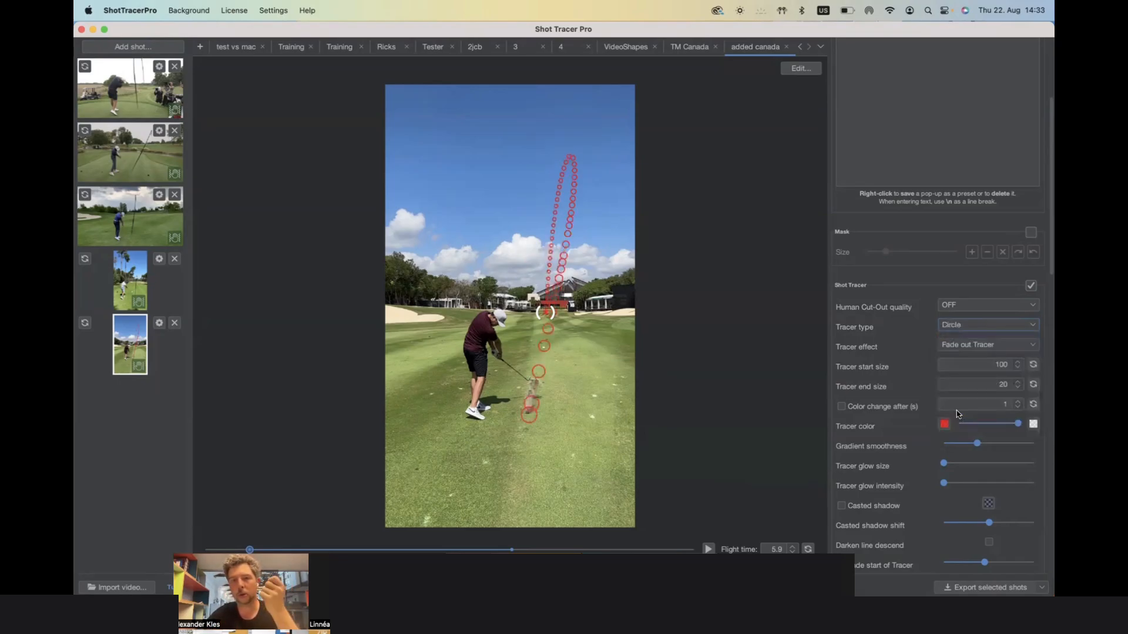
{"action": "left_click", "coordinate": [968, 348]}
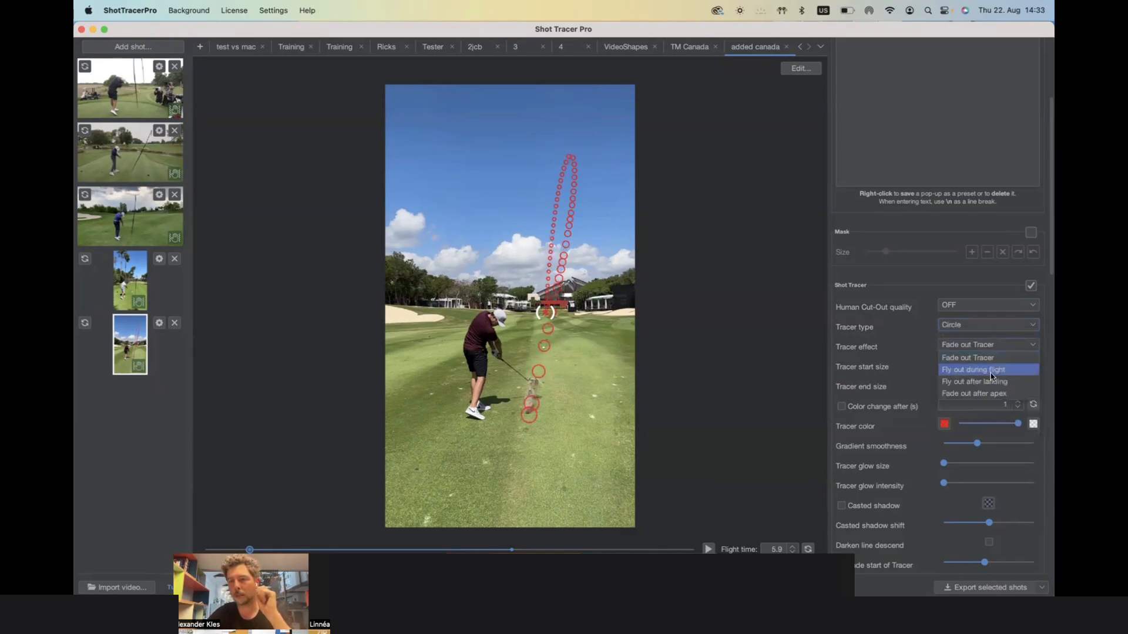
{"action": "left_click", "coordinate": [972, 327]}
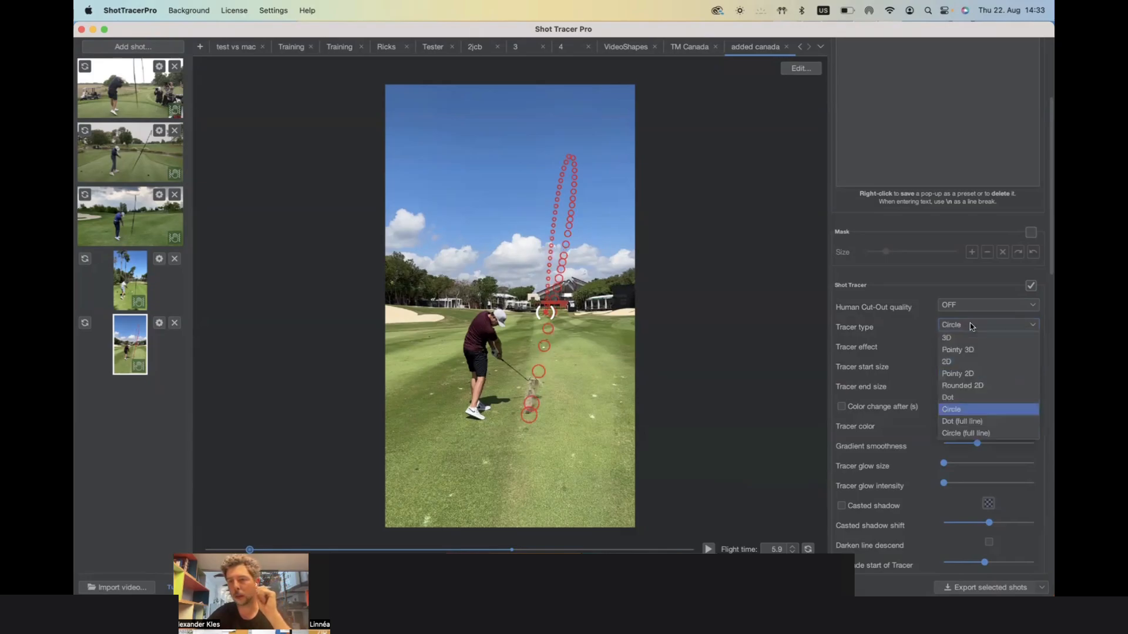
{"action": "left_click", "coordinate": [953, 398]}
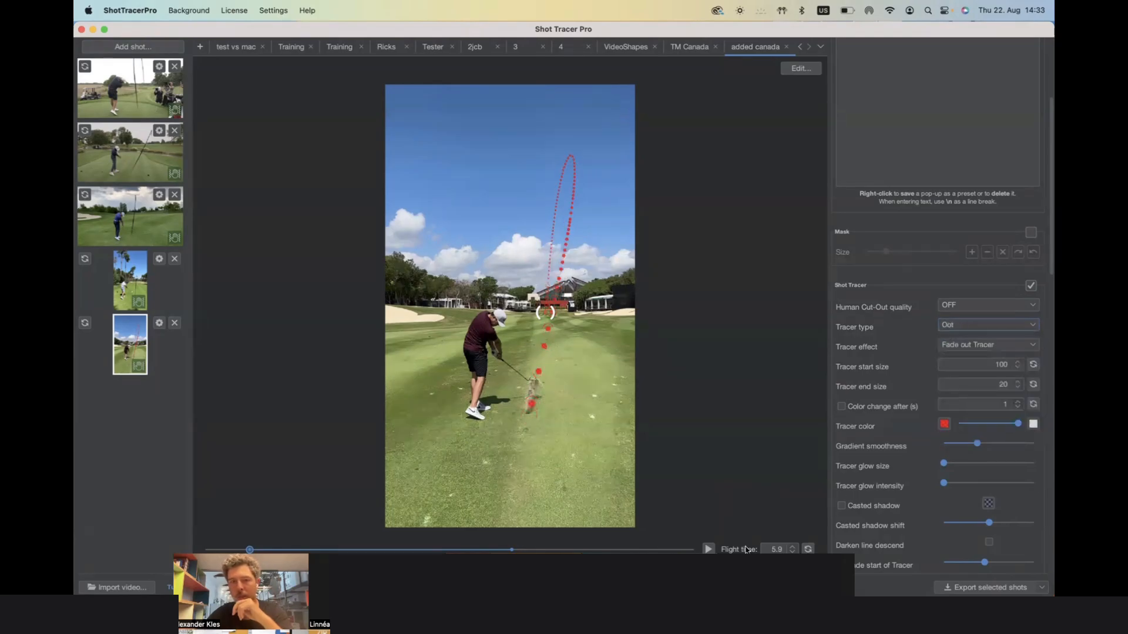
{"action": "left_click", "coordinate": [709, 549]}
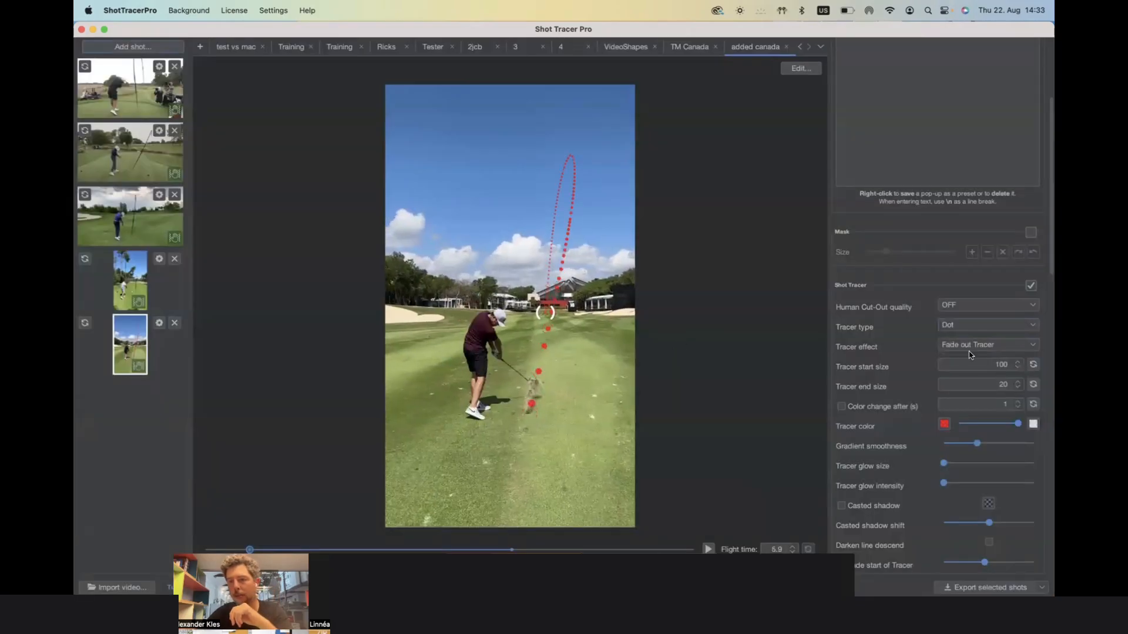
- Preview the shot with the Dot (full line) tracer type, then return the type to Rounded 2D
{"action": "left_click", "coordinate": [961, 324]}
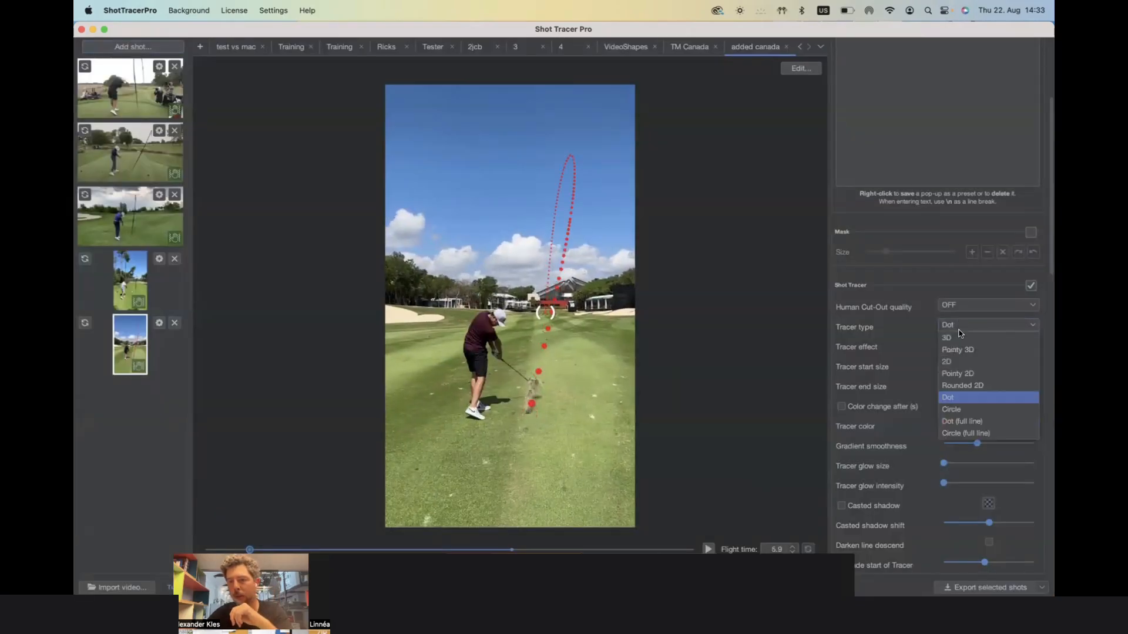
{"action": "left_click", "coordinate": [961, 421]}
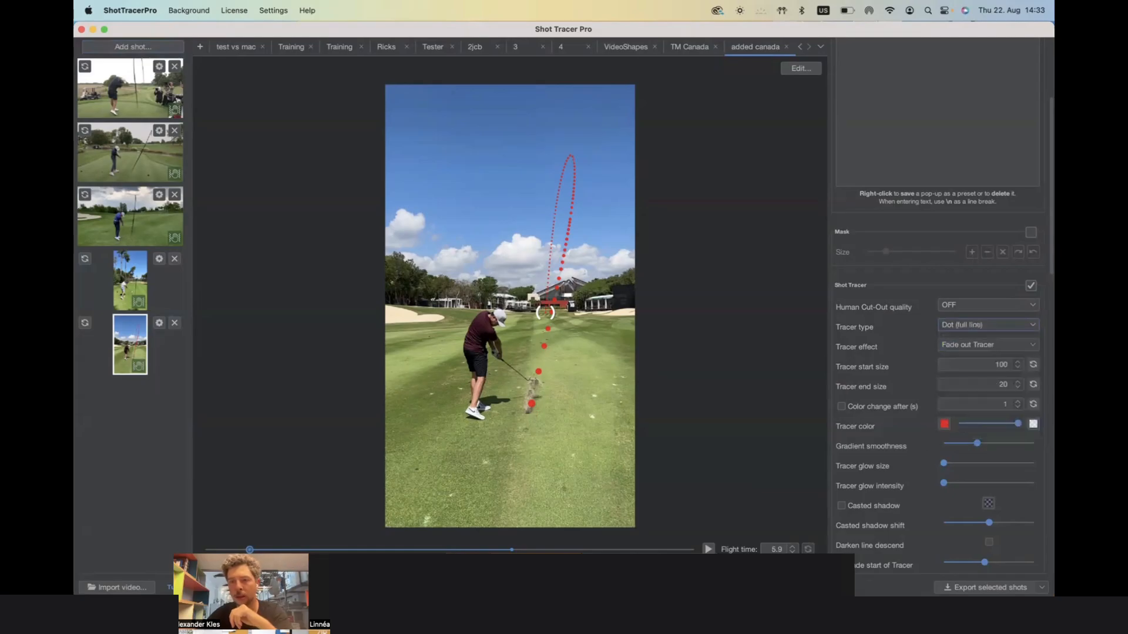
{"action": "left_click", "coordinate": [708, 549]}
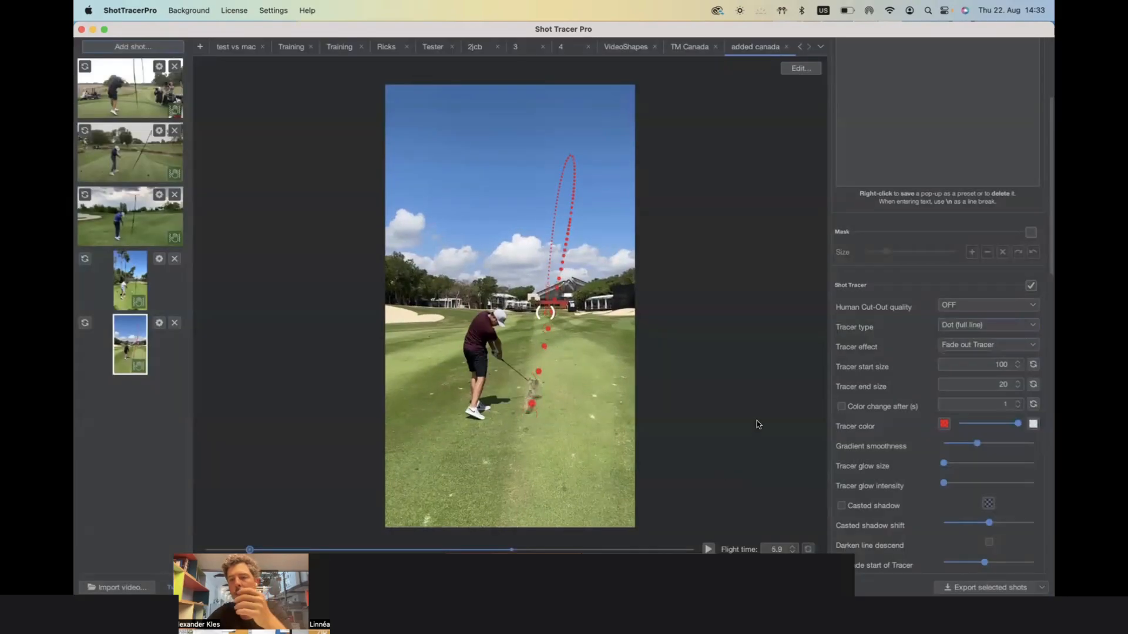
{"action": "left_click", "coordinate": [970, 324]}
{"action": "key", "text": "Up"}
{"action": "key", "text": "Up"}
{"action": "key", "text": "Up"}
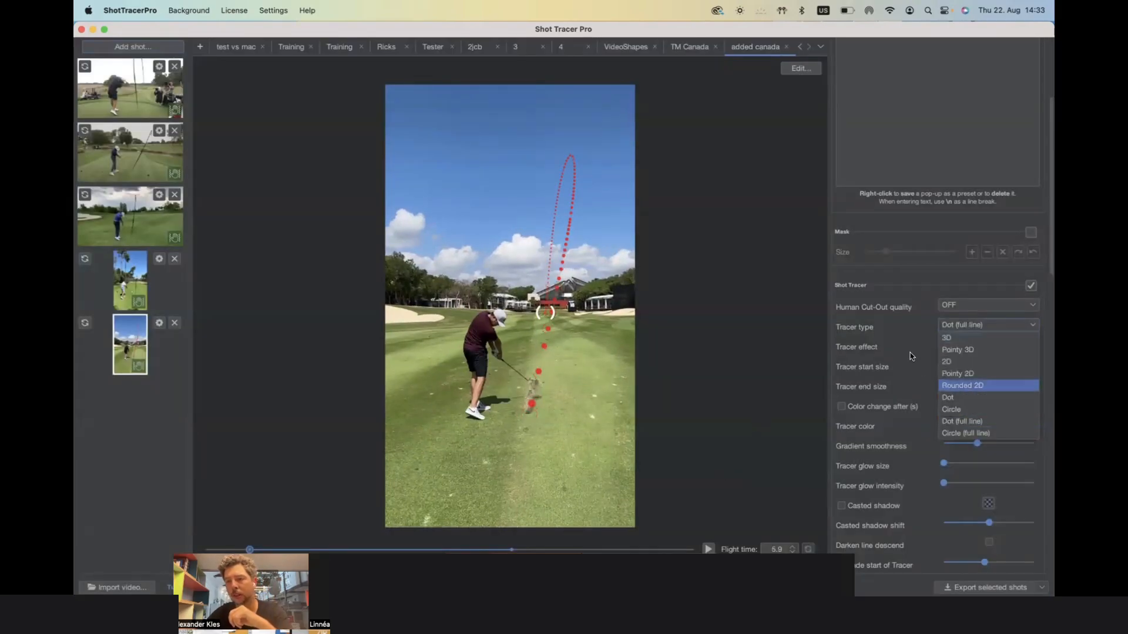
{"action": "left_click", "coordinate": [958, 386]}
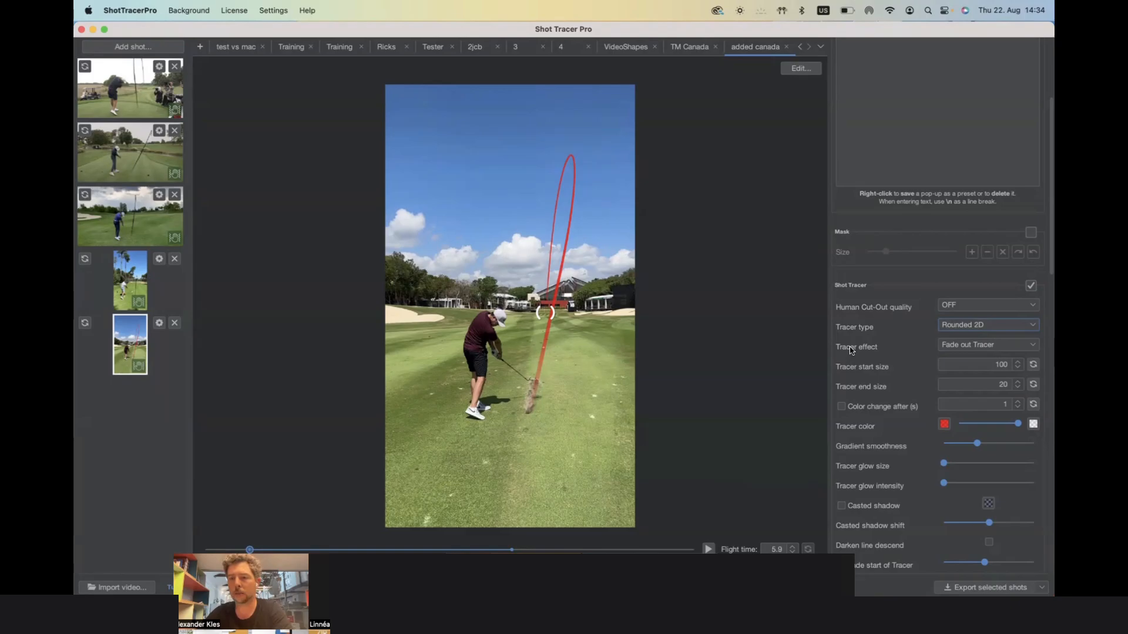
- Set the tracer effect to Fly out during flight and preview the shot
{"action": "left_click", "coordinate": [967, 344]}
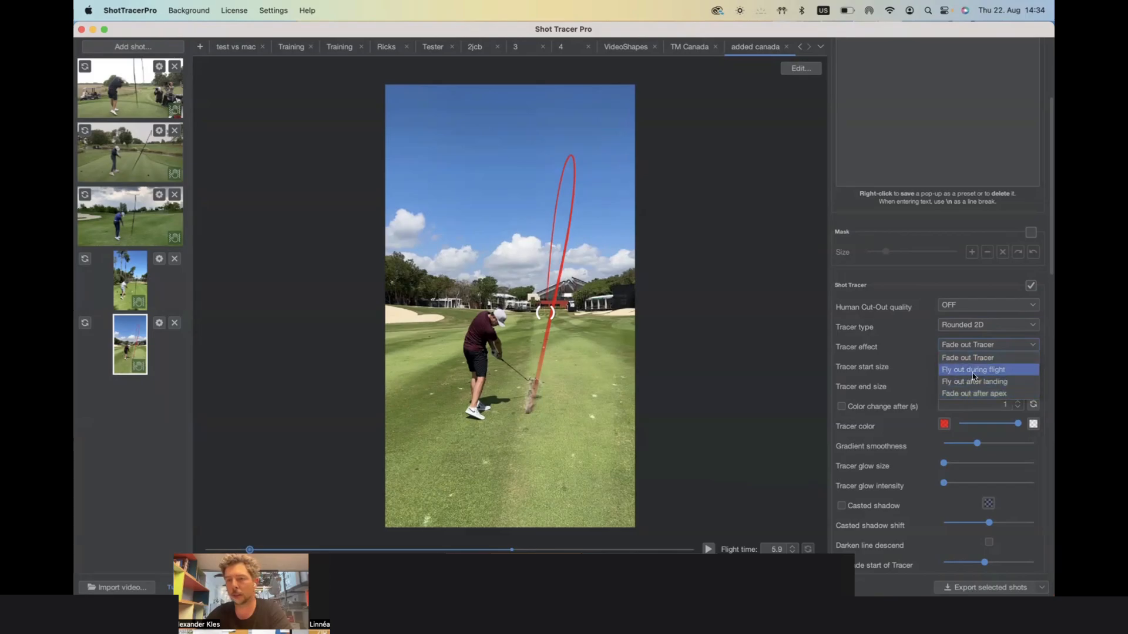
{"action": "left_click", "coordinate": [970, 370]}
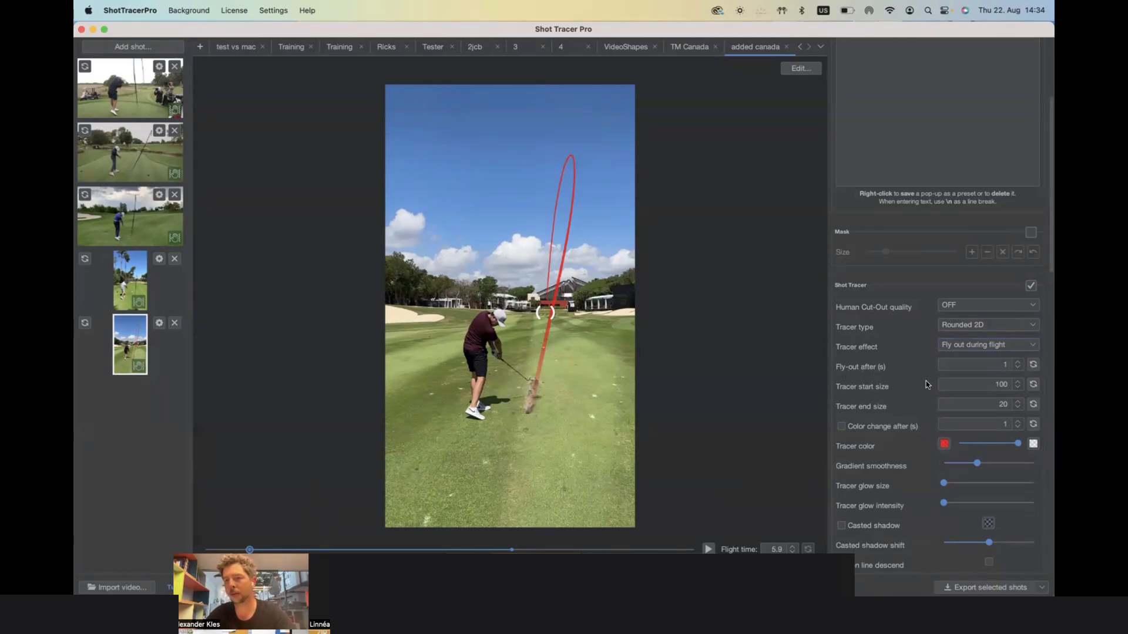
{"action": "left_click", "coordinate": [708, 550]}
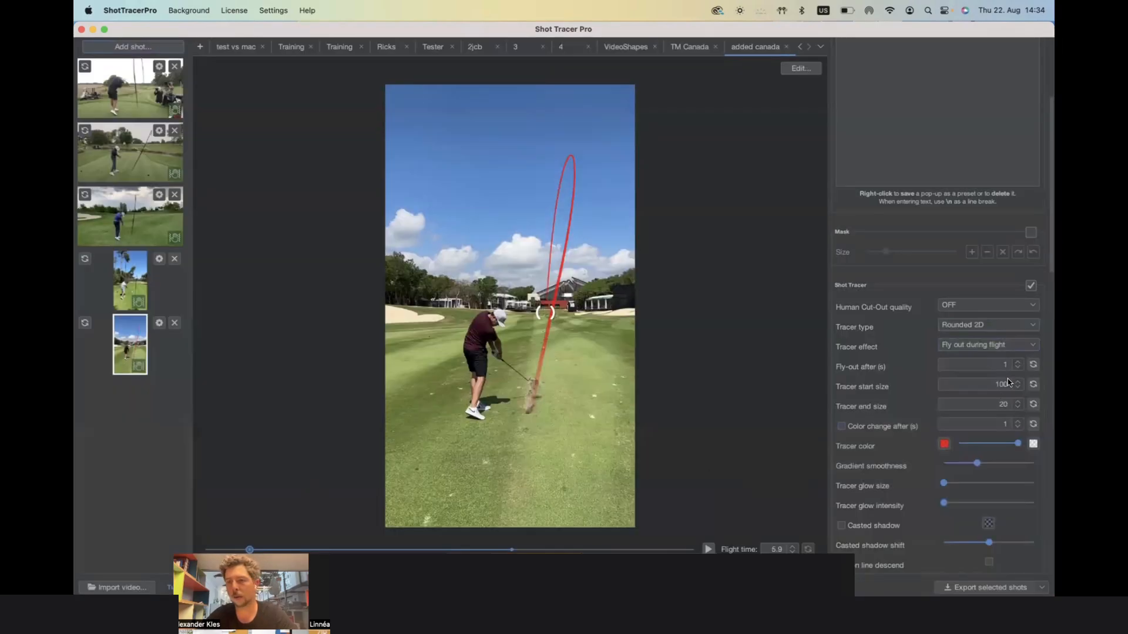
- Preview the shot with a fly-out time of 0.2 s, then set the fly-out time to 5.9 s
{"action": "left_click_drag", "start_coordinate": [1002, 364], "coordinate": [993, 367]}
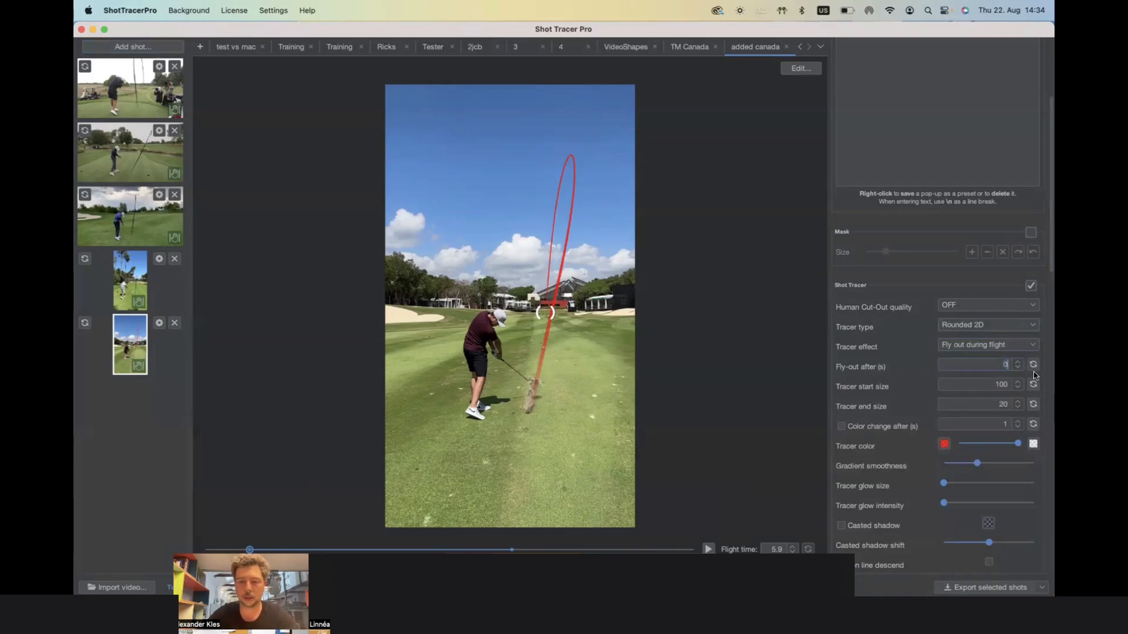
{"action": "type", "text": "0.2"}
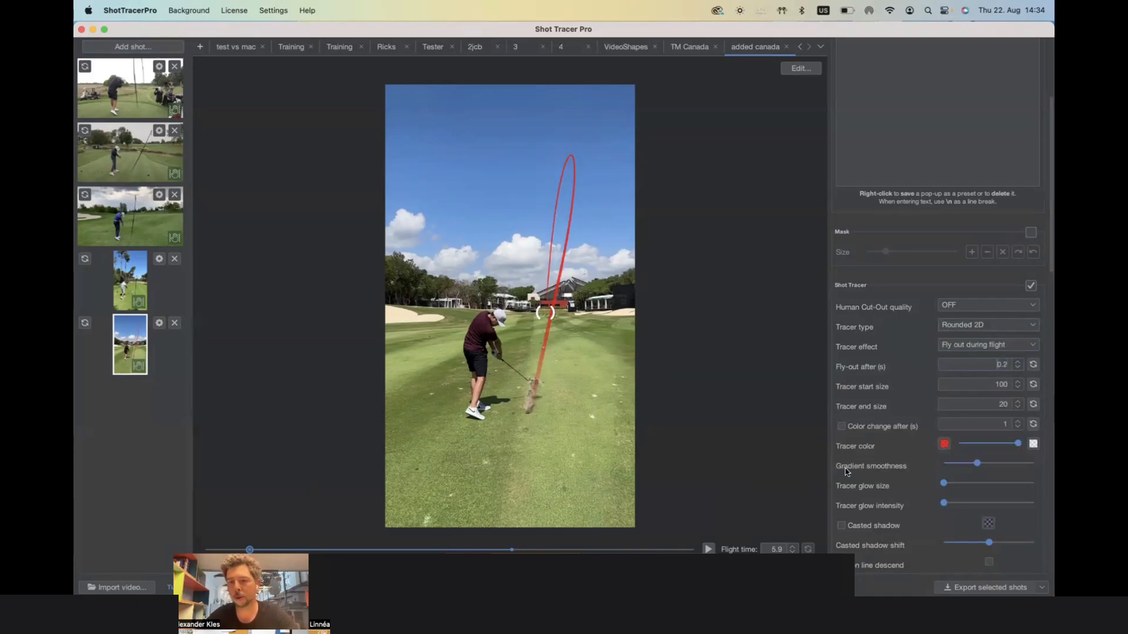
{"action": "left_click", "coordinate": [708, 548]}
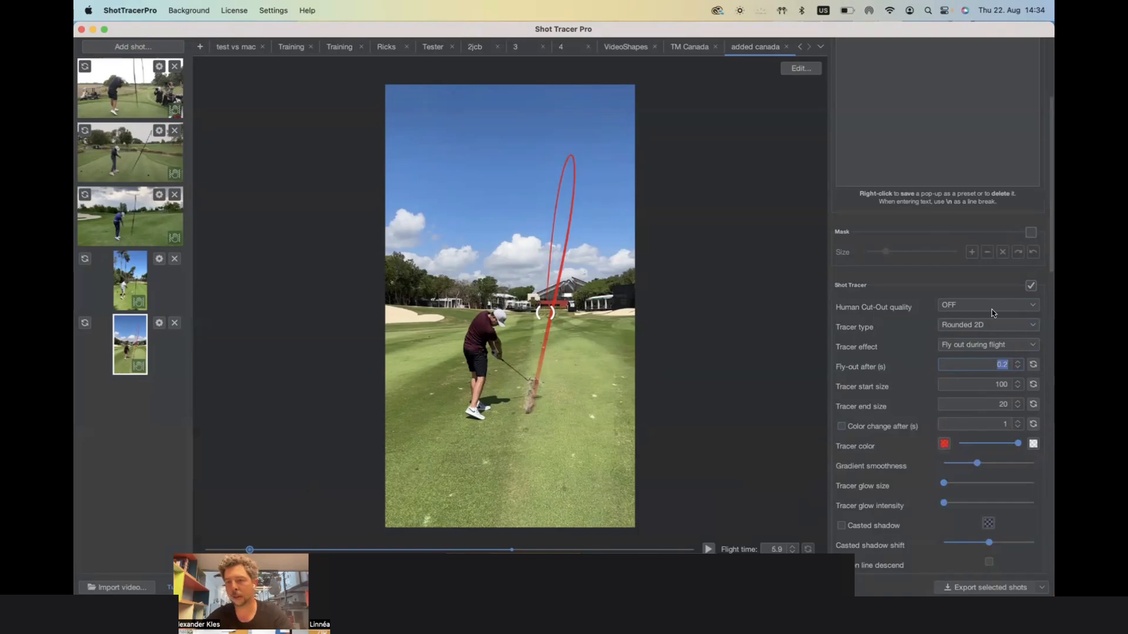
{"action": "type", "text": "5.9"}
{"action": "key", "text": "Return"}
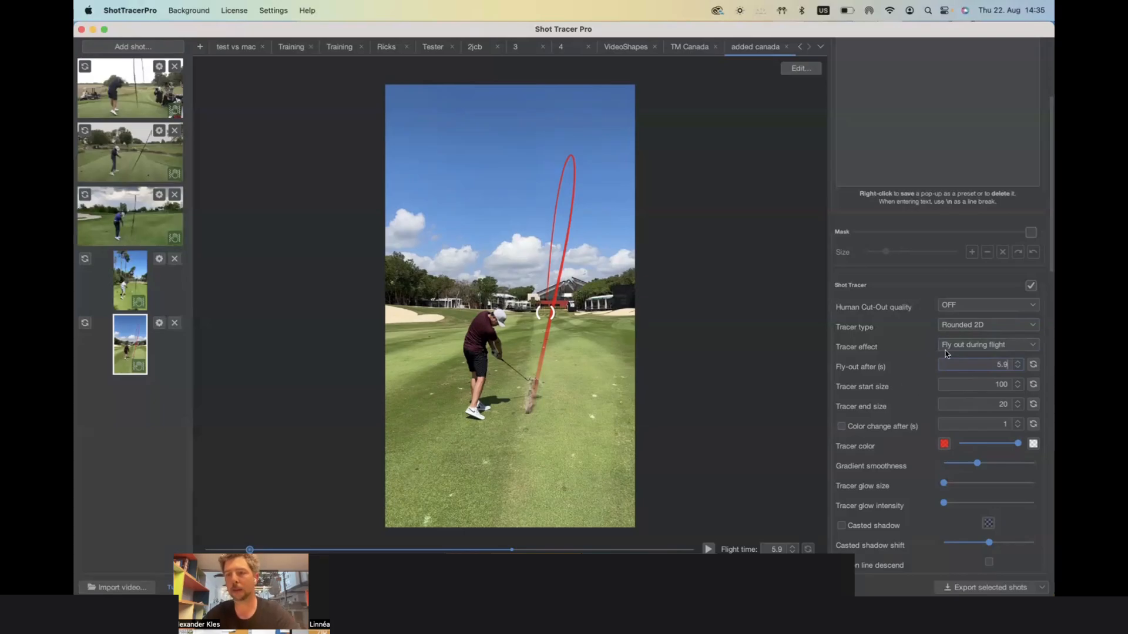
- Try the Fly out after landing tracer effect, then set the effect to Fade out after apex
{"action": "left_click", "coordinate": [962, 346]}
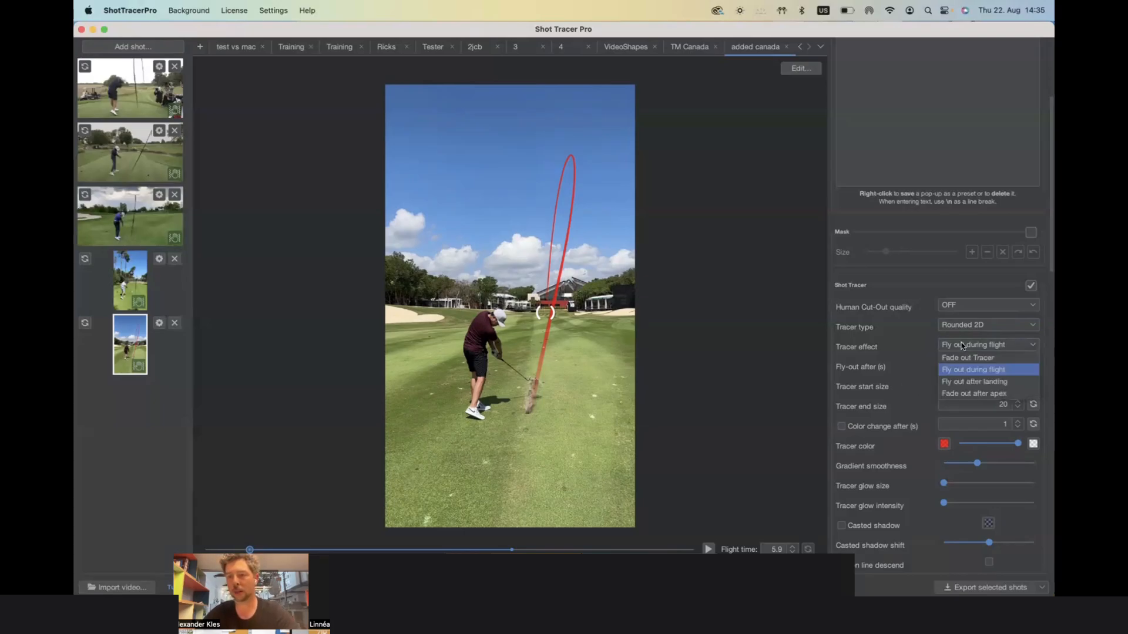
{"action": "left_click", "coordinate": [961, 382]}
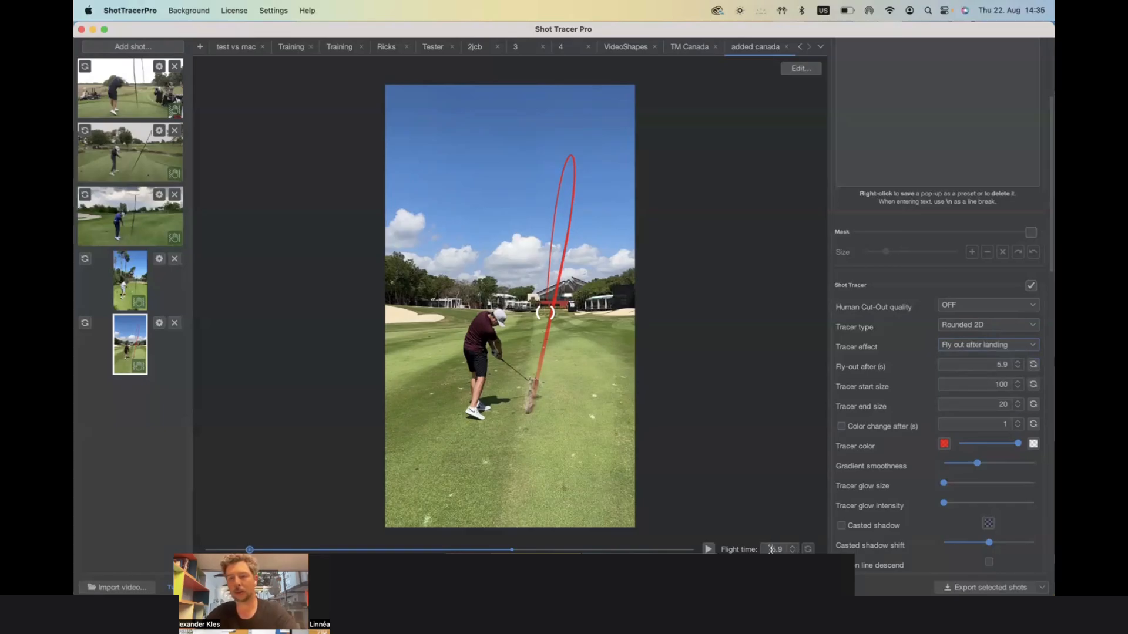
{"action": "left_click", "coordinate": [989, 348]}
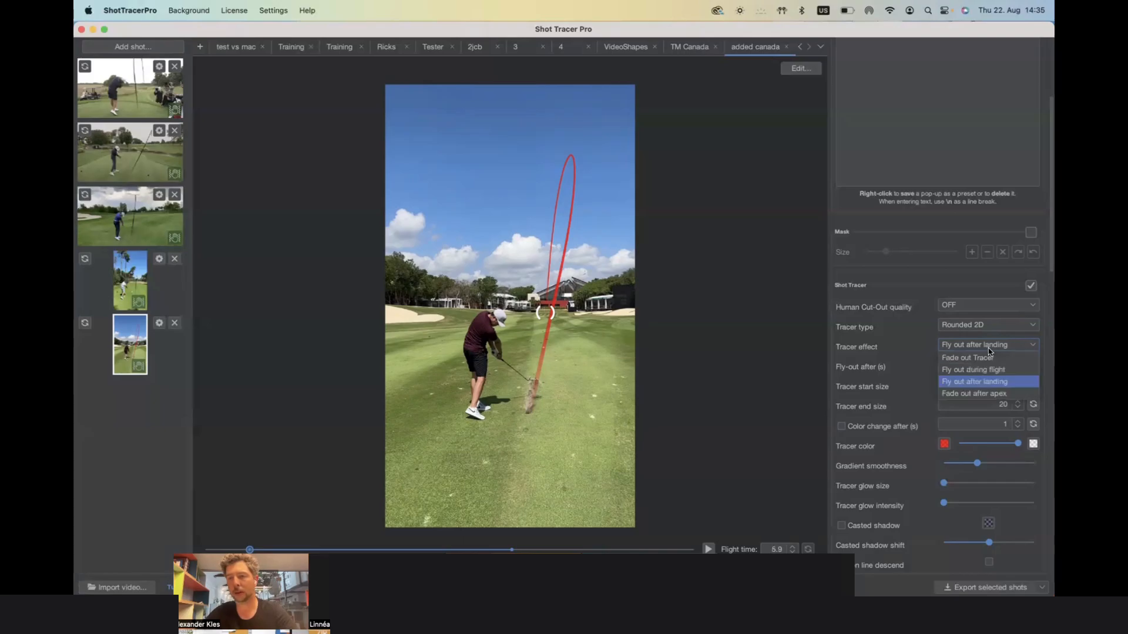
{"action": "left_click", "coordinate": [970, 395]}
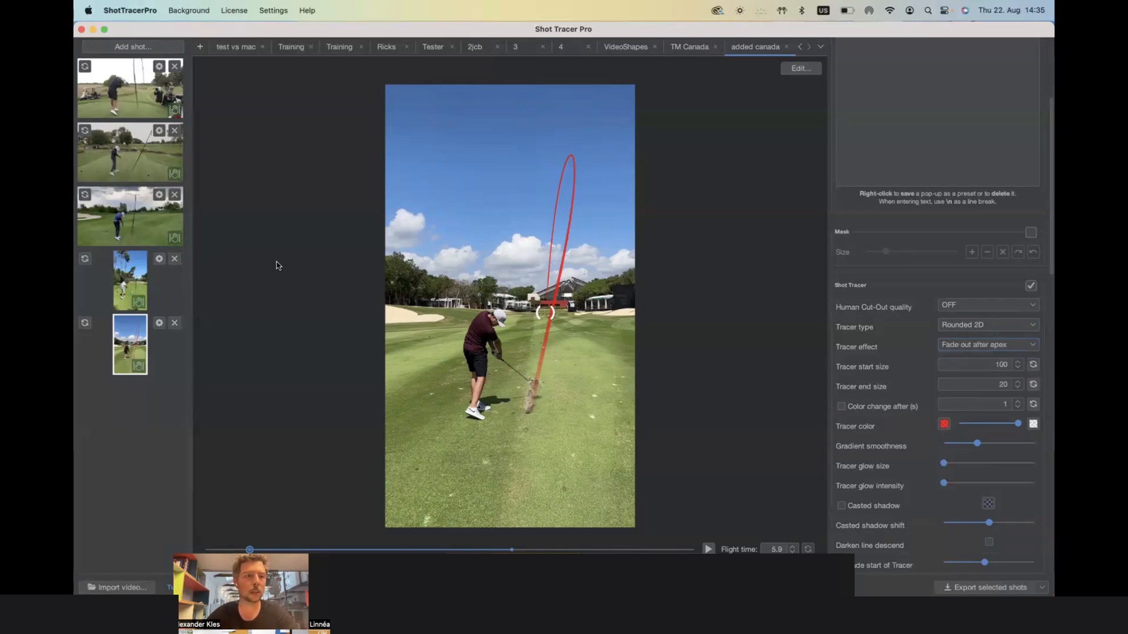
- Select the third shot, change its black tracer to fully opaque red, and preview the flight
{"action": "left_click", "coordinate": [157, 220]}
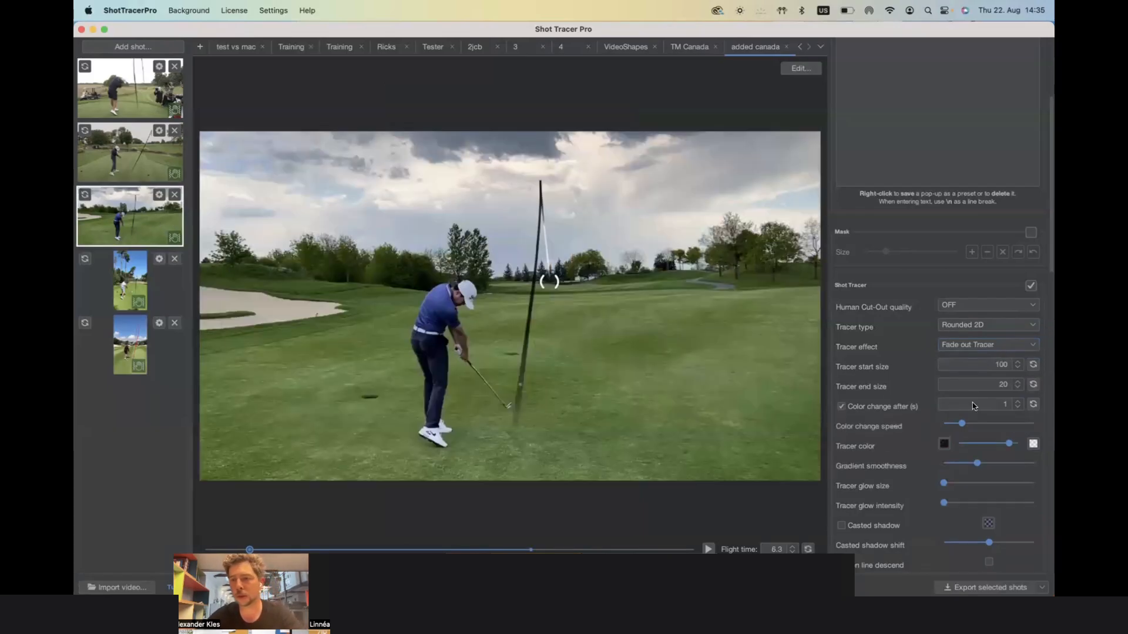
{"action": "left_click", "coordinate": [943, 445]}
{"action": "left_click", "coordinate": [519, 223]}
{"action": "left_click", "coordinate": [432, 315]}
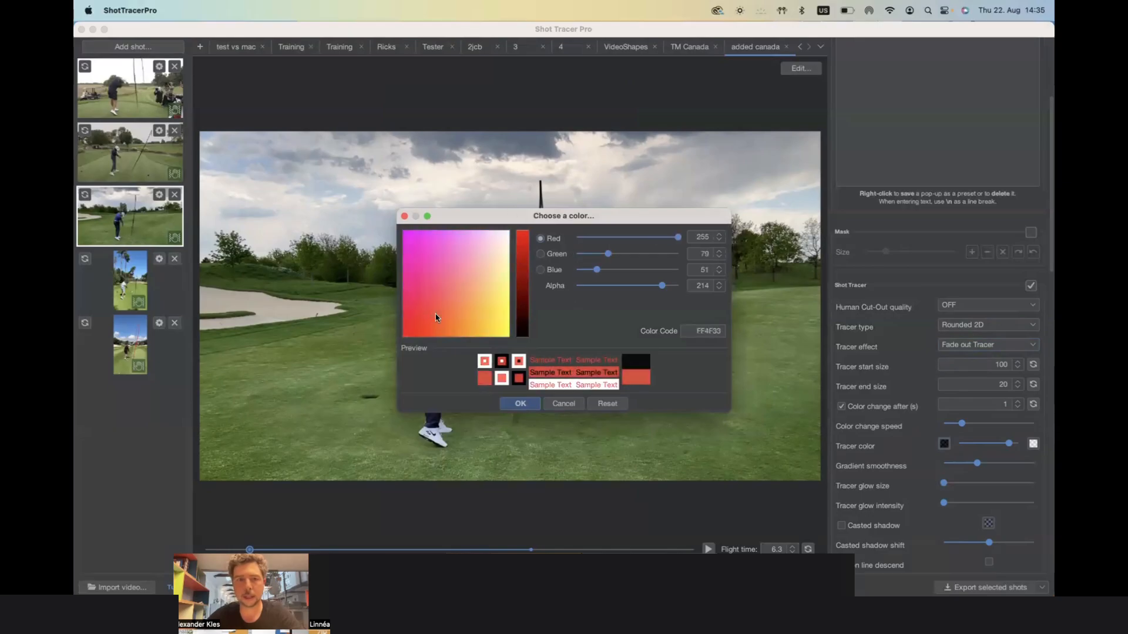
{"action": "left_click", "coordinate": [517, 403]}
{"action": "left_click_drag", "start_coordinate": [1009, 443], "coordinate": [1018, 443]}
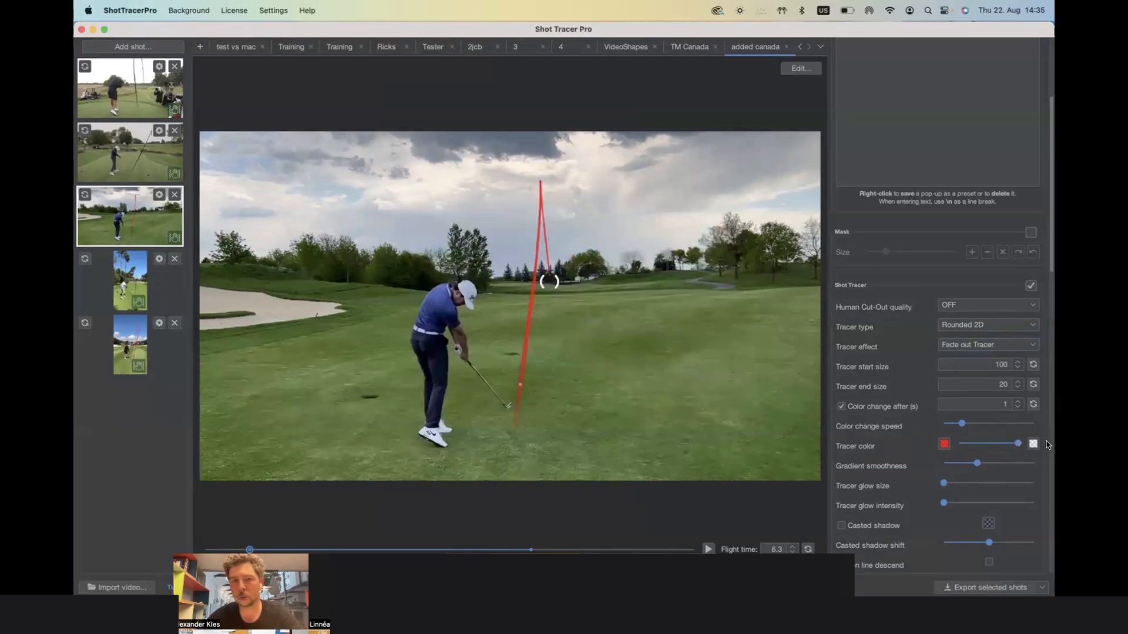
{"action": "left_click", "coordinate": [709, 549]}
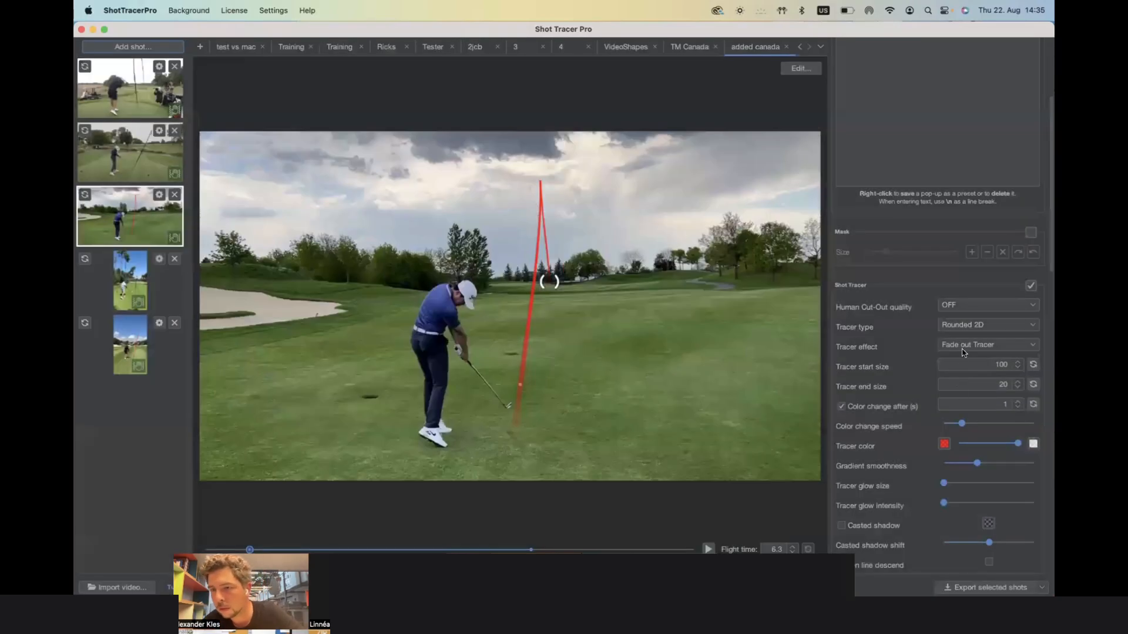
- Preview the third shot with the Fade out after apex effect, then return it to Fade out Tracer
{"action": "left_click", "coordinate": [966, 345]}
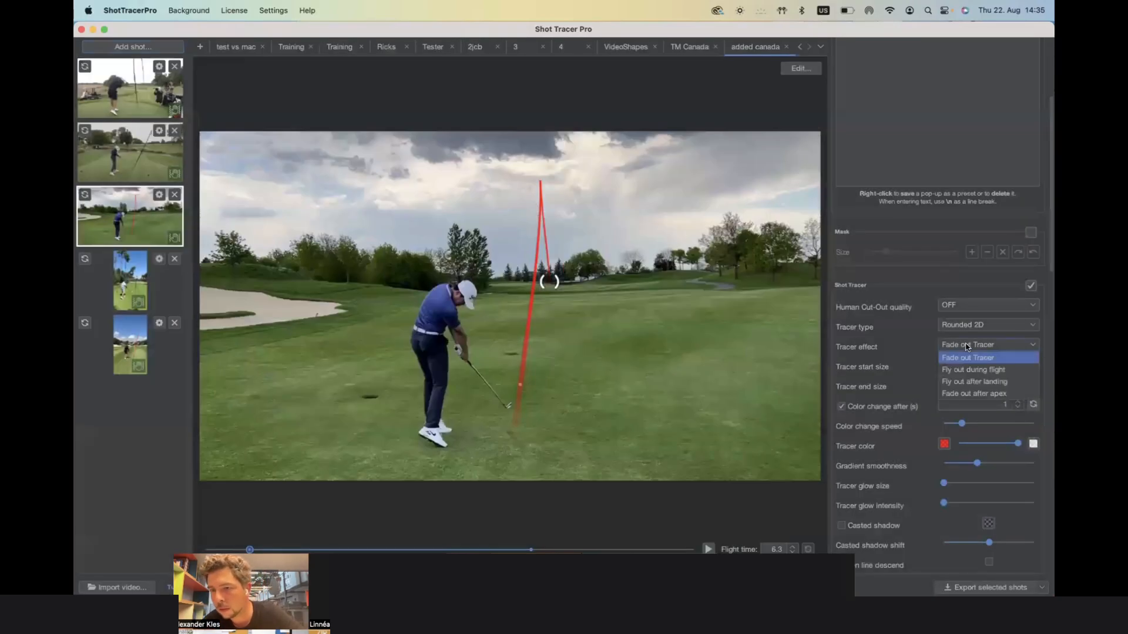
{"action": "left_click", "coordinate": [965, 393]}
{"action": "left_click", "coordinate": [708, 549]}
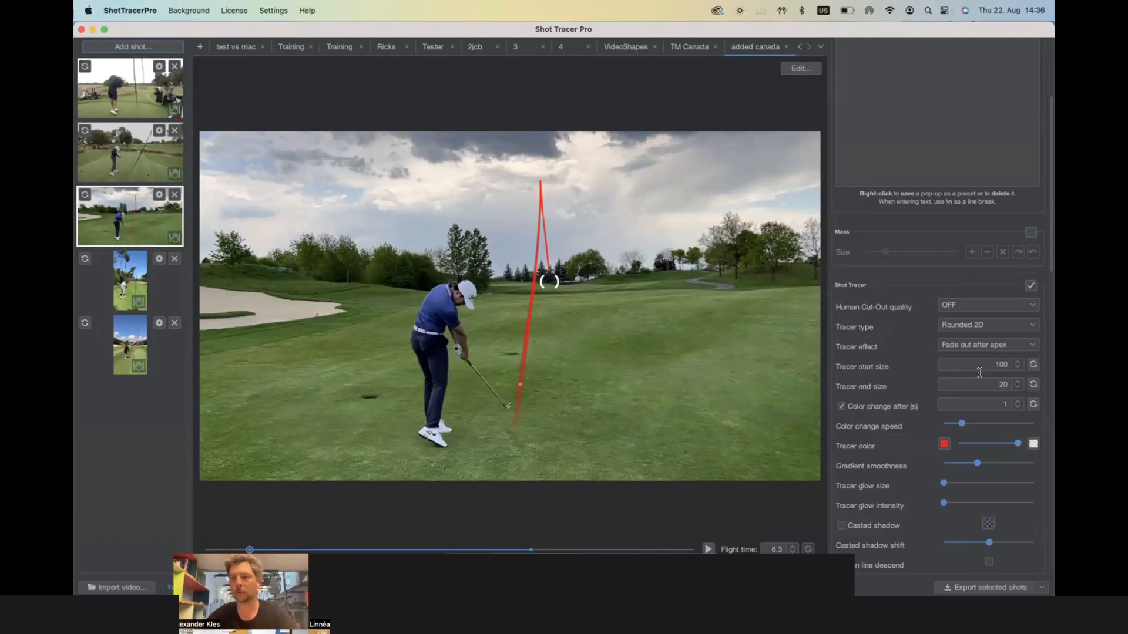
{"action": "left_click", "coordinate": [990, 344]}
{"action": "left_click", "coordinate": [970, 359]}
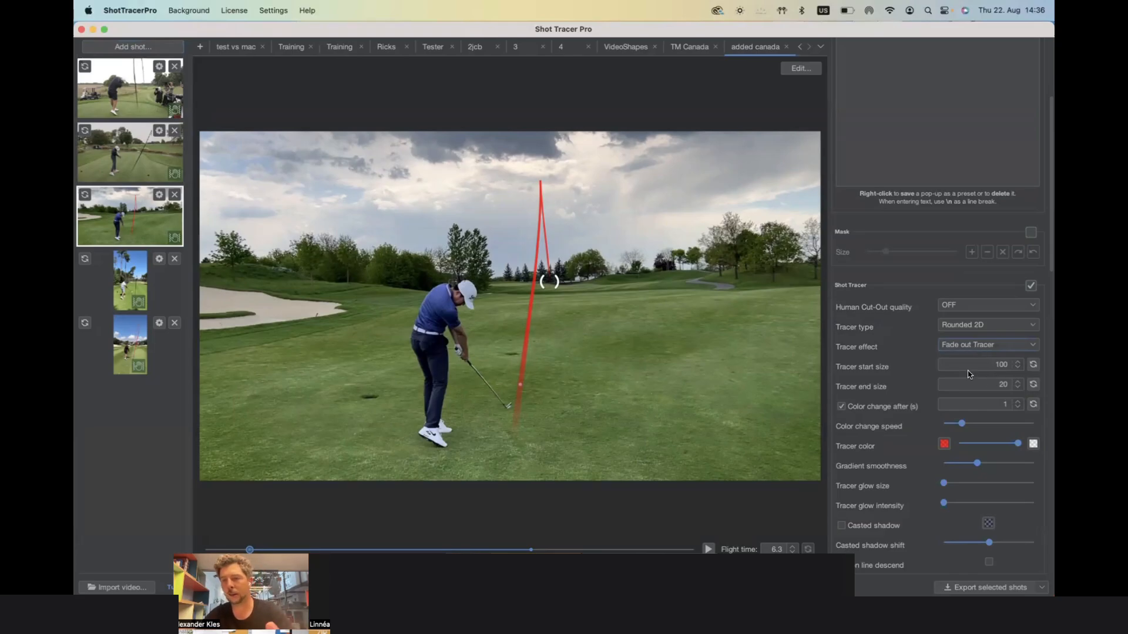
- Set the third shot's tracer start size to 200 and end size to 4, and turn off its timed color change
{"action": "scroll", "coordinate": [968, 393], "scroll_direction": "down", "scroll_amount": 3}
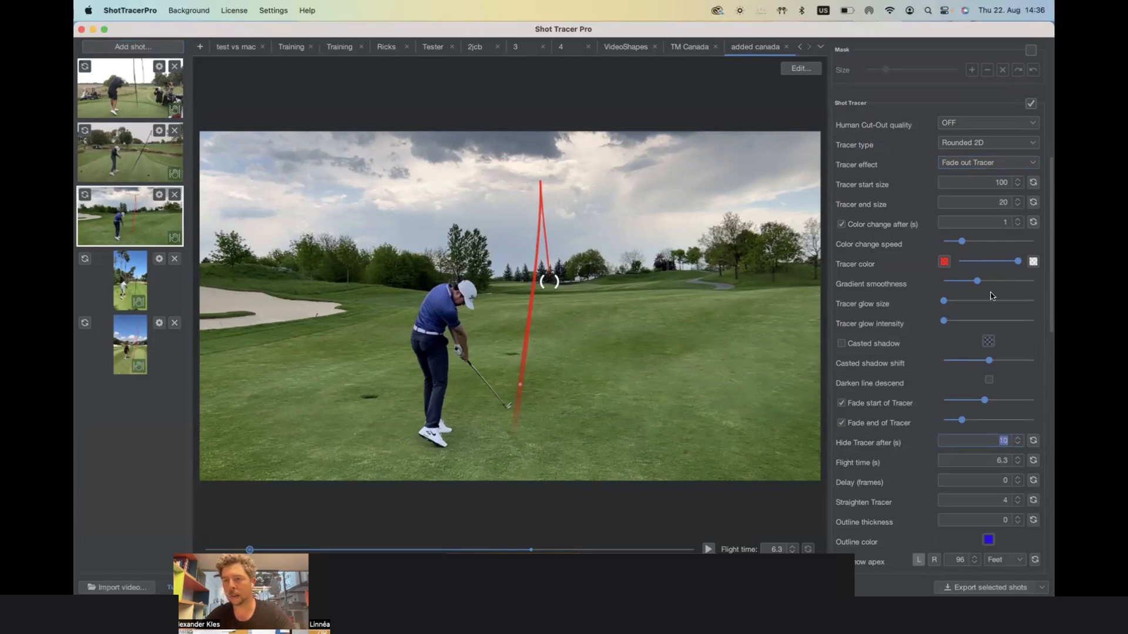
{"action": "scroll", "coordinate": [992, 296], "scroll_direction": "up", "scroll_amount": 2}
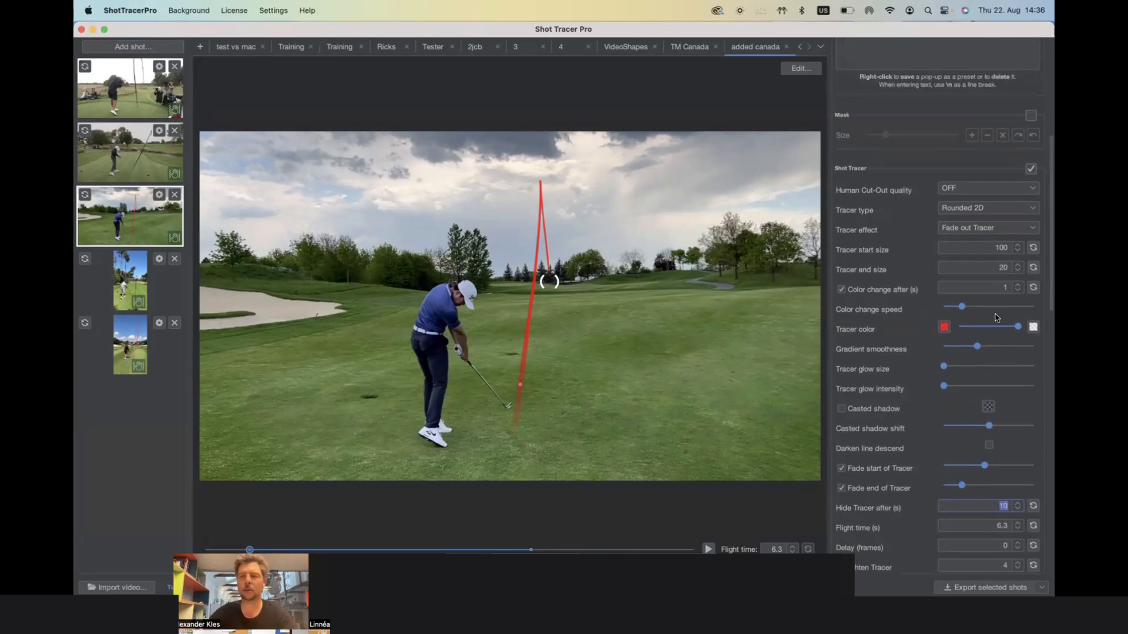
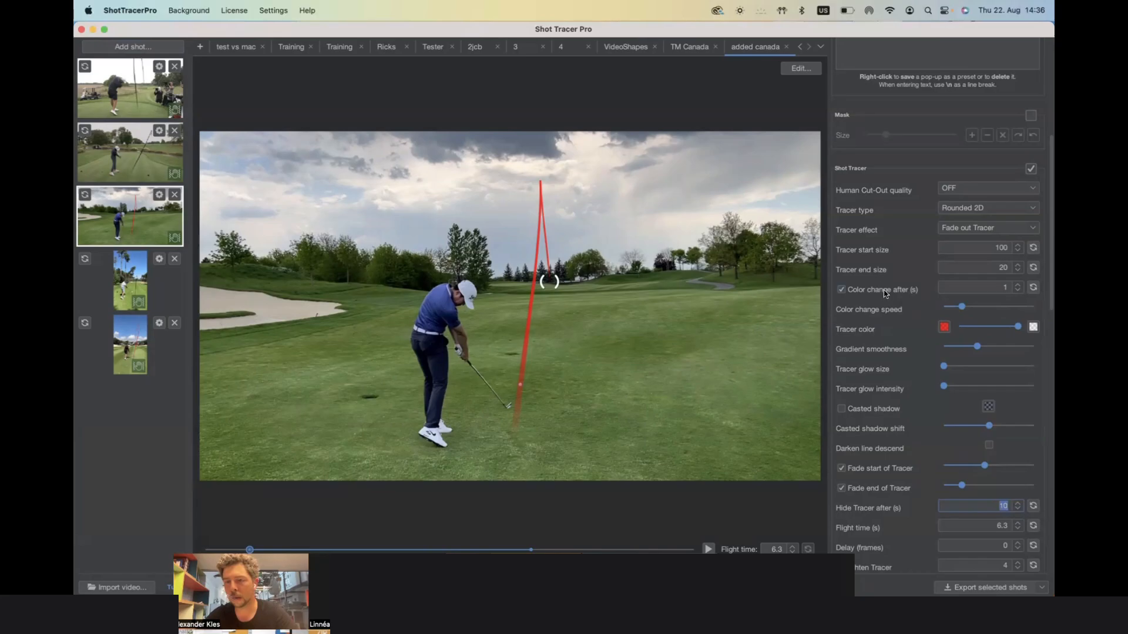
{"action": "double_click", "coordinate": [994, 251]}
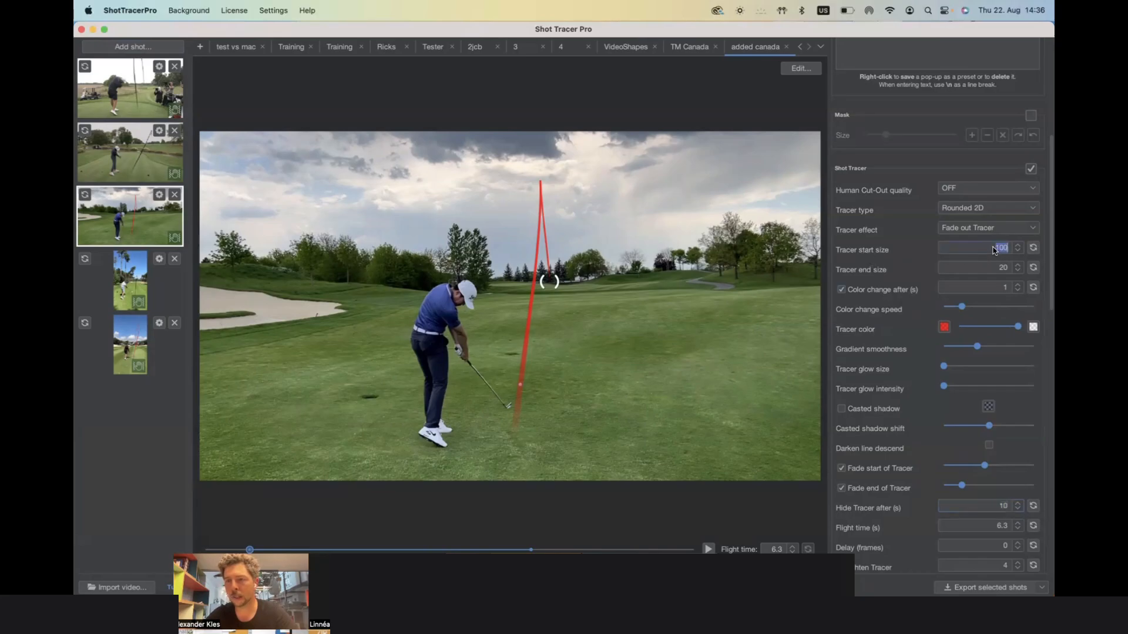
{"action": "type", "text": "2"}
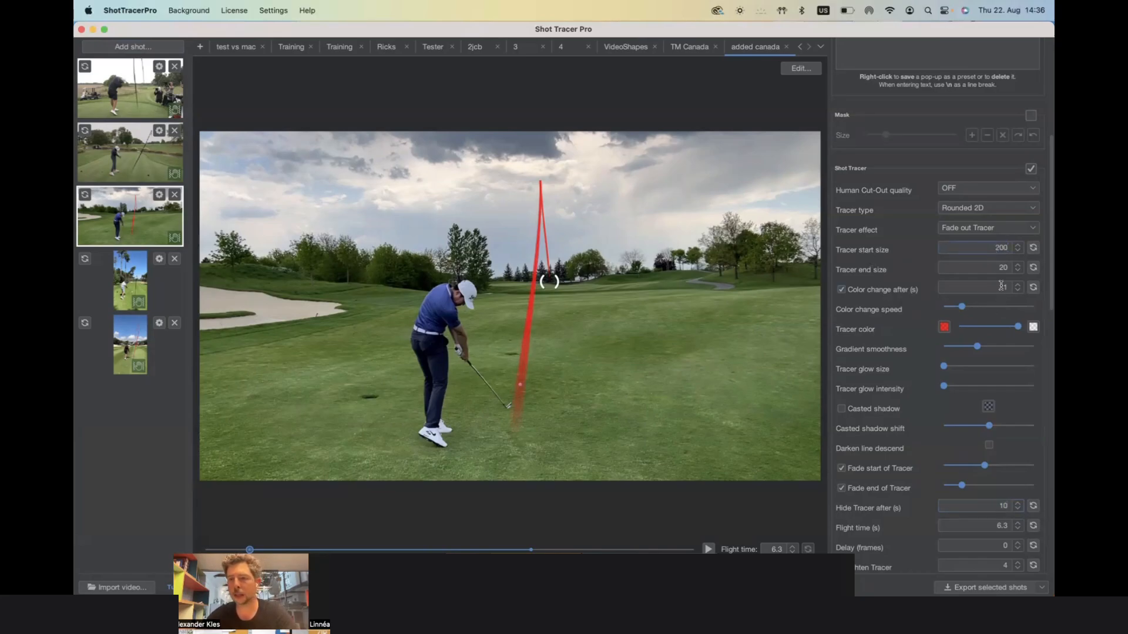
{"action": "type", "text": "4"}
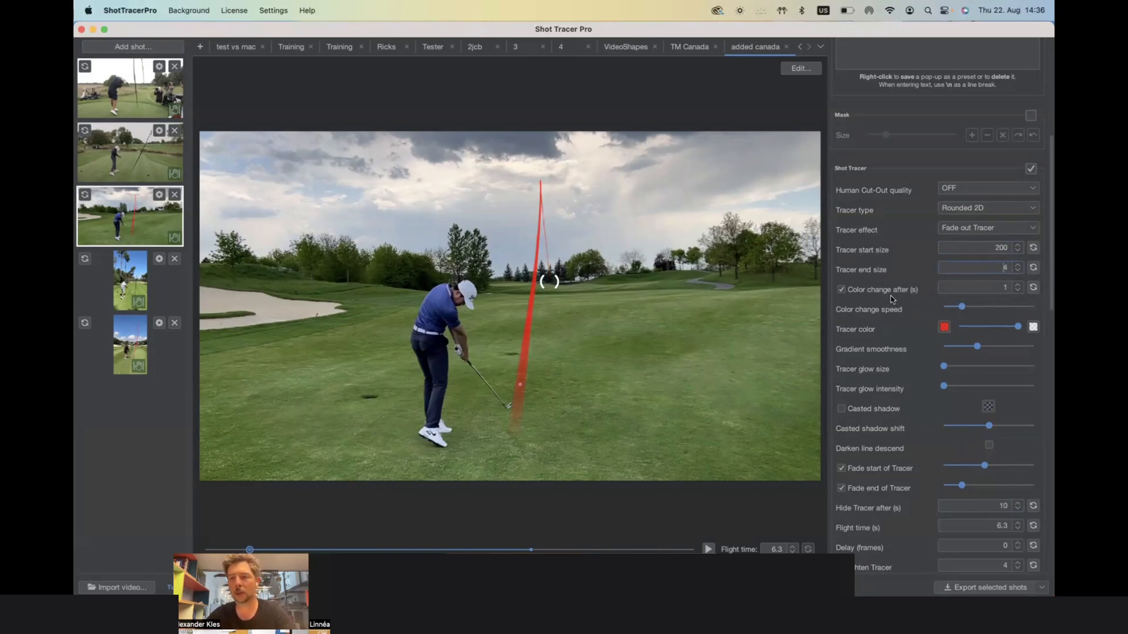
{"action": "left_click", "coordinate": [843, 290]}
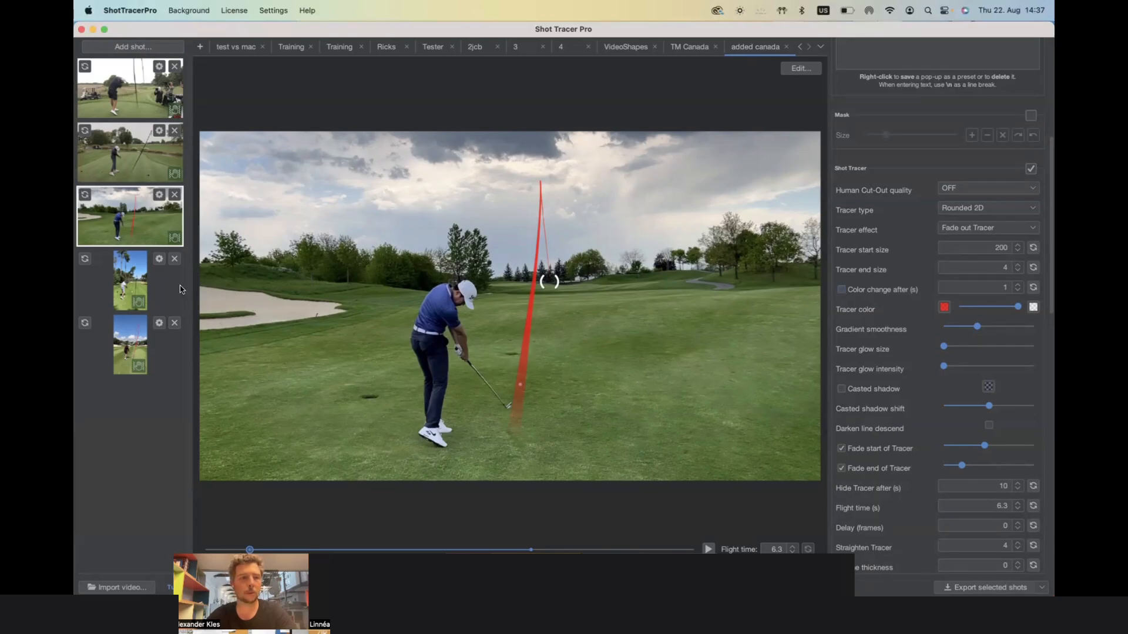
- Select the fourth shot and set its tracer's start color to turquoise and its end color to red
{"action": "left_click", "coordinate": [141, 285]}
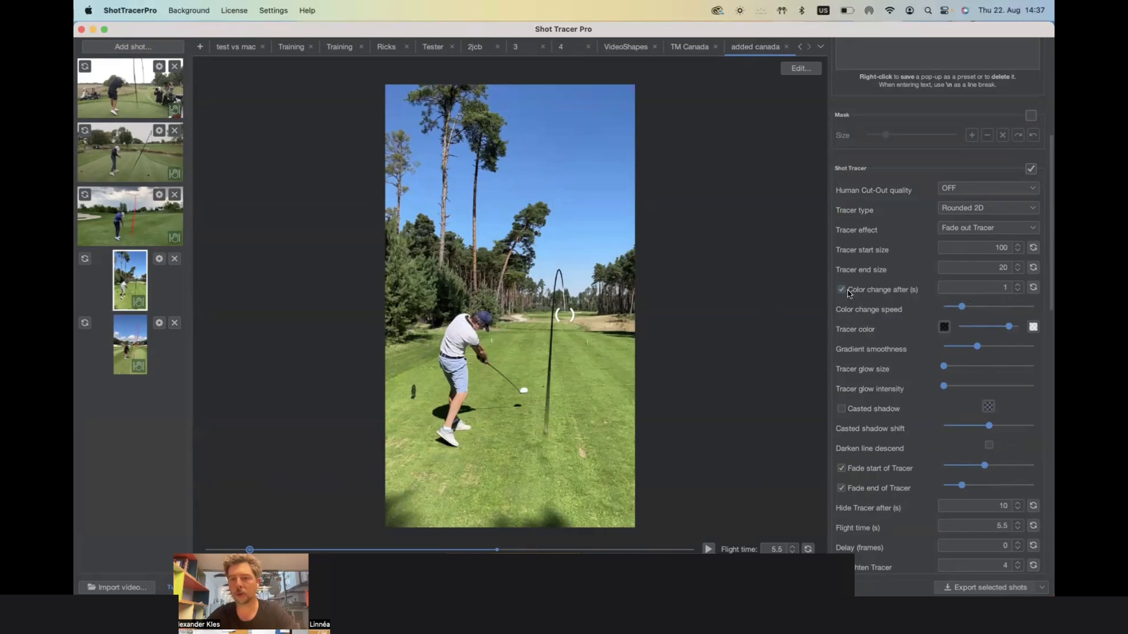
{"action": "left_click", "coordinate": [945, 327]}
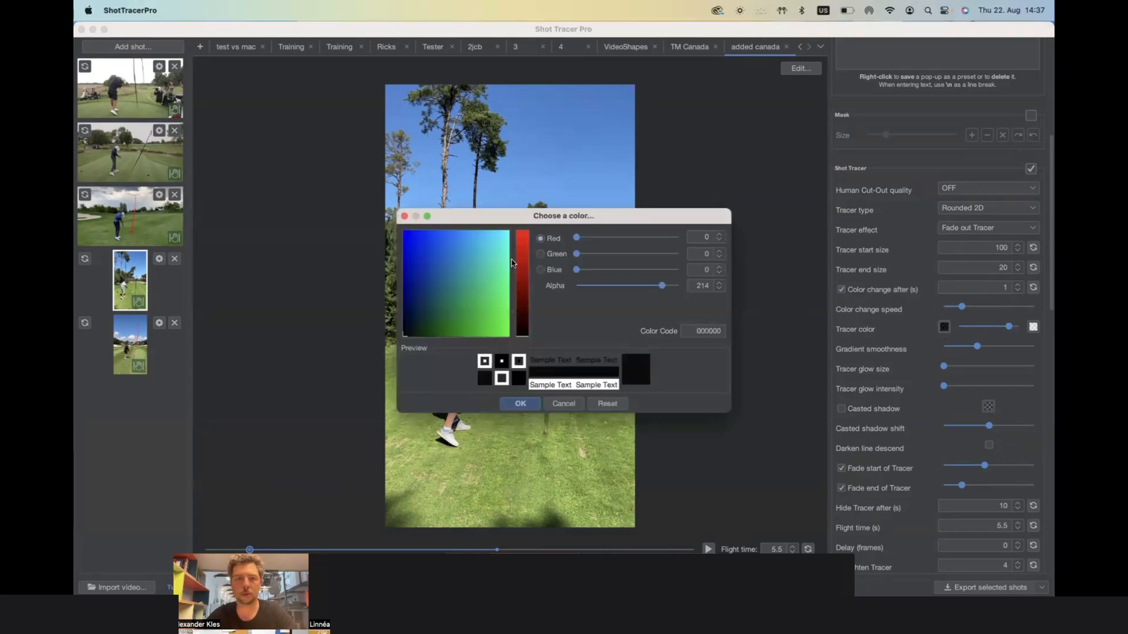
{"action": "left_click_drag", "start_coordinate": [493, 246], "coordinate": [689, 101]}
{"action": "key", "text": "Return"}
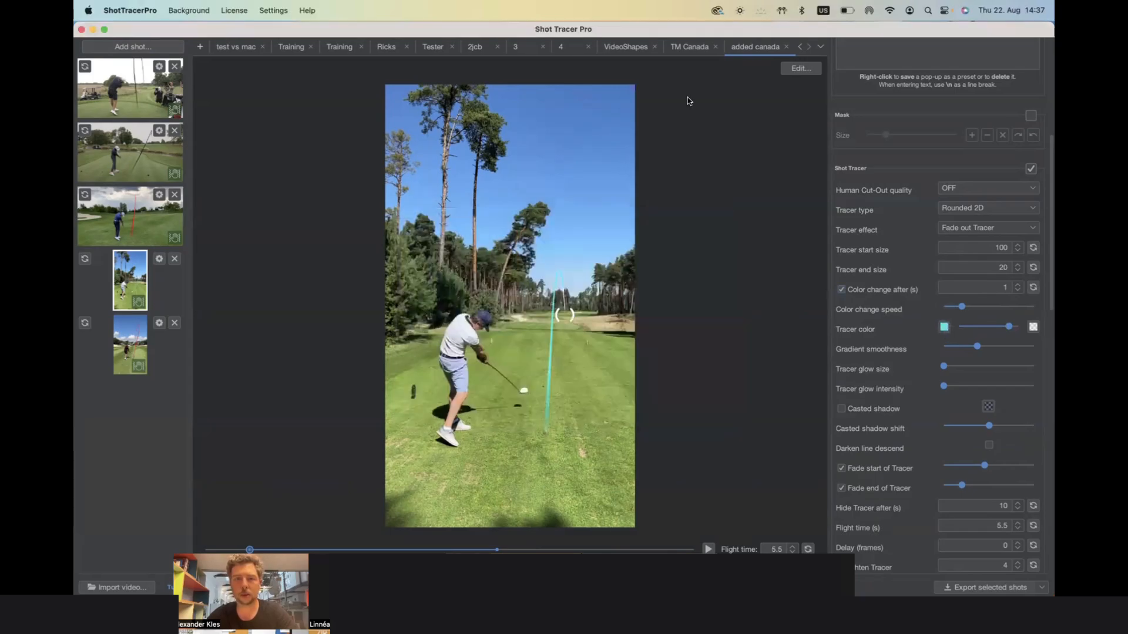
{"action": "left_click", "coordinate": [1033, 328]}
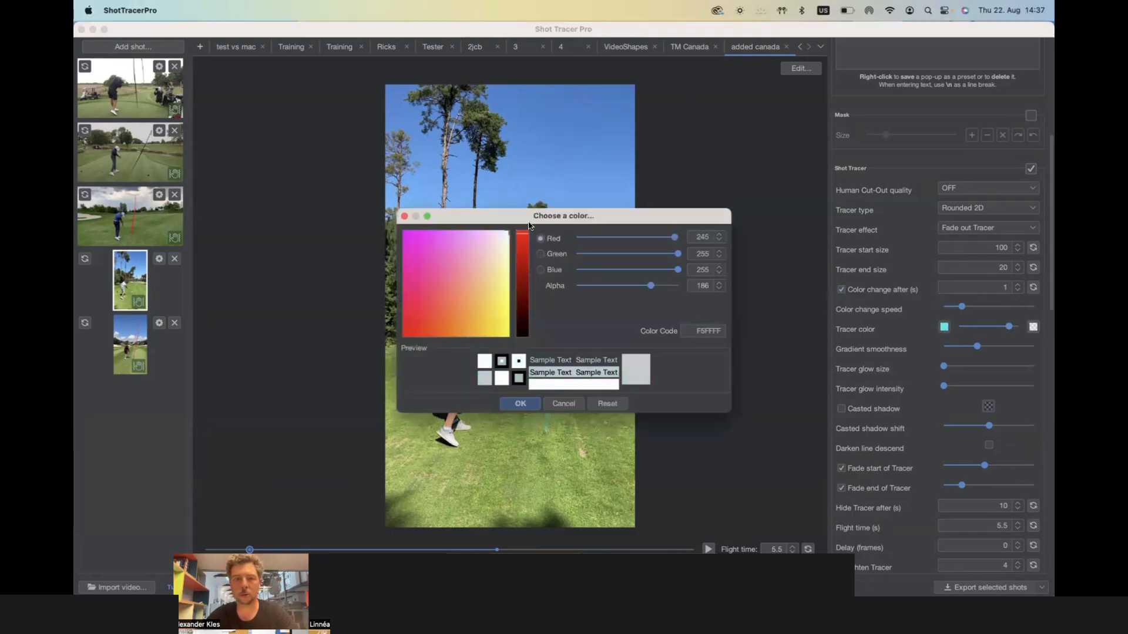
{"action": "left_click", "coordinate": [456, 297]}
{"action": "key", "text": "Return"}
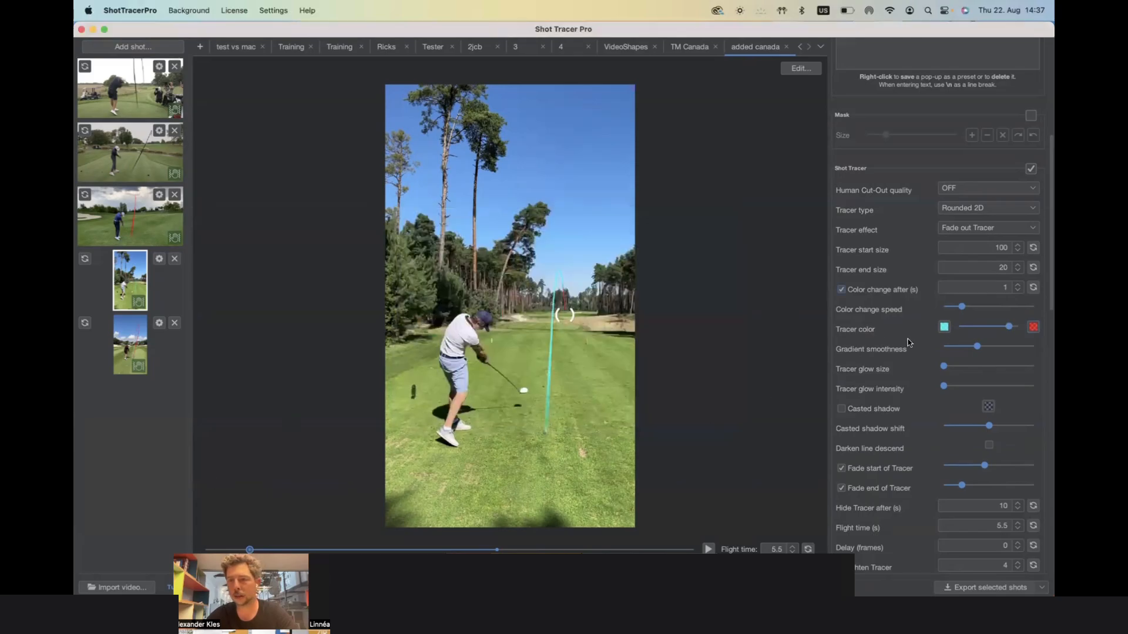
- Change the tracer's start color to blue, shift the color balance so blue covers the whole line, and preview the flight
{"action": "left_click", "coordinate": [944, 327]}
{"action": "left_click_drag", "start_coordinate": [466, 255], "coordinate": [297, 151]}
{"action": "key", "text": "Return"}
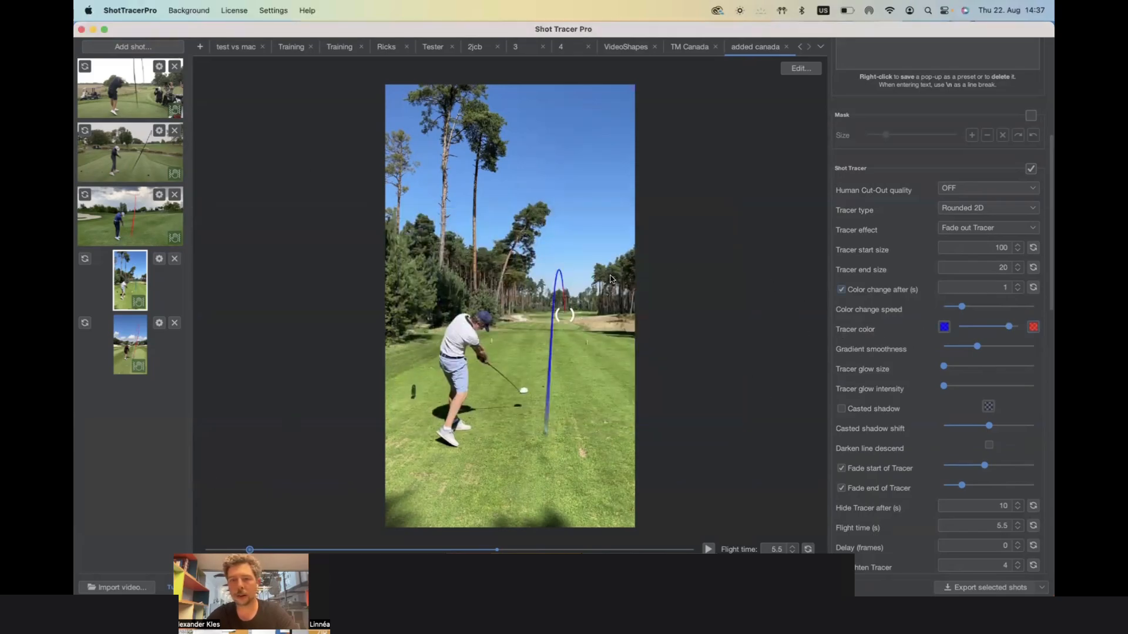
{"action": "mouse_move", "coordinate": [1009, 330]}
{"action": "left_mouse_down"}
{"action": "mouse_move", "coordinate": [959, 332]}
{"action": "mouse_move", "coordinate": [1021, 330]}
{"action": "left_mouse_up"}
{"action": "left_click", "coordinate": [708, 549]}
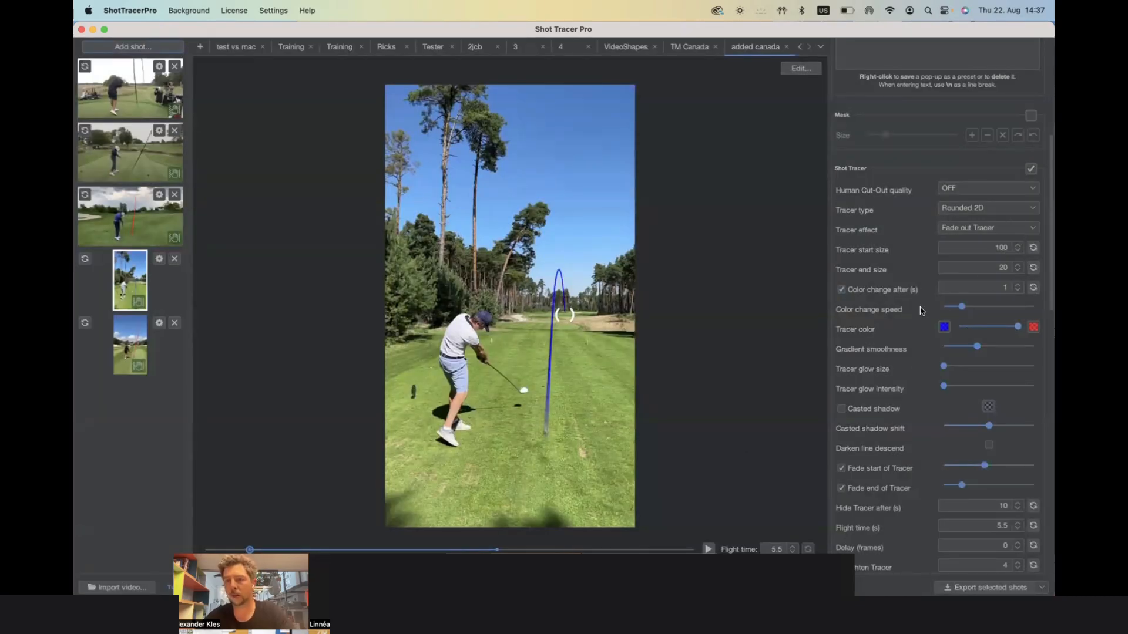
- Try a tracer start size of 20 on the fourth shot, then set it to 200
{"action": "double_click", "coordinate": [992, 247]}
{"action": "type", "text": "20"}
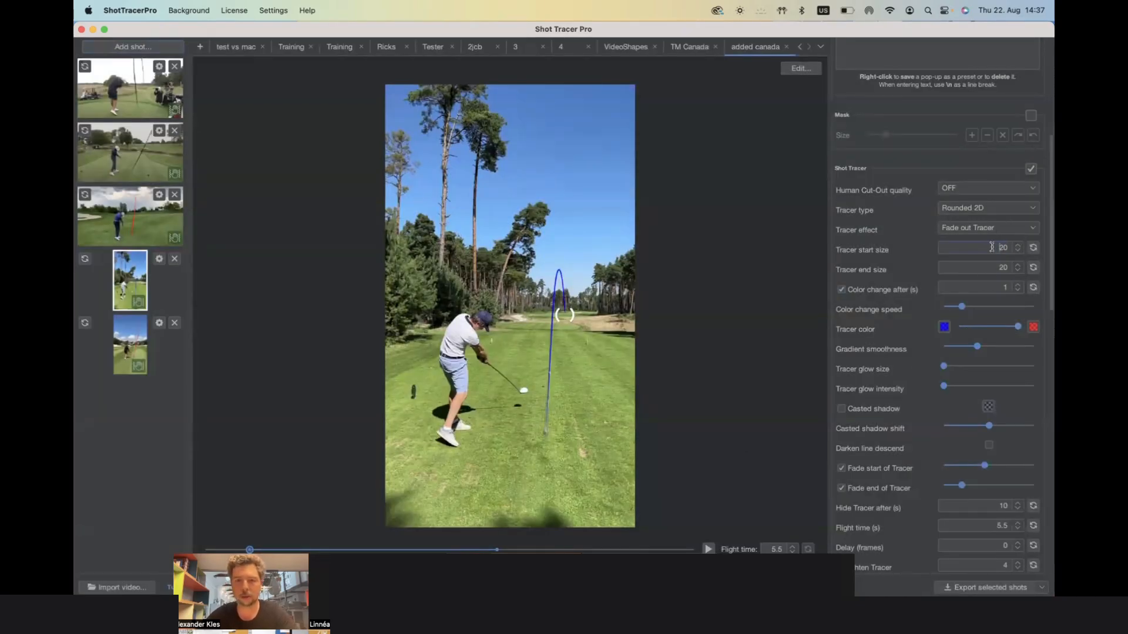
{"action": "key", "text": "Return"}
{"action": "type", "text": "200"}
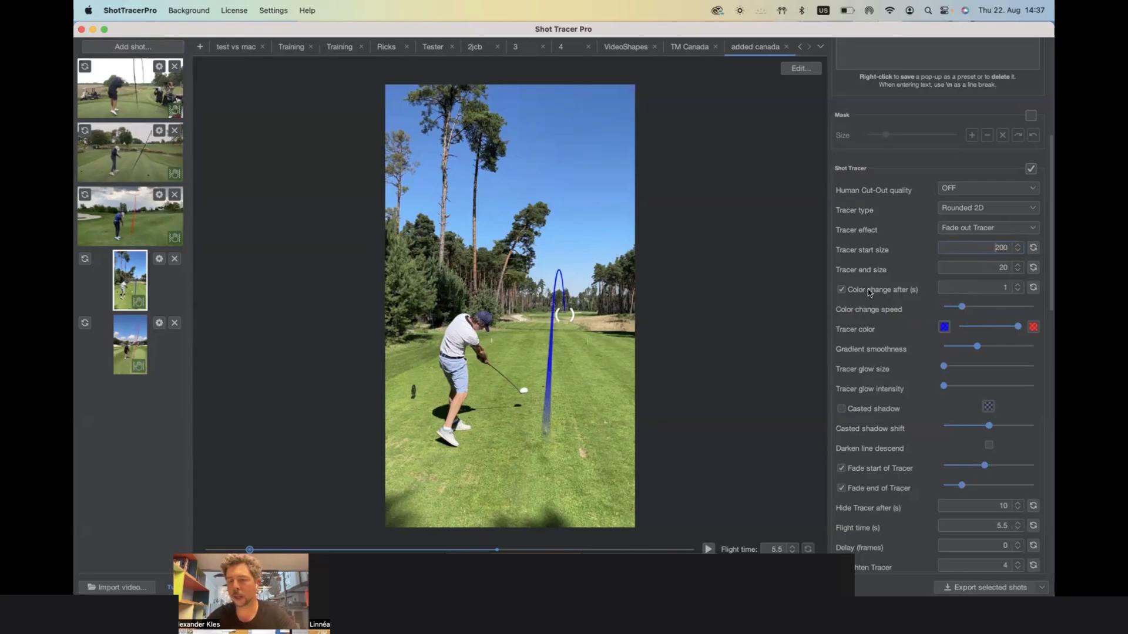
- Set the color change to start after 3 s and preview the flight at maximum and then medium color change speed
{"action": "double_click", "coordinate": [1013, 287]}
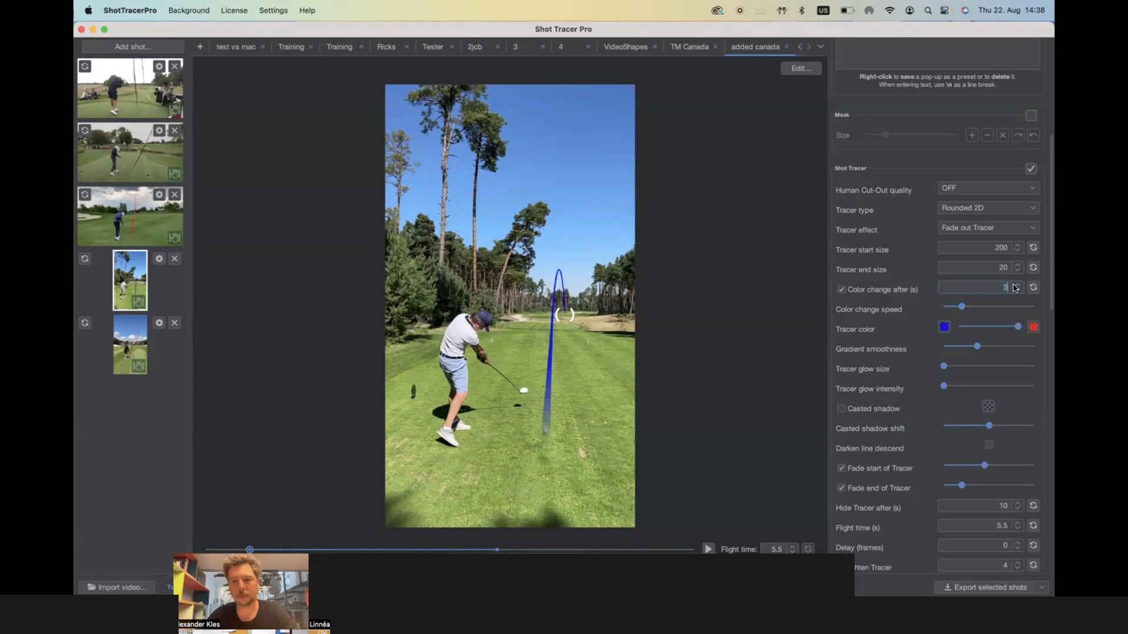
{"action": "type", "text": "3"}
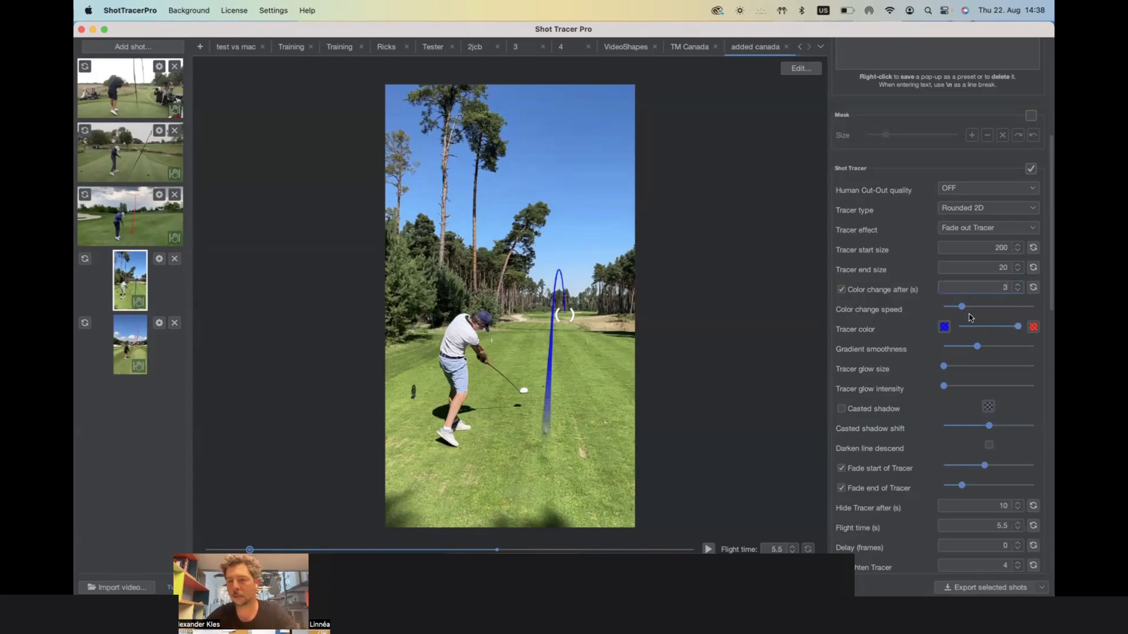
{"action": "left_click_drag", "start_coordinate": [962, 307], "coordinate": [1035, 308]}
{"action": "left_click", "coordinate": [709, 548]}
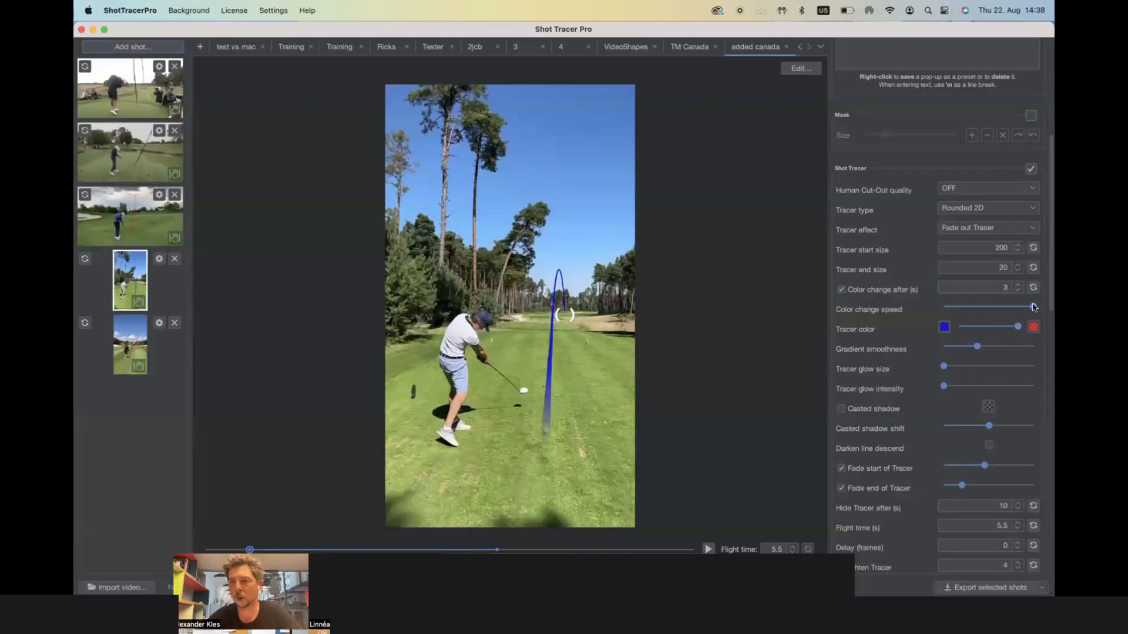
{"action": "left_click_drag", "start_coordinate": [1033, 306], "coordinate": [1001, 306]}
{"action": "left_click", "coordinate": [707, 549]}
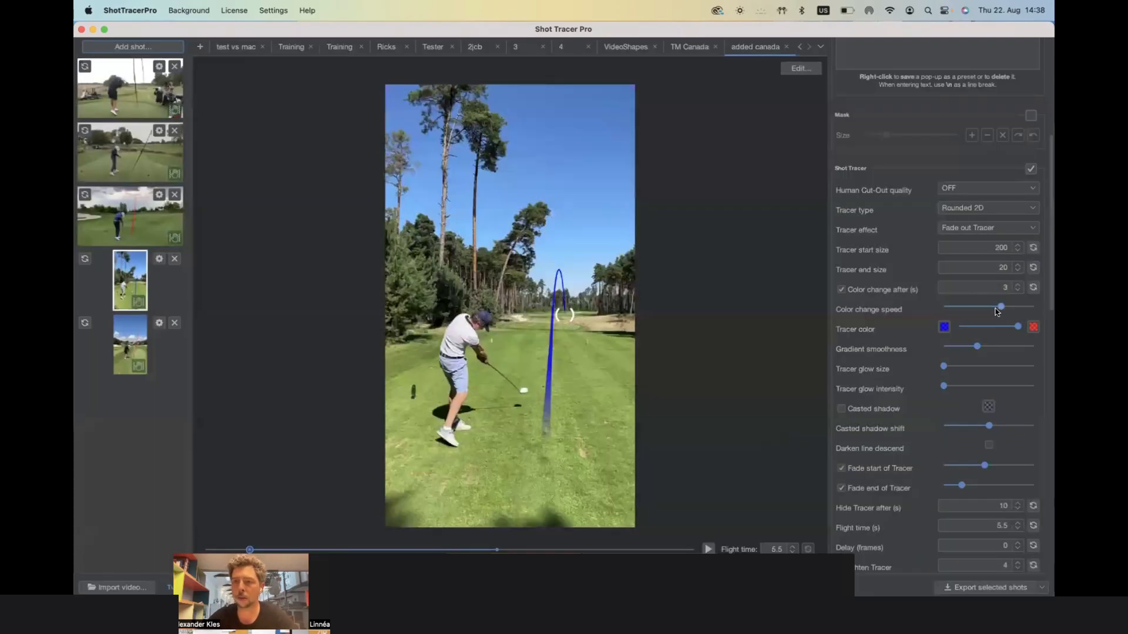
- Set the color change to 2 s at a low change speed, shift the color balance slightly toward red, and preview both adjustments
{"action": "left_click_drag", "start_coordinate": [995, 308], "coordinate": [955, 307]}
{"action": "double_click", "coordinate": [1003, 287]}
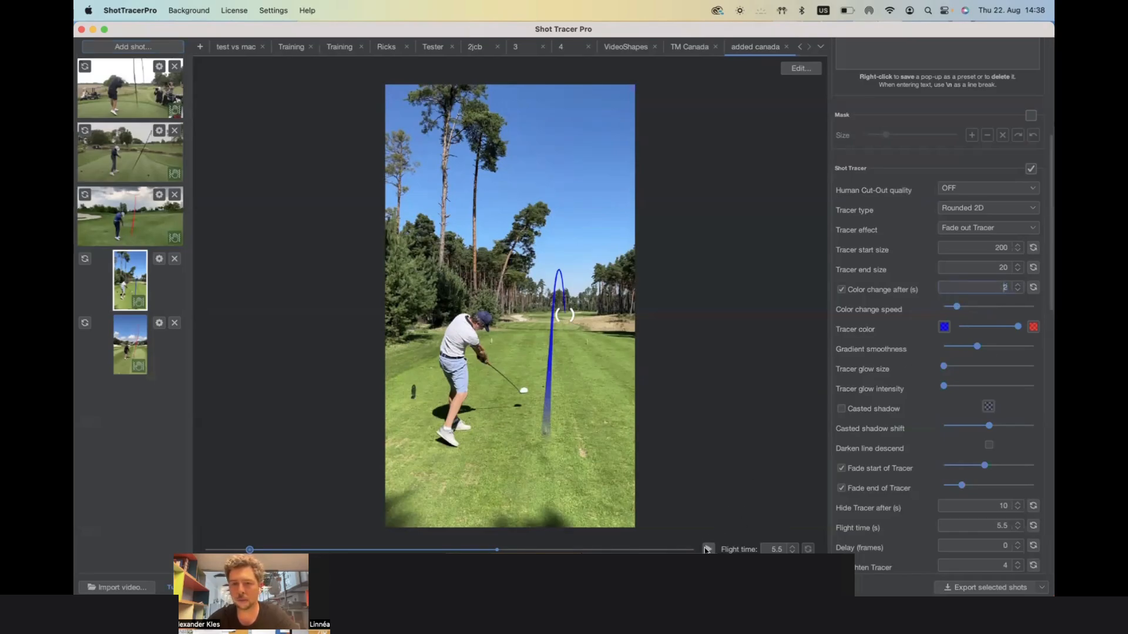
{"action": "left_click", "coordinate": [707, 549]}
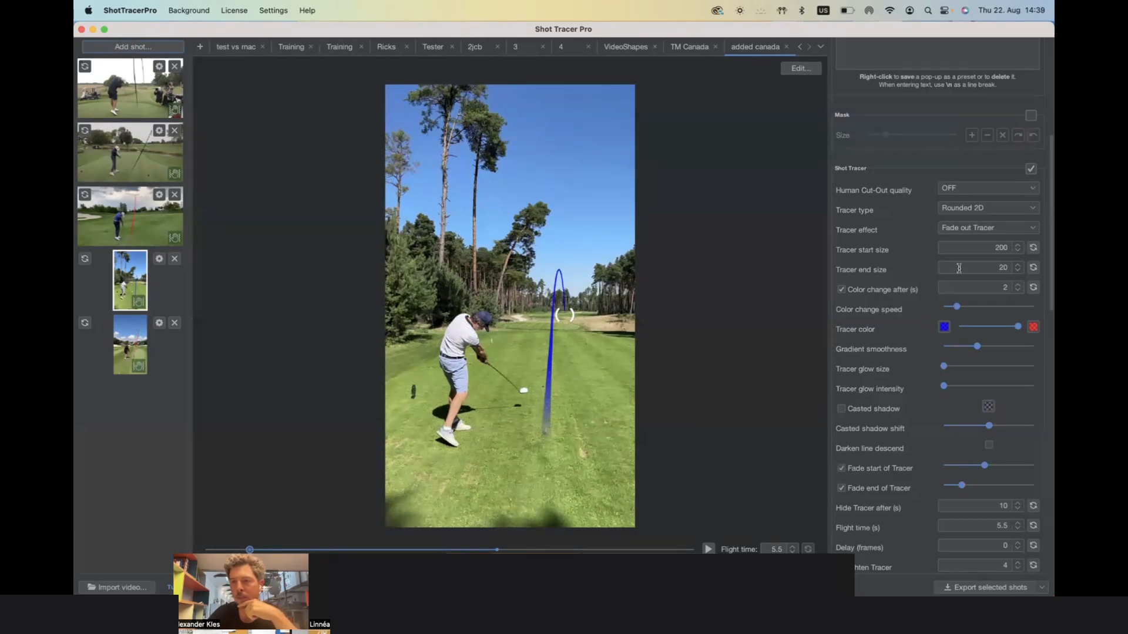
{"action": "mouse_move", "coordinate": [1018, 328]}
{"action": "left_mouse_down"}
{"action": "mouse_move", "coordinate": [961, 330]}
{"action": "mouse_move", "coordinate": [1009, 327]}
{"action": "left_mouse_up"}
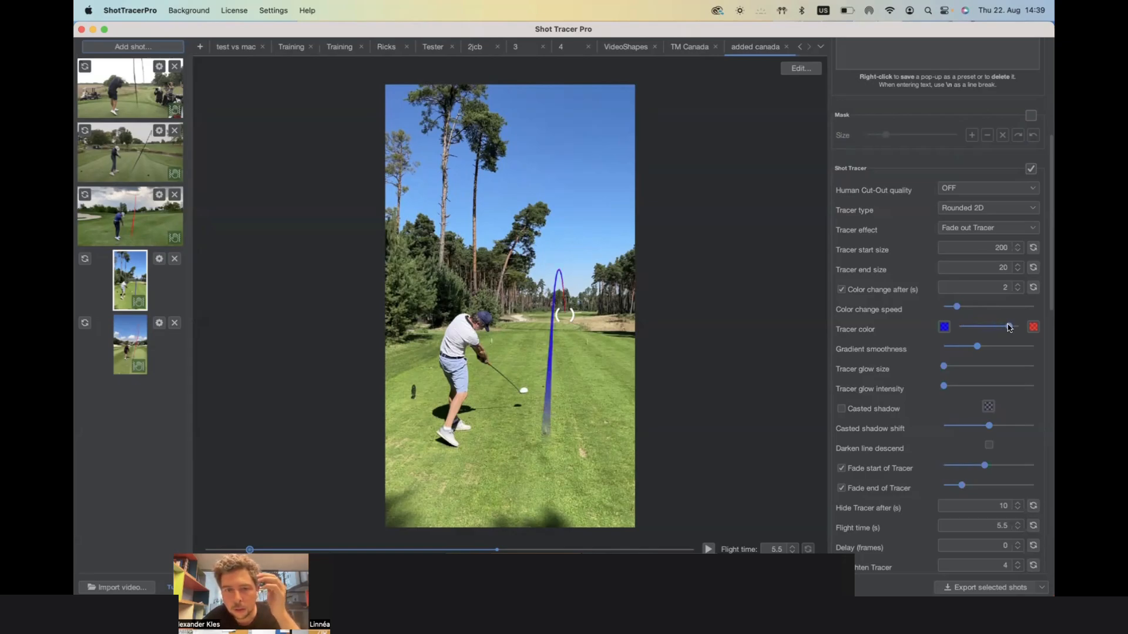
{"action": "left_click", "coordinate": [709, 550]}
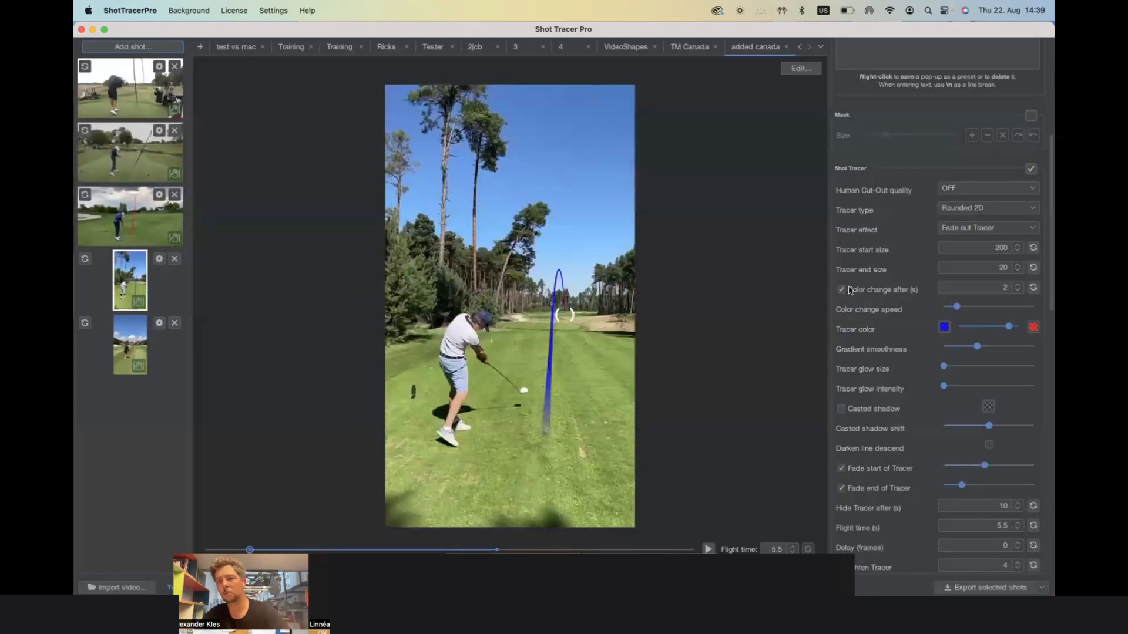
- Turn off the timed color change, give red more of the tracer, and preview it with minimum gradient smoothness
{"action": "left_click", "coordinate": [842, 290]}
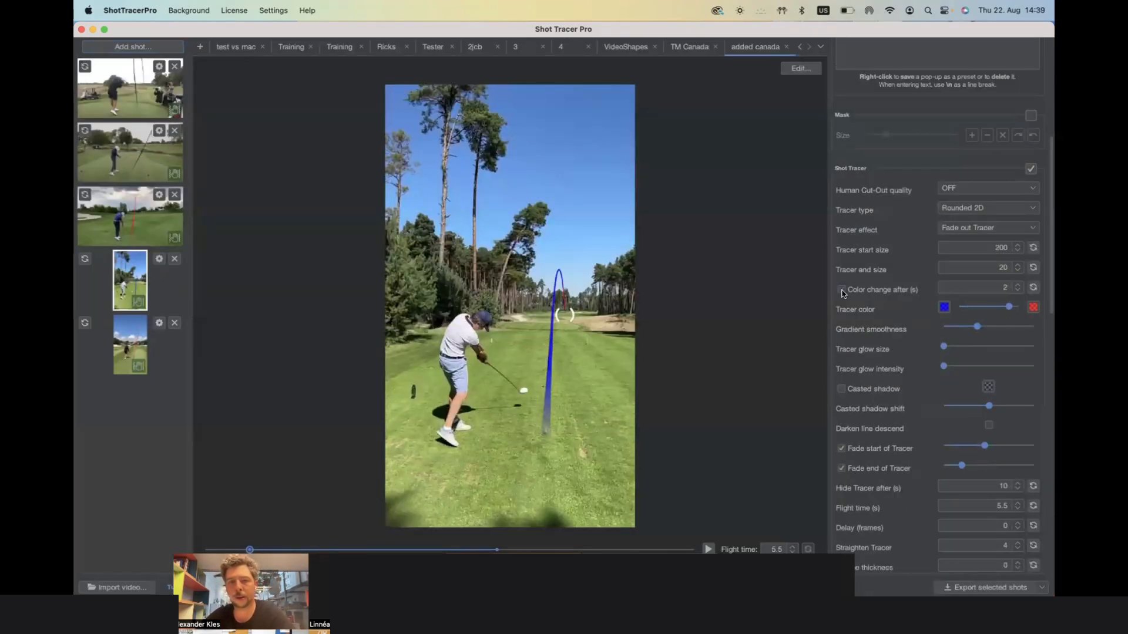
{"action": "left_click_drag", "start_coordinate": [1009, 307], "coordinate": [974, 310]}
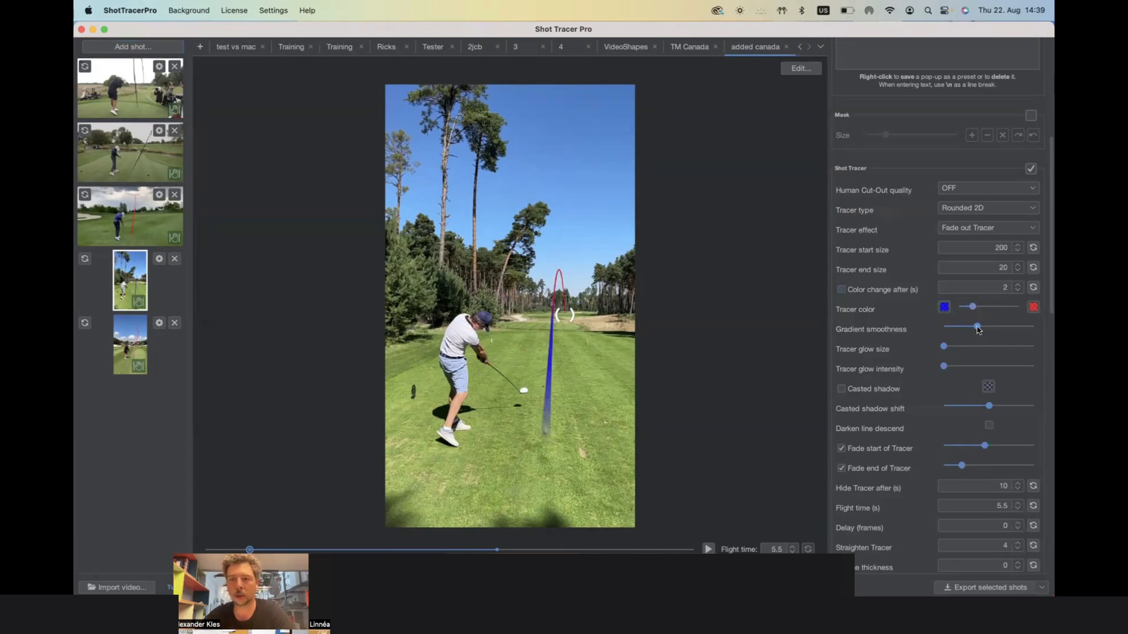
{"action": "left_click_drag", "start_coordinate": [978, 330], "coordinate": [940, 328]}
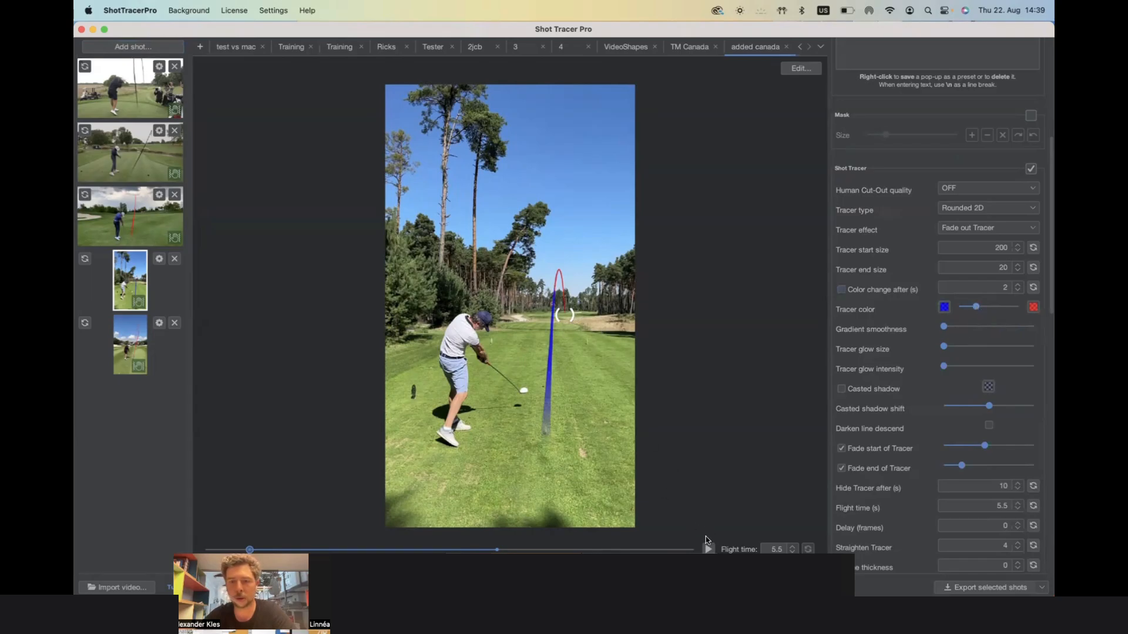
{"action": "left_click", "coordinate": [708, 549]}
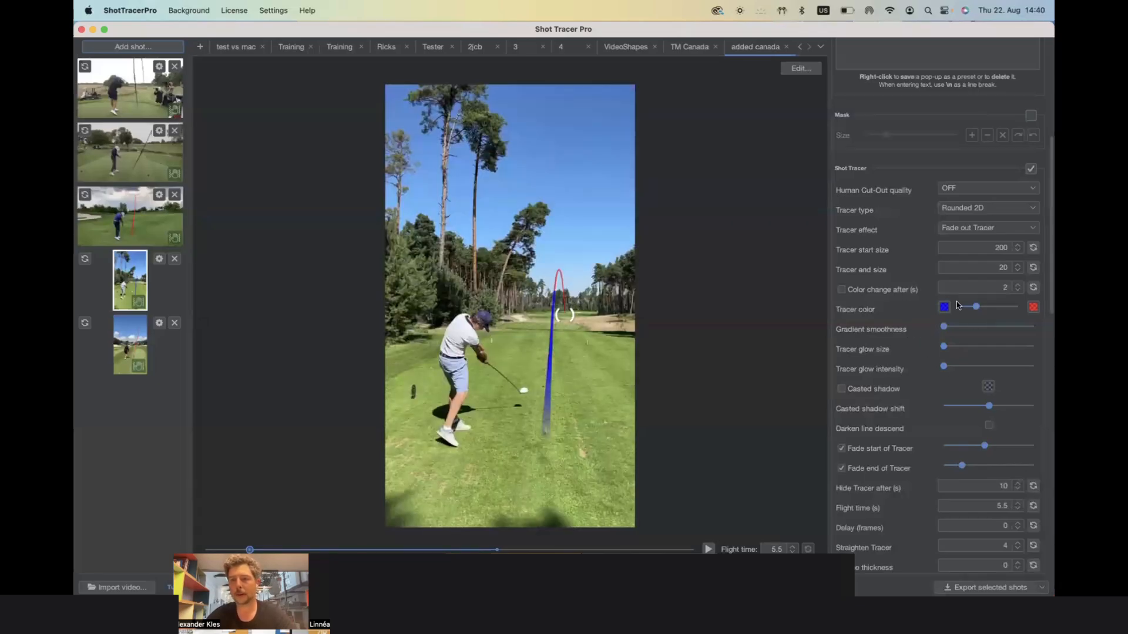
- Raise the gradient smoothness slightly, preview the tracer with maximum glow size and intensity, and return both glow settings to minimum
{"action": "left_click_drag", "start_coordinate": [943, 326], "coordinate": [1031, 367]}
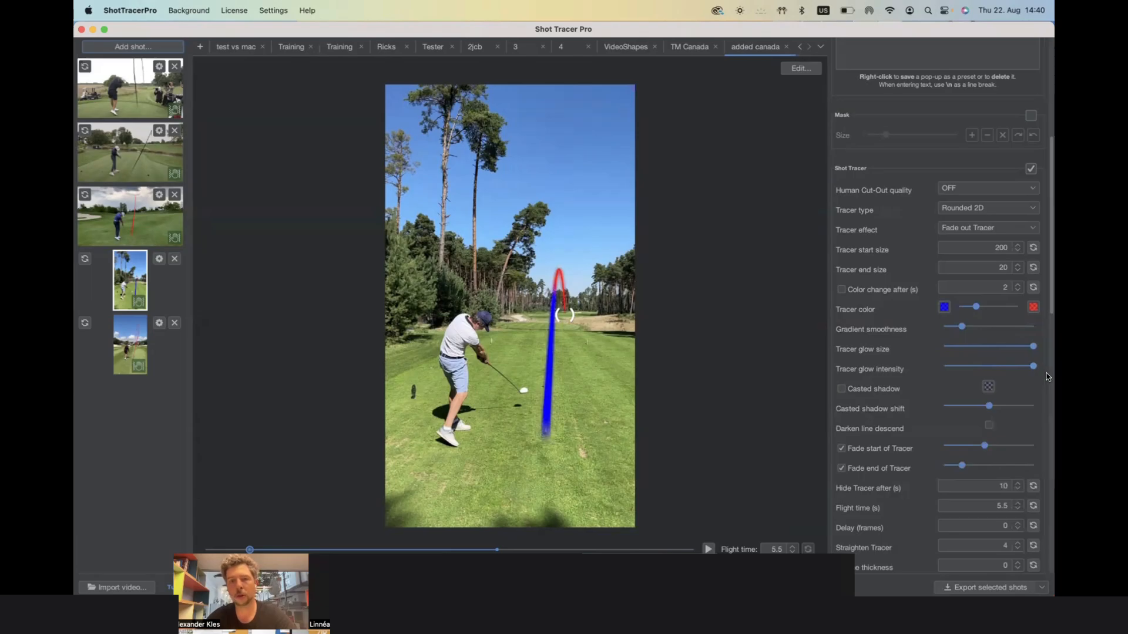
{"action": "left_click", "coordinate": [708, 549]}
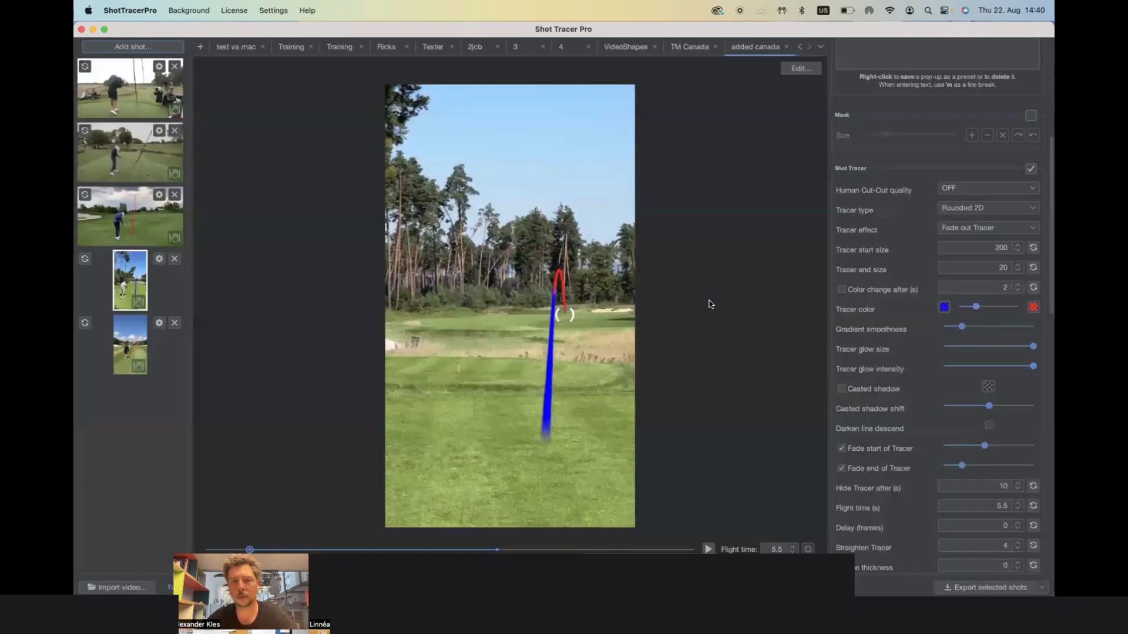
{"action": "left_click_drag", "start_coordinate": [1033, 346], "coordinate": [923, 347]}
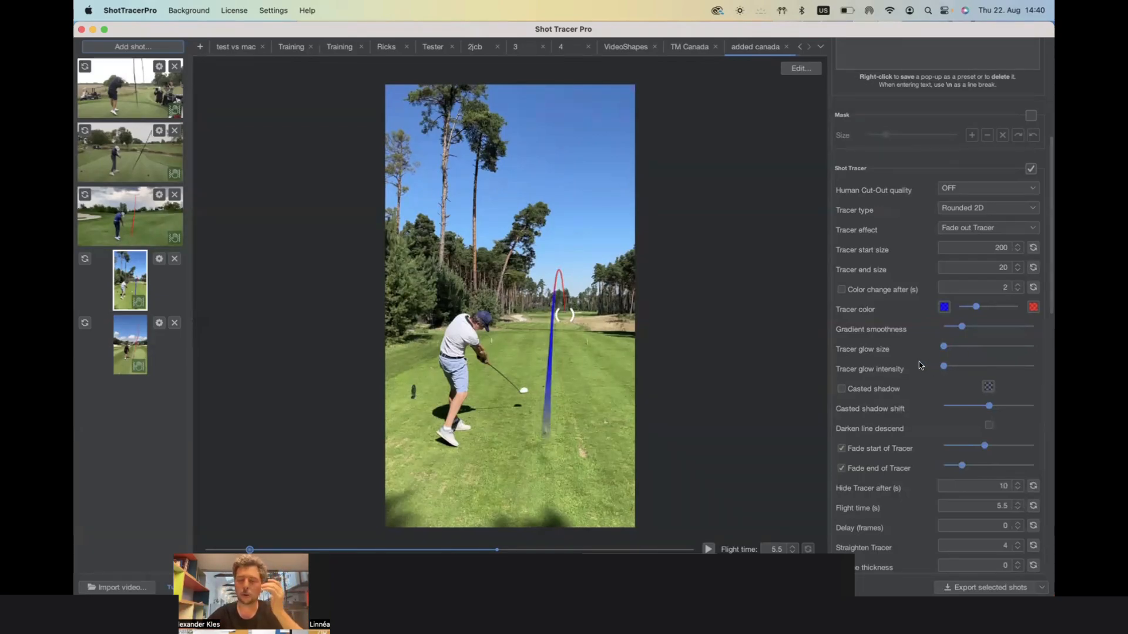
{"action": "scroll", "coordinate": [971, 374], "scroll_direction": "down", "scroll_amount": 1}
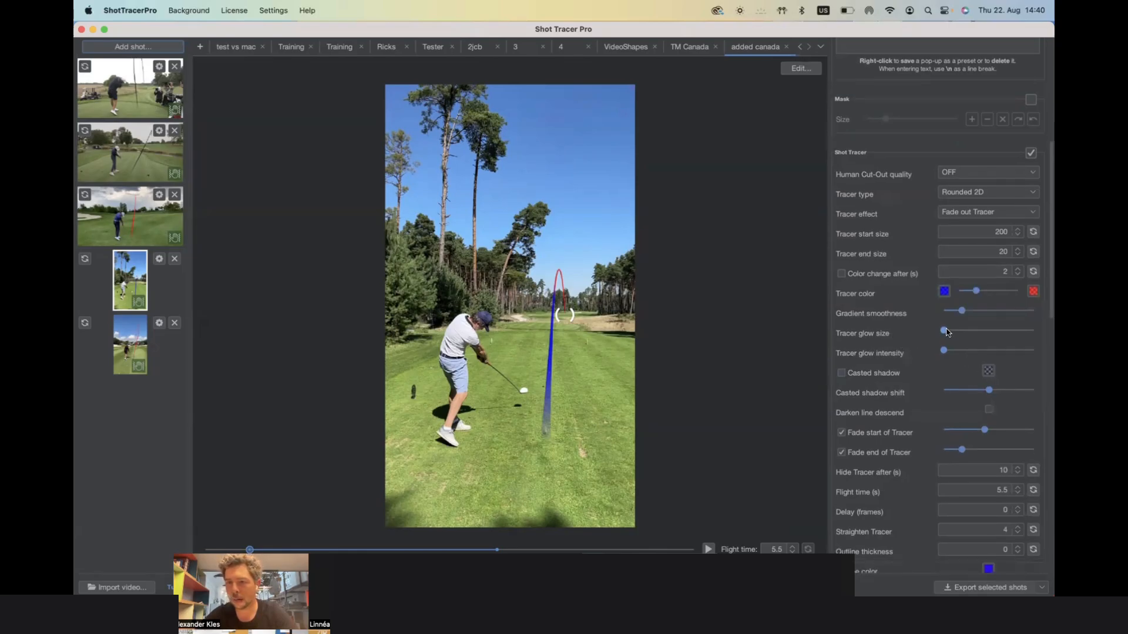
{"action": "mouse_move", "coordinate": [943, 330]}
{"action": "left_mouse_down"}
{"action": "mouse_move", "coordinate": [985, 333]}
{"action": "mouse_move", "coordinate": [978, 352]}
{"action": "mouse_move", "coordinate": [996, 352]}
{"action": "mouse_move", "coordinate": [984, 331]}
{"action": "mouse_move", "coordinate": [1025, 332]}
{"action": "mouse_move", "coordinate": [989, 332]}
{"action": "mouse_move", "coordinate": [963, 352]}
{"action": "mouse_move", "coordinate": [980, 348]}
{"action": "mouse_move", "coordinate": [943, 333]}
{"action": "mouse_move", "coordinate": [936, 350]}
{"action": "left_mouse_up"}
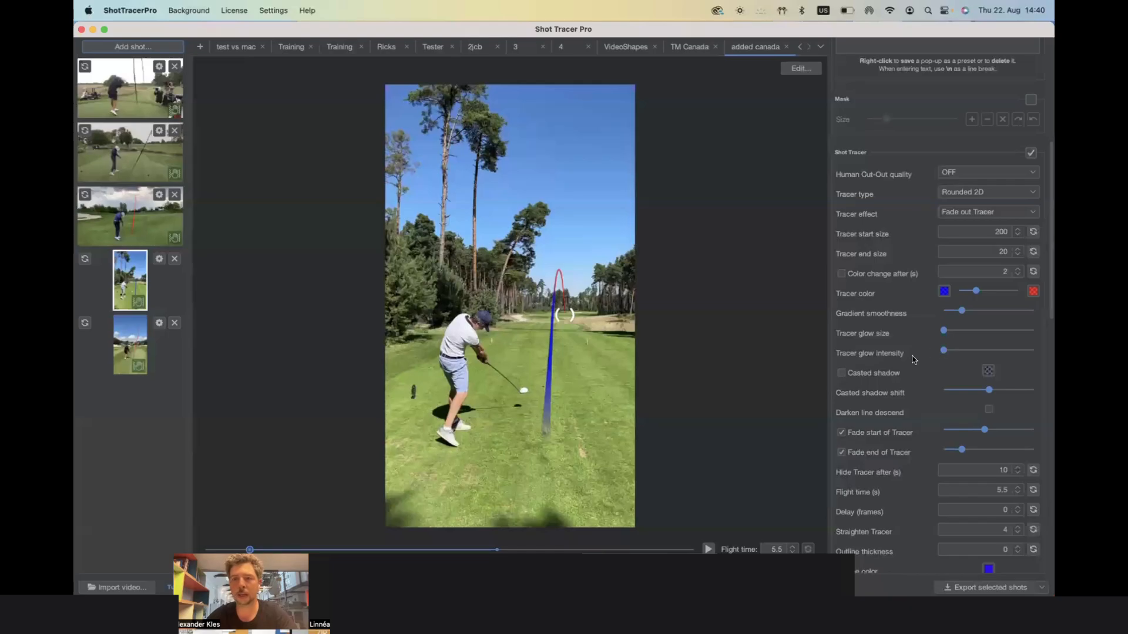
- Enable the tracer's casted shadow and increase its shift slightly
{"action": "left_click", "coordinate": [843, 373]}
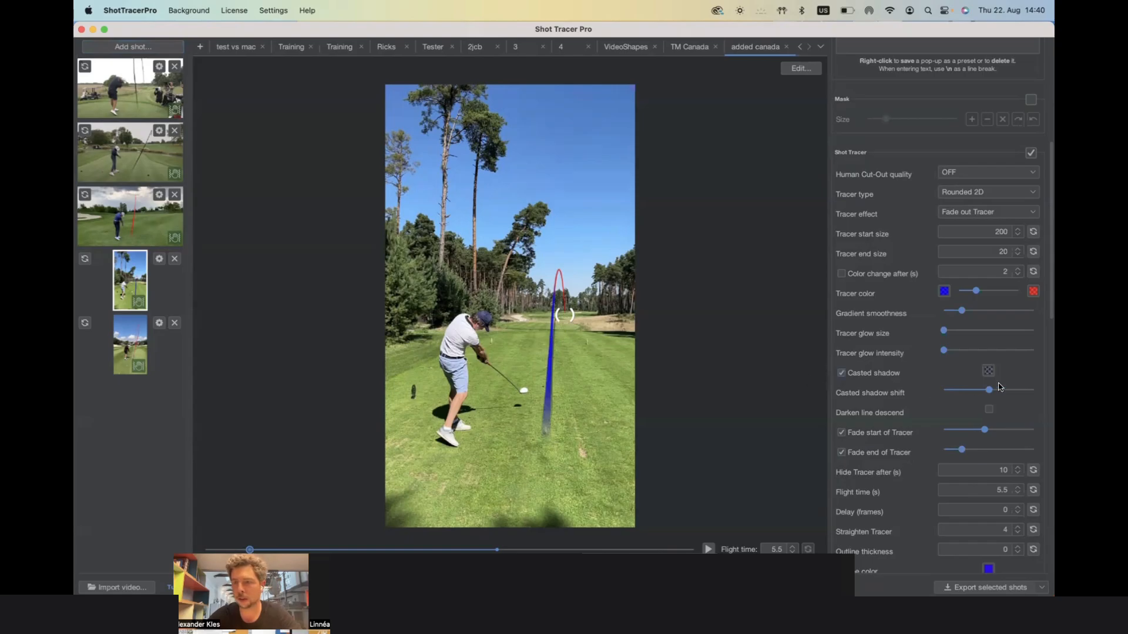
{"action": "mouse_move", "coordinate": [990, 392]}
{"action": "left_mouse_down"}
{"action": "mouse_move", "coordinate": [961, 391]}
{"action": "mouse_move", "coordinate": [1010, 394]}
{"action": "mouse_move", "coordinate": [992, 394]}
{"action": "left_mouse_up"}
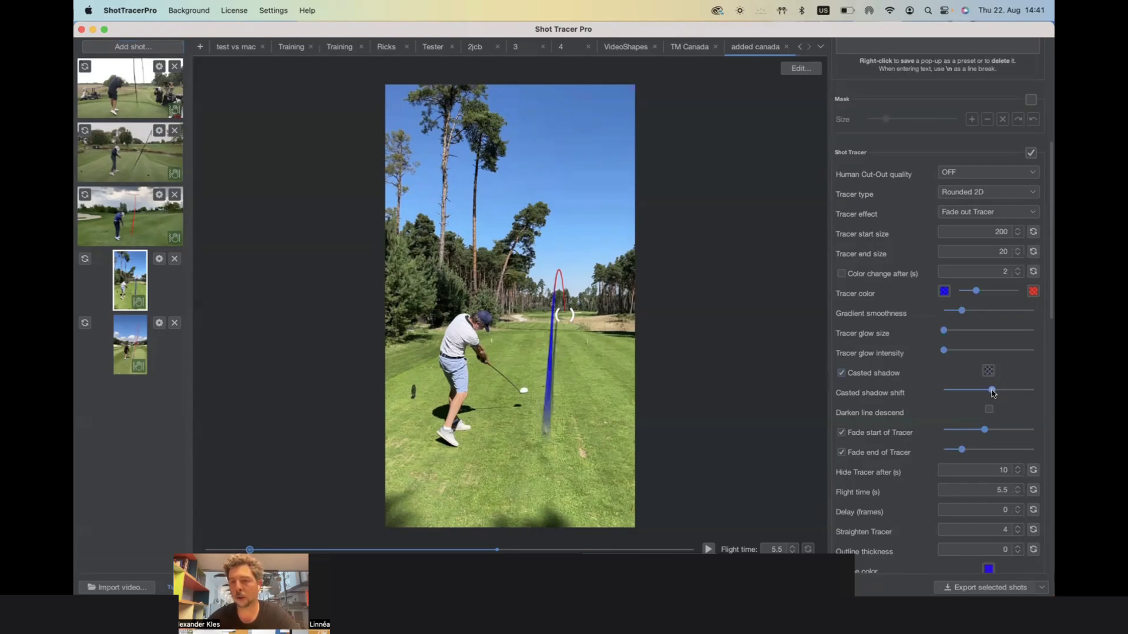
- Lower the casted shadow shift slightly and change the tracer type to Pointy 3D
{"action": "mouse_move", "coordinate": [992, 394]}
{"action": "left_mouse_down"}
{"action": "mouse_move", "coordinate": [968, 394]}
{"action": "mouse_move", "coordinate": [1010, 395]}
{"action": "mouse_move", "coordinate": [961, 394]}
{"action": "mouse_move", "coordinate": [991, 396]}
{"action": "left_mouse_up"}
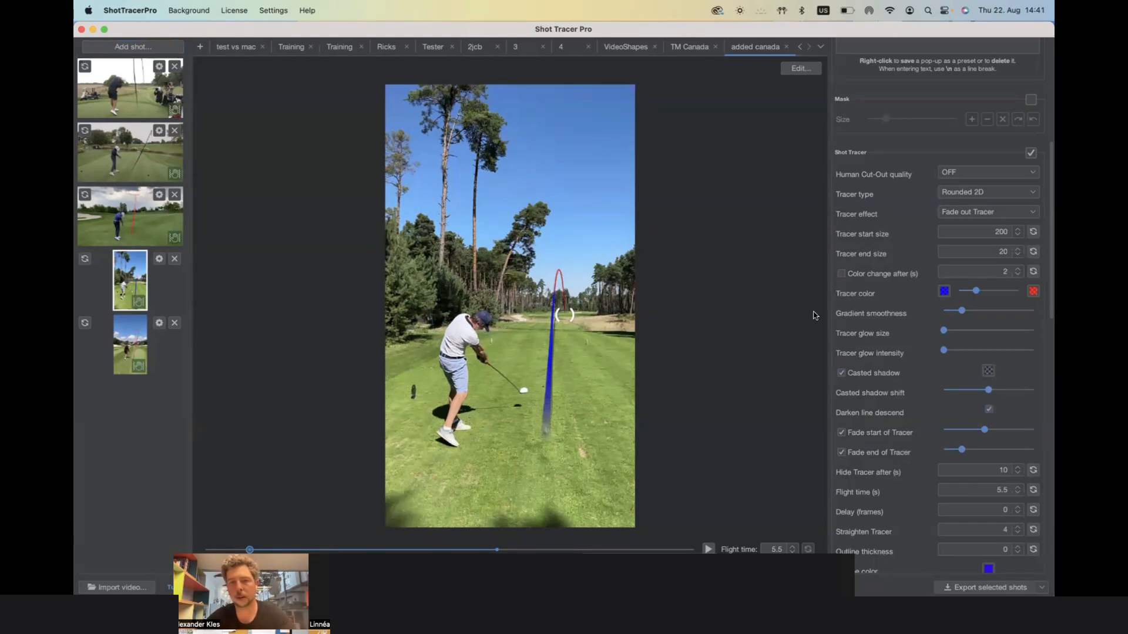
{"action": "scroll", "coordinate": [952, 385], "scroll_direction": "up", "scroll_amount": 2}
{"action": "left_click", "coordinate": [966, 222]}
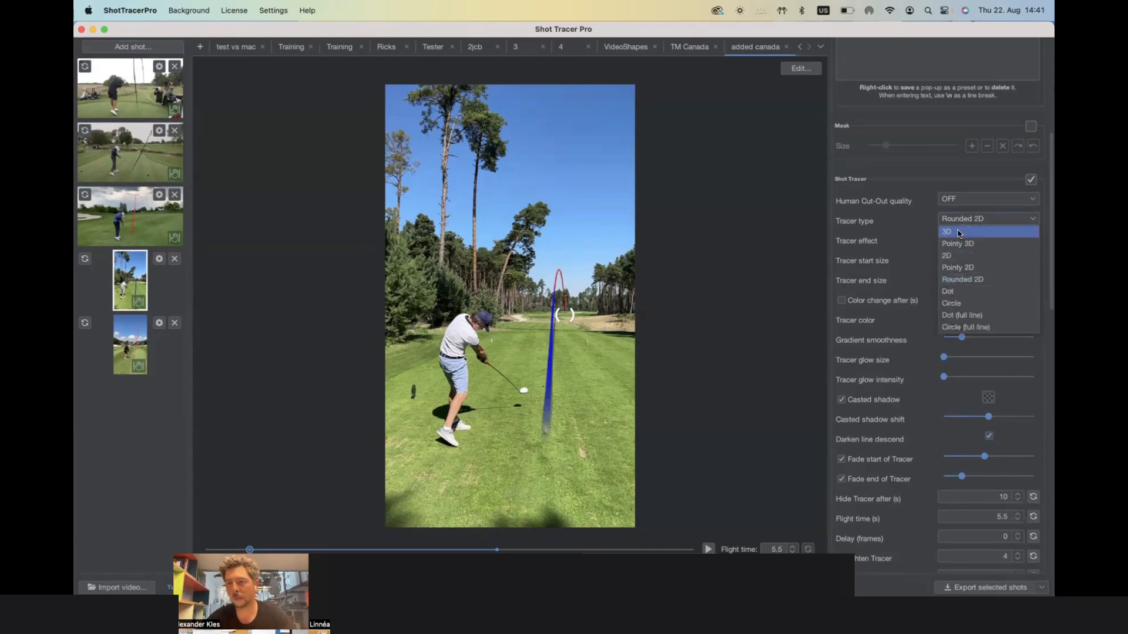
{"action": "left_click", "coordinate": [962, 245]}
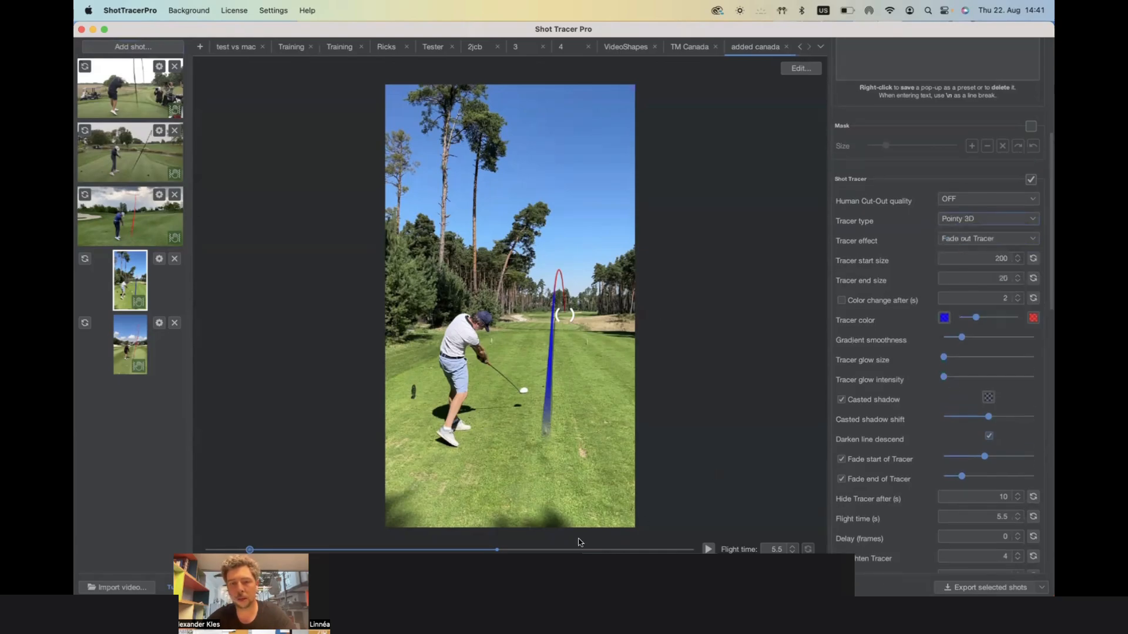
- Show the landing view and compare the tracer's descent with Darken line descend off and on
{"action": "left_click_drag", "start_coordinate": [532, 550], "coordinate": [534, 550]}
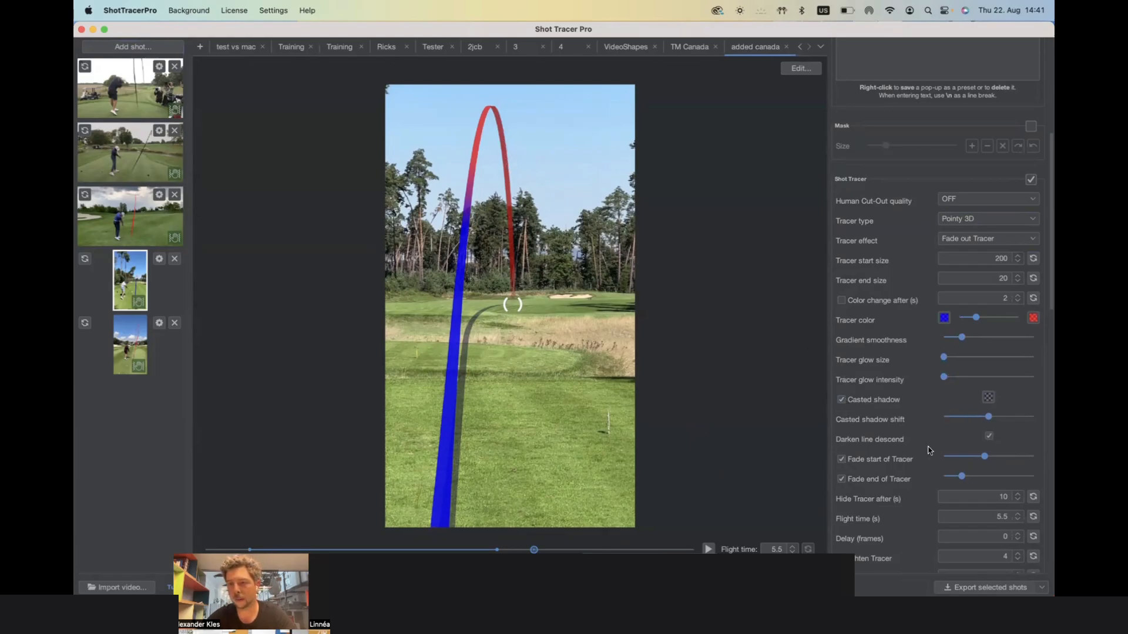
{"action": "left_click", "coordinate": [989, 437]}
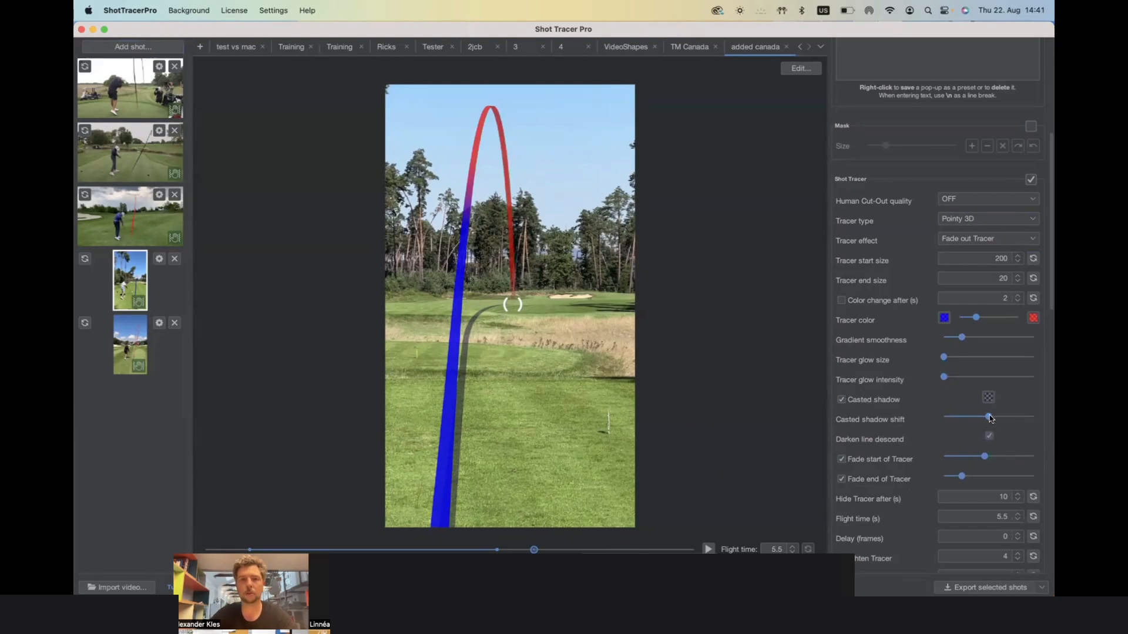
{"action": "left_click", "coordinate": [989, 436]}
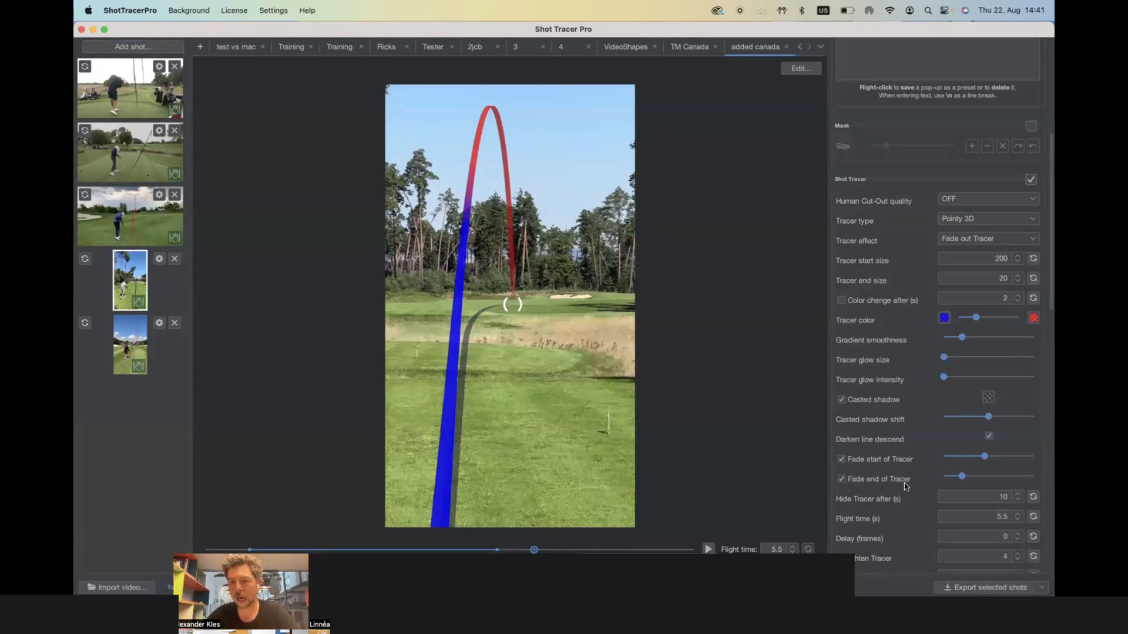
- Reduce the tracer's start fade and turn it off, and shorten the end fade while keeping it enabled
{"action": "left_click_drag", "start_coordinate": [972, 456], "coordinate": [966, 458]}
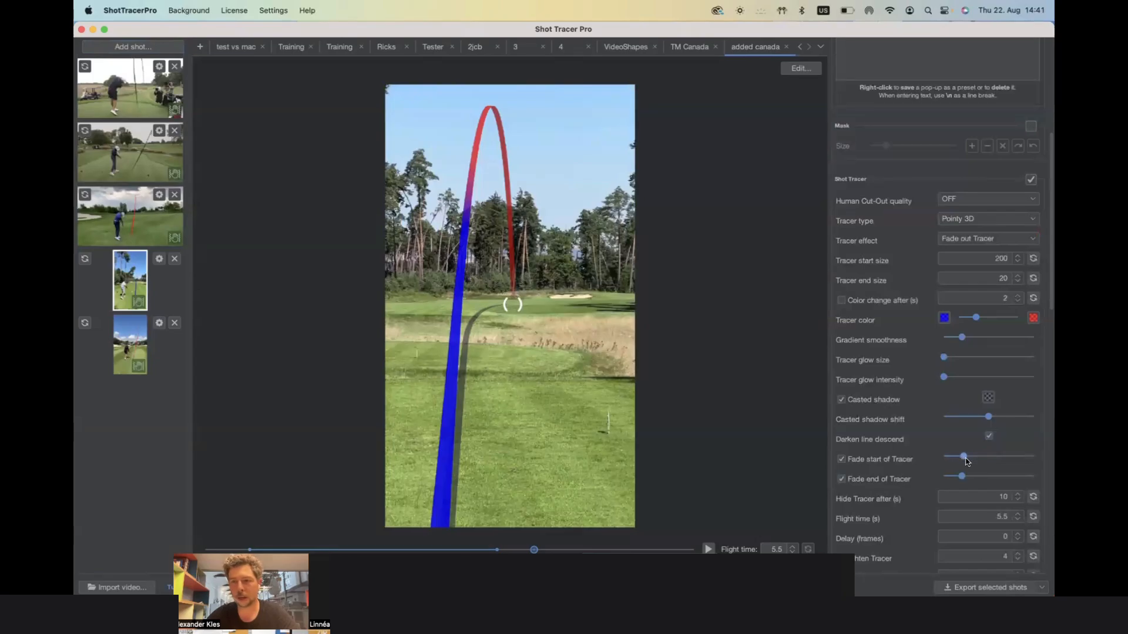
{"action": "left_click", "coordinate": [842, 460]}
{"action": "left_click", "coordinate": [841, 479]}
{"action": "left_click", "coordinate": [842, 460]}
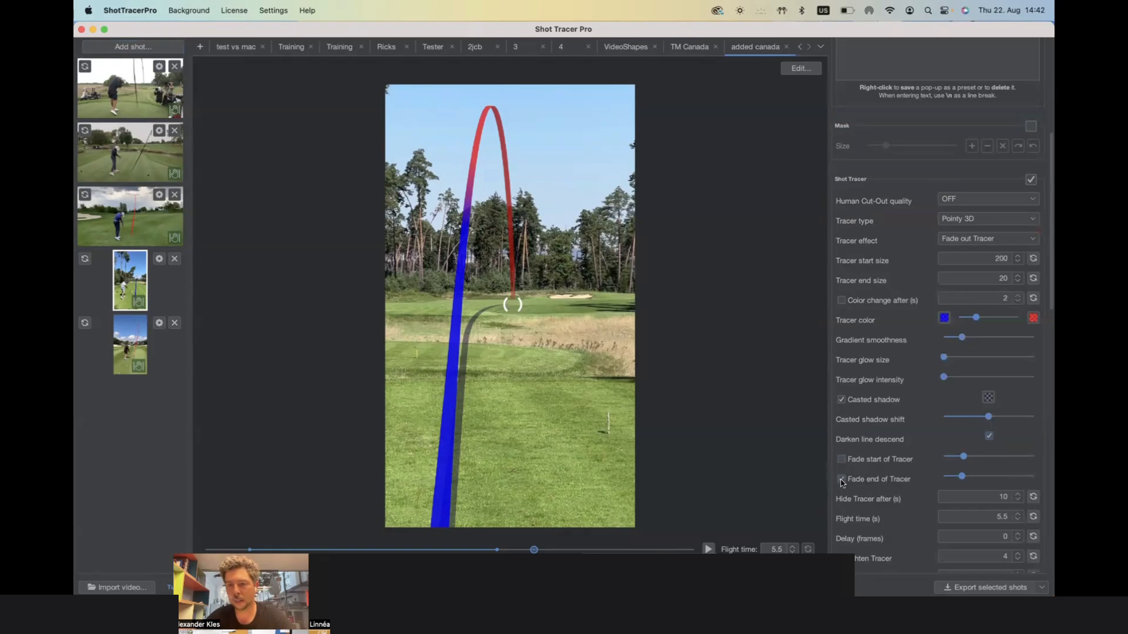
{"action": "mouse_move", "coordinate": [960, 479]}
{"action": "left_mouse_down"}
{"action": "mouse_move", "coordinate": [946, 475]}
{"action": "mouse_move", "coordinate": [1047, 482]}
{"action": "mouse_move", "coordinate": [944, 476]}
{"action": "left_mouse_up"}
{"action": "mouse_move", "coordinate": [947, 476]}
{"action": "left_mouse_down"}
{"action": "mouse_move", "coordinate": [981, 479]}
{"action": "mouse_move", "coordinate": [962, 477]}
{"action": "left_mouse_up"}
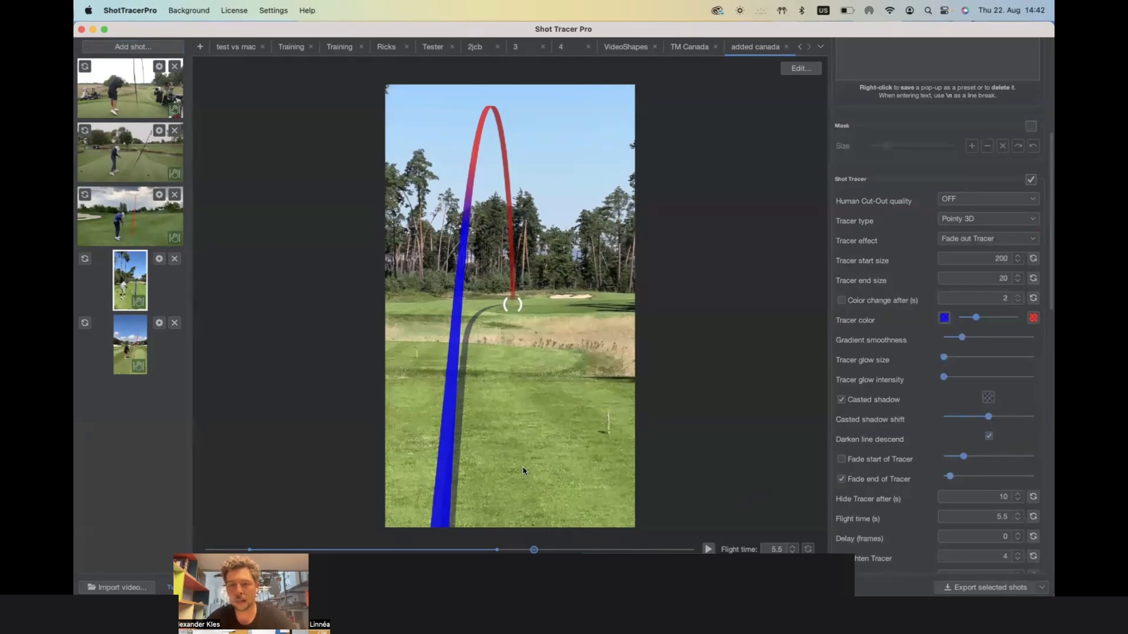
- Return to the start of the shot, re-enable the tracer's start fade, and increase it slightly
{"action": "left_click", "coordinate": [251, 545]}
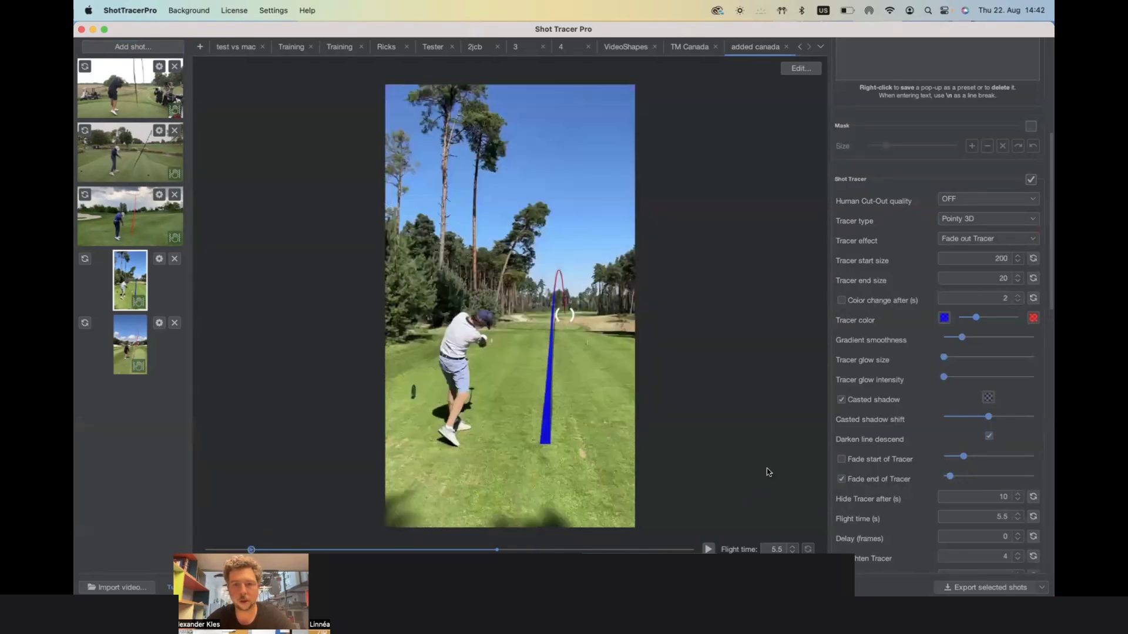
{"action": "left_click", "coordinate": [854, 460]}
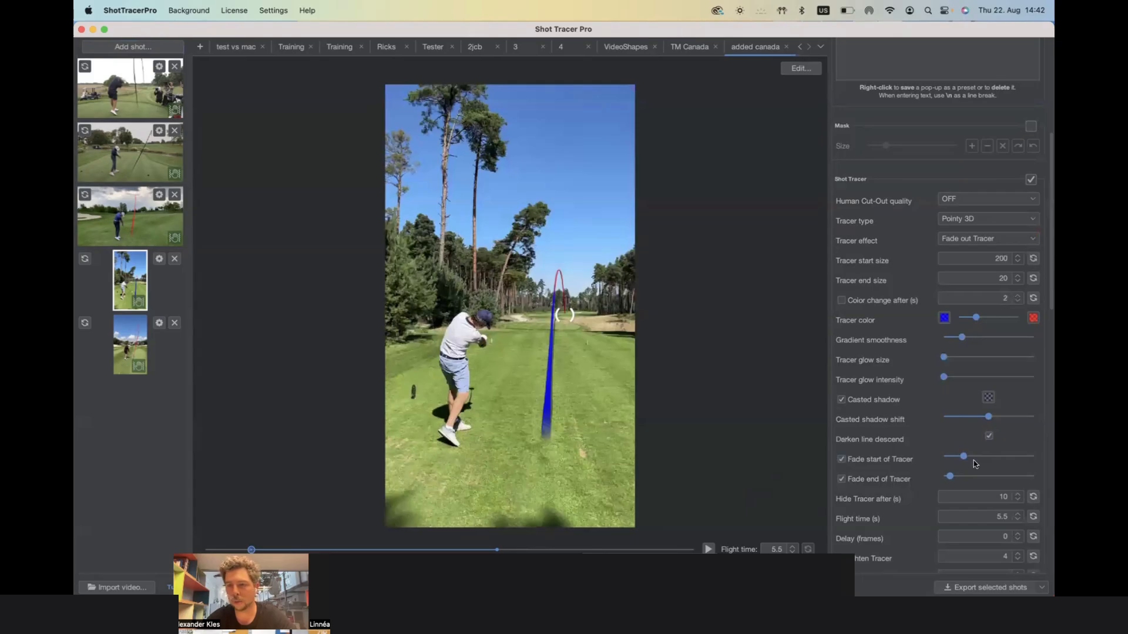
{"action": "mouse_move", "coordinate": [964, 456]}
{"action": "left_mouse_down"}
{"action": "mouse_move", "coordinate": [935, 458]}
{"action": "mouse_move", "coordinate": [1031, 459]}
{"action": "mouse_move", "coordinate": [957, 457]}
{"action": "mouse_move", "coordinate": [1010, 458]}
{"action": "mouse_move", "coordinate": [975, 461]}
{"action": "left_mouse_up"}
- Set the tracer delay to 10 frames and play the shot preview
{"action": "scroll", "coordinate": [892, 519], "scroll_direction": "down", "scroll_amount": 3}
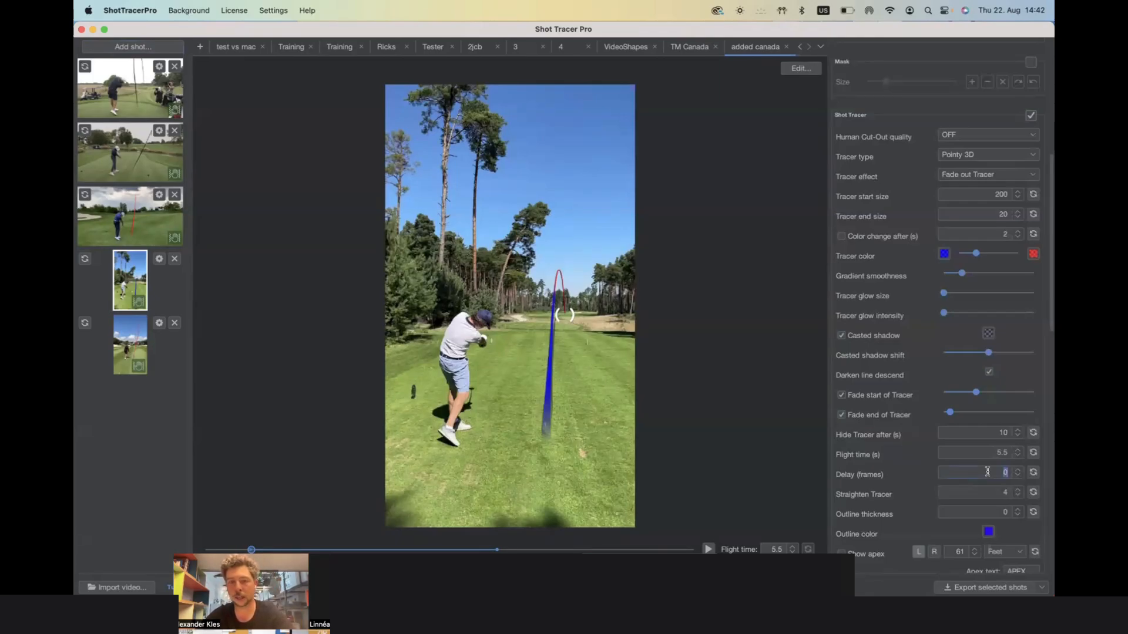
{"action": "type", "text": "10"}
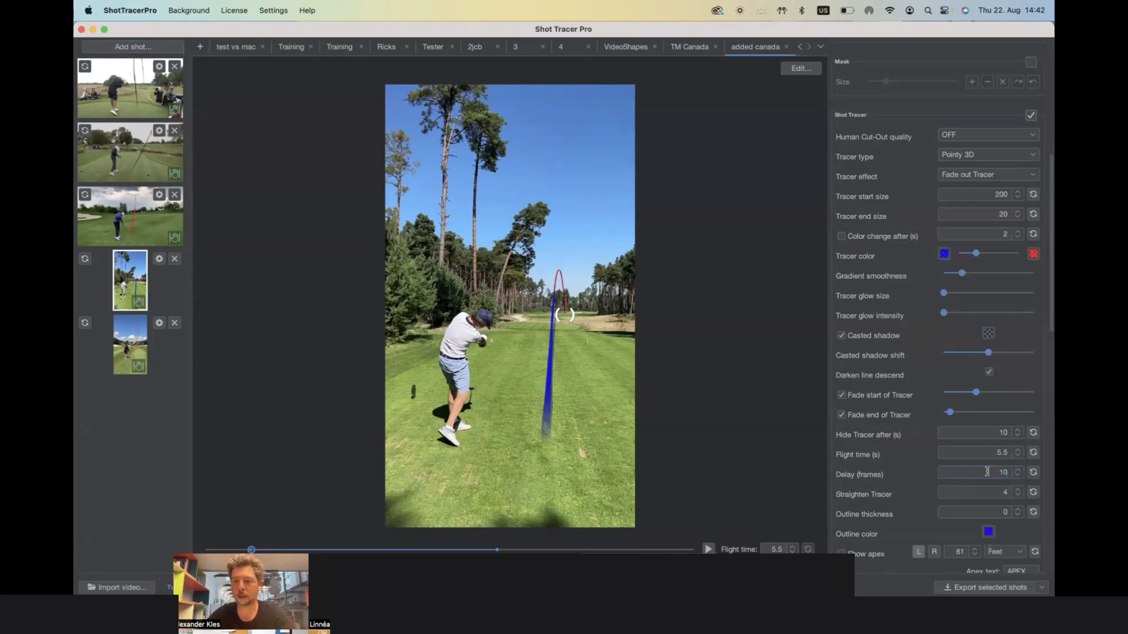
{"action": "left_click", "coordinate": [708, 549]}
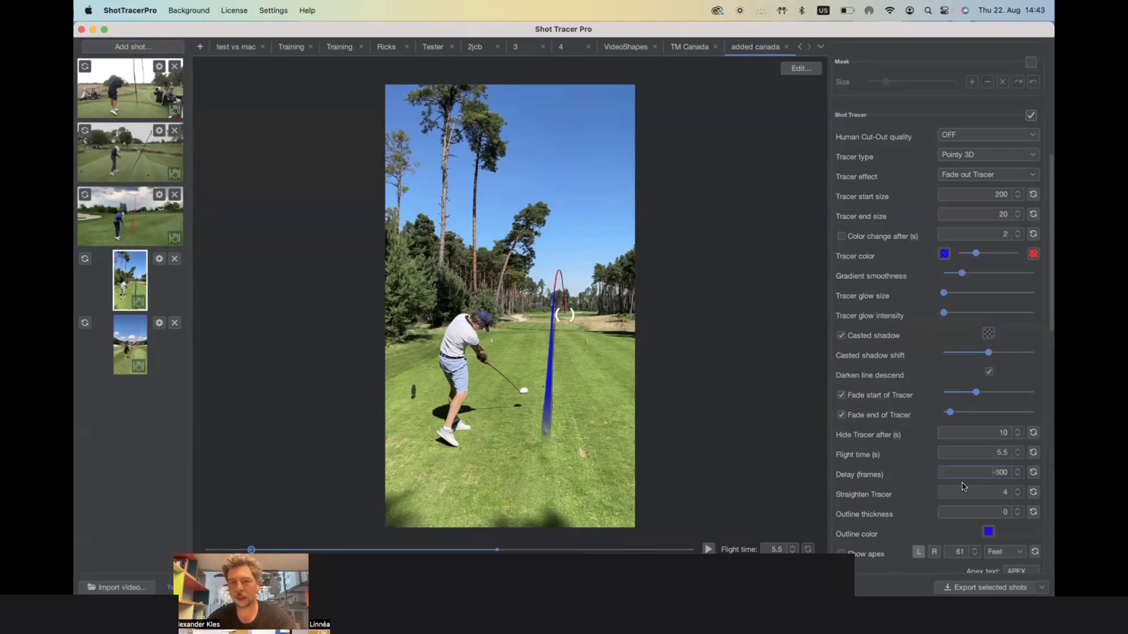
- Set the tracer's outline thickness to 50 and its outline color to red
{"action": "scroll", "coordinate": [971, 492], "scroll_direction": "down", "scroll_amount": 2}
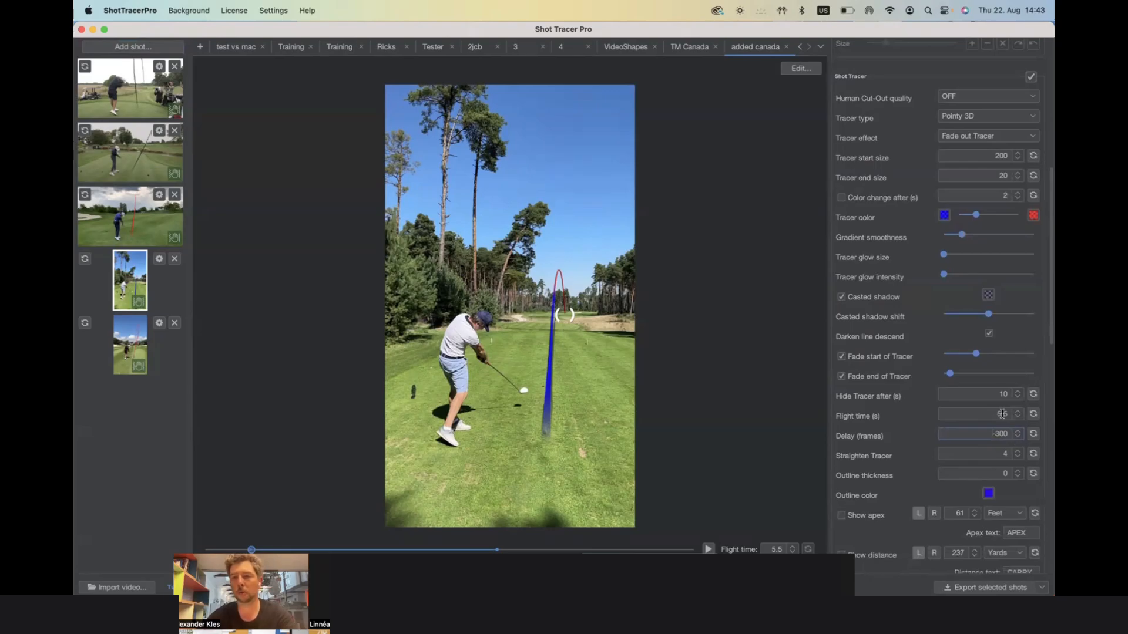
{"action": "scroll", "coordinate": [993, 429], "scroll_direction": "down", "scroll_amount": 3}
{"action": "scroll", "coordinate": [991, 312], "scroll_direction": "up", "scroll_amount": 3}
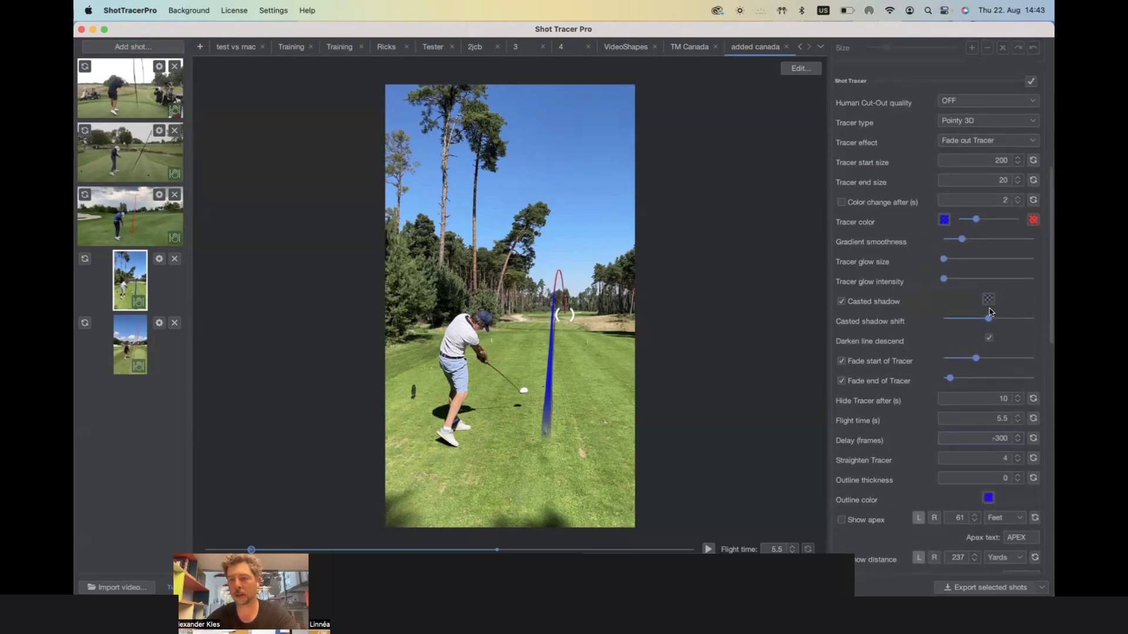
{"action": "scroll", "coordinate": [968, 359], "scroll_direction": "down", "scroll_amount": 3}
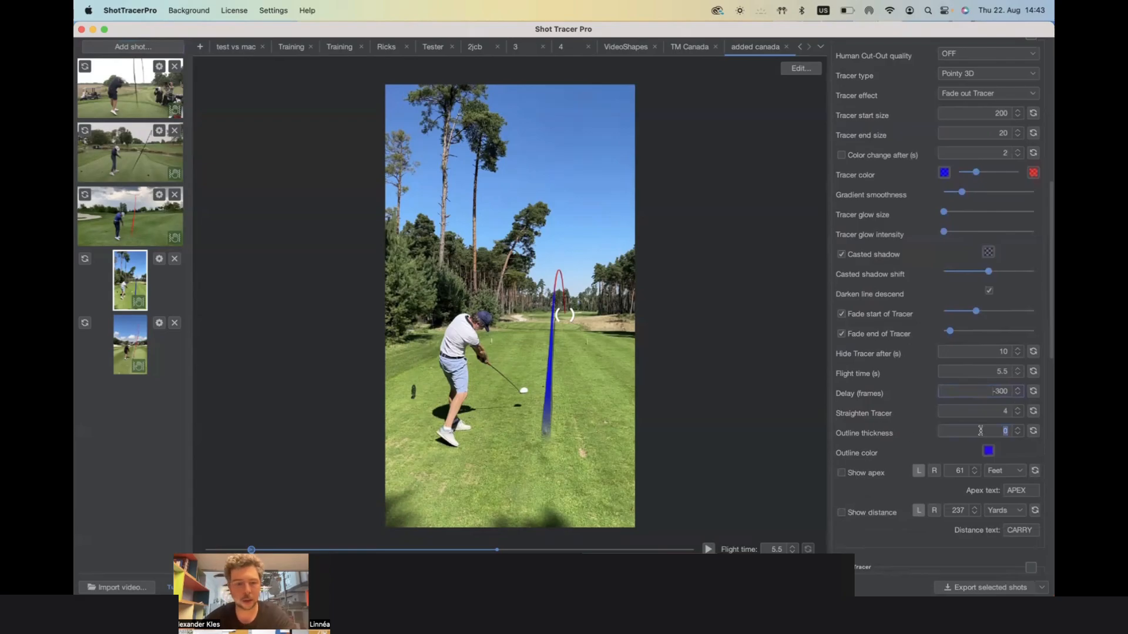
{"action": "key", "text": "BackSpace"}
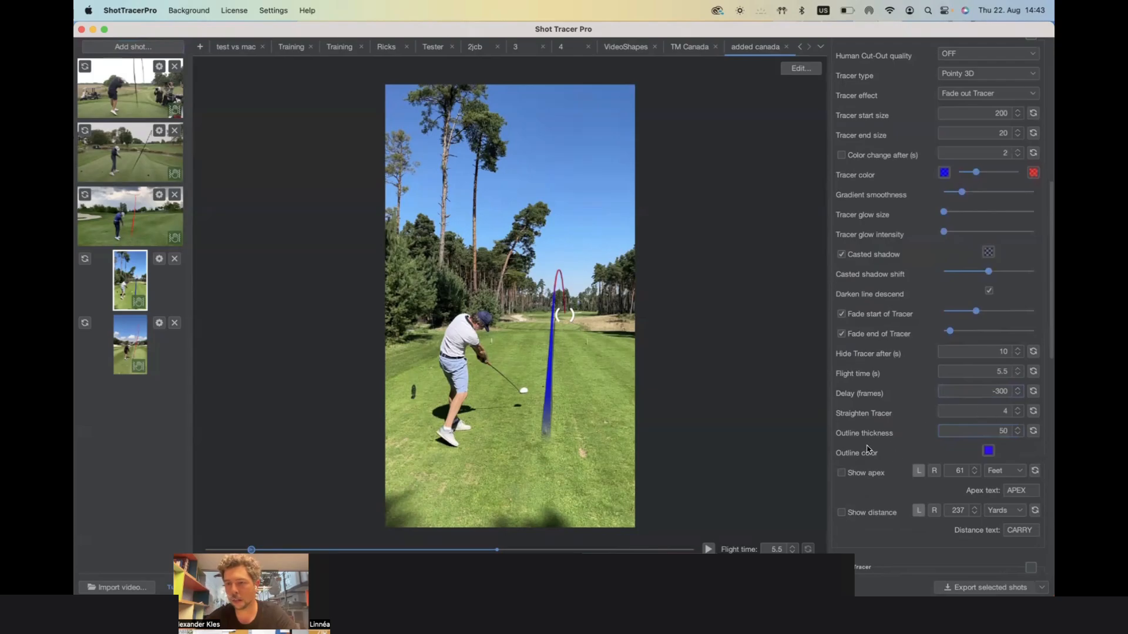
{"action": "left_click", "coordinate": [988, 451]}
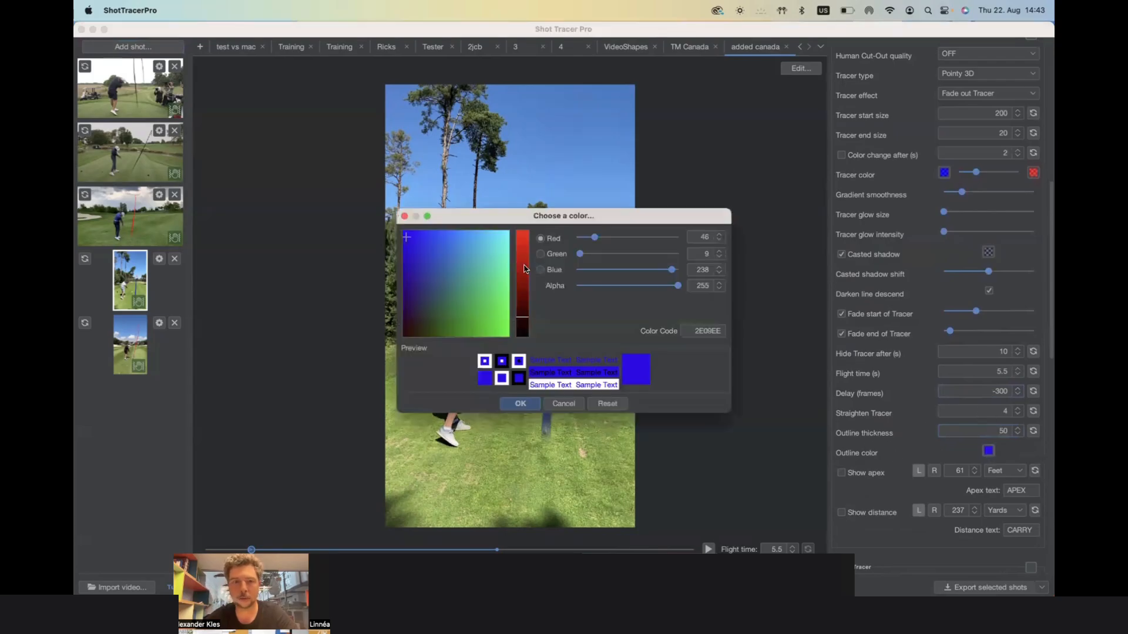
{"action": "left_click_drag", "start_coordinate": [466, 282], "coordinate": [248, 545]}
{"action": "key", "text": "Return"}
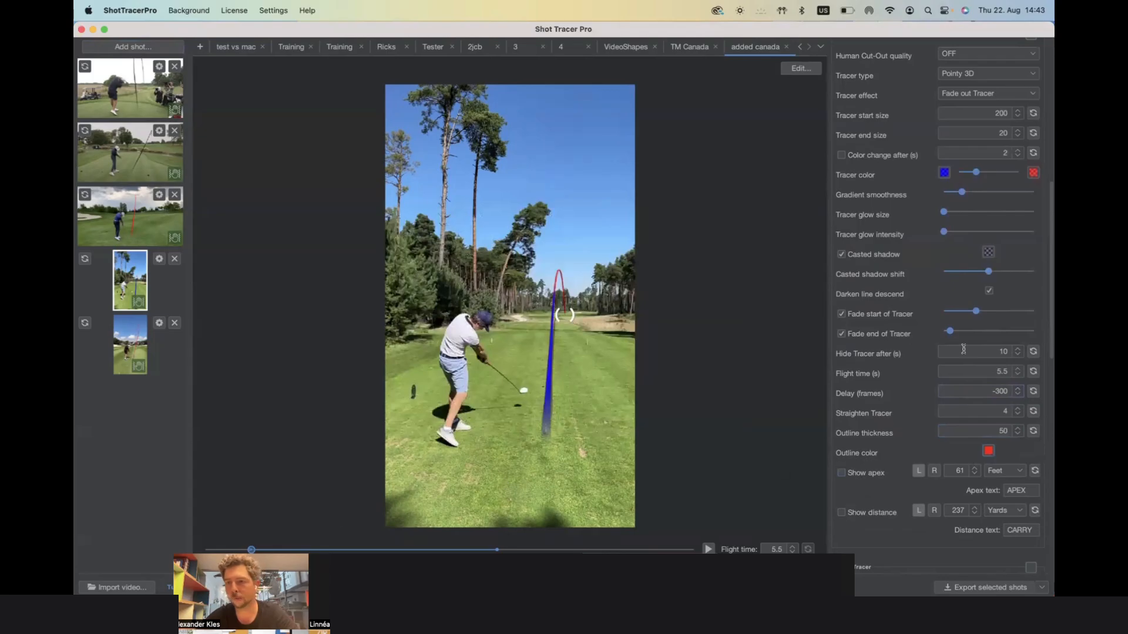
- Make both the start and end tracer colors fully transparent by lowering their alpha to minimum
{"action": "scroll", "coordinate": [942, 187], "scroll_direction": "up", "scroll_amount": 2}
{"action": "left_click", "coordinate": [942, 187]}
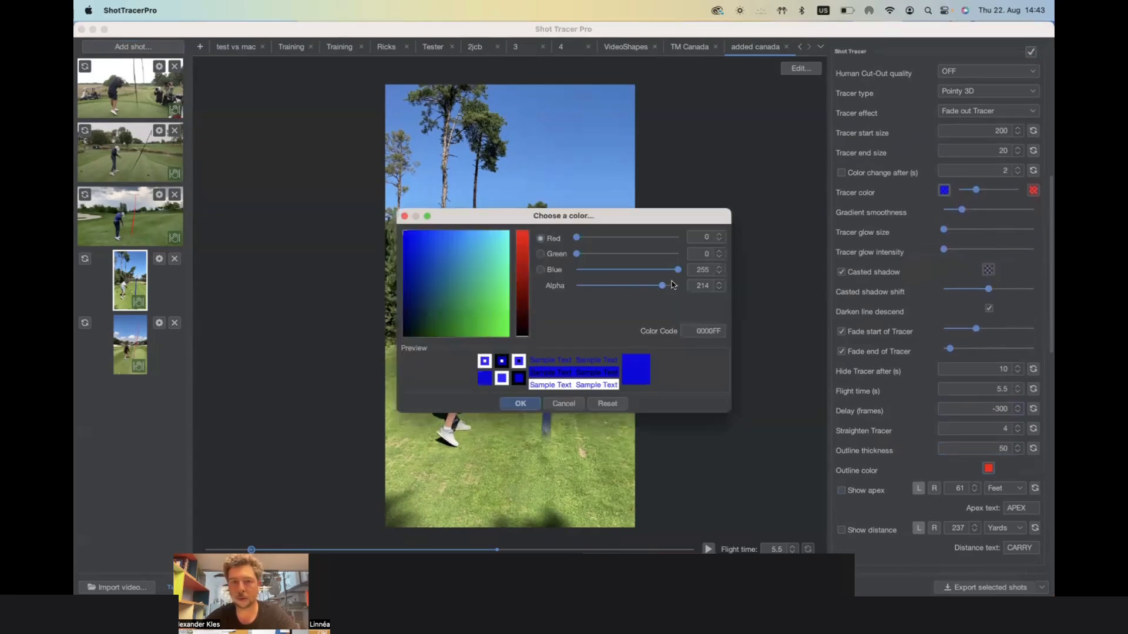
{"action": "left_click_drag", "start_coordinate": [659, 287], "coordinate": [406, 285]}
{"action": "key", "text": "Return"}
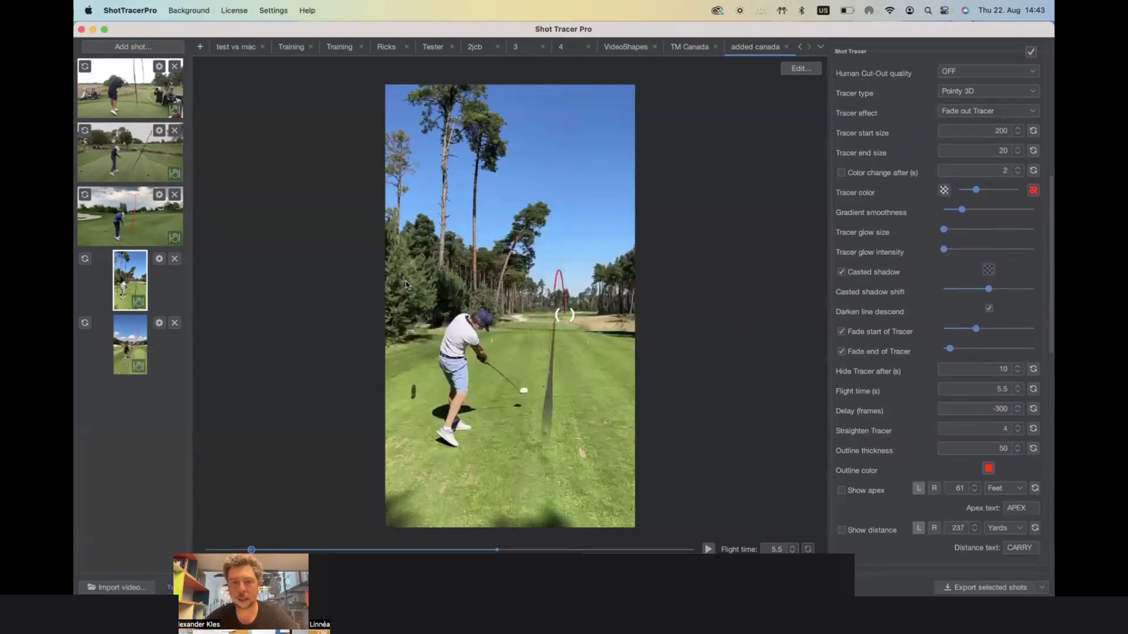
{"action": "left_click", "coordinate": [1033, 192]}
{"action": "left_click_drag", "start_coordinate": [651, 287], "coordinate": [456, 289]}
{"action": "key", "text": "Return"}
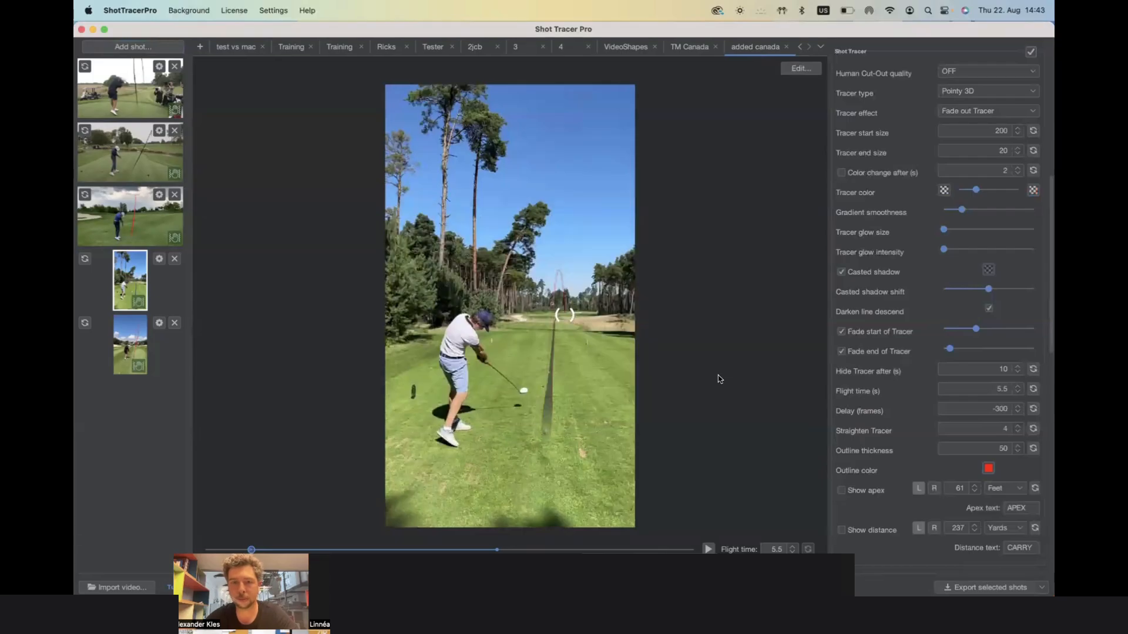
- Turn off the tracer's casted shadow and raise the outline thickness to 3000
{"action": "left_click", "coordinate": [841, 272]}
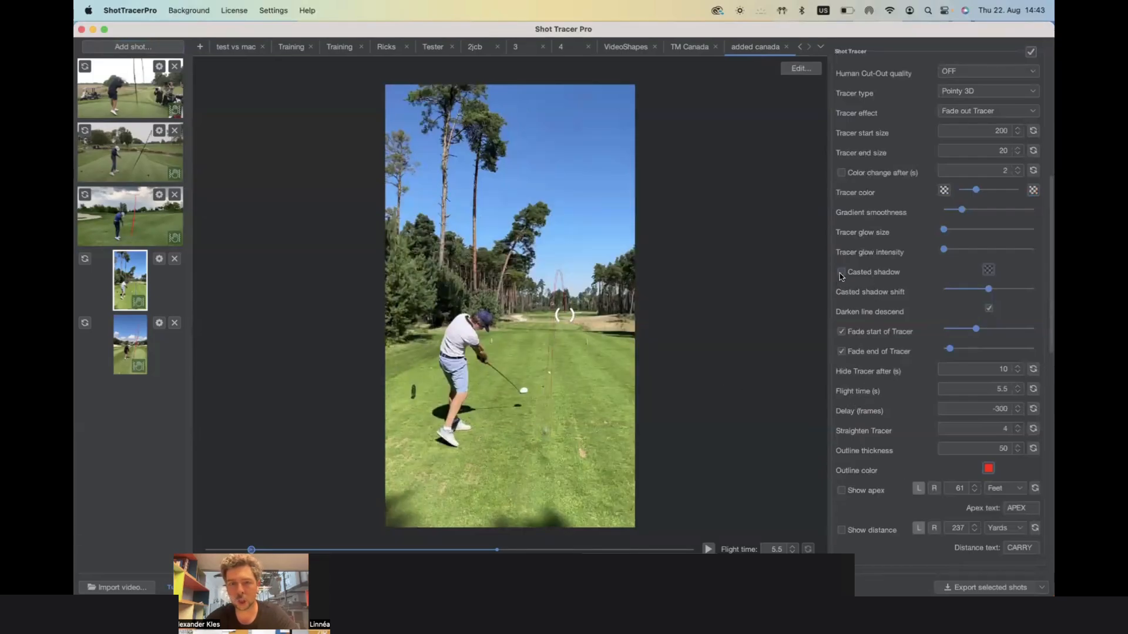
{"action": "double_click", "coordinate": [992, 451]}
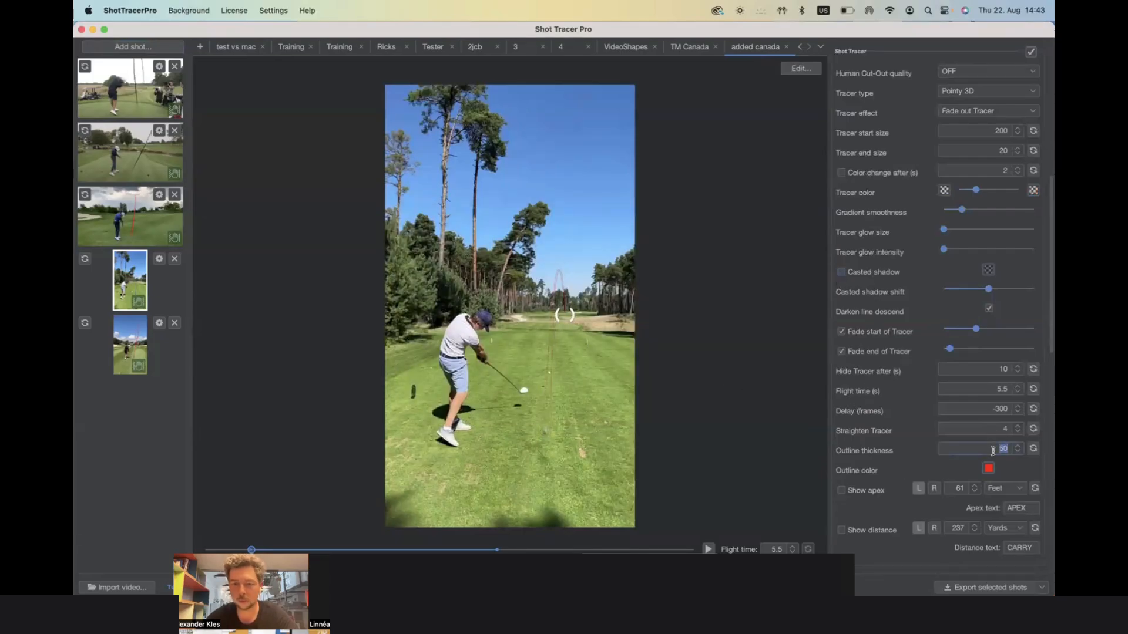
{"action": "type", "text": "100"}
{"action": "key", "text": "Return"}
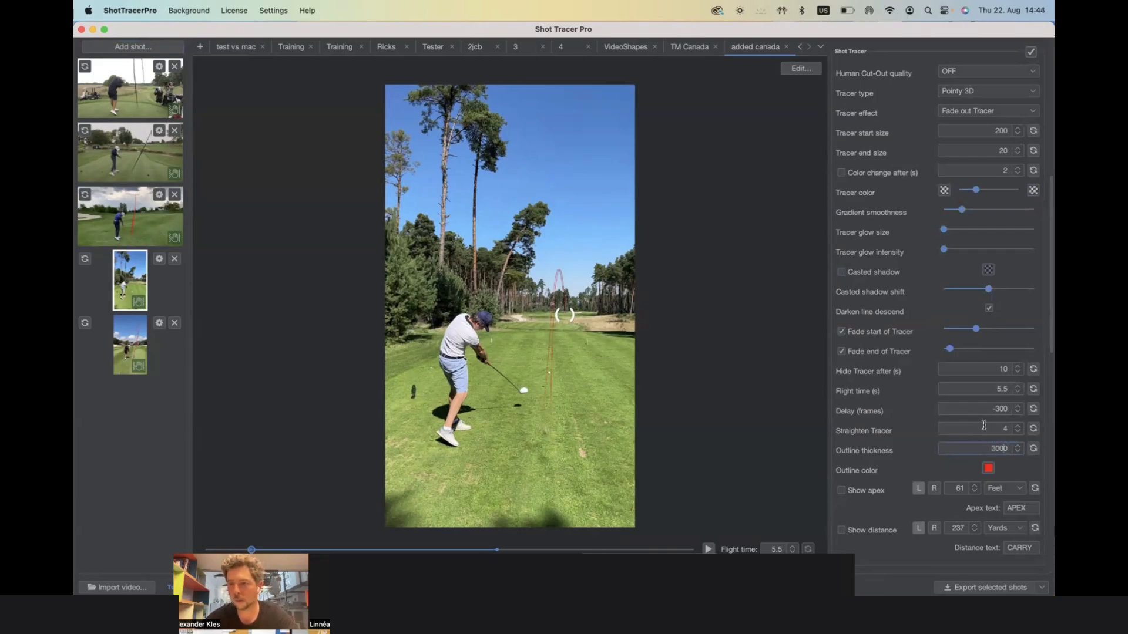
- Set the outline thickness to 300 and play the shot preview with the outlined tracer
{"action": "double_click", "coordinate": [991, 449]}
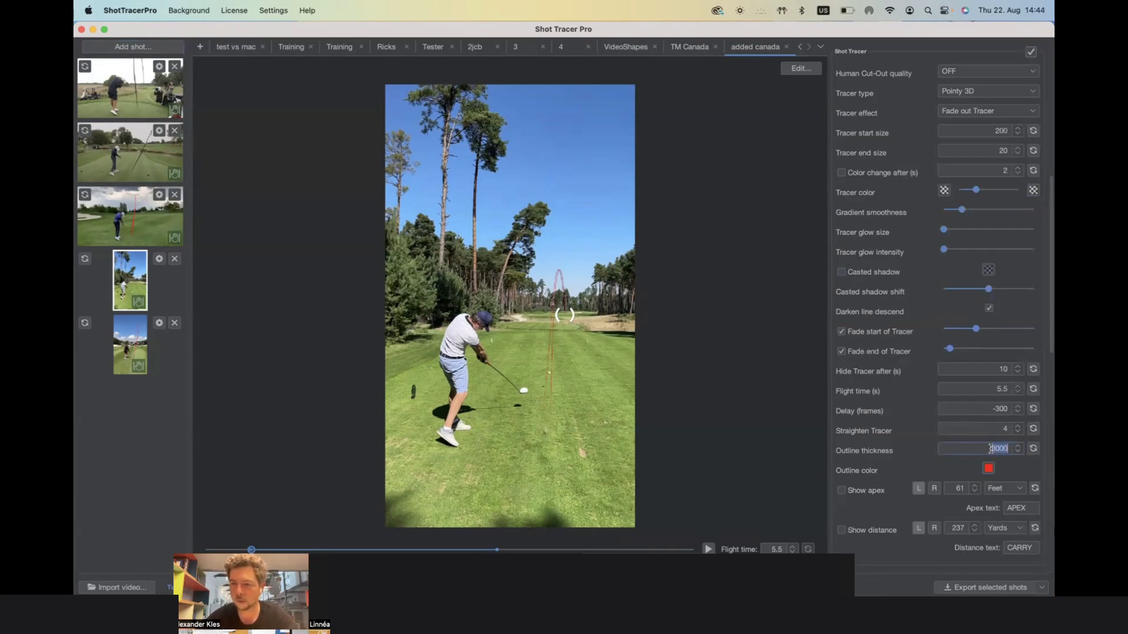
{"action": "type", "text": "300"}
{"action": "key", "text": "Return"}
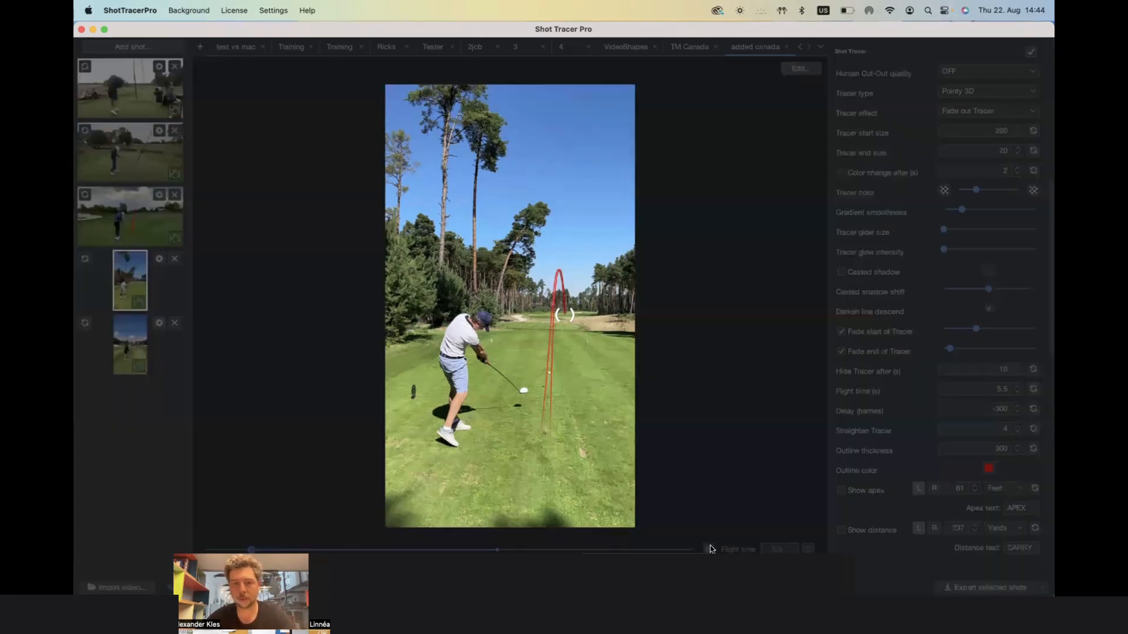
{"action": "left_click", "coordinate": [708, 549]}
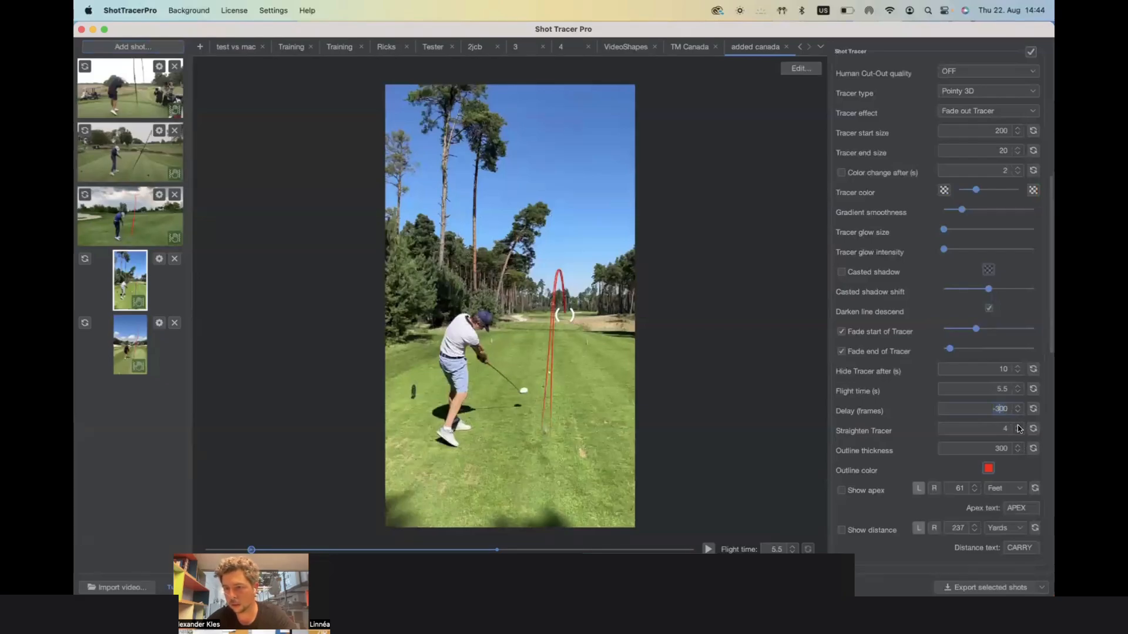
- Set the tracer delay to -350 frames
{"action": "key", "text": "BackSpace"}
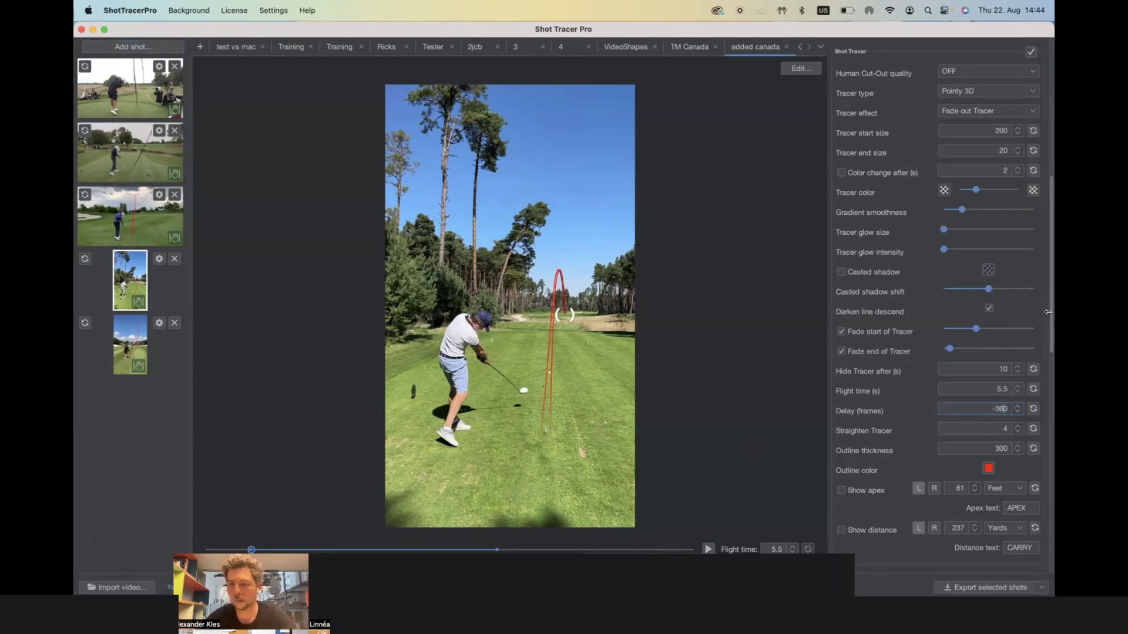
{"action": "type", "text": "5"}
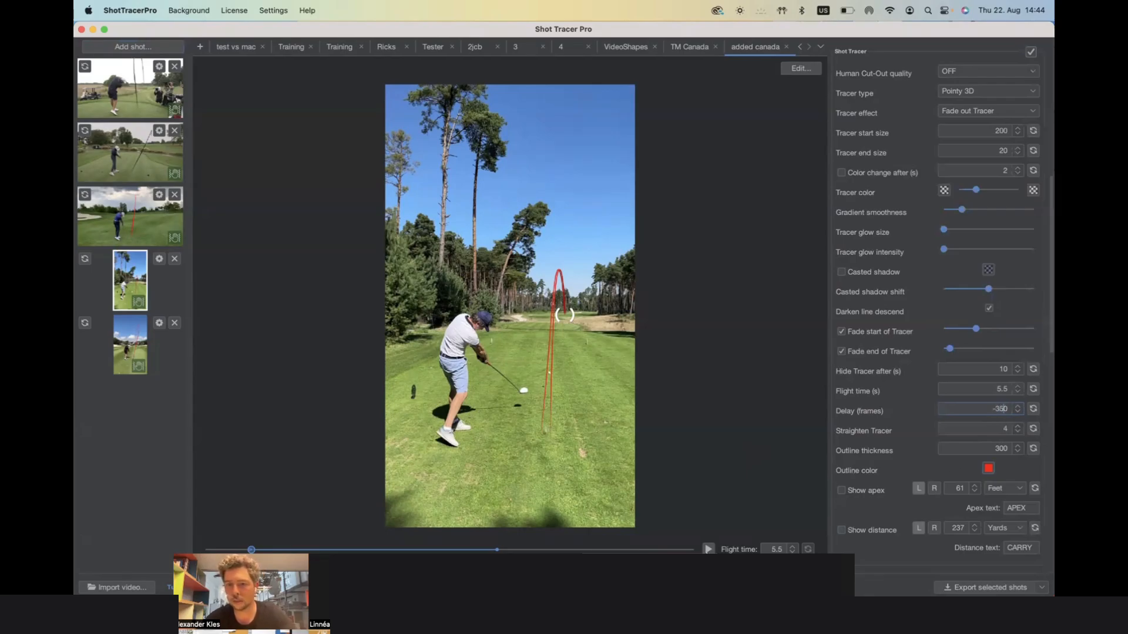
- Preview the shot and set the tracer delay to 0 frames
{"action": "left_click", "coordinate": [708, 549]}
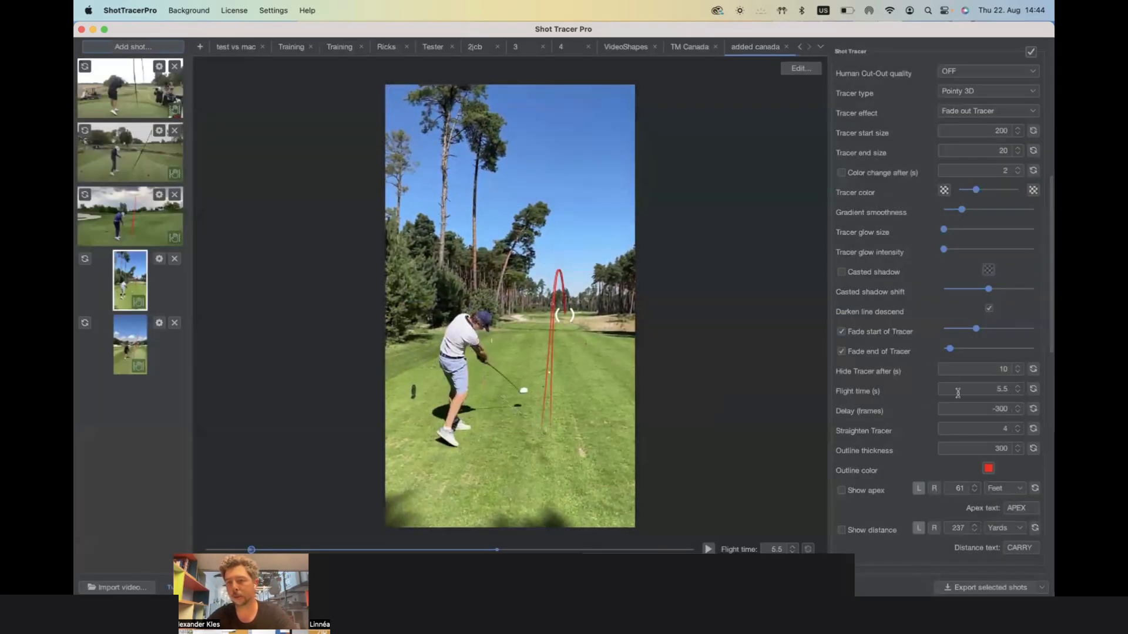
{"action": "left_click_drag", "start_coordinate": [985, 412], "coordinate": [1047, 405]}
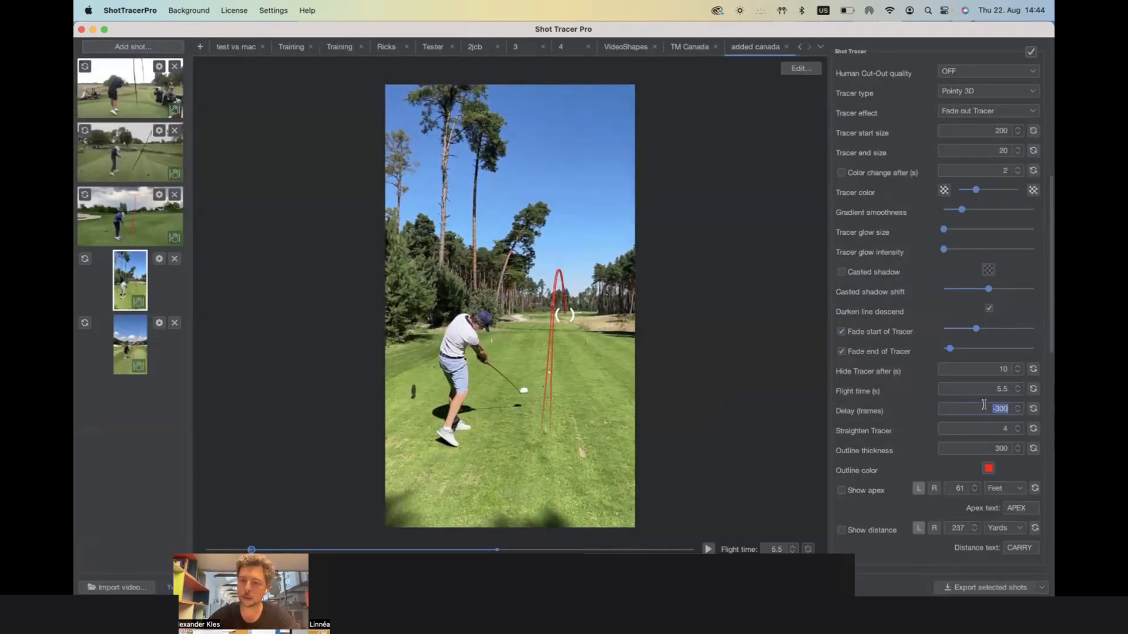
{"action": "type", "text": "0"}
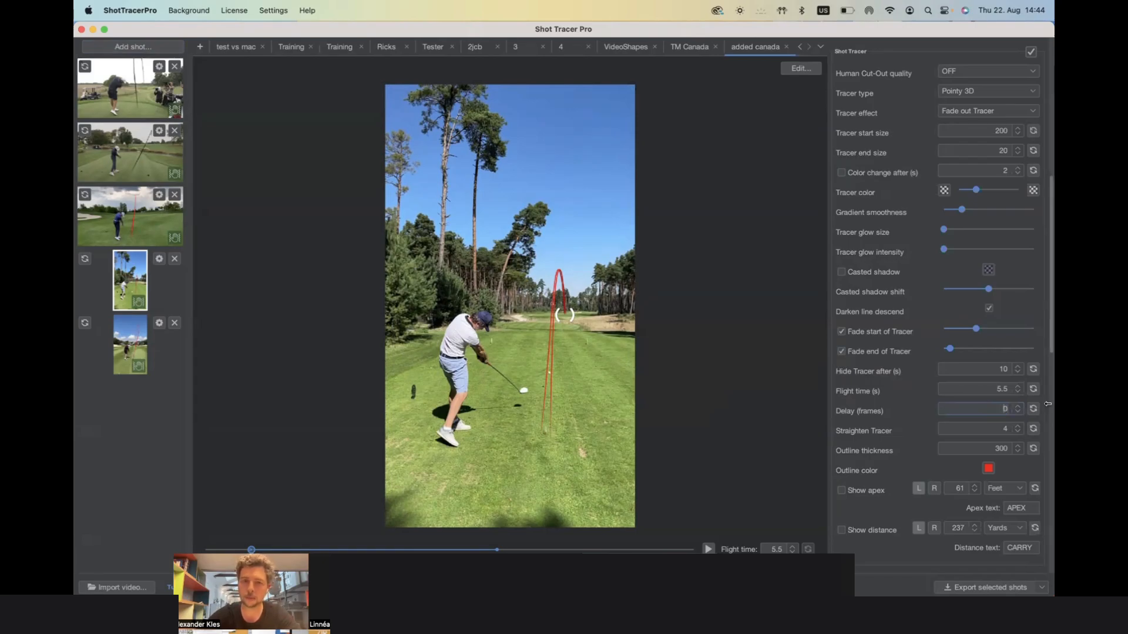
- Raise the alpha of the tracer's blue start colour and red end colour so both colours show on the tracer
{"action": "left_click", "coordinate": [944, 190]}
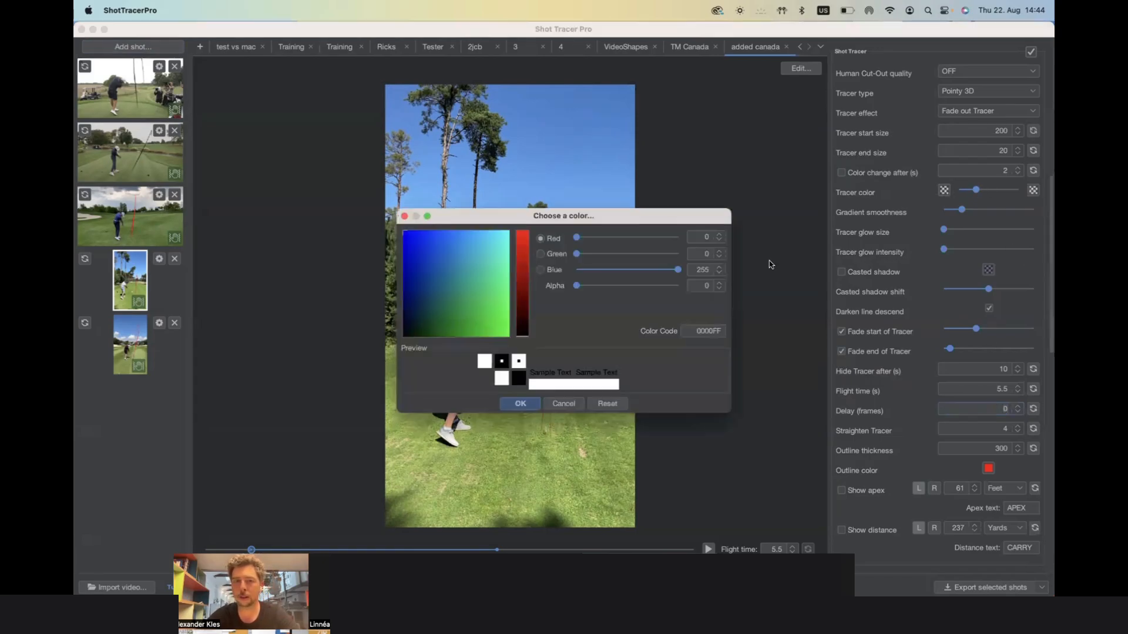
{"action": "left_click_drag", "start_coordinate": [629, 286], "coordinate": [656, 288]}
{"action": "key", "text": "Return"}
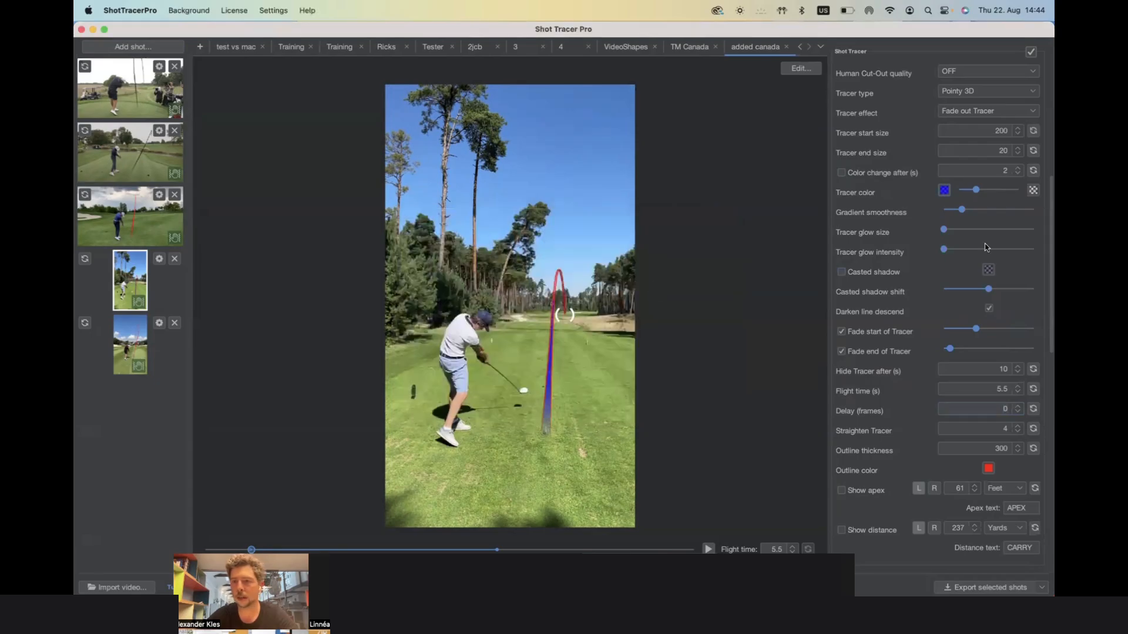
{"action": "left_click", "coordinate": [1032, 191]}
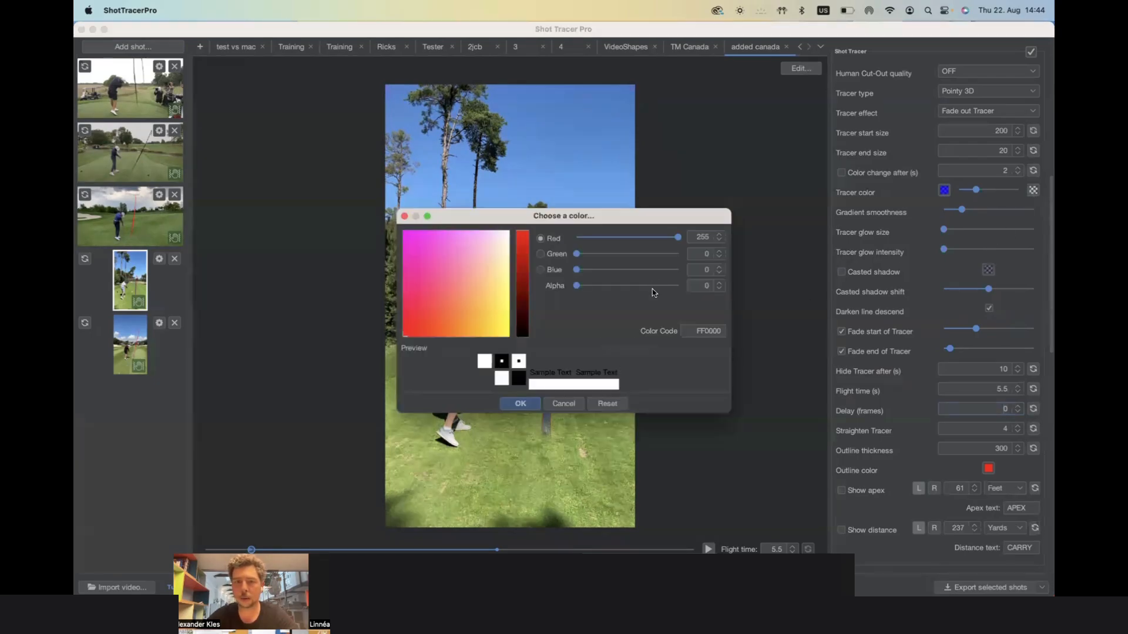
{"action": "left_click_drag", "start_coordinate": [653, 290], "coordinate": [663, 284]}
{"action": "key", "text": "Return"}
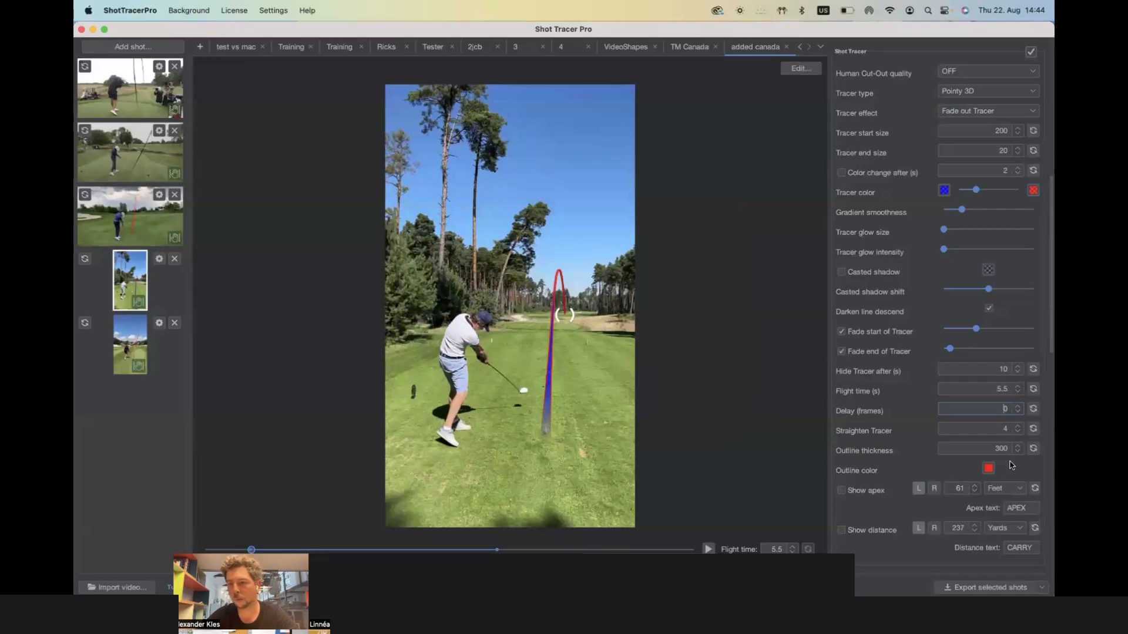
- Preview the recoloured tracer and set its outline thickness to 0
{"action": "left_click", "coordinate": [707, 549]}
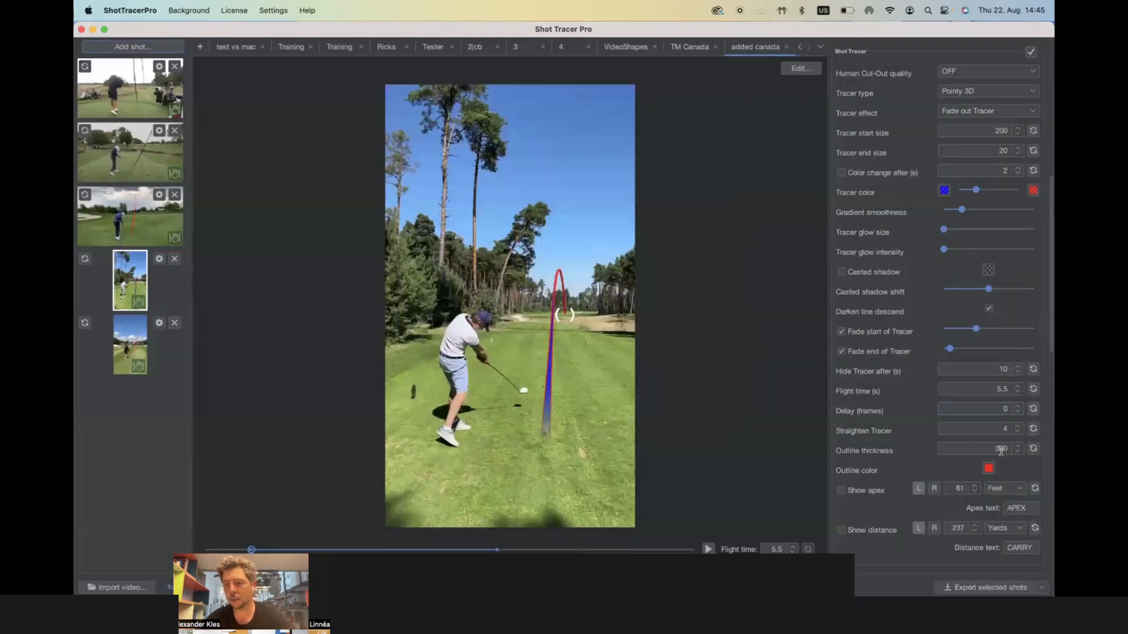
{"action": "double_click", "coordinate": [1000, 449]}
{"action": "type", "text": "0"}
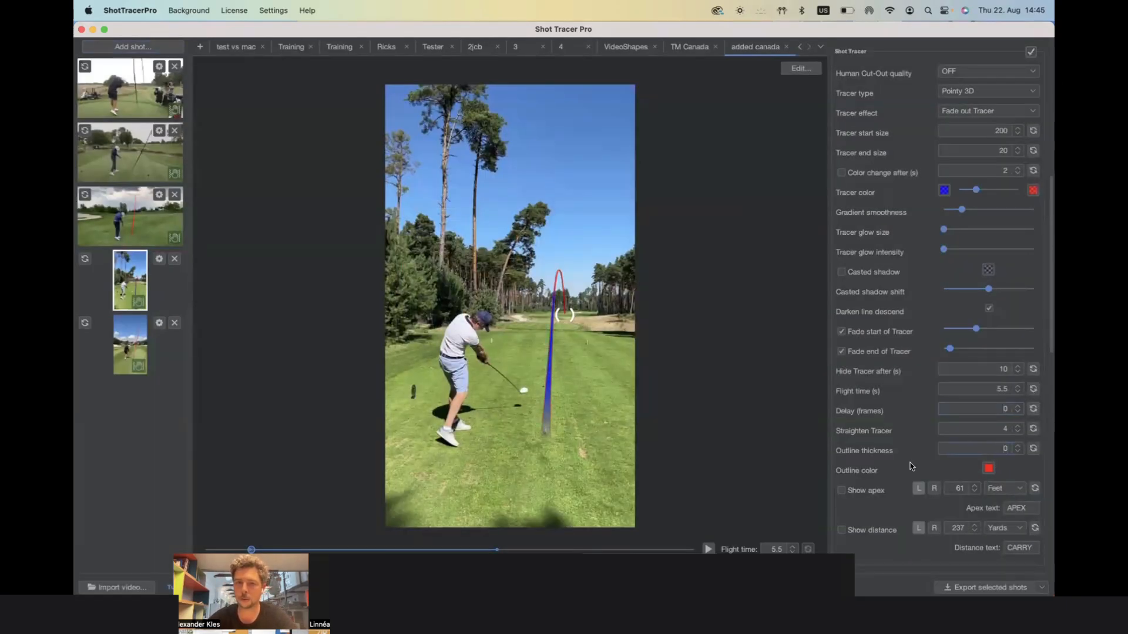
- Show the apex and distance labels on the tracer and change the distance text to TOTAL
{"action": "scroll", "coordinate": [944, 446], "scroll_direction": "down", "scroll_amount": 3}
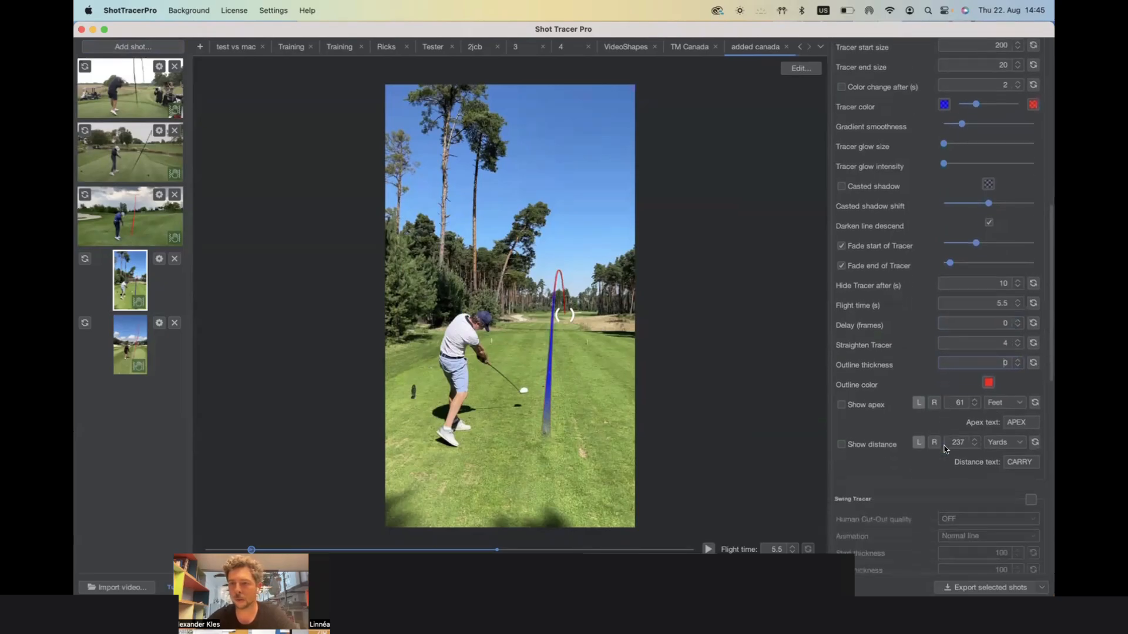
{"action": "left_click", "coordinate": [842, 405]}
{"action": "left_click", "coordinate": [841, 445]}
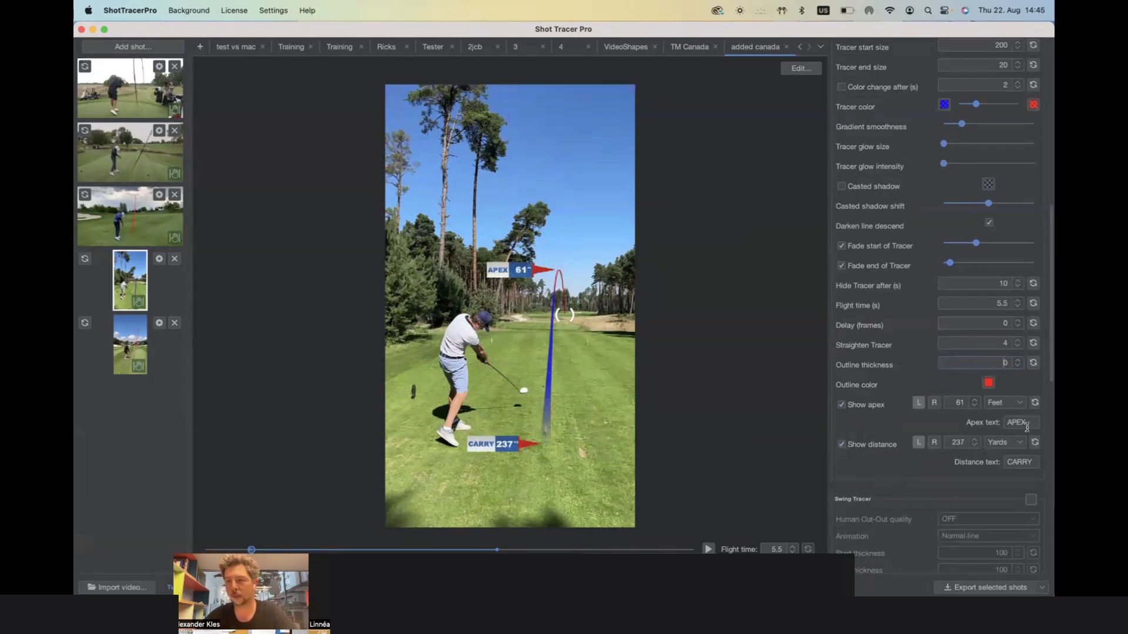
{"action": "double_click", "coordinate": [1020, 463]}
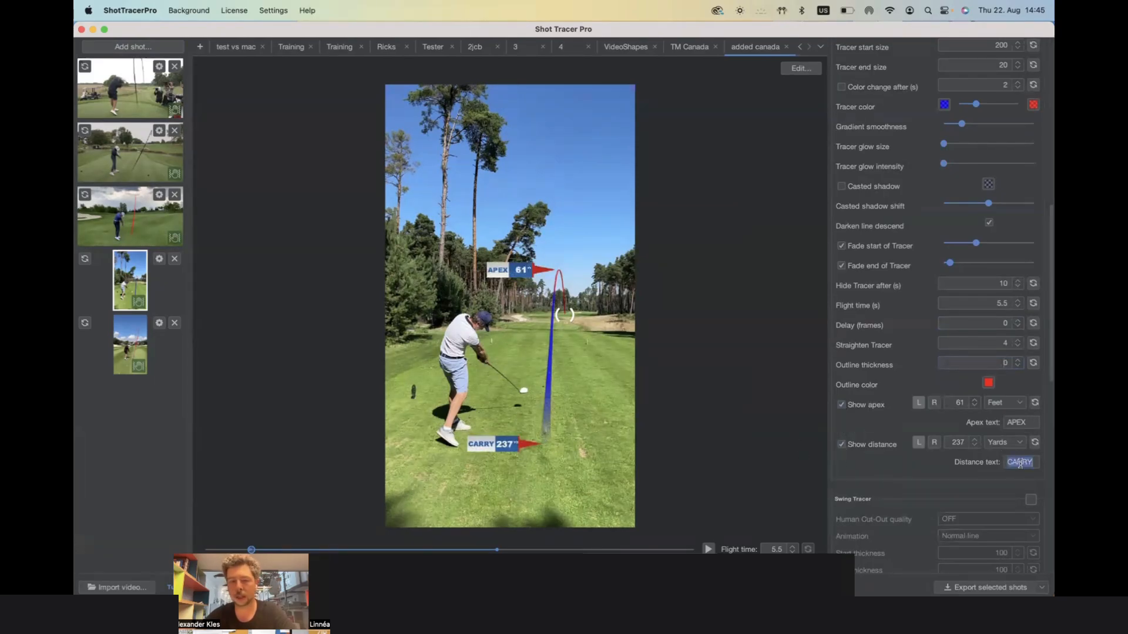
{"action": "type", "text": "T"}
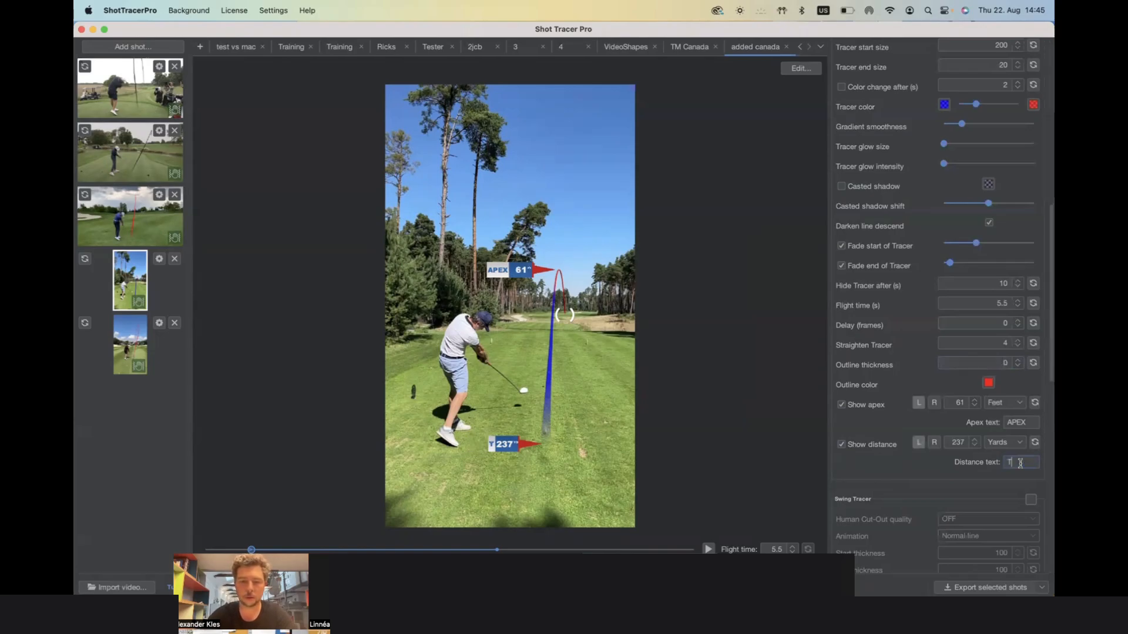
{"action": "type", "text": "IOTAL"}
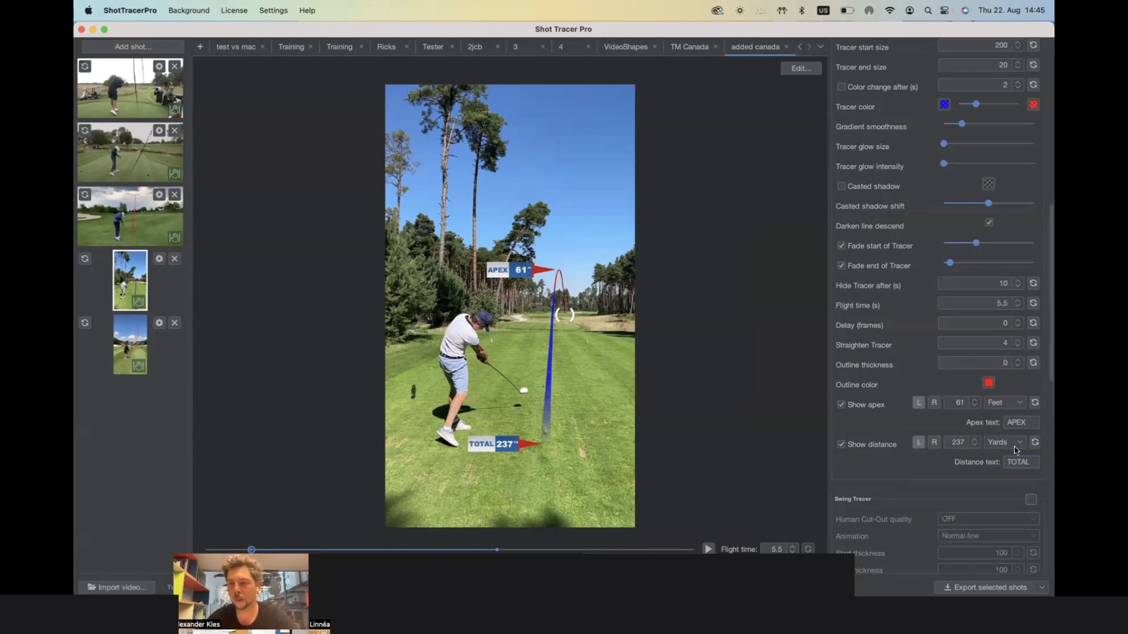
{"action": "left_click", "coordinate": [1019, 443]}
{"action": "left_click", "coordinate": [1020, 443]}
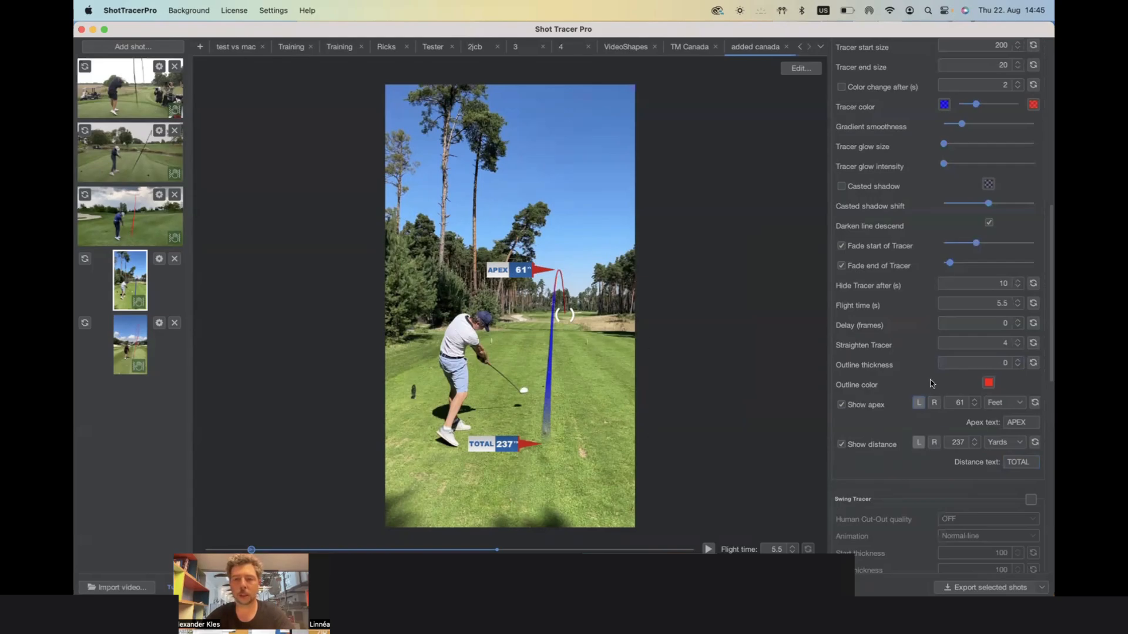
- Place the apex and distance labels on the right side of the tracer, and hide both labels
{"action": "left_click", "coordinate": [934, 402]}
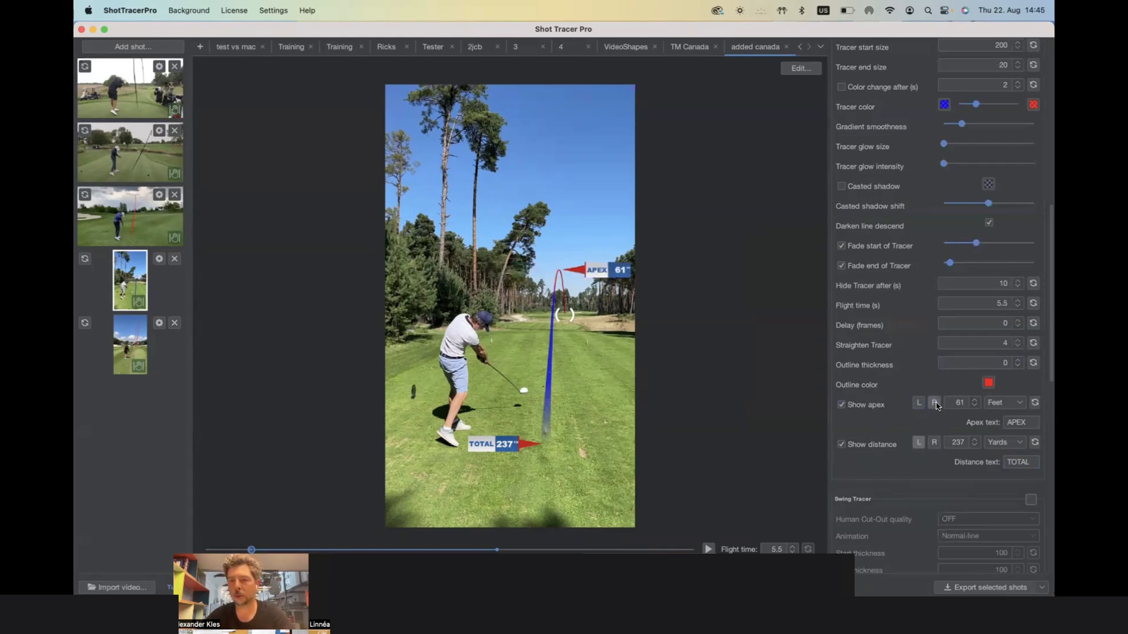
{"action": "left_click", "coordinate": [934, 443]}
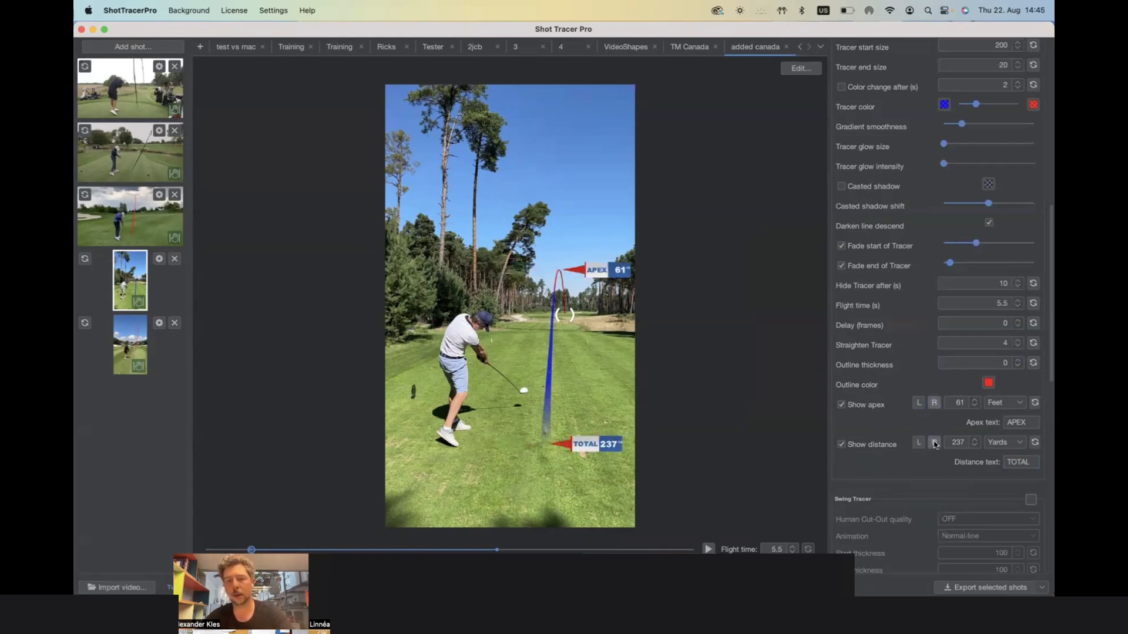
{"action": "left_click", "coordinate": [841, 445]}
{"action": "left_click", "coordinate": [842, 405]}
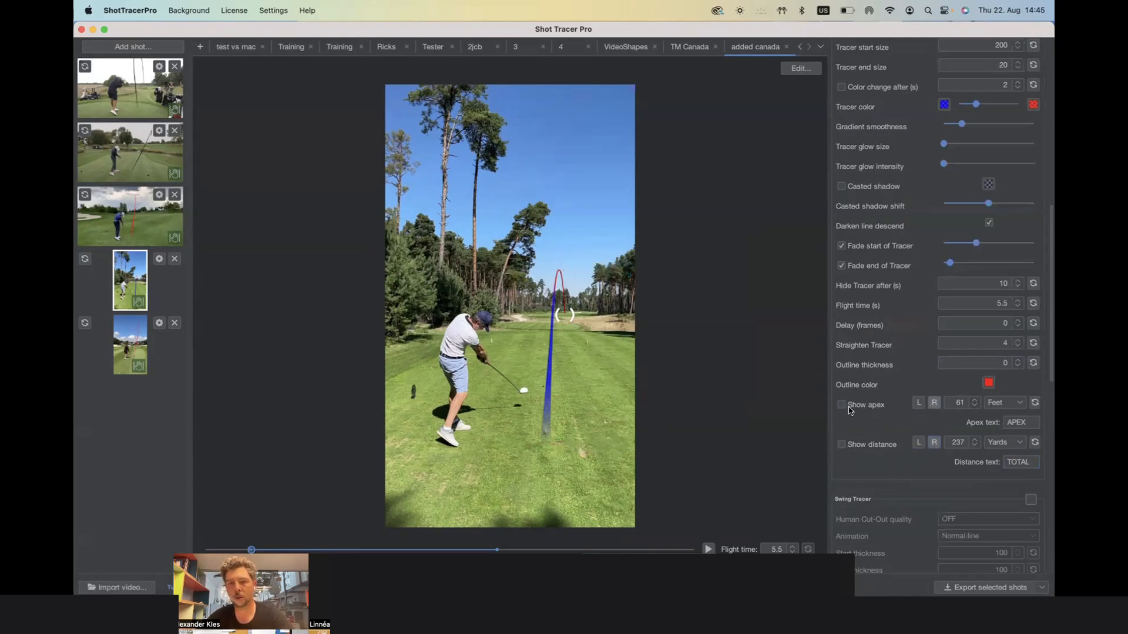
- Add a Fly Out Distance pop-up with the value 282 and the unit YDS
{"action": "scroll", "coordinate": [919, 382], "scroll_direction": "up", "scroll_amount": 10}
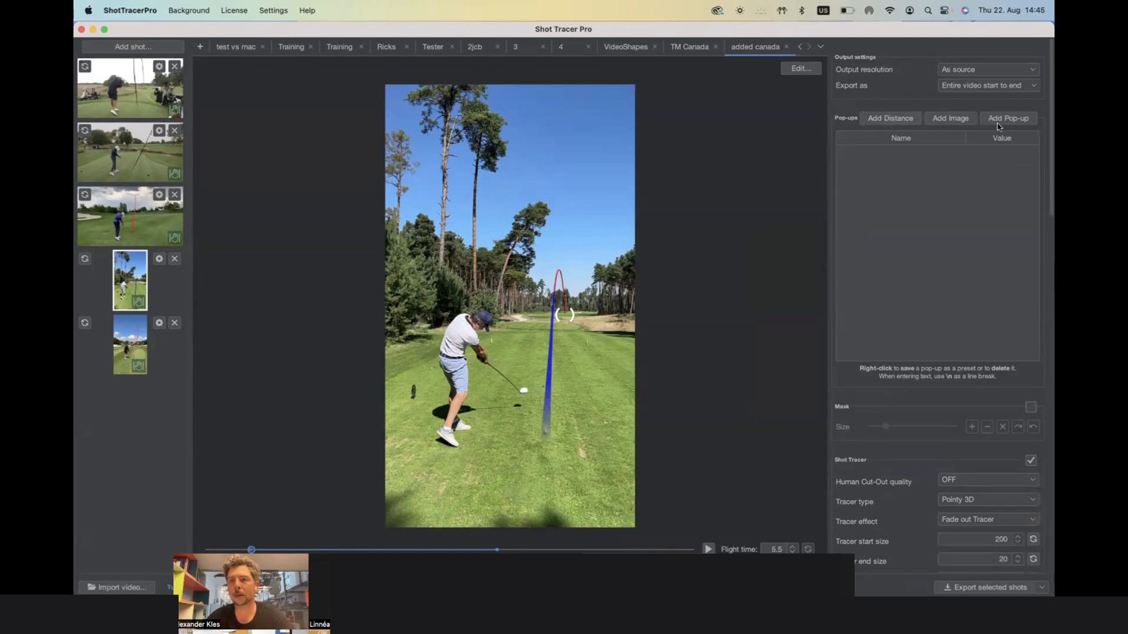
{"action": "left_click", "coordinate": [888, 121]}
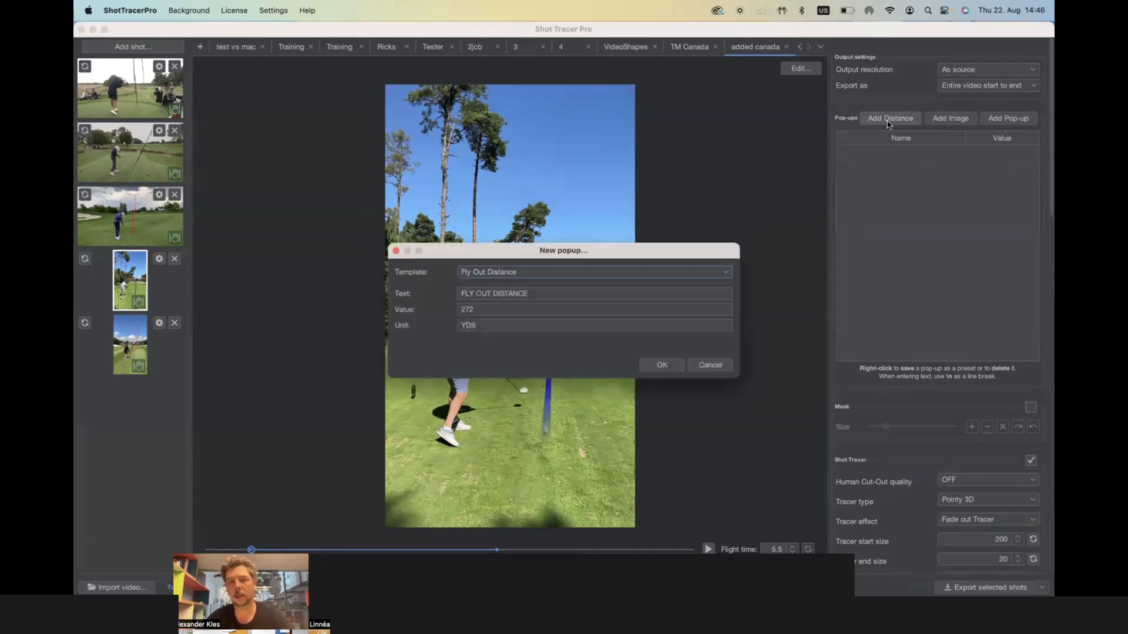
{"action": "double_click", "coordinate": [476, 308]}
{"action": "type", "text": "2"}
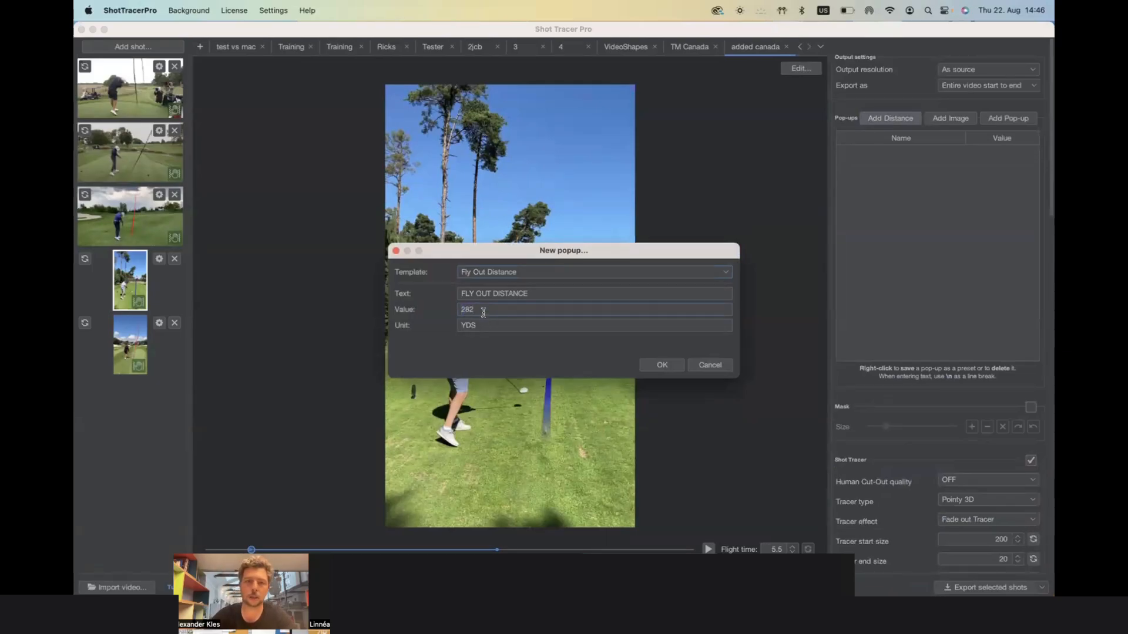
{"action": "left_click", "coordinate": [663, 365]}
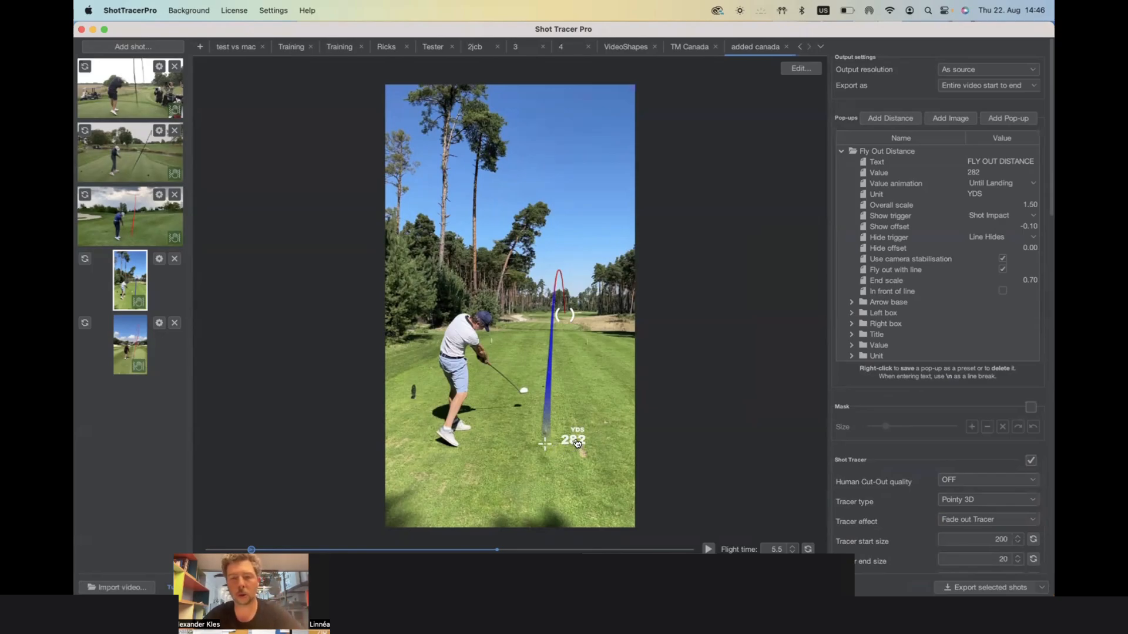
- Reposition the distance pop-up close beside the tracer's start point and look at its Arrow base settings
{"action": "left_click_drag", "start_coordinate": [577, 444], "coordinate": [517, 437]}
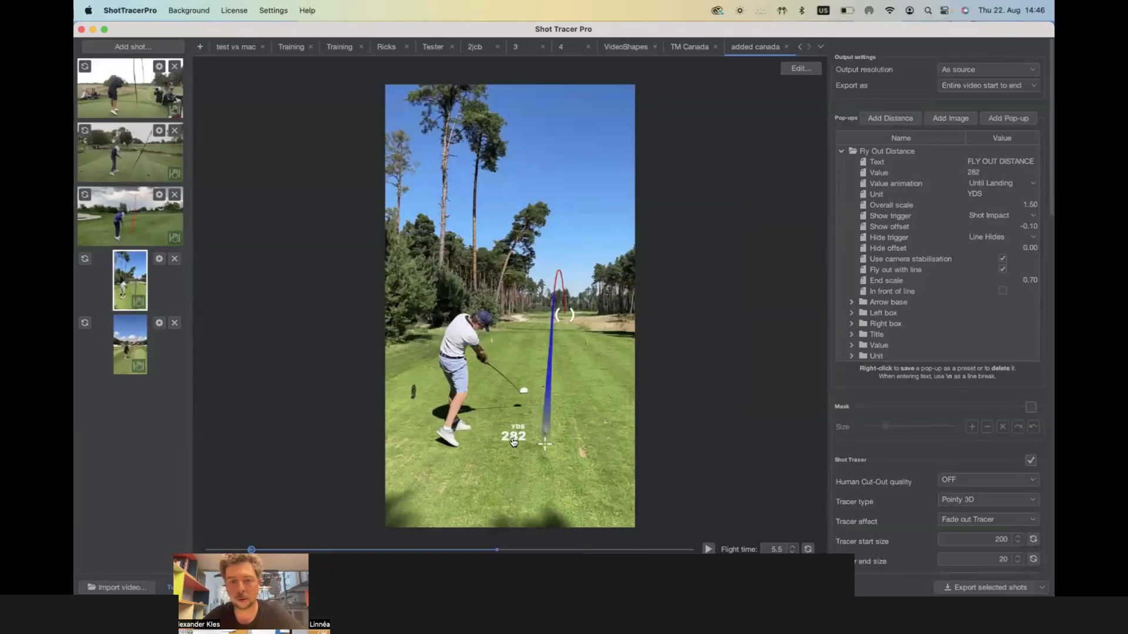
{"action": "left_click_drag", "start_coordinate": [513, 440], "coordinate": [573, 443]}
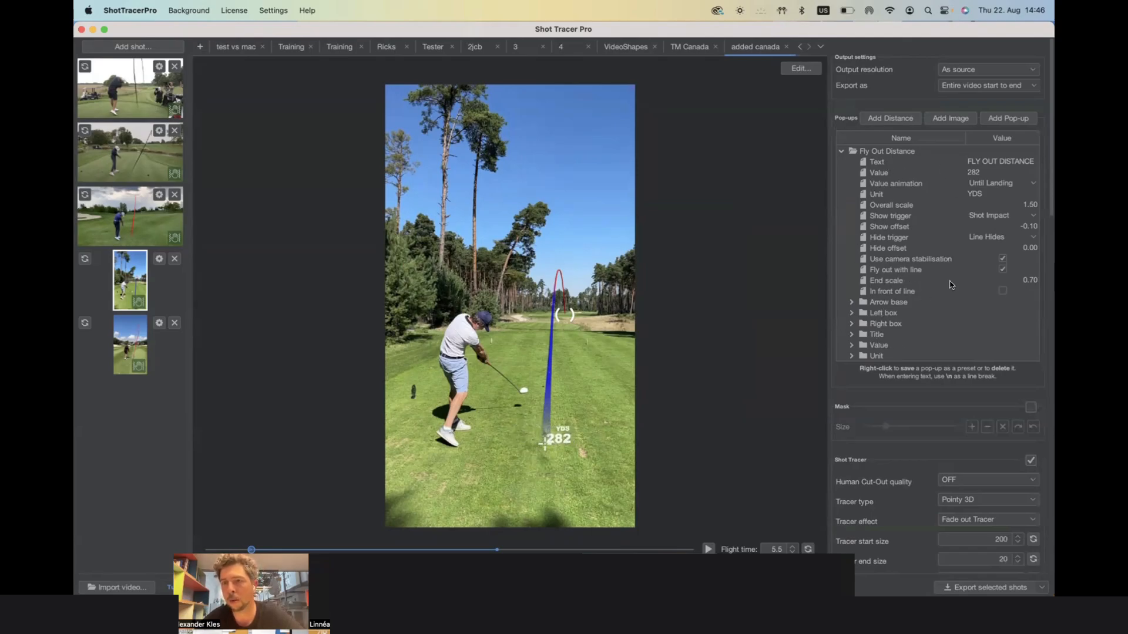
{"action": "left_click", "coordinate": [851, 303]}
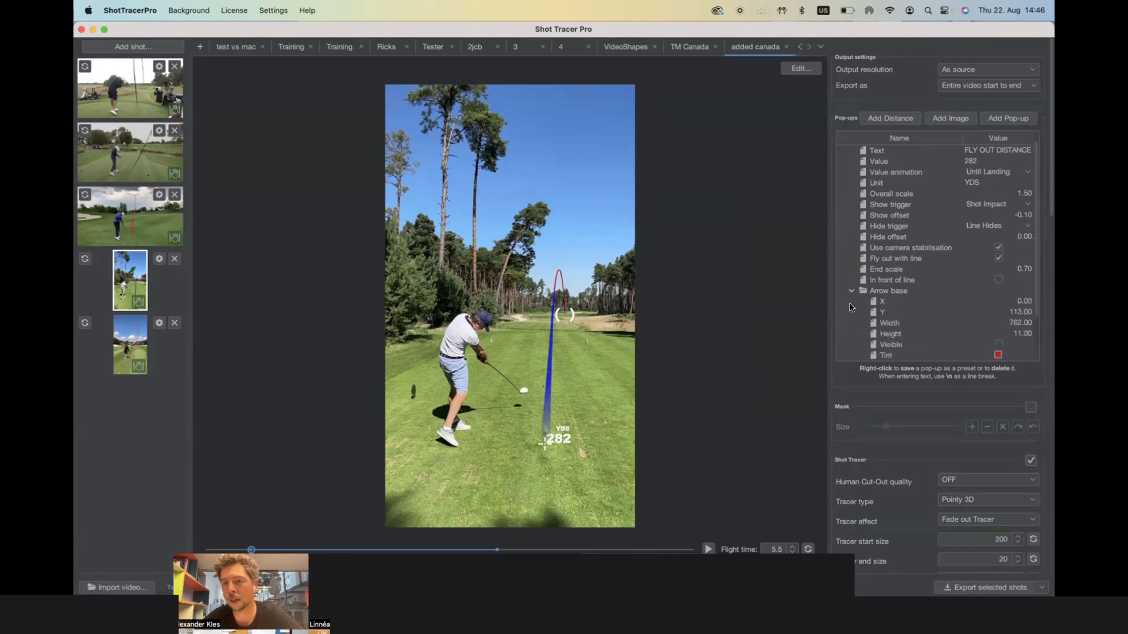
{"action": "left_click", "coordinate": [852, 292]}
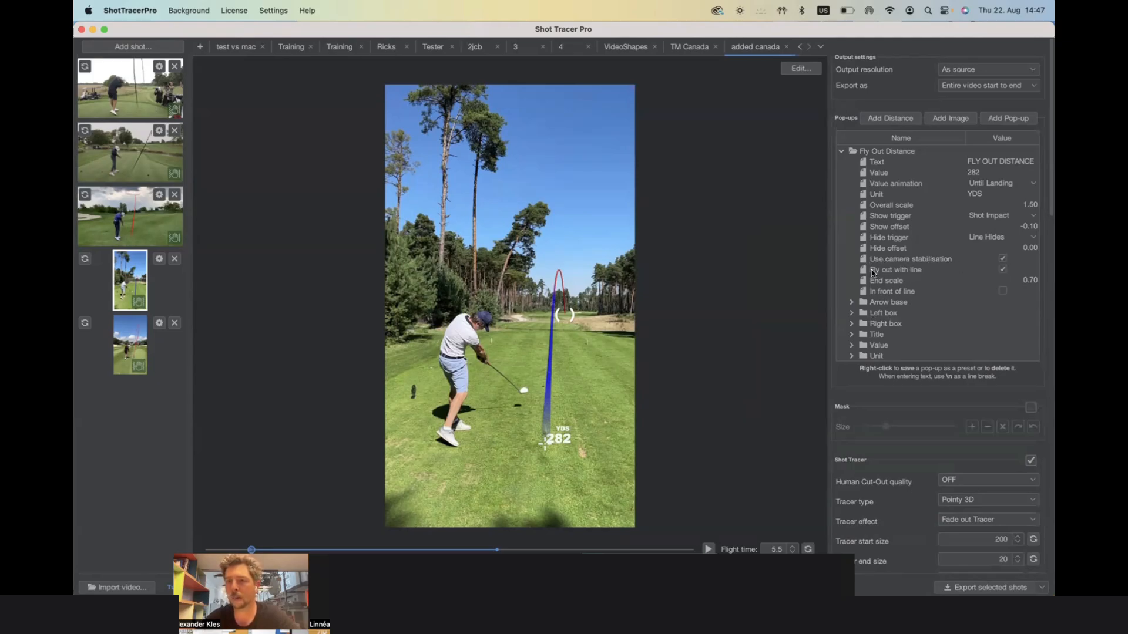
- Compare previews of the distance pop-up with Fly out with line turned off and turned back on
{"action": "left_click", "coordinate": [1002, 269]}
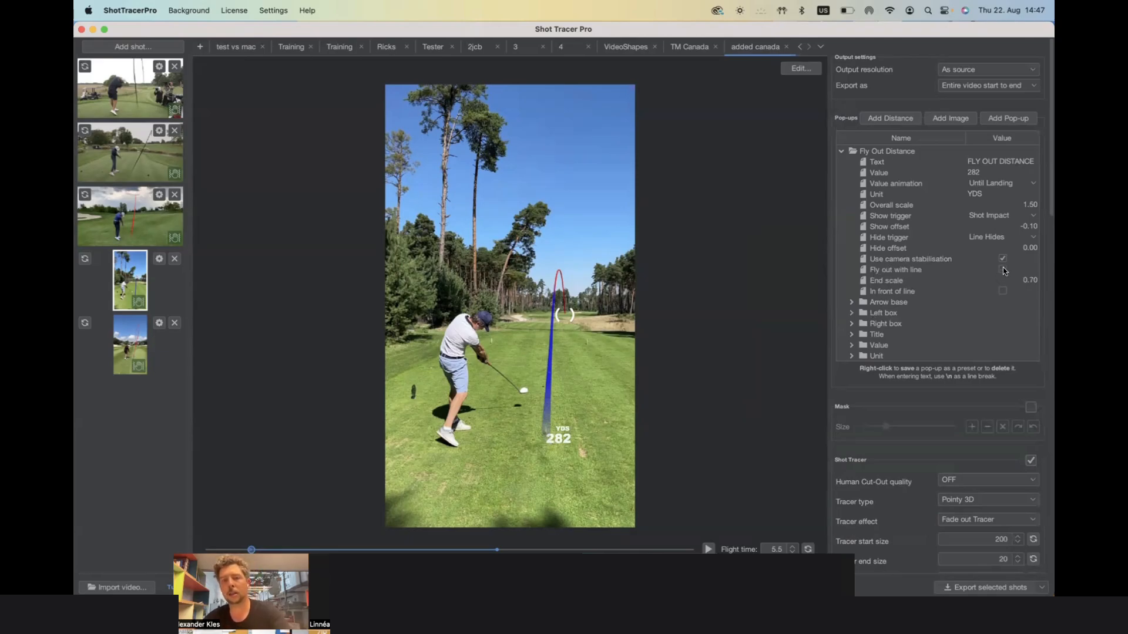
{"action": "left_click", "coordinate": [709, 548]}
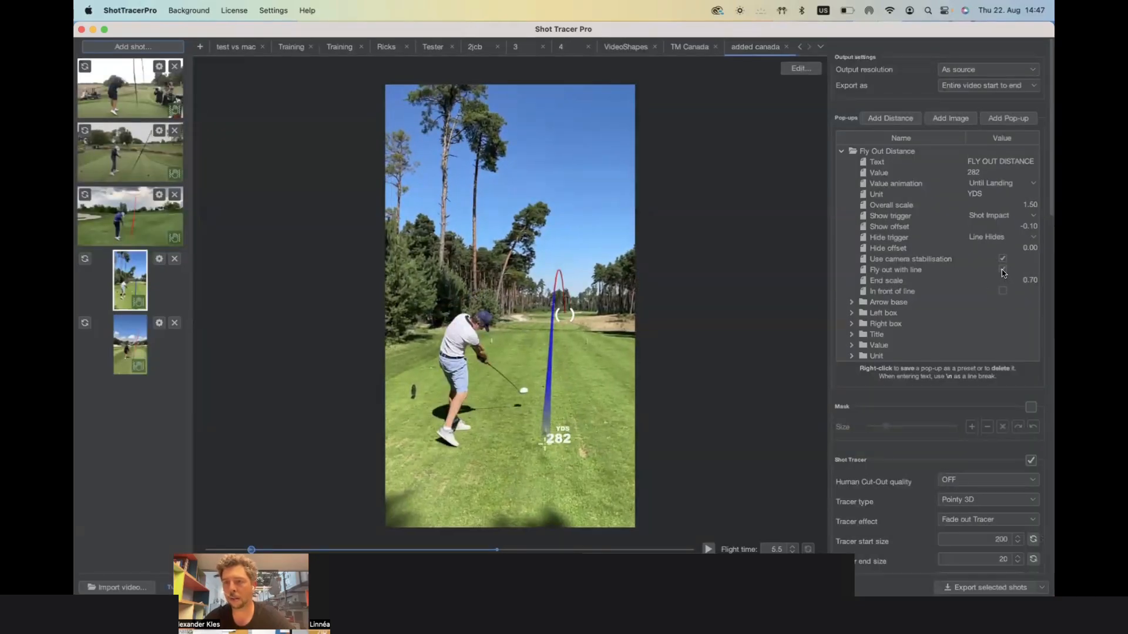
{"action": "left_click", "coordinate": [708, 549]}
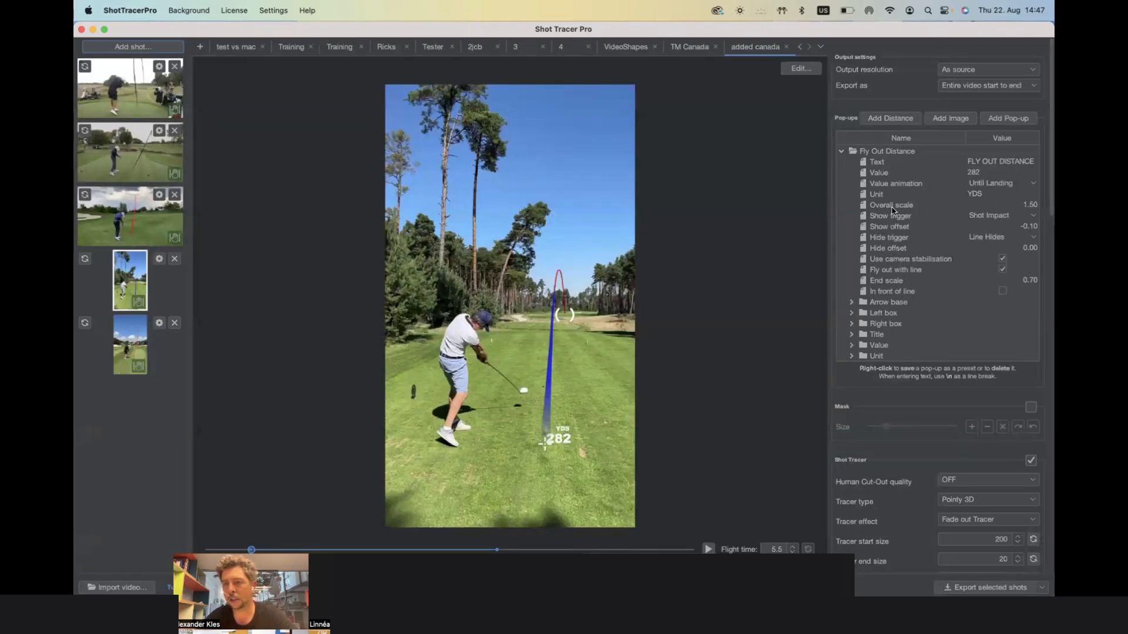
- Set the distance pop-up's overall scale to 2 and end scale to 0.3, and preview the shot
{"action": "double_click", "coordinate": [1012, 204]}
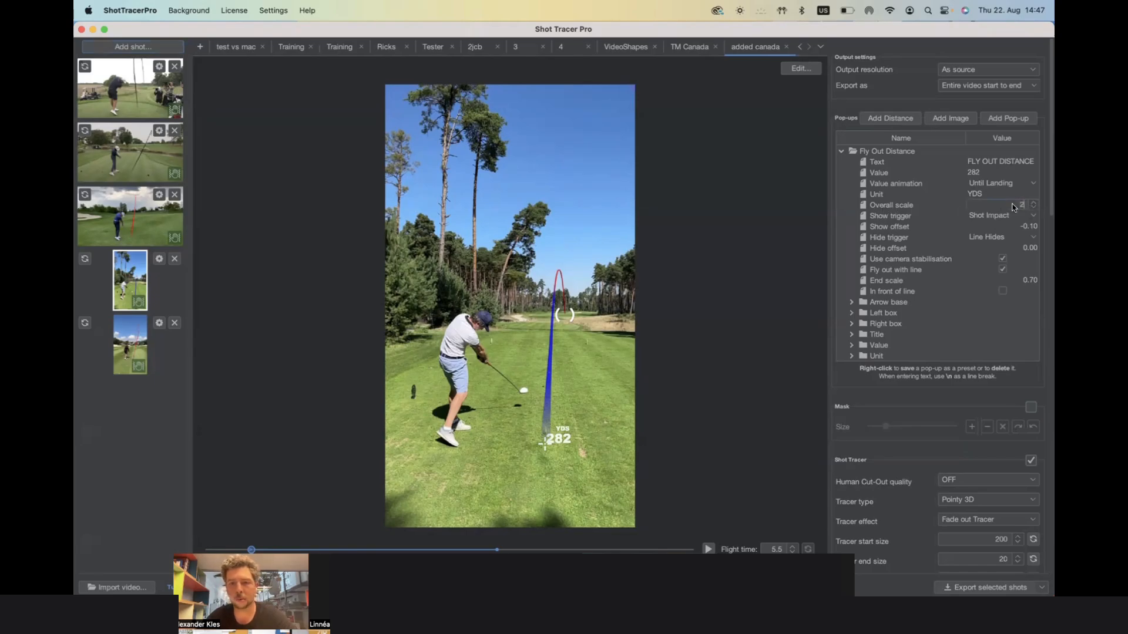
{"action": "type", "text": "2"}
{"action": "key", "text": "Return"}
{"action": "double_click", "coordinate": [1014, 280]}
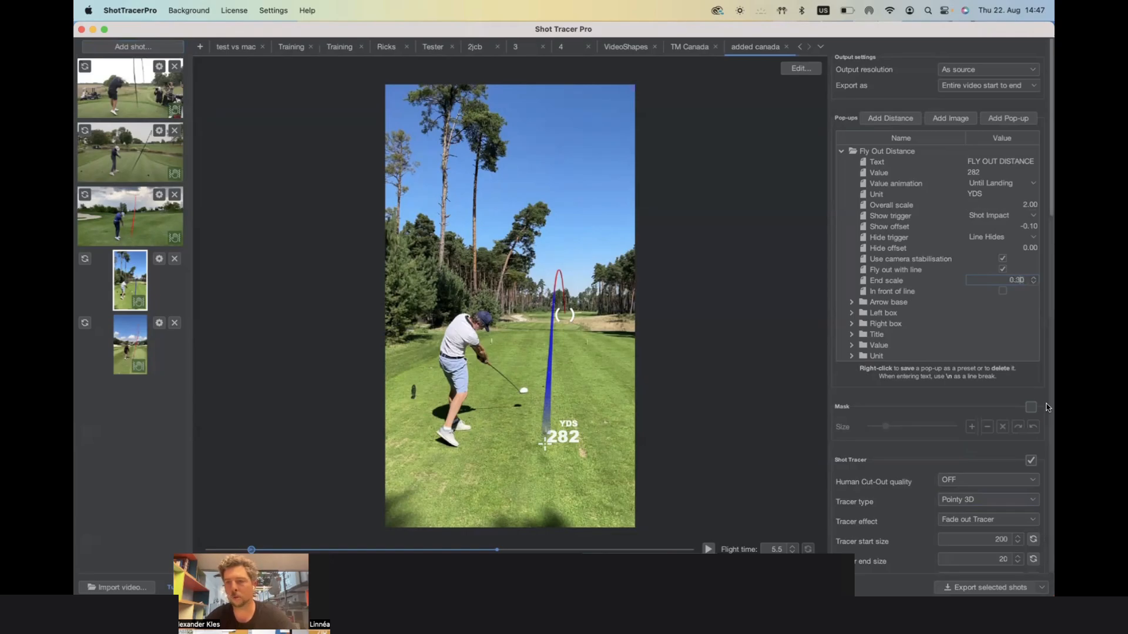
{"action": "key", "text": "Return"}
{"action": "left_click", "coordinate": [708, 549]}
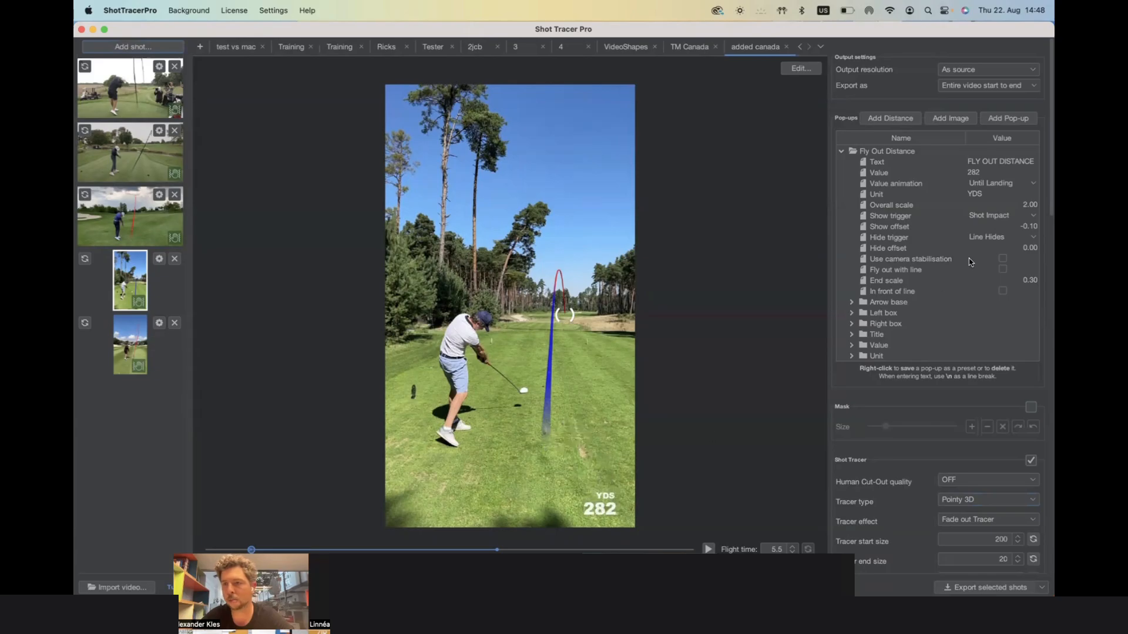
- Set the overall scale of the distance pop-up to 3
{"action": "double_click", "coordinate": [1012, 204]}
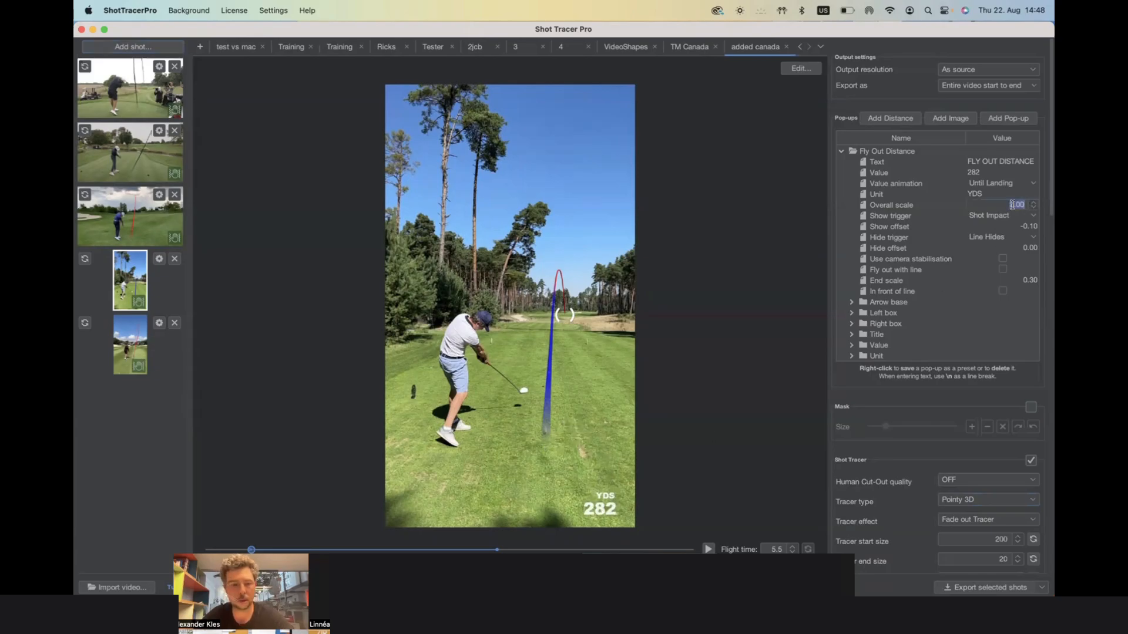
{"action": "type", "text": "3"}
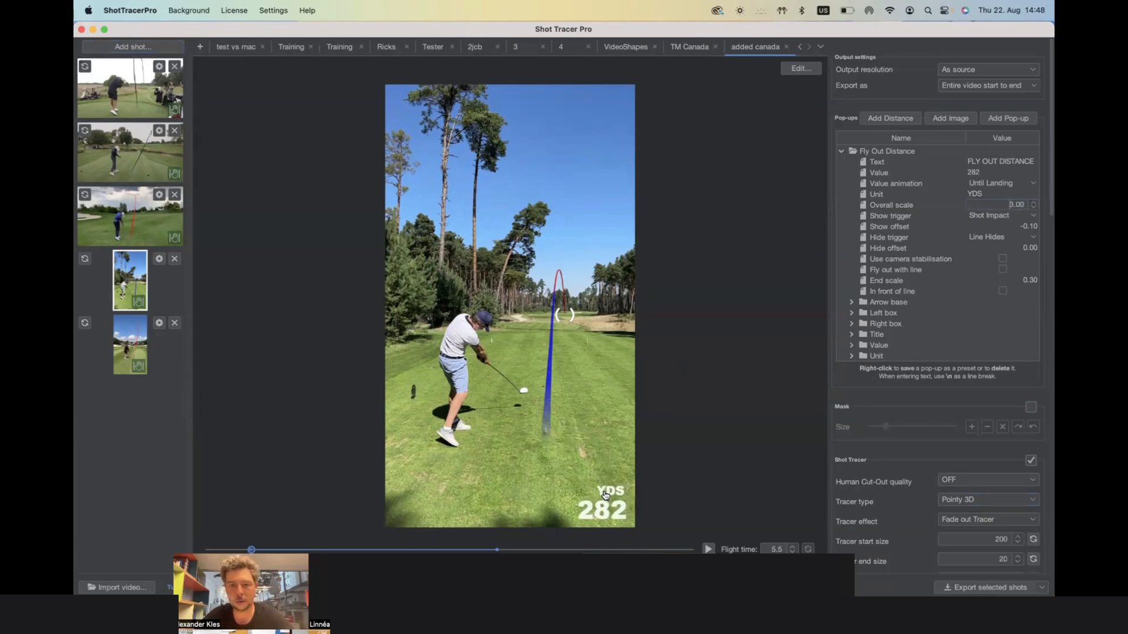
{"action": "key", "text": "Return"}
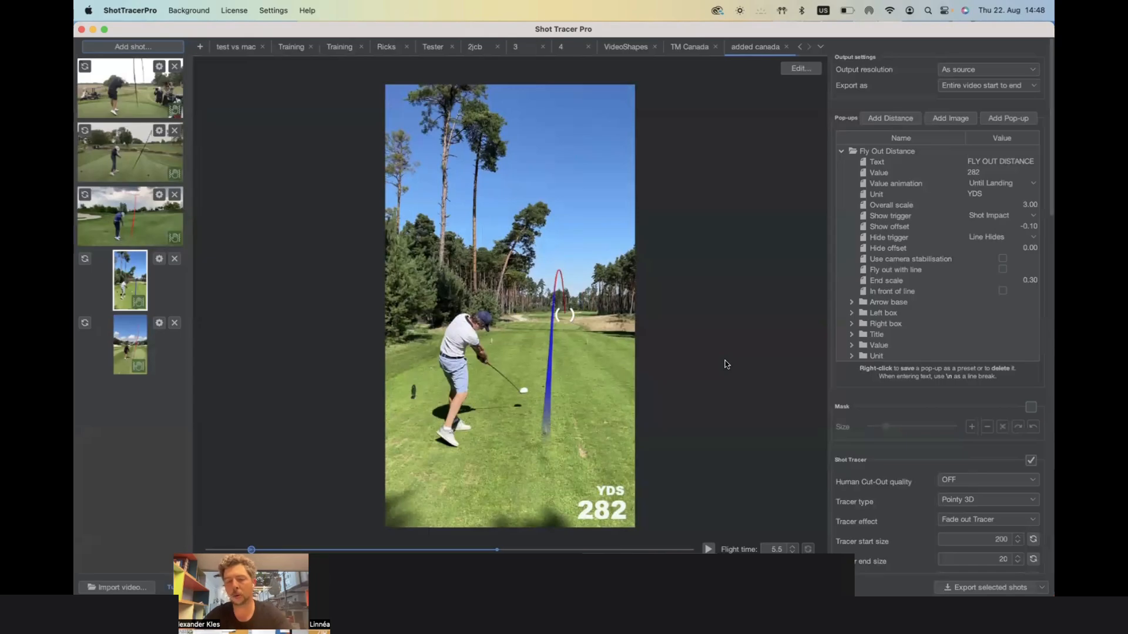
- Capture a screenshot of the plain dark area beside the video and remove the Fly Out Distance pop-up
{"action": "left_click", "coordinate": [842, 152]}
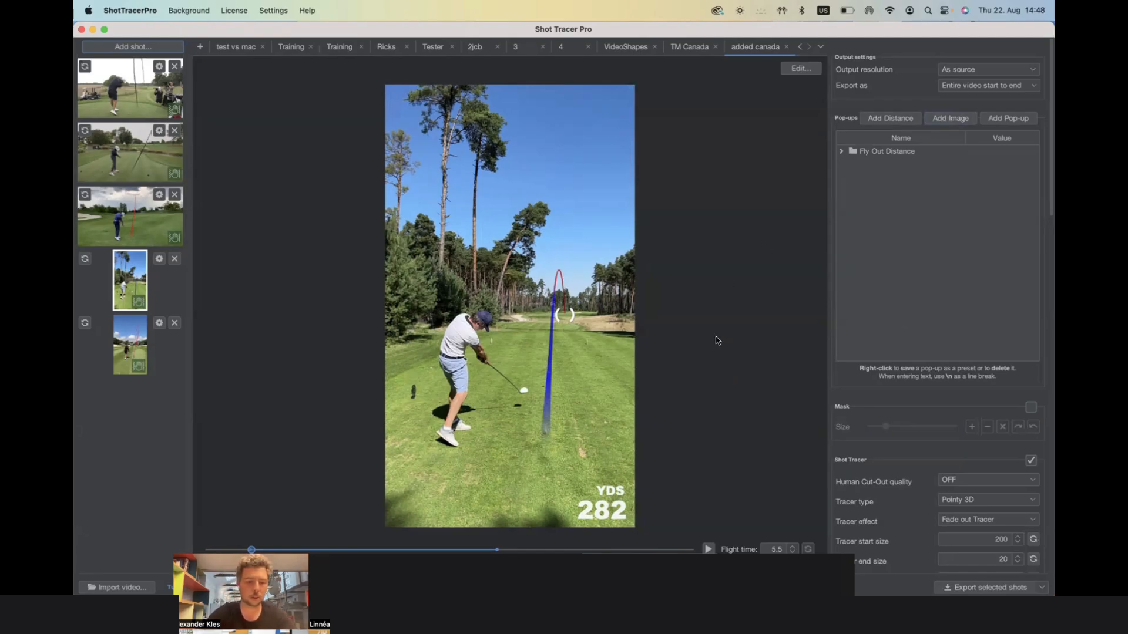
{"action": "left_click_drag", "start_coordinate": [661, 237], "coordinate": [757, 327]}
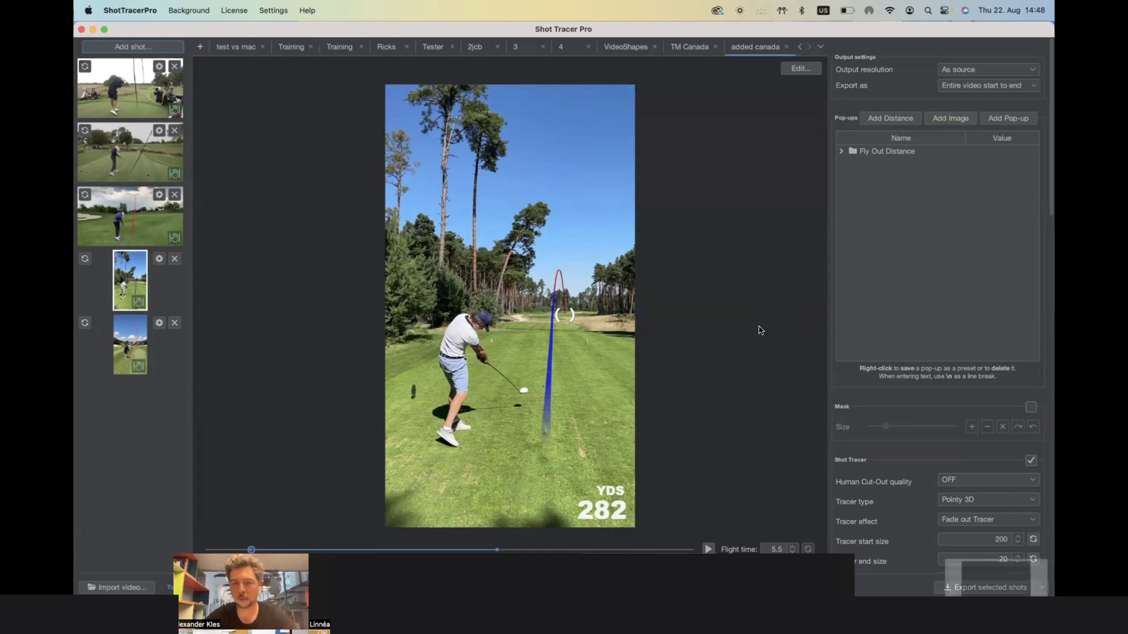
{"action": "right_click", "coordinate": [889, 153]}
{"action": "left_click", "coordinate": [904, 159]}
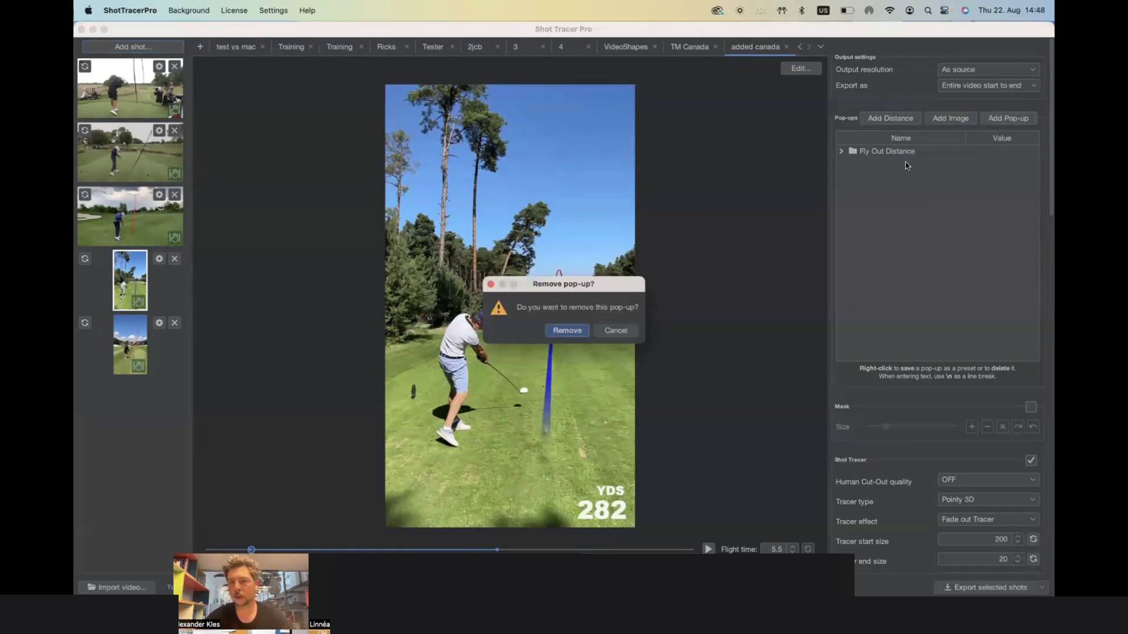
{"action": "left_click", "coordinate": [568, 331]}
- Add a Custom image pop-up using the new screenshot from the Desktop and place it in the video's lower right
{"action": "left_click", "coordinate": [942, 119]}
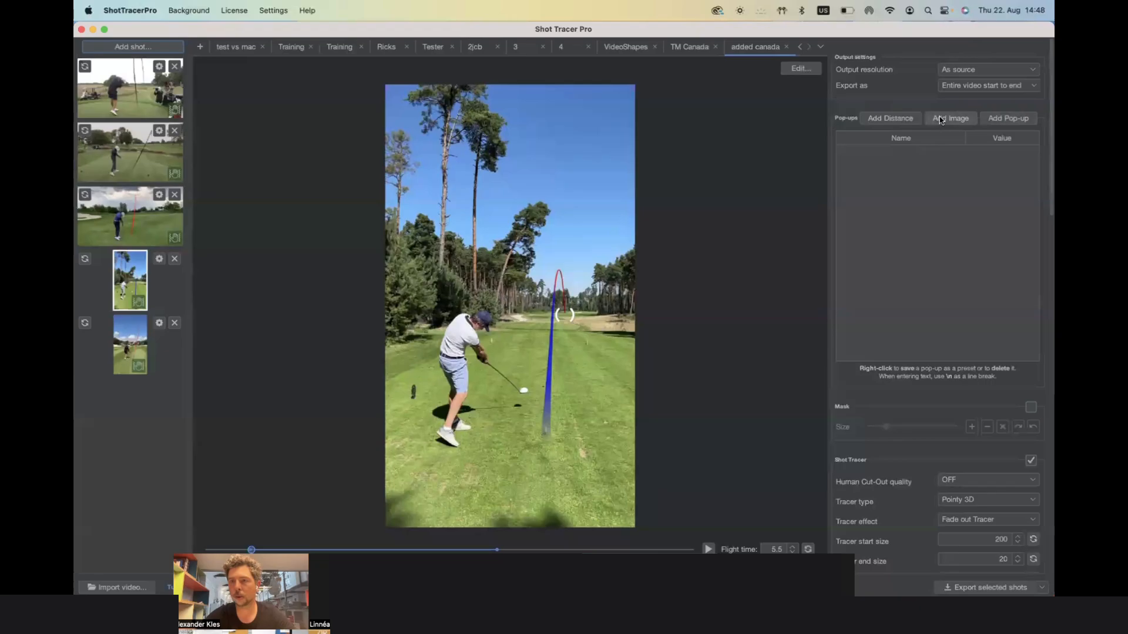
{"action": "left_click", "coordinate": [704, 313]}
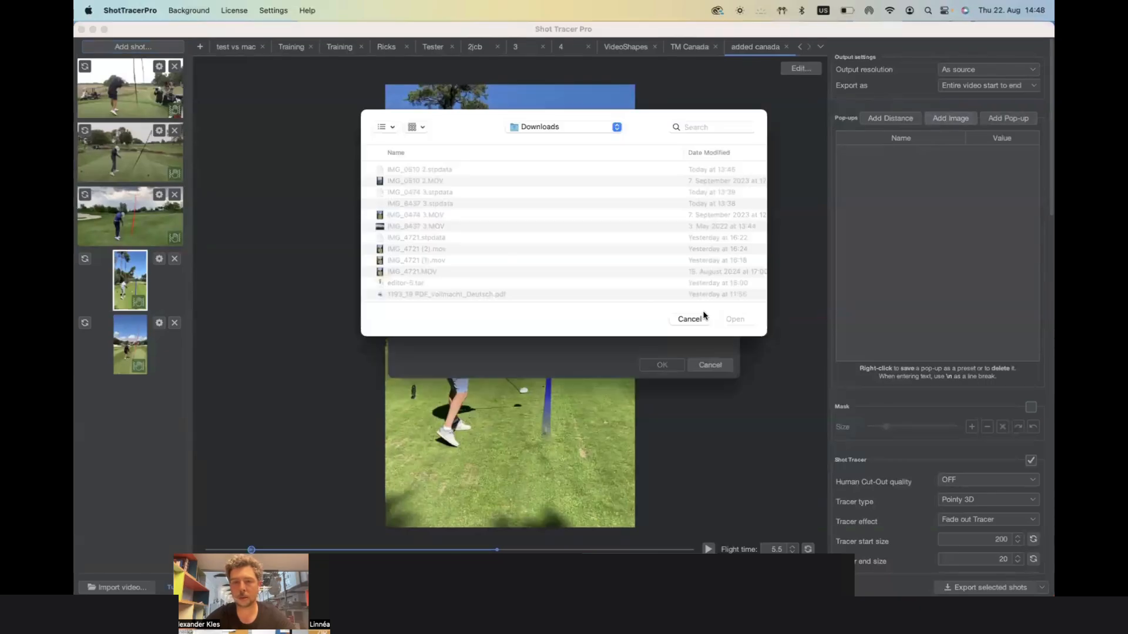
{"action": "left_click", "coordinate": [540, 126]}
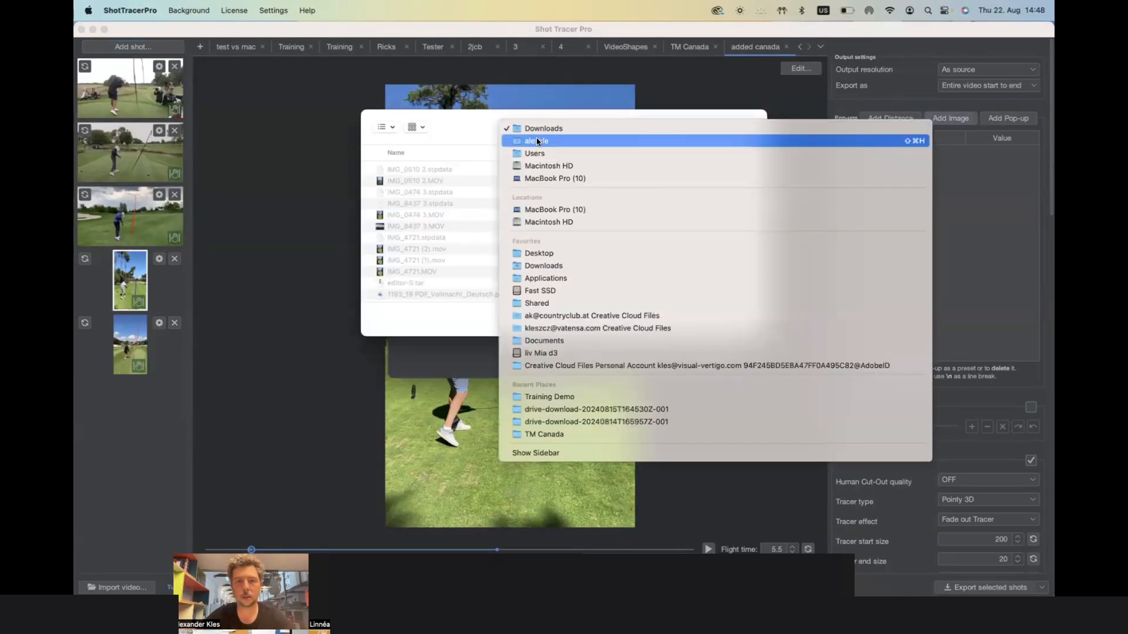
{"action": "left_click", "coordinate": [543, 254]}
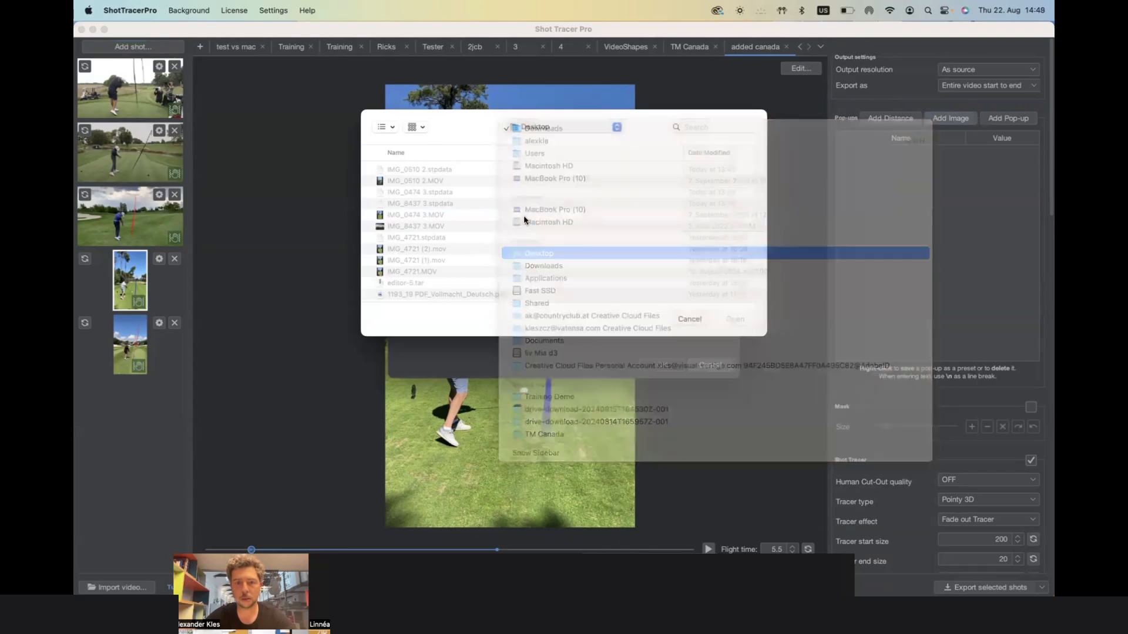
{"action": "double_click", "coordinate": [426, 171]}
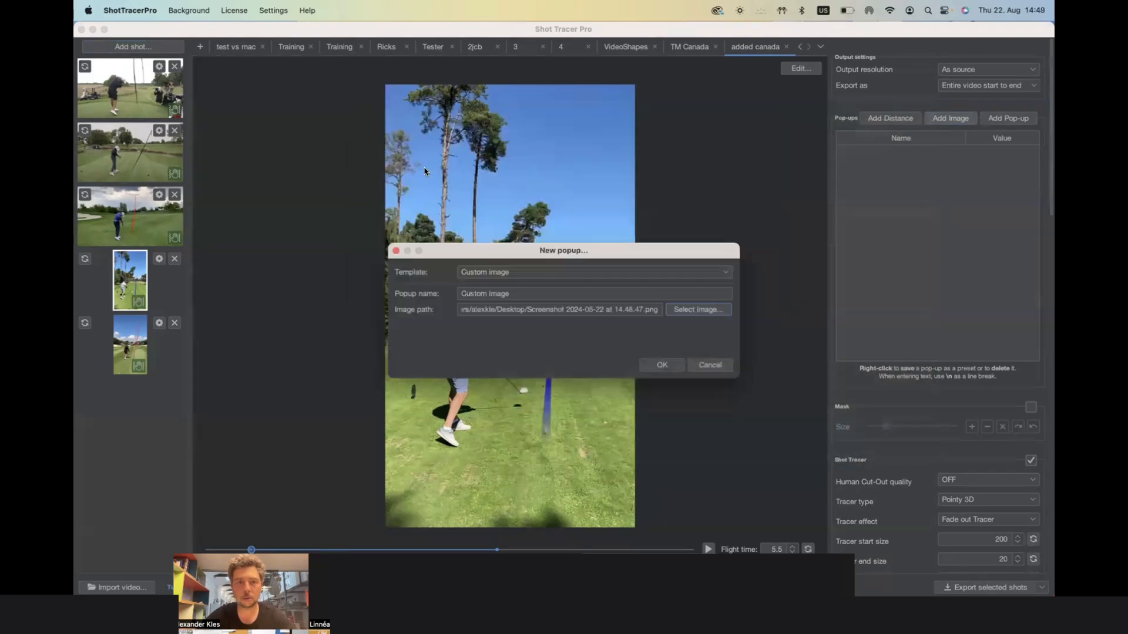
{"action": "left_click", "coordinate": [668, 365]}
{"action": "left_click_drag", "start_coordinate": [567, 347], "coordinate": [604, 490]}
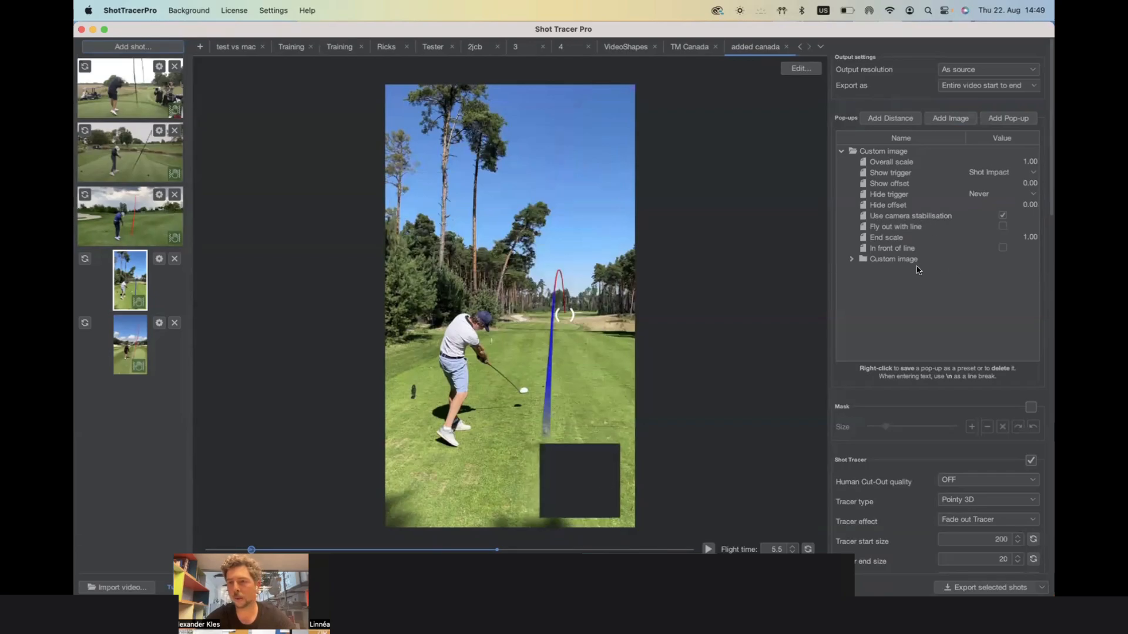
- Set the image pop-up's overall scale to 0.5 and turn on Fly out with line
{"action": "double_click", "coordinate": [1035, 169]}
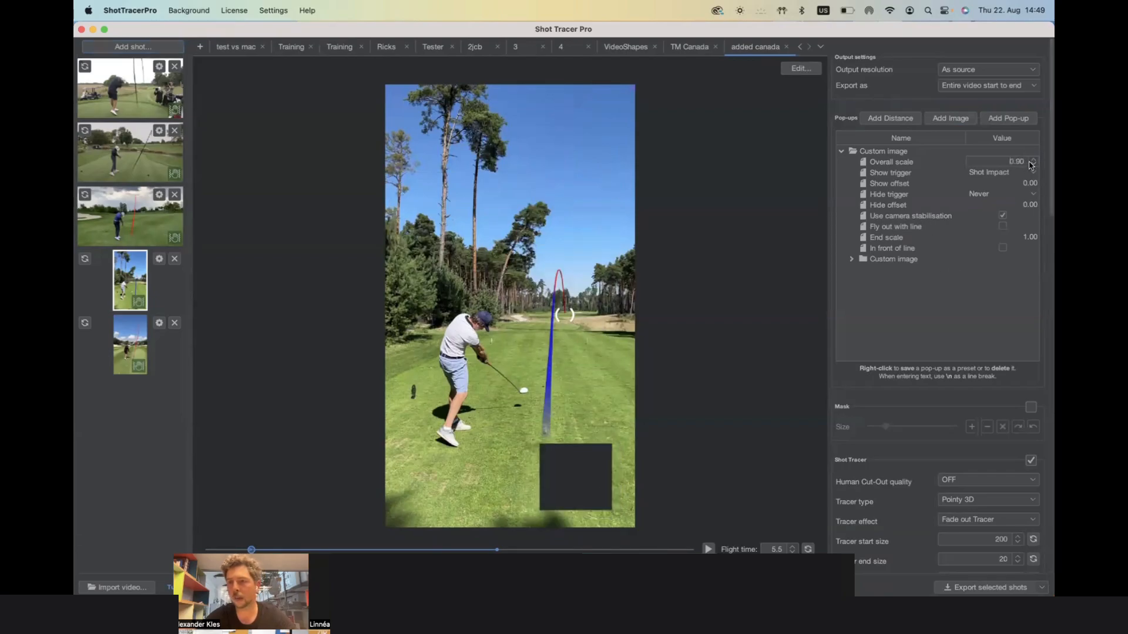
{"action": "left_click", "coordinate": [1032, 165]}
{"action": "left_click", "coordinate": [1032, 165]}
{"action": "left_click", "coordinate": [1032, 165]}
{"action": "left_click", "coordinate": [1031, 165]}
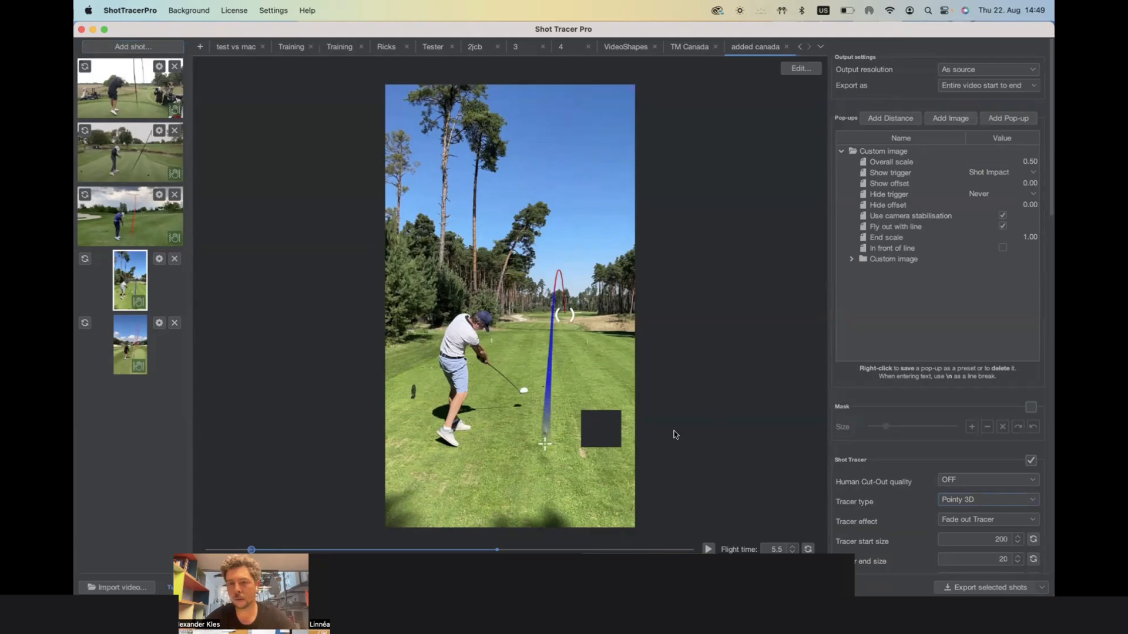
- Place the image pop-up over the tracer's start point and preview the shot
{"action": "left_click_drag", "start_coordinate": [599, 438], "coordinate": [562, 436]}
{"action": "left_click_drag", "start_coordinate": [545, 431], "coordinate": [546, 433]}
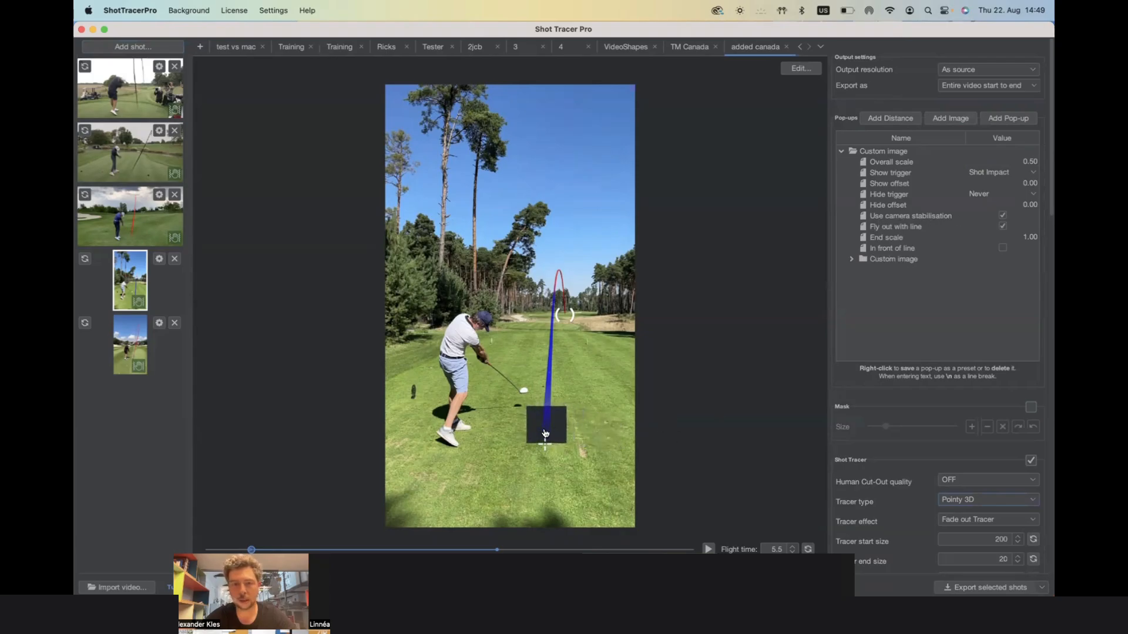
{"action": "left_click", "coordinate": [709, 549]}
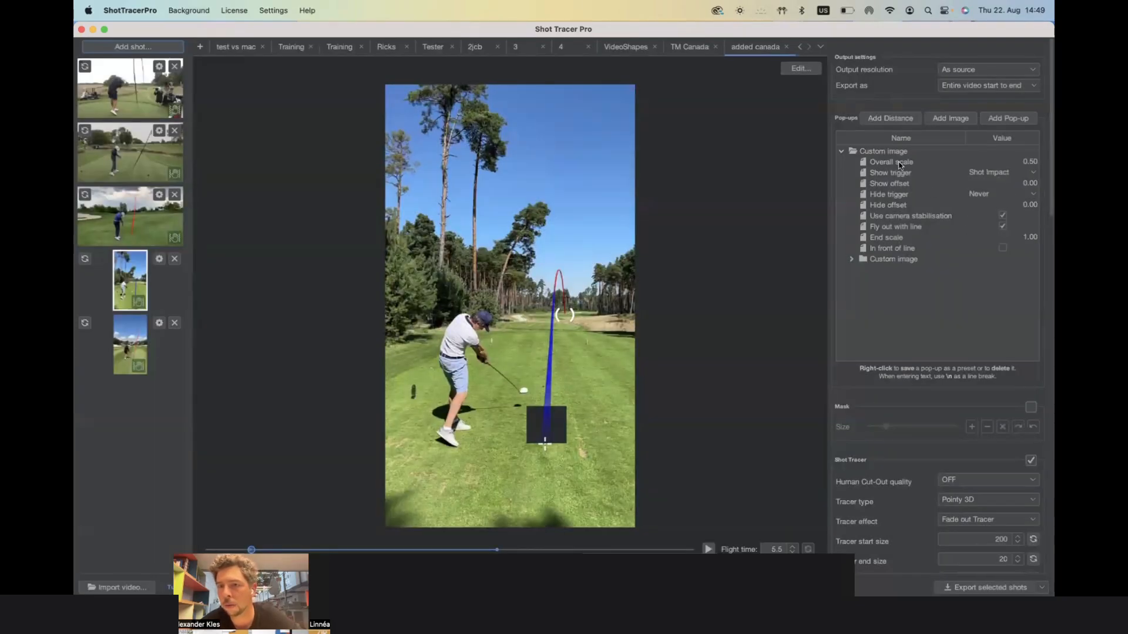
- Set the image pop-up's overall scale to 1 and end scale to 0.3, and preview the shot
{"action": "double_click", "coordinate": [1010, 163]}
{"action": "type", "text": "1"}
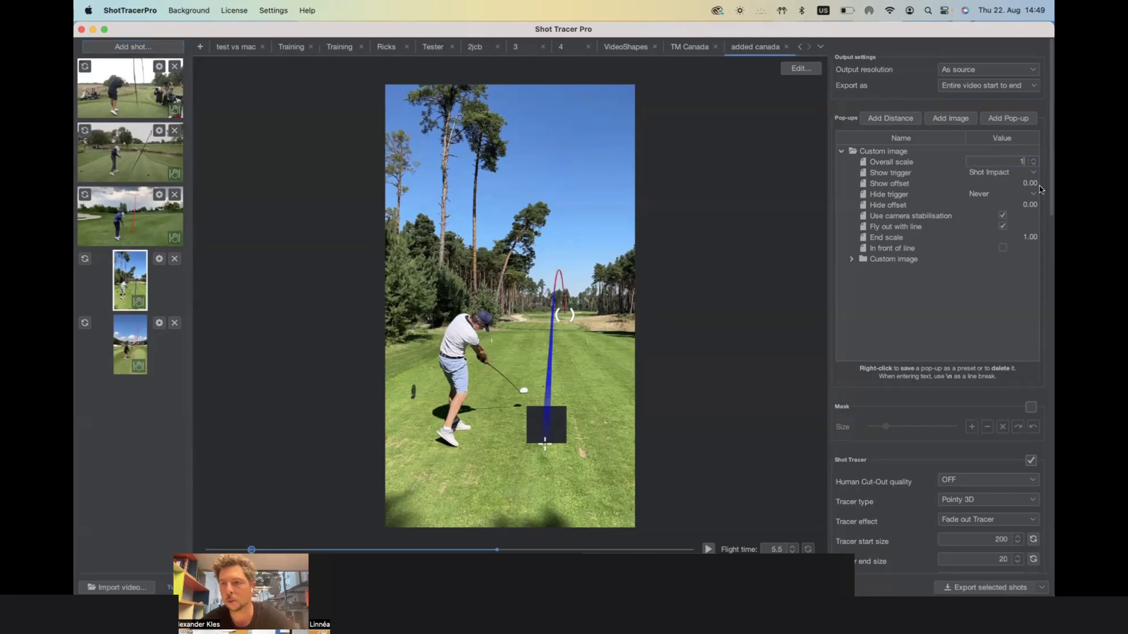
{"action": "key", "text": "Return"}
{"action": "double_click", "coordinate": [1020, 237]}
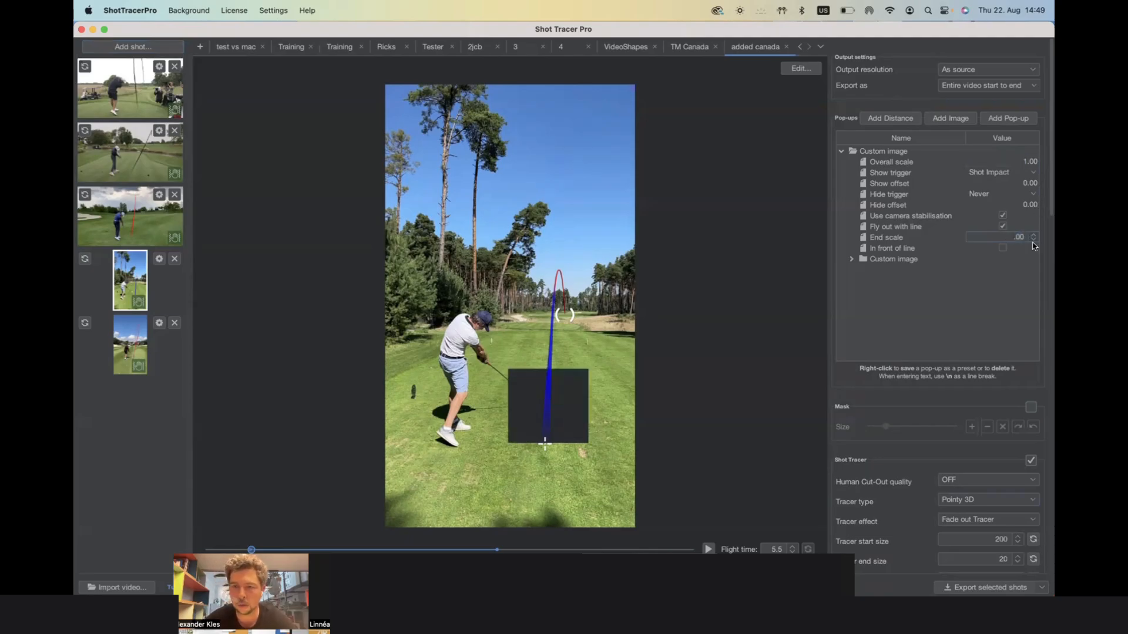
{"action": "key", "text": "BackSpace"}
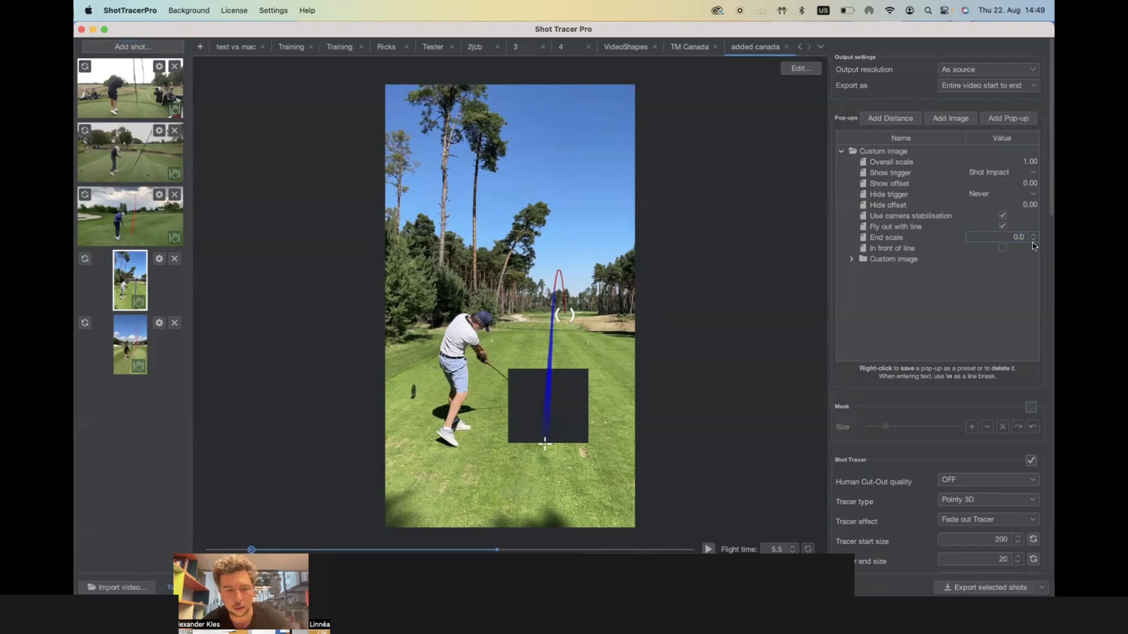
{"action": "type", "text": "3"}
{"action": "key", "text": "Return"}
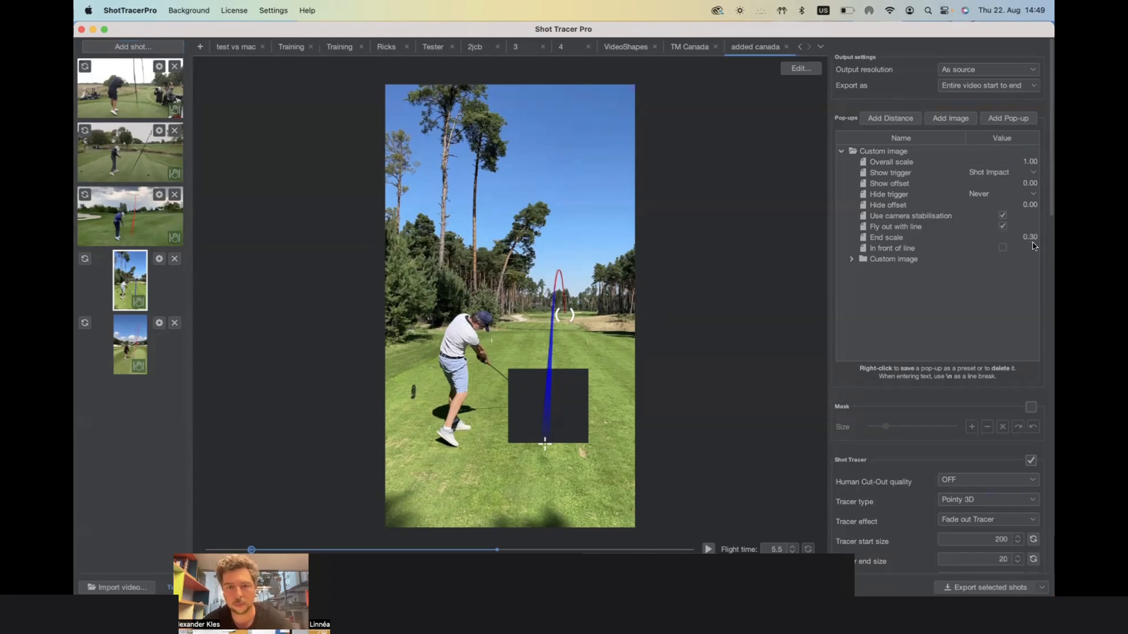
{"action": "left_click", "coordinate": [708, 549]}
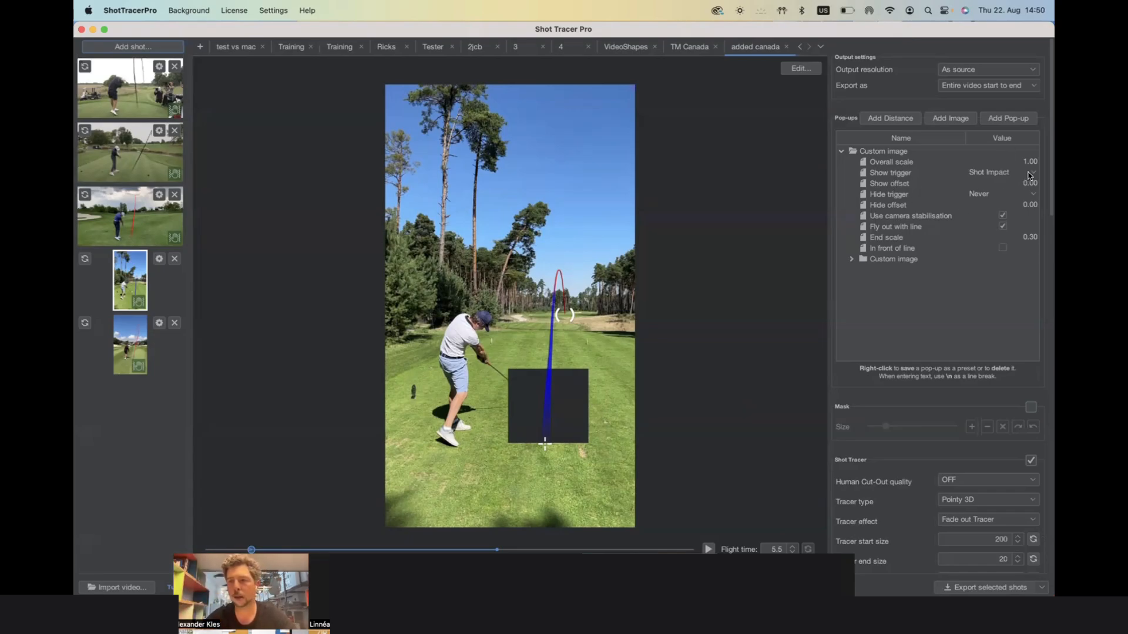
- Move the image pop-up into the sky in the video's upper right, and turn off its camera stabilisation and Fly out with line
{"action": "left_click_drag", "start_coordinate": [570, 411], "coordinate": [605, 169]}
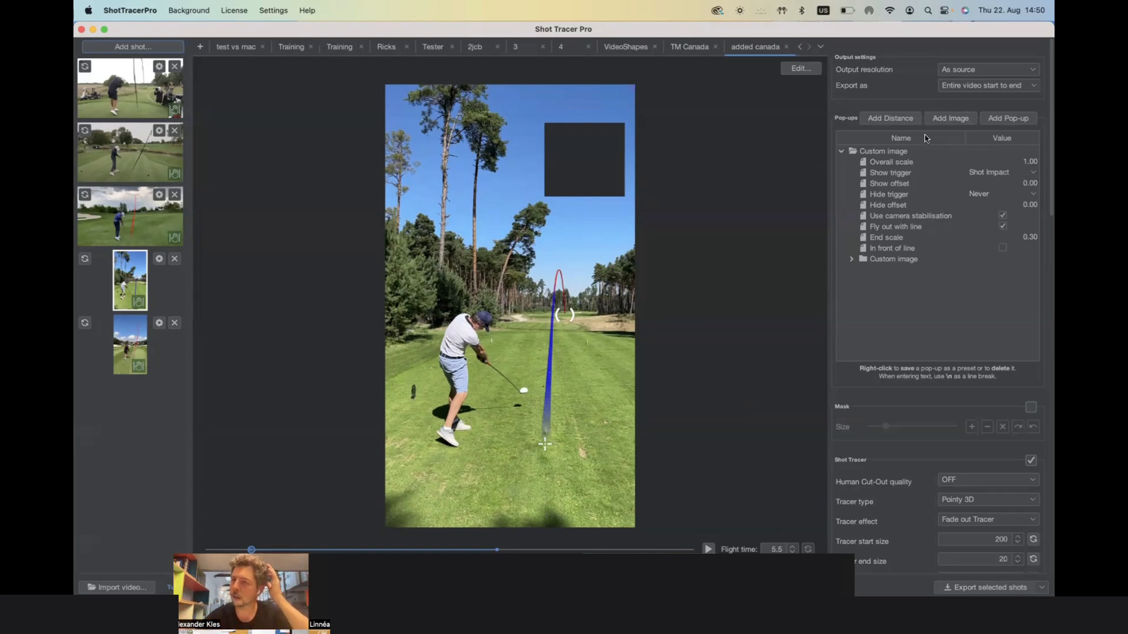
{"action": "left_click", "coordinate": [892, 119]}
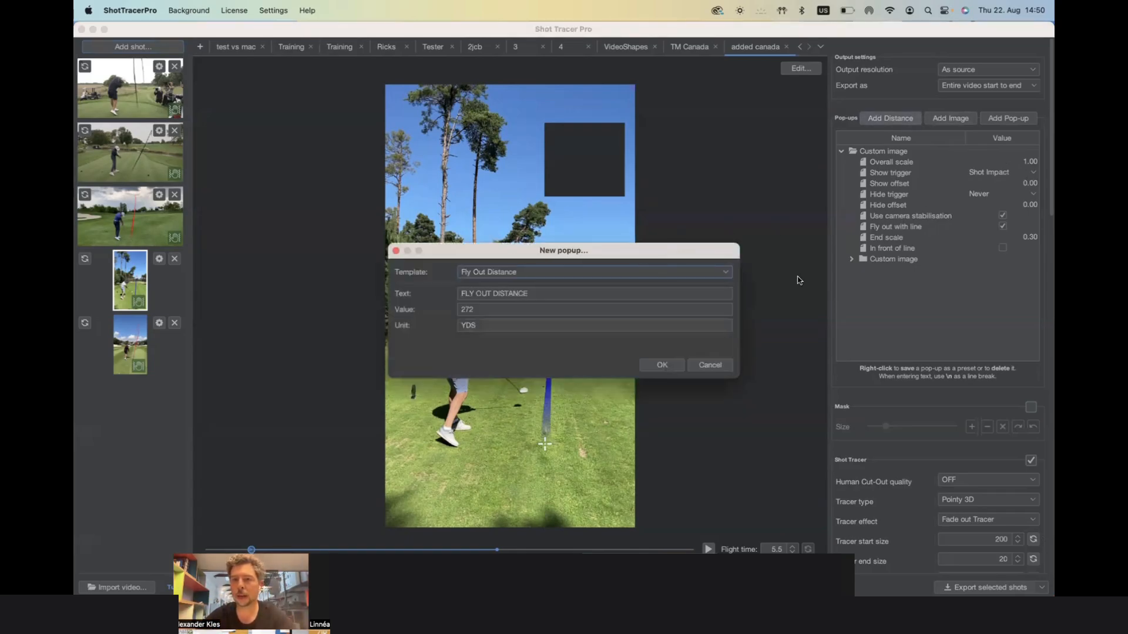
{"action": "left_click", "coordinate": [708, 366]}
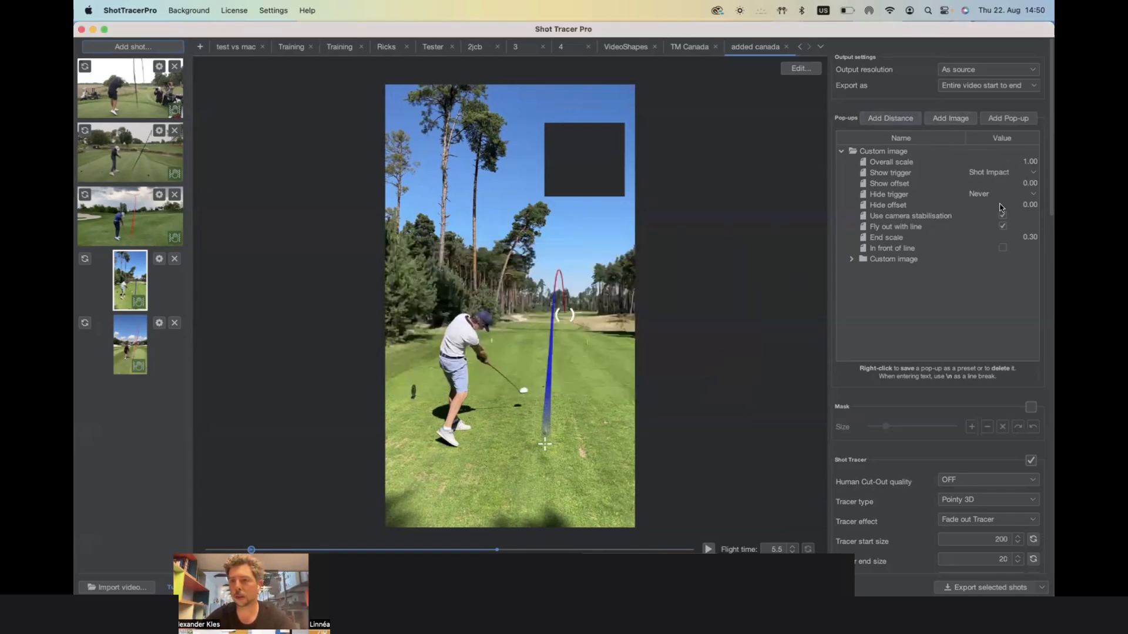
{"action": "left_click", "coordinate": [1002, 216]}
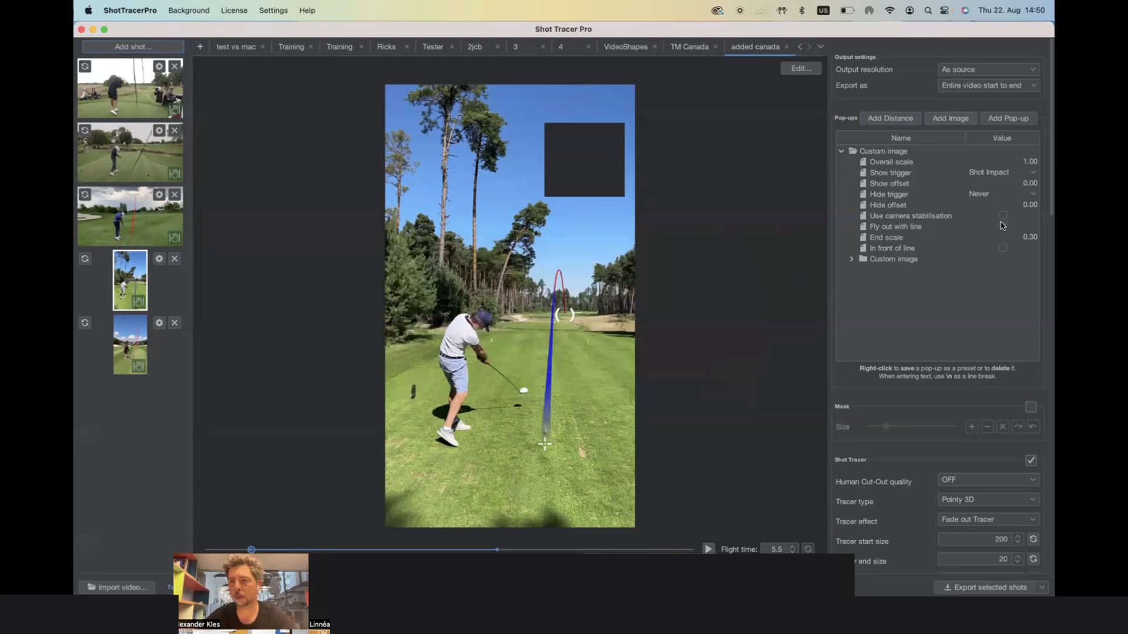
- Add a pop-up from the BALL SPEED template with value 168 MPH and place it over the dark image
{"action": "left_click", "coordinate": [1003, 120]}
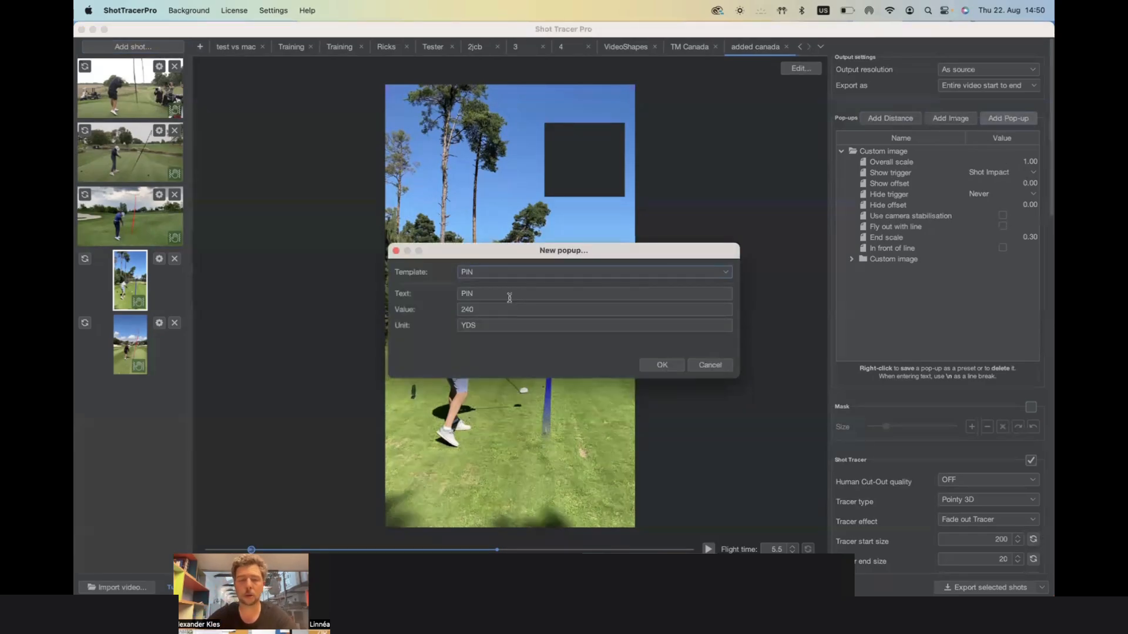
{"action": "left_click", "coordinate": [495, 272]}
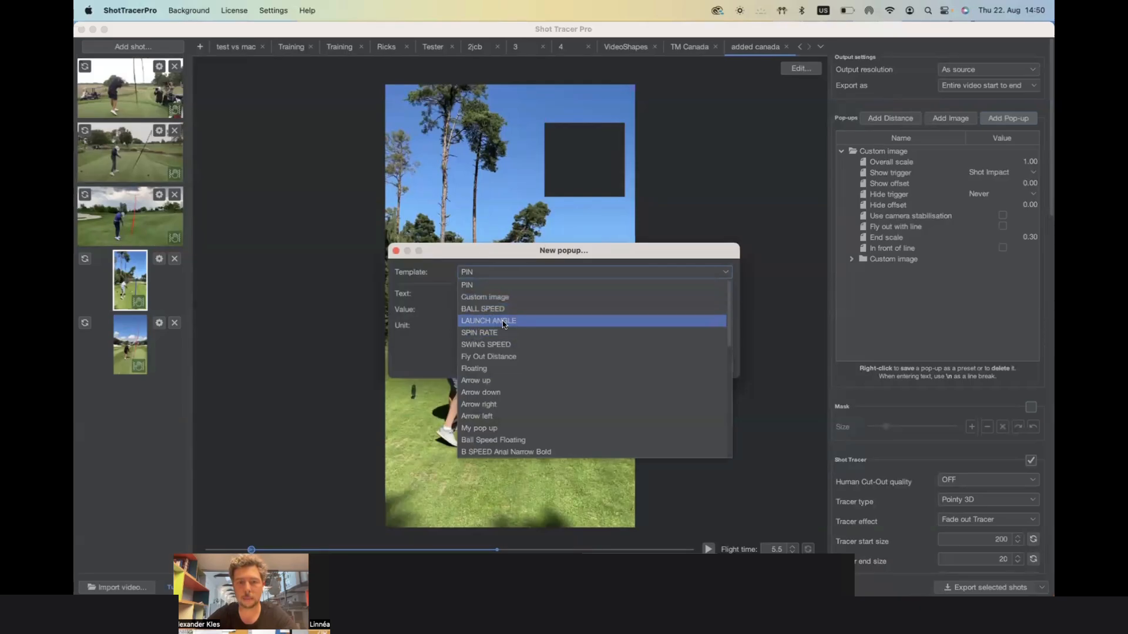
{"action": "left_click", "coordinate": [488, 310]}
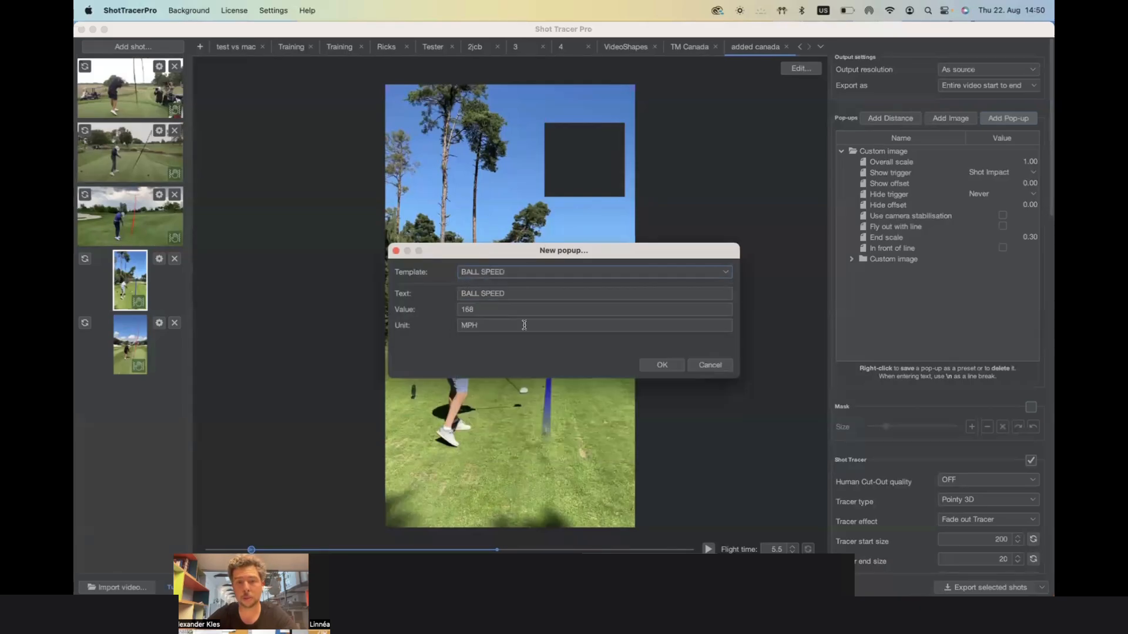
{"action": "left_click", "coordinate": [662, 366]}
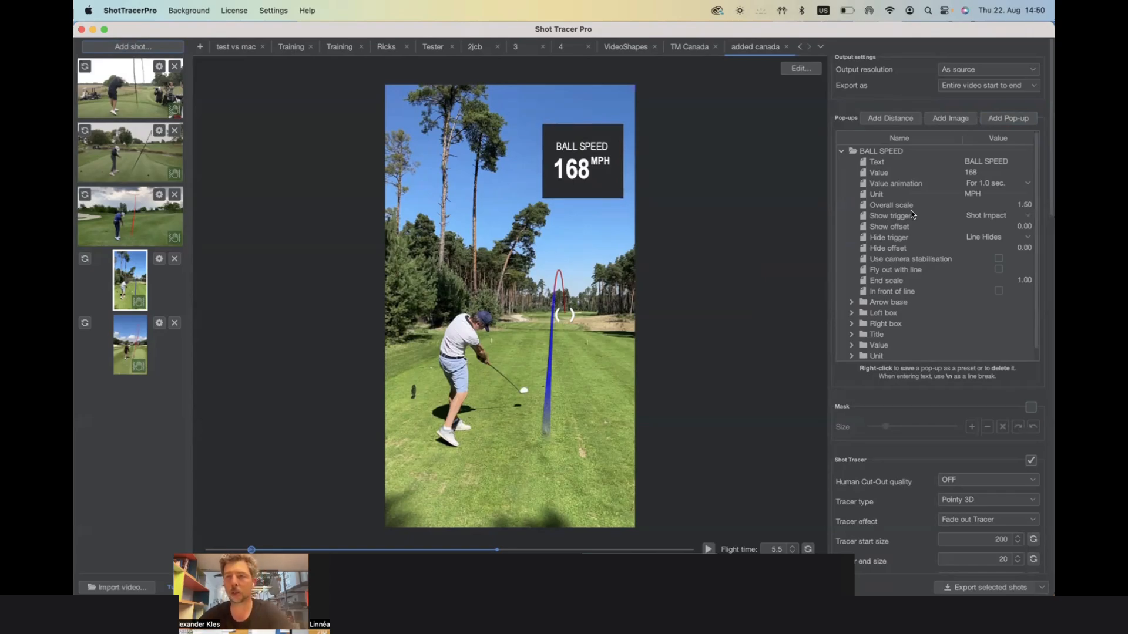
- Change the ball speed pop-up's text to CLUB SPEED and its value to 110
{"action": "double_click", "coordinate": [975, 162]}
{"action": "double_click", "coordinate": [975, 161]}
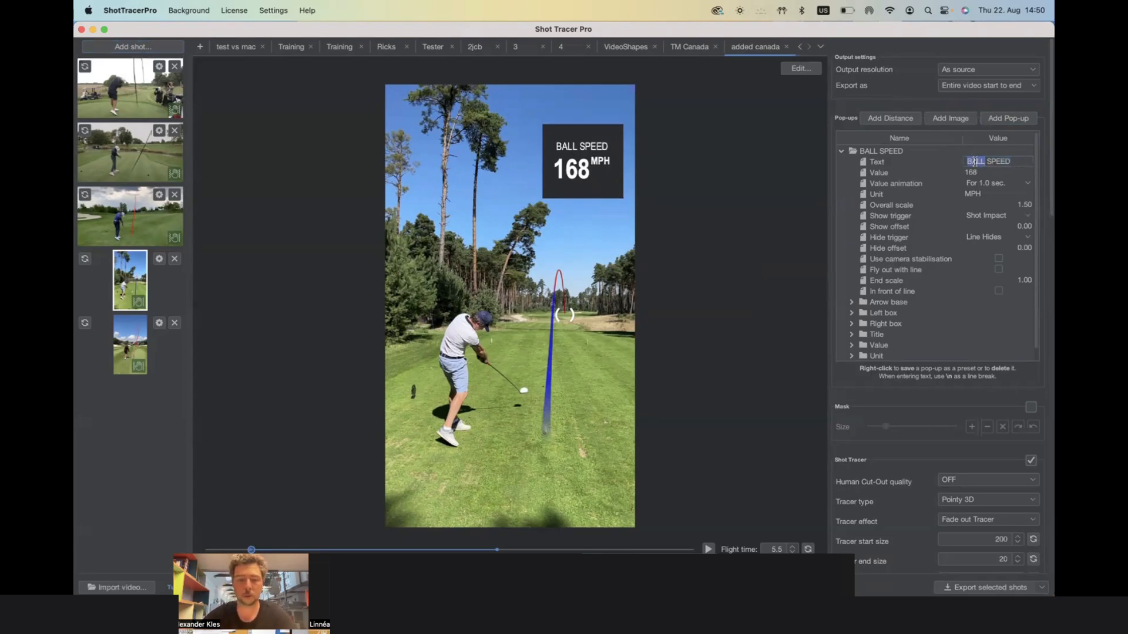
{"action": "type", "text": "CLU"}
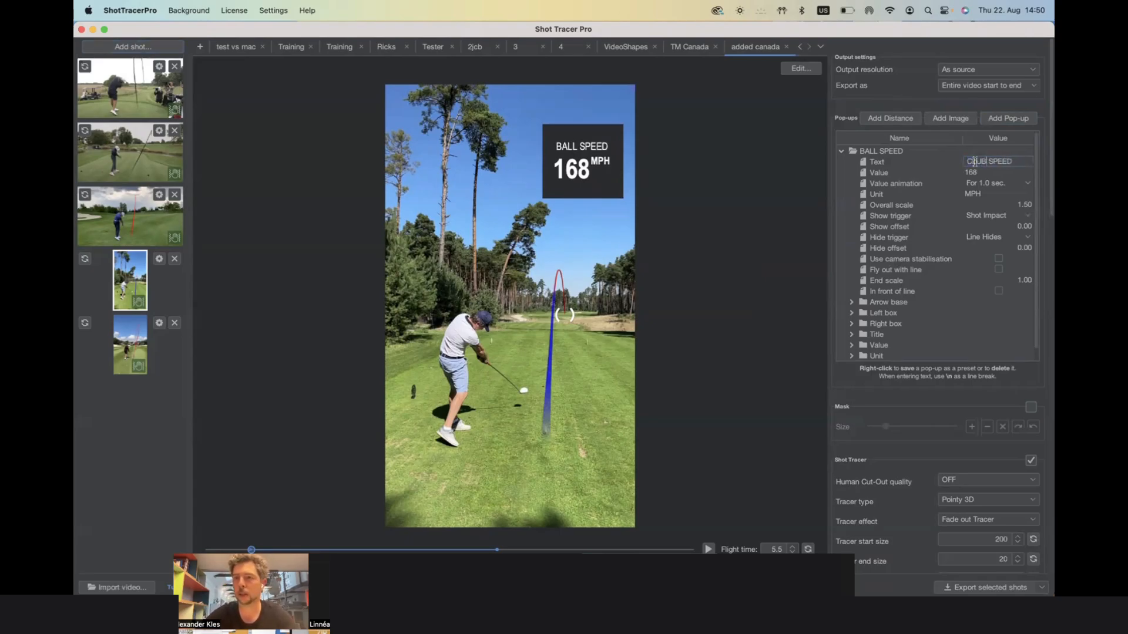
{"action": "type", "text": "B"}
{"action": "key", "text": "Return"}
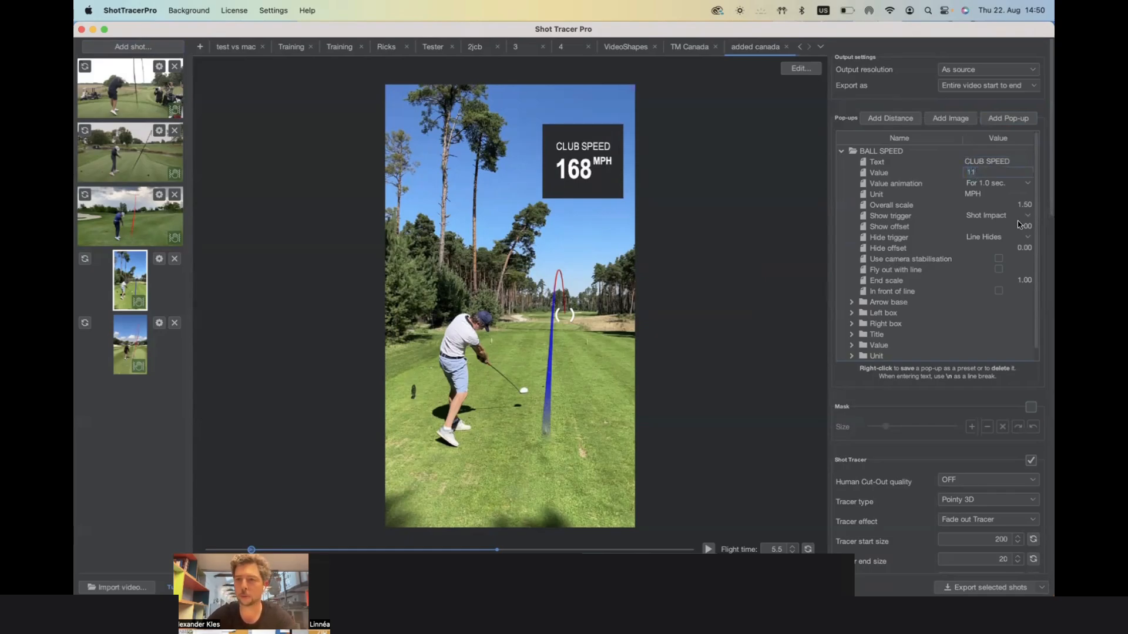
{"action": "key", "text": "Return"}
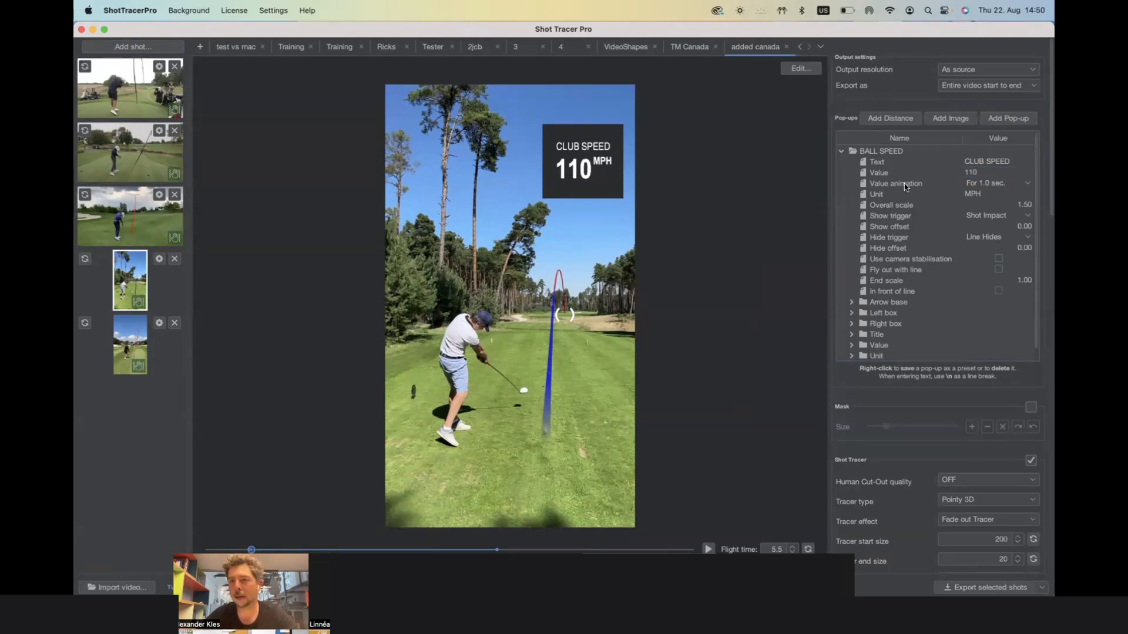
- Set the club speed pop-up's value animation to For 0.5 sec. and look through its Show trigger options
{"action": "left_click", "coordinate": [997, 184]}
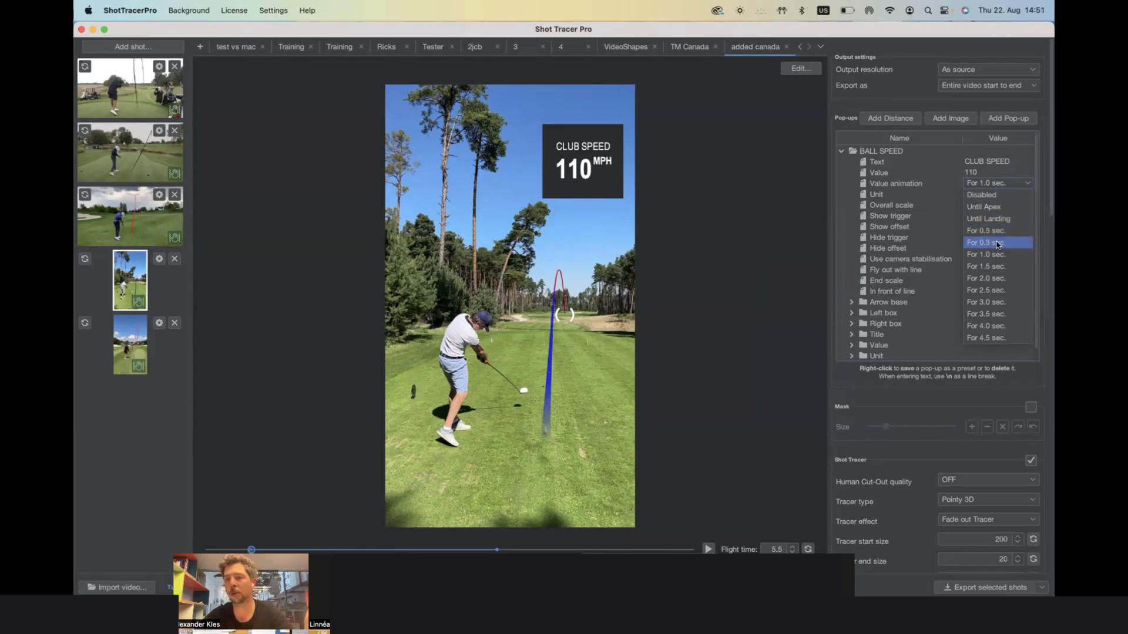
{"action": "left_click", "coordinate": [997, 243]}
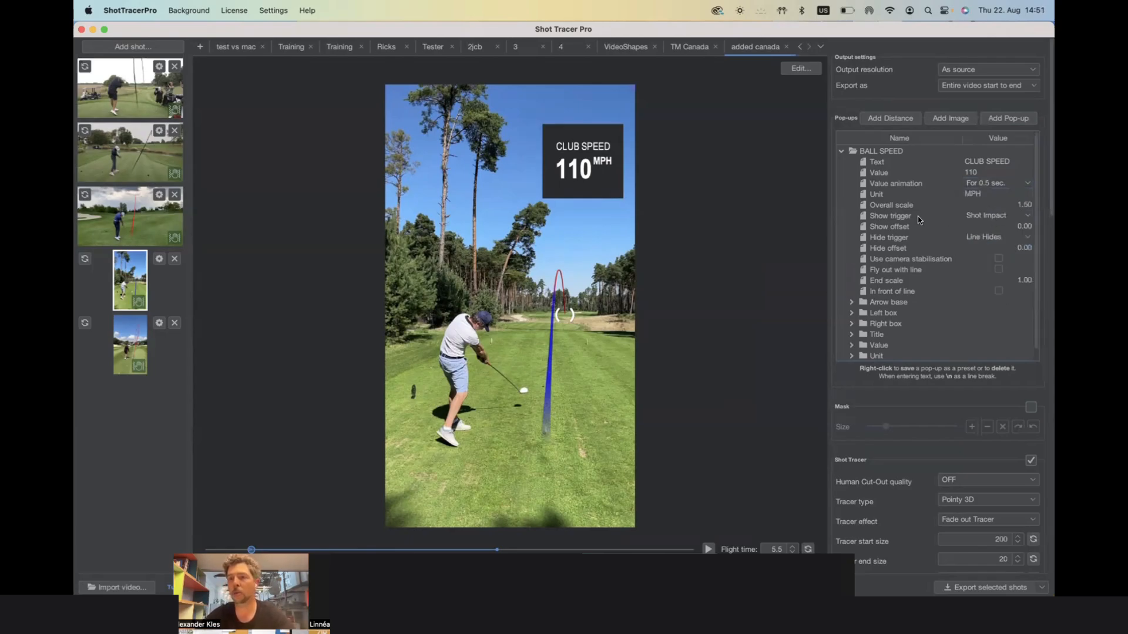
{"action": "left_click", "coordinate": [985, 220]}
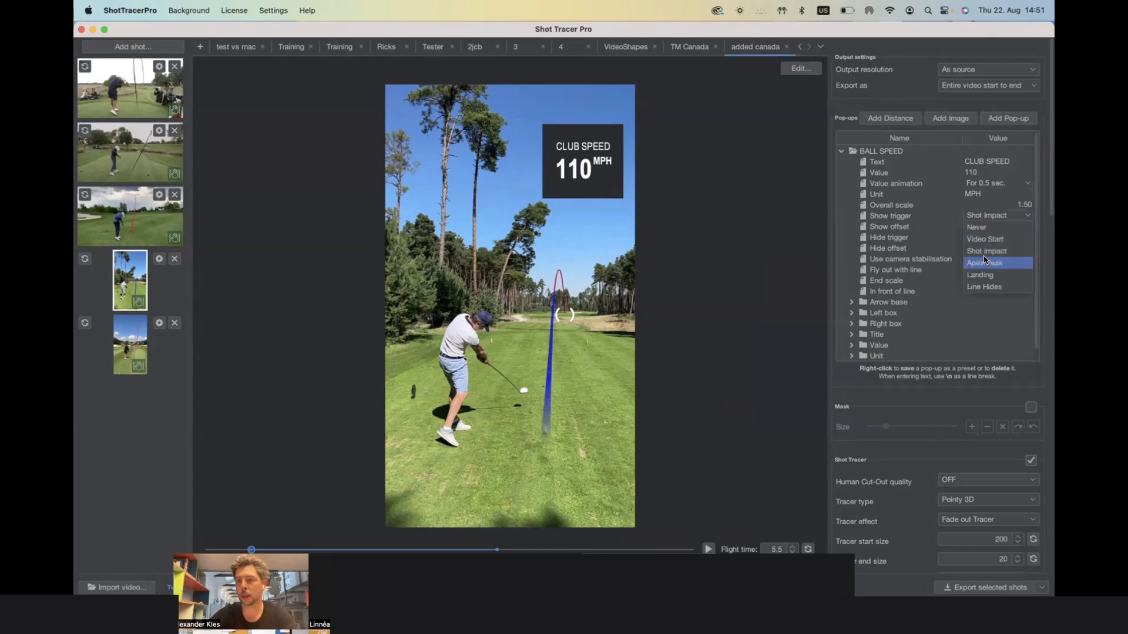
{"action": "left_click", "coordinate": [912, 249]}
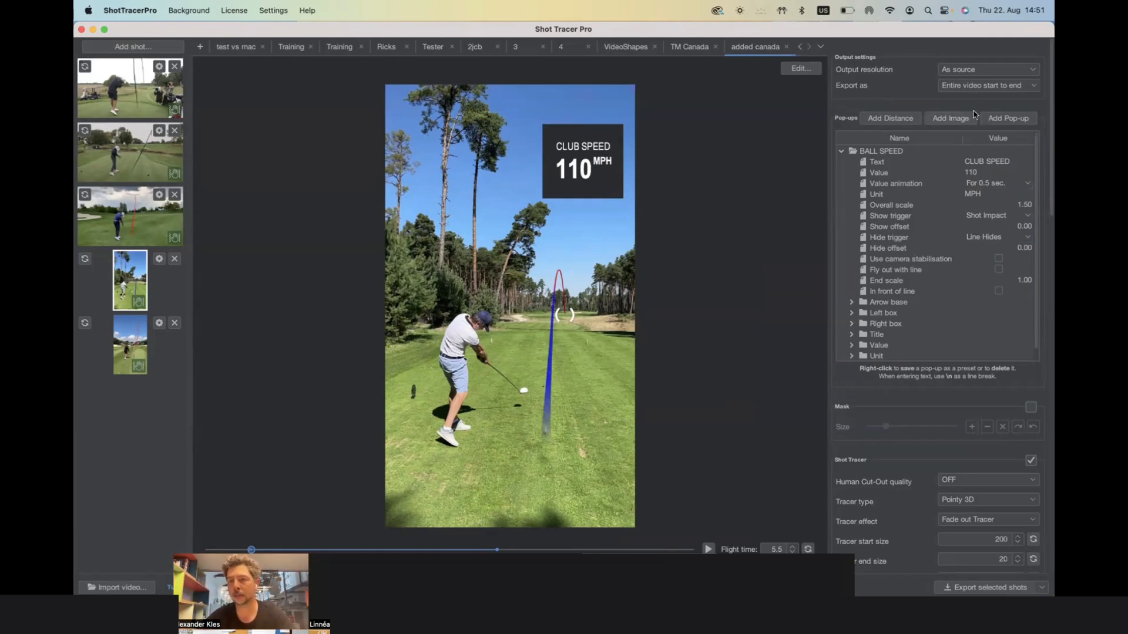
{"action": "left_click", "coordinate": [842, 151]}
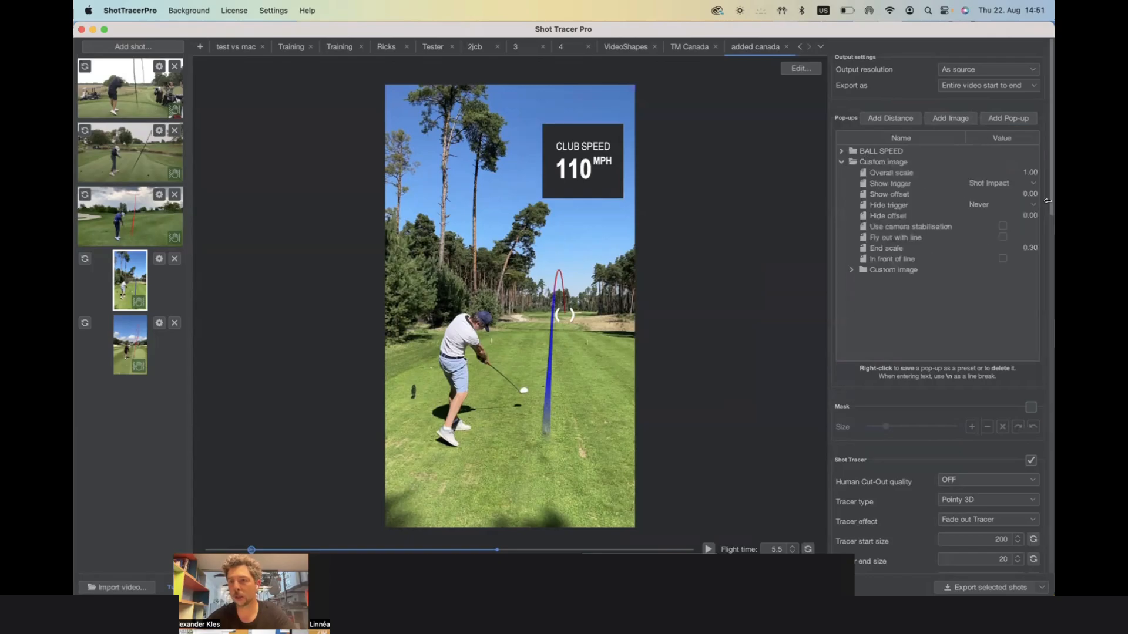
- Set the custom image's hide trigger to Line Hides, expand the club speed pop-up's settings and preview the shot
{"action": "left_click", "coordinate": [986, 207]}
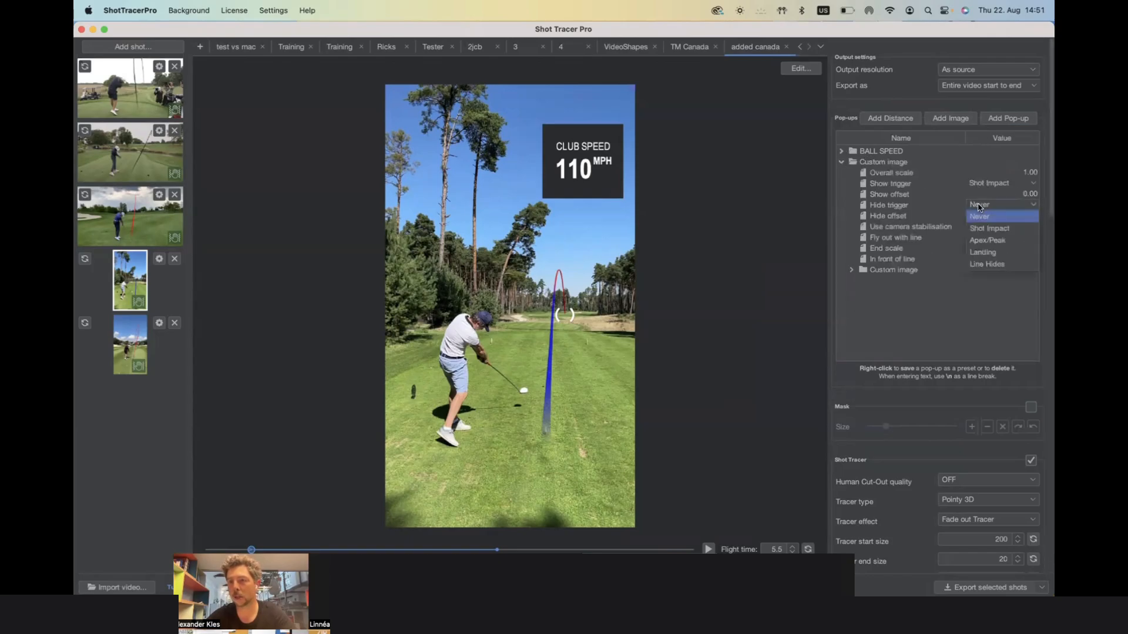
{"action": "left_click", "coordinate": [990, 267]}
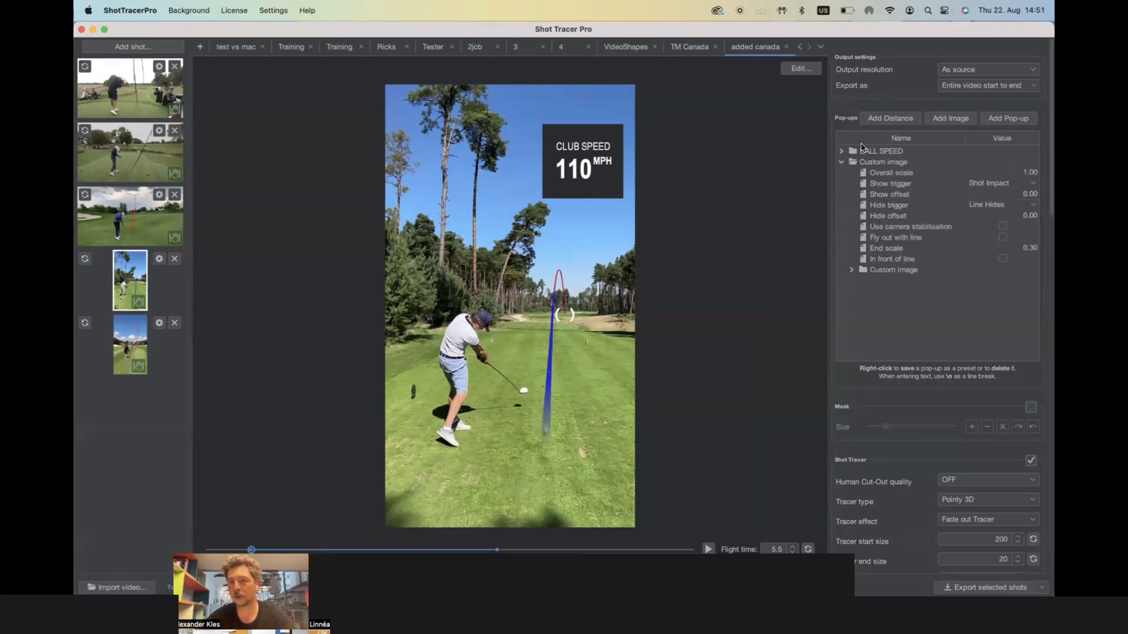
{"action": "left_click", "coordinate": [841, 151]}
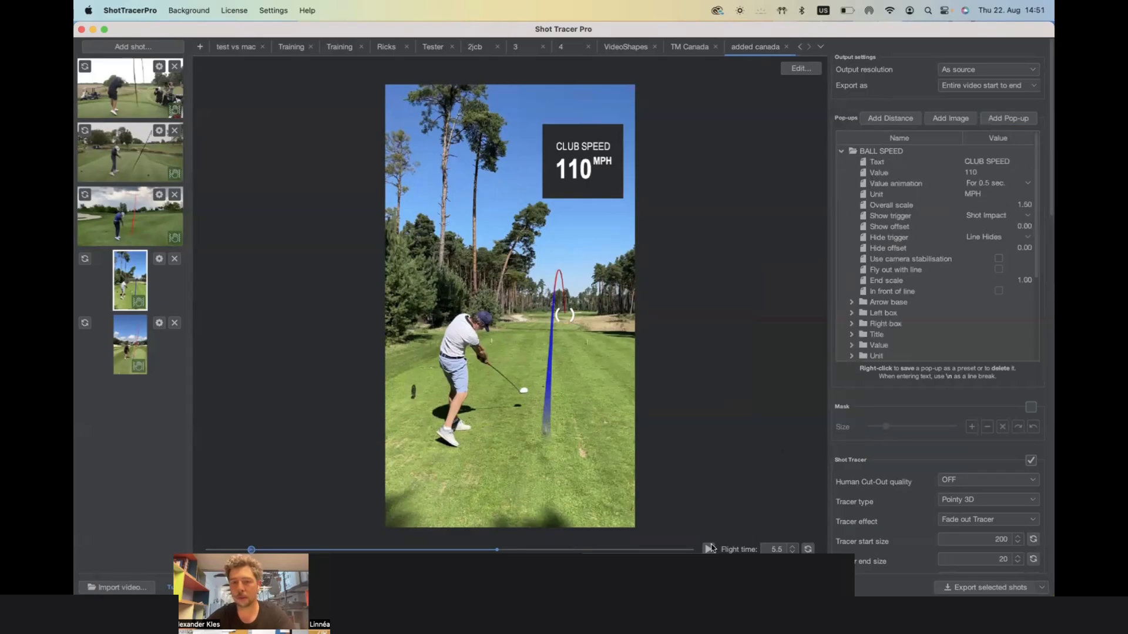
{"action": "left_click", "coordinate": [709, 549]}
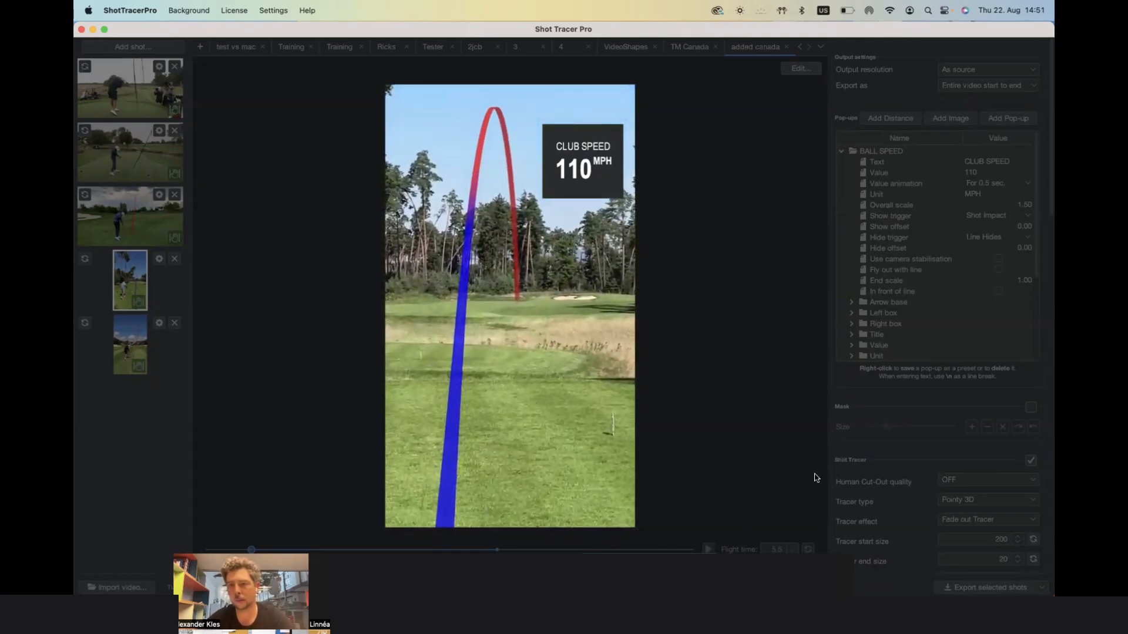
- Set the tracer to hide after 1 second and preview the shot
{"action": "scroll", "coordinate": [925, 481], "scroll_direction": "down", "scroll_amount": 5}
{"action": "scroll", "coordinate": [925, 481], "scroll_direction": "down", "scroll_amount": 6}
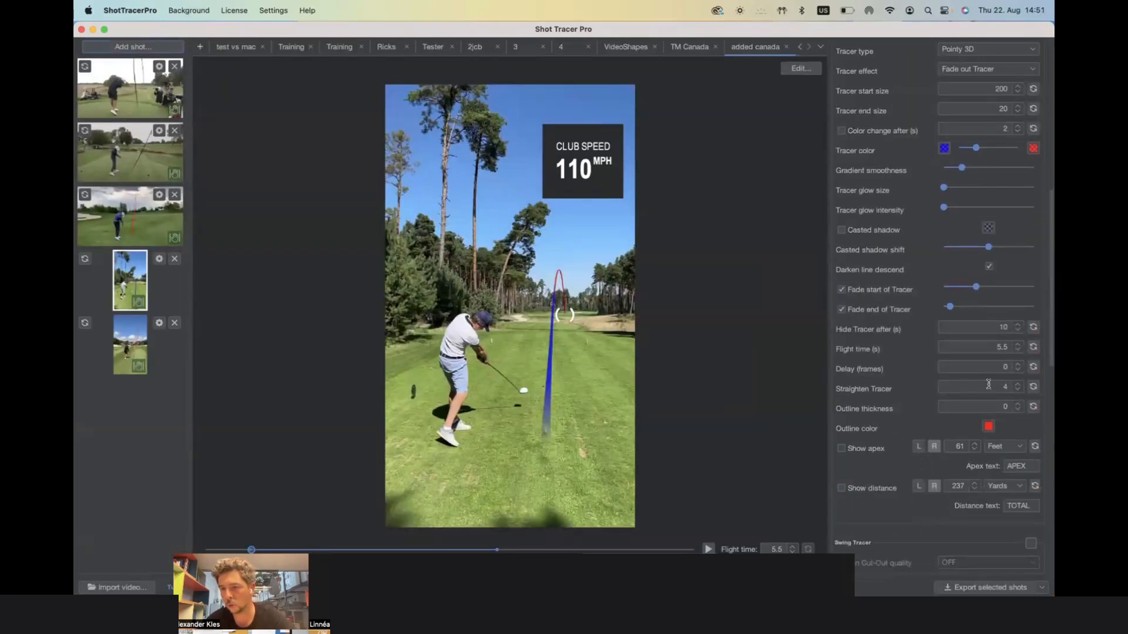
{"action": "double_click", "coordinate": [1002, 327]}
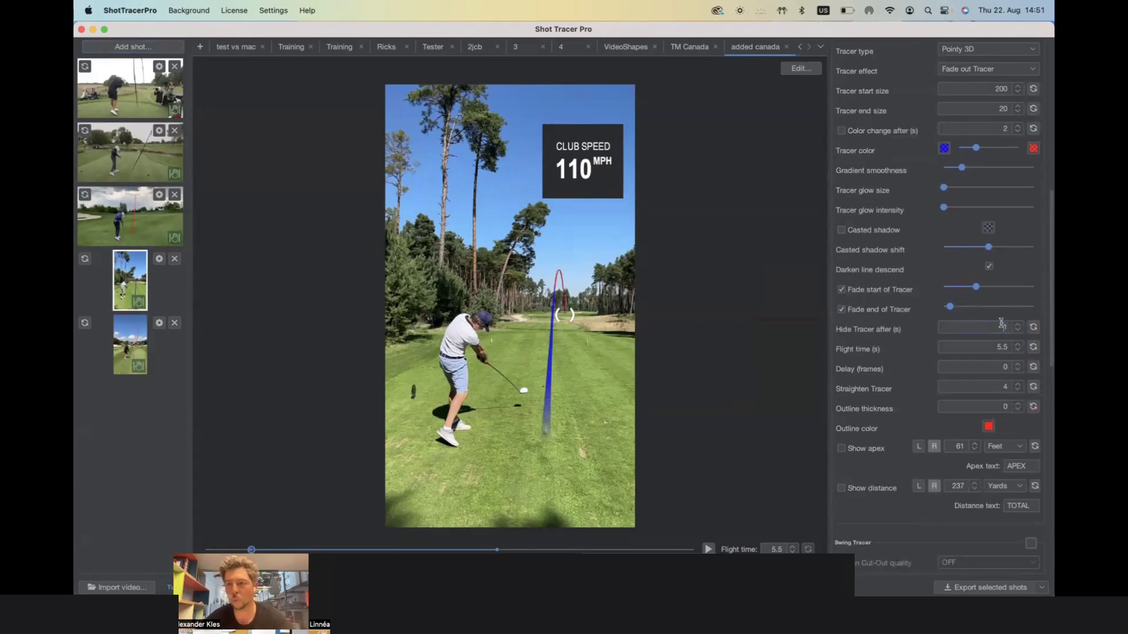
{"action": "type", "text": "1"}
{"action": "left_click", "coordinate": [708, 549]}
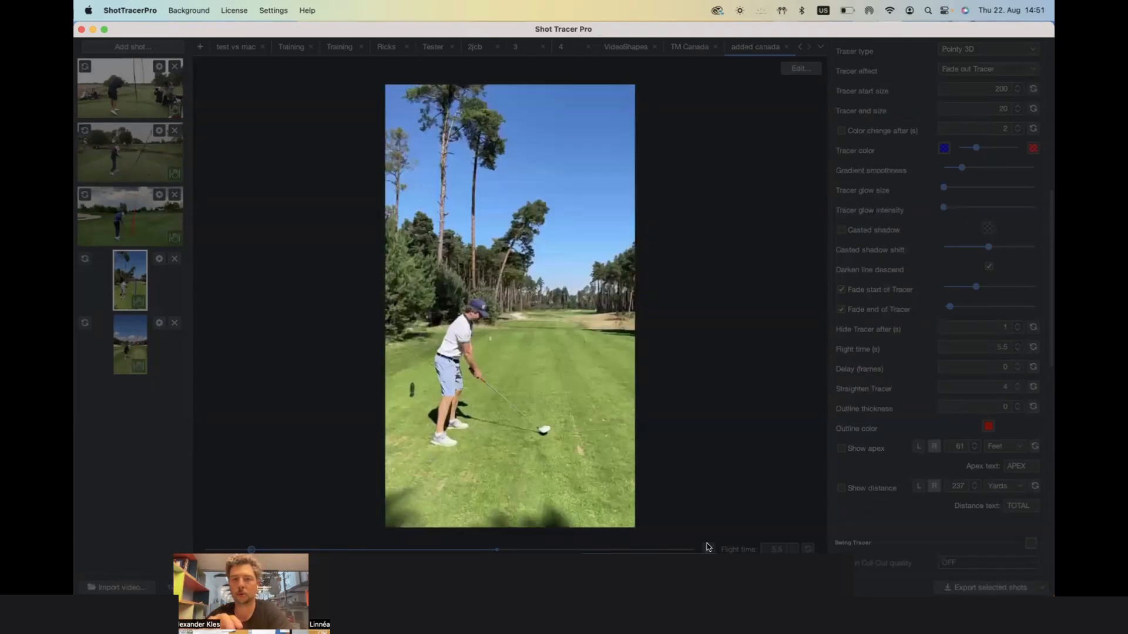
{"action": "scroll", "coordinate": [929, 375], "scroll_direction": "up", "scroll_amount": 5}
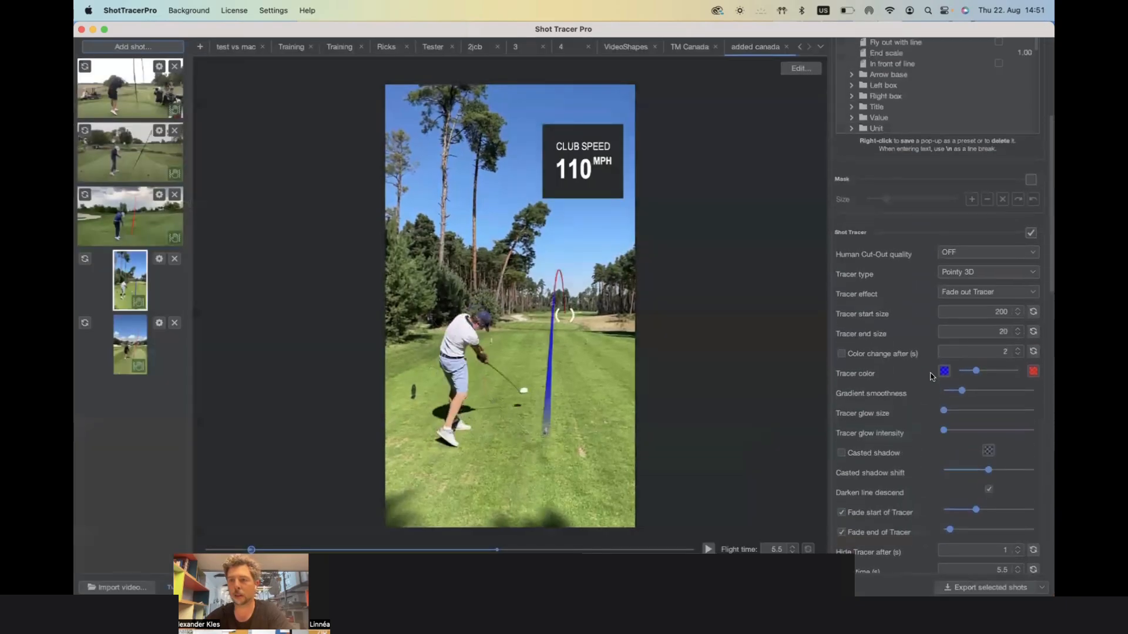
{"action": "scroll", "coordinate": [929, 376], "scroll_direction": "up", "scroll_amount": 5}
{"action": "left_click", "coordinate": [1012, 121]}
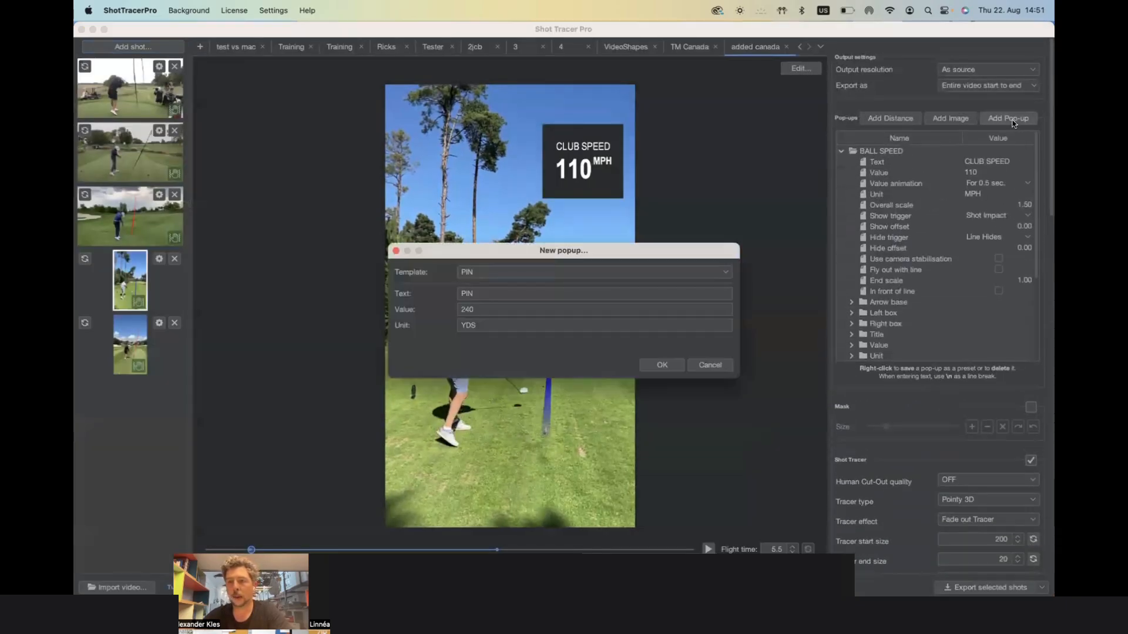
{"action": "left_click", "coordinate": [673, 366]}
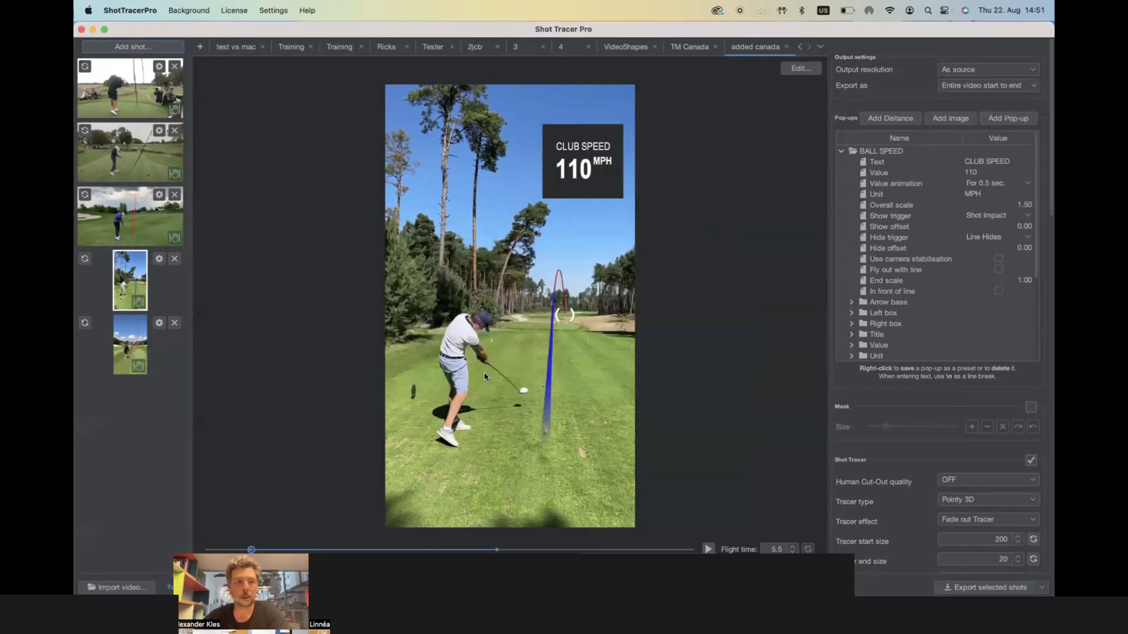
- Add a PIN pop-up in YDS to the last shot in the list and set its value to 154
{"action": "left_click", "coordinate": [142, 351]}
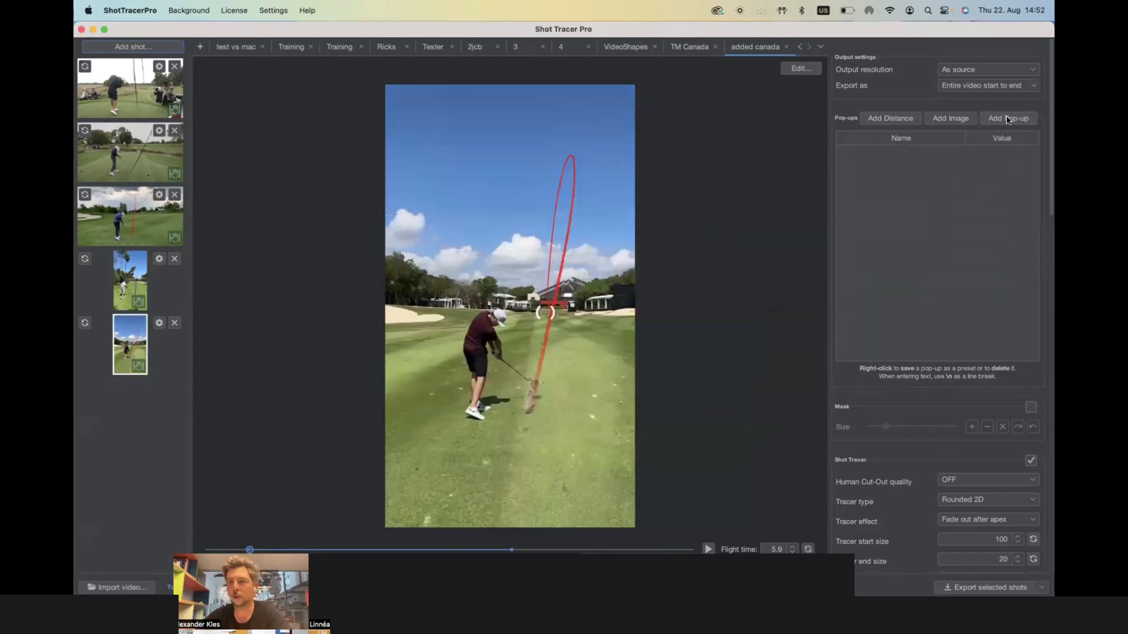
{"action": "left_click", "coordinate": [1008, 120]}
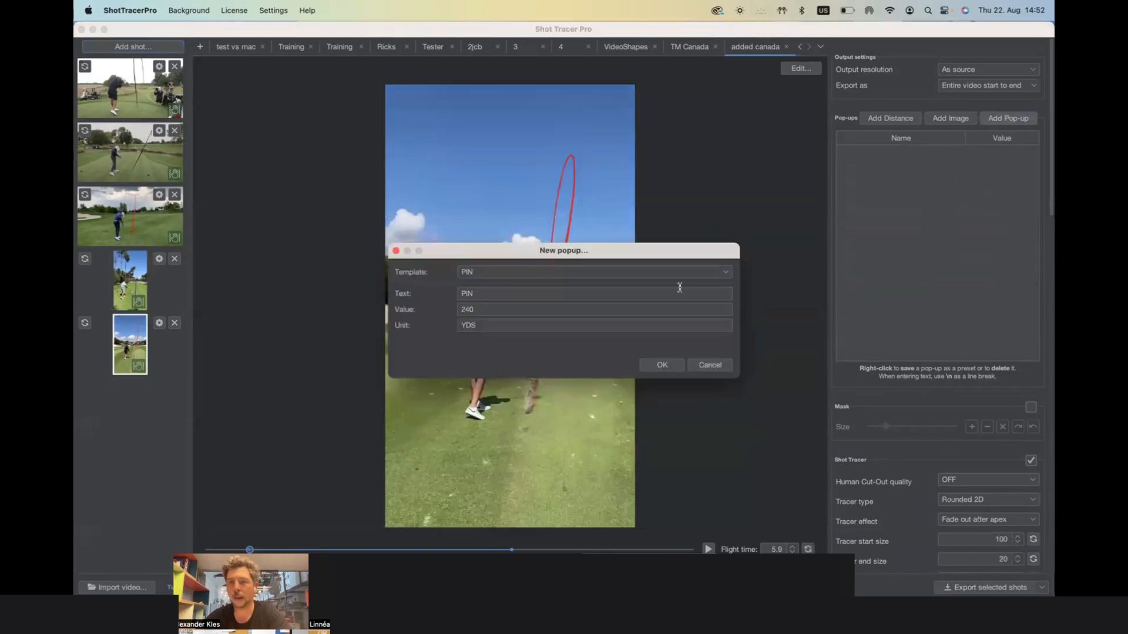
{"action": "left_click", "coordinate": [661, 366]}
{"action": "mouse_move", "coordinate": [523, 287]}
{"action": "left_mouse_down"}
{"action": "mouse_move", "coordinate": [520, 238]}
{"action": "mouse_move", "coordinate": [534, 197]}
{"action": "mouse_move", "coordinate": [526, 202]}
{"action": "left_mouse_up"}
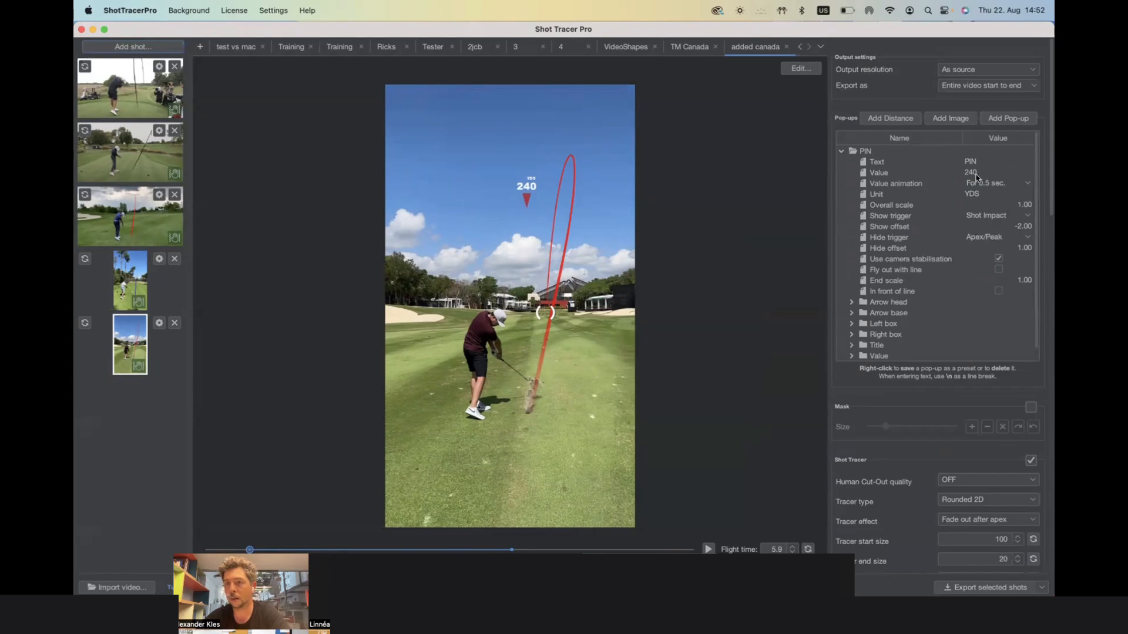
{"action": "type", "text": "1"}
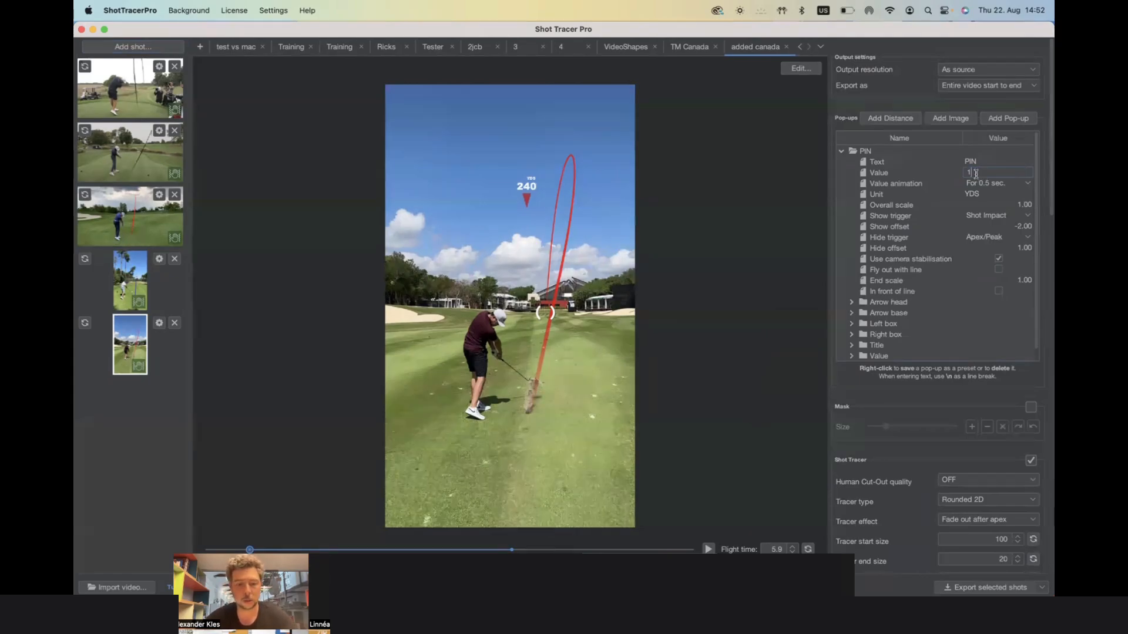
{"action": "type", "text": "54"}
{"action": "key", "text": "Return"}
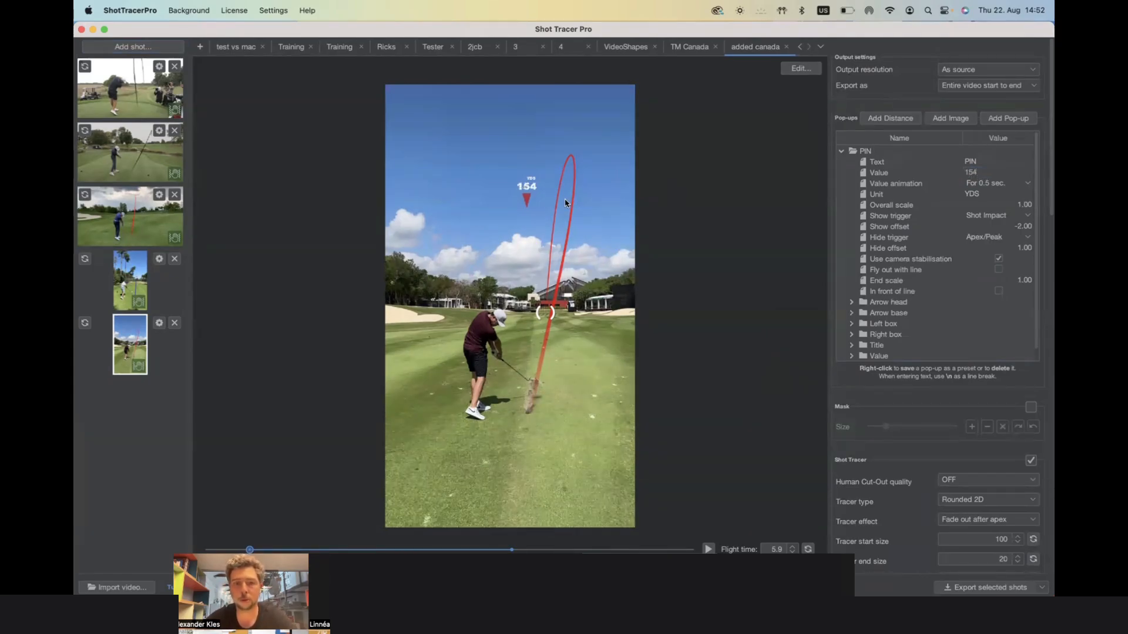
- Go to the zoomed-in frame near landing and move the PIN pop-up so its arrow points at the base of the flagstick
{"action": "left_click", "coordinate": [518, 550]}
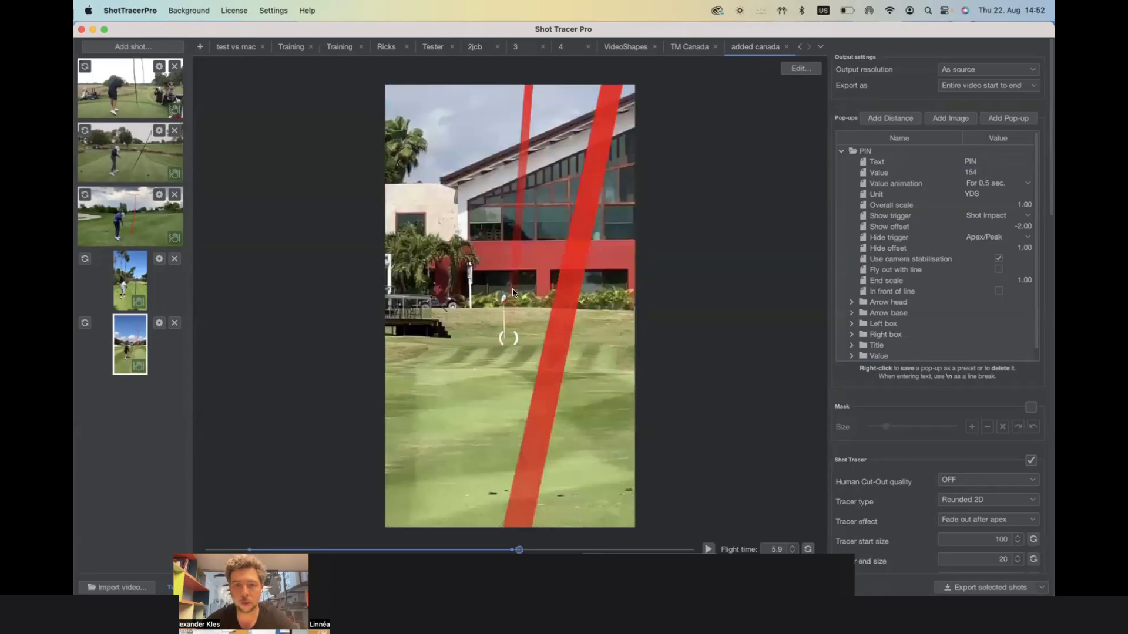
{"action": "left_click_drag", "start_coordinate": [519, 549], "coordinate": [363, 542]}
{"action": "left_click_drag", "start_coordinate": [513, 95], "coordinate": [530, 271]}
{"action": "left_click_drag", "start_coordinate": [495, 549], "coordinate": [500, 550]}
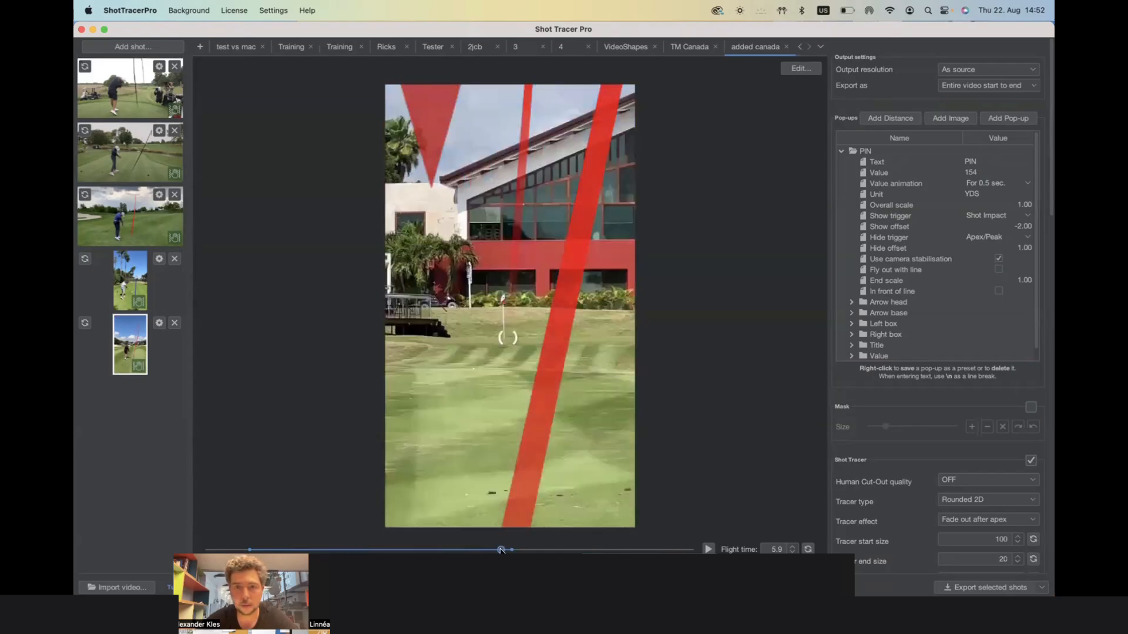
{"action": "left_click_drag", "start_coordinate": [433, 197], "coordinate": [509, 298]}
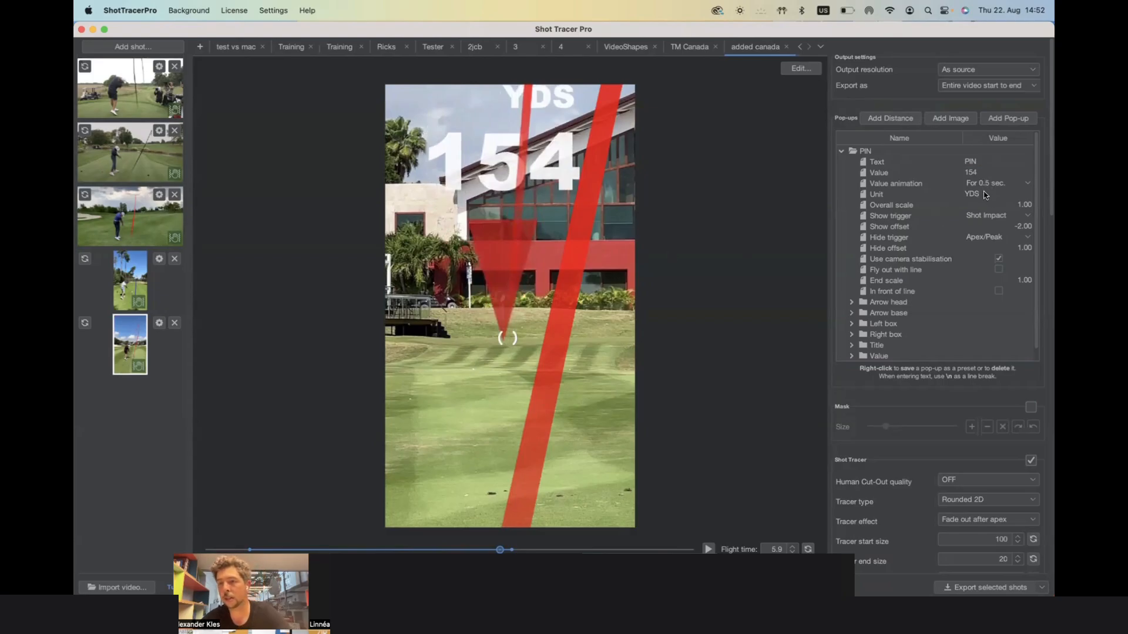
- Set the PIN pop-up's overall scale to 0.80 and reposition it so the arrow tip sits just above the hole
{"action": "double_click", "coordinate": [1002, 204]}
{"action": "left_click", "coordinate": [1009, 203]}
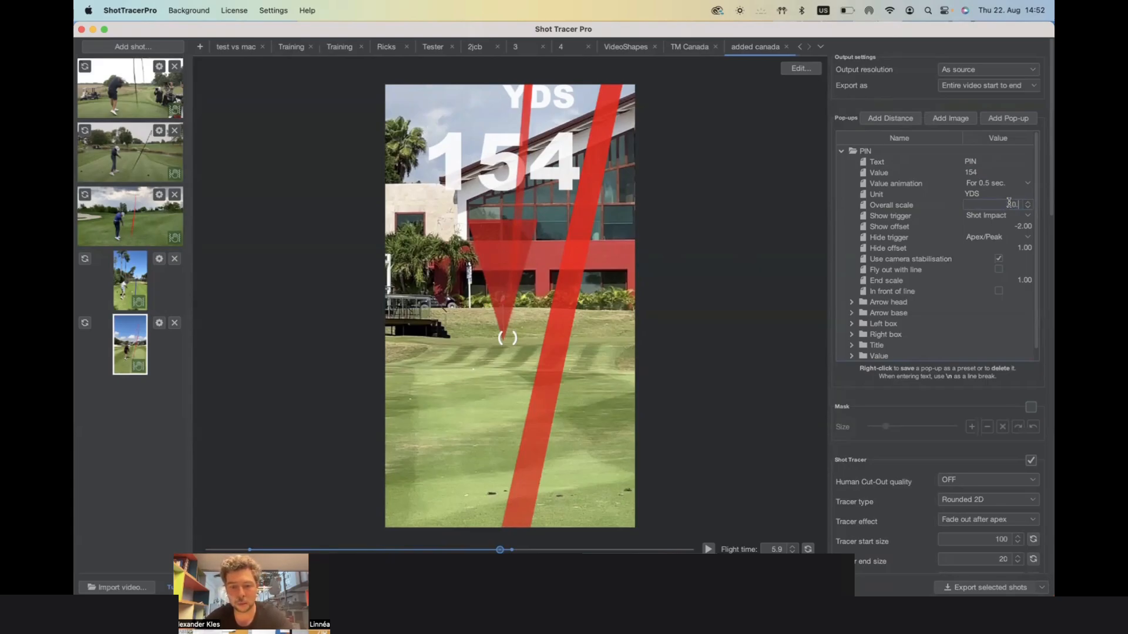
{"action": "type", "text": "0.8"}
{"action": "key", "text": "Return"}
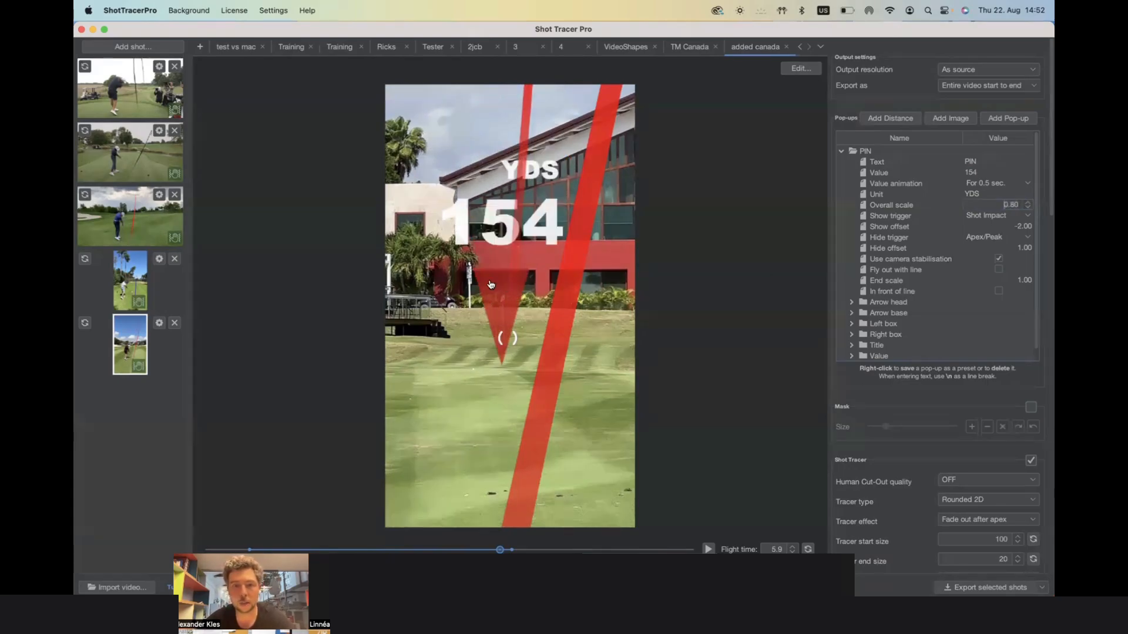
{"action": "left_click_drag", "start_coordinate": [491, 285], "coordinate": [493, 243]}
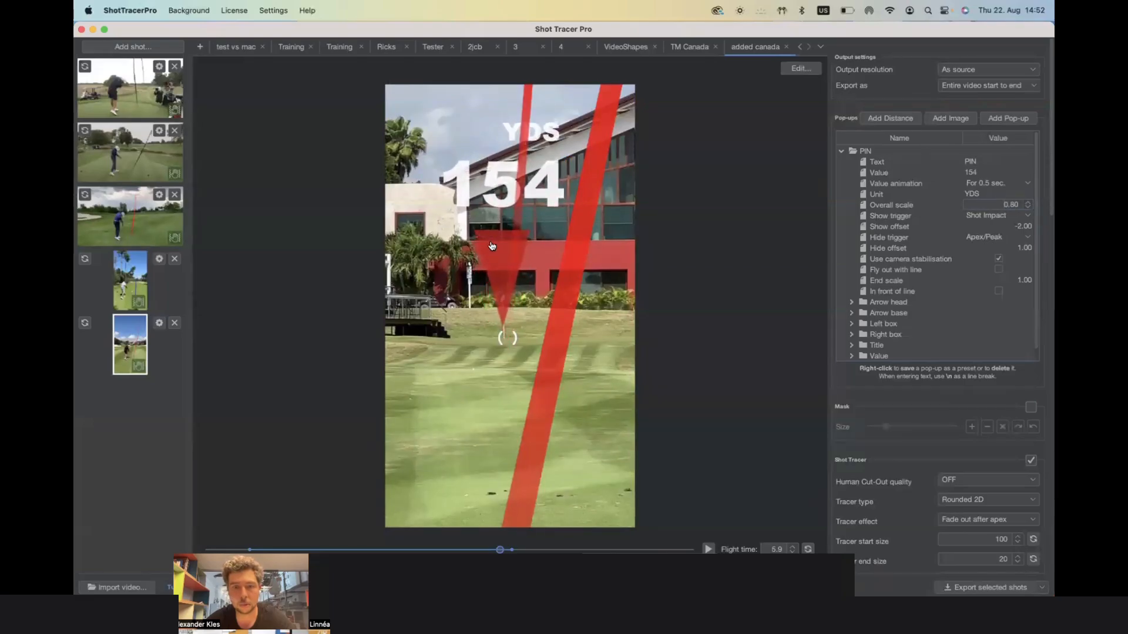
- Review the PIN pop-up's show trigger options, keep Shot Impact and preview the shot
{"action": "left_click", "coordinate": [979, 216]}
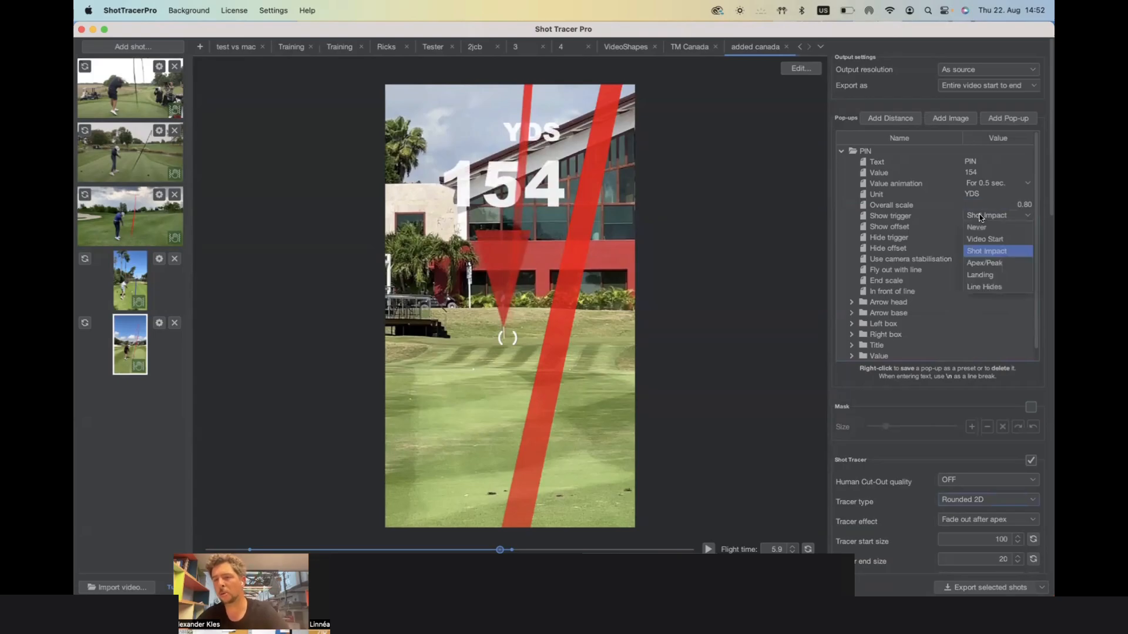
{"action": "left_click", "coordinate": [991, 252]}
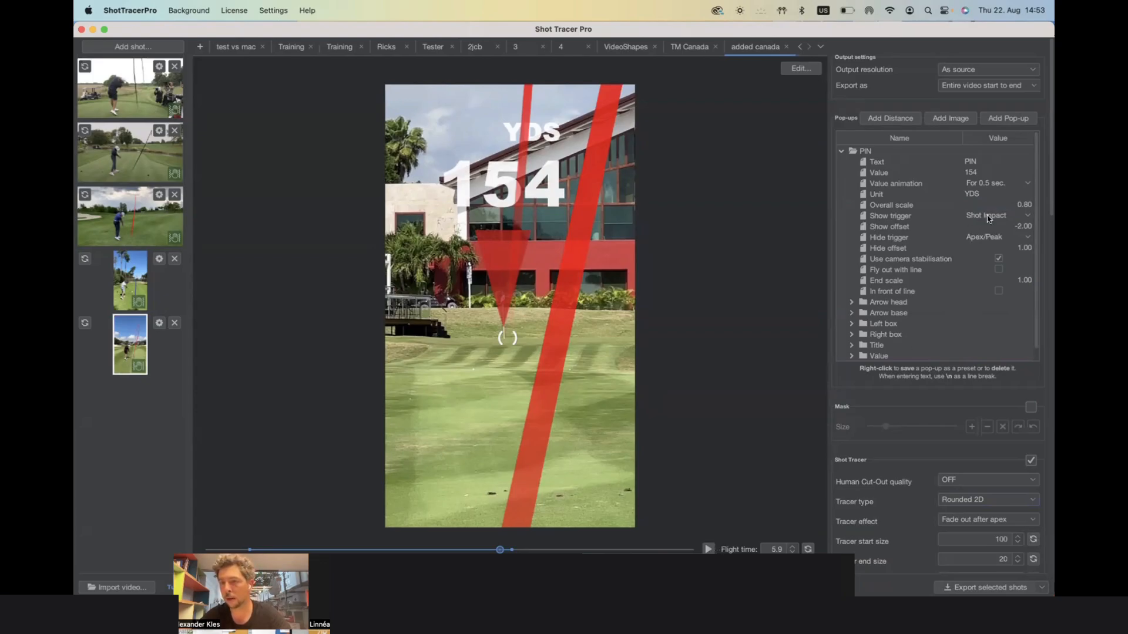
{"action": "left_click", "coordinate": [709, 549]}
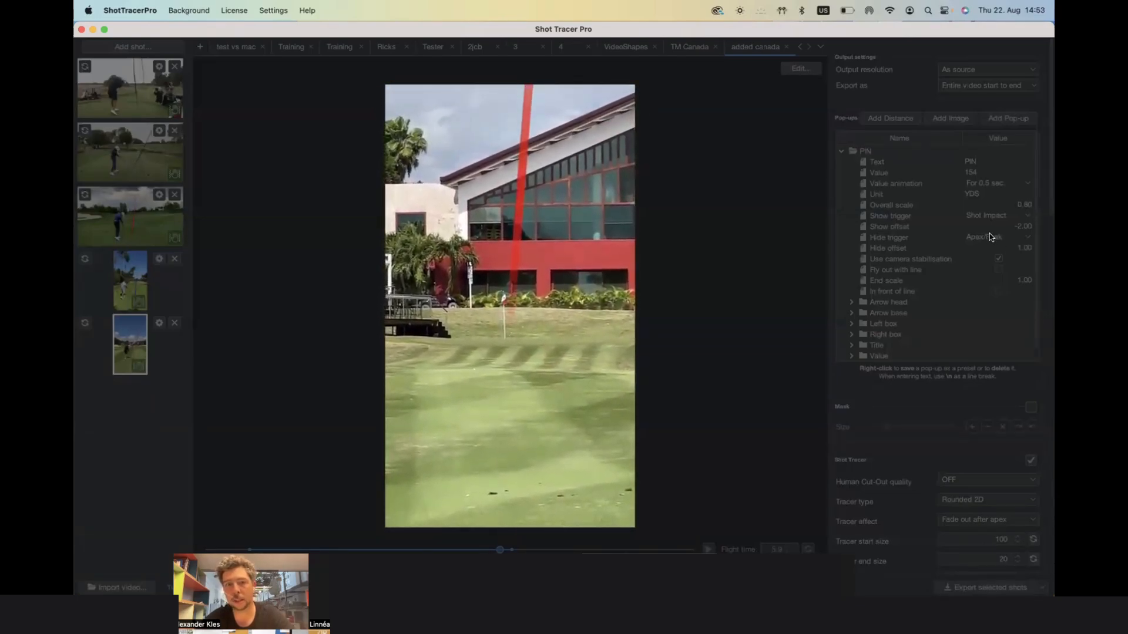
- Set the PIN pop-up's hide trigger to Landing with a hide offset of 2.00
{"action": "left_click", "coordinate": [990, 237]}
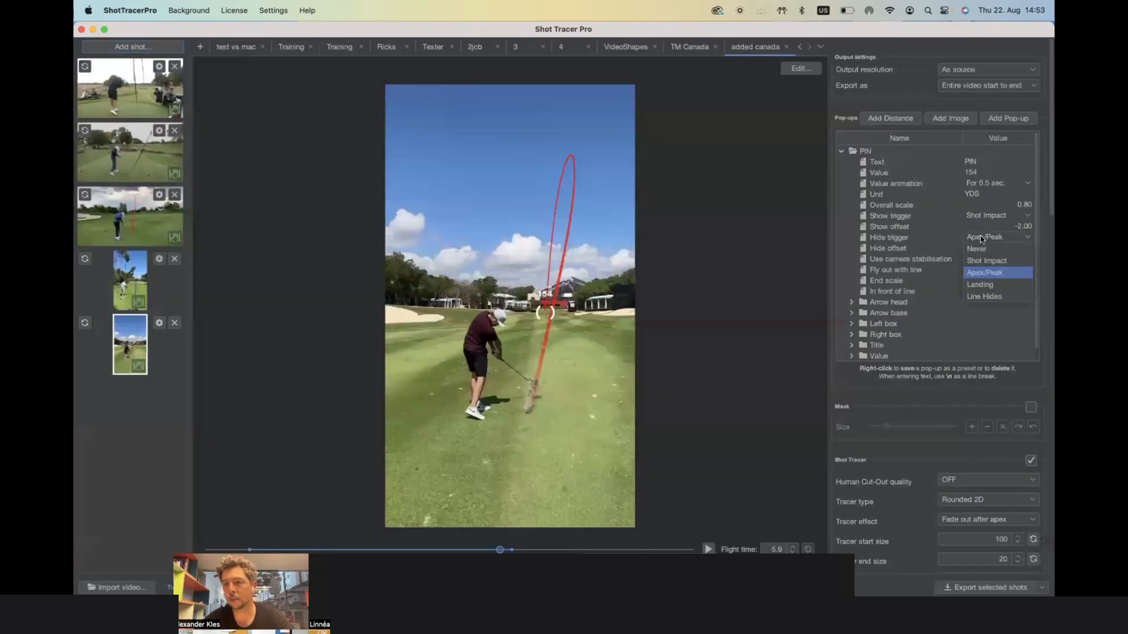
{"action": "left_click", "coordinate": [984, 287]}
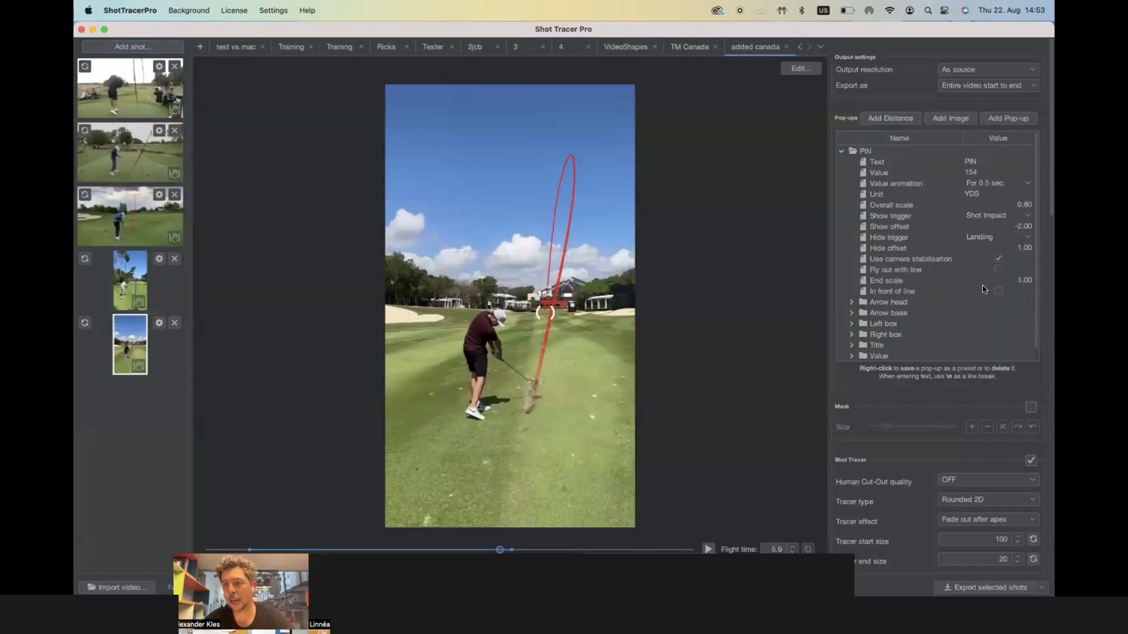
{"action": "double_click", "coordinate": [1012, 247]}
{"action": "type", "text": "2.00"}
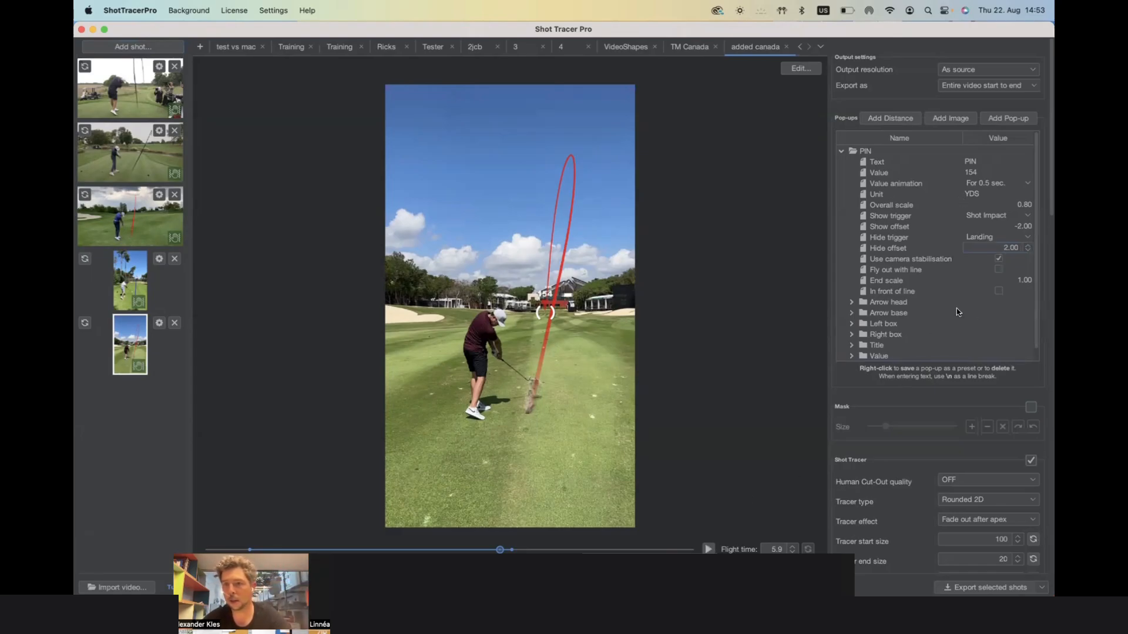
- Check the tracer effect options, keep Fade out after apex and preview the shot again
{"action": "left_click", "coordinate": [963, 520]}
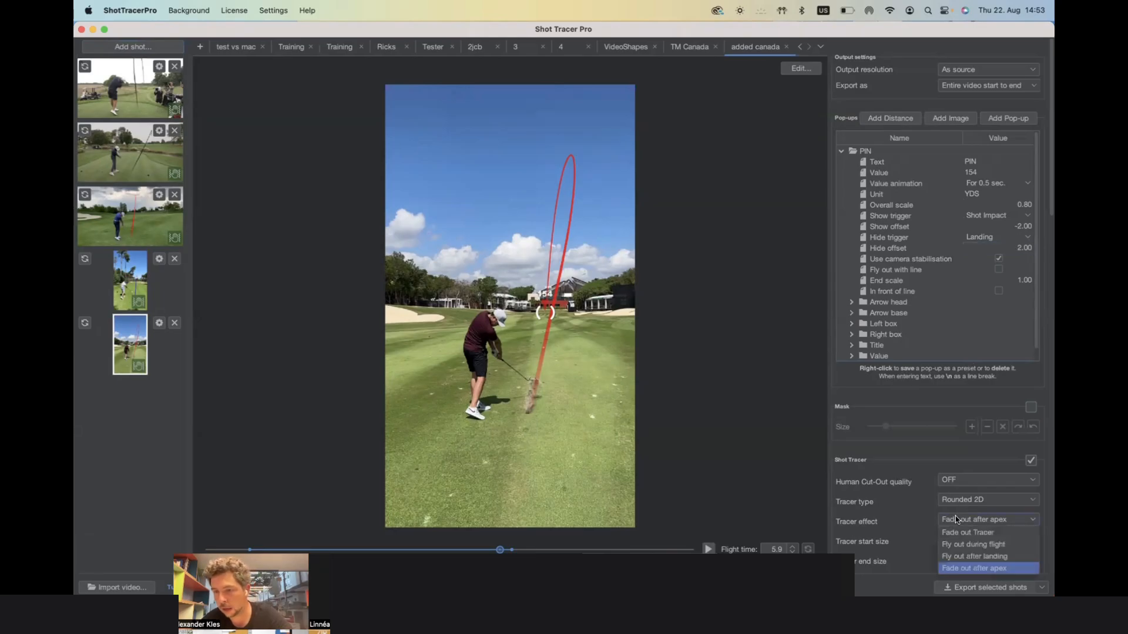
{"action": "left_click", "coordinate": [963, 569]}
{"action": "left_click", "coordinate": [709, 549]}
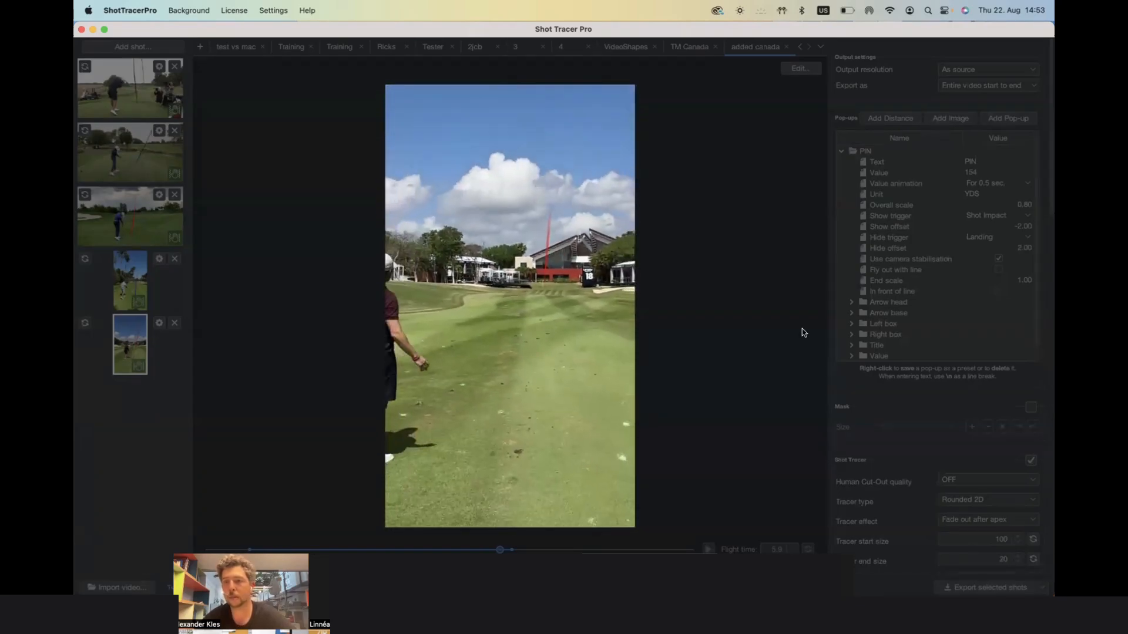
- Reduce the tracer's end fade, turn off Fade end of Tracer and check the line on the zoomed-in landing frame
{"action": "scroll", "coordinate": [938, 424], "scroll_direction": "down", "scroll_amount": 3}
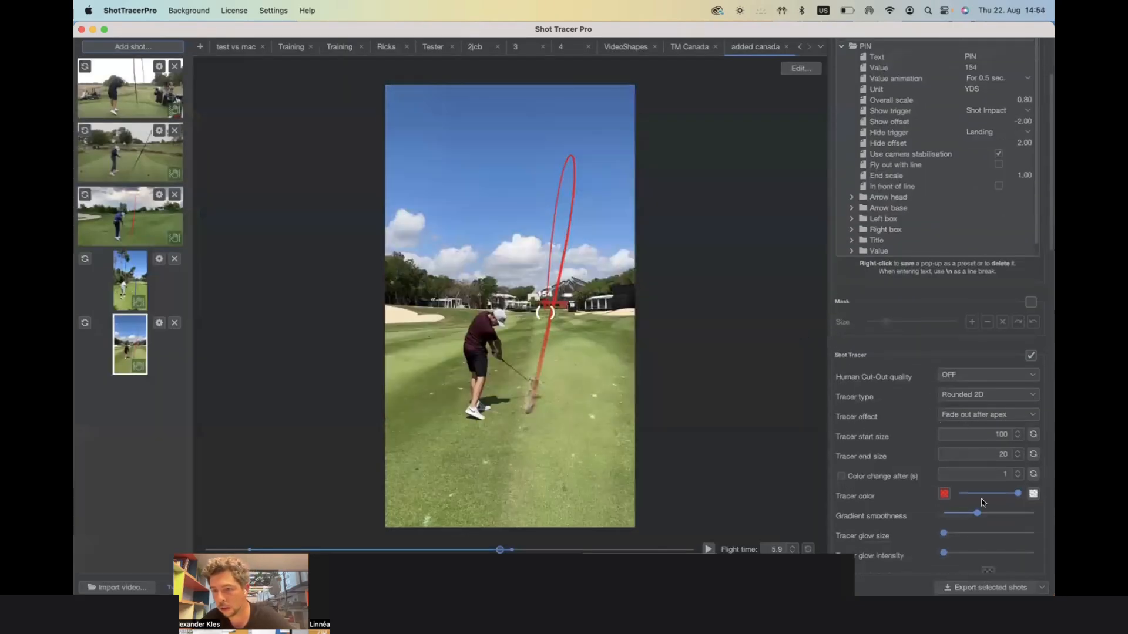
{"action": "scroll", "coordinate": [982, 503], "scroll_direction": "down", "scroll_amount": 5}
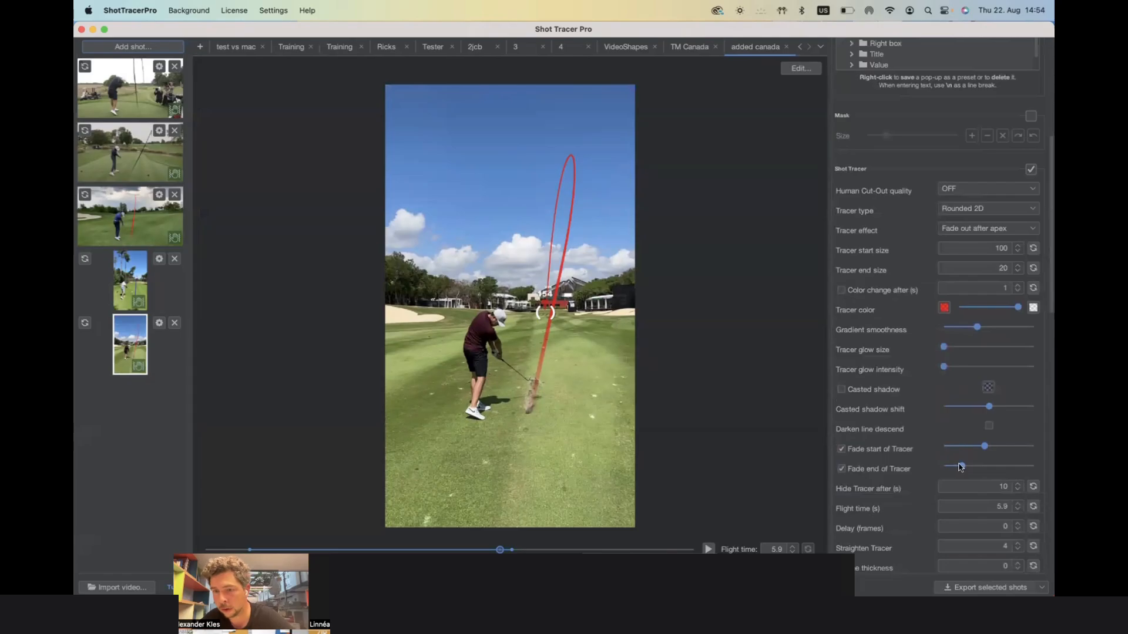
{"action": "left_click_drag", "start_coordinate": [960, 467], "coordinate": [939, 466]}
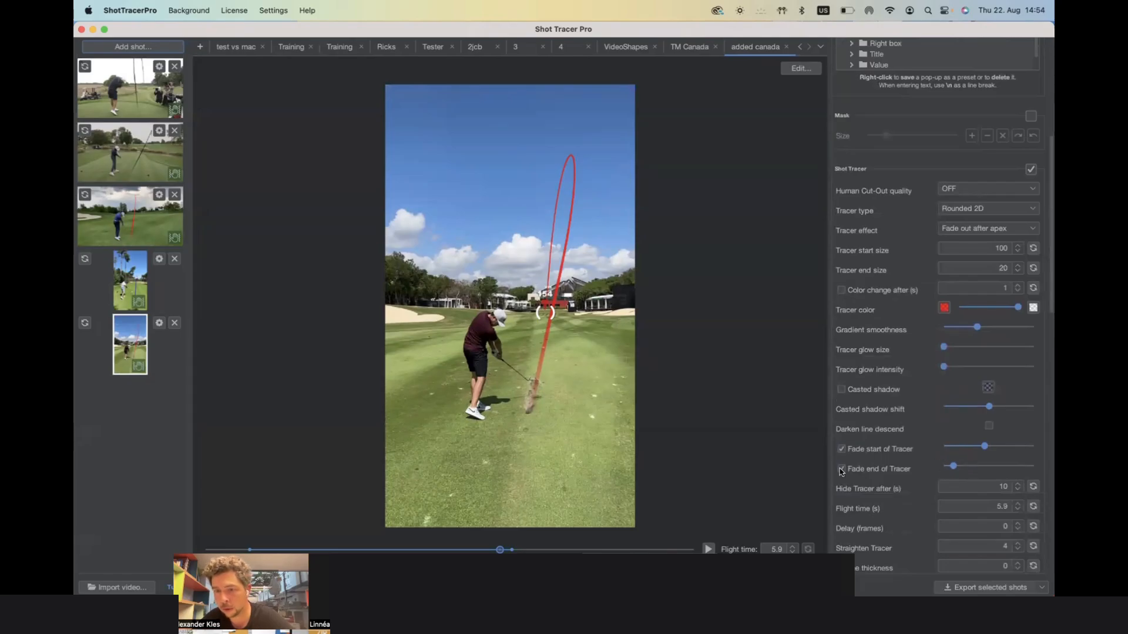
{"action": "left_click_drag", "start_coordinate": [500, 549], "coordinate": [528, 549]}
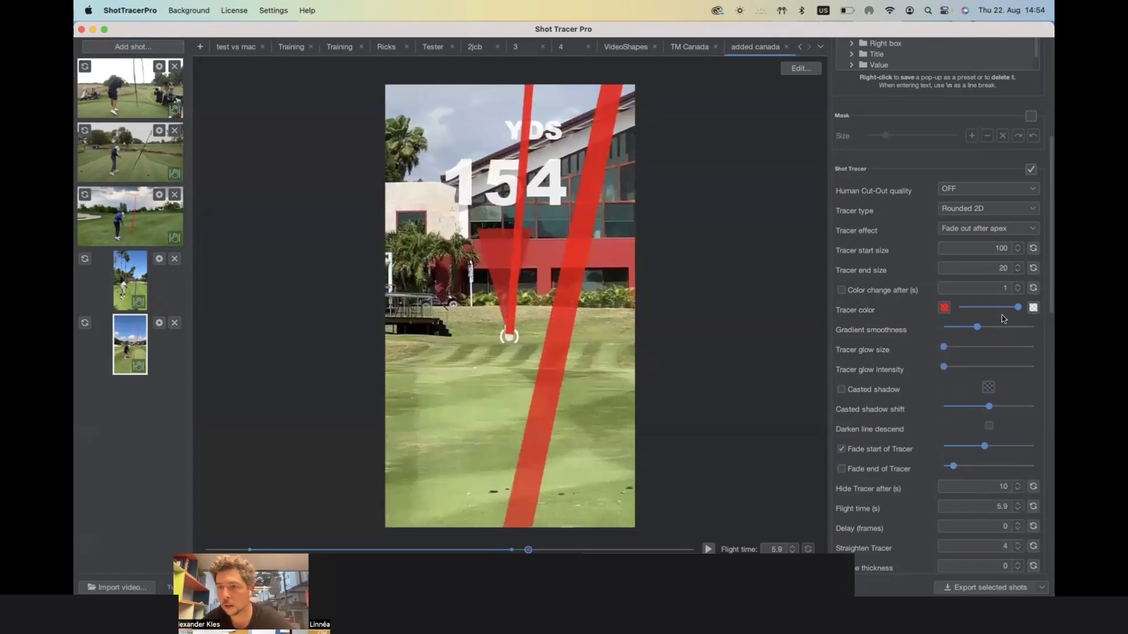
- Shift the tracer colour fully to white and set the tracer type to Pointy 3D
{"action": "left_click_drag", "start_coordinate": [1013, 310], "coordinate": [942, 311]}
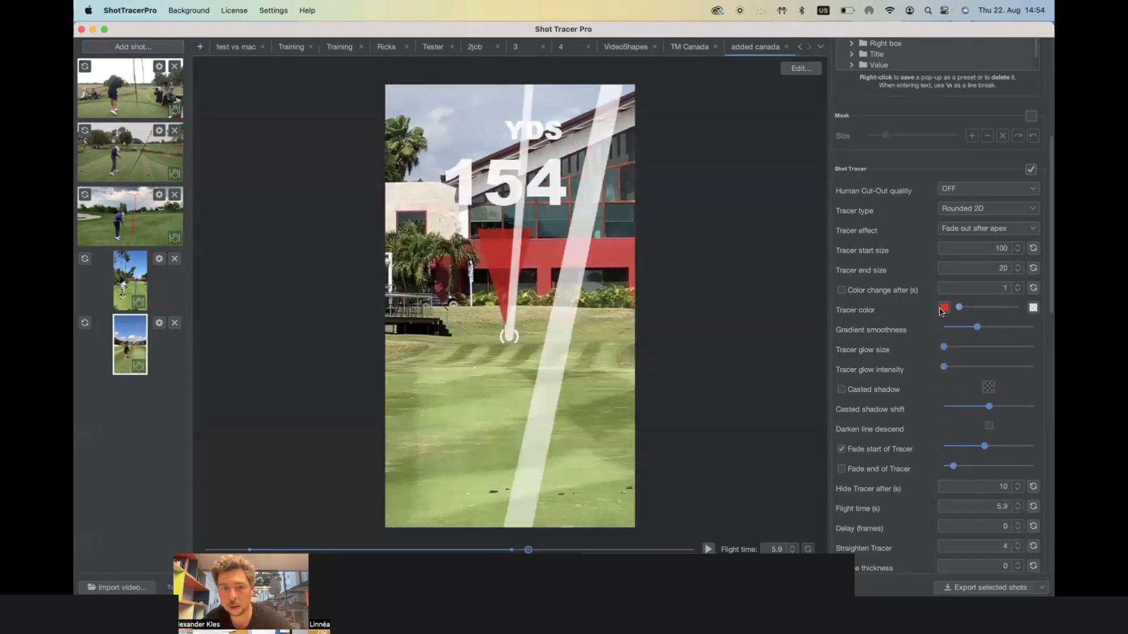
{"action": "left_click", "coordinate": [963, 210]}
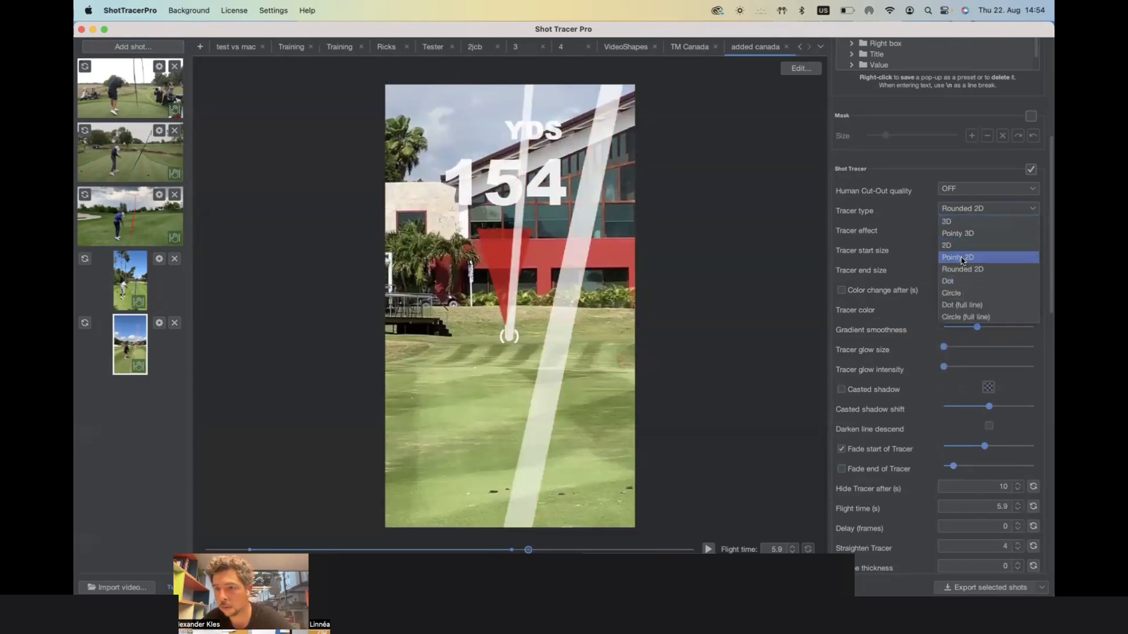
{"action": "left_click", "coordinate": [958, 233]}
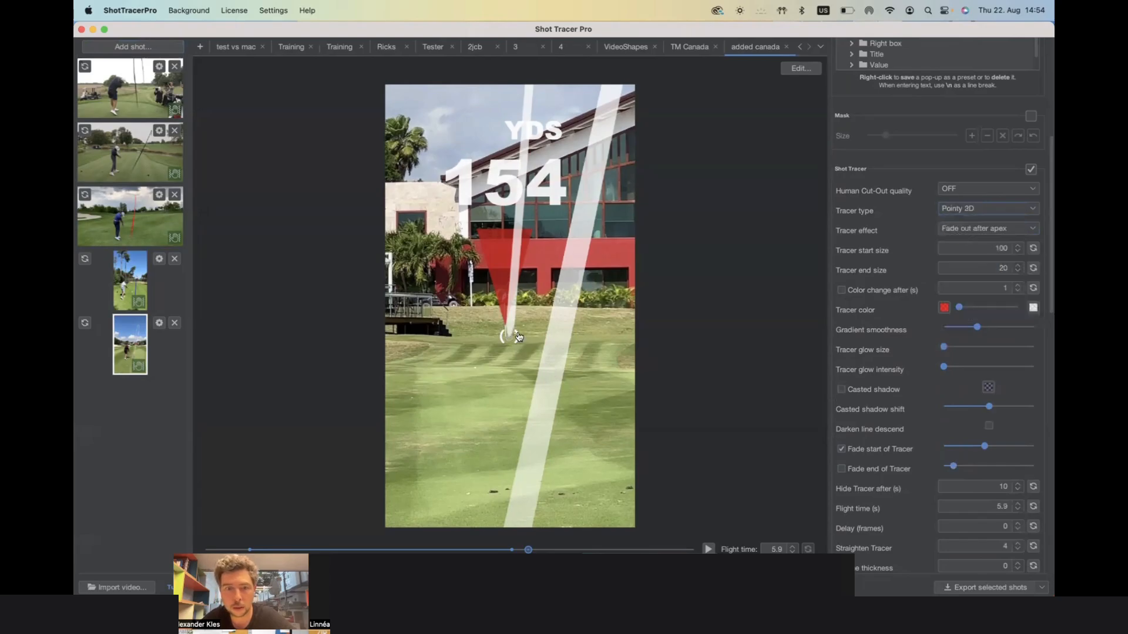
- Move the playback position back to just after landing and align the landing ring with the tracer's end point
{"action": "left_click_drag", "start_coordinate": [528, 549], "coordinate": [518, 550]}
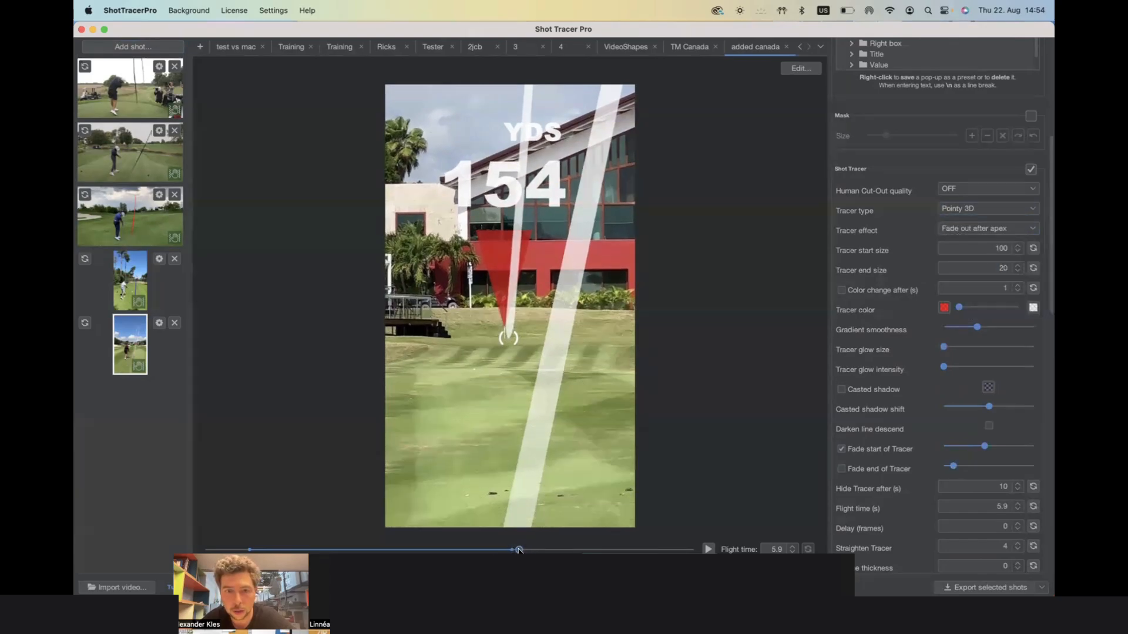
{"action": "left_click_drag", "start_coordinate": [514, 337], "coordinate": [511, 339]}
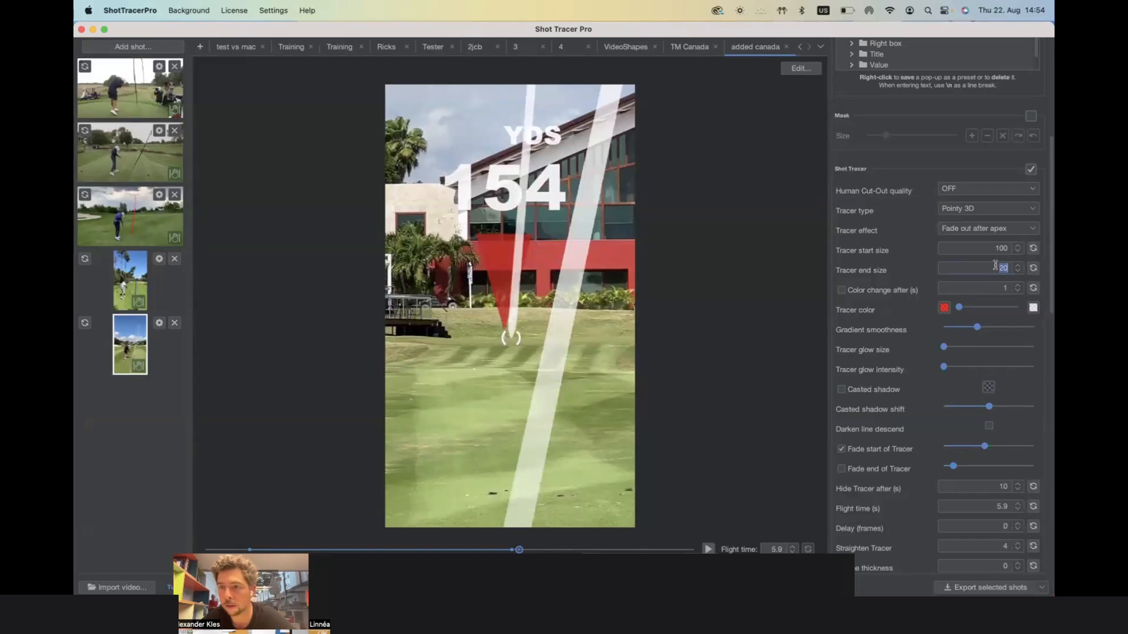
- Set the tracer end size to 5 and preview the shot
{"action": "type", "text": "3"}
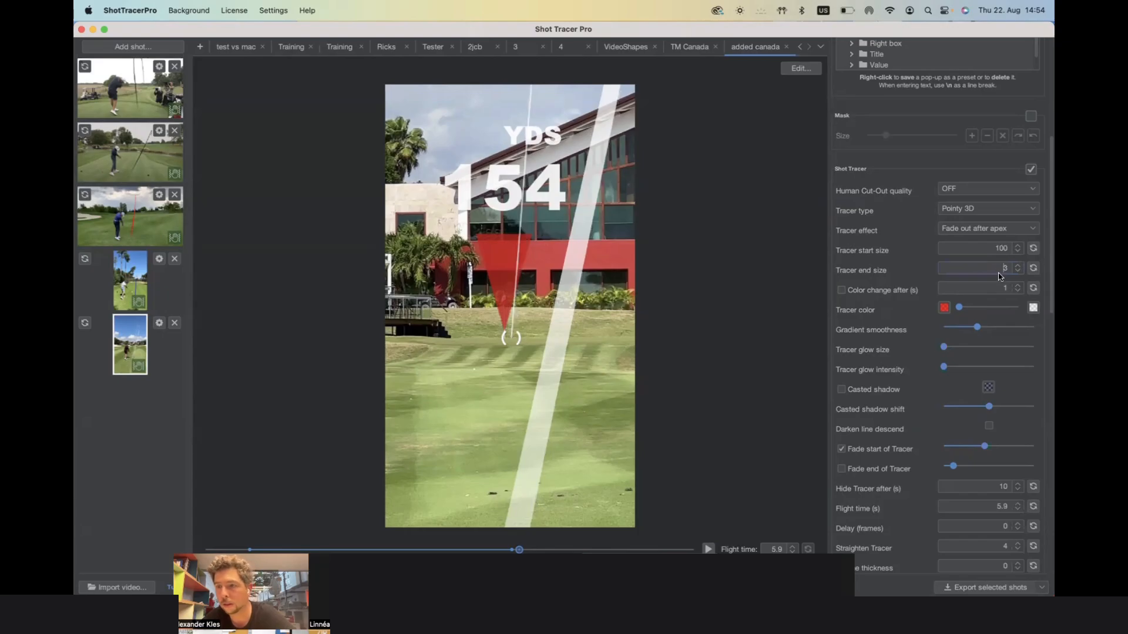
{"action": "key", "text": "BackSpace"}
{"action": "type", "text": "5"}
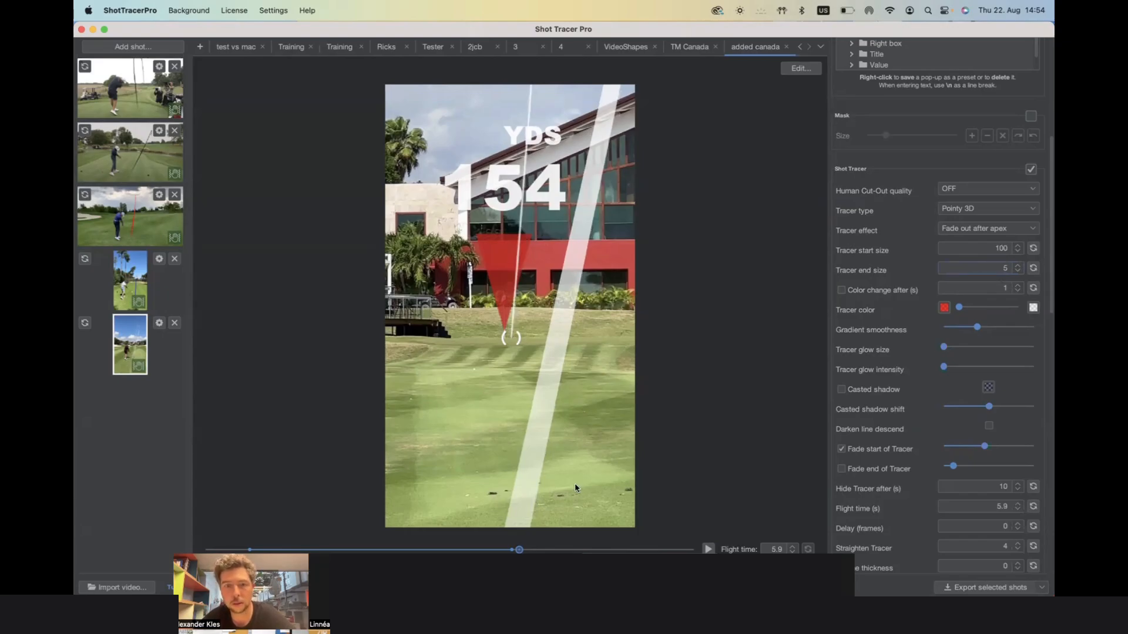
{"action": "left_click", "coordinate": [708, 549]}
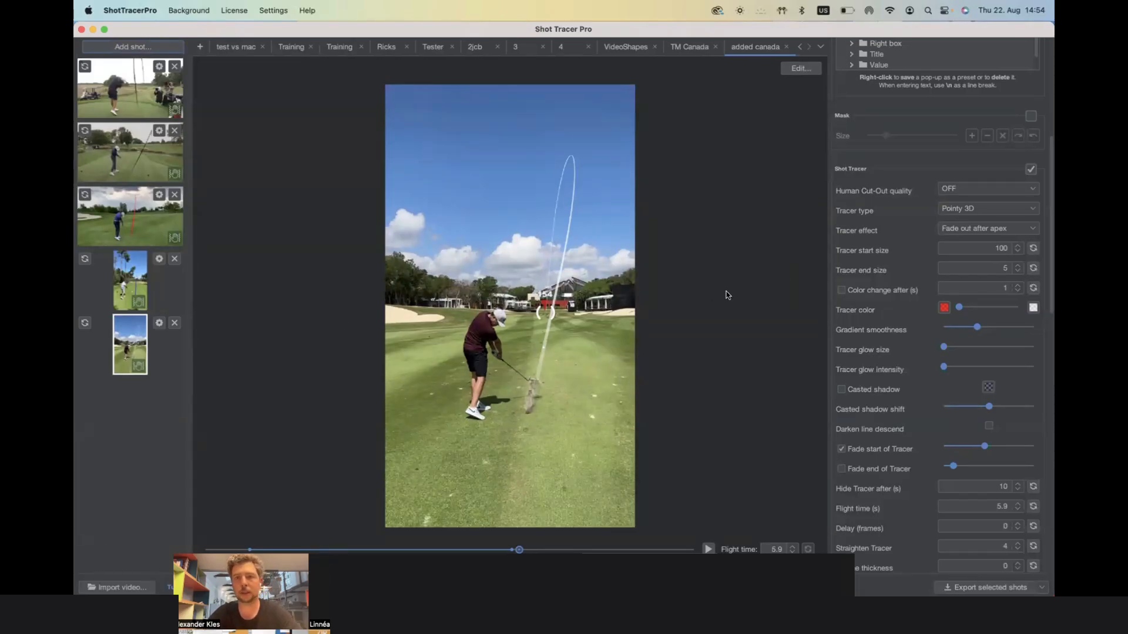
- Preview the videos in the Training Demo folder and import LGL23_1013_JED_1_DRONE_H02_1230.mp4
{"action": "left_click", "coordinate": [128, 581]}
{"action": "left_click", "coordinate": [407, 238]}
{"action": "key", "text": "space"}
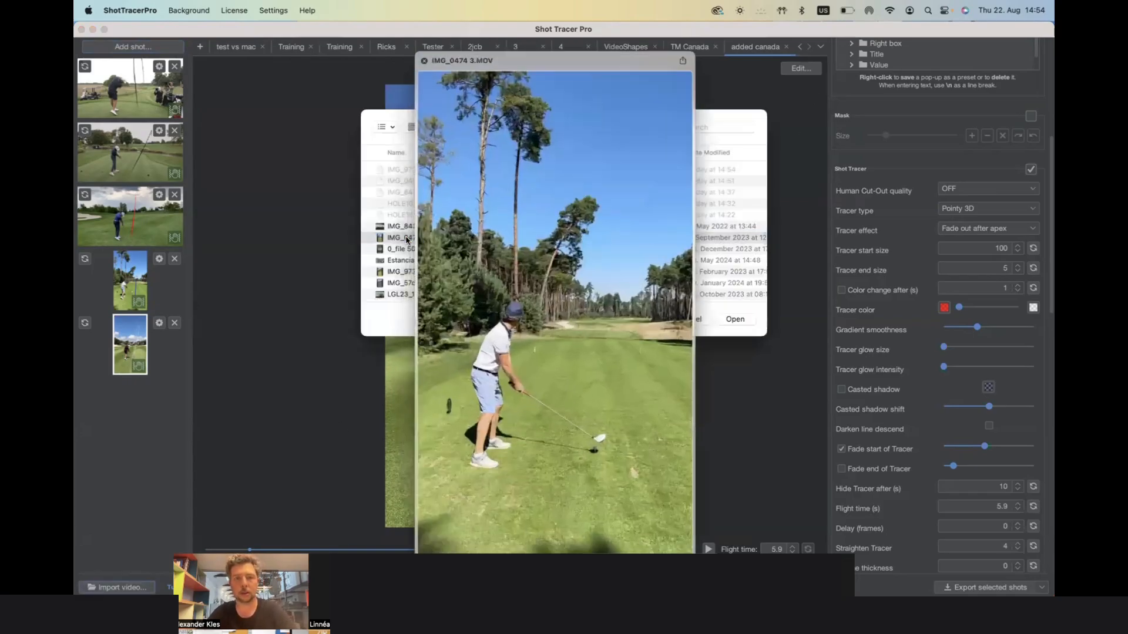
{"action": "key", "text": "Down"}
{"action": "key", "text": "Down"}
{"action": "key", "text": "Down"}
{"action": "key", "text": "Down"}
{"action": "key", "text": "Down"}
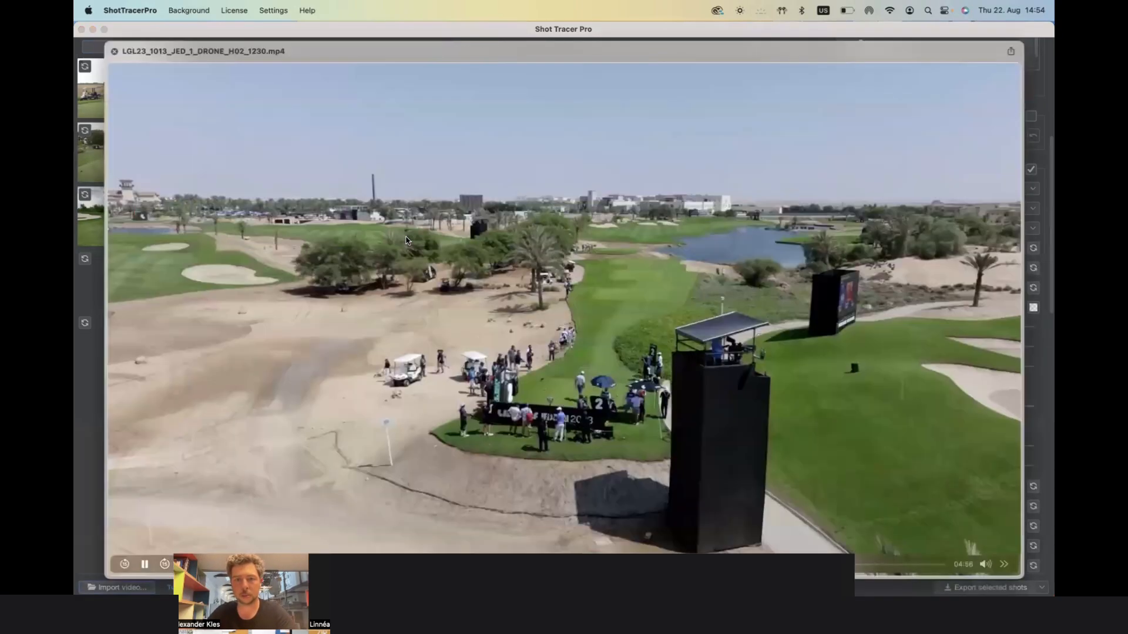
{"action": "key", "text": "Down"}
{"action": "key", "text": "Up"}
{"action": "key", "text": "space"}
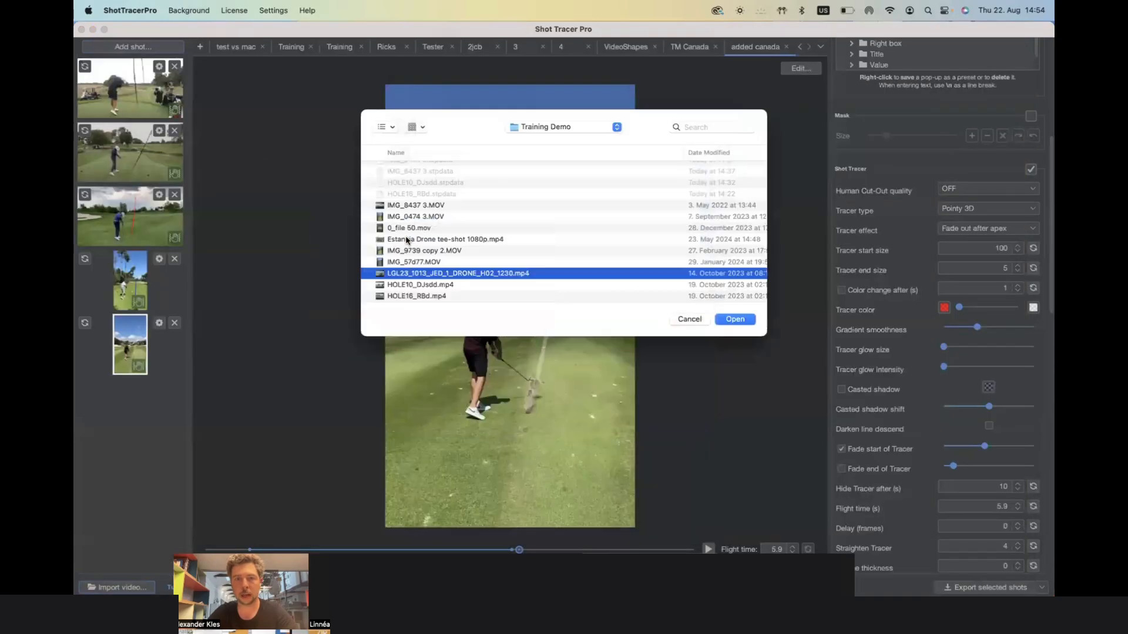
{"action": "key", "text": "Return"}
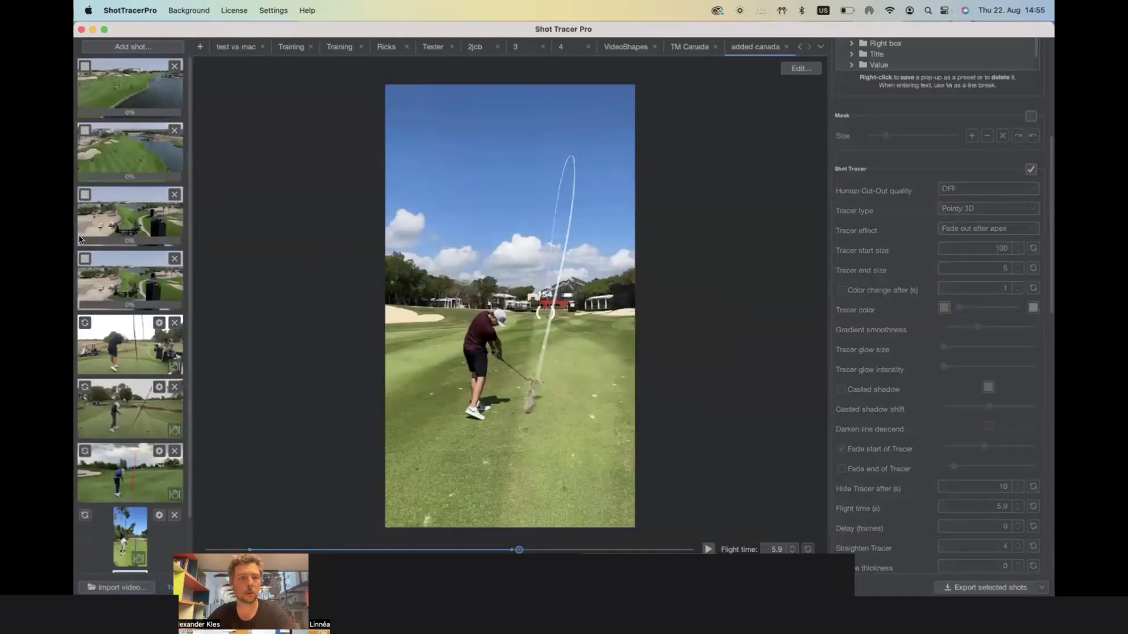
- Delete the surplus shots from the imported drone video, keeping only one tee shot
{"action": "left_click", "coordinate": [175, 66]}
{"action": "key", "text": "Return"}
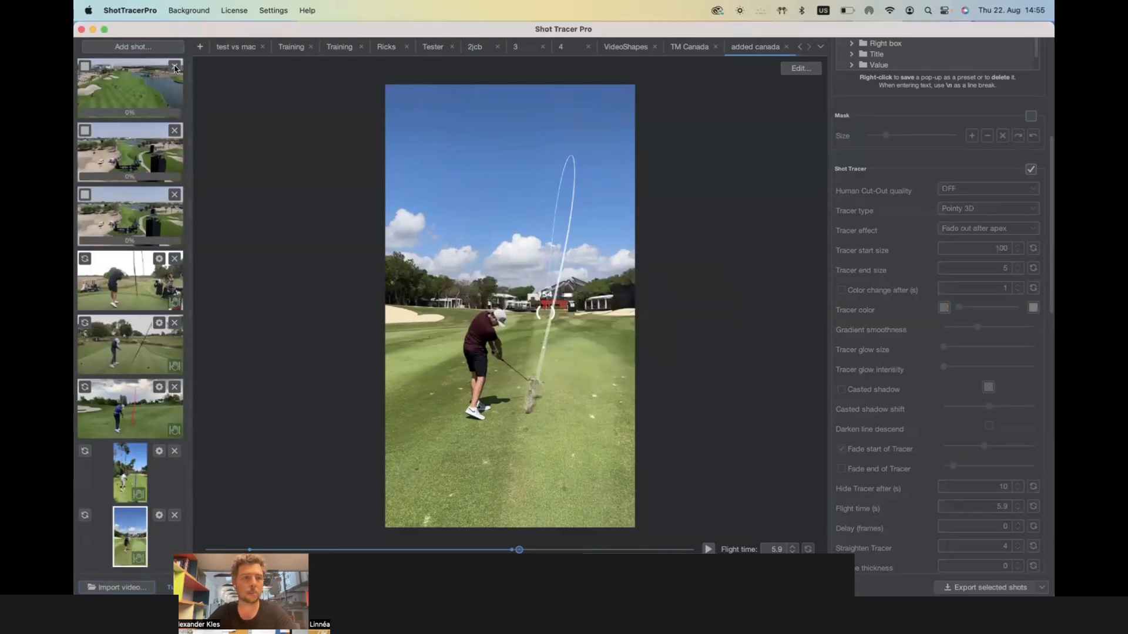
{"action": "left_click", "coordinate": [124, 88]}
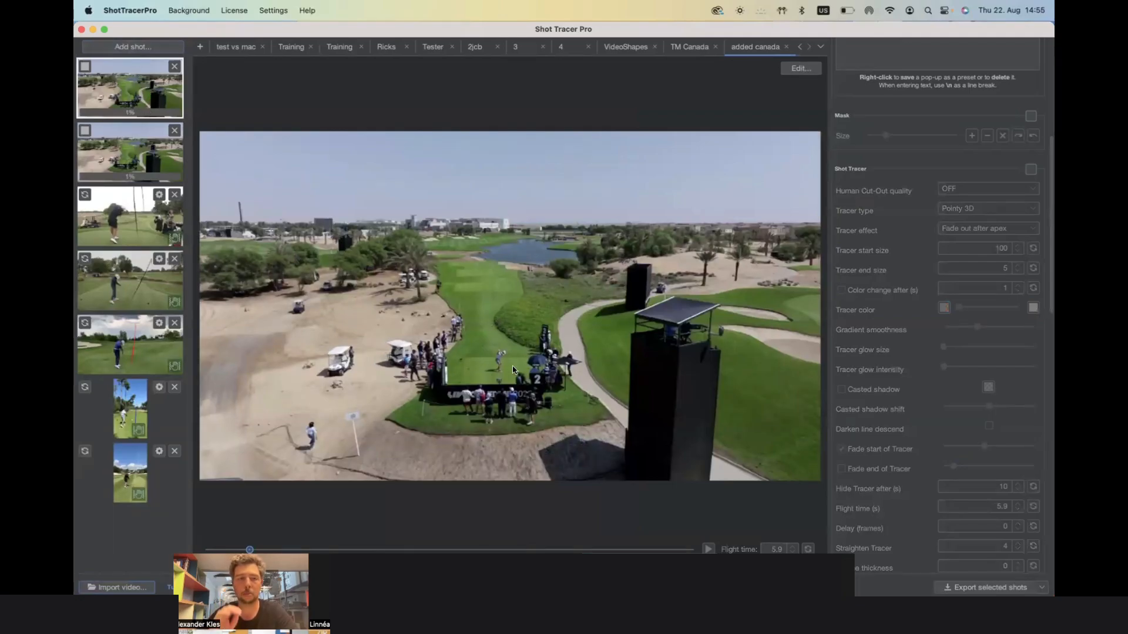
{"action": "left_click", "coordinate": [174, 131]}
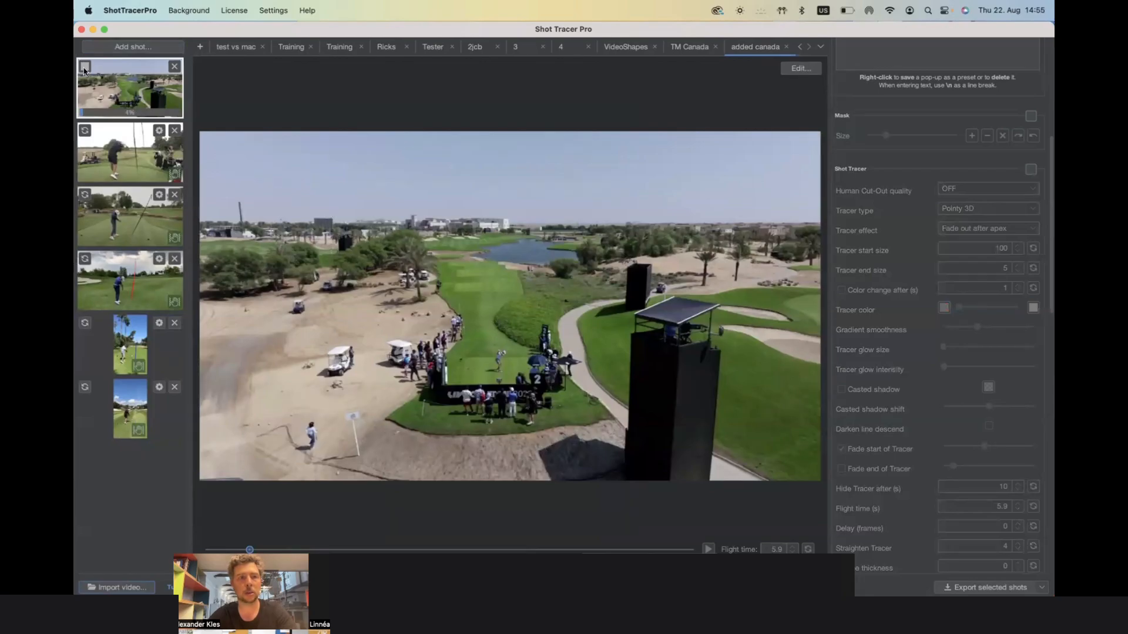
- Add another shot from the drone video with its impact frame at the detected golf shot on the timeline
{"action": "left_click", "coordinate": [132, 47]}
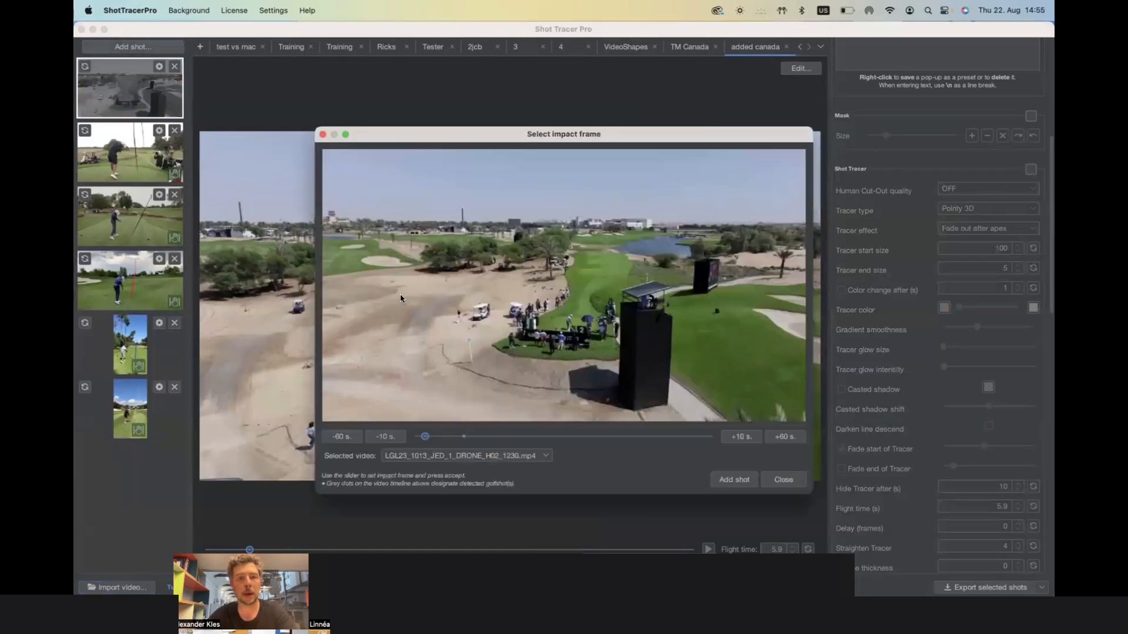
{"action": "left_click_drag", "start_coordinate": [425, 437], "coordinate": [464, 436]}
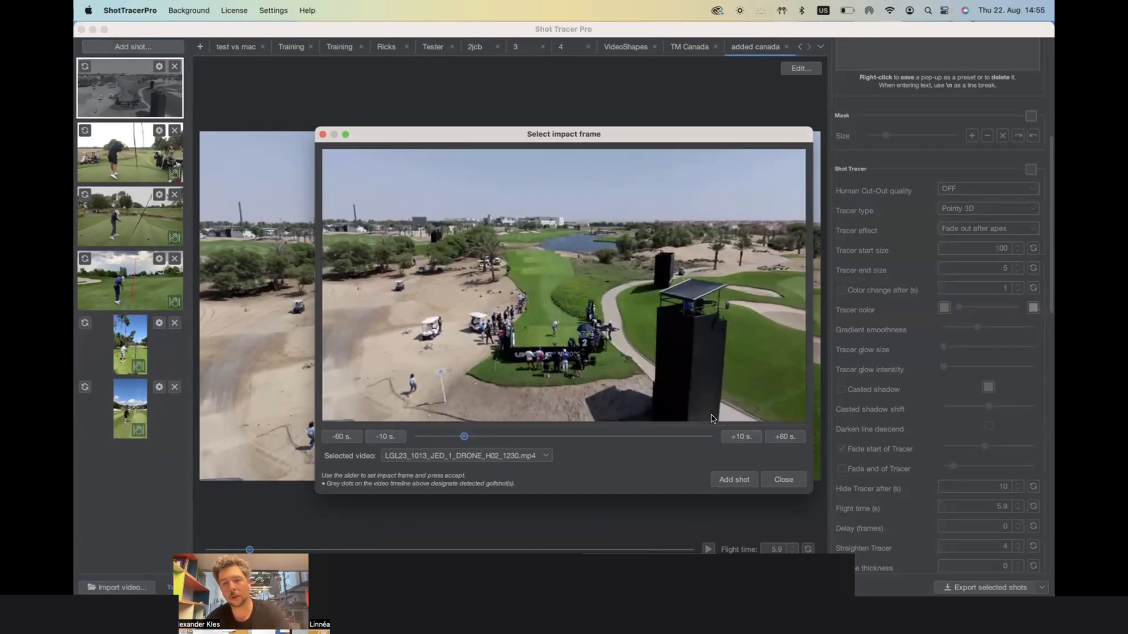
{"action": "left_click", "coordinate": [734, 480]}
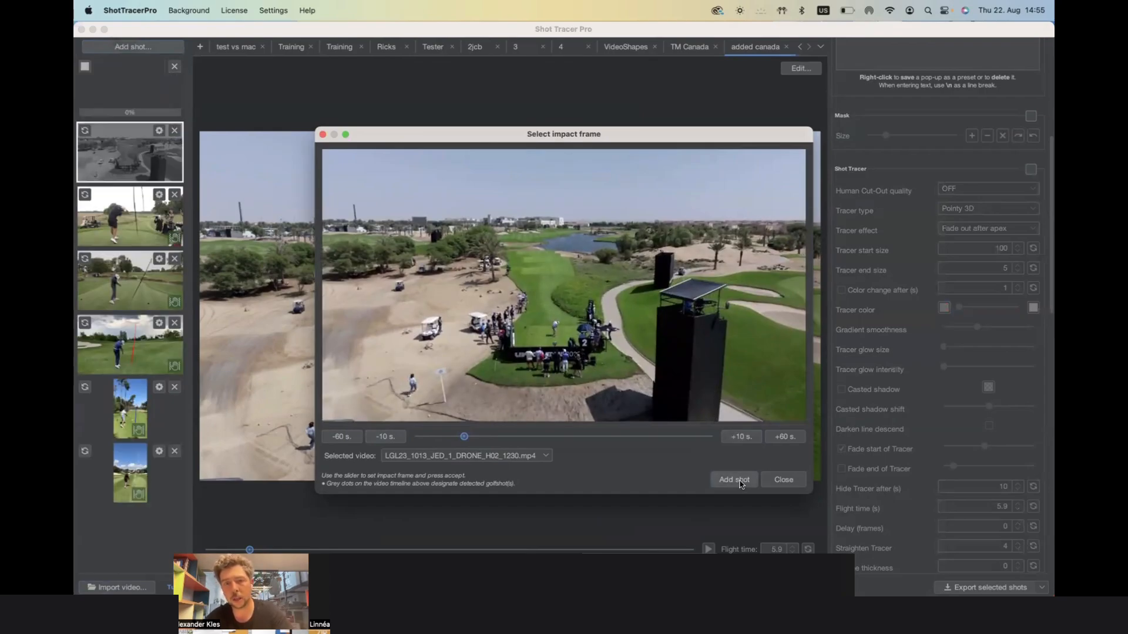
{"action": "left_click", "coordinate": [781, 480]}
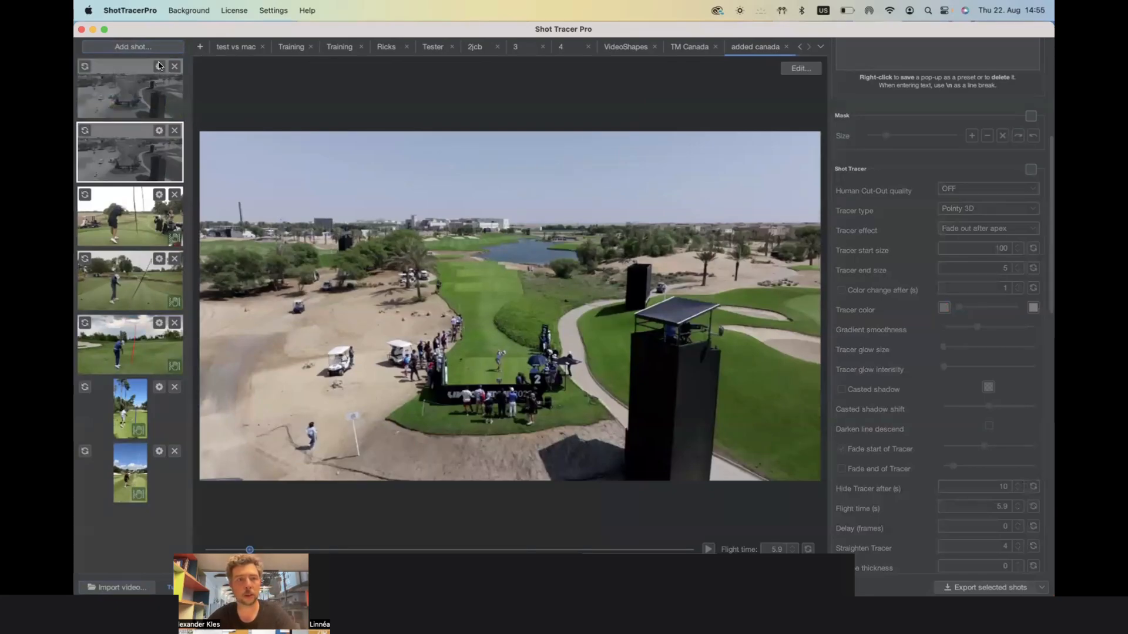
- Apply automatic camera stabilisation to the newly added drone shot
{"action": "left_click", "coordinate": [158, 65]}
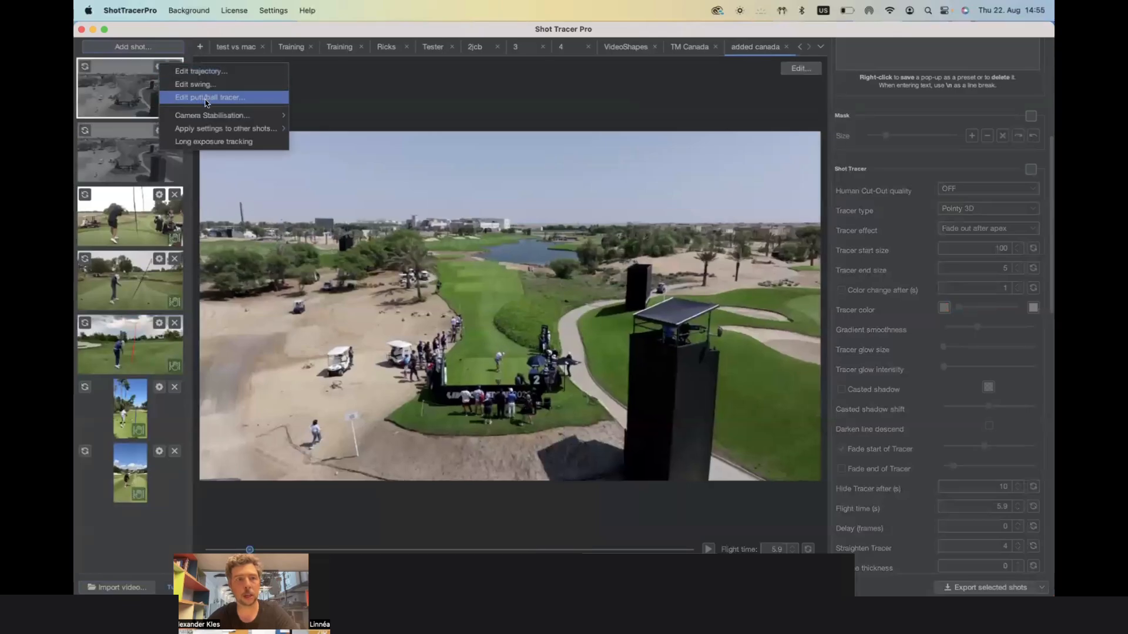
{"action": "mouse_move", "coordinate": [225, 115]}
{"action": "left_click", "coordinate": [315, 118]}
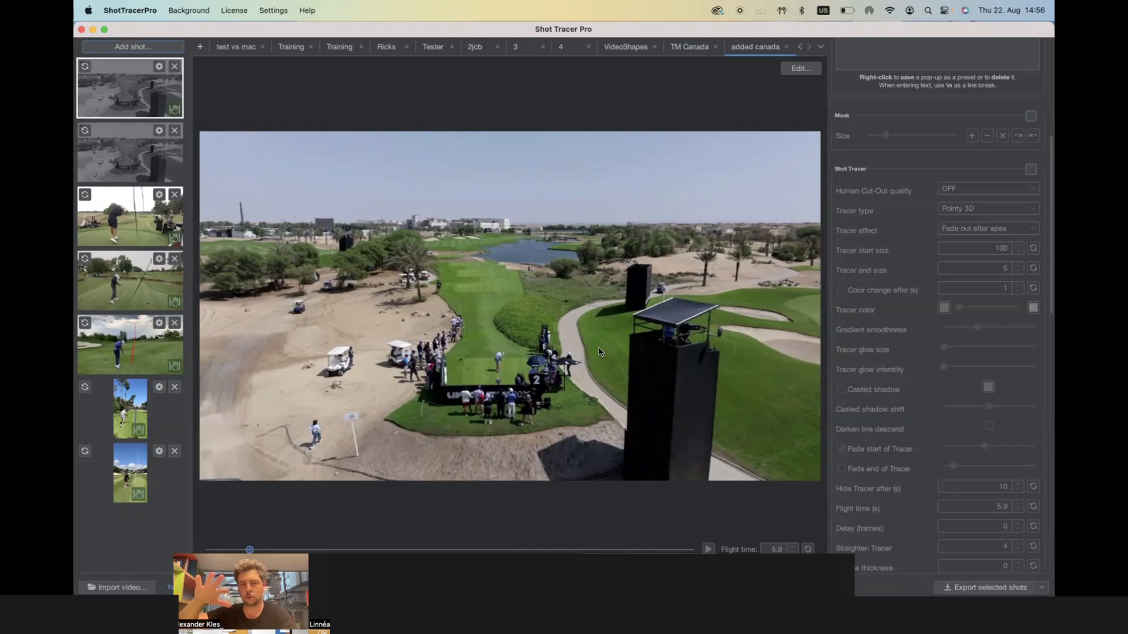
- Start a Line Moulding trajectory for the stabilised drone shot, accepting the proposed impact frame
{"action": "left_click", "coordinate": [158, 66]}
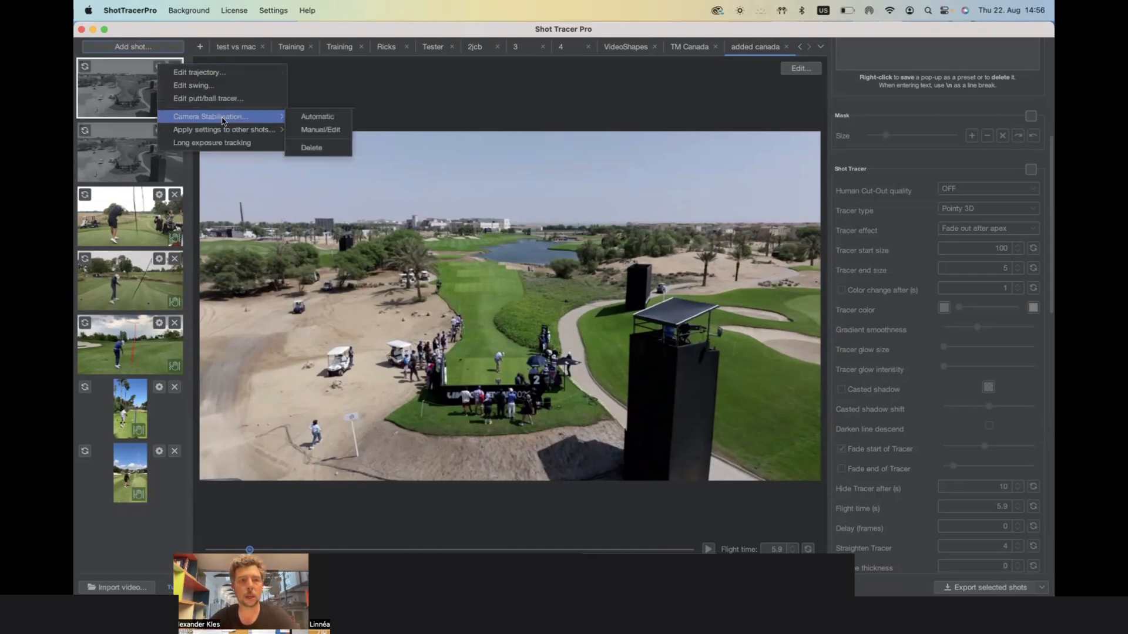
{"action": "left_click", "coordinate": [240, 74]}
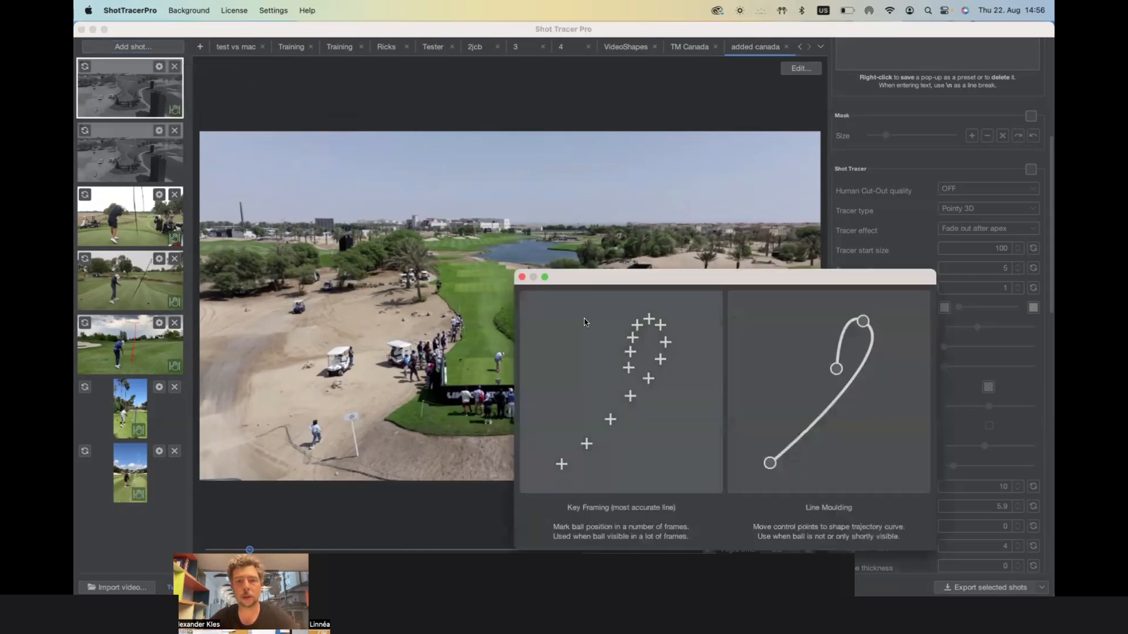
{"action": "left_click", "coordinate": [852, 434]}
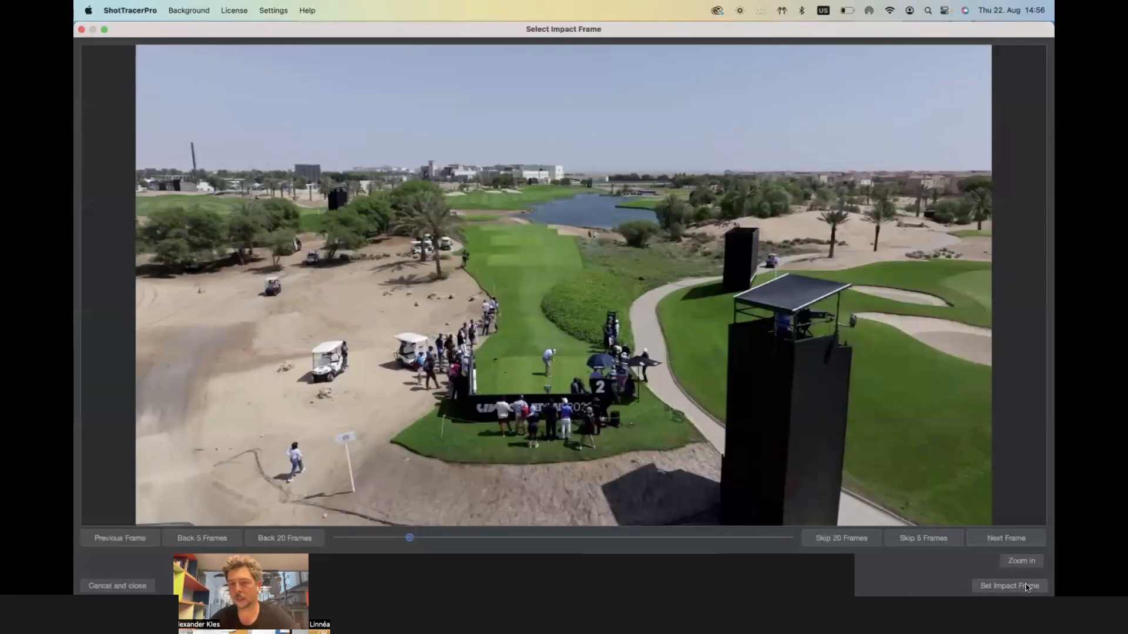
{"action": "left_click", "coordinate": [1026, 586]}
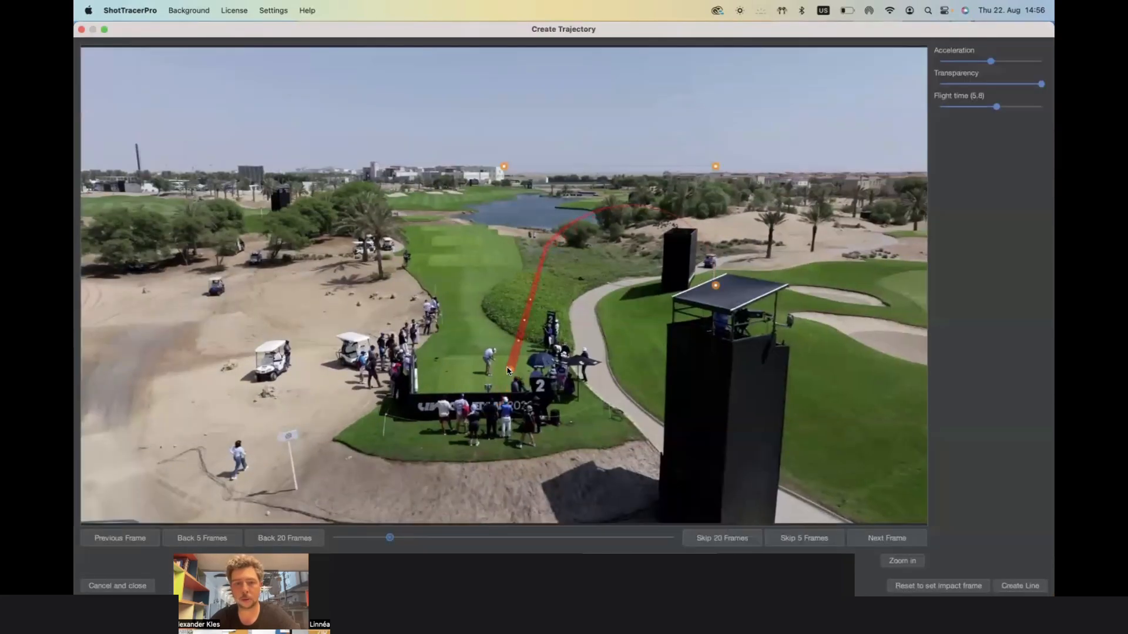
- Shape the trajectory into a high arc landing on the far fairway beside the water, lower its acceleration and create the line
{"action": "left_click_drag", "start_coordinate": [715, 288], "coordinate": [460, 195]}
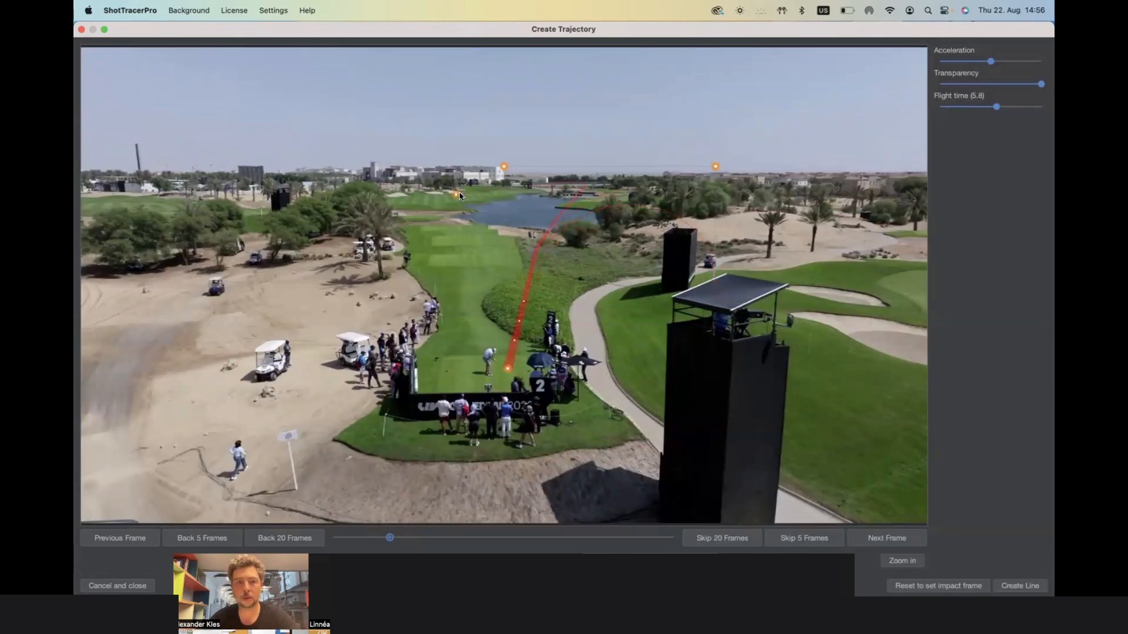
{"action": "left_click_drag", "start_coordinate": [711, 170], "coordinate": [456, 56]}
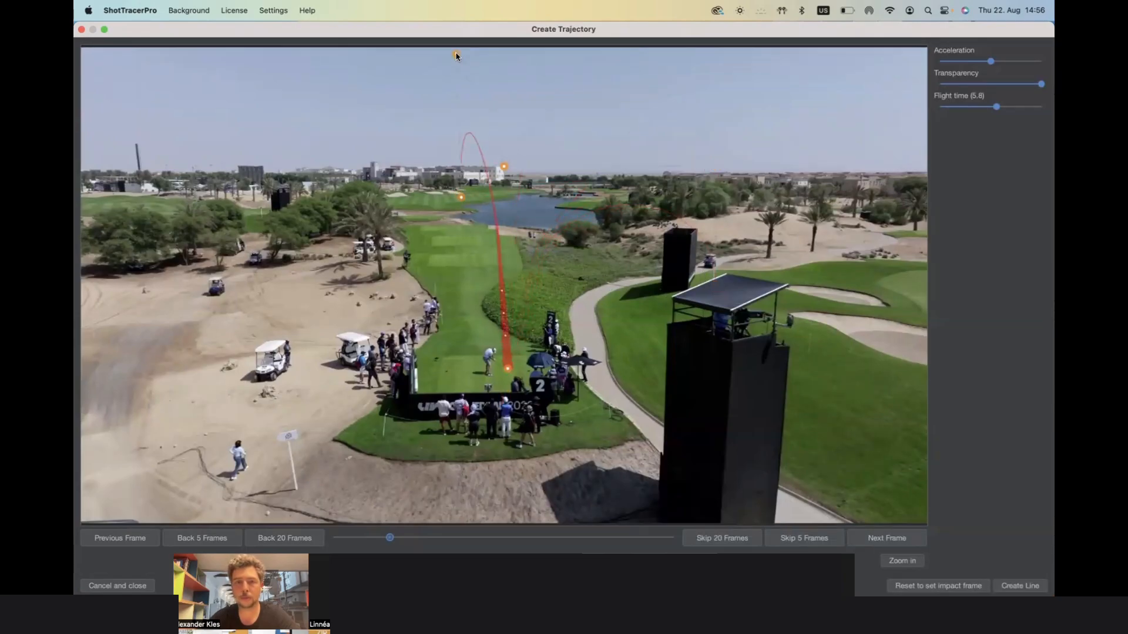
{"action": "left_click_drag", "start_coordinate": [502, 169], "coordinate": [491, 103]}
{"action": "left_click_drag", "start_coordinate": [471, 34], "coordinate": [467, 6]}
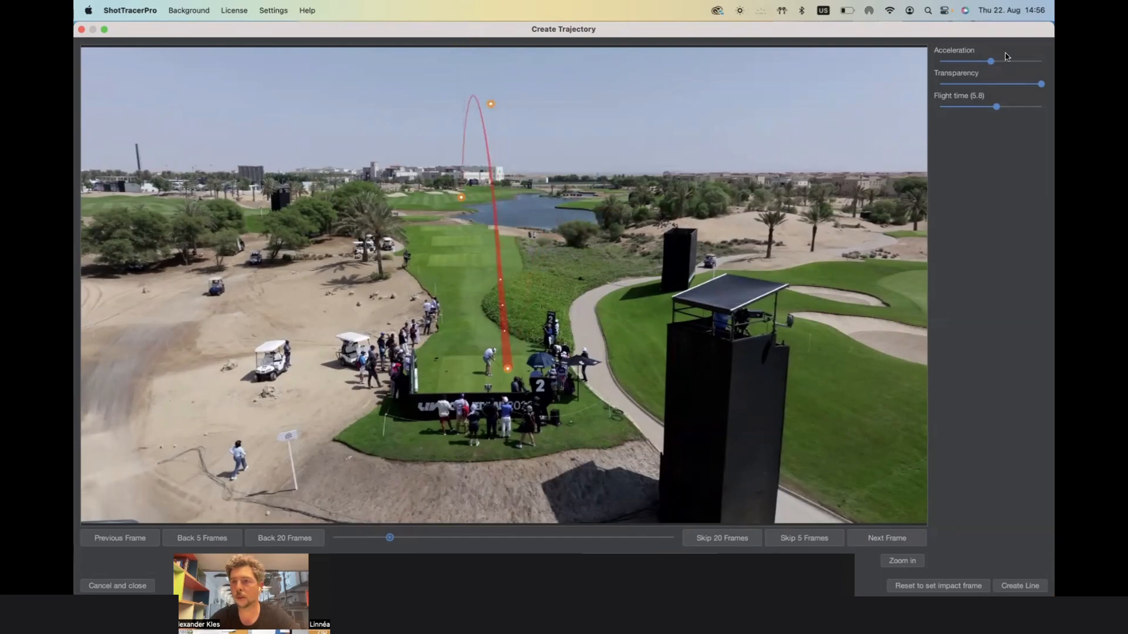
{"action": "left_click_drag", "start_coordinate": [992, 59], "coordinate": [952, 64]}
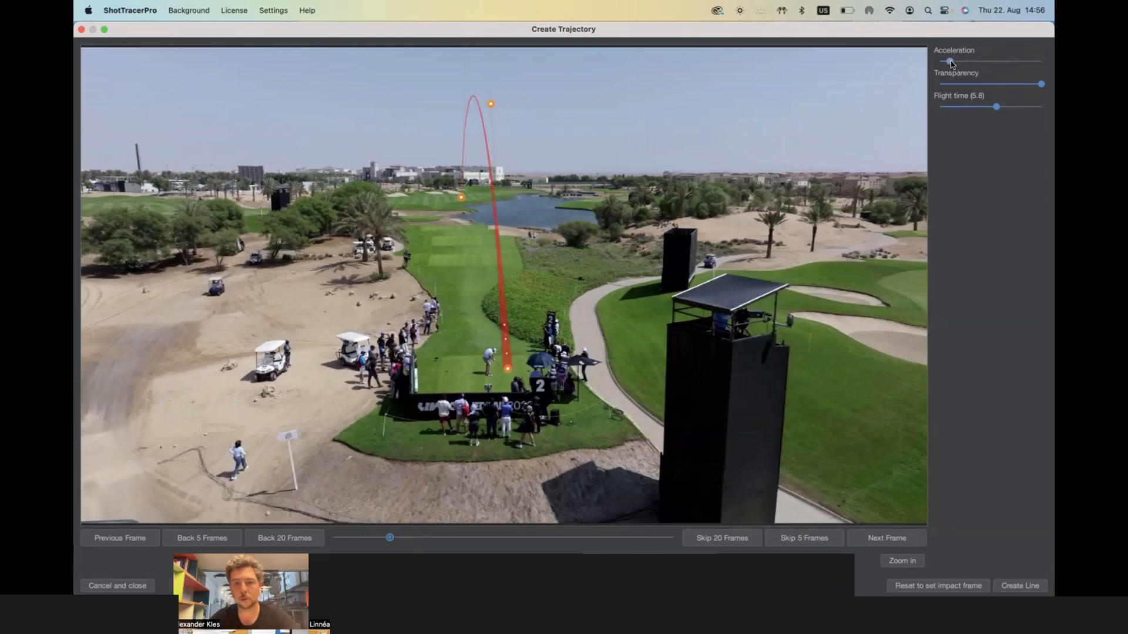
{"action": "left_click", "coordinate": [1015, 585]}
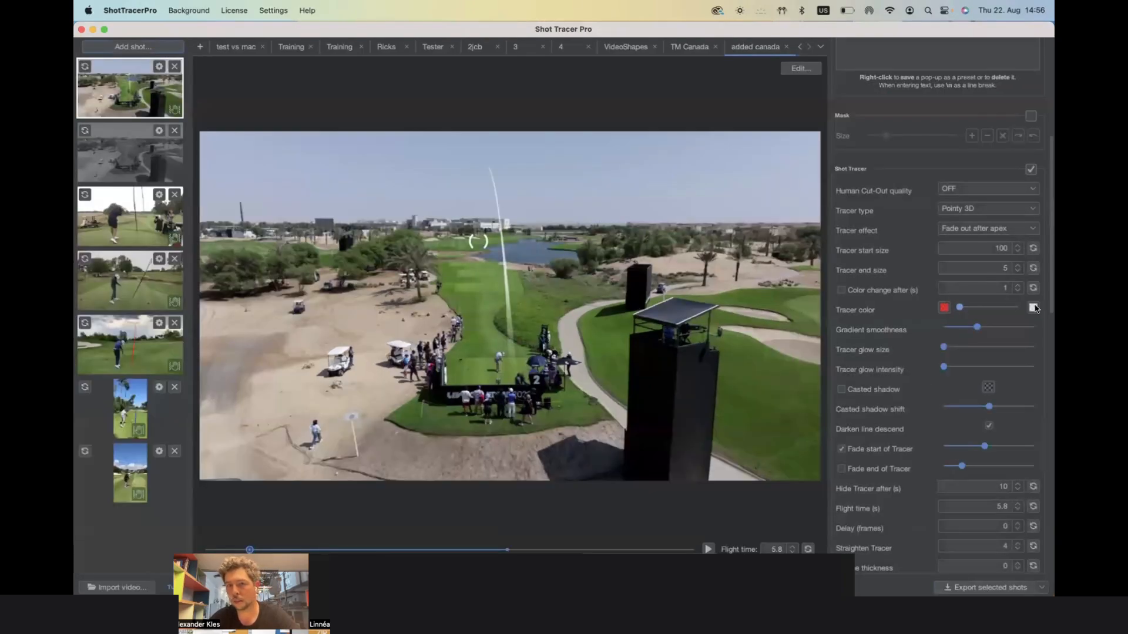
- Shift the drone shot's tracer colour fully to red and preview the shot
{"action": "left_click", "coordinate": [1016, 308]}
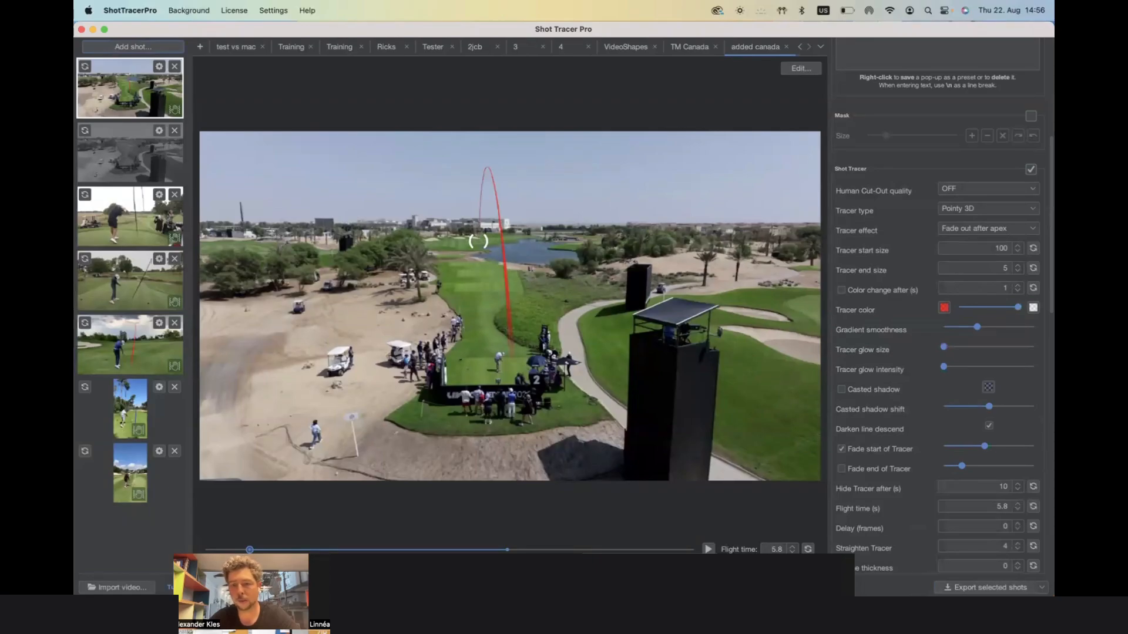
{"action": "left_click", "coordinate": [708, 549]}
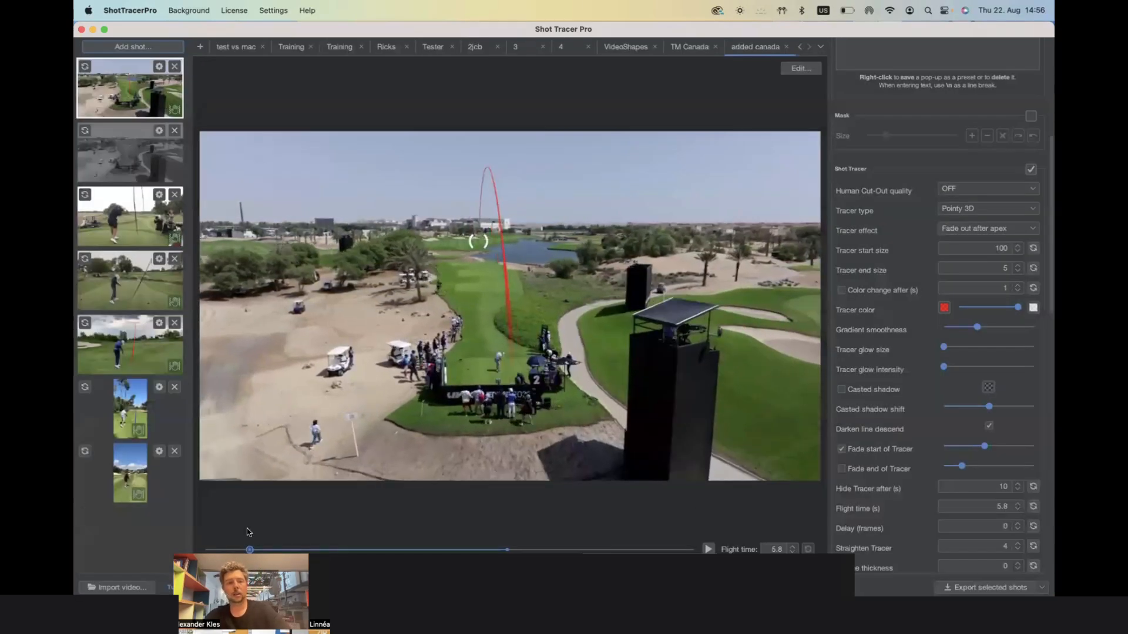
- Start importing another video and browse the clips in the Training Demo folder down to HOLE16_RBd.mp4
{"action": "left_click", "coordinate": [141, 586]}
{"action": "left_click", "coordinate": [420, 249]}
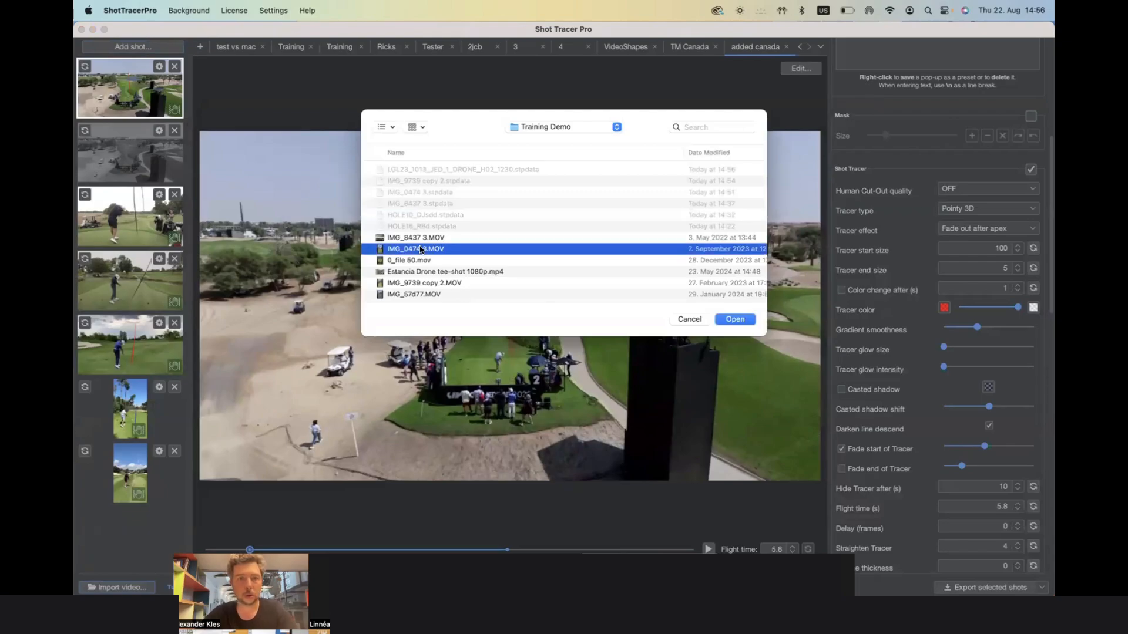
{"action": "key", "text": "Down"}
{"action": "key", "text": "Down"}
{"action": "key", "text": "Down"}
{"action": "key", "text": "Down"}
{"action": "key", "text": "Down"}
{"action": "key", "text": "Down"}
{"action": "key", "text": "Down"}
{"action": "key", "text": "Down"}
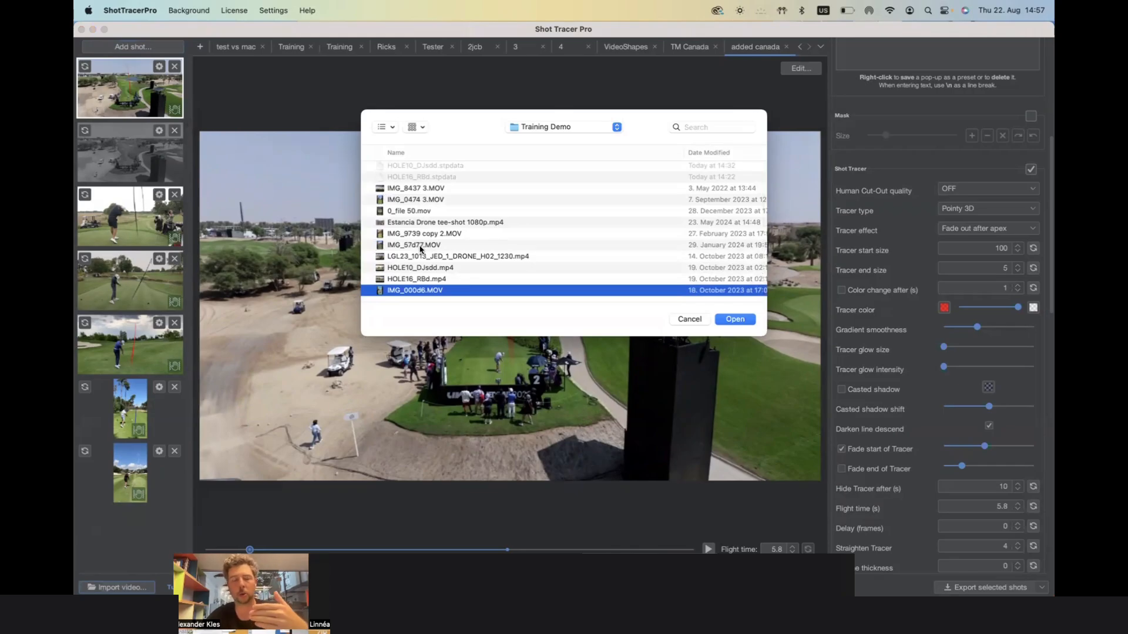
{"action": "key", "text": "Up"}
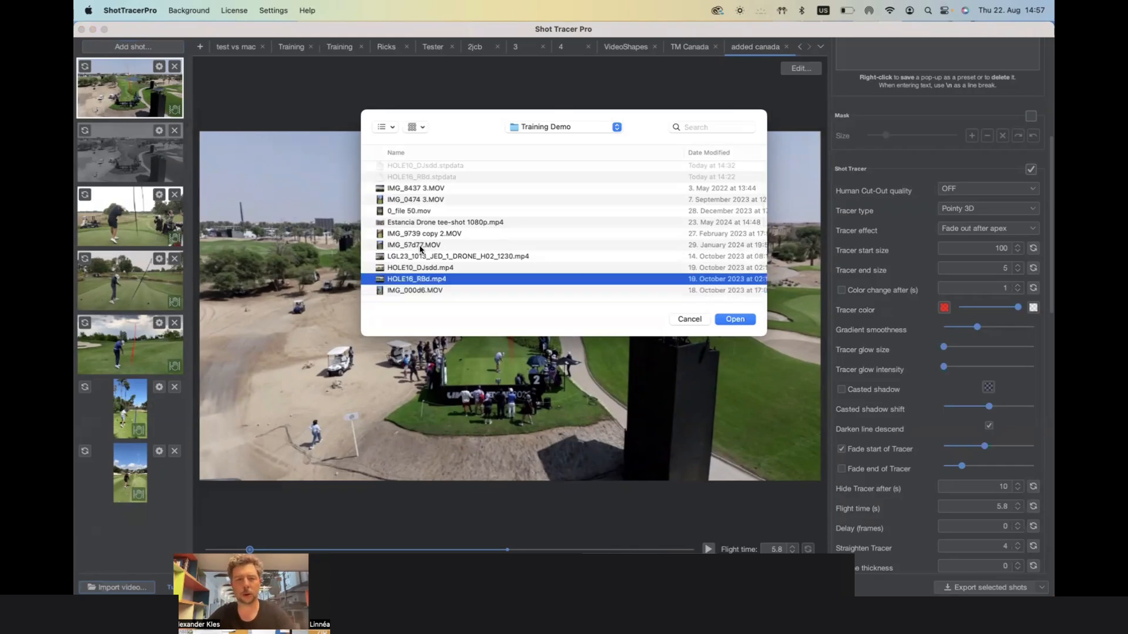
- Preview the candidate clips in the Training Demo folder and import IMG_57d77.MOV
{"action": "key", "text": "space"}
{"action": "key", "text": "Down"}
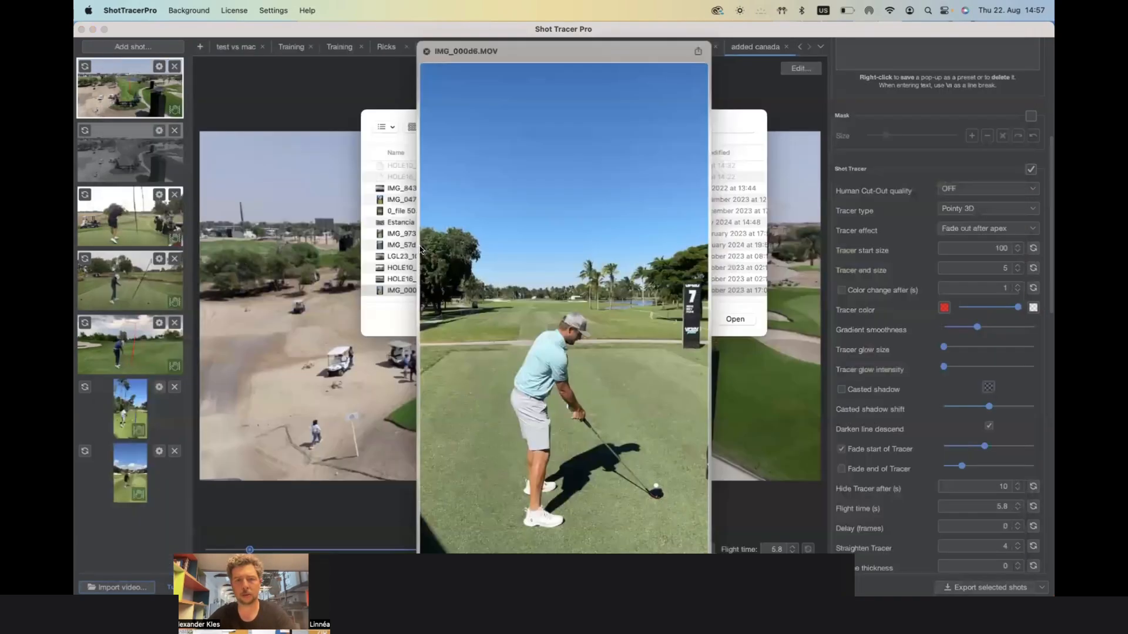
{"action": "key", "text": "Up"}
{"action": "key", "text": "Up"}
{"action": "key", "text": "Up"}
{"action": "key", "text": "Up"}
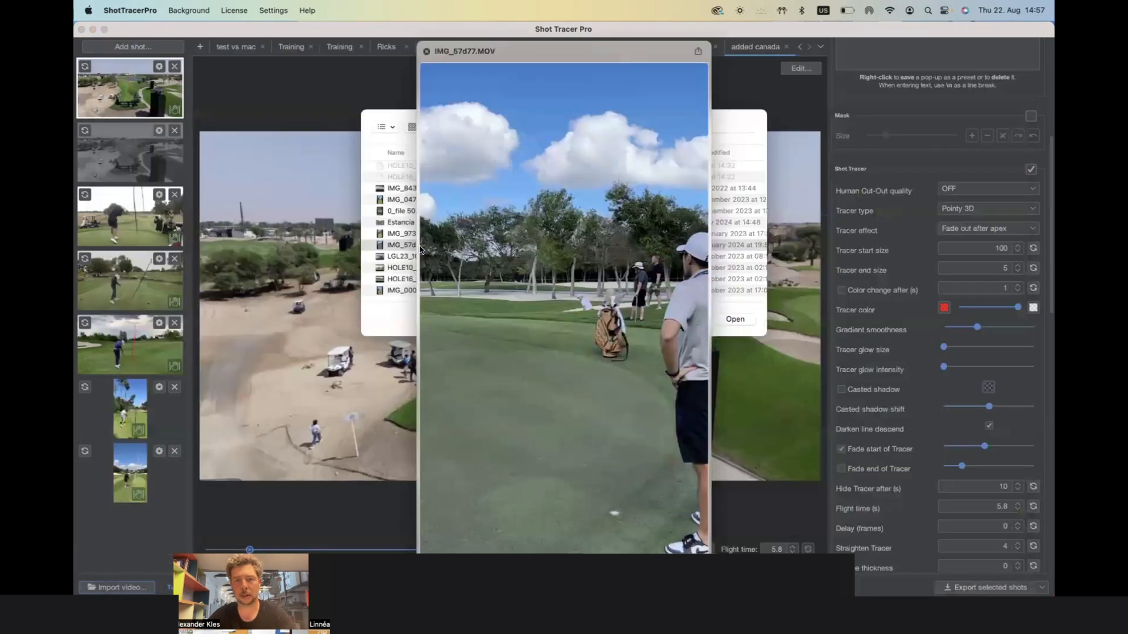
{"action": "key", "text": "Up"}
{"action": "key", "text": "Down"}
{"action": "key", "text": "space"}
{"action": "key", "text": "Return"}
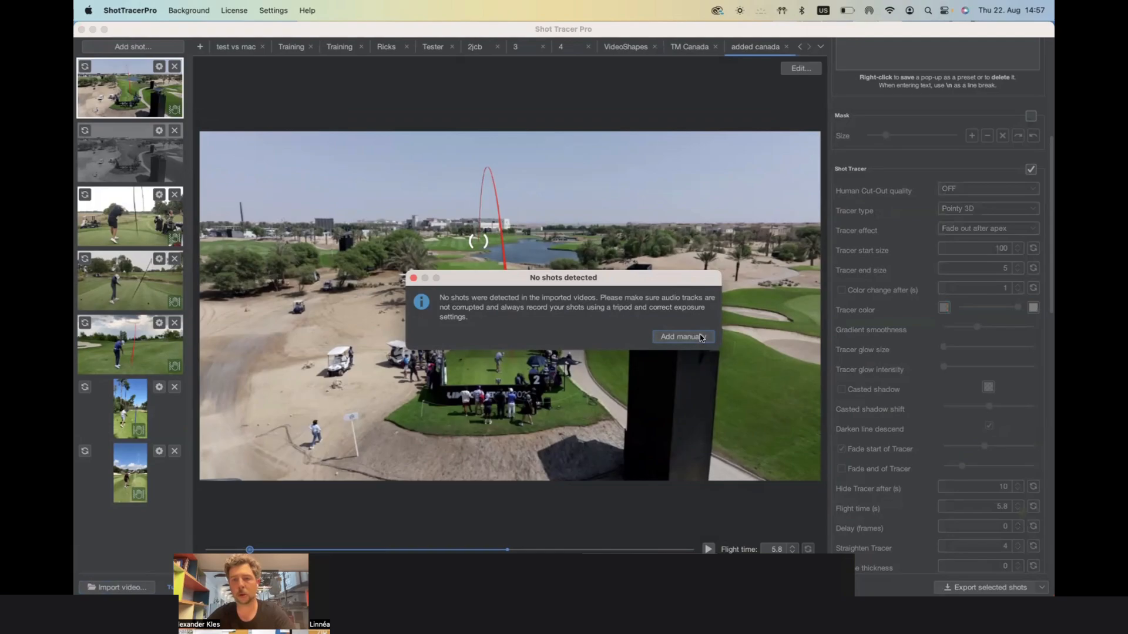
- Manually add a shot from IMG_57d77.MOV at the moment the ball leaves the bunker, then close the impact frame selection
{"action": "left_click", "coordinate": [683, 338]}
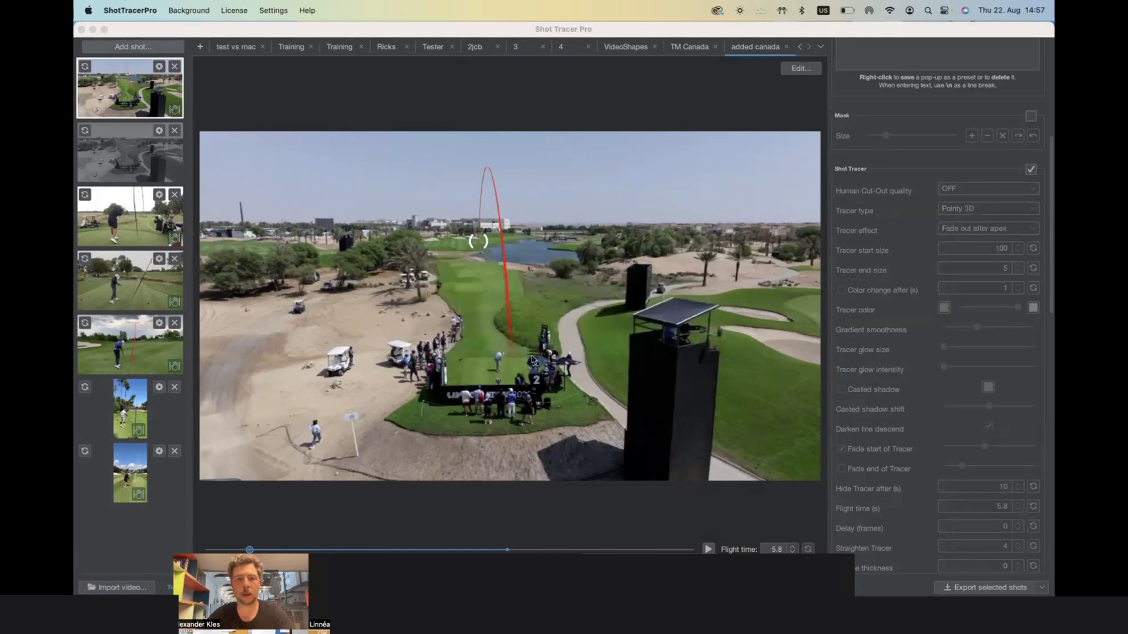
{"action": "left_click_drag", "start_coordinate": [419, 436], "coordinate": [507, 436]}
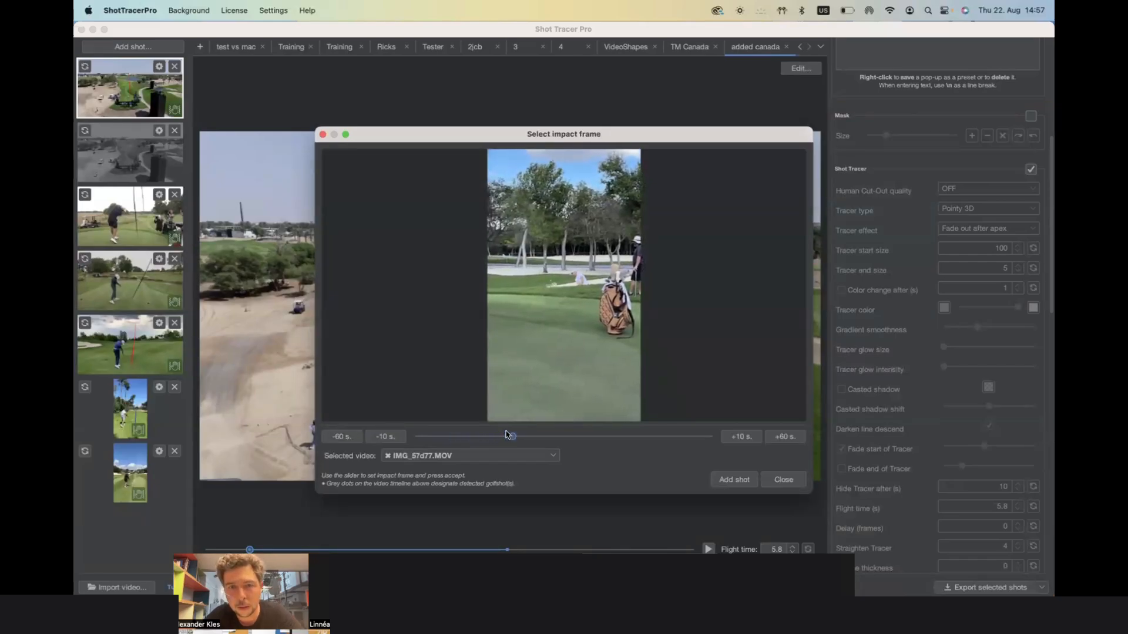
{"action": "left_click", "coordinate": [740, 478]}
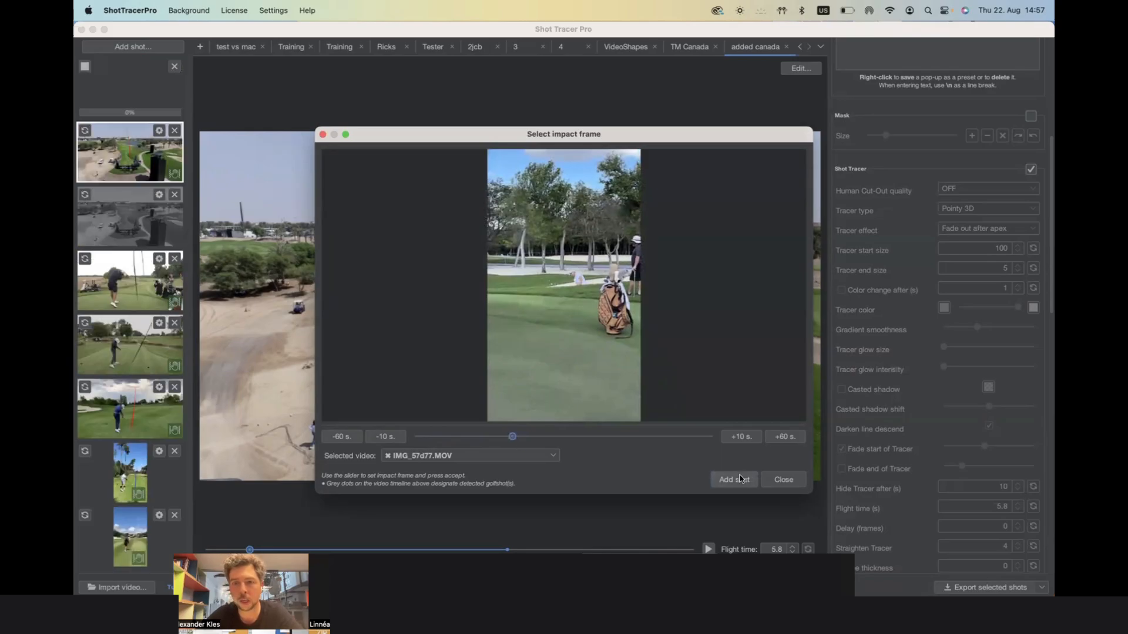
{"action": "left_click", "coordinate": [782, 480]}
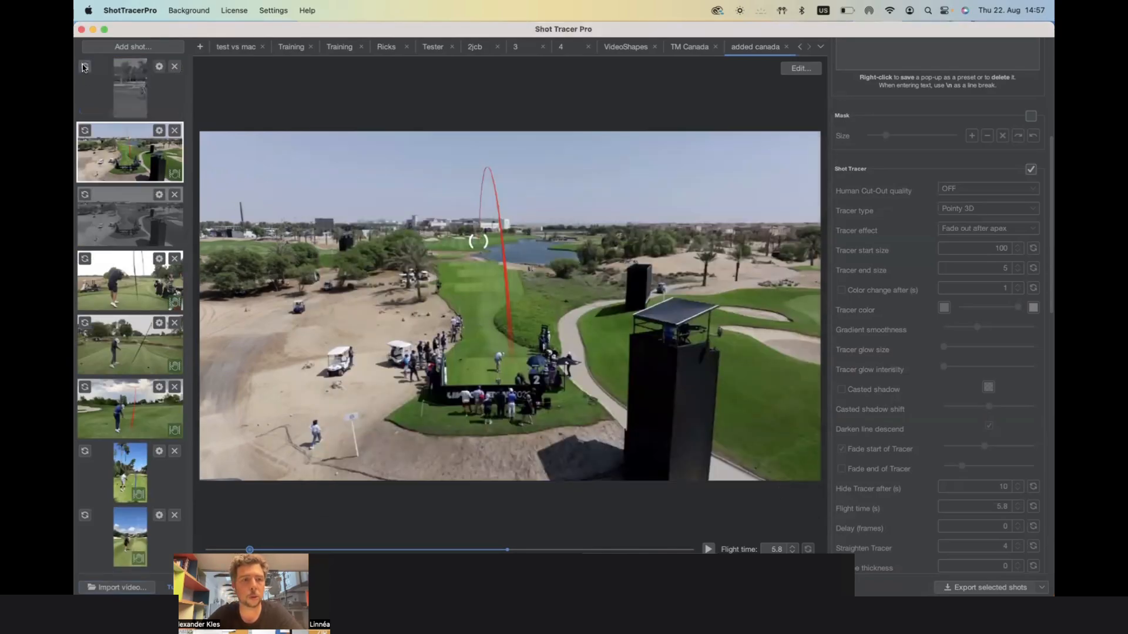
- Apply automatic camera stabilisation to the new bunker shot
{"action": "left_click", "coordinate": [159, 66]}
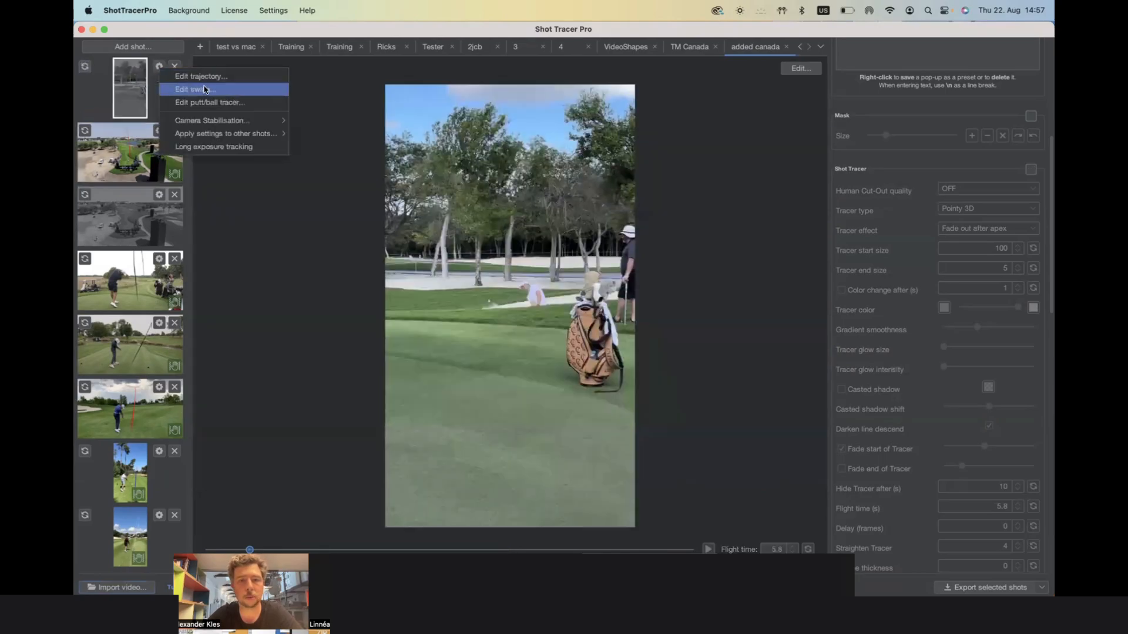
{"action": "mouse_move", "coordinate": [215, 122]}
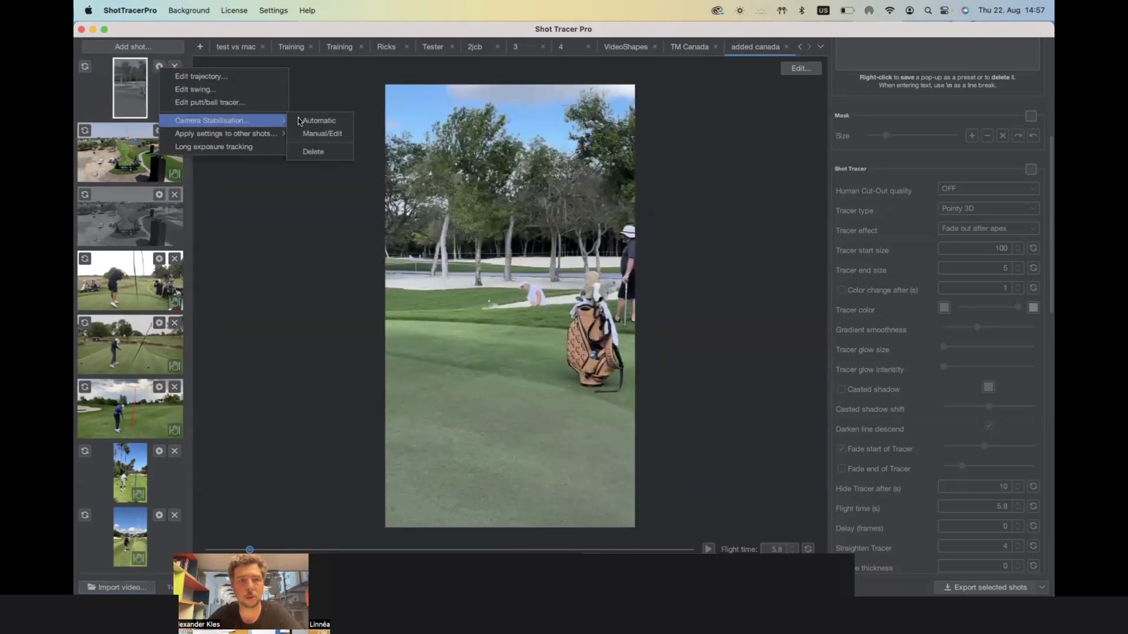
{"action": "left_click", "coordinate": [317, 120]}
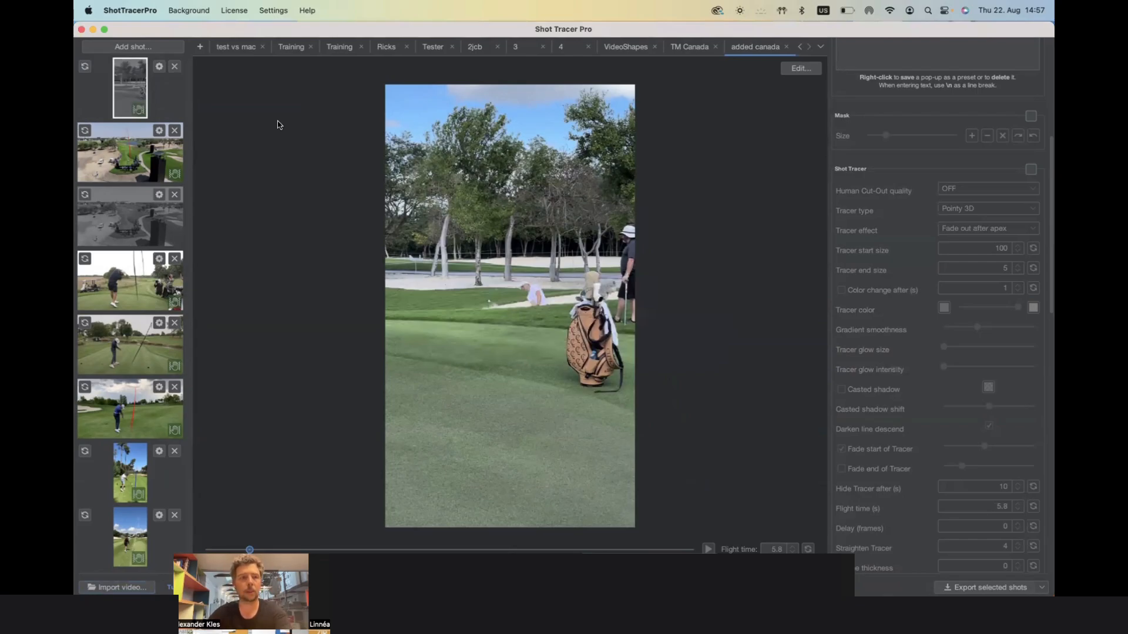
- Start a putt/ball tracer for the bunker shot and set its first frame one frame before the ball clears the sand
{"action": "left_click", "coordinate": [159, 66]}
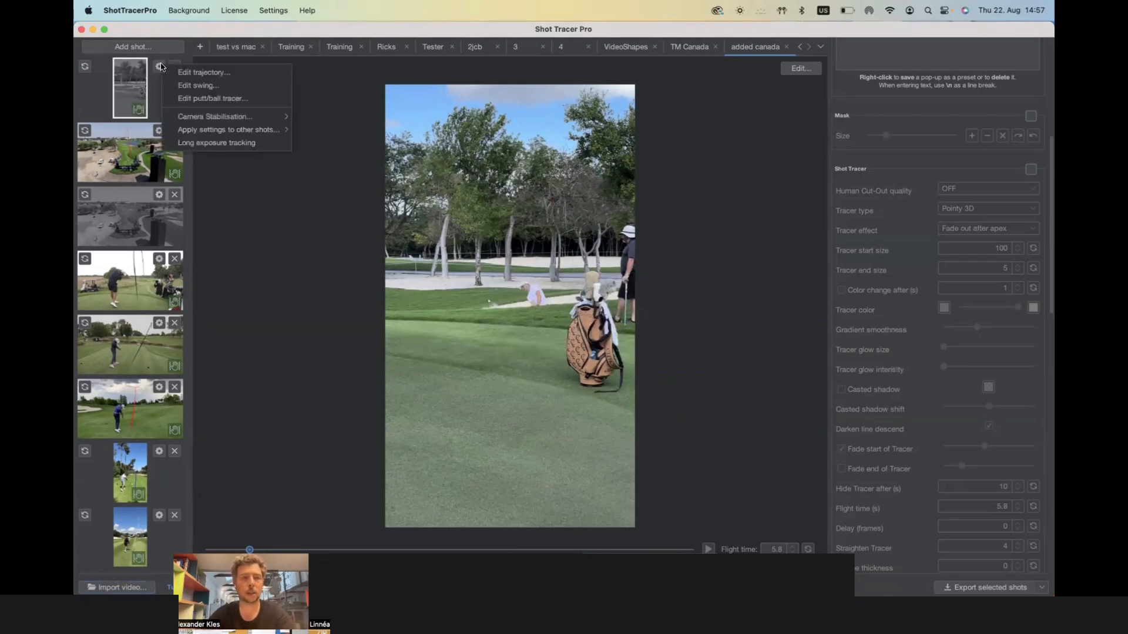
{"action": "left_click", "coordinate": [748, 125]}
{"action": "left_click", "coordinate": [802, 67]}
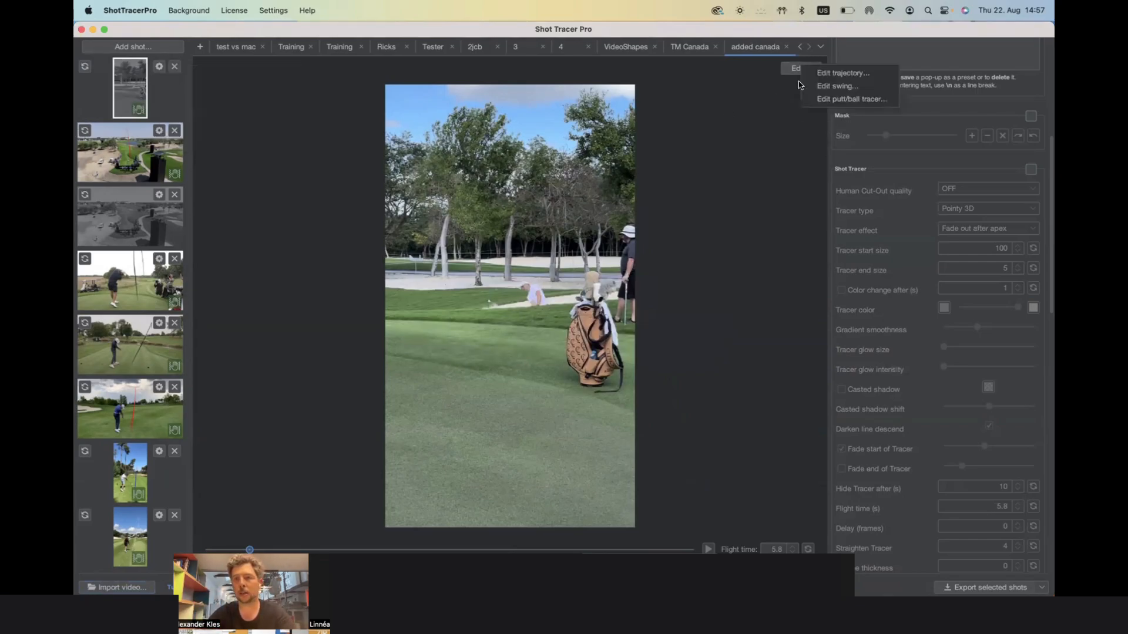
{"action": "left_click", "coordinate": [835, 101]}
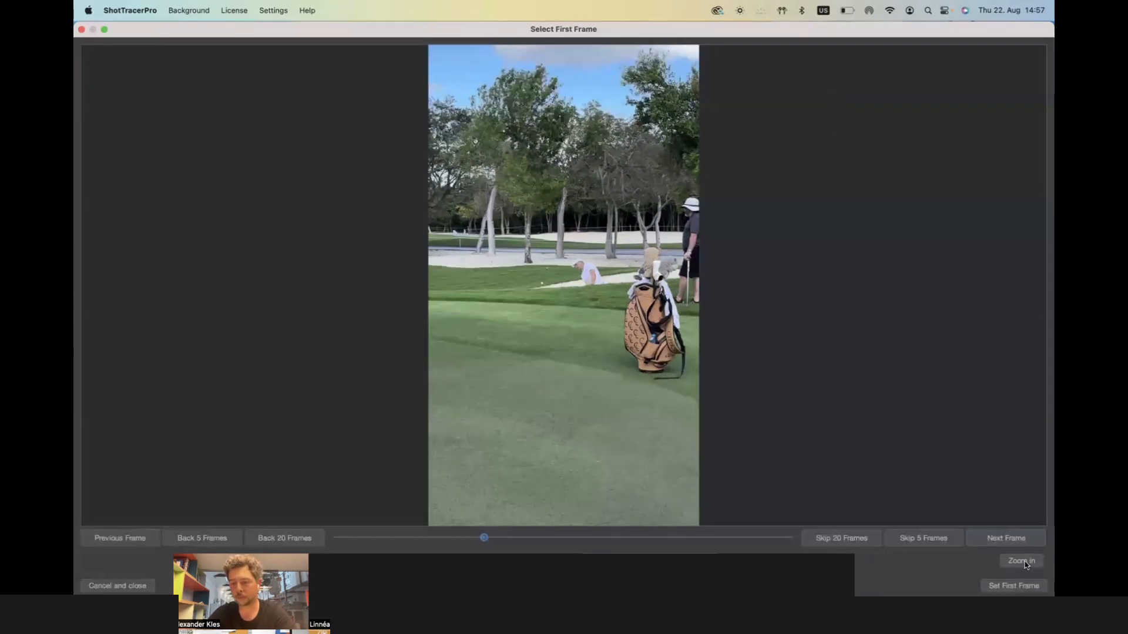
{"action": "left_click", "coordinate": [1022, 561]}
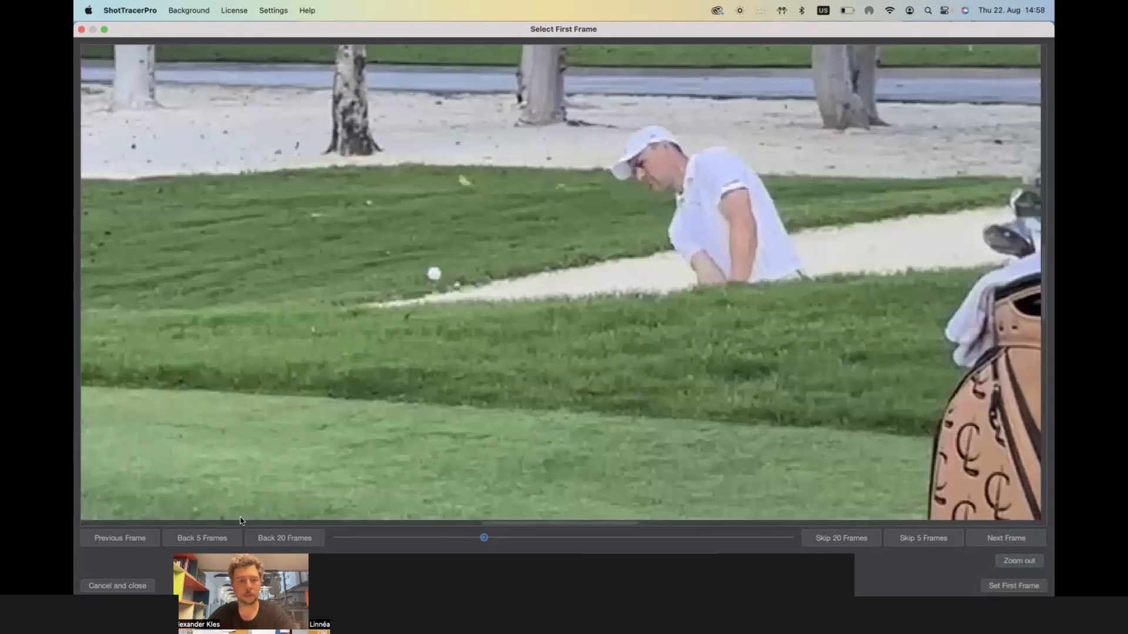
{"action": "left_click", "coordinate": [132, 537]}
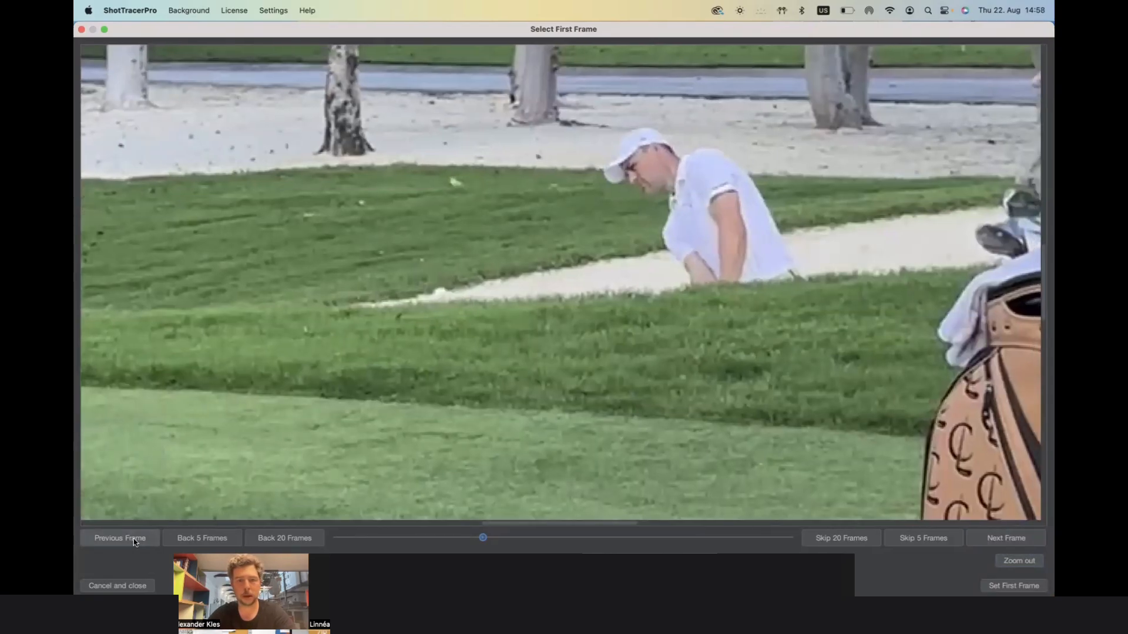
{"action": "left_click", "coordinate": [1000, 586]}
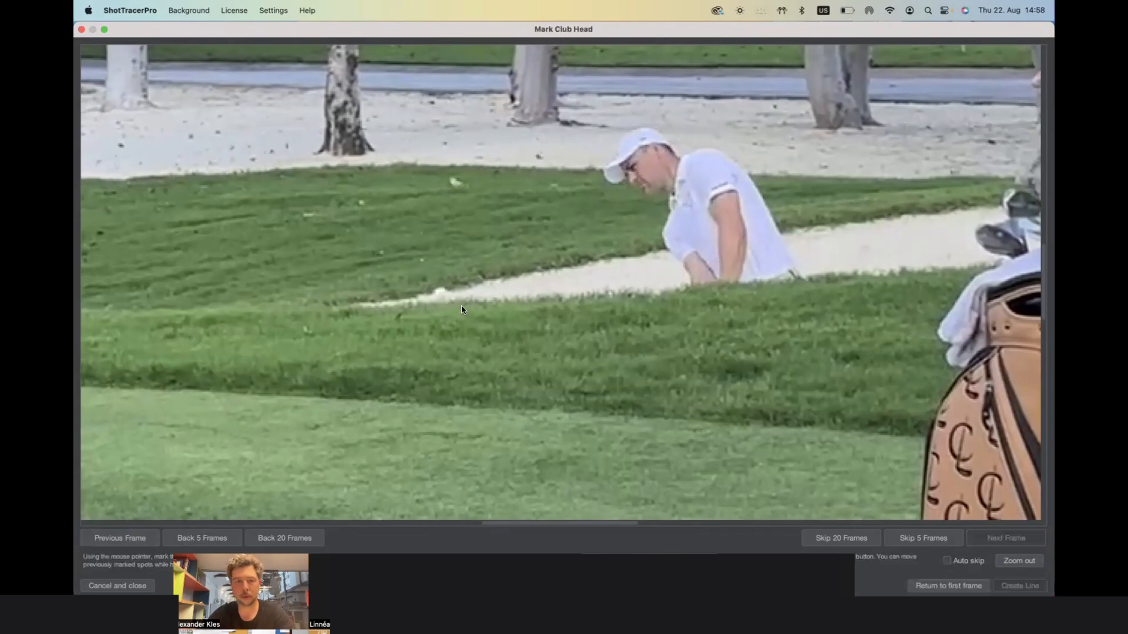
- Mark the ball frame by frame as it rises from the bunker to the pale sand in the background
{"action": "left_click", "coordinate": [442, 299]}
{"action": "key", "text": "Right"}
{"action": "key", "text": "Right"}
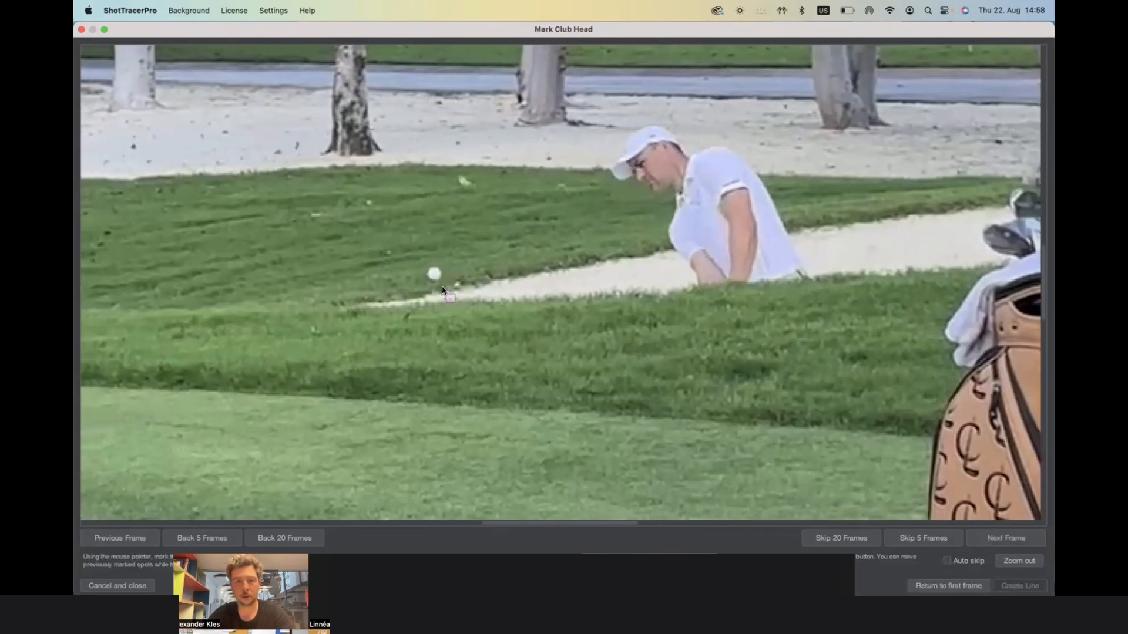
{"action": "left_click", "coordinate": [433, 259]}
{"action": "key", "text": "Right"}
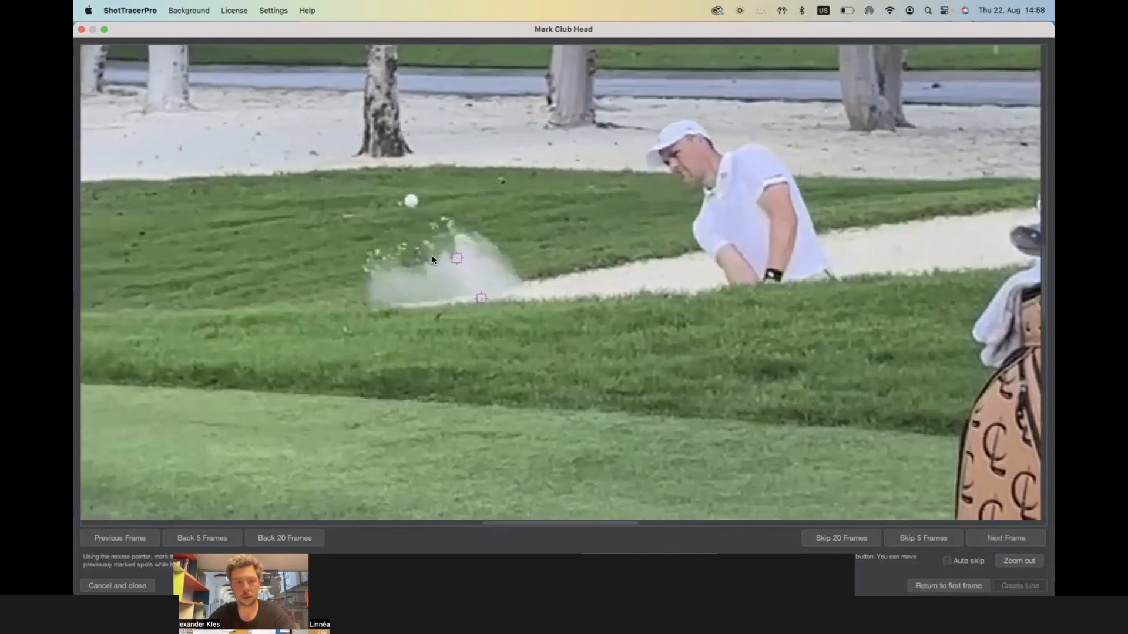
{"action": "left_click", "coordinate": [419, 204]}
{"action": "key", "text": "Right"}
{"action": "key", "text": "Right"}
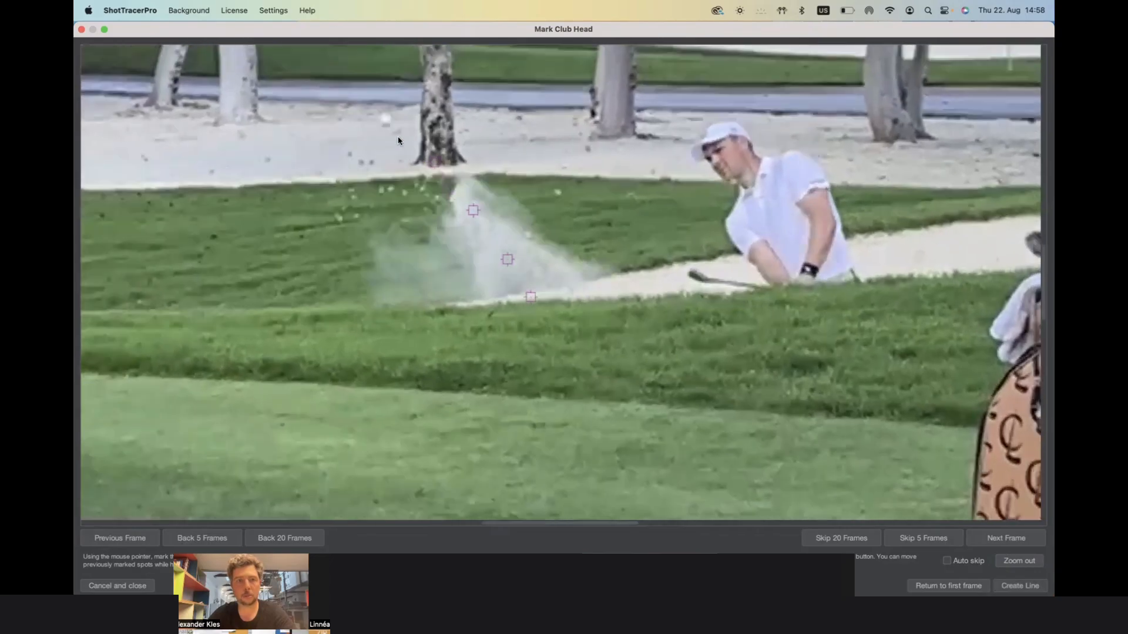
{"action": "left_click", "coordinate": [393, 119]}
{"action": "key", "text": "Right"}
- Continue marking the ball frame by frame through the top of its flight in front of the background fairway
{"action": "left_click", "coordinate": [446, 196]}
{"action": "key", "text": "Right"}
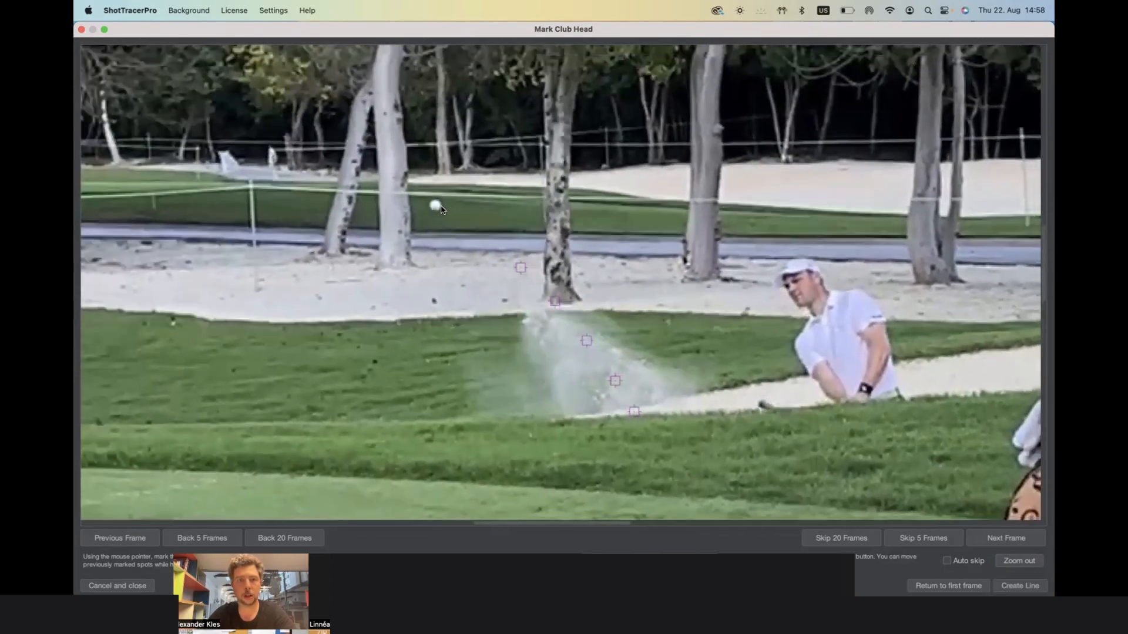
{"action": "left_click", "coordinate": [442, 209]}
{"action": "key", "text": "Right"}
{"action": "key", "text": "Right"}
{"action": "key", "text": "Right"}
{"action": "key", "text": "Right"}
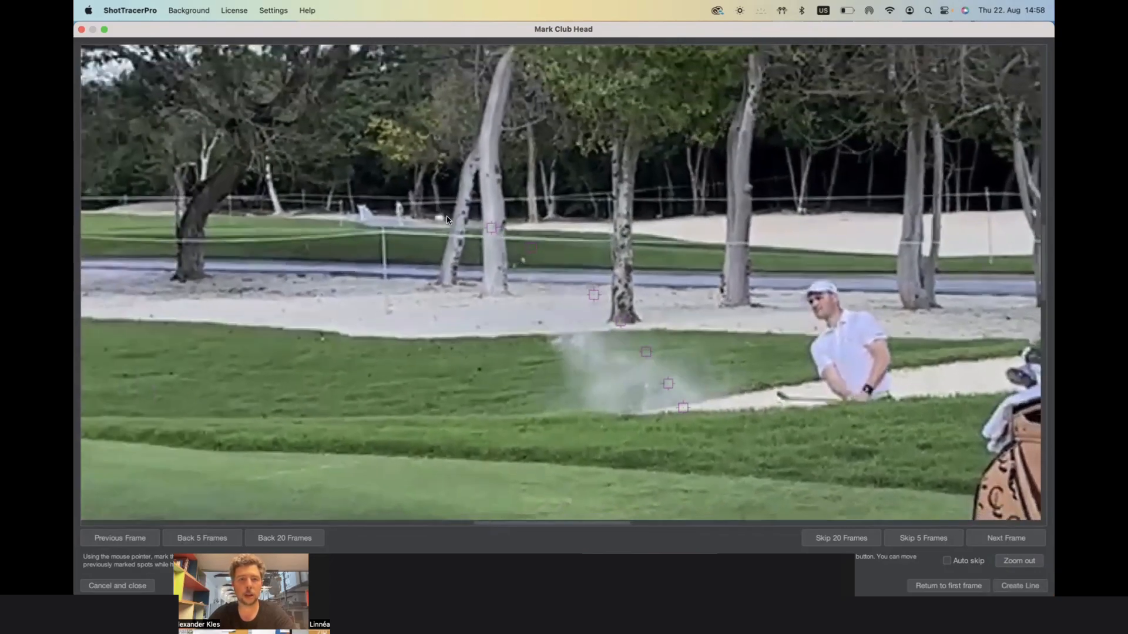
{"action": "key", "text": "Right"}
{"action": "key", "text": "Right"}
{"action": "key", "text": "Right"}
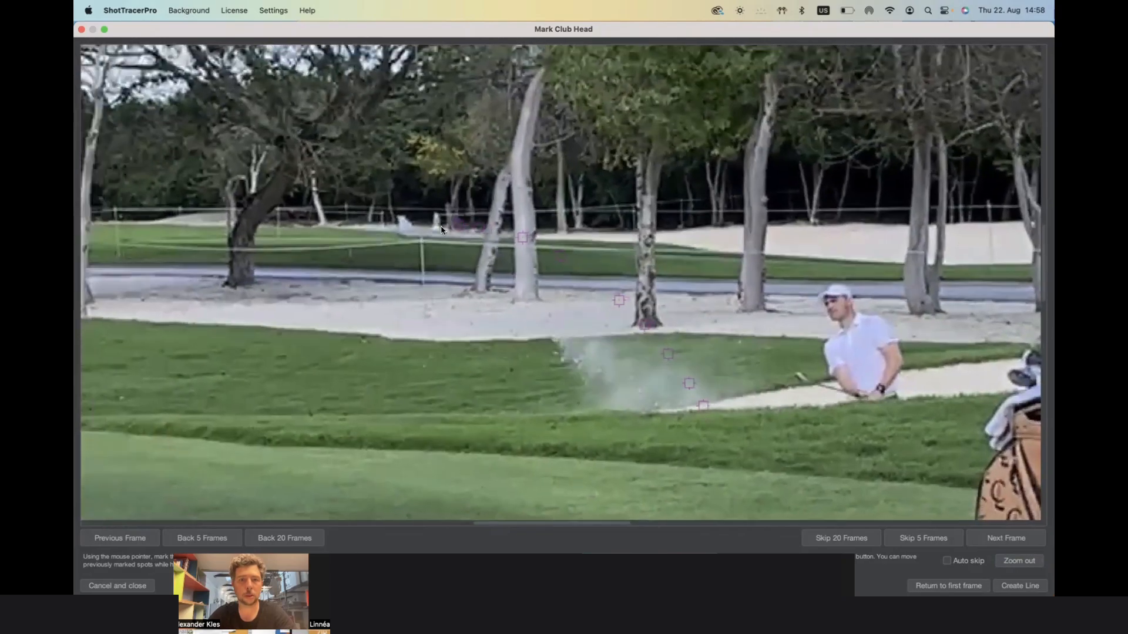
{"action": "key", "text": "Right"}
{"action": "left_click", "coordinate": [433, 236]}
{"action": "key", "text": "Right"}
{"action": "key", "text": "Right"}
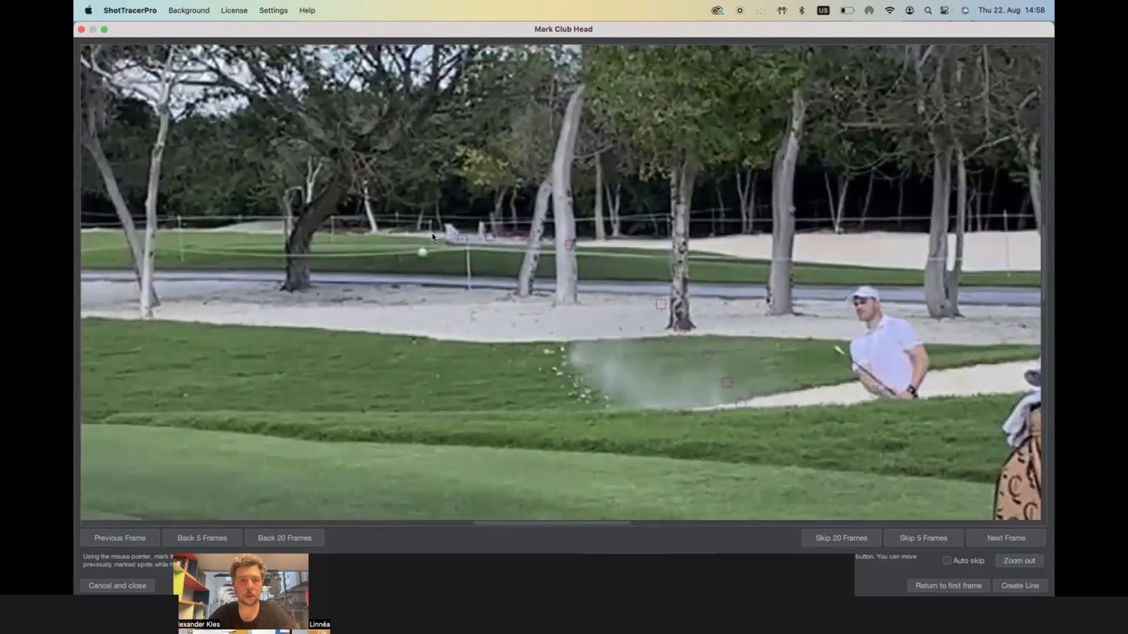
{"action": "key", "text": "Right"}
{"action": "key", "text": "Right"}
{"action": "key", "text": "Right"}
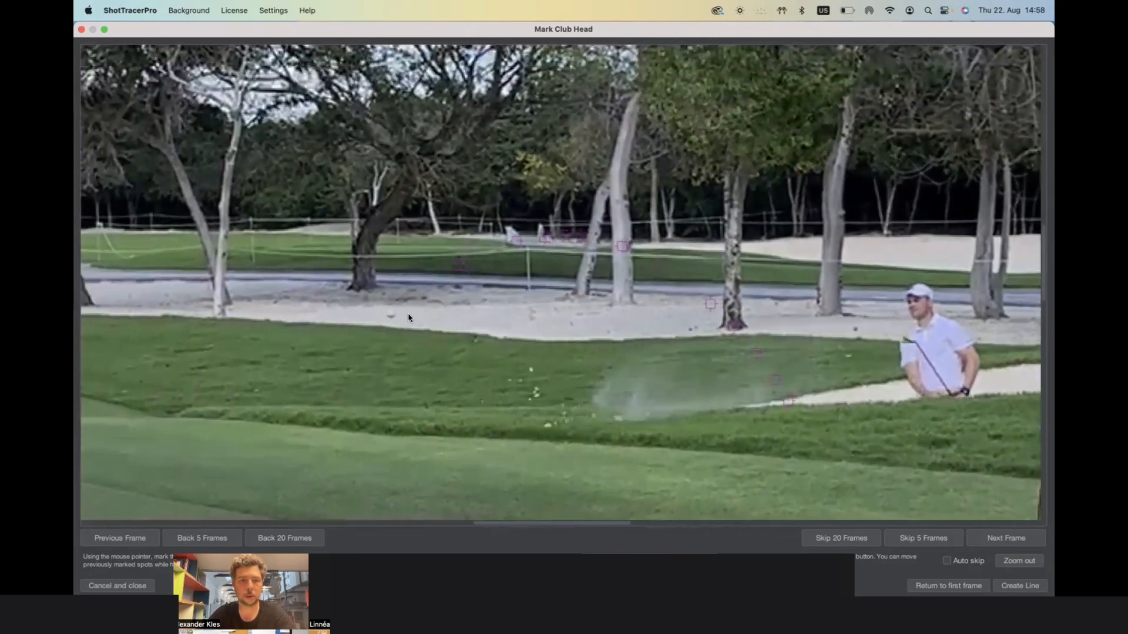
- Mark the descending ball frame by frame across the background sand and rough until it reaches the green
{"action": "left_click", "coordinate": [392, 310]}
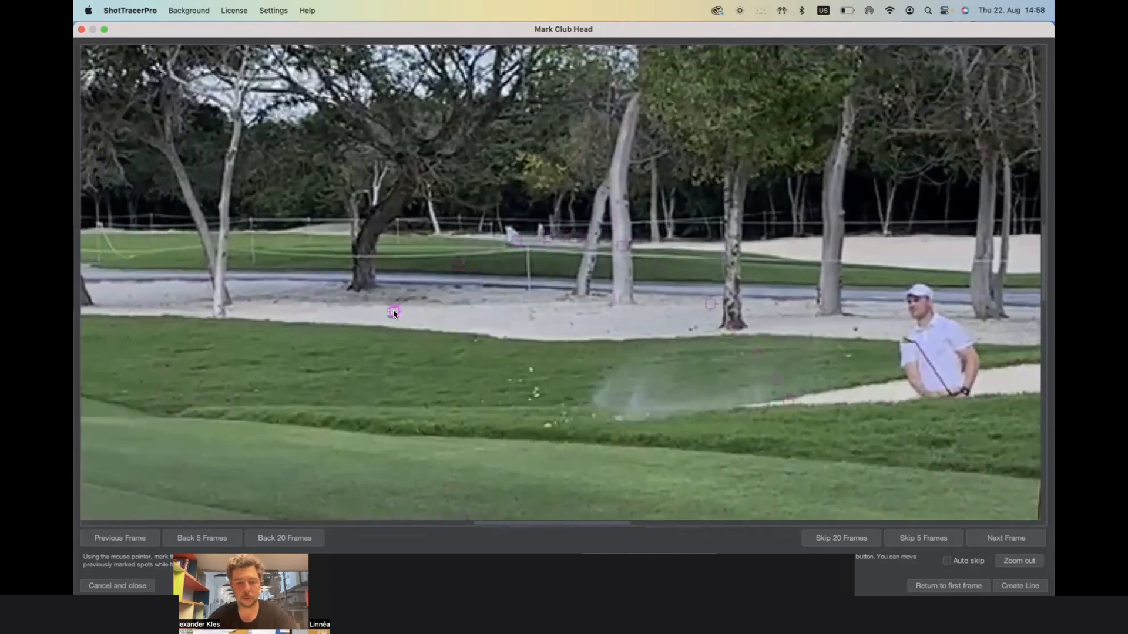
{"action": "key", "text": "Right"}
{"action": "left_click", "coordinate": [374, 360]}
{"action": "key", "text": "Right"}
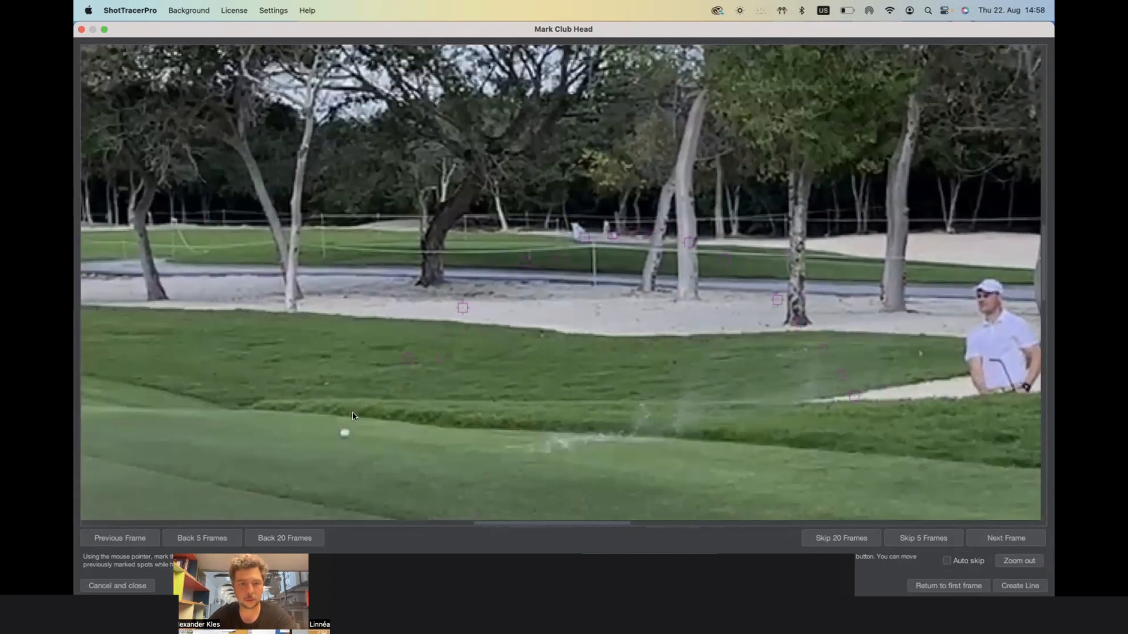
{"action": "key", "text": "Right"}
{"action": "key", "text": "Right"}
{"action": "key", "text": "Right"}
{"action": "key", "text": "Right"}
{"action": "key", "text": "Right"}
{"action": "key", "text": "Right"}
{"action": "key", "text": "Right"}
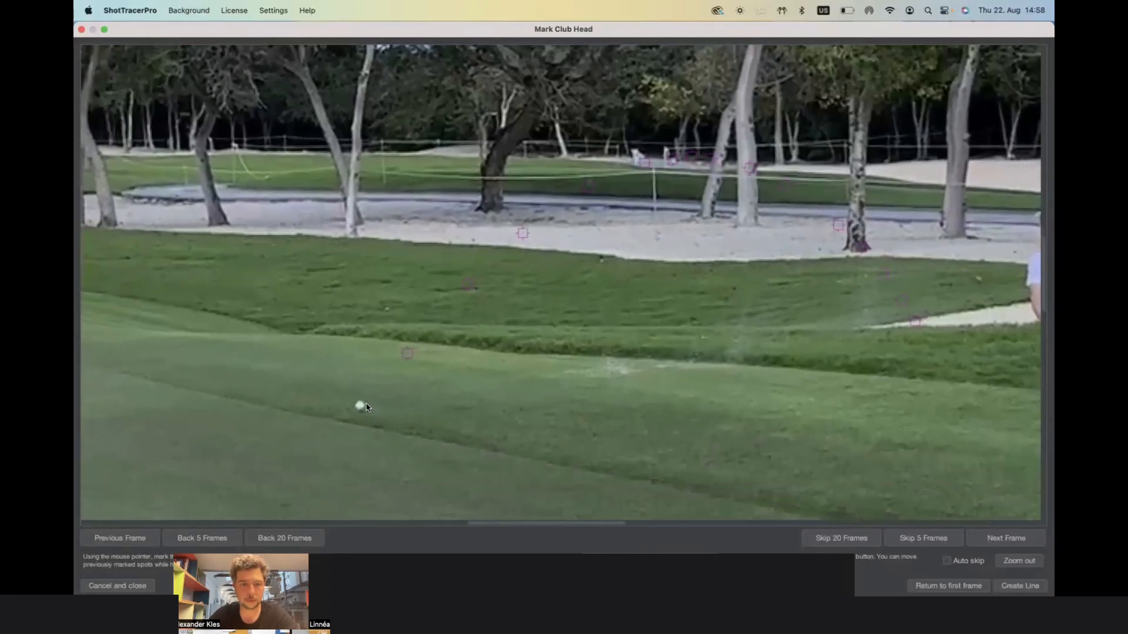
- Mark the ball frame by frame as it rises from its first bounce on the green, going back for a missed frame
{"action": "left_click", "coordinate": [365, 407]}
{"action": "key", "text": "Right"}
{"action": "key", "text": "Right"}
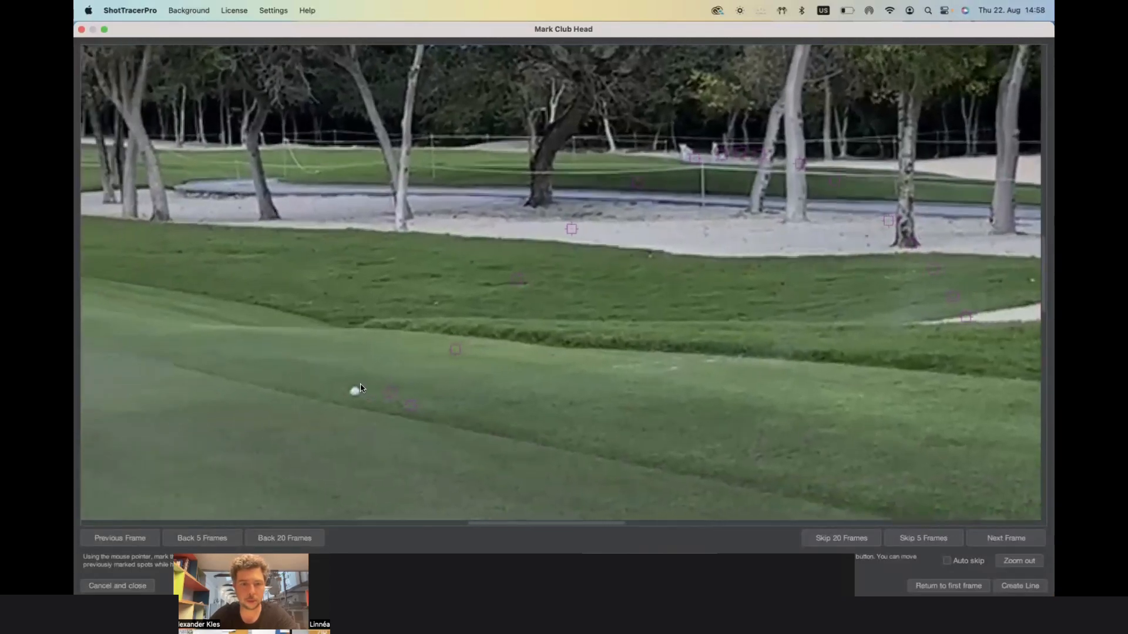
{"action": "key", "text": "Right"}
{"action": "key", "text": "Right"}
{"action": "key", "text": "Right"}
{"action": "key", "text": "Right"}
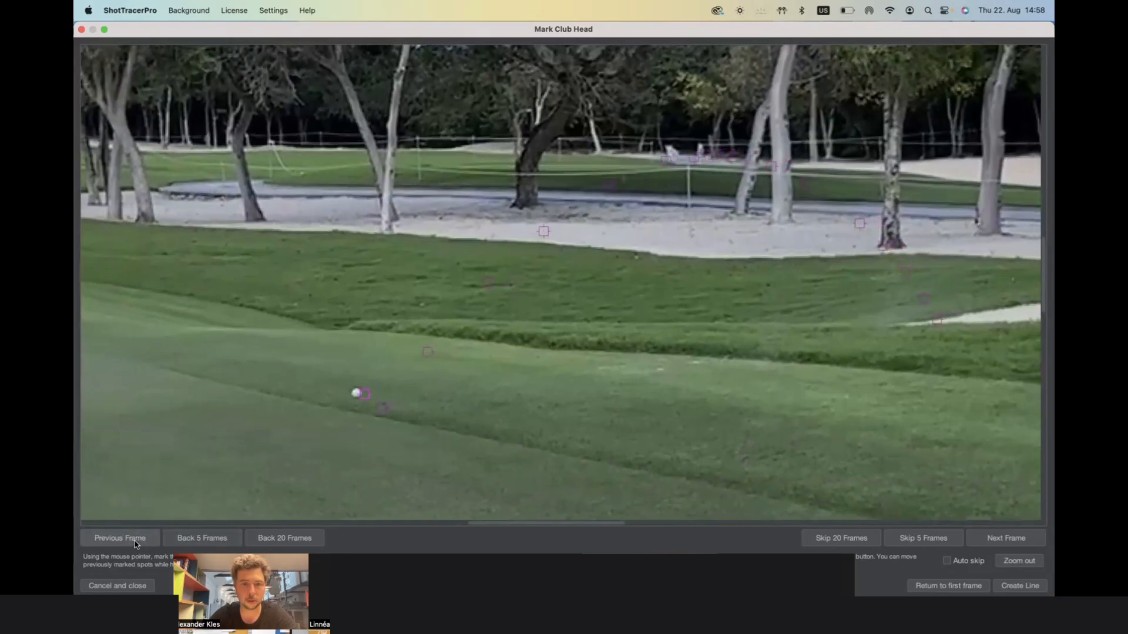
{"action": "left_click", "coordinate": [361, 394]}
{"action": "key", "text": "Right"}
{"action": "key", "text": "Right"}
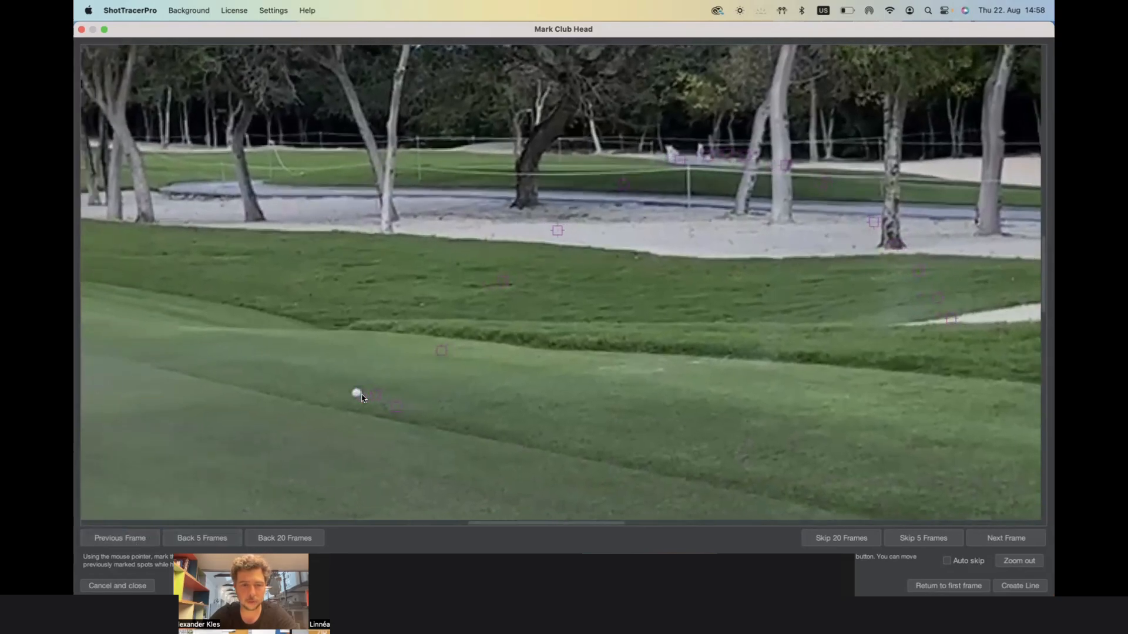
- Mark the ball frame by frame over the top of its bounce until it comes back down on the green
{"action": "key", "text": "Right"}
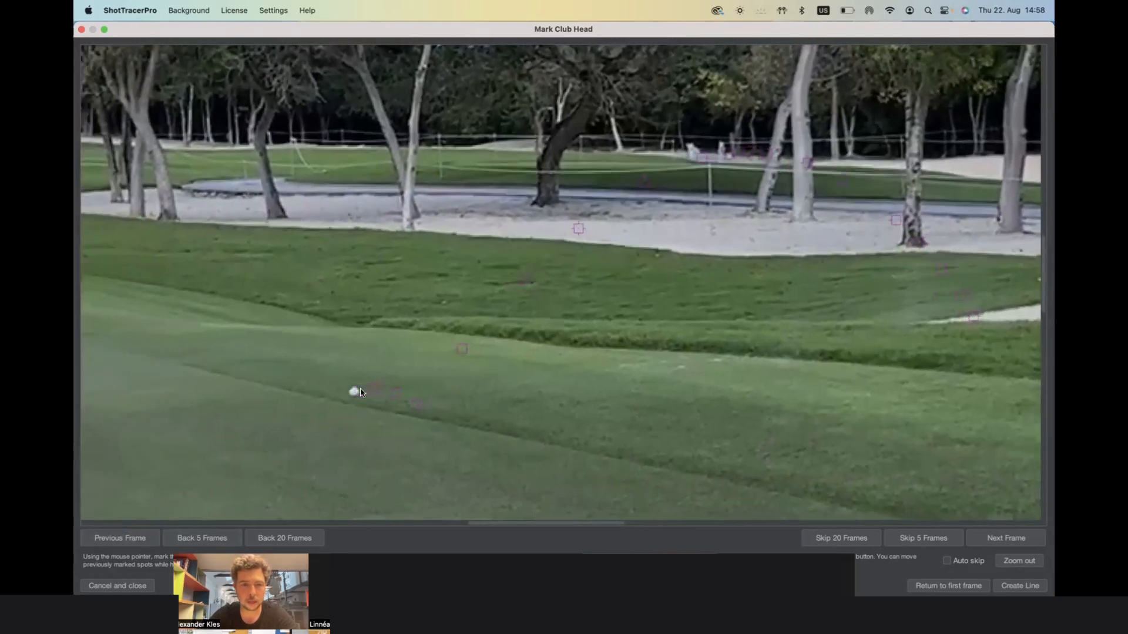
{"action": "key", "text": "Right"}
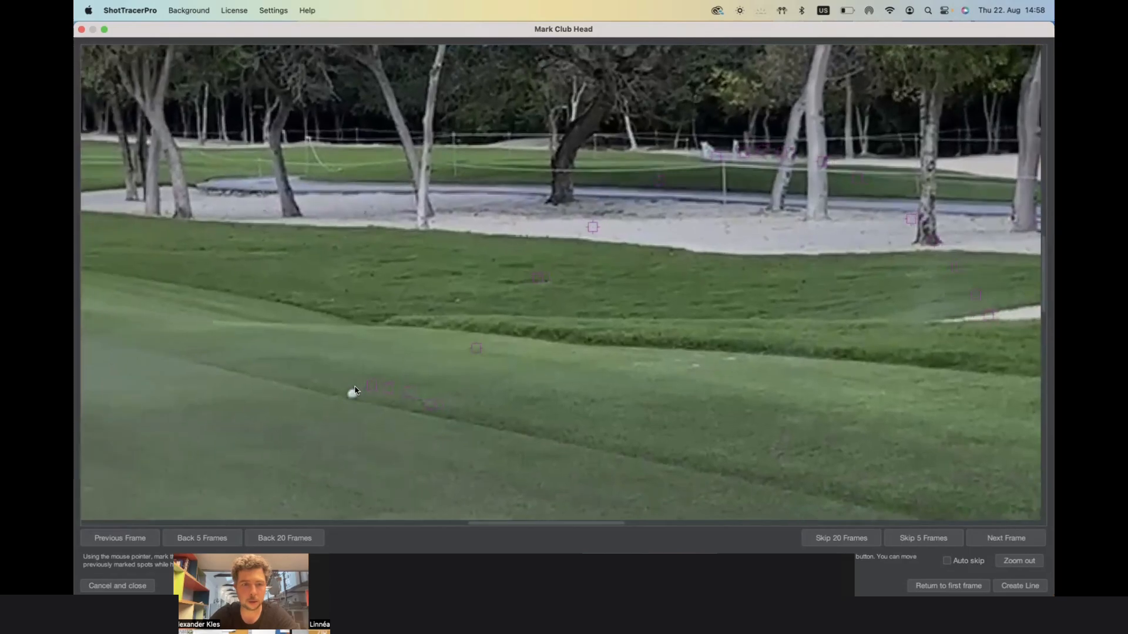
{"action": "key", "text": "Right"}
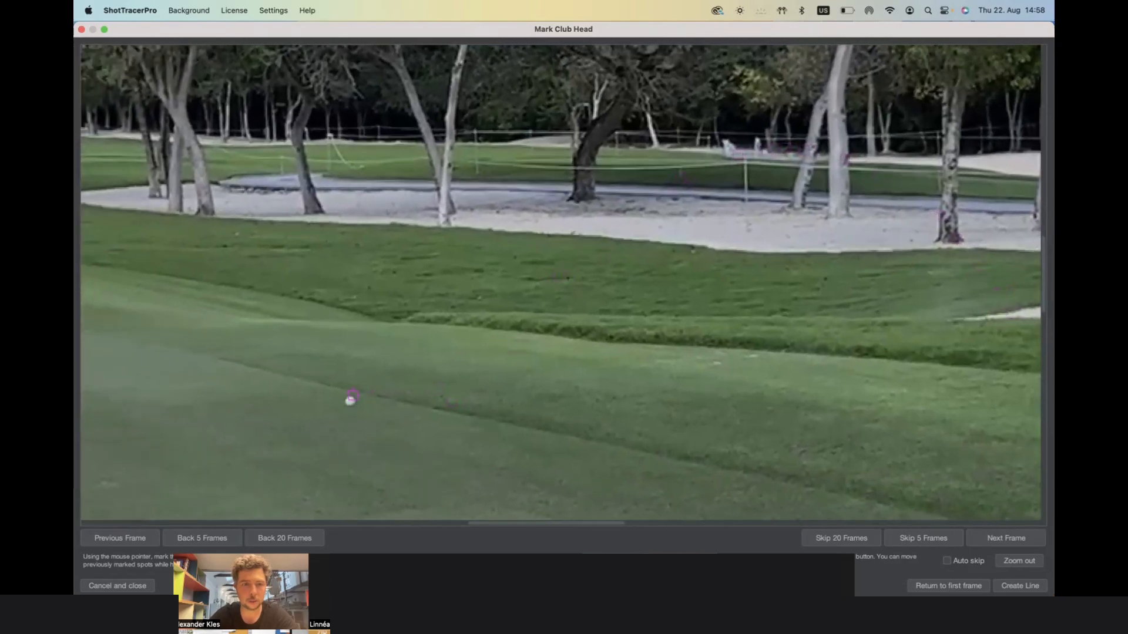
{"action": "key", "text": "Right"}
{"action": "key", "text": "Right"}
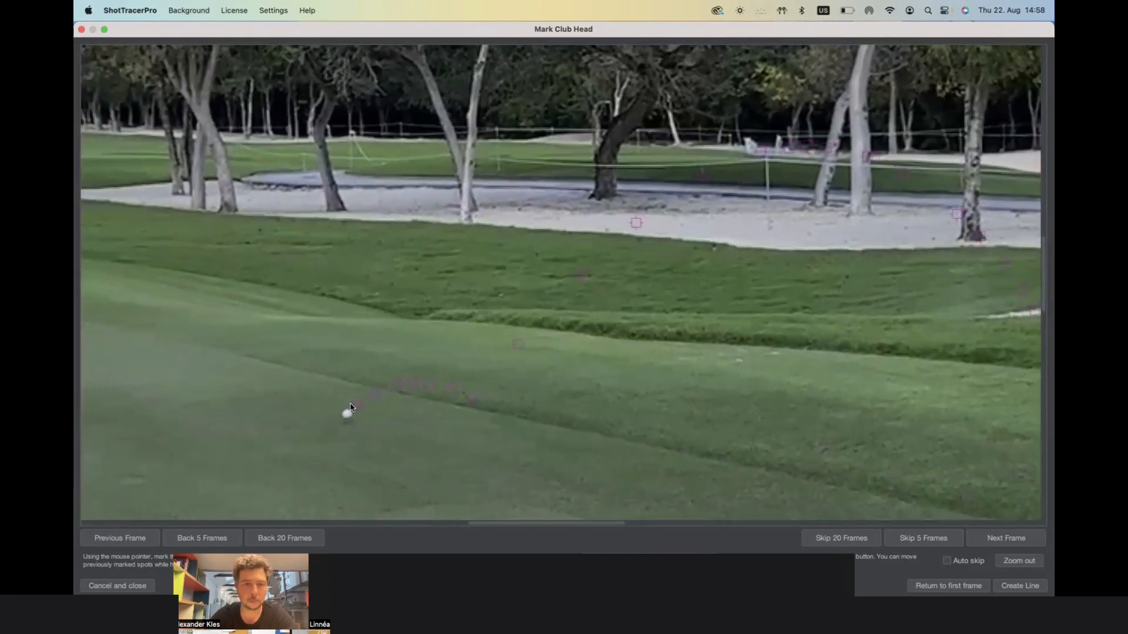
{"action": "left_click", "coordinate": [348, 416]}
{"action": "key", "text": "Right"}
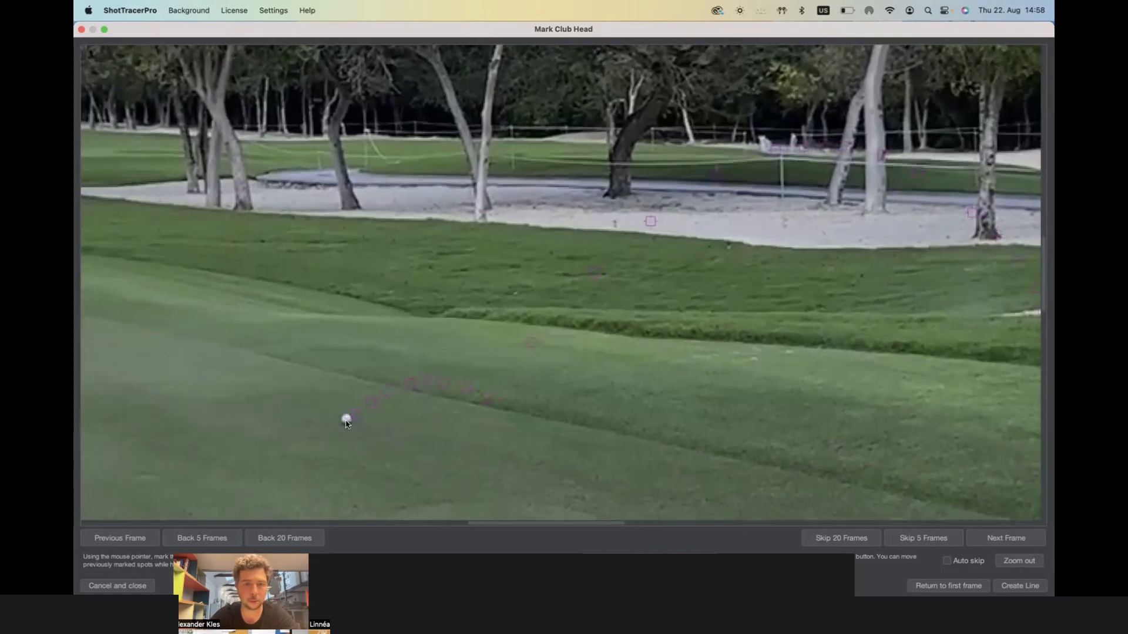
{"action": "key", "text": "Right"}
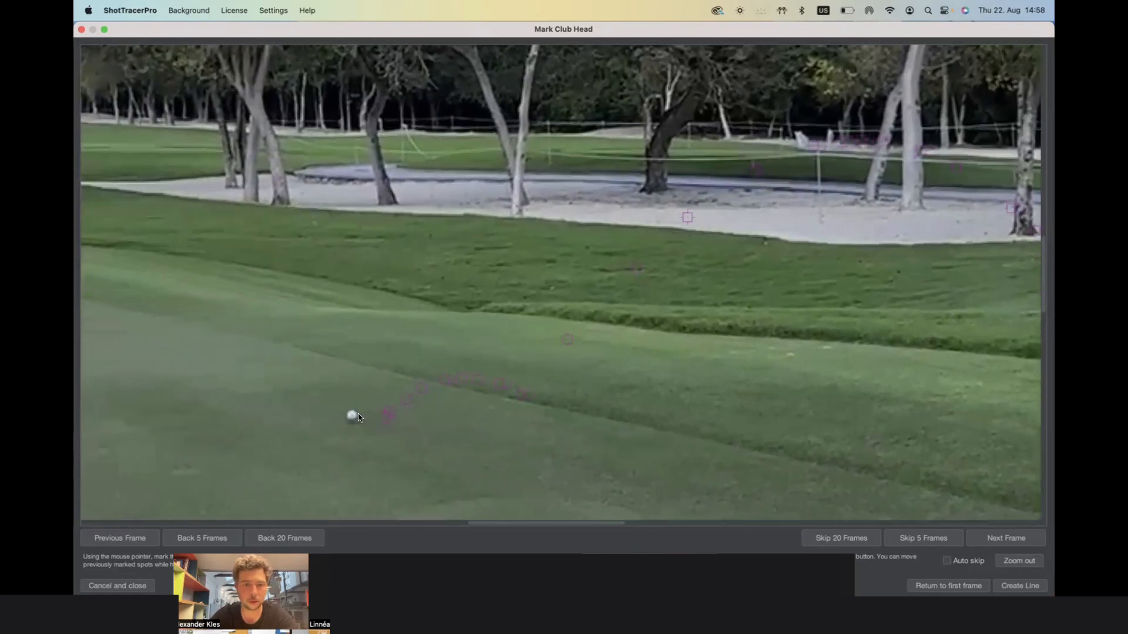
- Mark the ball frame by frame as it rolls across the green until the flagstick comes into view
{"action": "left_click", "coordinate": [358, 417]}
{"action": "key", "text": "Right"}
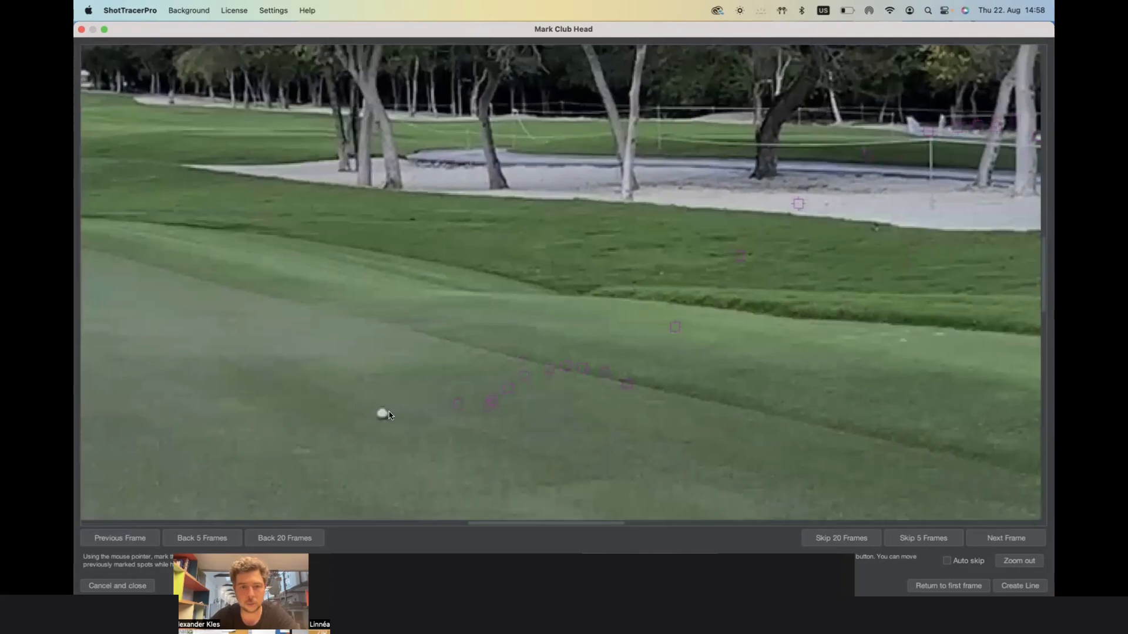
{"action": "left_click", "coordinate": [383, 412]}
{"action": "key", "text": "Right"}
{"action": "left_click", "coordinate": [433, 402]}
{"action": "key", "text": "Right"}
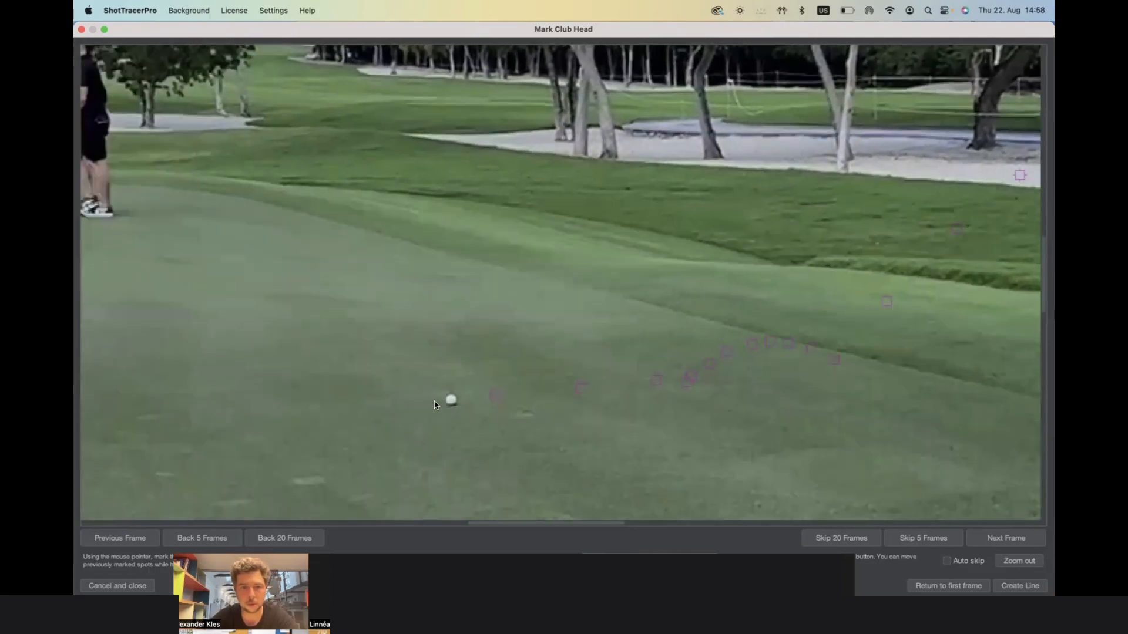
{"action": "left_click", "coordinate": [488, 395]}
{"action": "key", "text": "Right"}
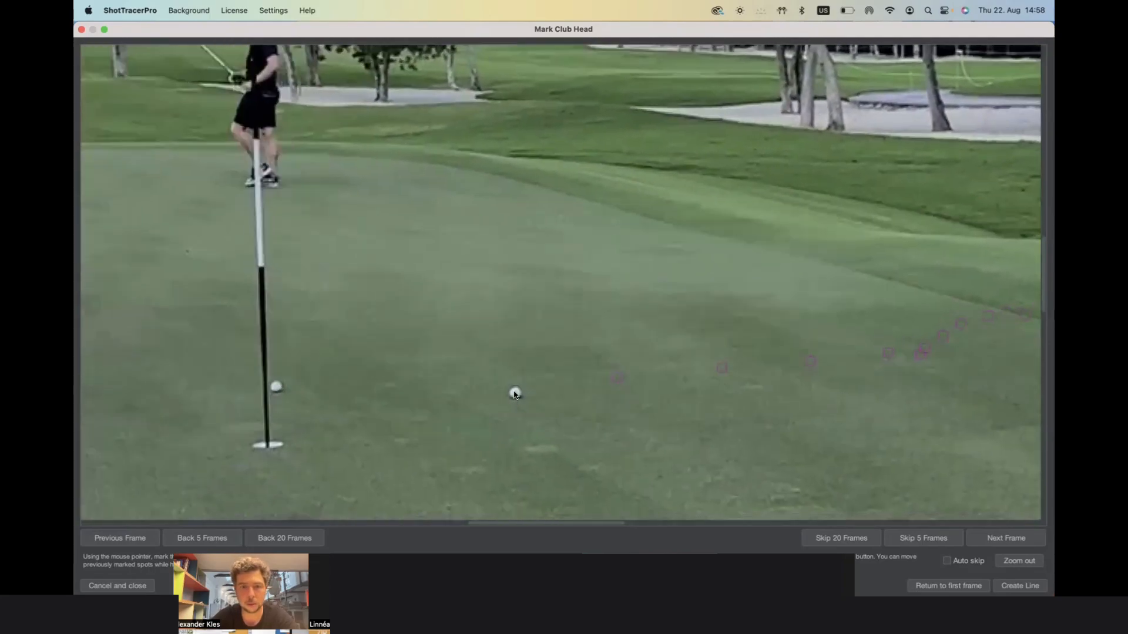
- Mark the rolling ball frame by frame as it approaches and passes behind the flagstick
{"action": "left_click", "coordinate": [521, 393]}
{"action": "key", "text": "Right"}
{"action": "left_click", "coordinate": [552, 394]}
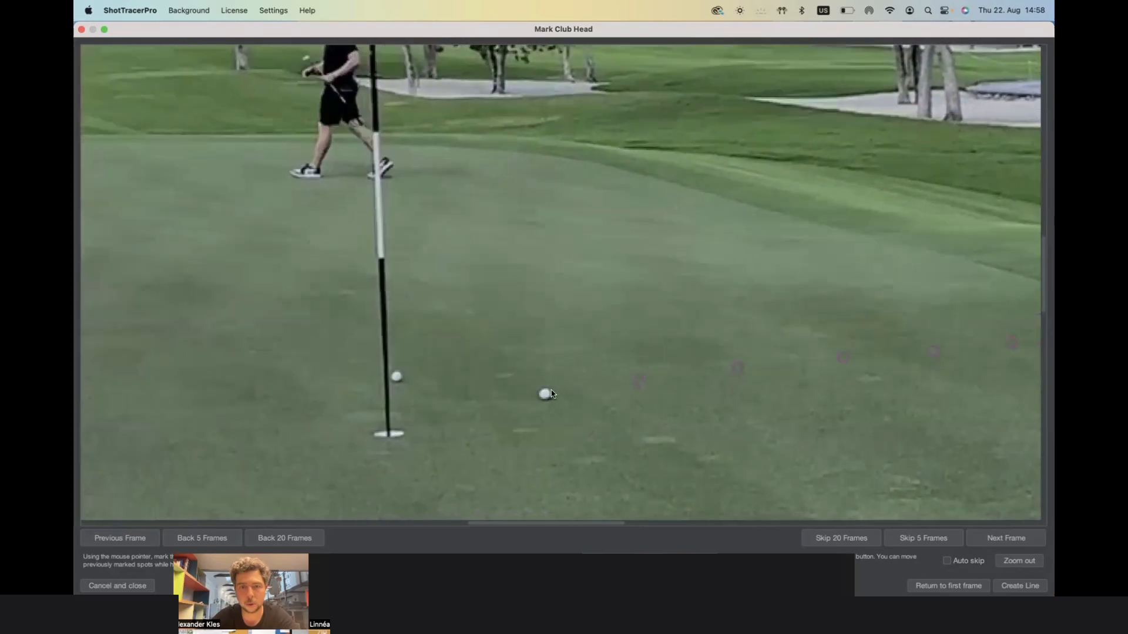
{"action": "key", "text": "Right"}
{"action": "key", "text": "Right"}
{"action": "left_click", "coordinate": [585, 399]}
{"action": "key", "text": "Right"}
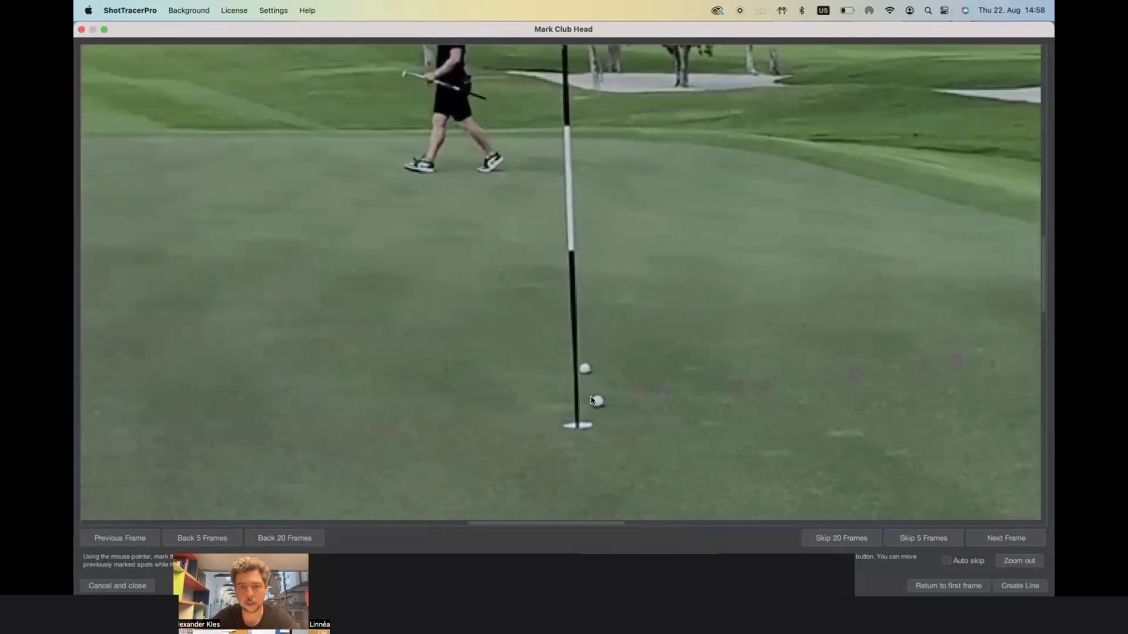
{"action": "key", "text": "Right"}
{"action": "left_click", "coordinate": [622, 403]}
{"action": "key", "text": "Right"}
{"action": "key", "text": "Right"}
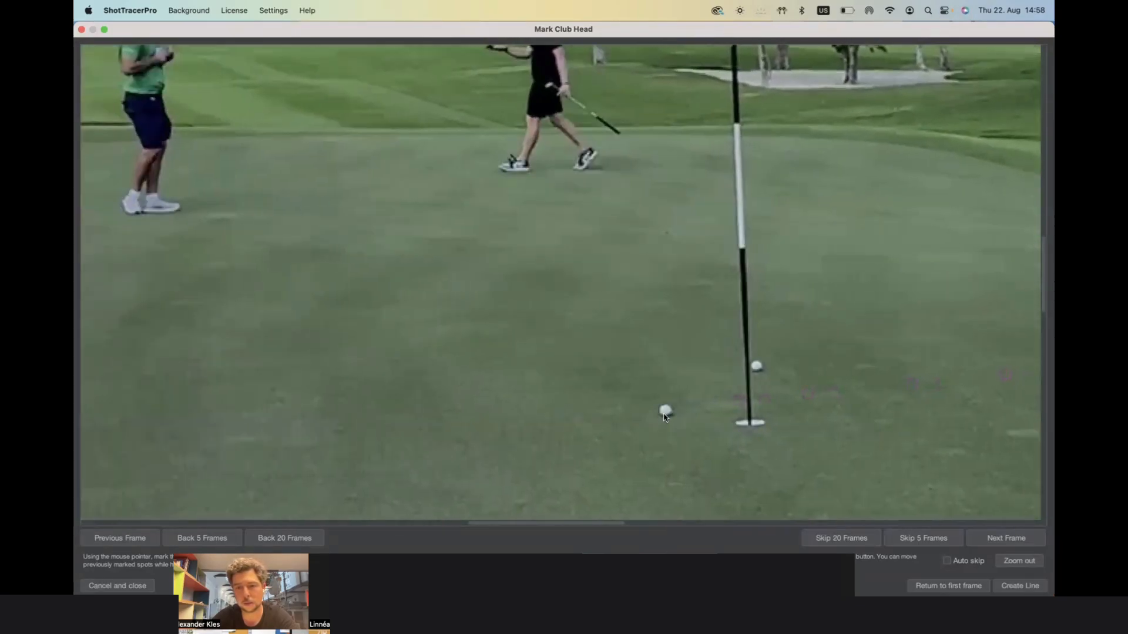
- Mark the ball's final roll beyond the flagstick until it stops, and create the tracer line
{"action": "left_click", "coordinate": [669, 407]}
{"action": "key", "text": "Right"}
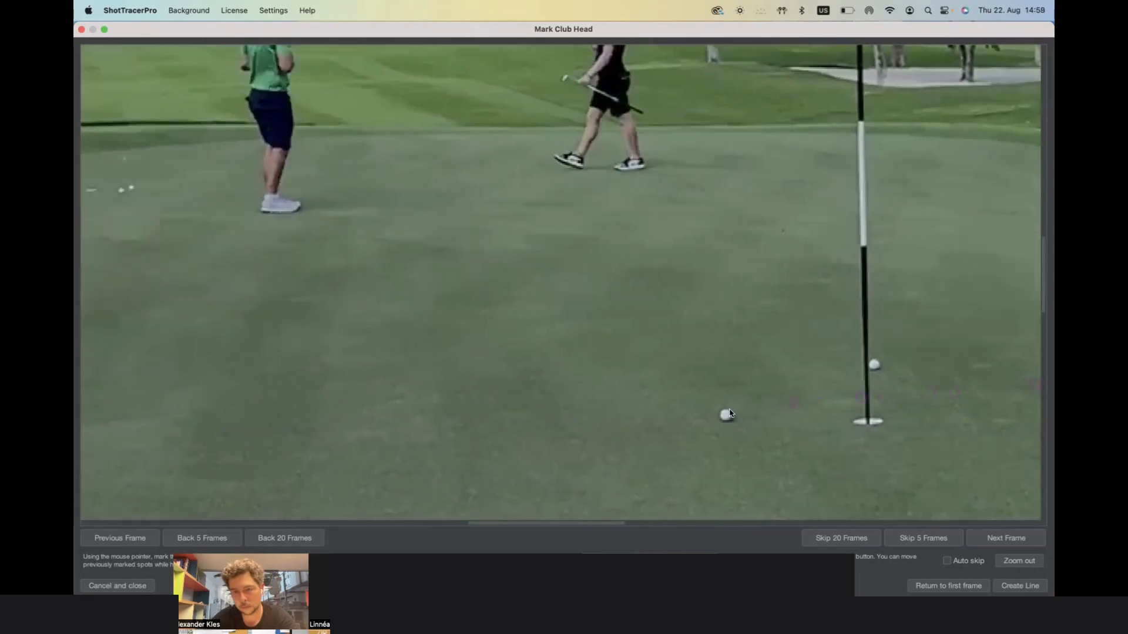
{"action": "key", "text": "Right"}
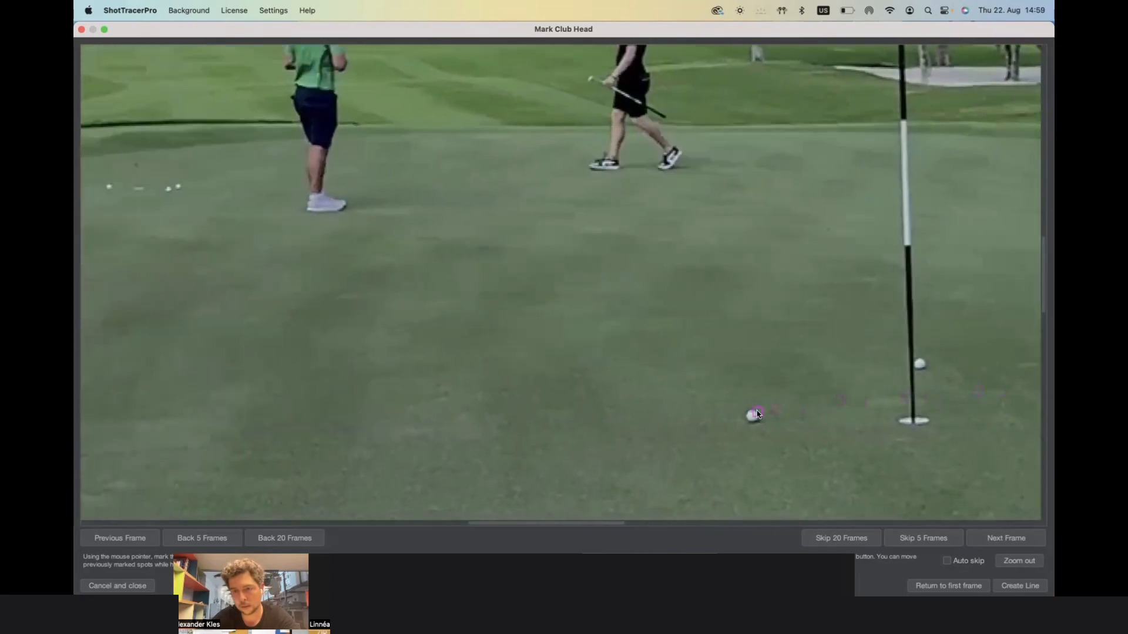
{"action": "key", "text": "Right"}
{"action": "key", "text": "Right"}
{"action": "key", "text": "Right"}
{"action": "key", "text": "Right"}
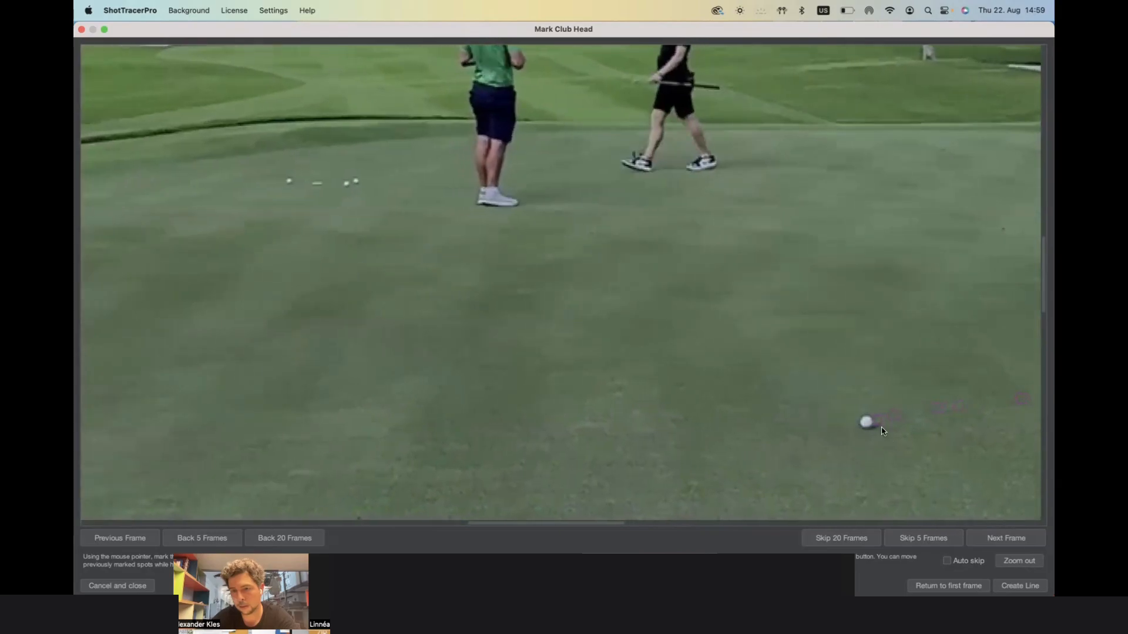
{"action": "left_click", "coordinate": [1020, 586]}
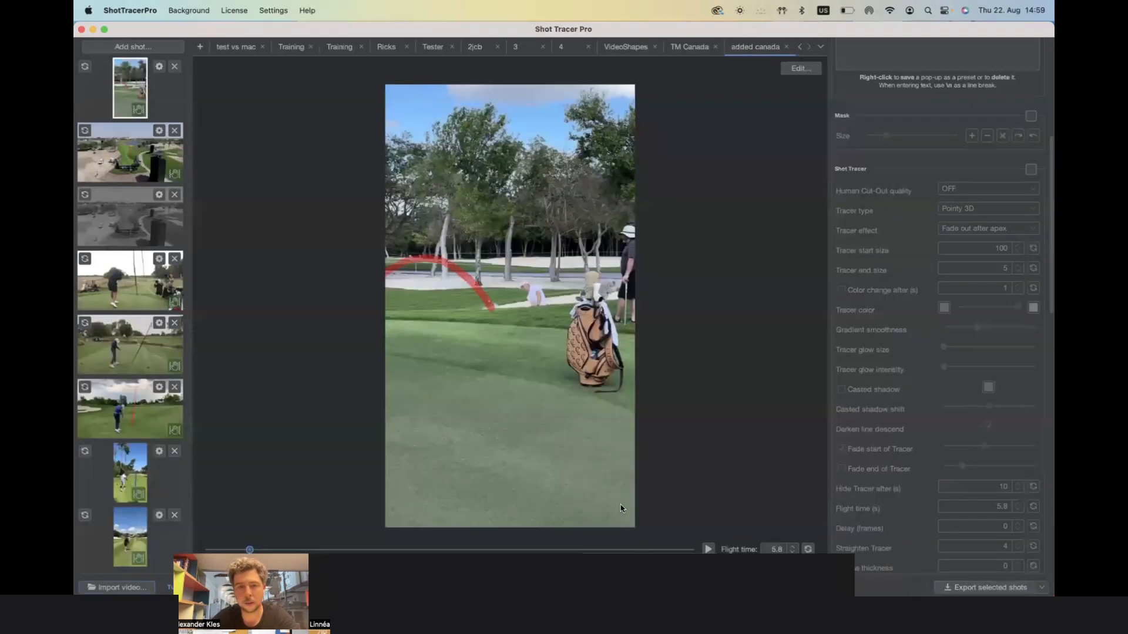
- Set the putt/ball tracer's delay to 1 frame and play the bunker shot to check its timing
{"action": "left_click_drag", "start_coordinate": [386, 548], "coordinate": [325, 549]}
{"action": "scroll", "coordinate": [1027, 250], "scroll_direction": "down", "scroll_amount": 10}
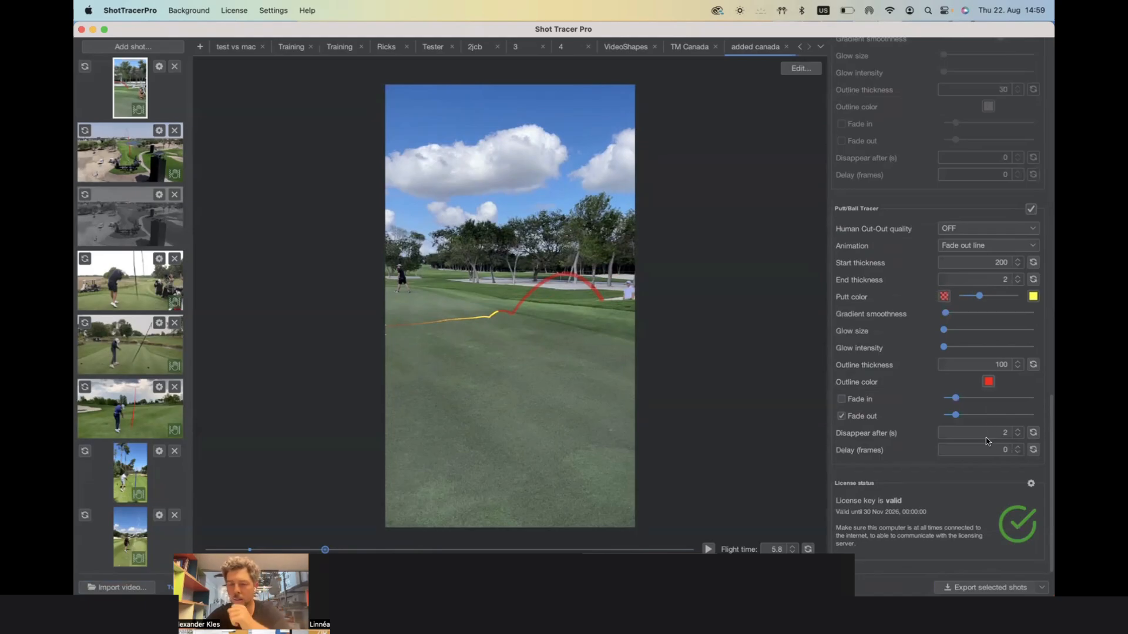
{"action": "left_click", "coordinate": [1017, 452]}
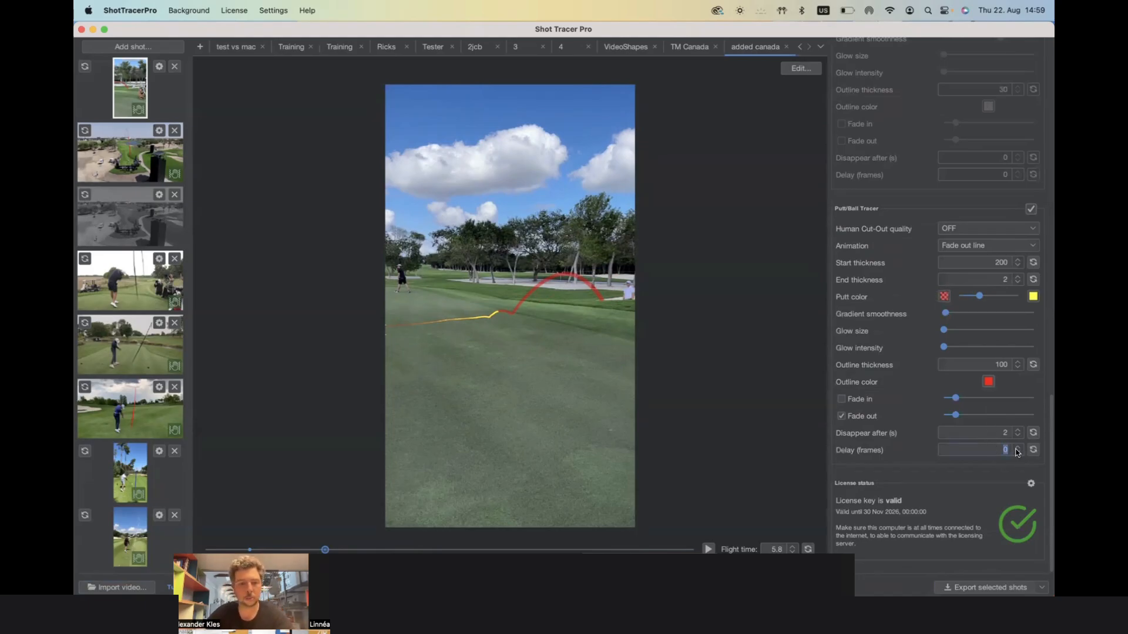
{"action": "type", "text": "1"}
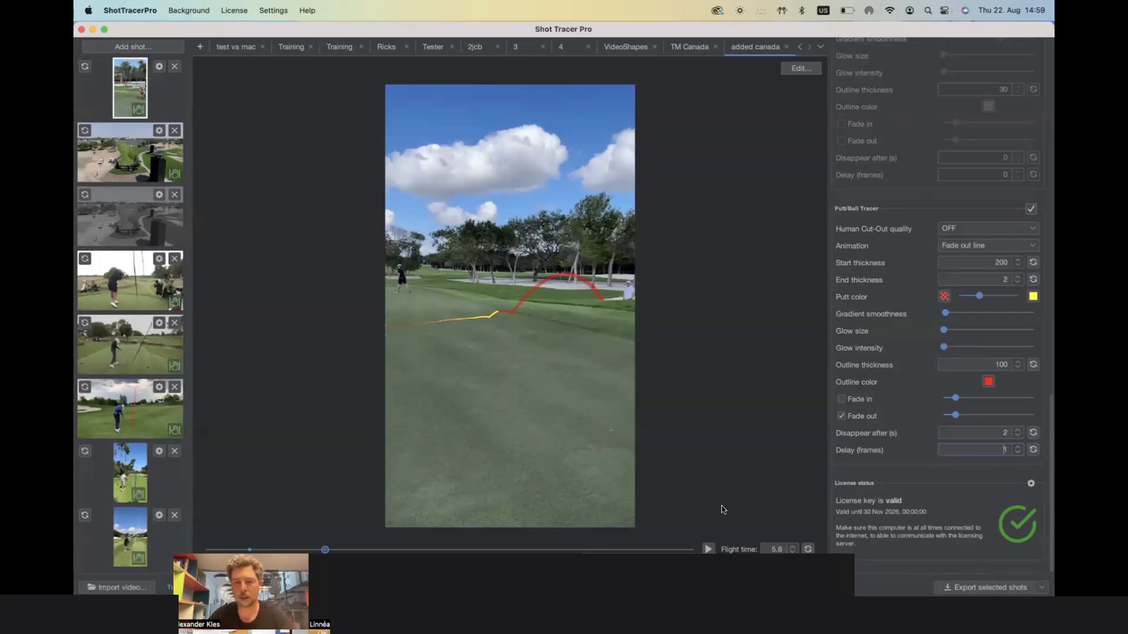
{"action": "left_click", "coordinate": [708, 549]}
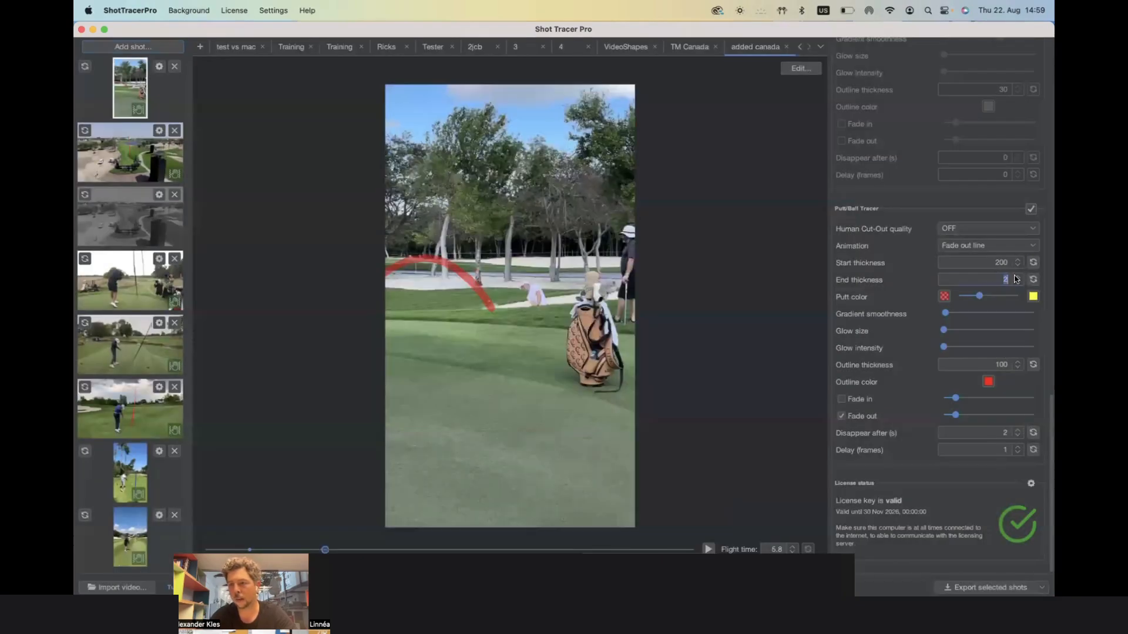
- Set the putt/ball tracer's start and end thickness to 100 and preview the line where the ball rolls past the flag
{"action": "double_click", "coordinate": [998, 261]}
{"action": "type", "text": "100"}
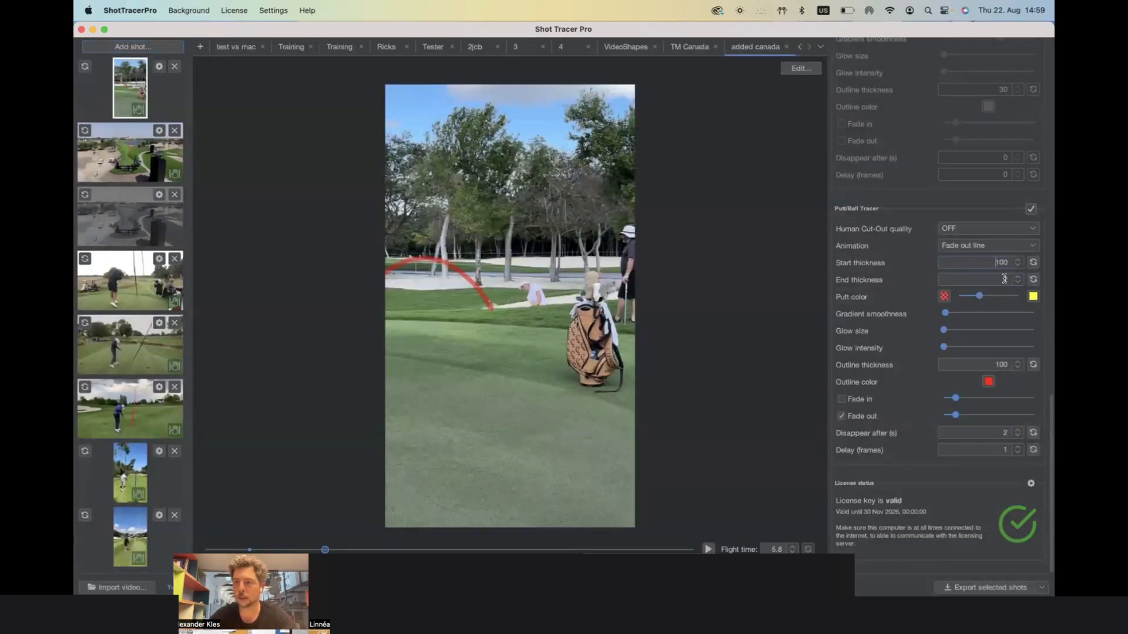
{"action": "type", "text": "100"}
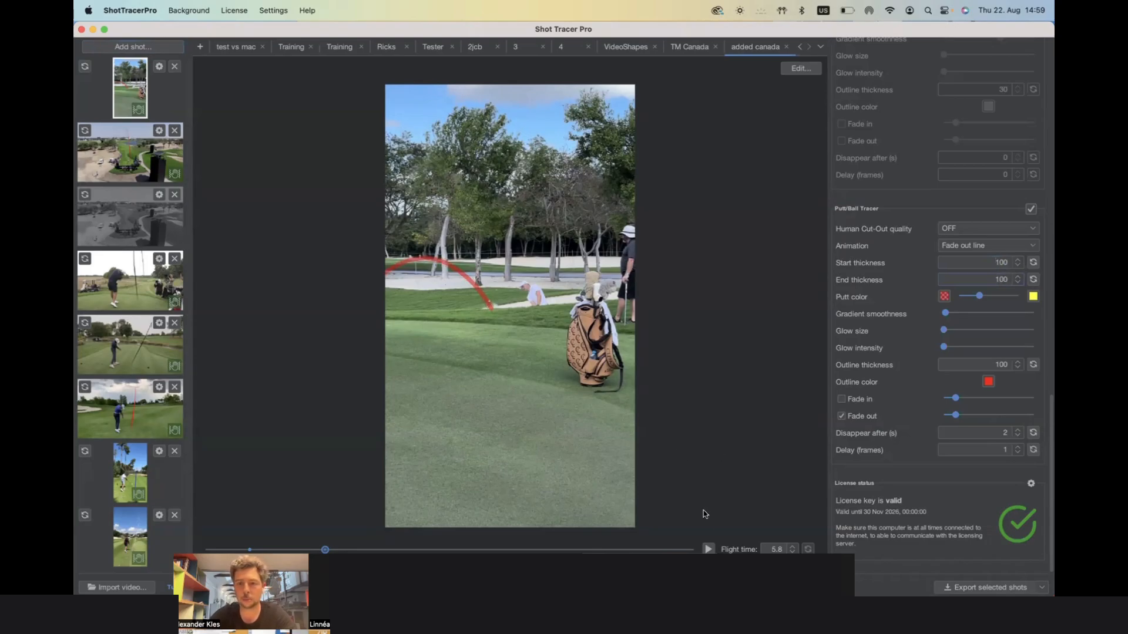
{"action": "left_click", "coordinate": [514, 550]}
{"action": "left_click_drag", "start_coordinate": [429, 543], "coordinate": [341, 538]}
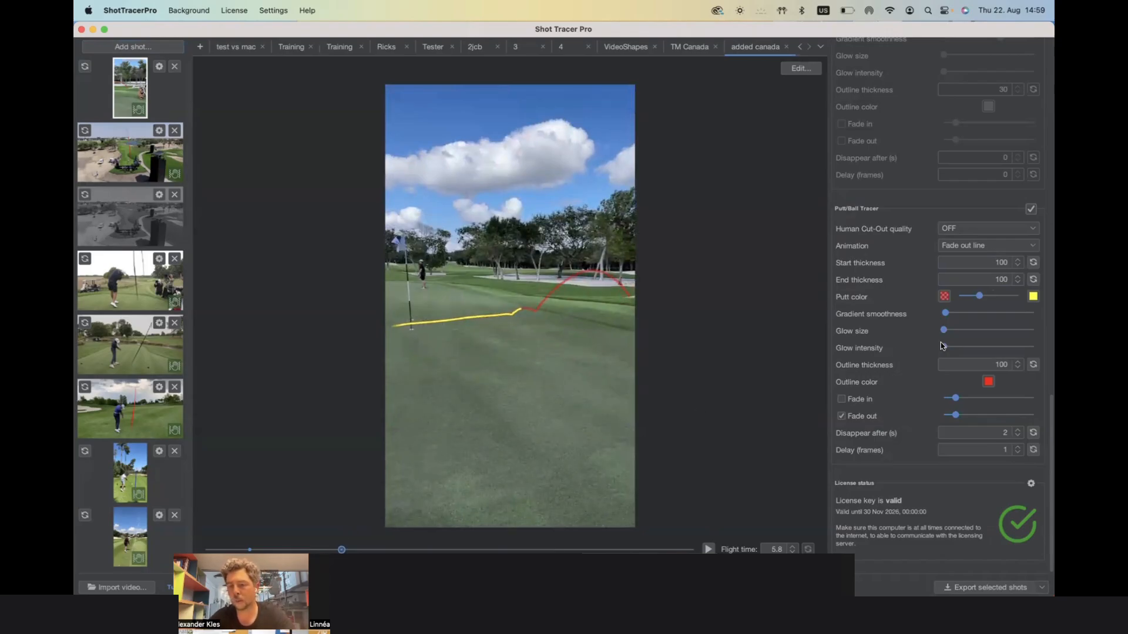
- Shift the red-to-yellow putt colour change slightly earlier, increase the gradient smoothness a little, and play the shot
{"action": "mouse_move", "coordinate": [978, 296]}
{"action": "left_mouse_down"}
{"action": "mouse_move", "coordinate": [998, 296]}
{"action": "mouse_move", "coordinate": [975, 298]}
{"action": "left_mouse_up"}
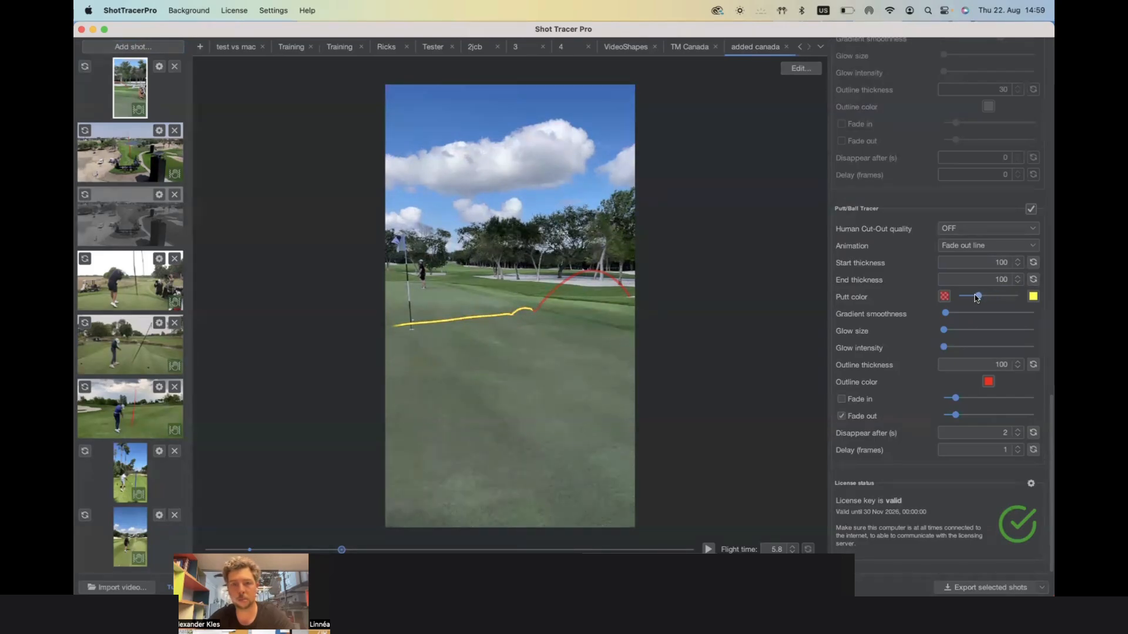
{"action": "mouse_move", "coordinate": [946, 316]}
{"action": "left_mouse_down"}
{"action": "mouse_move", "coordinate": [976, 322]}
{"action": "mouse_move", "coordinate": [961, 326]}
{"action": "left_mouse_up"}
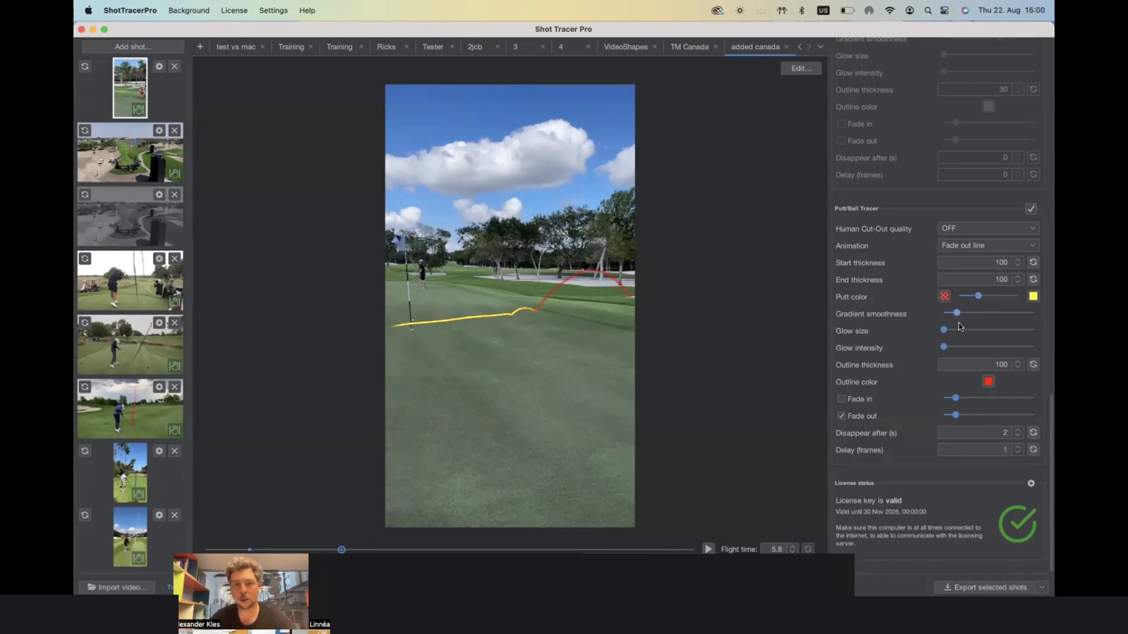
{"action": "left_click", "coordinate": [708, 549]}
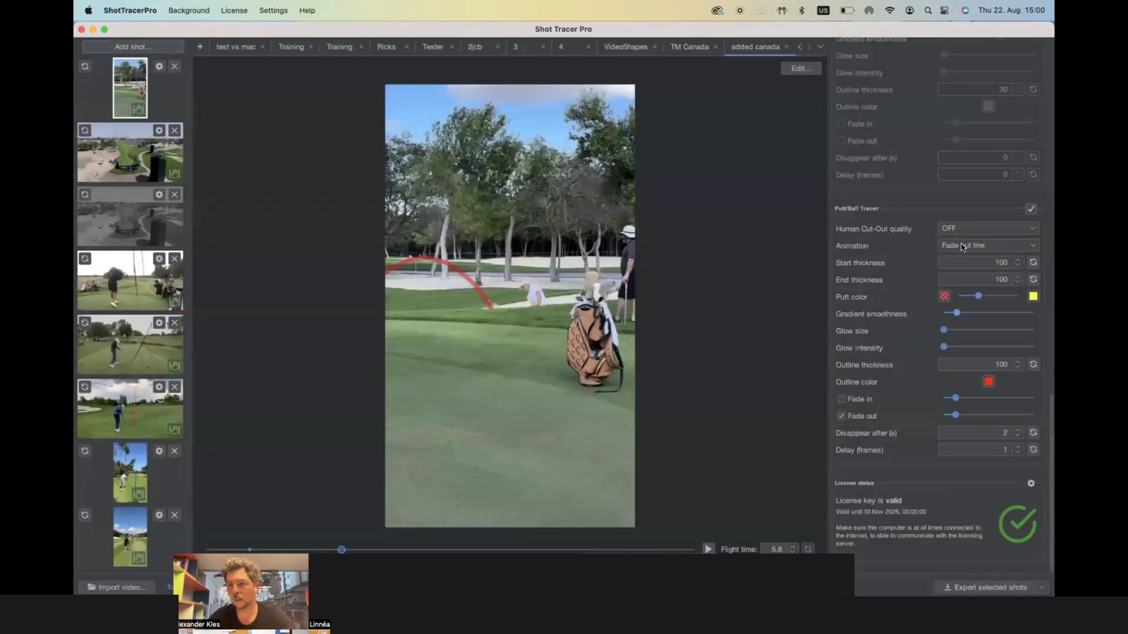
- Change the putt/ball tracer's animation to Circle with a start thickness of 150 and play the shot
{"action": "left_click", "coordinate": [962, 246]}
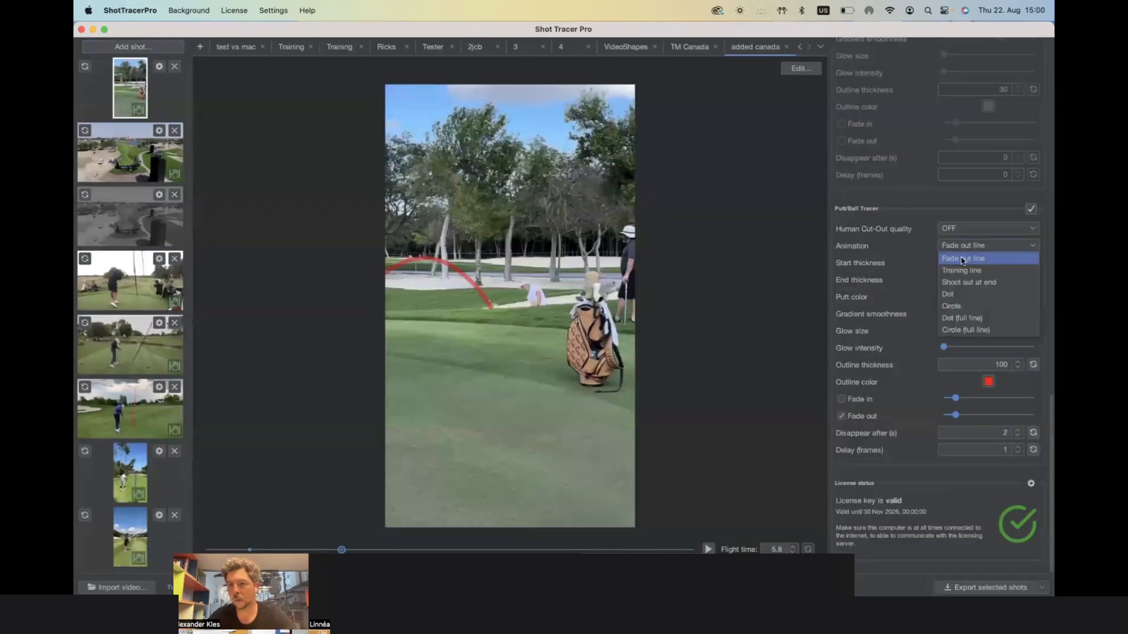
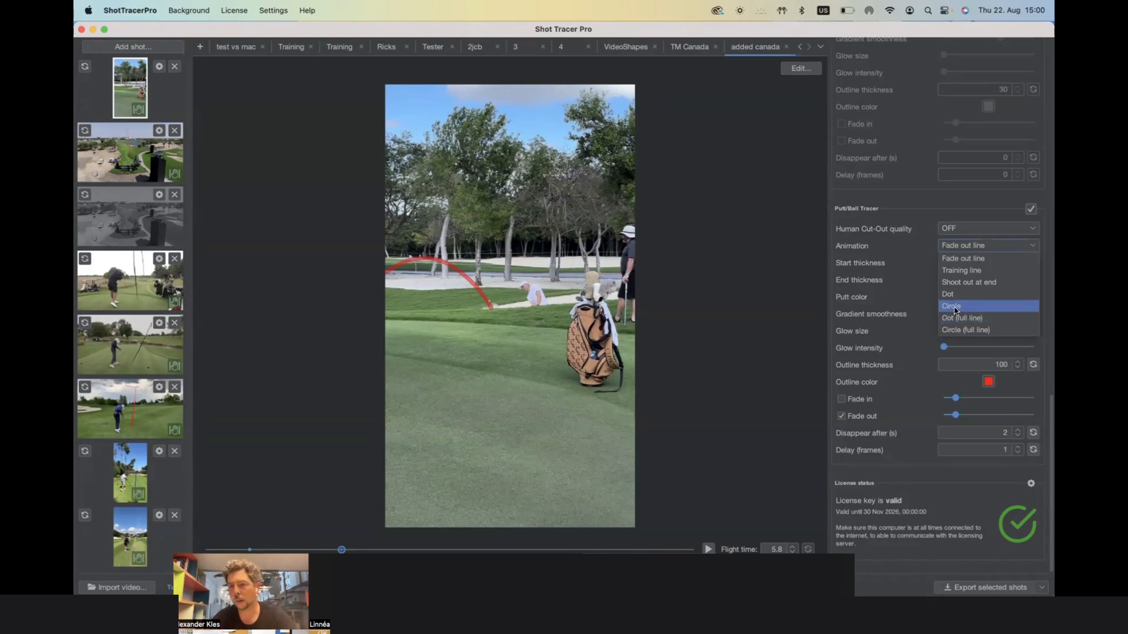
{"action": "left_click", "coordinate": [954, 307]}
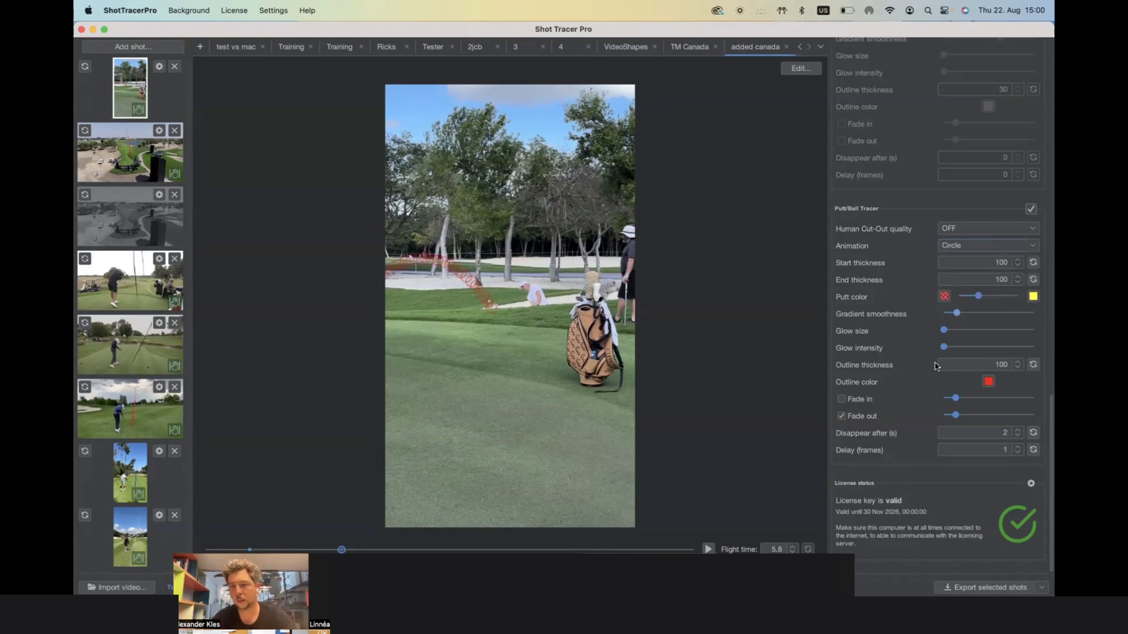
{"action": "double_click", "coordinate": [996, 260]}
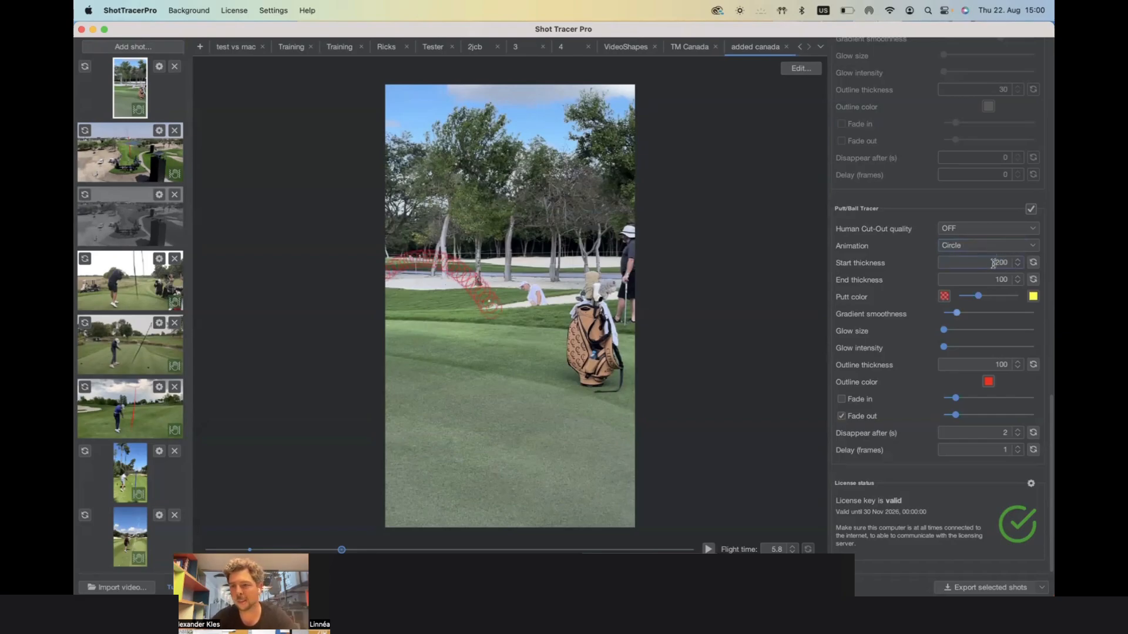
{"action": "double_click", "coordinate": [999, 263]}
{"action": "type", "text": "150"}
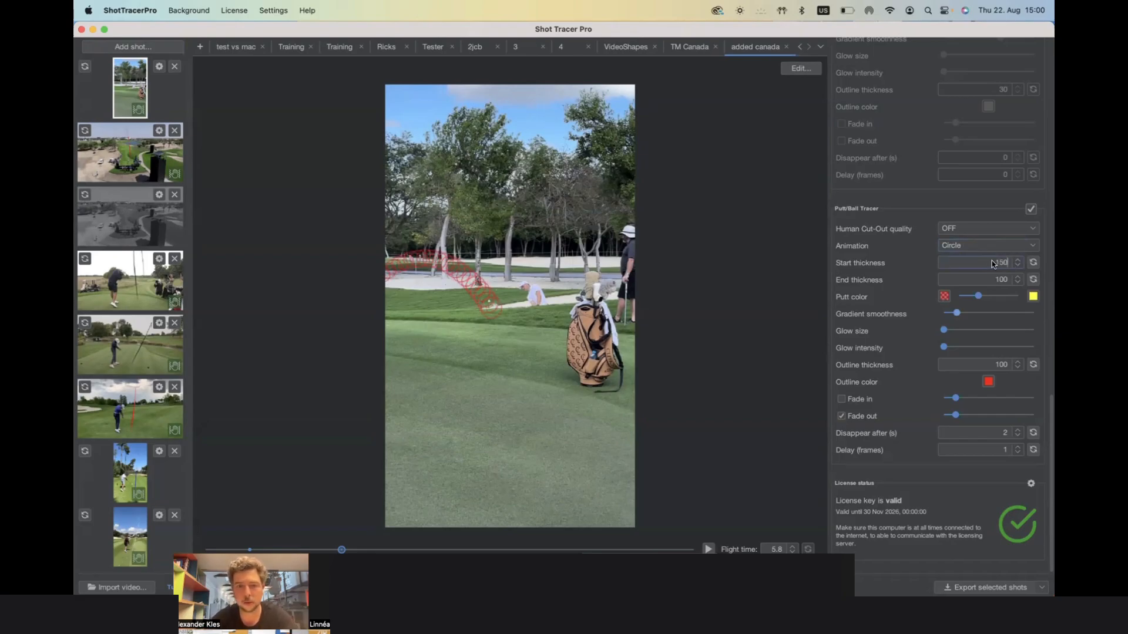
{"action": "left_click", "coordinate": [708, 549]}
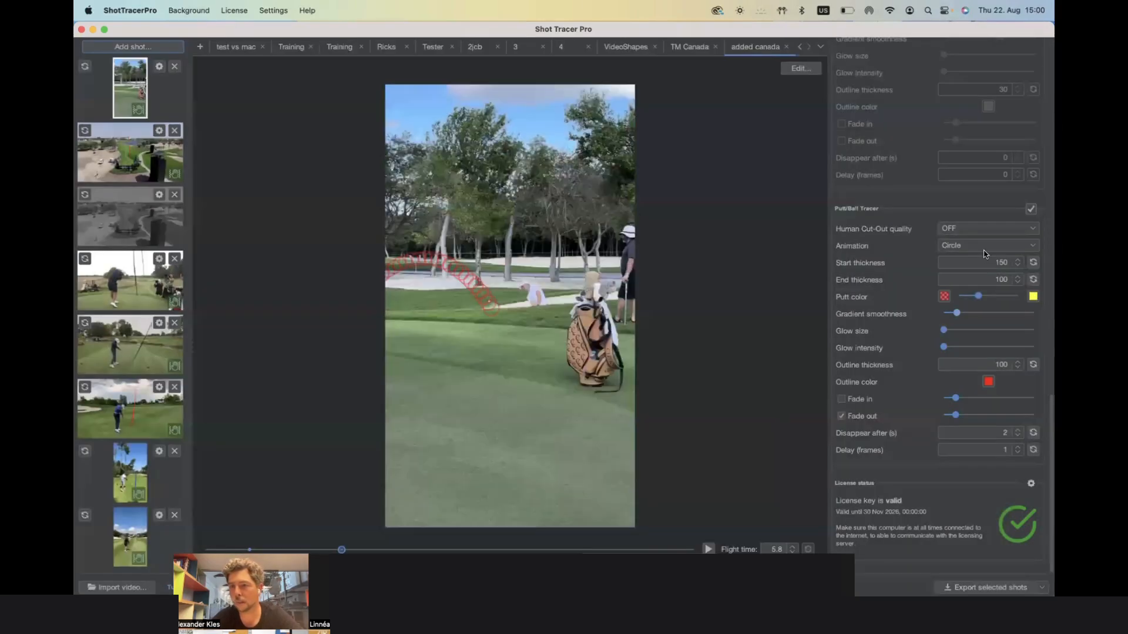
- Compare the putt/ball tracer's Circle and Dot (full line) animations by playing the bunker shot with each
{"action": "left_click", "coordinate": [984, 249]}
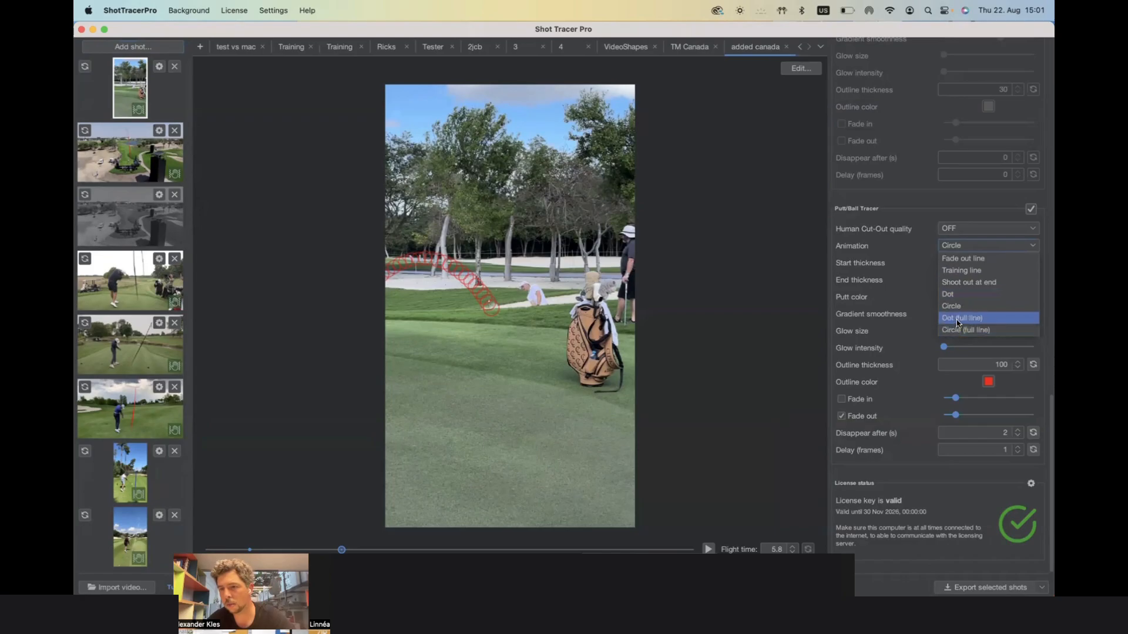
{"action": "left_click", "coordinate": [956, 304]}
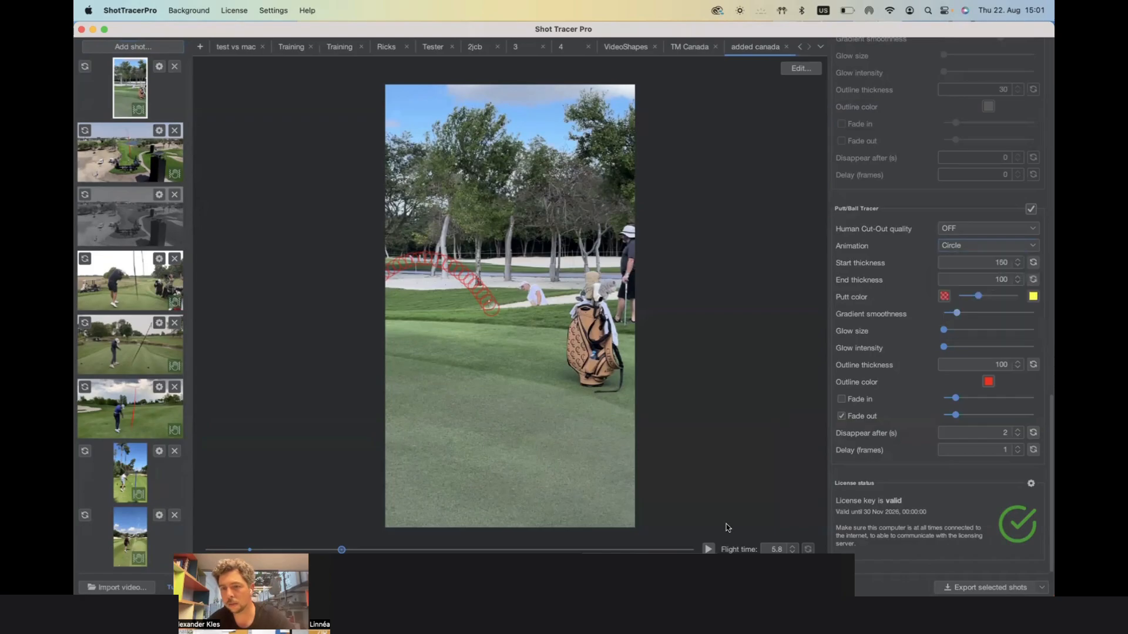
{"action": "left_click", "coordinate": [707, 550]}
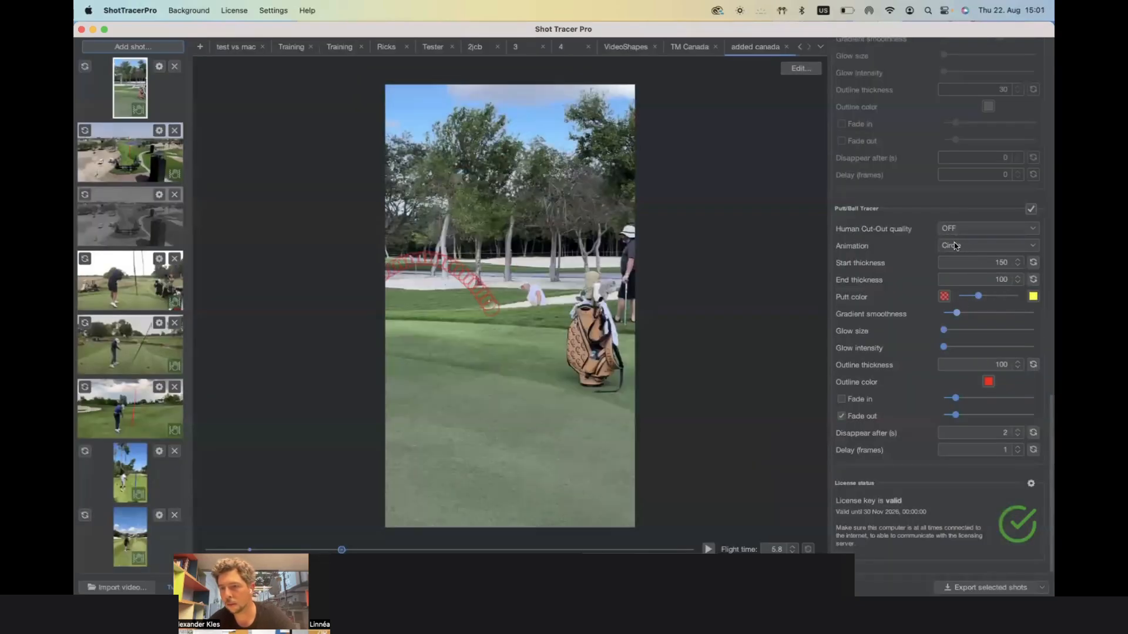
{"action": "left_click", "coordinate": [955, 246]}
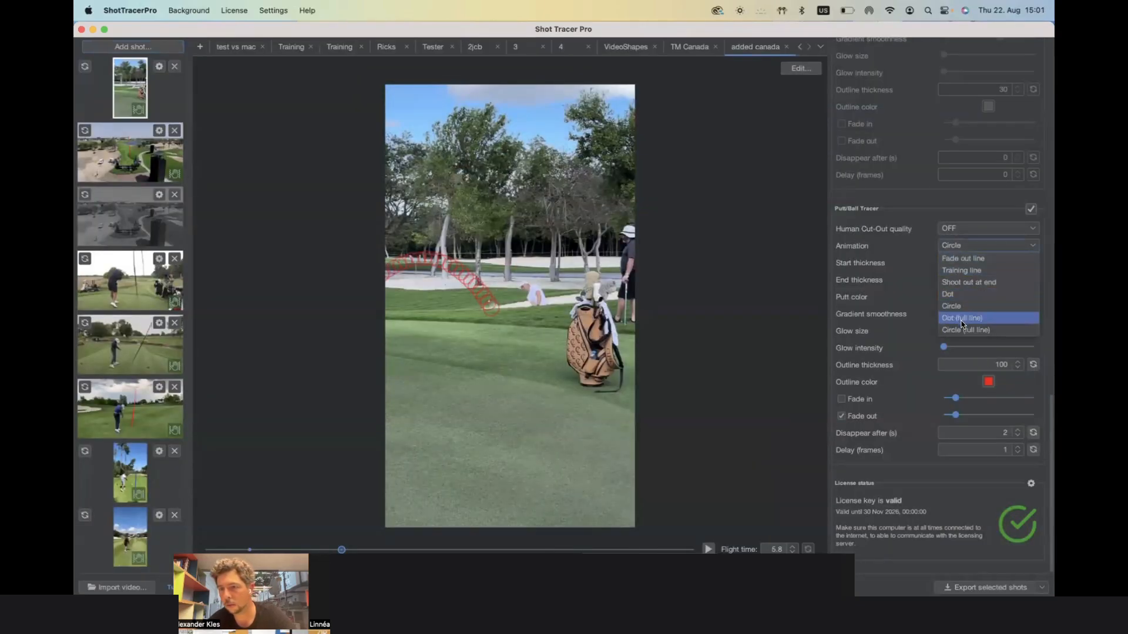
{"action": "left_click", "coordinate": [961, 319]}
{"action": "left_click", "coordinate": [708, 550]}
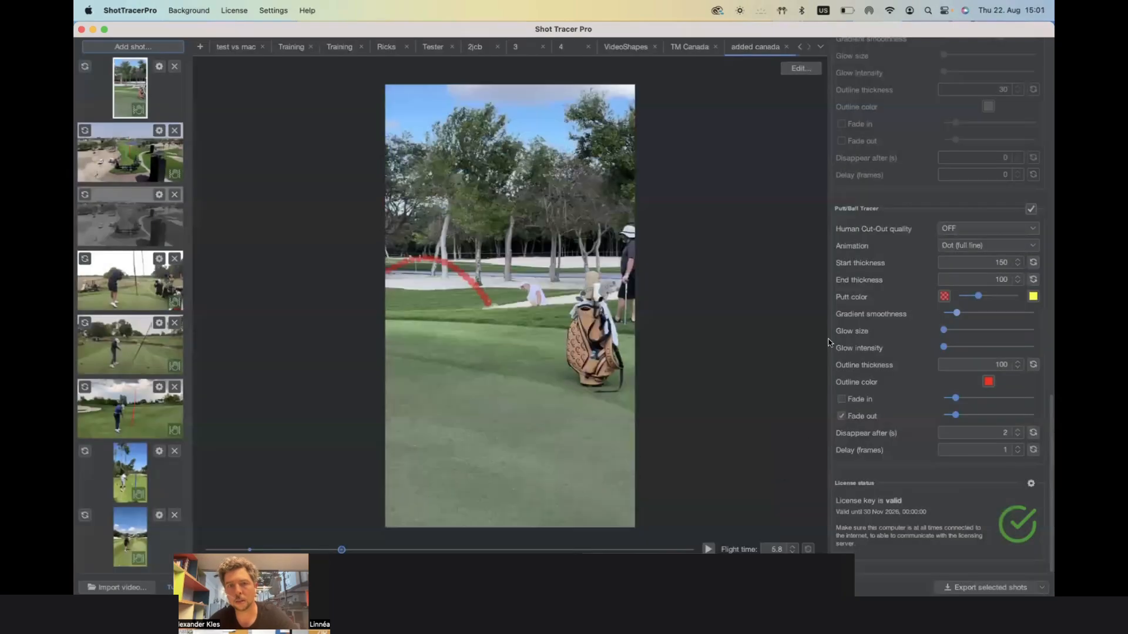
- Set the putt/ball tracer's animation to Circle and its delay to 0 frames
{"action": "left_click", "coordinate": [972, 247]}
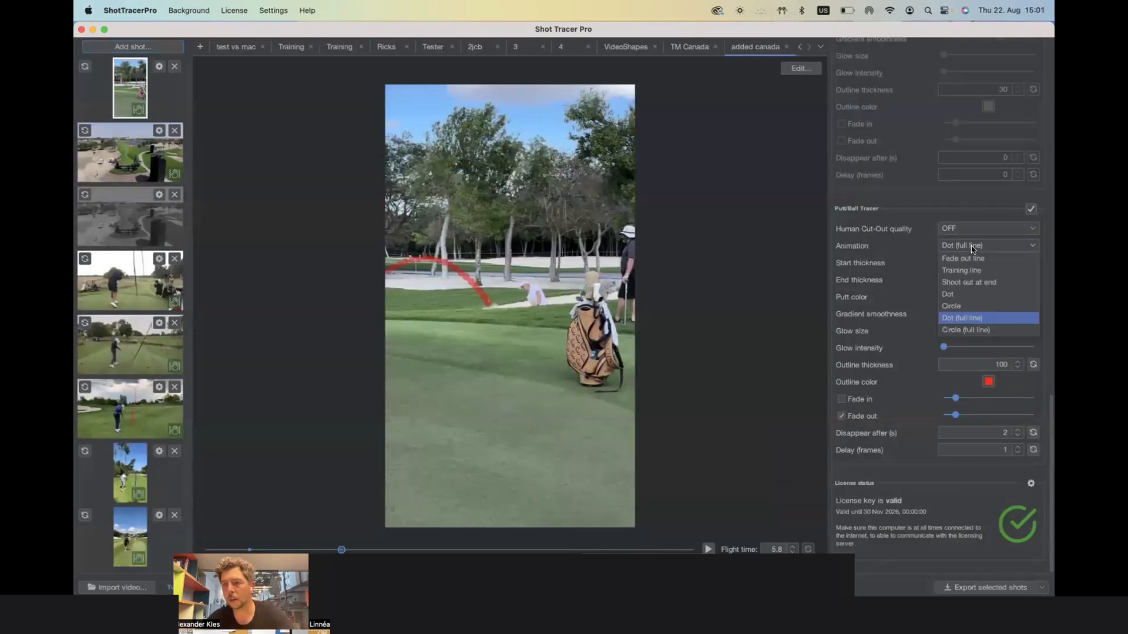
{"action": "left_click", "coordinate": [953, 306]}
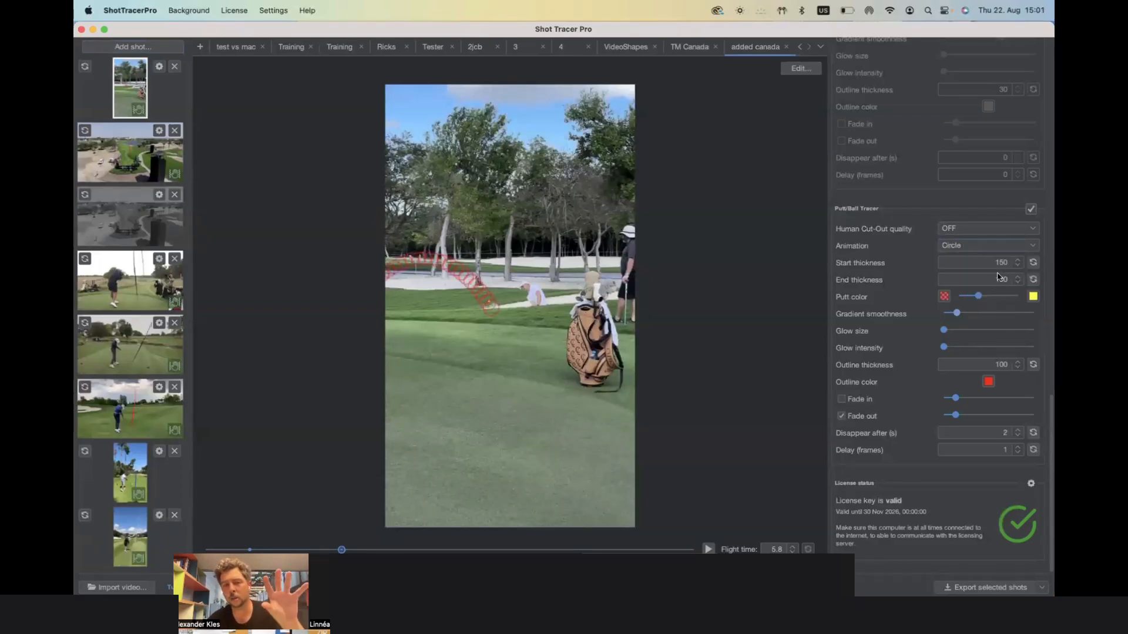
{"action": "double_click", "coordinate": [982, 451]}
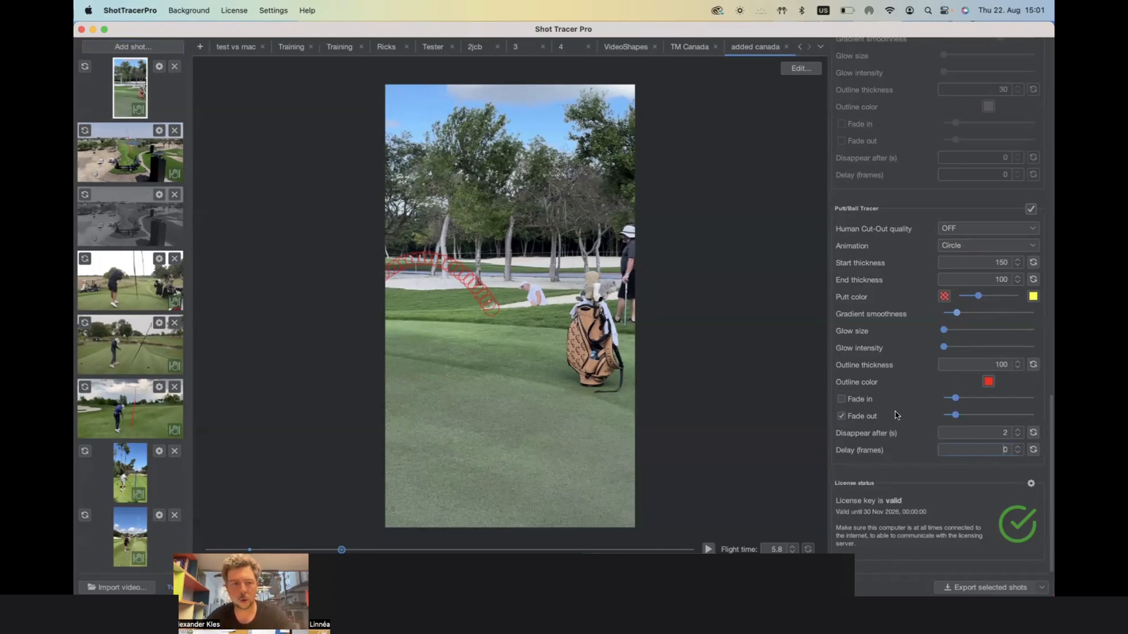
- Preview the clips in the Training Demo folder and import the video IMG_000d6.MOV
{"action": "left_click", "coordinate": [145, 586]}
{"action": "left_click", "coordinate": [429, 273]}
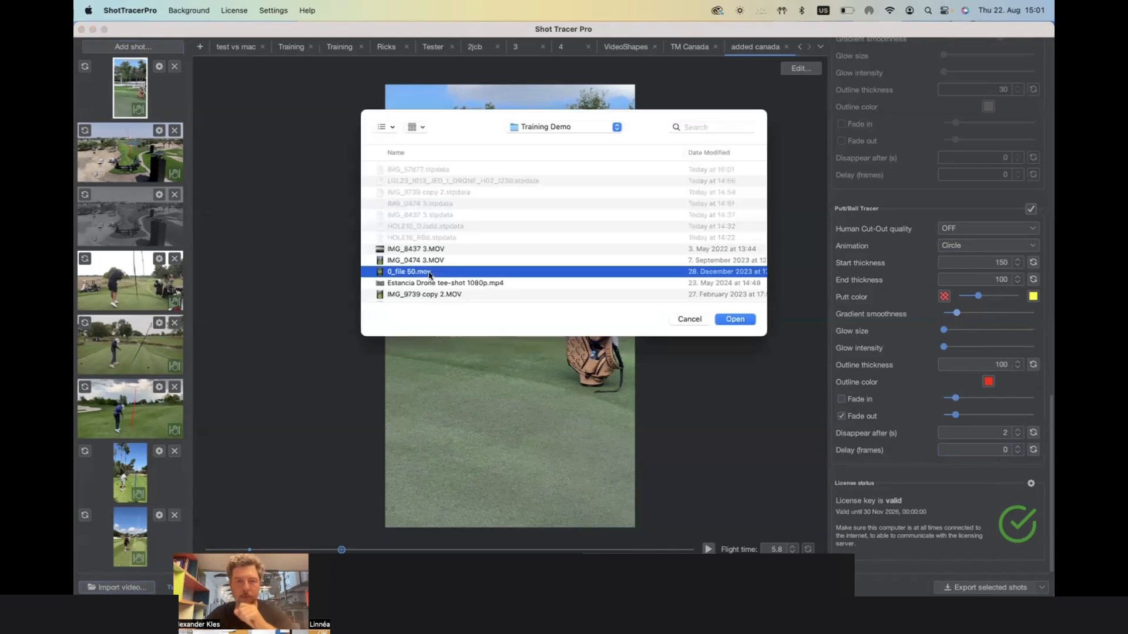
{"action": "key", "text": "space"}
{"action": "key", "text": "Down"}
{"action": "key", "text": "Down"}
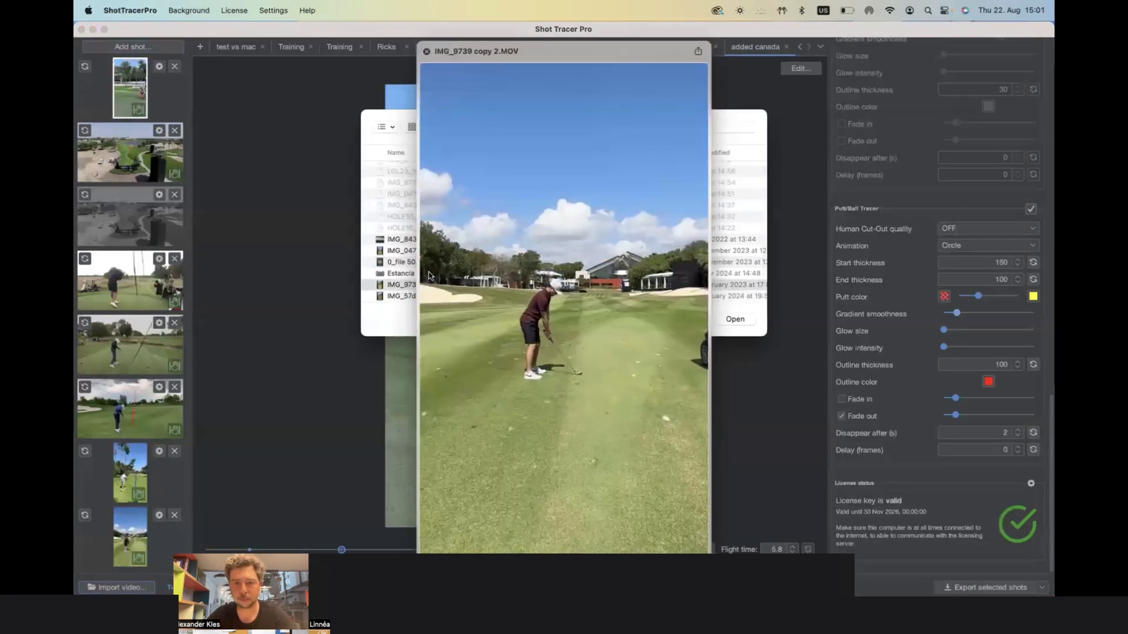
{"action": "key", "text": "Up"}
{"action": "key", "text": "Up"}
{"action": "key", "text": "Up"}
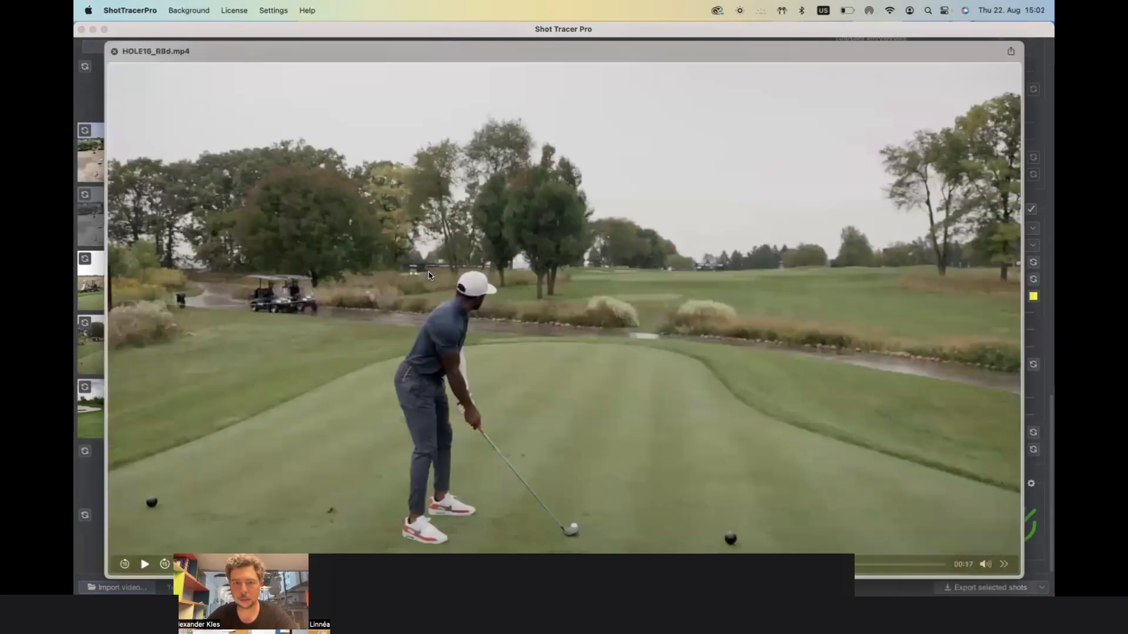
{"action": "key", "text": "Down"}
{"action": "key", "text": "space"}
{"action": "key", "text": "Return"}
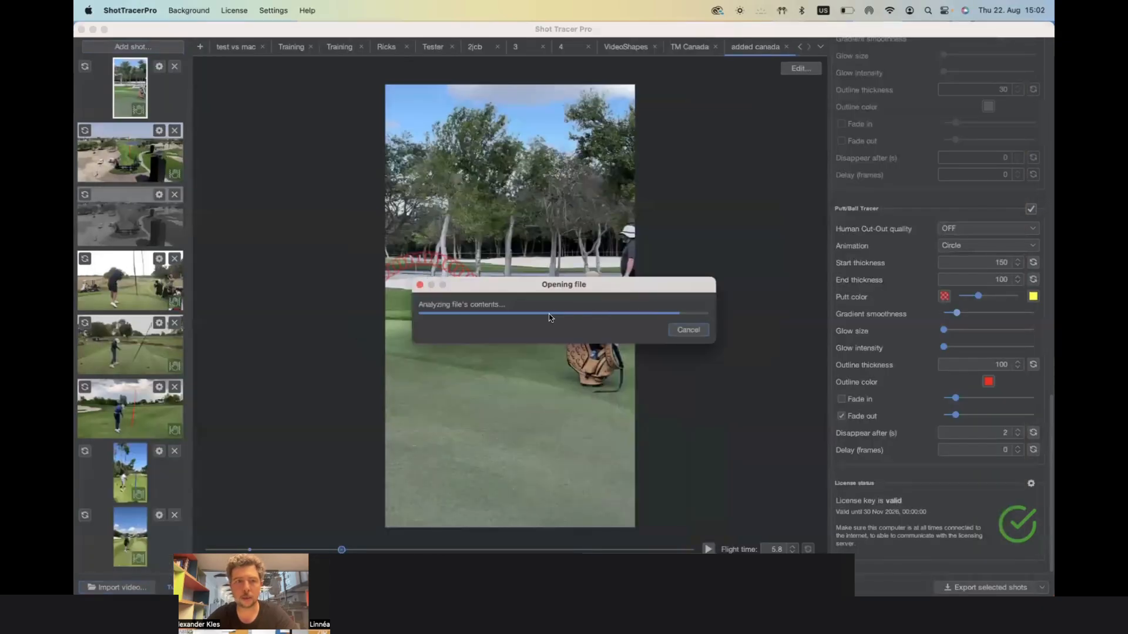
{"action": "left_click", "coordinate": [669, 333]}
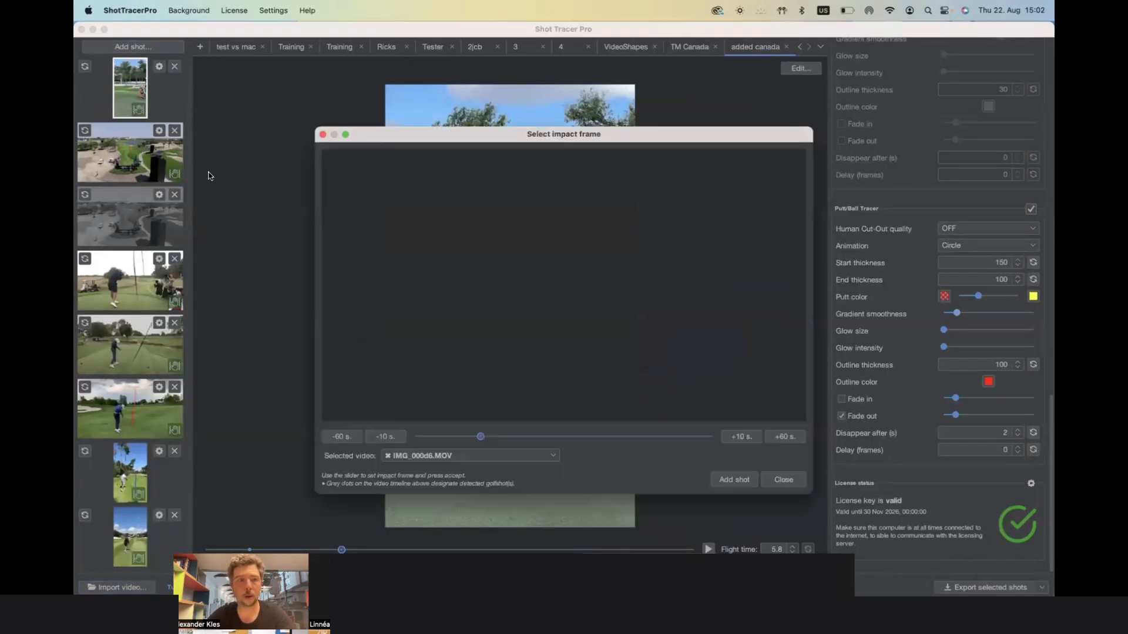
- Set the impact frame where the golfer stands at the ball, add the shot and select it for viewing
{"action": "left_click_drag", "start_coordinate": [480, 437], "coordinate": [618, 442]}
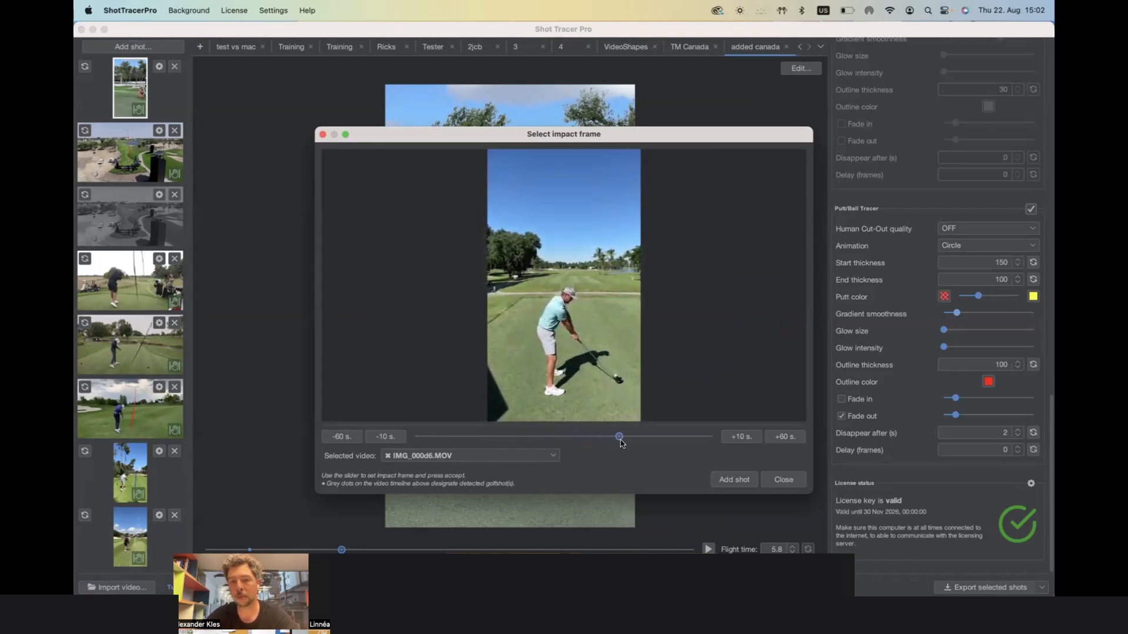
{"action": "left_click", "coordinate": [734, 480]}
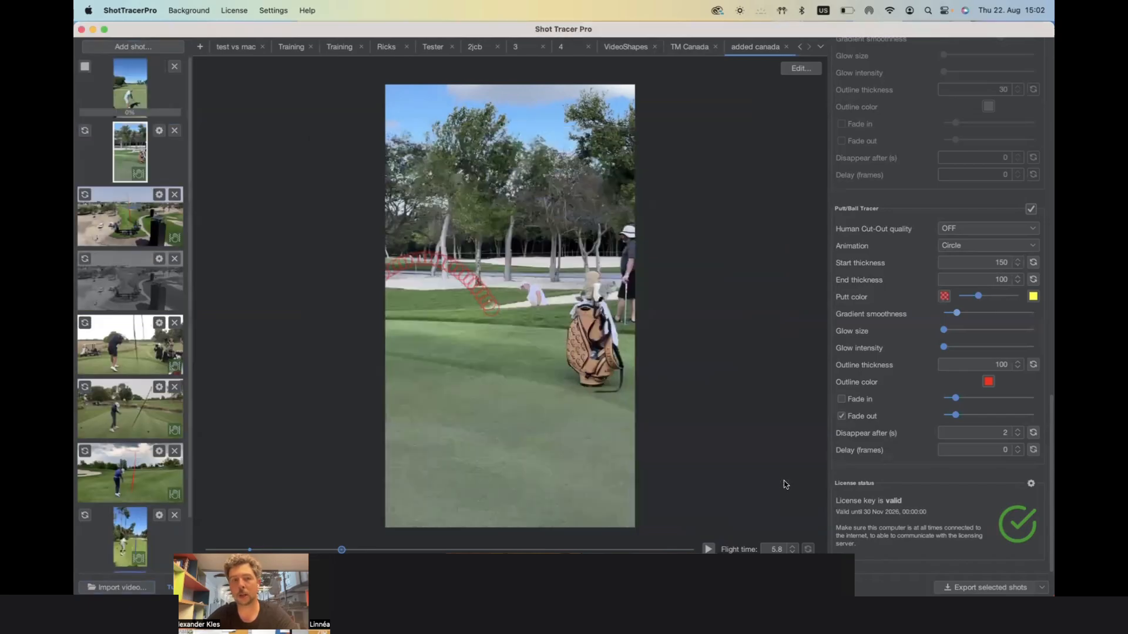
{"action": "left_click", "coordinate": [129, 98]}
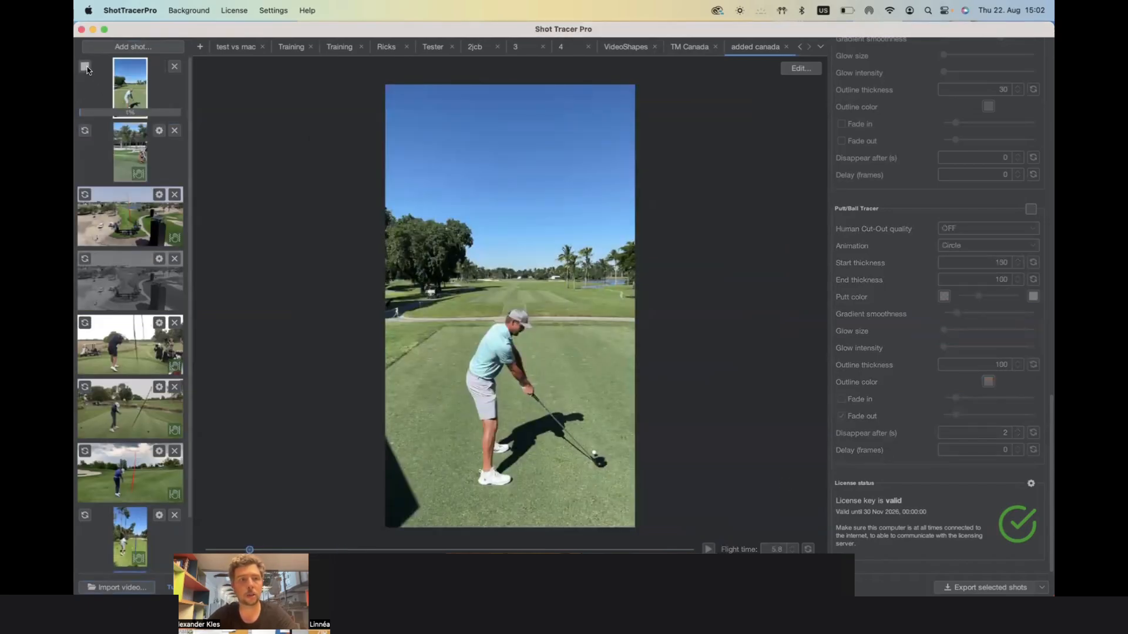
- Stop the new tee shot's analysis and apply automatic camera stabilisation to it
{"action": "left_click", "coordinate": [158, 66]}
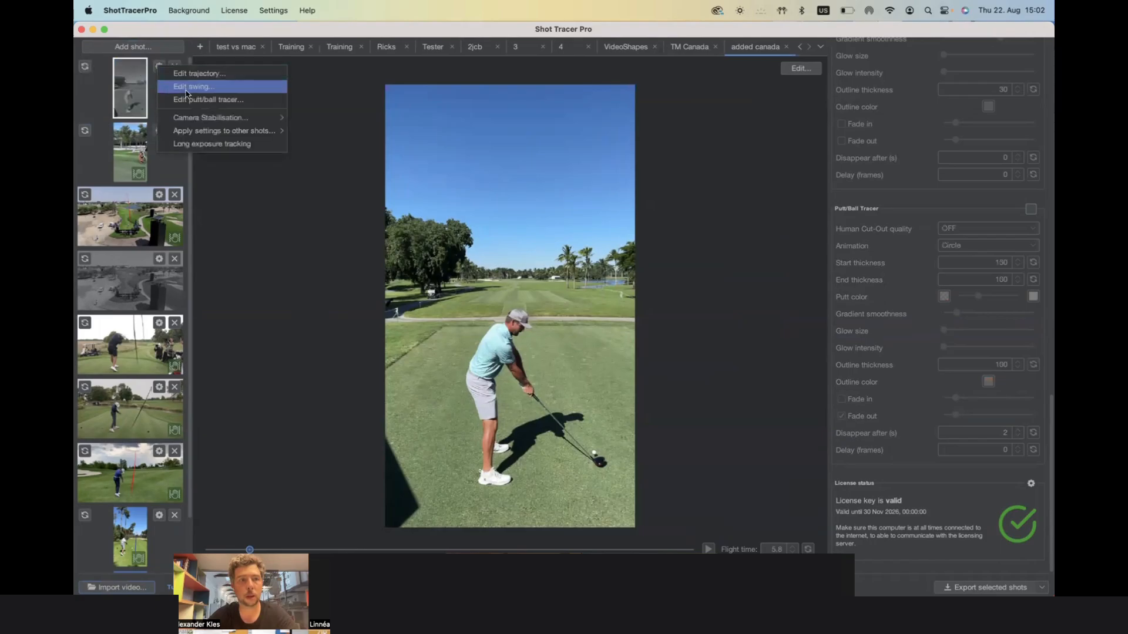
{"action": "mouse_move", "coordinate": [204, 118]}
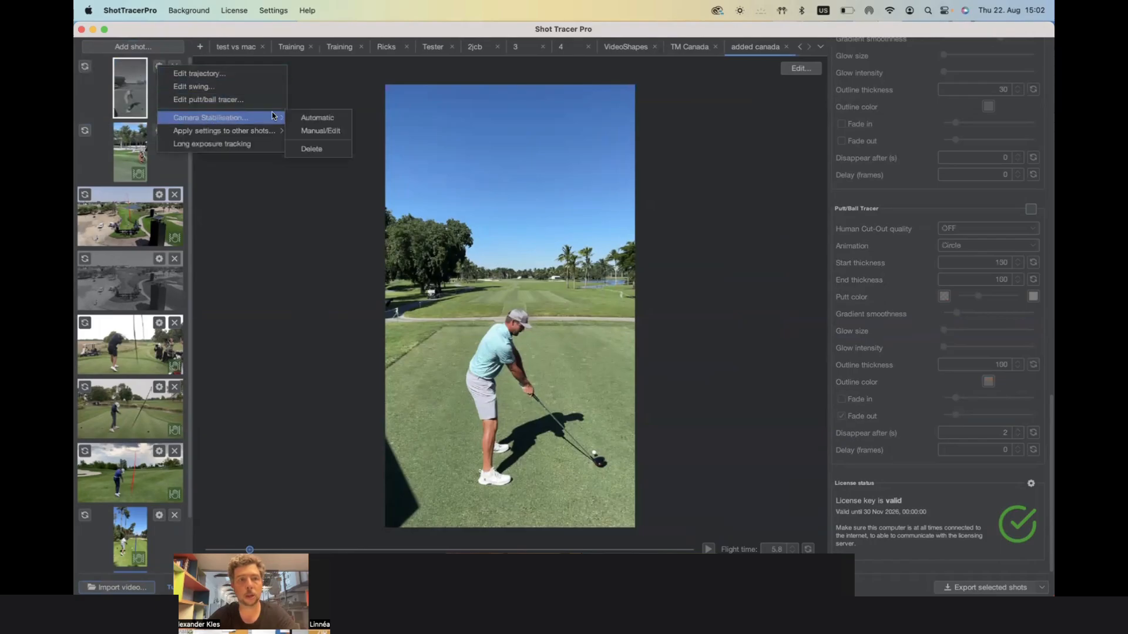
{"action": "left_click", "coordinate": [315, 118]}
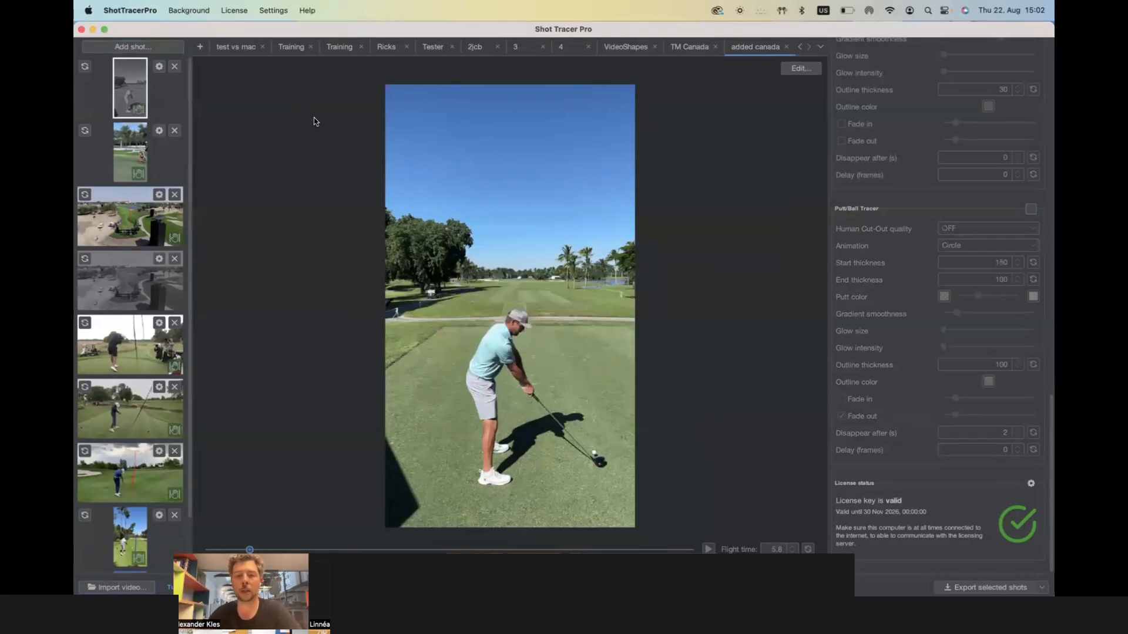
- Start editing the tee shot's swing and set the first frame where the driver head rests behind the ball
{"action": "left_click", "coordinate": [800, 69]}
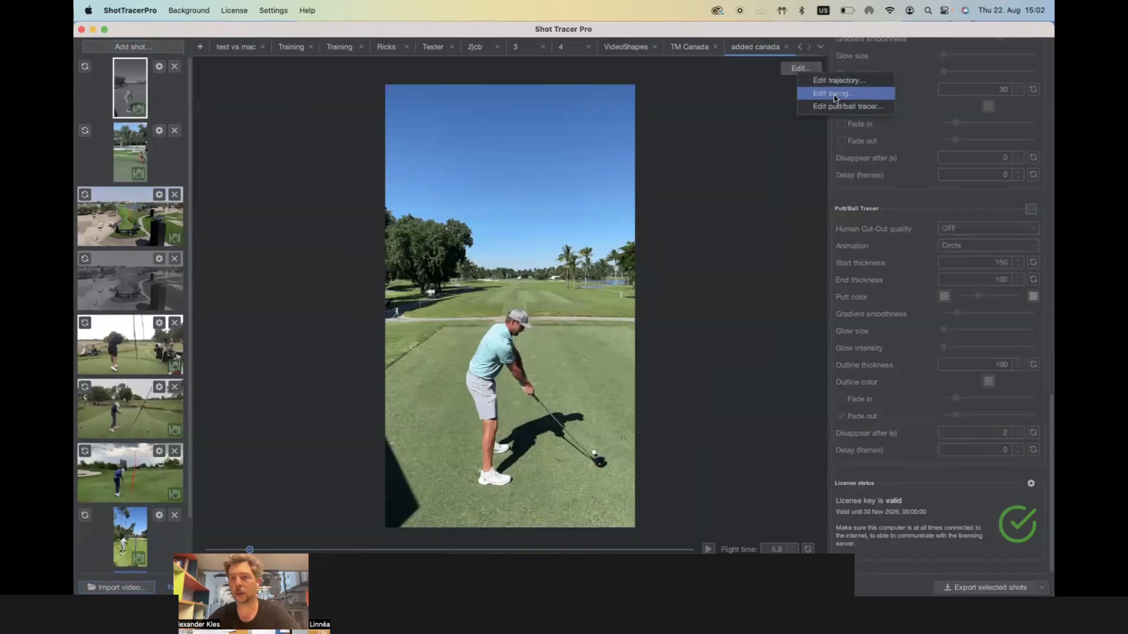
{"action": "left_click", "coordinate": [834, 96]}
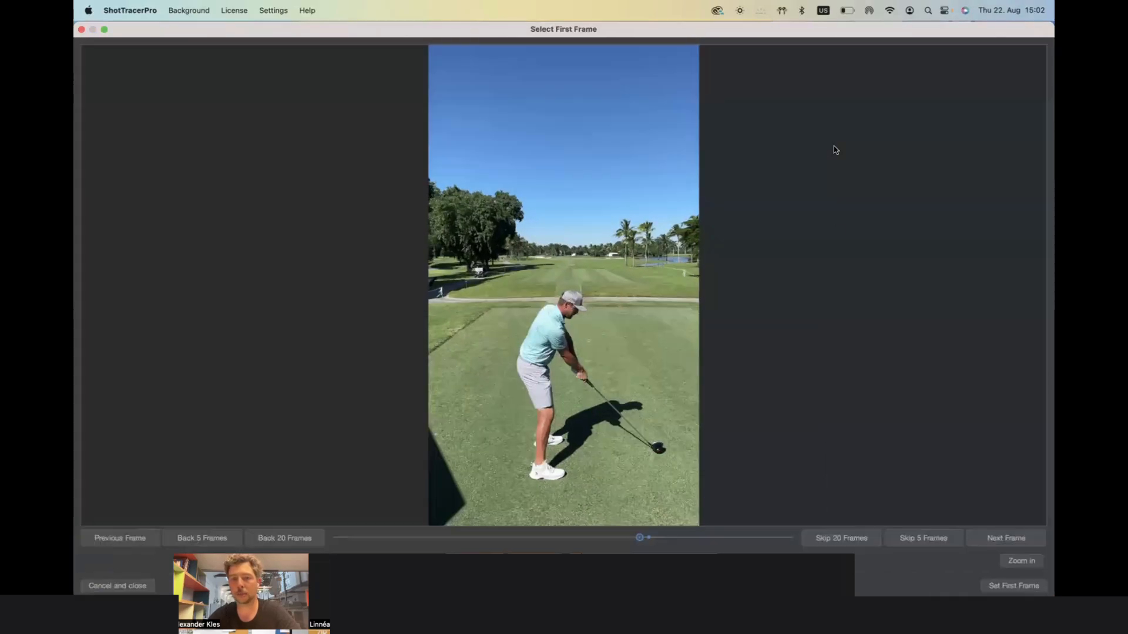
{"action": "left_click", "coordinate": [1020, 540]}
{"action": "left_click", "coordinate": [932, 543]}
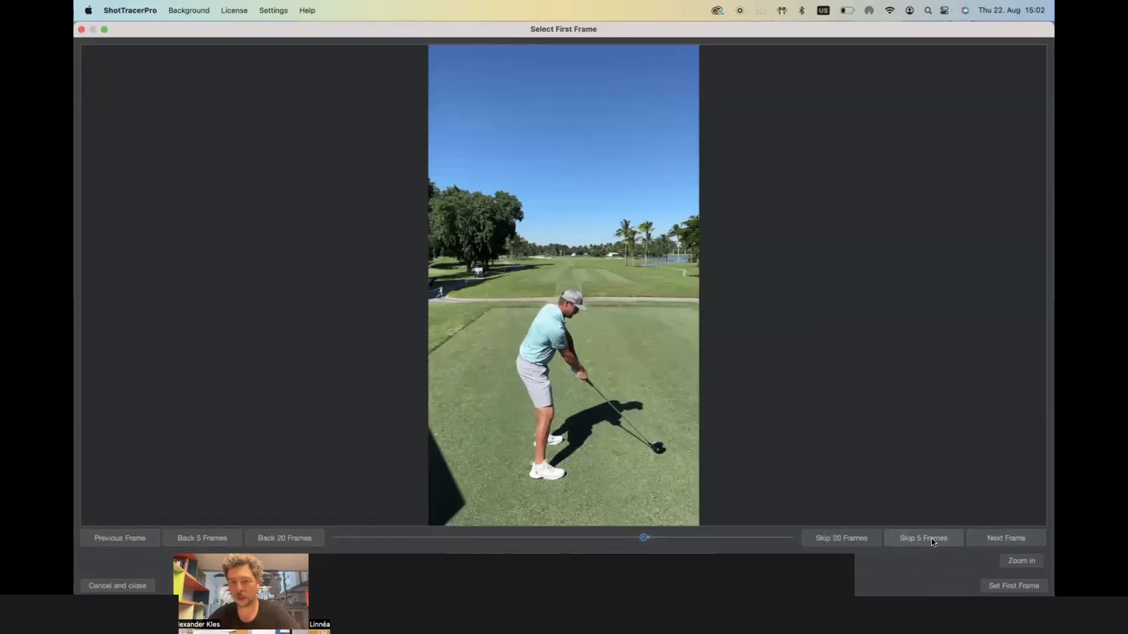
{"action": "left_click", "coordinate": [932, 543]}
{"action": "left_click", "coordinate": [932, 544]}
{"action": "left_click", "coordinate": [932, 543]}
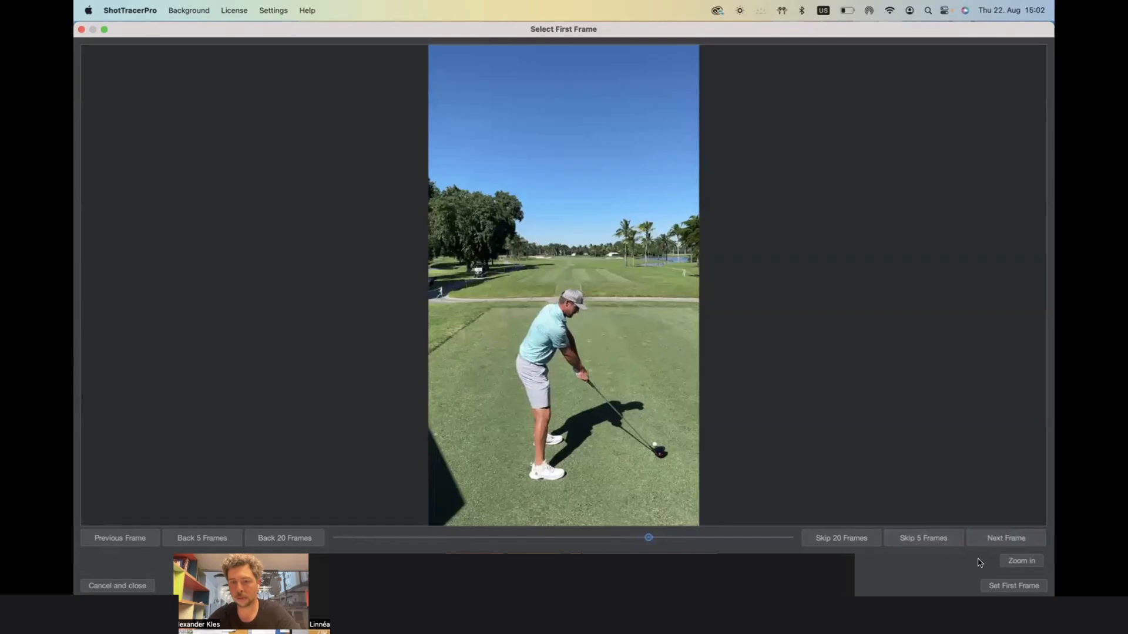
{"action": "left_click", "coordinate": [1011, 585]}
- Zoom in and mark the driver head frame by frame from the ball through the start of the backswing
{"action": "left_click", "coordinate": [1021, 560]}
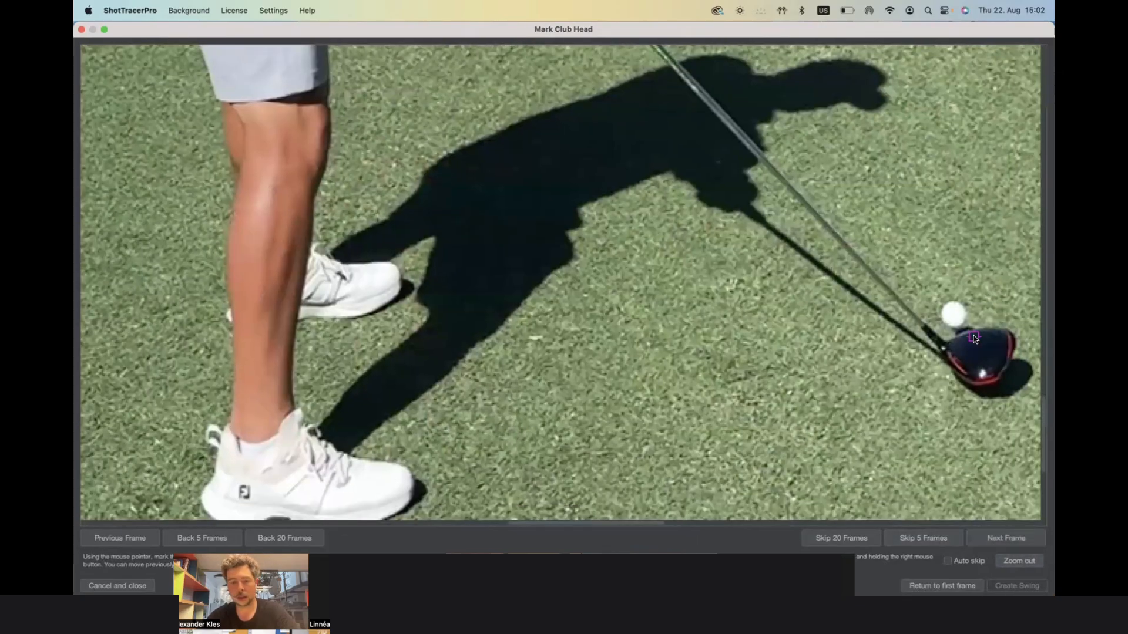
{"action": "left_click", "coordinate": [975, 340]}
{"action": "left_click", "coordinate": [998, 386]}
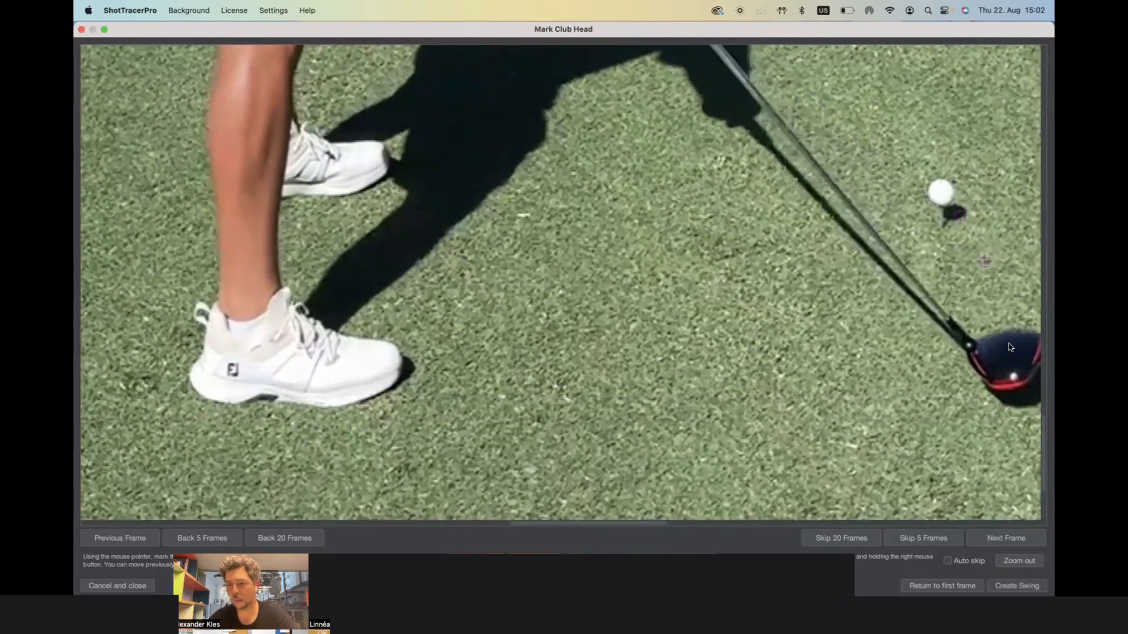
{"action": "left_click", "coordinate": [1010, 345]}
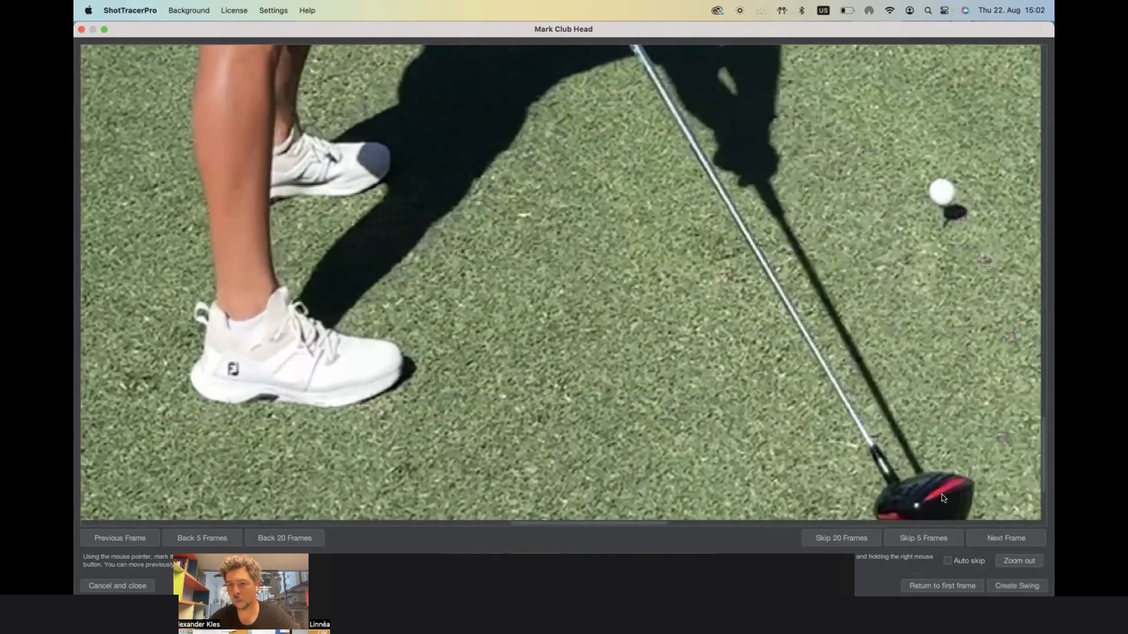
{"action": "left_click", "coordinate": [933, 507]}
{"action": "left_click", "coordinate": [814, 385]}
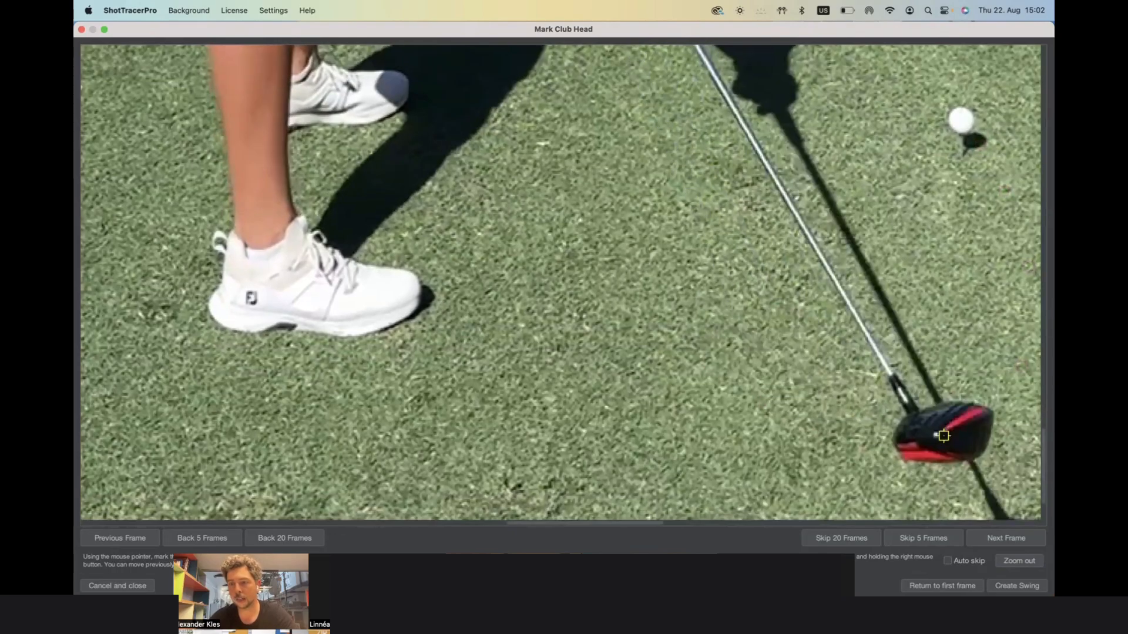
{"action": "left_click", "coordinate": [714, 326]}
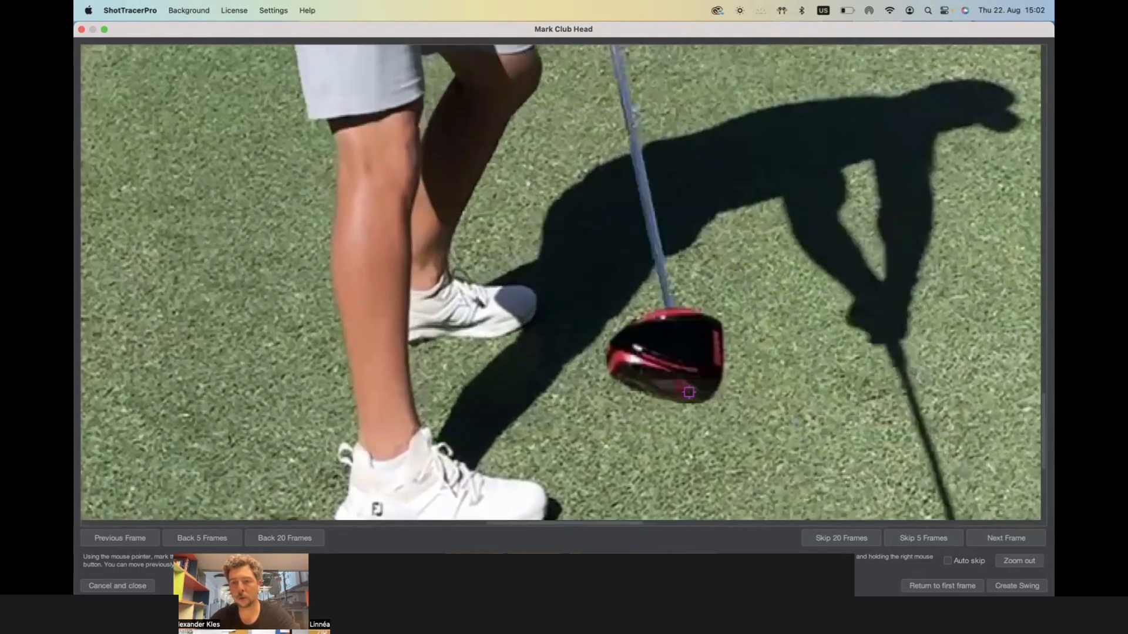
{"action": "left_click", "coordinate": [689, 392]}
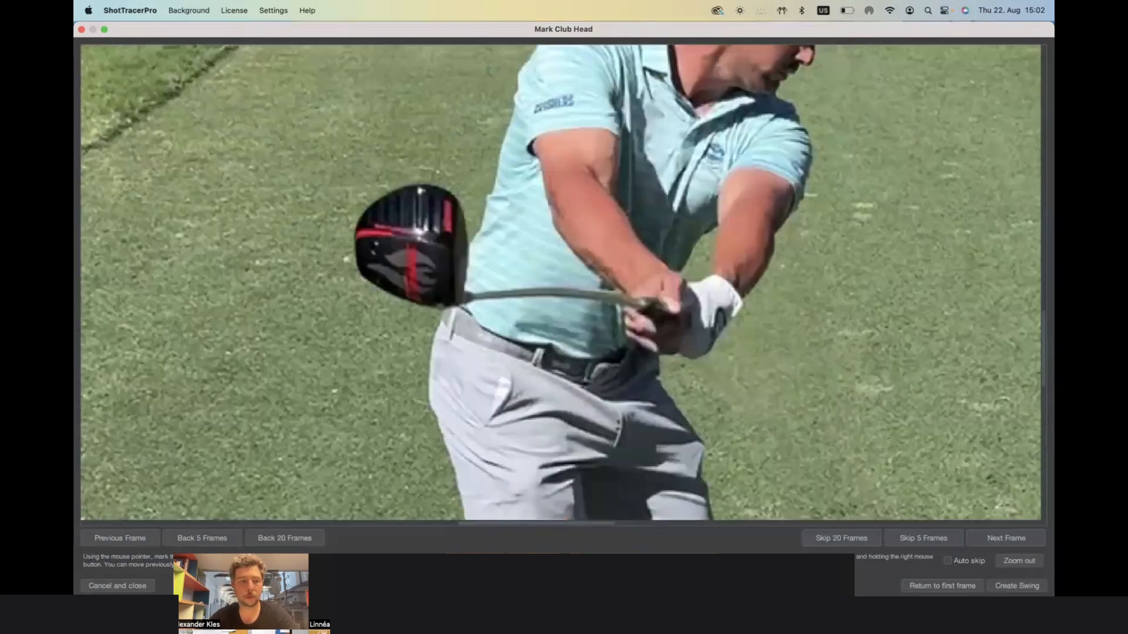
- Mark the driver head frame by frame from waist height up to the tree in the backswing, stepping back to cover skipped frames
{"action": "left_click", "coordinate": [117, 538]}
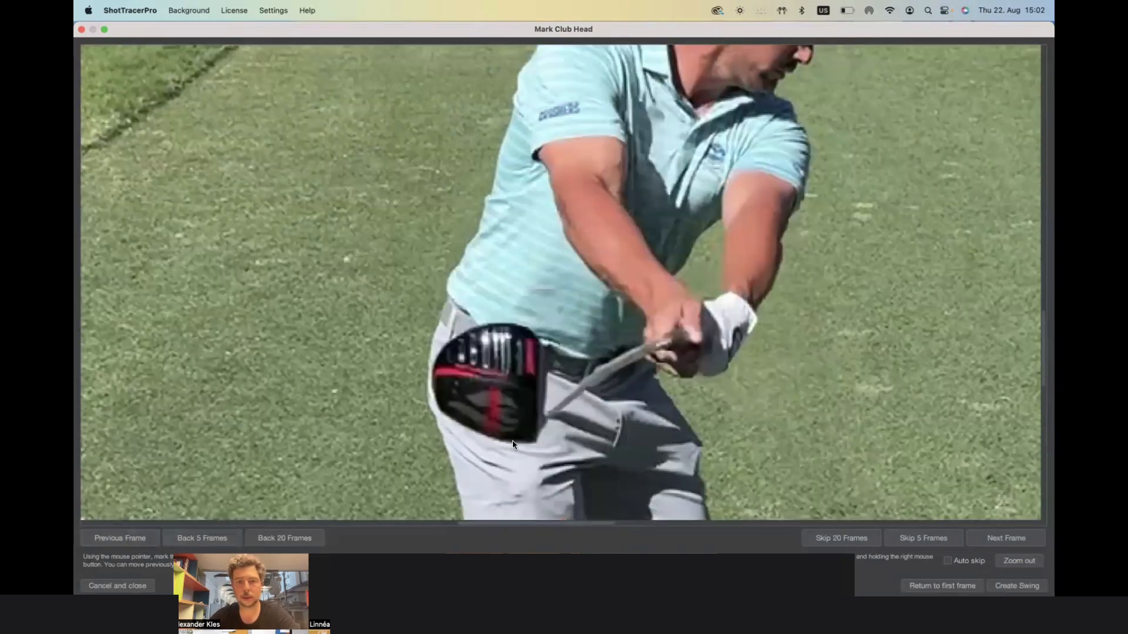
{"action": "left_click", "coordinate": [513, 411]}
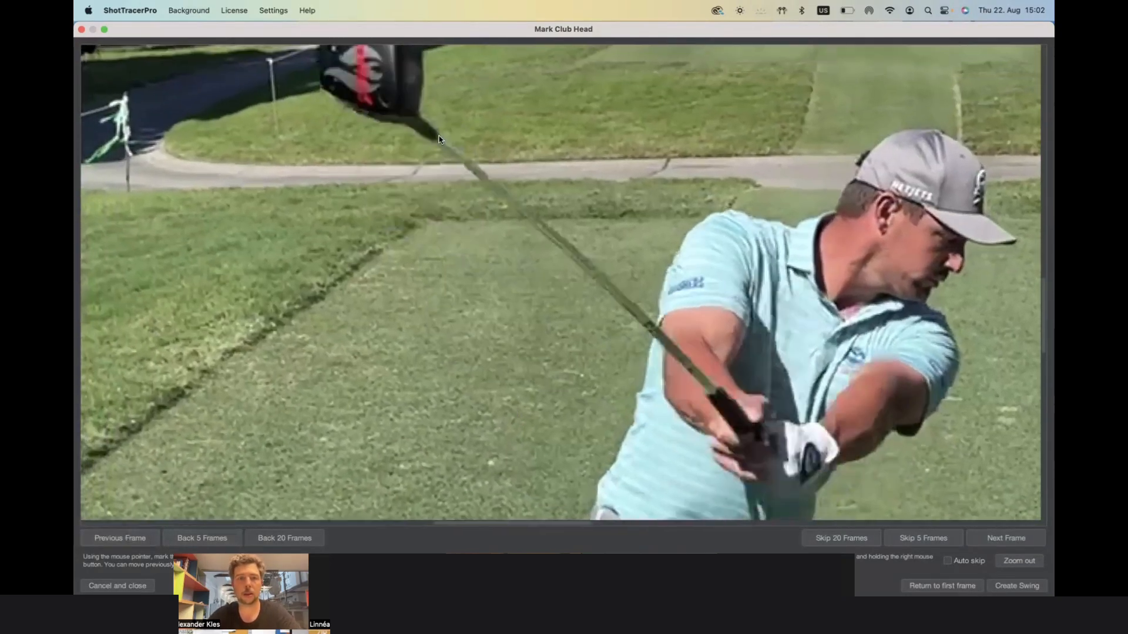
{"action": "left_click", "coordinate": [401, 94]}
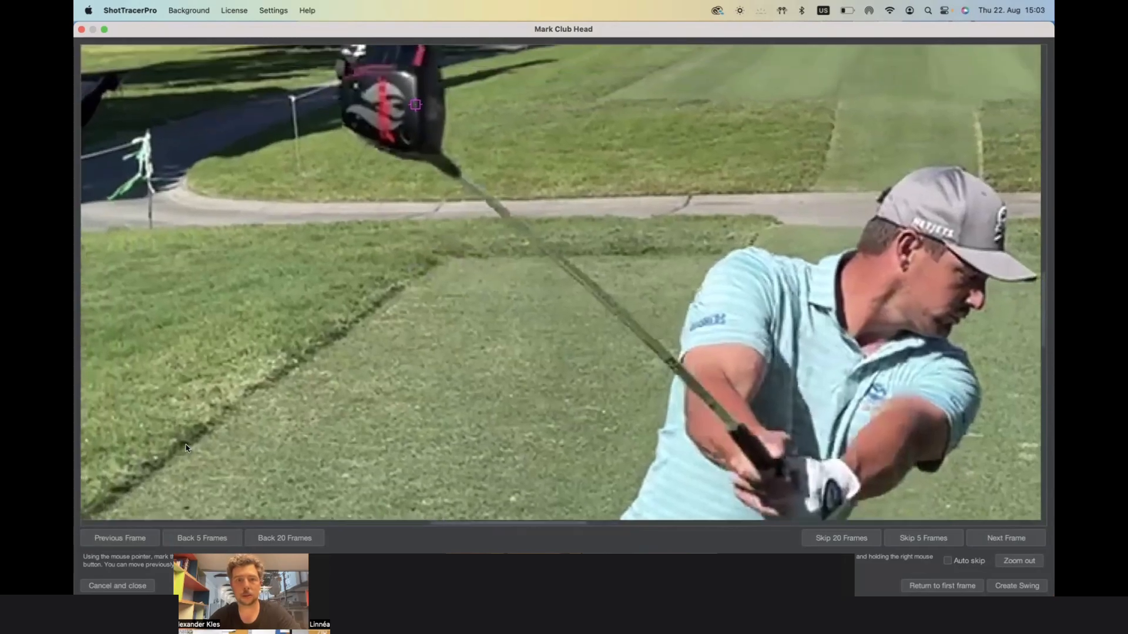
{"action": "left_click", "coordinate": [120, 538]}
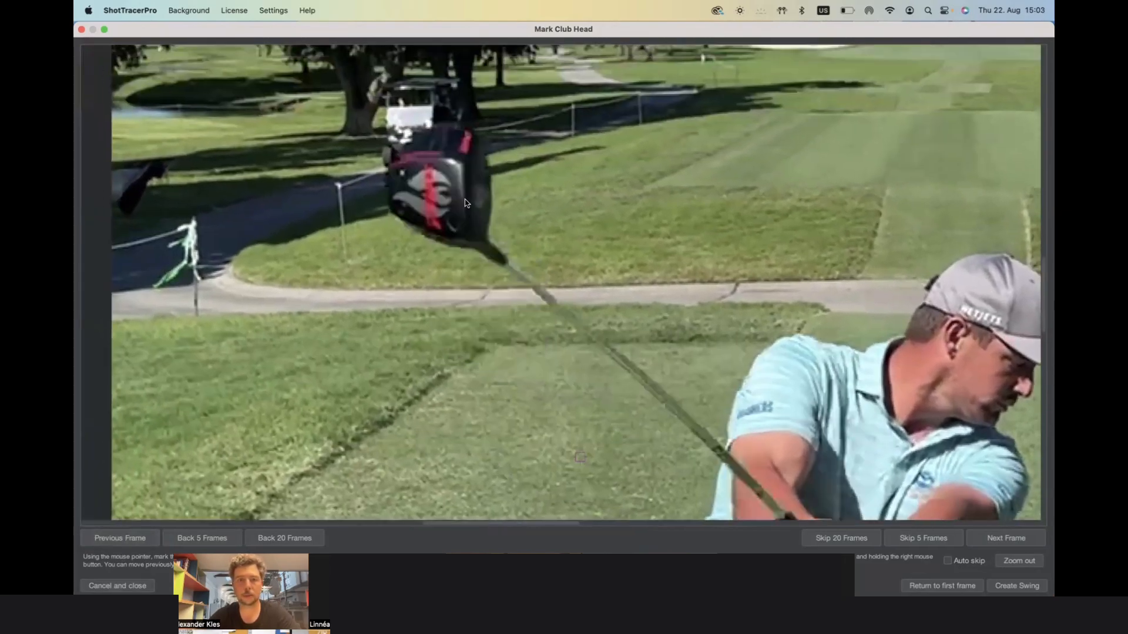
{"action": "left_click", "coordinate": [465, 199]}
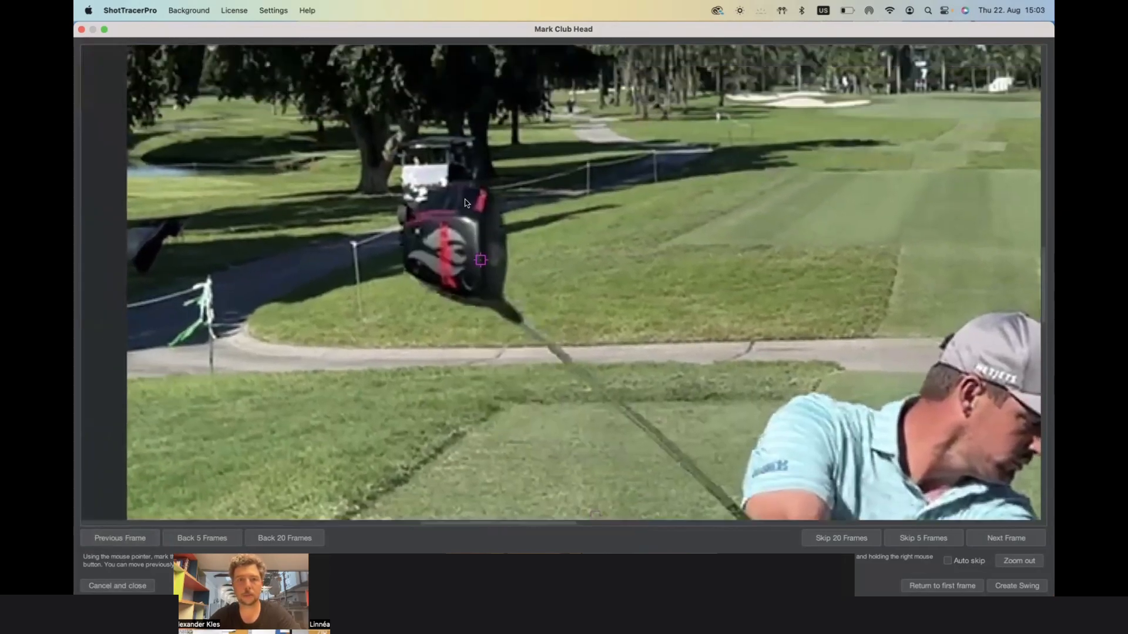
{"action": "left_click", "coordinate": [409, 105]}
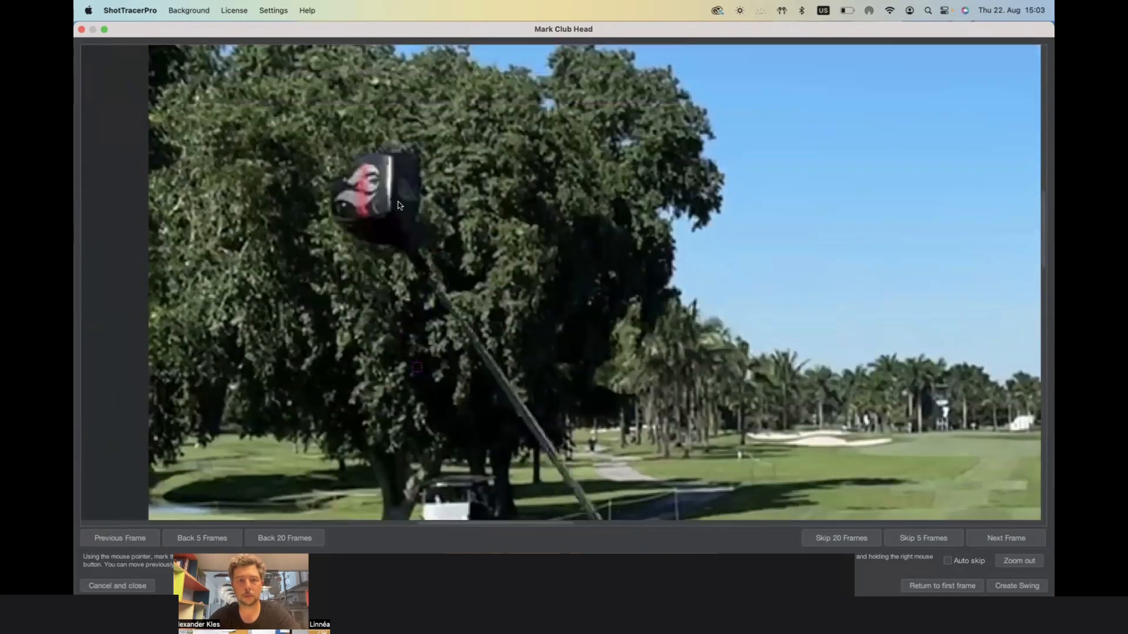
{"action": "left_click", "coordinate": [385, 185]}
- Mark the driver head frame by frame as it arcs across the sky above the tree
{"action": "left_click", "coordinate": [397, 63]}
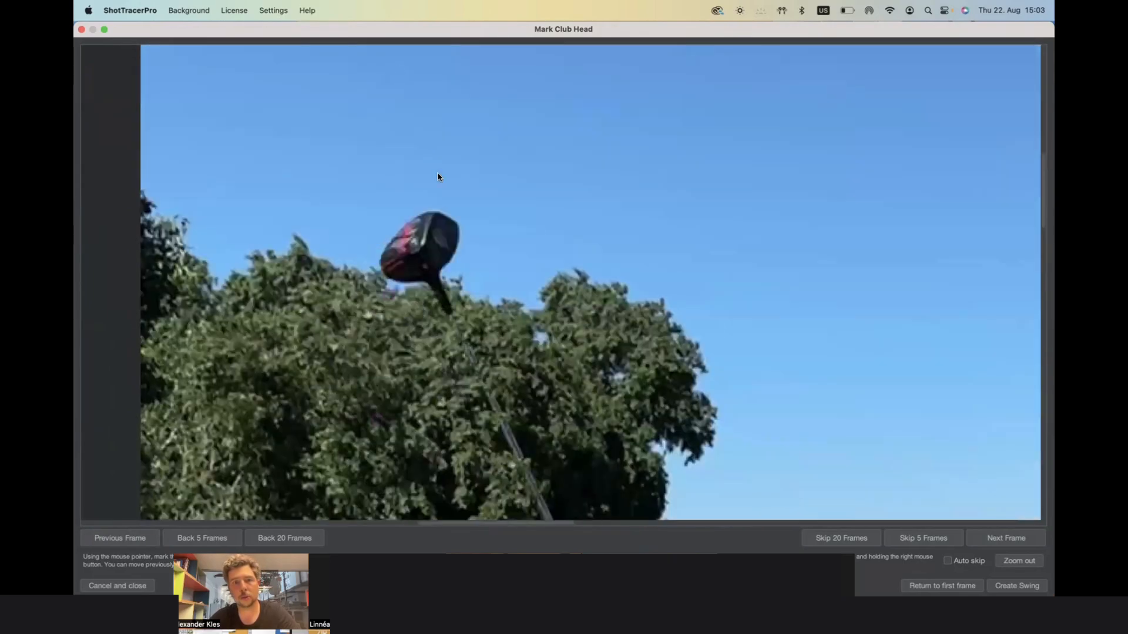
{"action": "left_click", "coordinate": [427, 230]}
{"action": "left_click", "coordinate": [455, 209]}
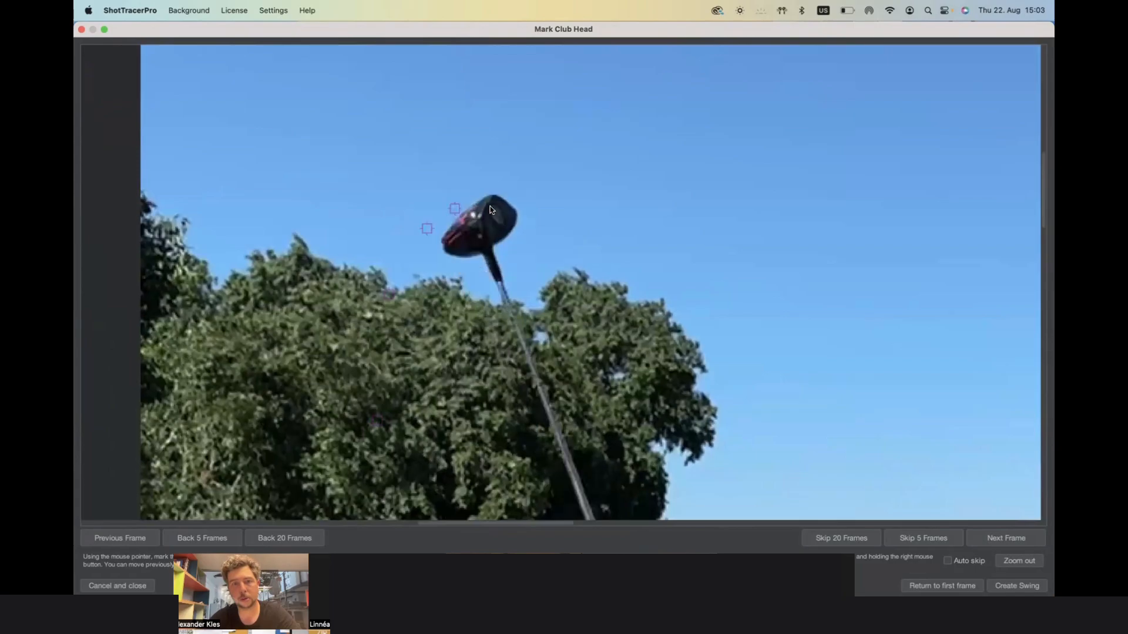
{"action": "left_click", "coordinate": [490, 203]}
{"action": "left_click", "coordinate": [525, 205]}
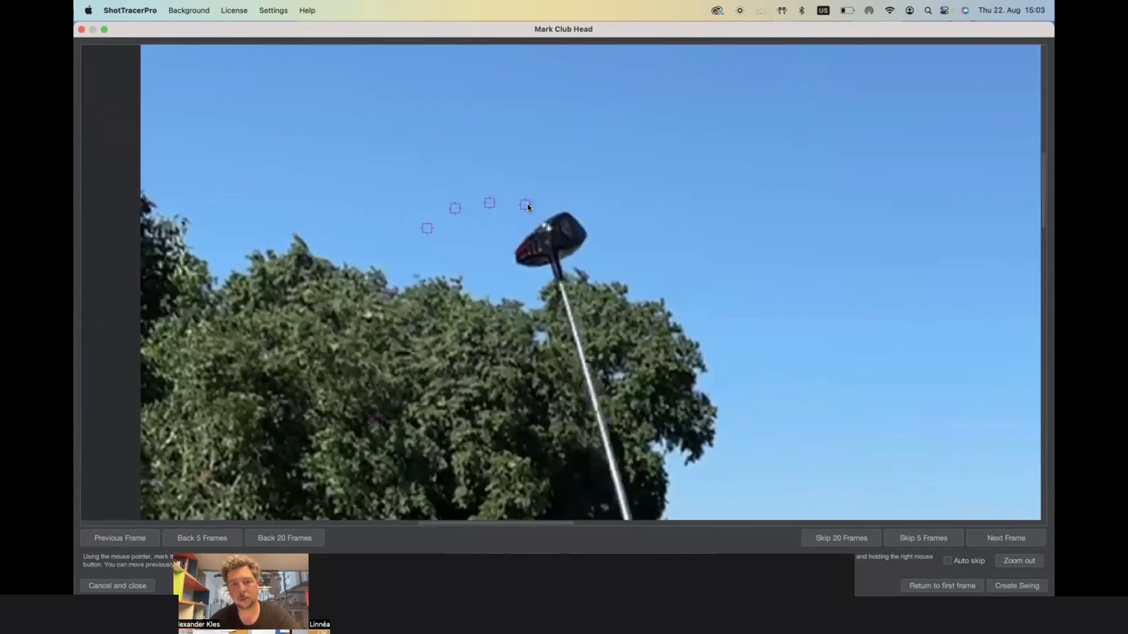
{"action": "left_click", "coordinate": [559, 211]}
{"action": "left_click", "coordinate": [639, 254]}
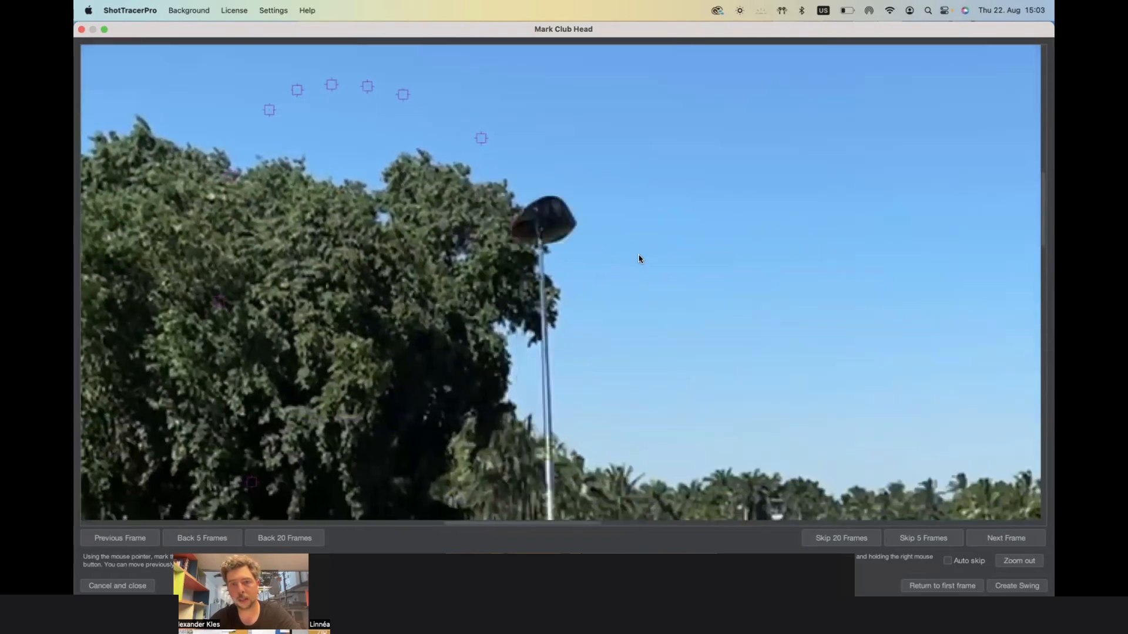
- Mark the driver head frame by frame from the sky down over the fairway to the end of the backswing
{"action": "left_click", "coordinate": [555, 197]}
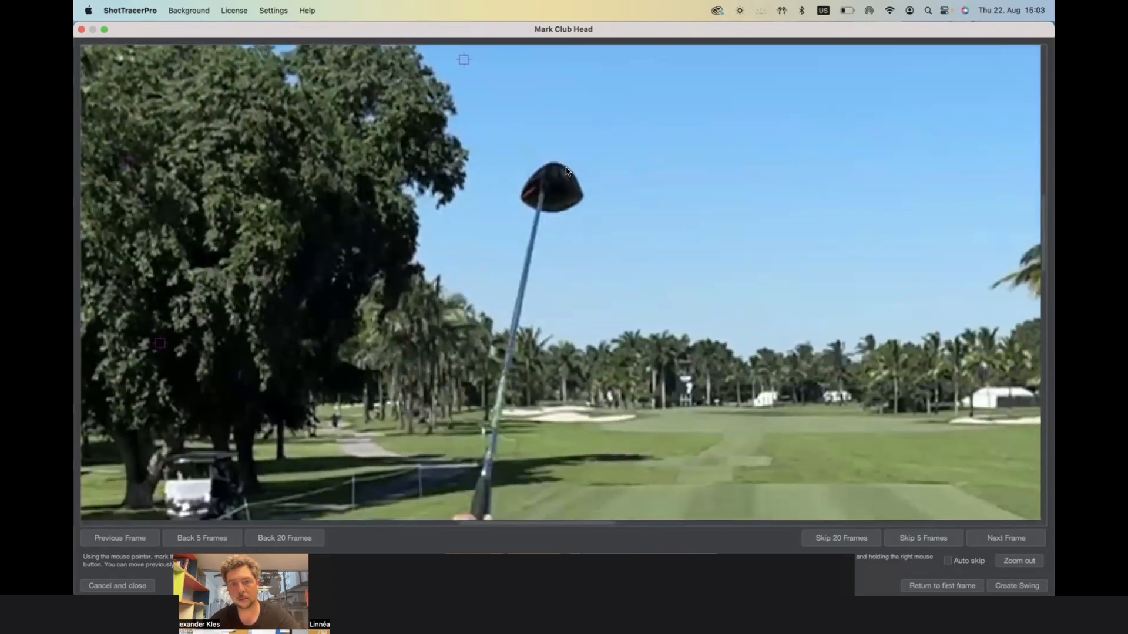
{"action": "left_click", "coordinate": [566, 171]}
{"action": "left_click", "coordinate": [559, 170]}
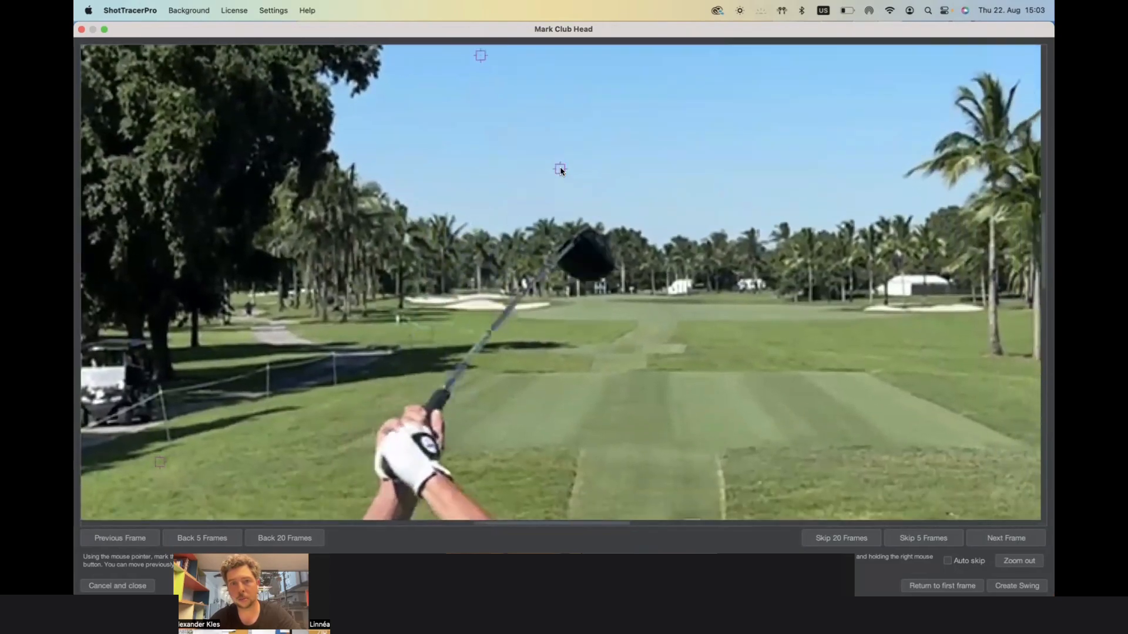
{"action": "left_click", "coordinate": [644, 335]}
{"action": "left_click", "coordinate": [639, 323]}
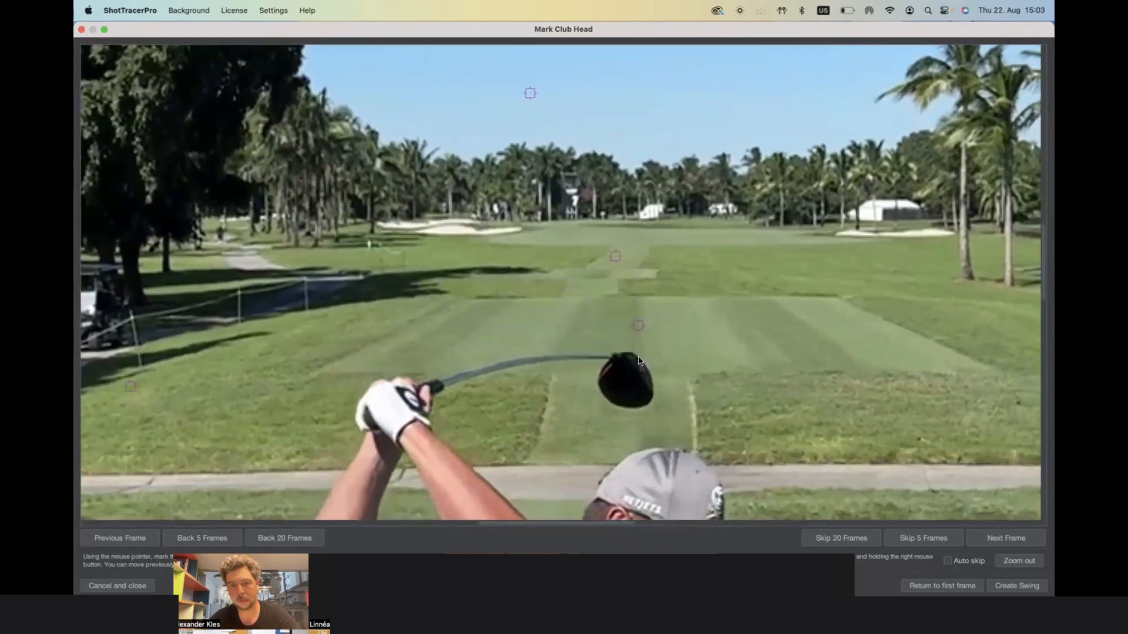
{"action": "left_click", "coordinate": [643, 369]}
{"action": "left_click", "coordinate": [620, 382]}
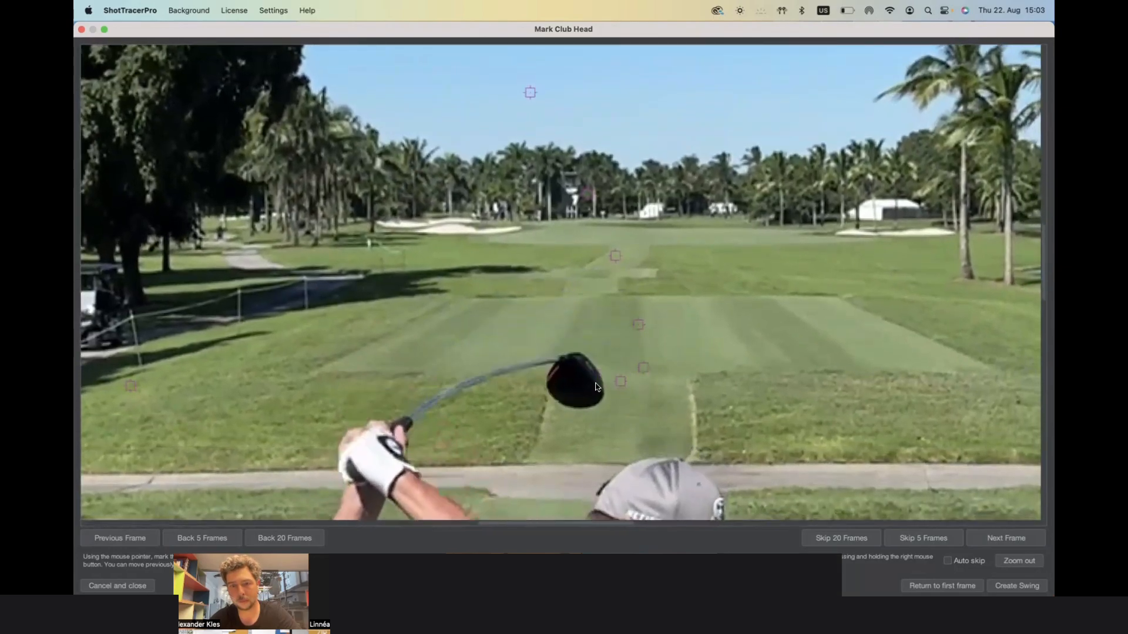
- Mark the driver head frame by frame through the start of the downswing, from above the cap back past the tree
{"action": "left_click", "coordinate": [563, 356]}
{"action": "left_click", "coordinate": [507, 324]}
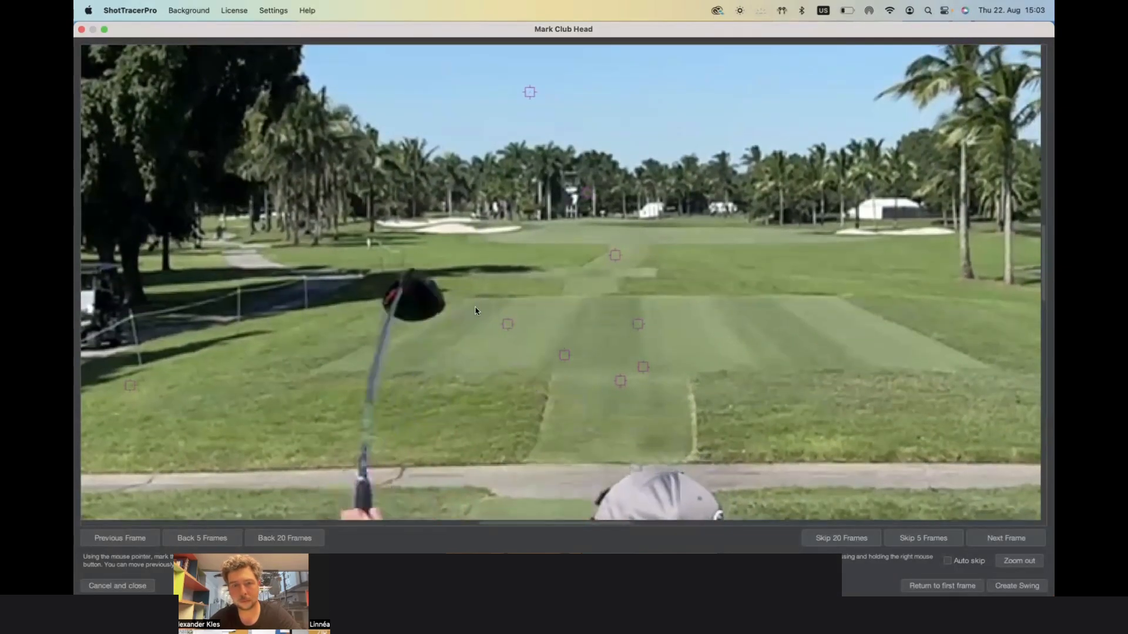
{"action": "left_click", "coordinate": [312, 227]}
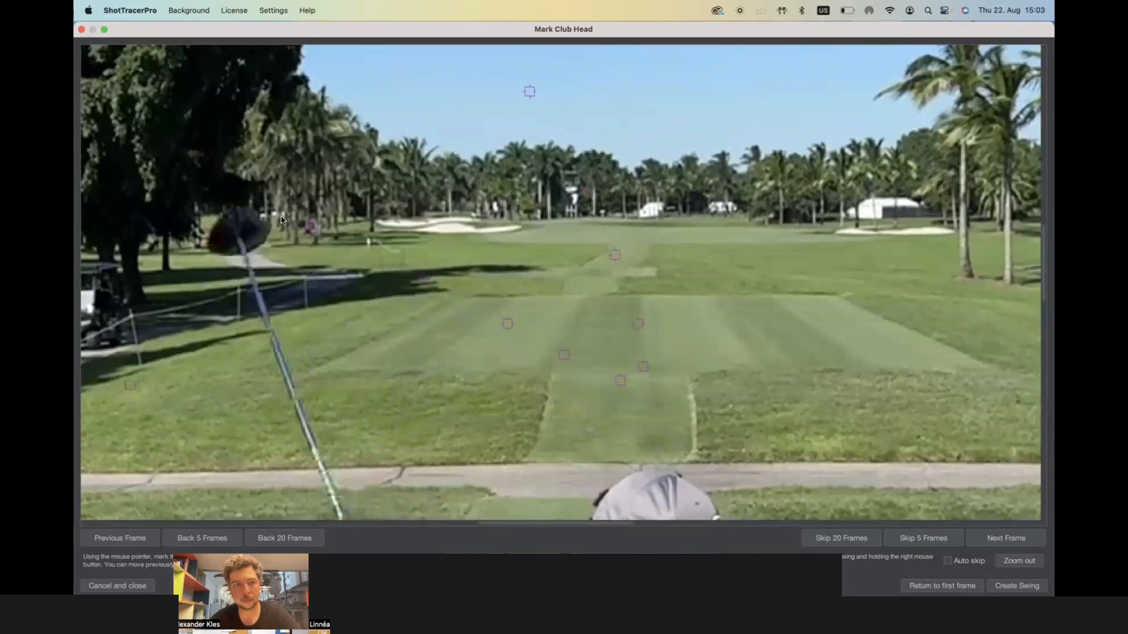
{"action": "left_click", "coordinate": [246, 213]}
{"action": "left_click", "coordinate": [177, 203]}
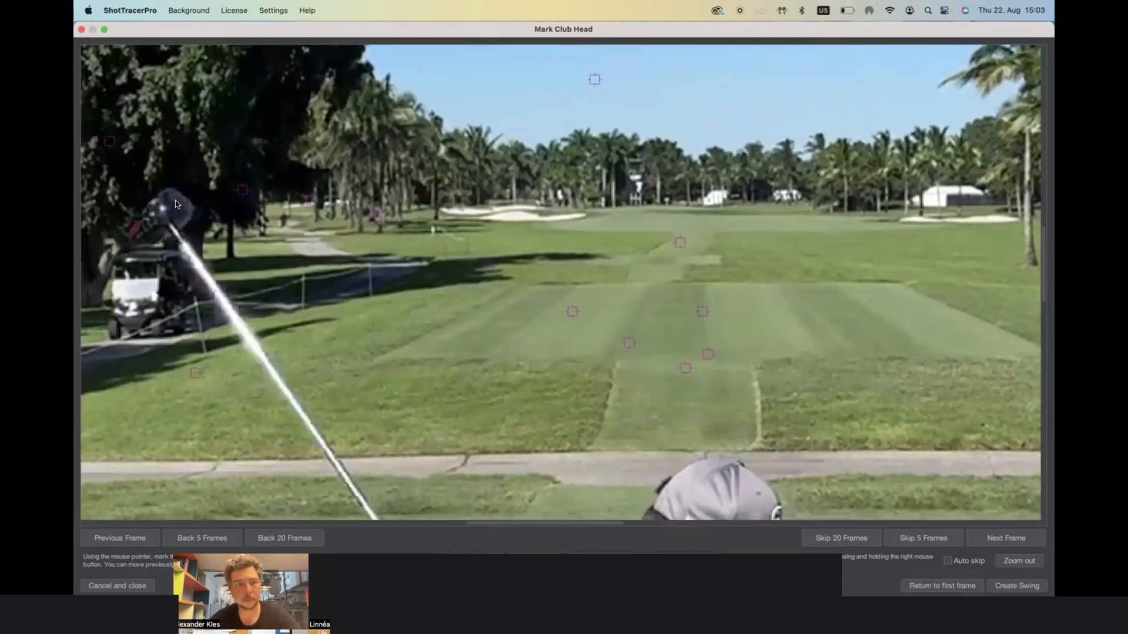
{"action": "left_click", "coordinate": [171, 194]}
{"action": "left_click", "coordinate": [131, 114]}
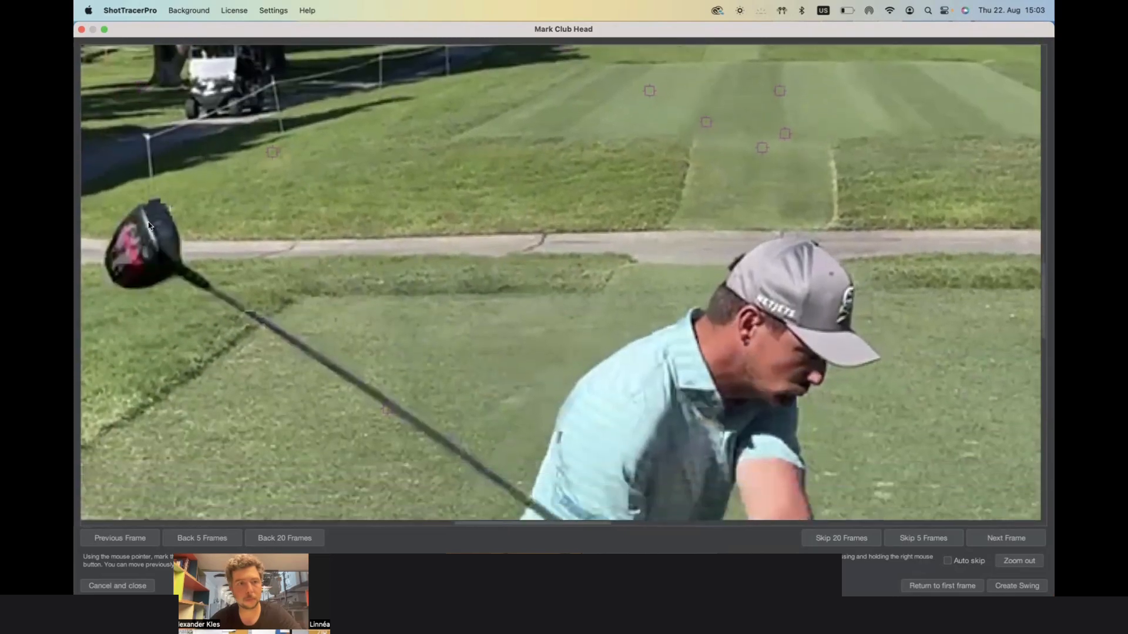
- Mark the driver head through the rest of the downswing to impact at the ball and create the swing tracer
{"action": "left_click", "coordinate": [148, 225]}
{"action": "left_click", "coordinate": [211, 243]}
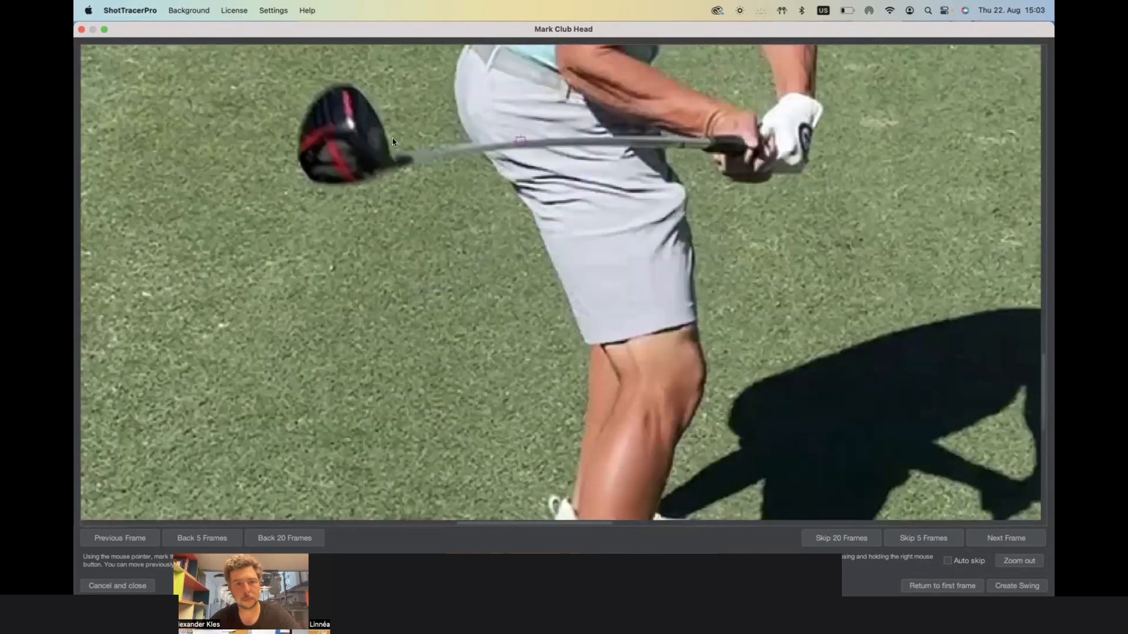
{"action": "left_click", "coordinate": [358, 151]}
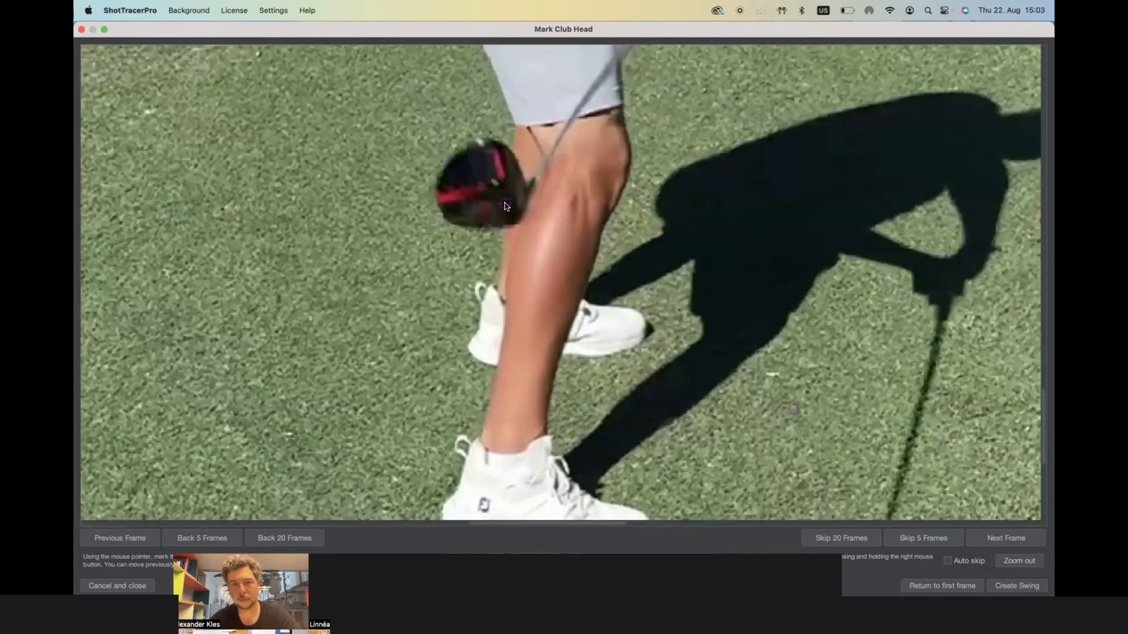
{"action": "left_click", "coordinate": [505, 205]}
{"action": "left_click", "coordinate": [659, 288]}
{"action": "left_click", "coordinate": [790, 295]}
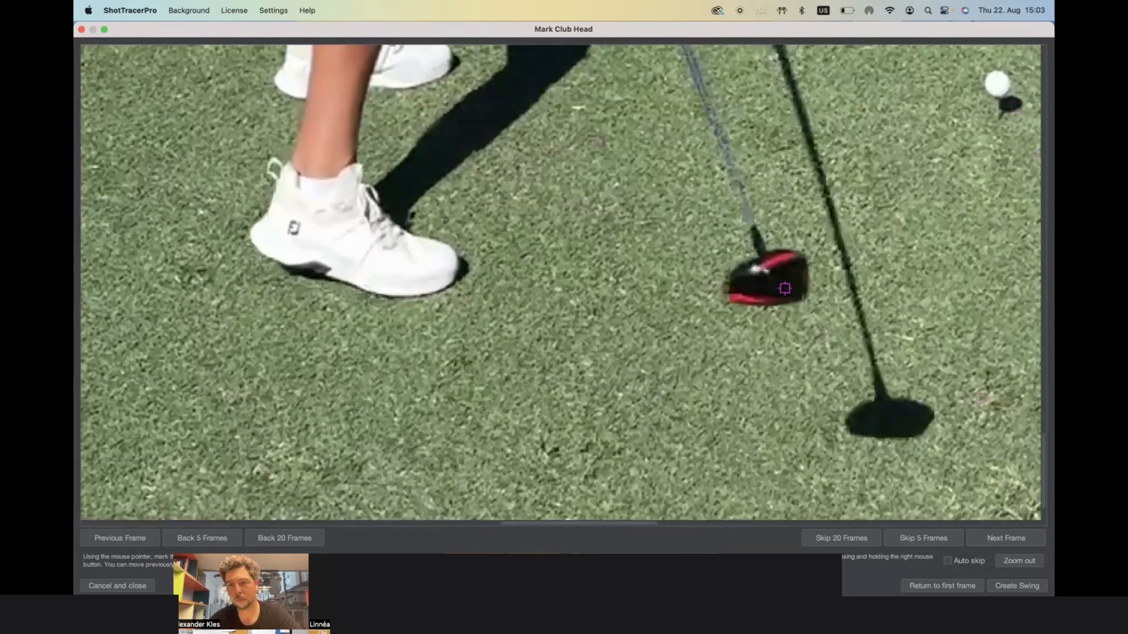
{"action": "left_click", "coordinate": [931, 305]}
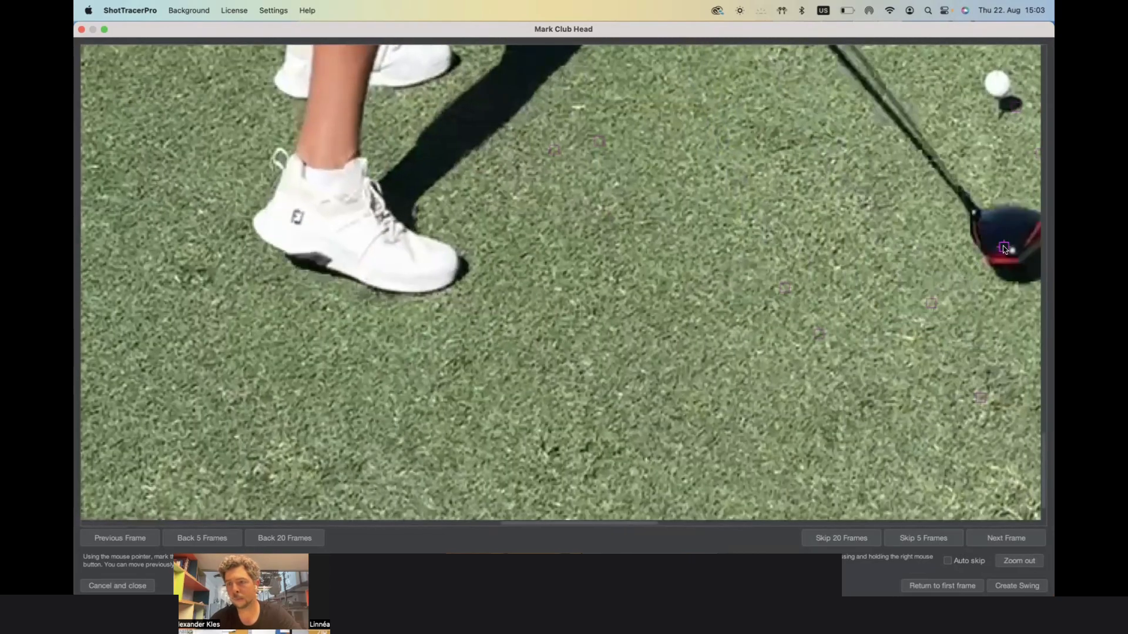
{"action": "left_click", "coordinate": [1004, 248]}
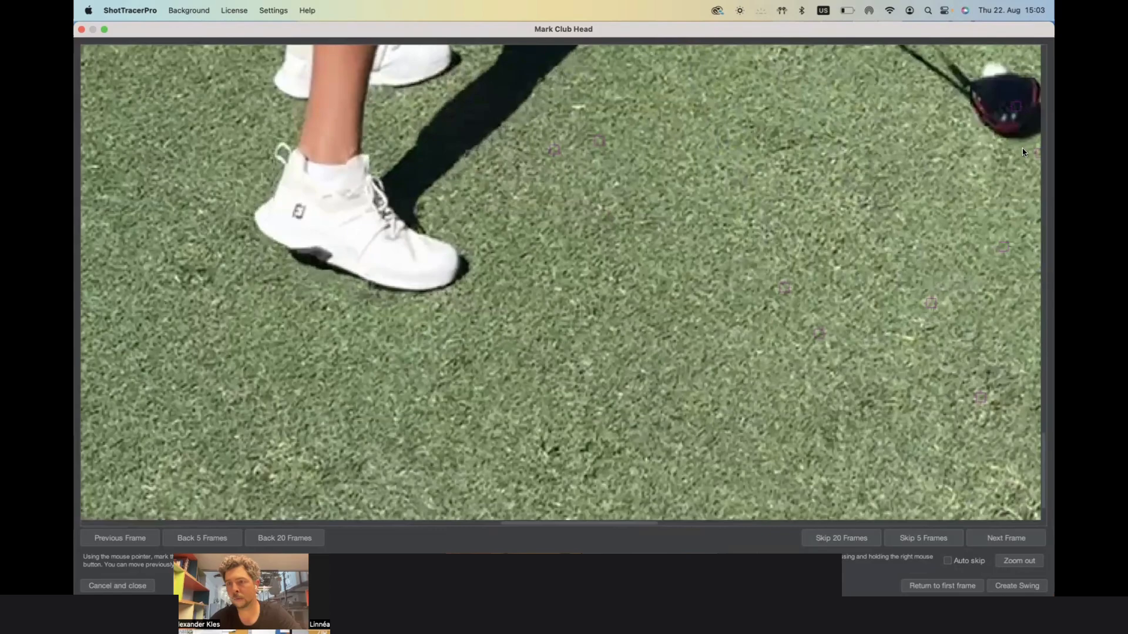
{"action": "left_click", "coordinate": [1007, 585]}
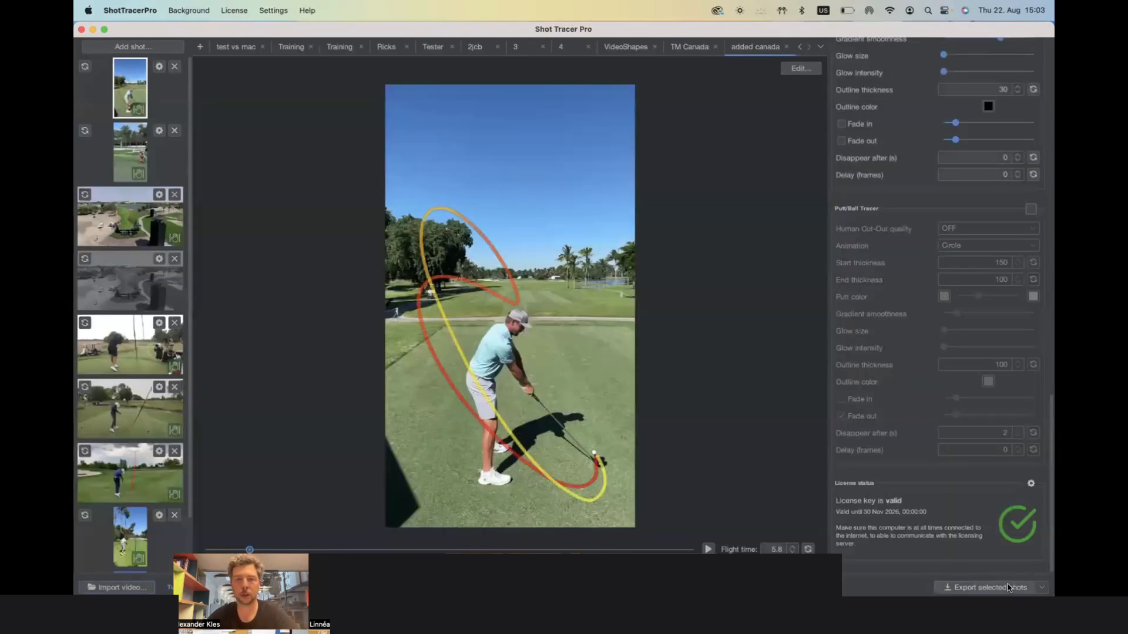
- Set the swing tracer's start thickness to 200
{"action": "scroll", "coordinate": [1019, 276], "scroll_direction": "up", "scroll_amount": 5}
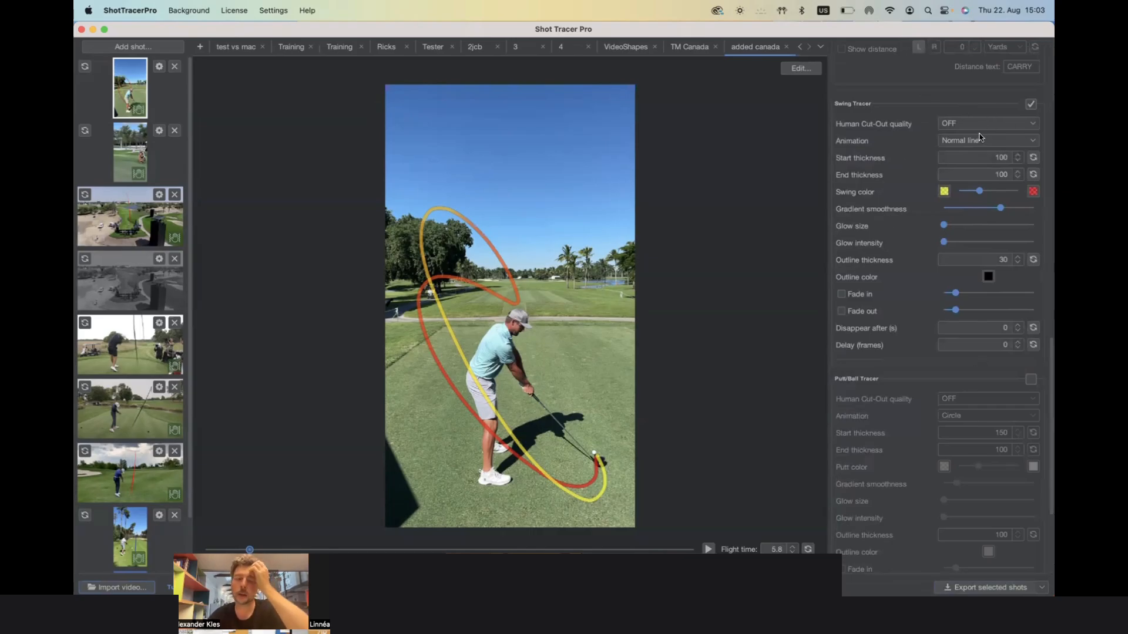
{"action": "double_click", "coordinate": [996, 156]}
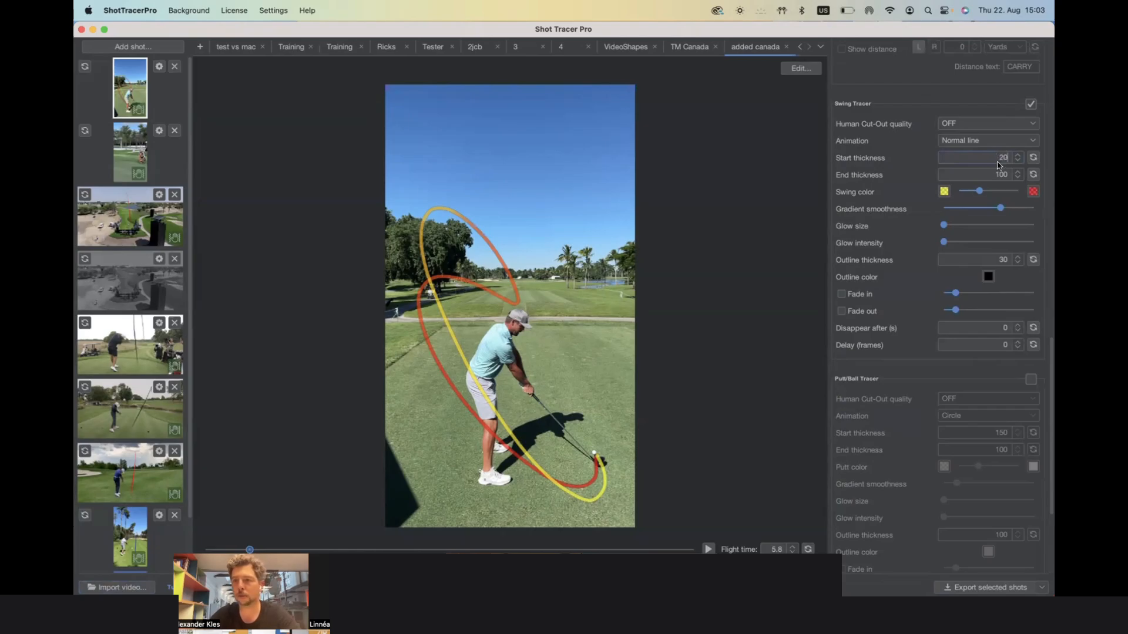
{"action": "key", "text": "BackSpace"}
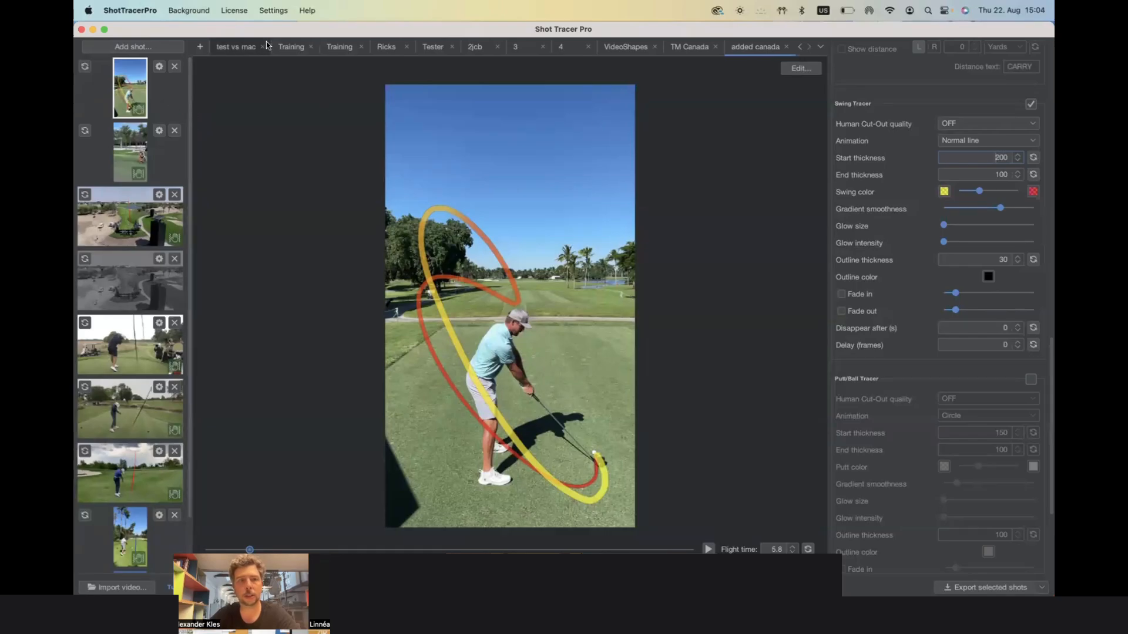
- Start editing the tee shot's putt/ball tracer and set the first frame where the driver meets the ball
{"action": "left_click", "coordinate": [160, 67]}
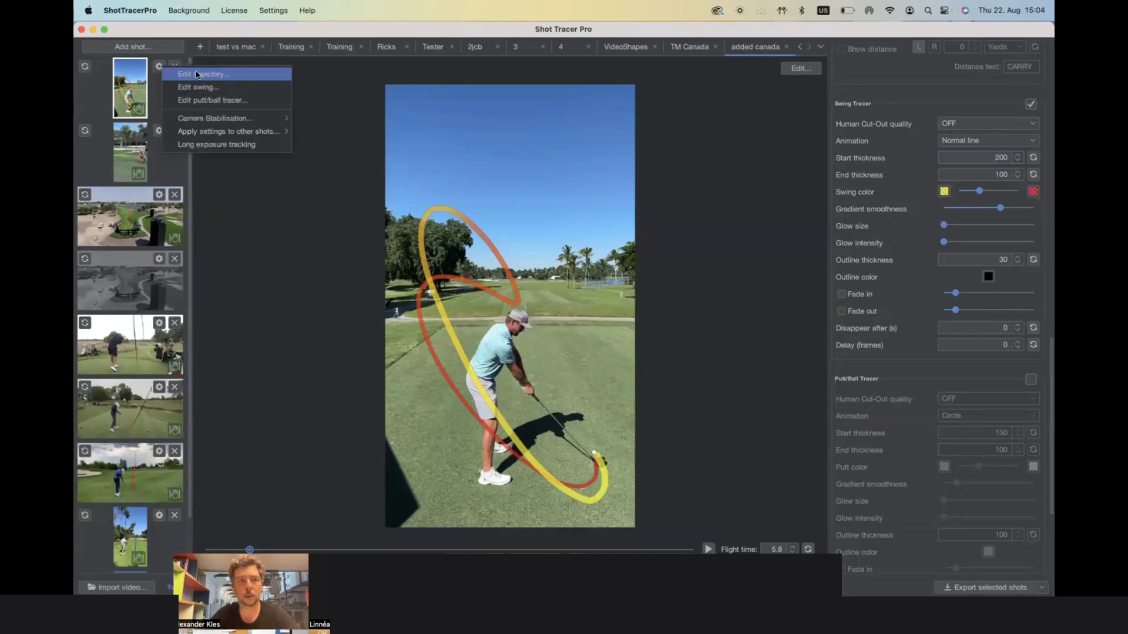
{"action": "left_click", "coordinate": [215, 101]}
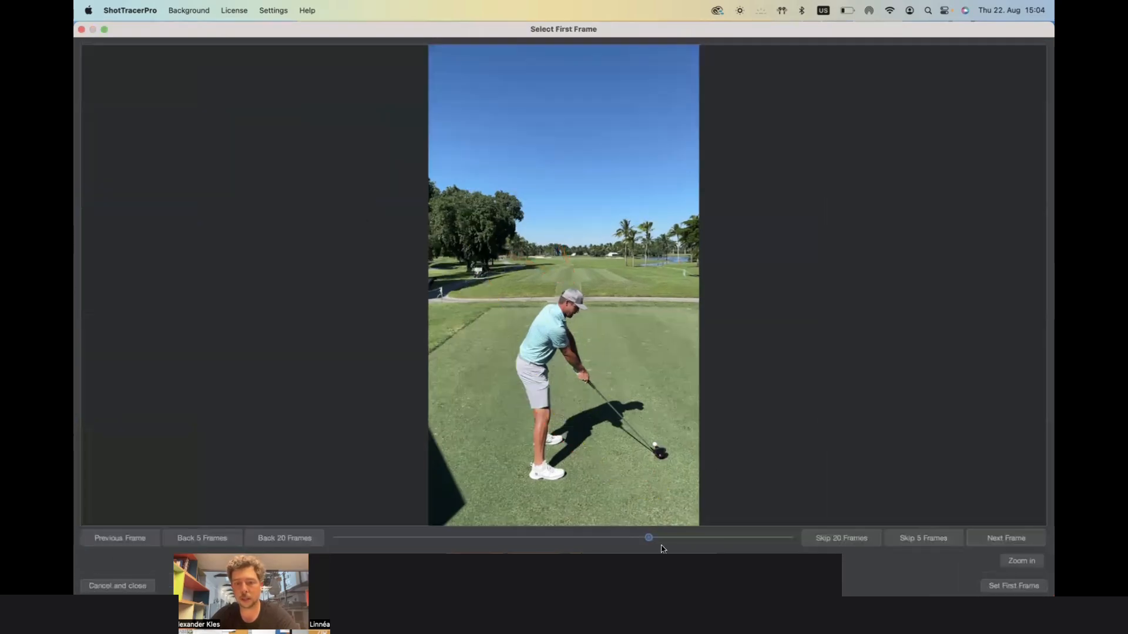
{"action": "left_click_drag", "start_coordinate": [648, 537], "coordinate": [682, 547]}
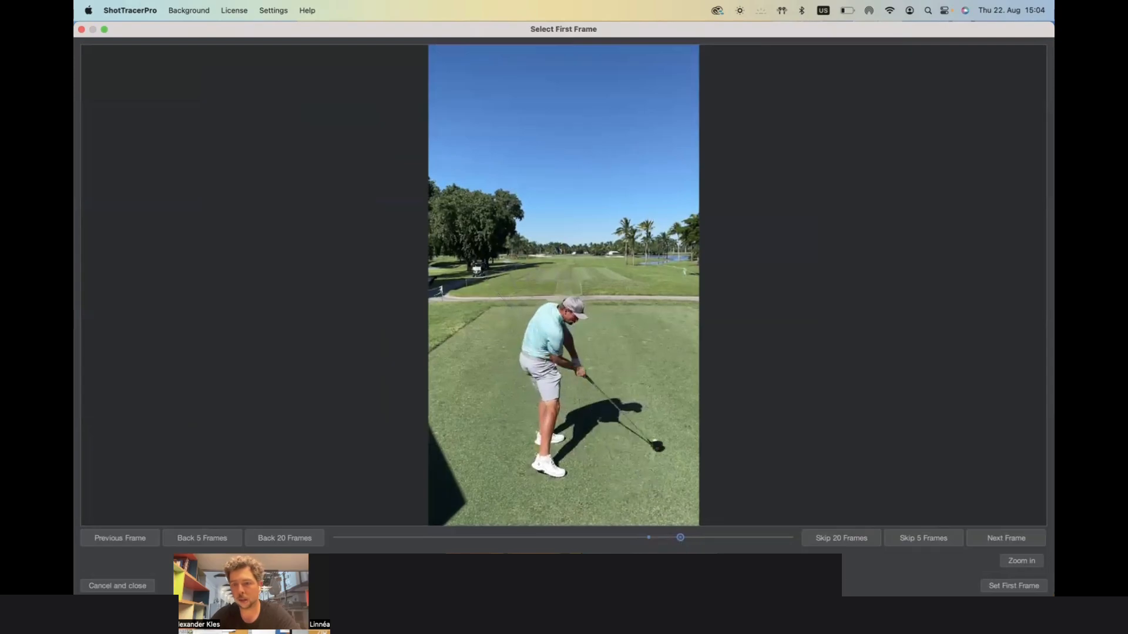
{"action": "left_click", "coordinate": [1007, 586]}
- Mark the ball frame by frame from the tee up over the fairway, to the grass below the palm trees
{"action": "left_click", "coordinate": [655, 442]}
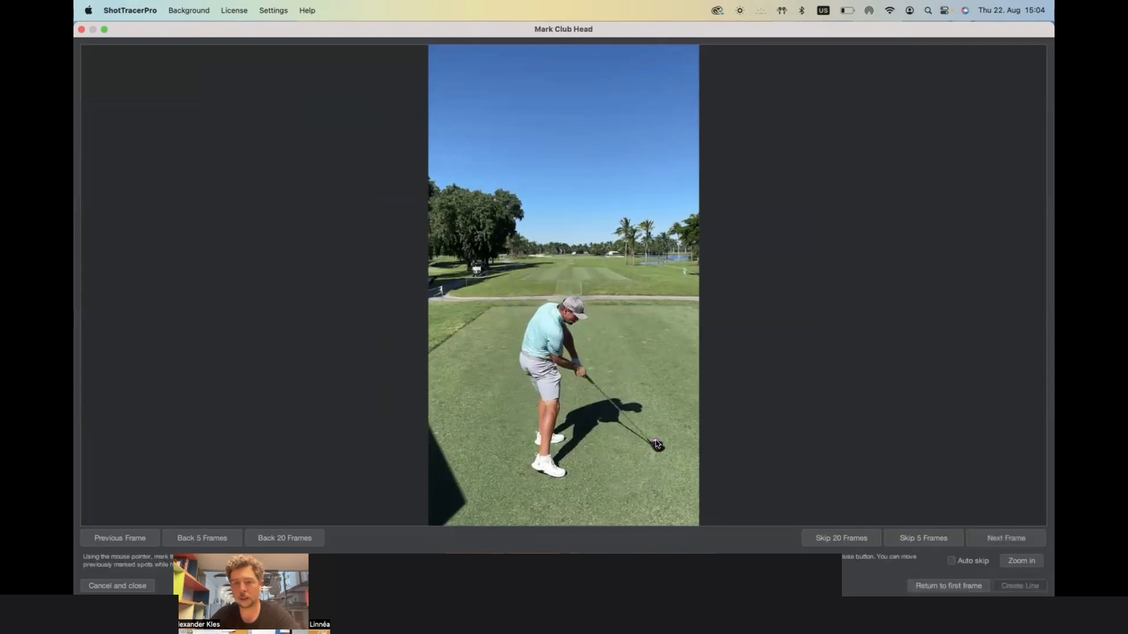
{"action": "left_click", "coordinate": [646, 403]}
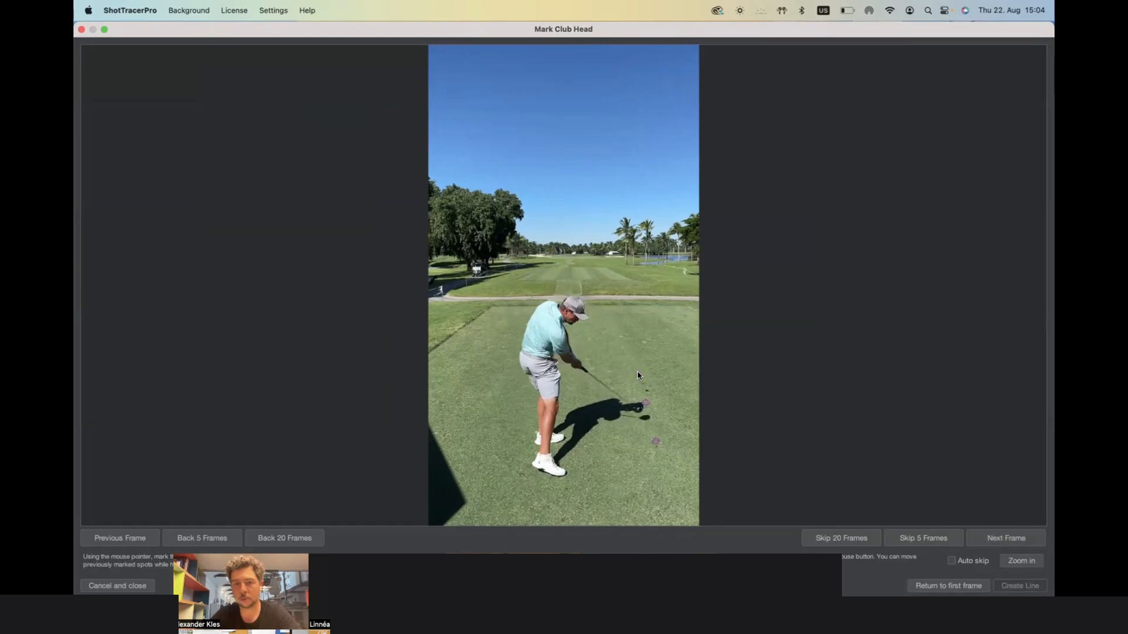
{"action": "left_click", "coordinate": [638, 374]}
{"action": "left_click", "coordinate": [621, 300]}
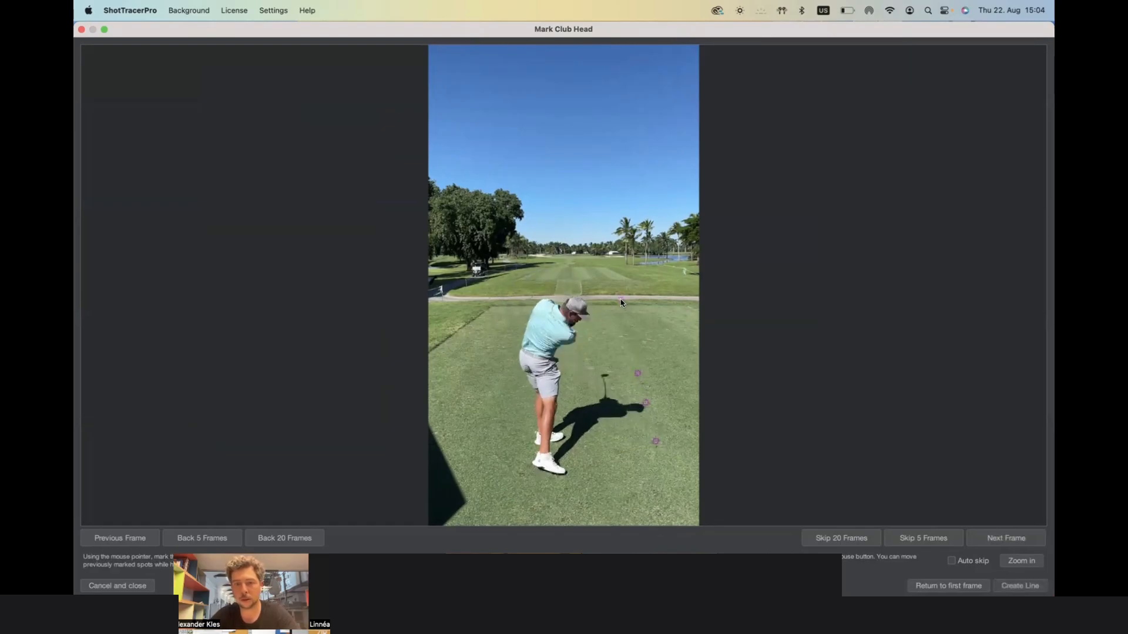
{"action": "right_click", "coordinate": [621, 301]}
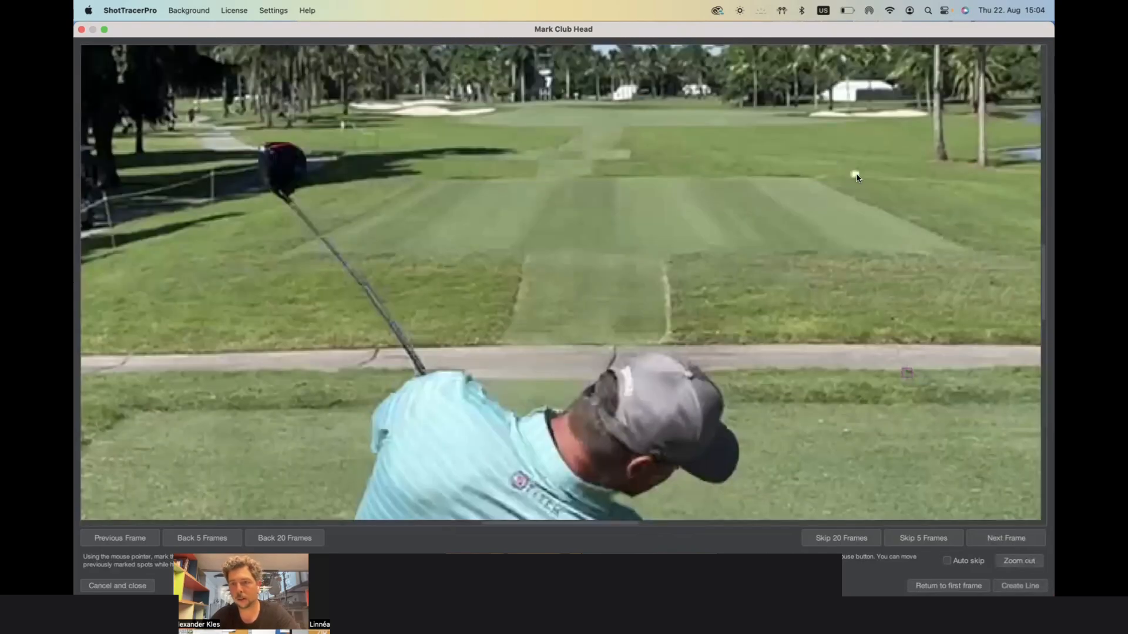
{"action": "scroll", "coordinate": [855, 179], "scroll_direction": "up", "scroll_amount": 10}
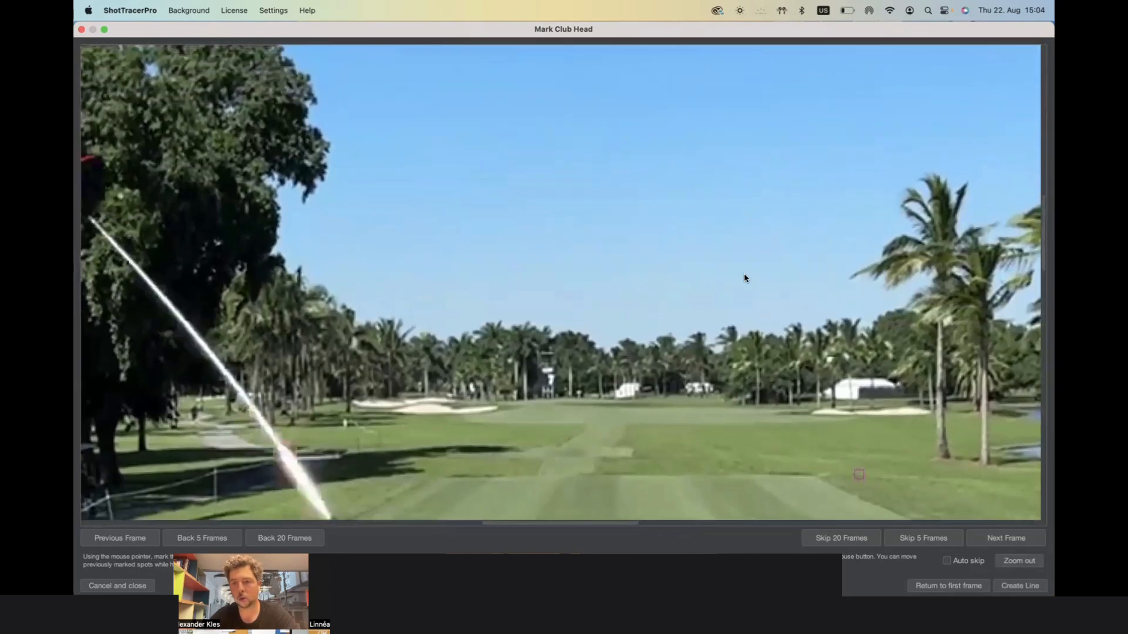
- Mark the ball in the following frames as it rises above the palm trees into the lower sky
{"action": "key", "text": "Left"}
{"action": "key", "text": "Left"}
{"action": "key", "text": "Left"}
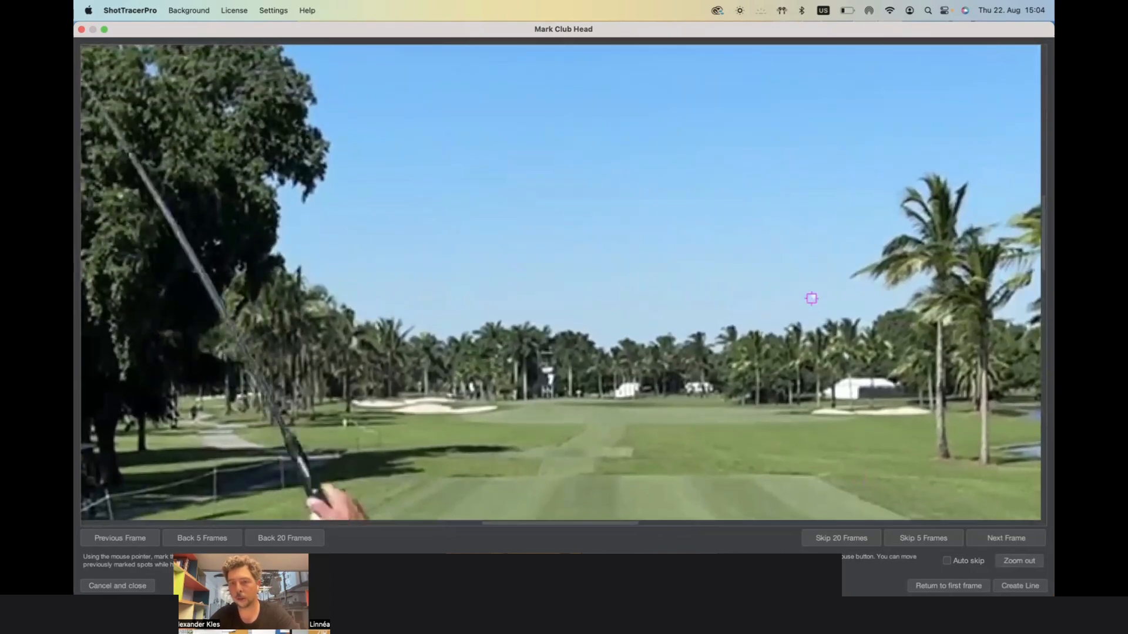
{"action": "left_click", "coordinate": [815, 306]}
{"action": "key", "text": "Left"}
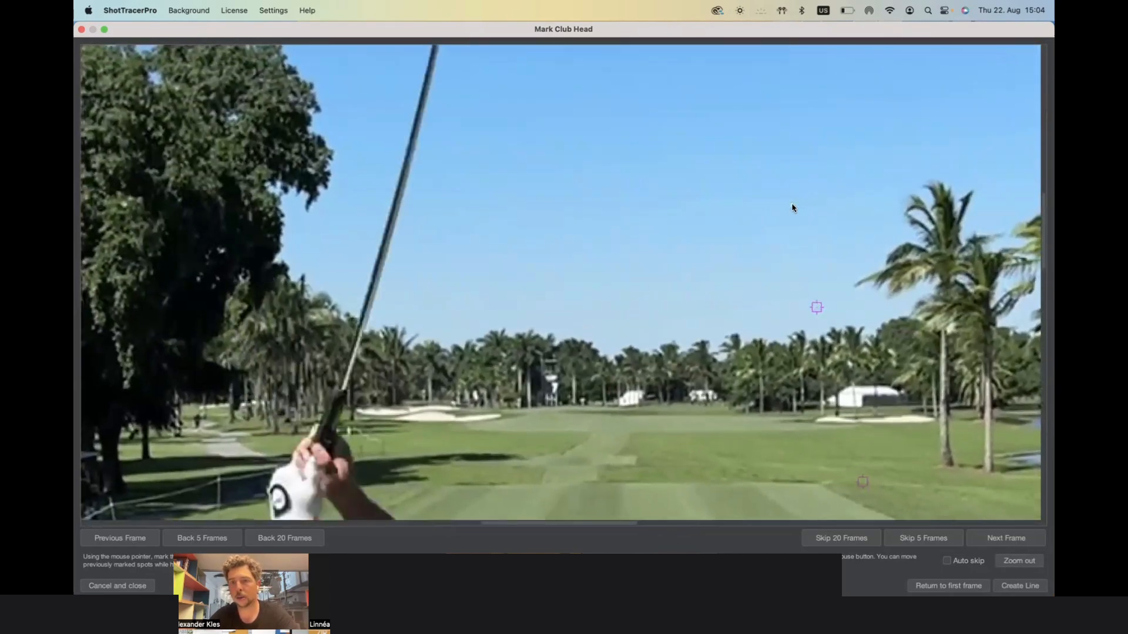
{"action": "left_click", "coordinate": [792, 208]}
{"action": "key", "text": "Left"}
{"action": "key", "text": "Left"}
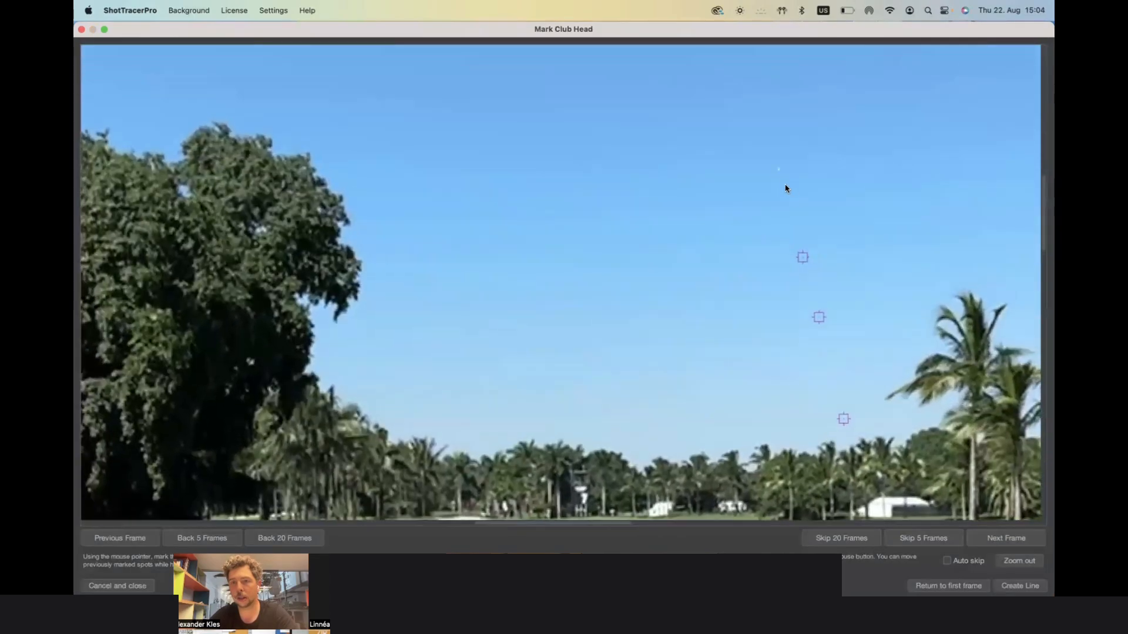
- Mark the ball's last visible positions higher in the sky and create the ball tracer line
{"action": "key", "text": "Left"}
{"action": "left_click", "coordinate": [775, 172]}
{"action": "key", "text": "Left"}
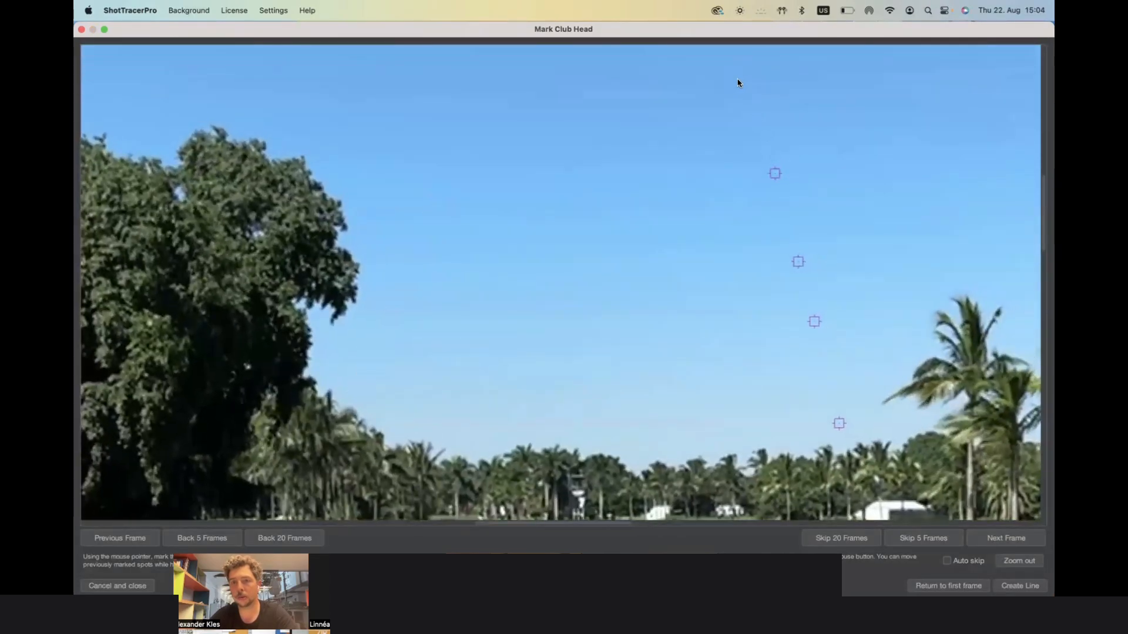
{"action": "left_click", "coordinate": [738, 80]}
{"action": "scroll", "coordinate": [738, 80], "scroll_direction": "up", "scroll_amount": 5}
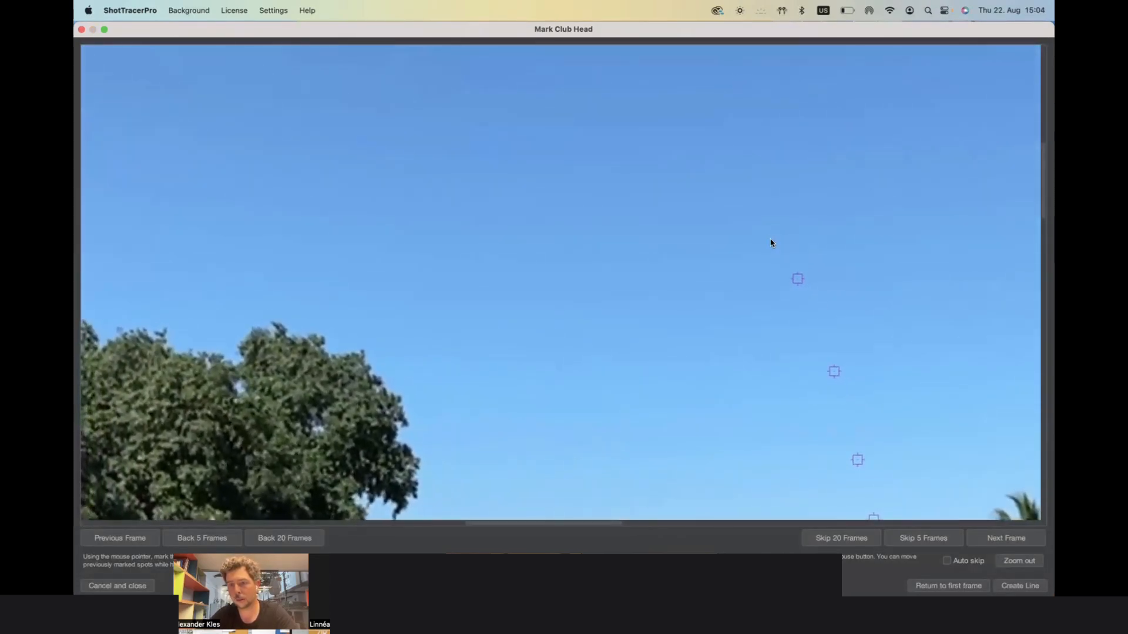
{"action": "left_click", "coordinate": [1033, 588]}
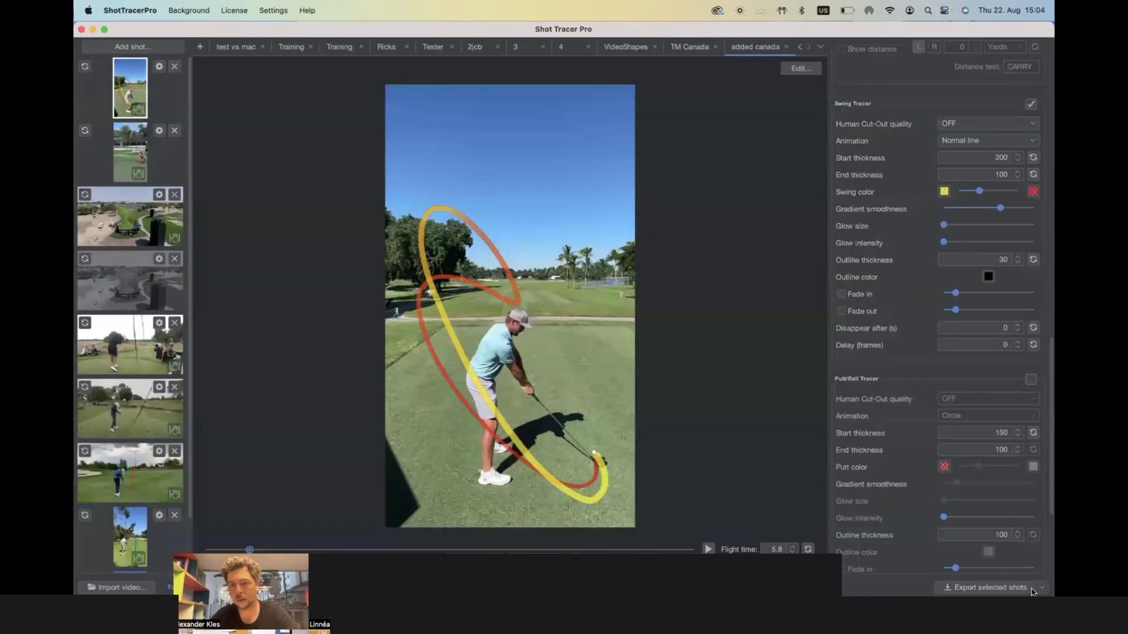
- Set the putt/ball tracer's animation to Fade out line and its end thickness to 10, and play the shot
{"action": "scroll", "coordinate": [975, 368], "scroll_direction": "down", "scroll_amount": 3}
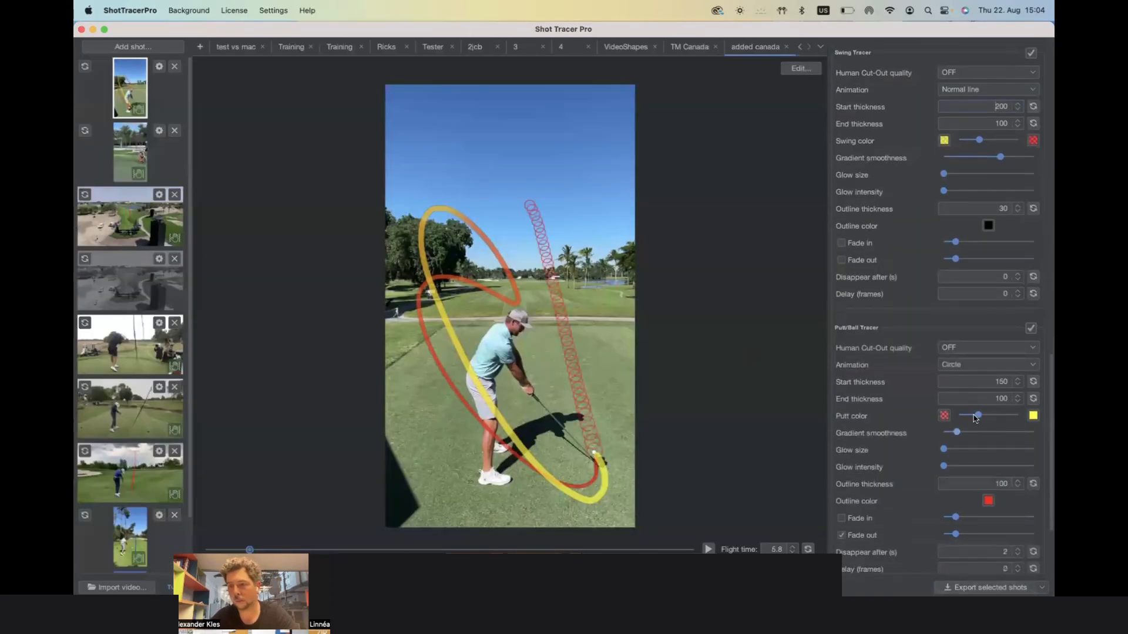
{"action": "left_click", "coordinate": [963, 367]}
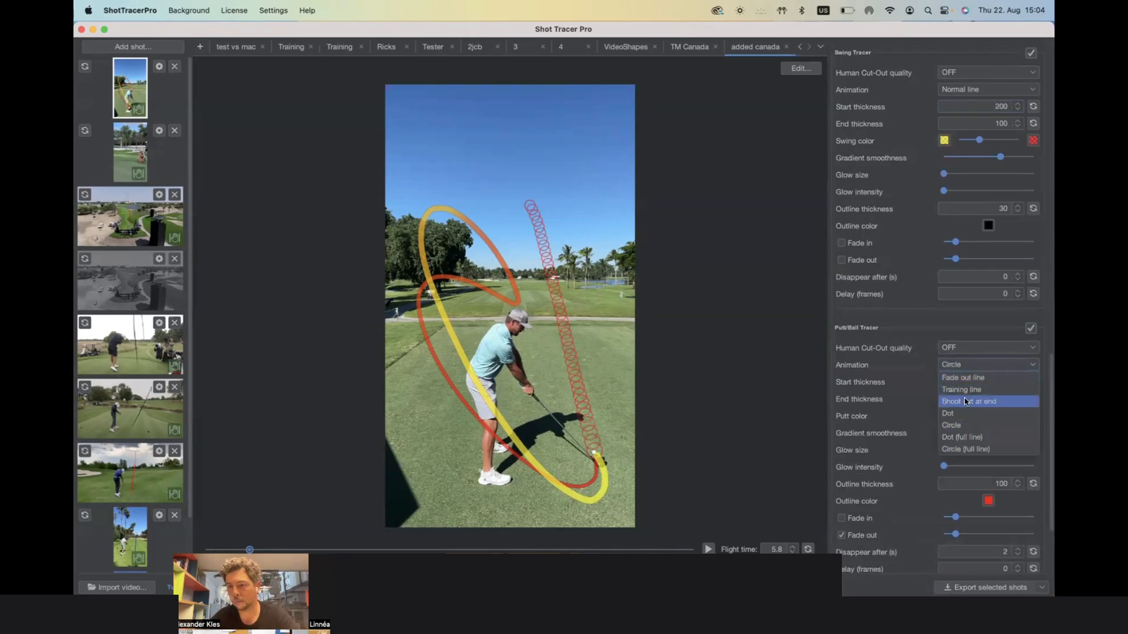
{"action": "left_click", "coordinate": [962, 378]}
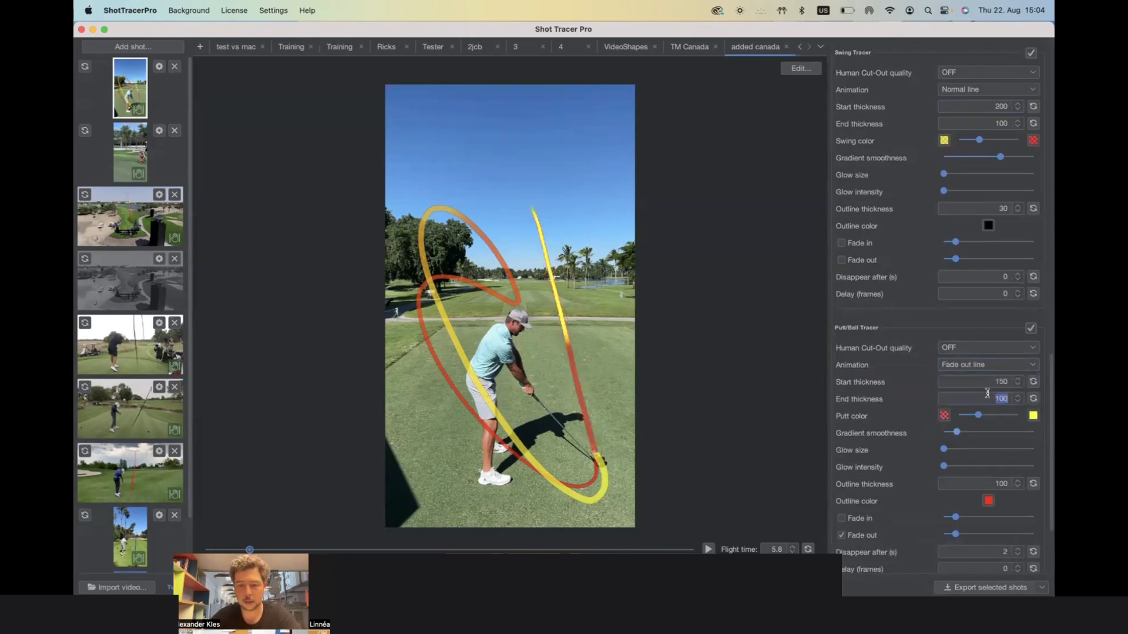
{"action": "key", "text": "Return"}
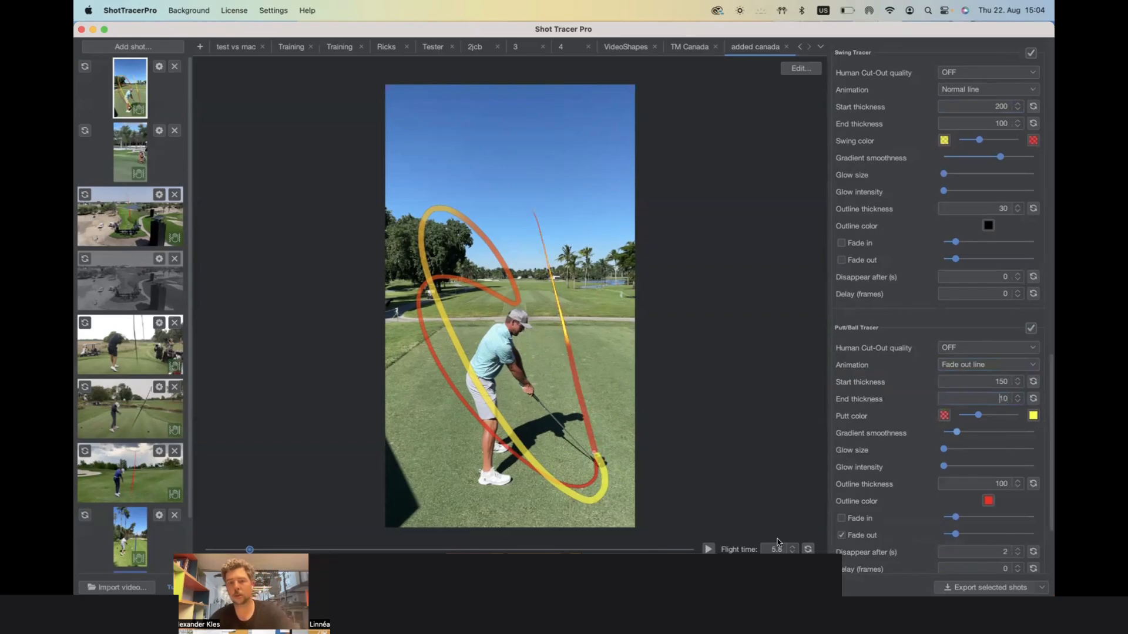
{"action": "left_click", "coordinate": [709, 548]}
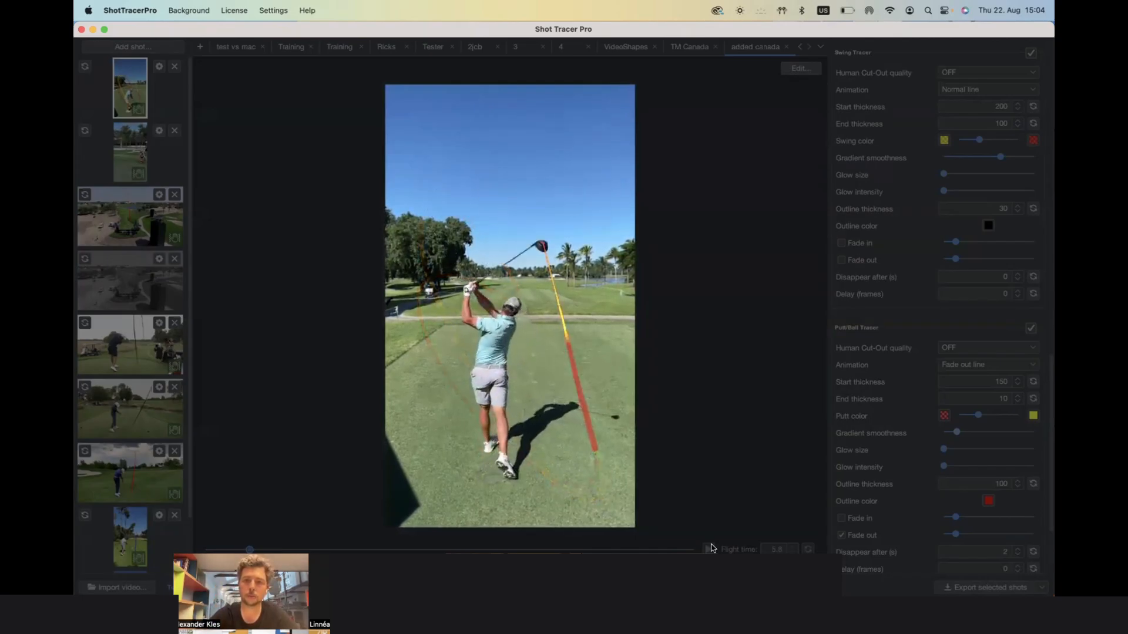
- Set the swing tracer to disappear after 5 seconds
{"action": "scroll", "coordinate": [944, 433], "scroll_direction": "down", "scroll_amount": 4}
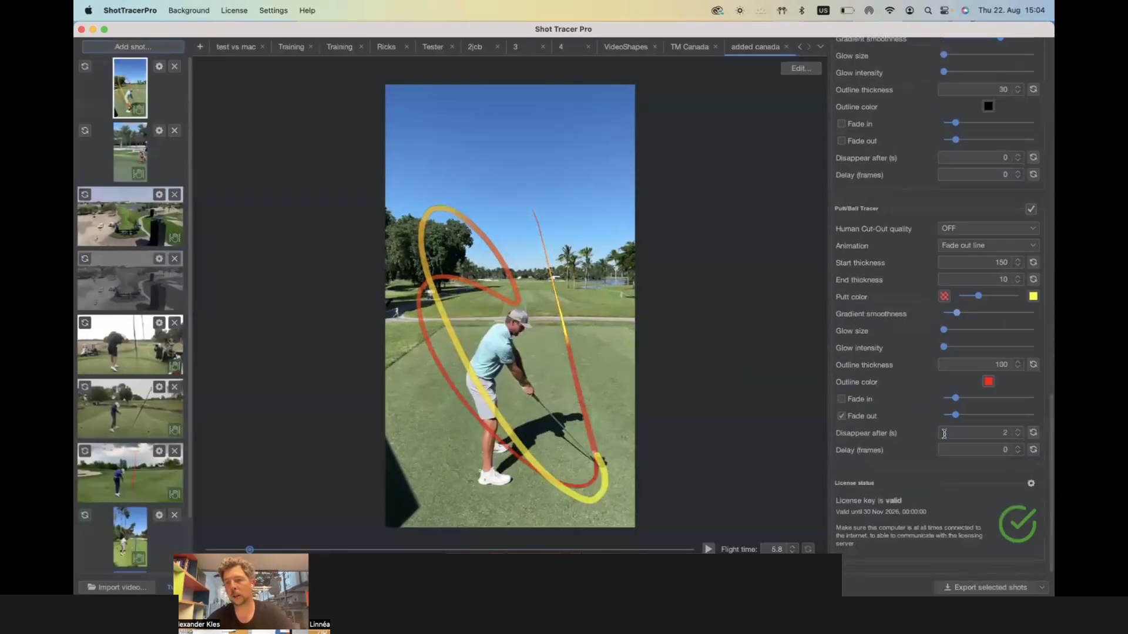
{"action": "scroll", "coordinate": [973, 247], "scroll_direction": "up", "scroll_amount": 7}
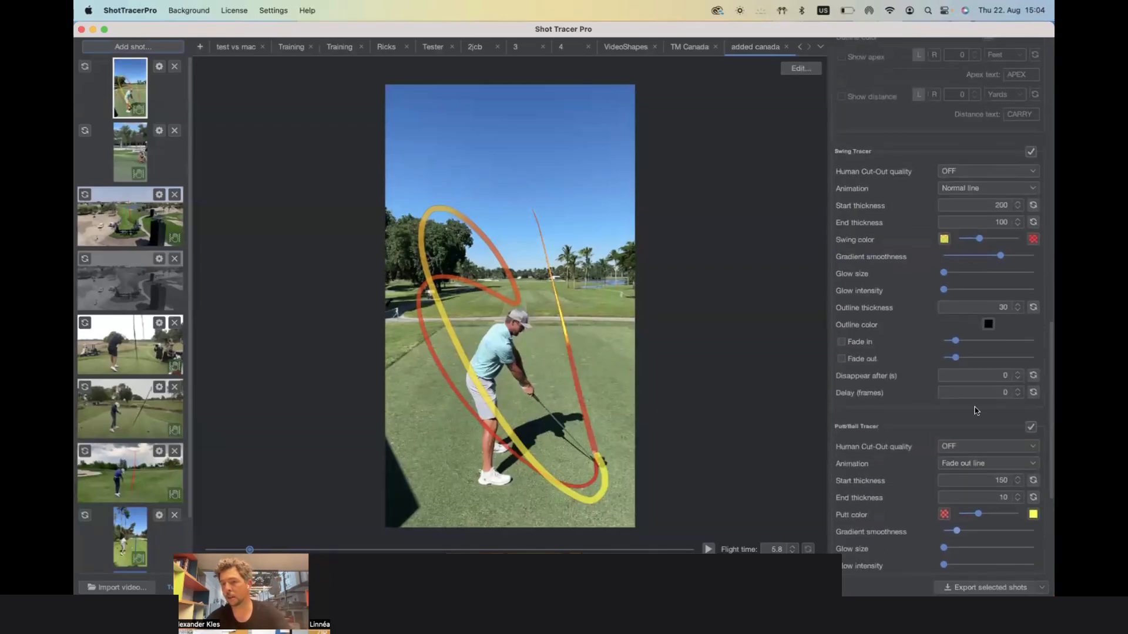
{"action": "scroll", "coordinate": [976, 411], "scroll_direction": "down", "scroll_amount": 4}
{"action": "scroll", "coordinate": [994, 442], "scroll_direction": "up", "scroll_amount": 8}
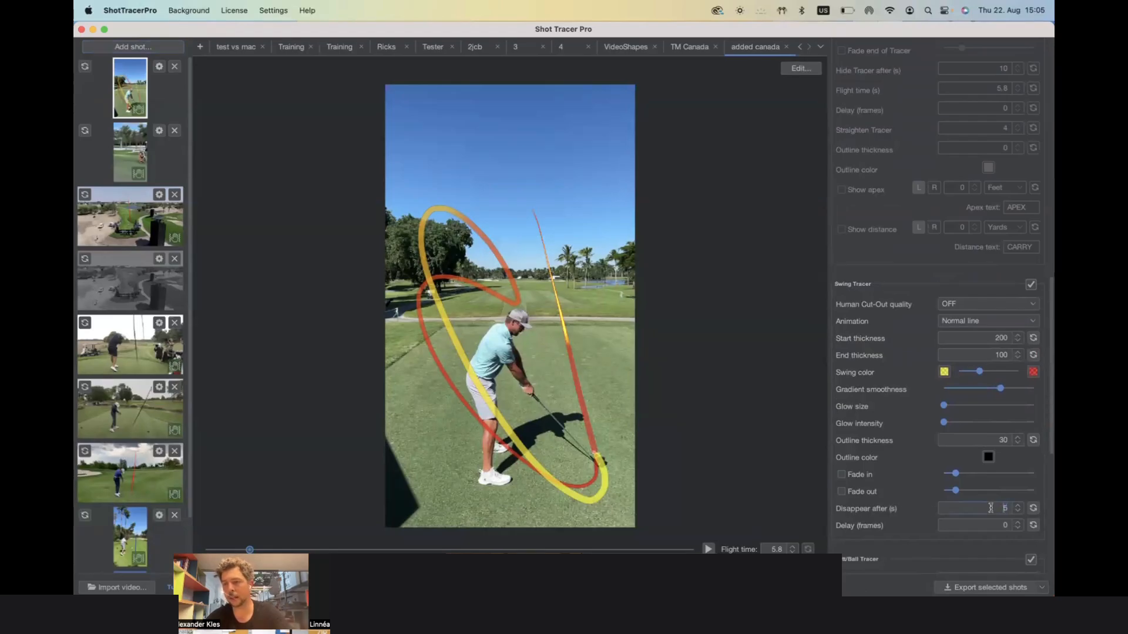
{"action": "left_click", "coordinate": [978, 328]}
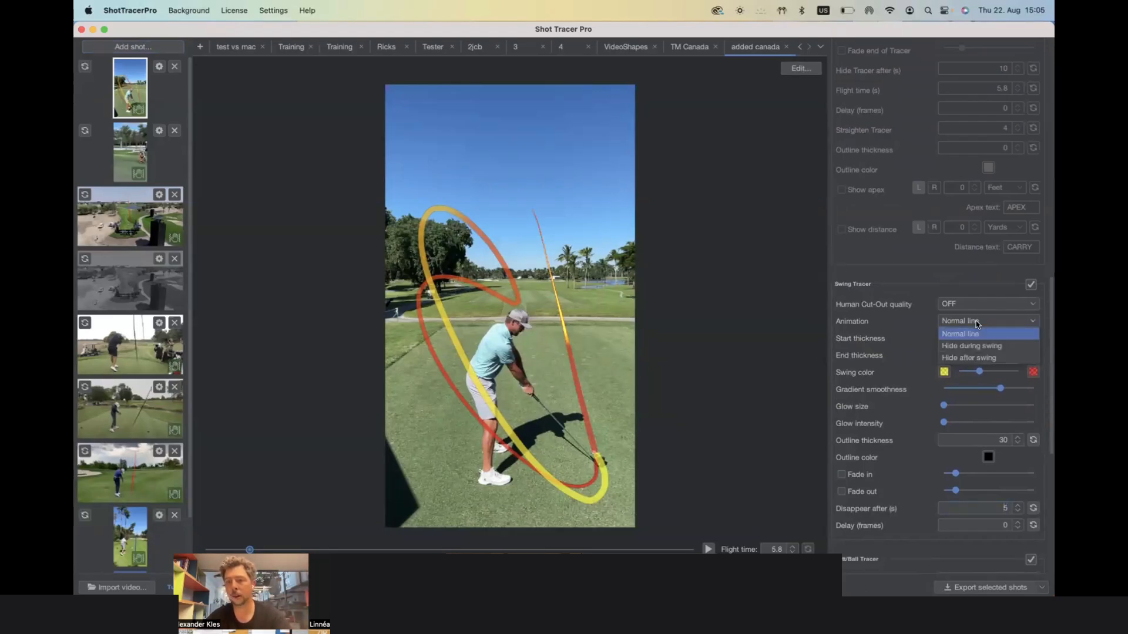
{"action": "left_click", "coordinate": [956, 305]}
{"action": "left_click", "coordinate": [956, 314]}
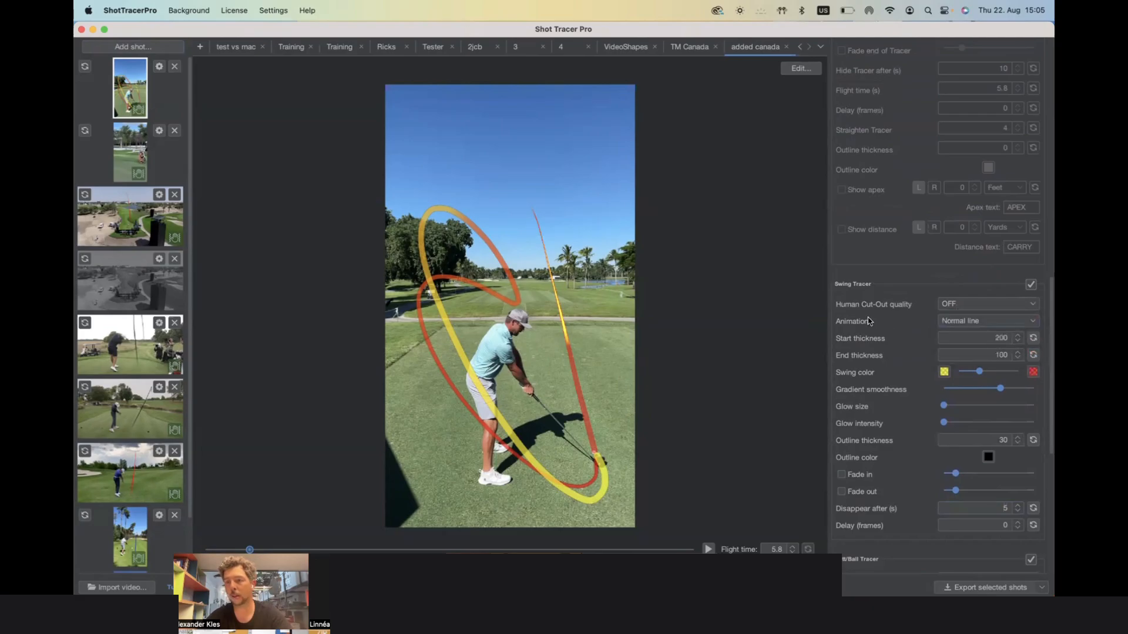
{"action": "left_click", "coordinate": [979, 323]}
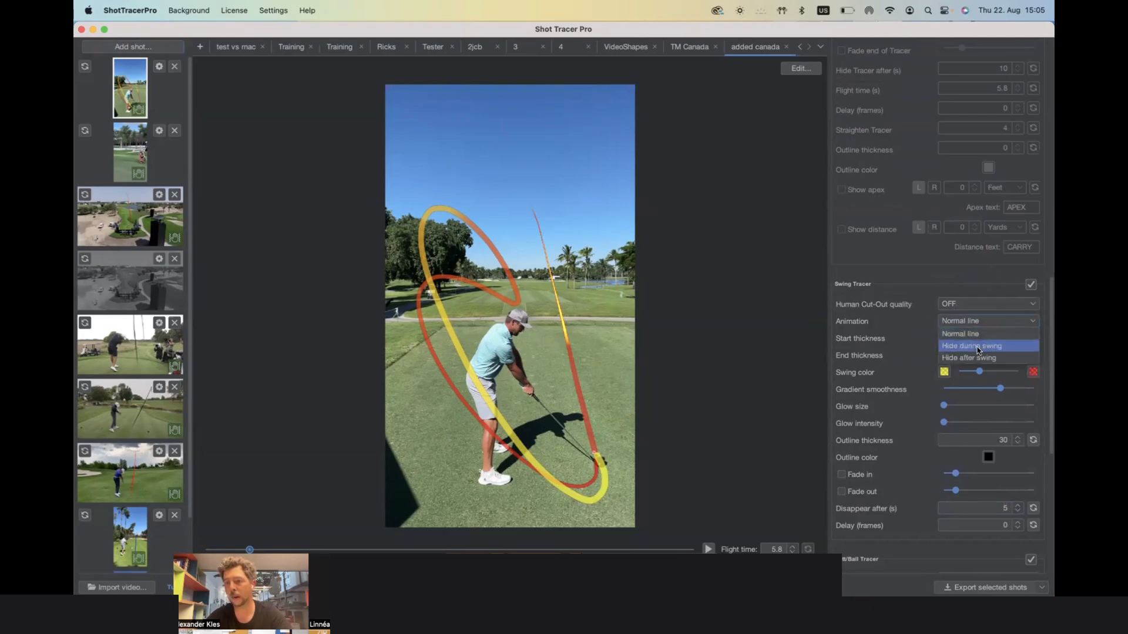
{"action": "key", "text": "Escape"}
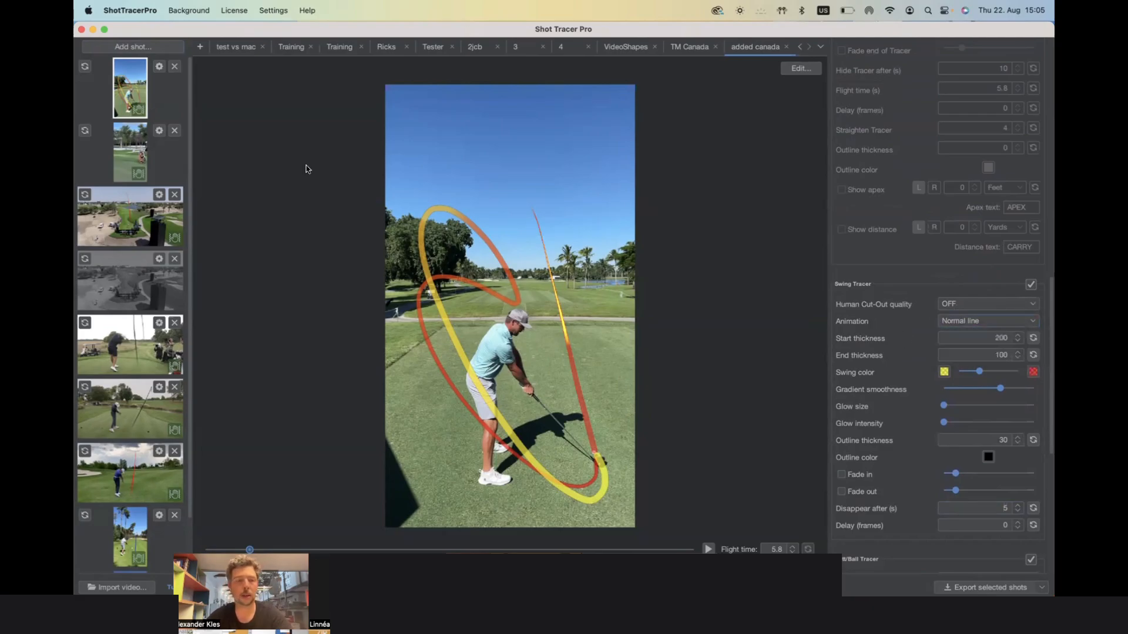
- Enable the color change after 1 second on the red shot tracer of the navy-shirted golfer's fairway shot and play it
{"action": "scroll", "coordinate": [911, 282], "scroll_direction": "up", "scroll_amount": 10}
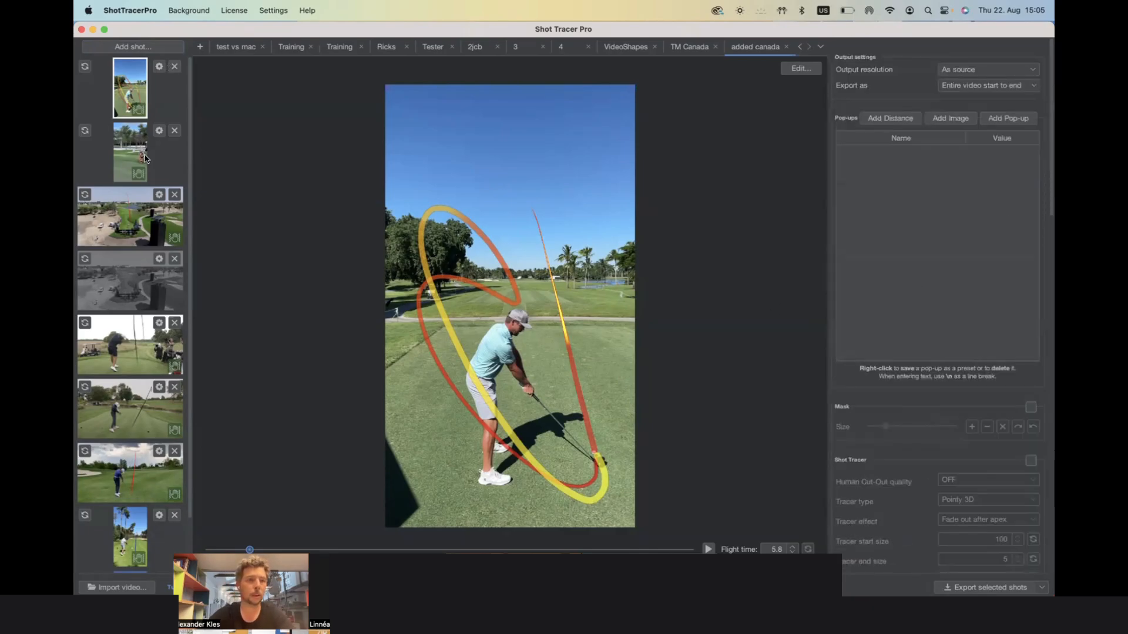
{"action": "scroll", "coordinate": [155, 323], "scroll_direction": "down", "scroll_amount": 2}
{"action": "left_click", "coordinate": [131, 445]}
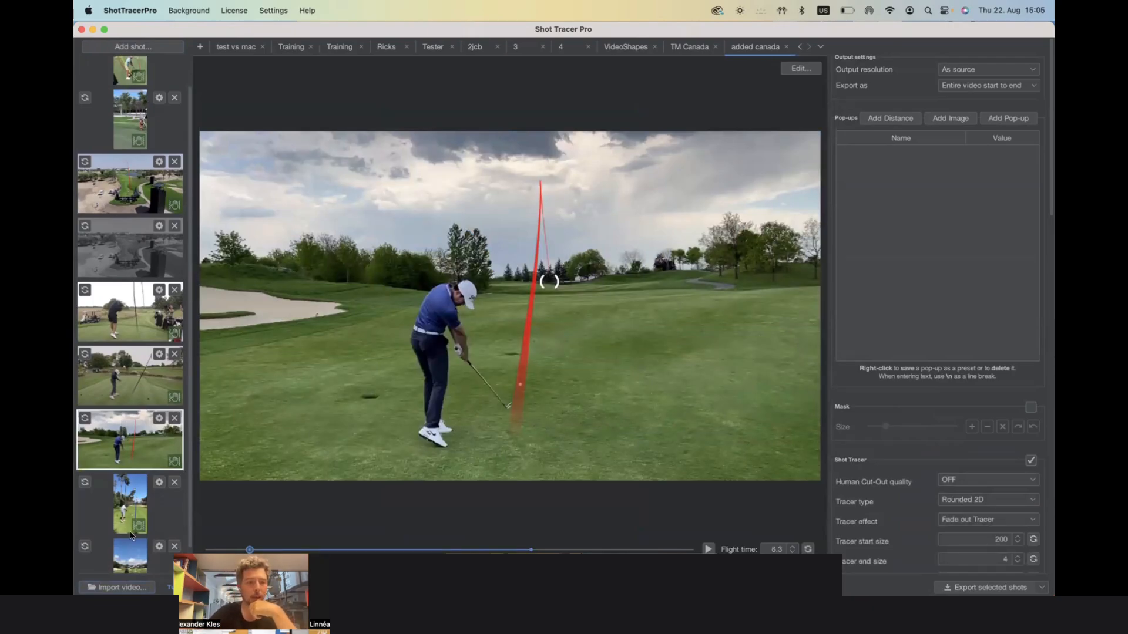
{"action": "scroll", "coordinate": [963, 447], "scroll_direction": "down", "scroll_amount": 5}
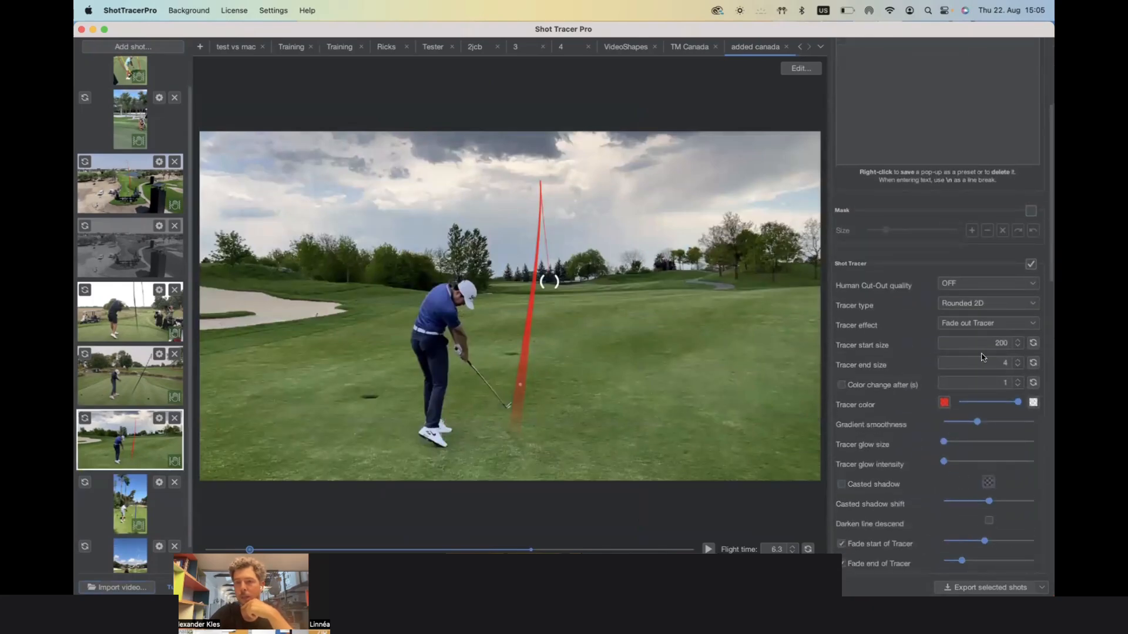
{"action": "left_click", "coordinate": [709, 549]}
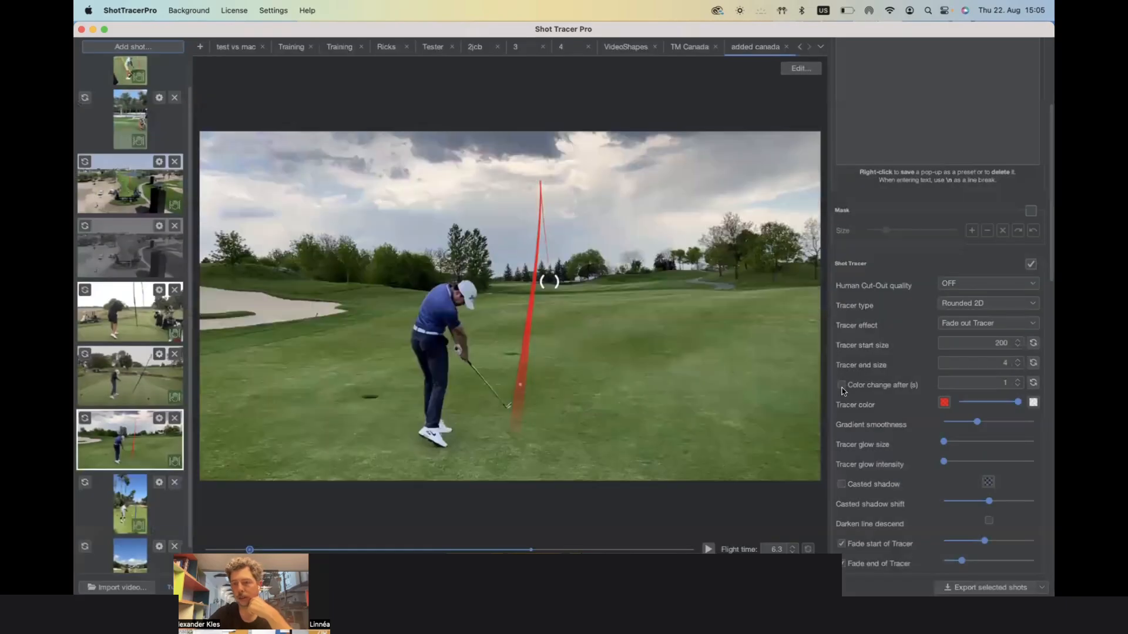
{"action": "left_click", "coordinate": [841, 385]}
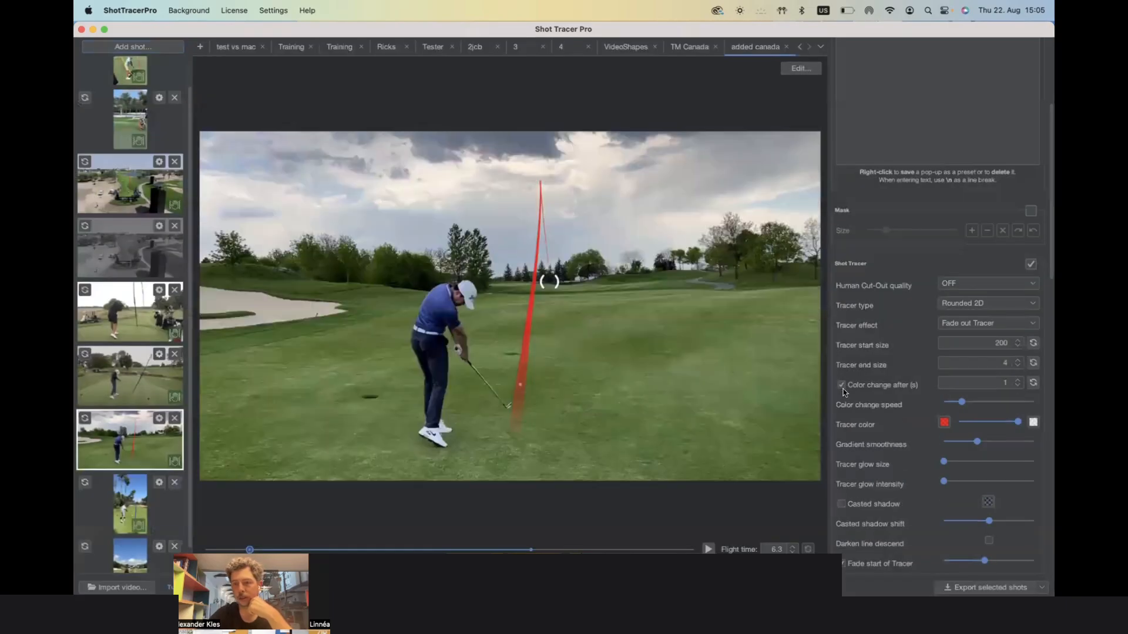
{"action": "left_click", "coordinate": [709, 549]}
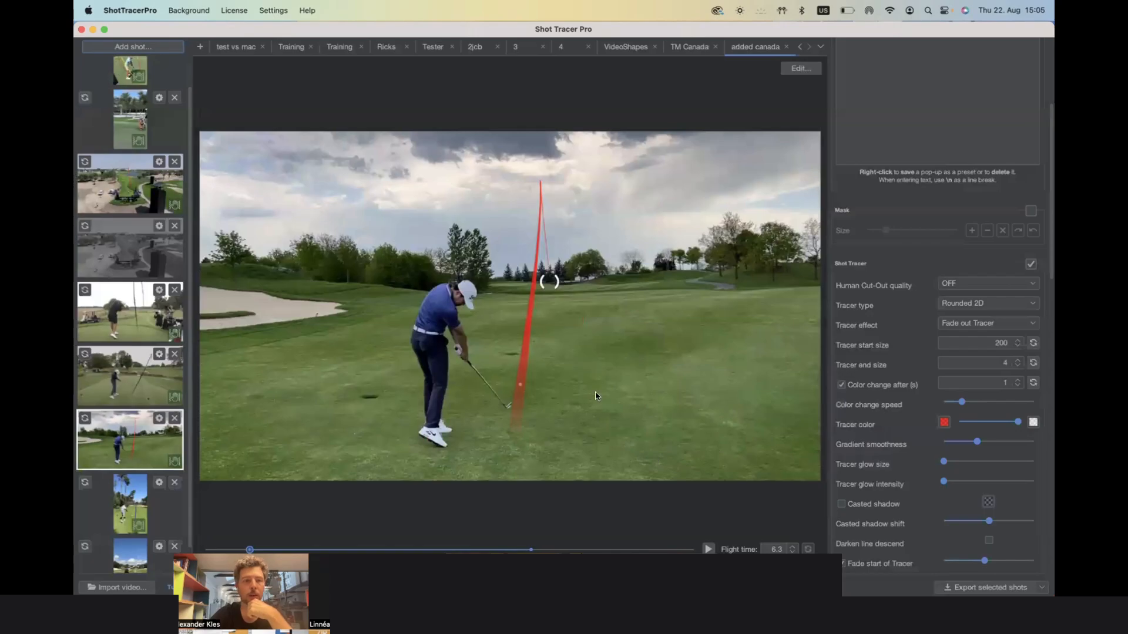
- View the tee shot with the black tracer, and return to the navy-shirted golfer's red-tracer fairway shot
{"action": "left_click", "coordinate": [154, 329]}
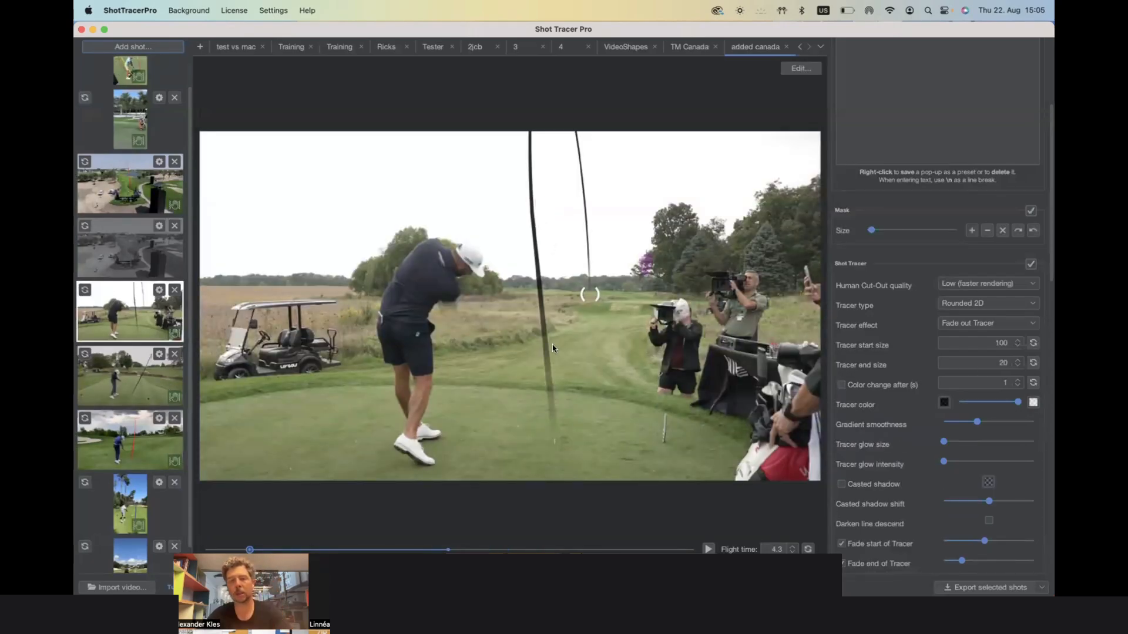
{"action": "left_click", "coordinate": [154, 457]}
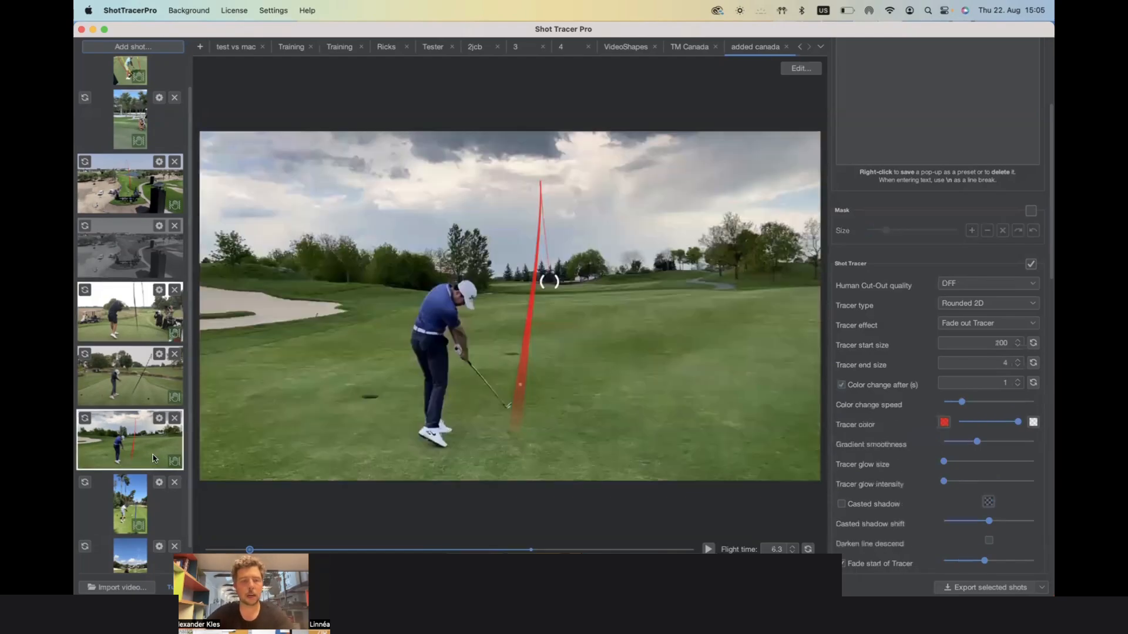
{"action": "scroll", "coordinate": [908, 260], "scroll_direction": "up", "scroll_amount": 5}
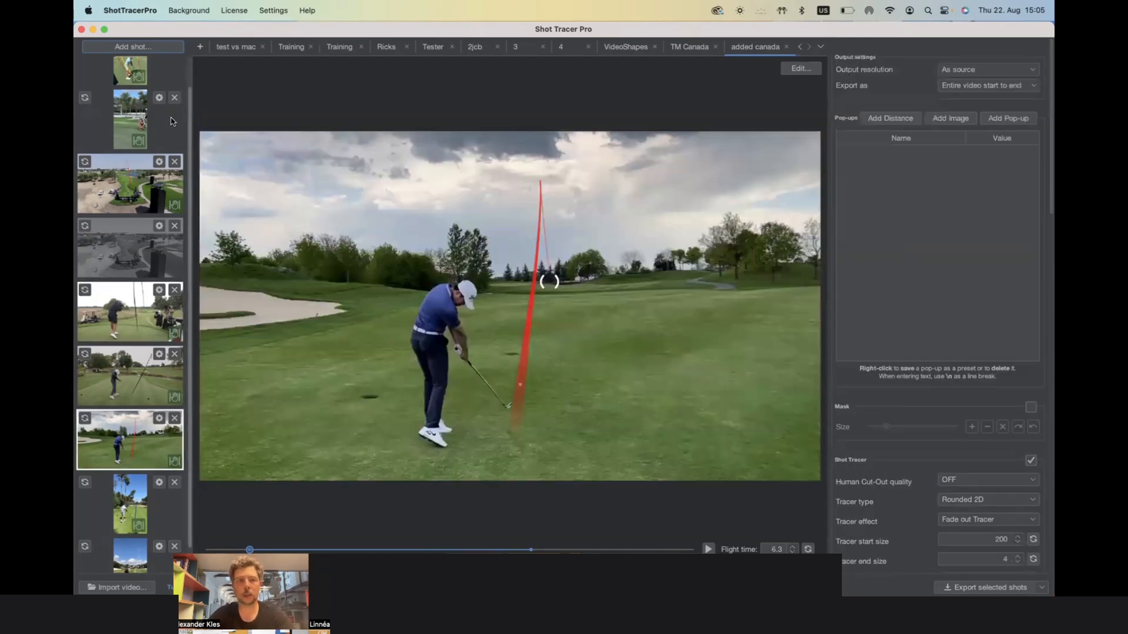
{"action": "scroll", "coordinate": [176, 191], "scroll_direction": "up", "scroll_amount": 1}
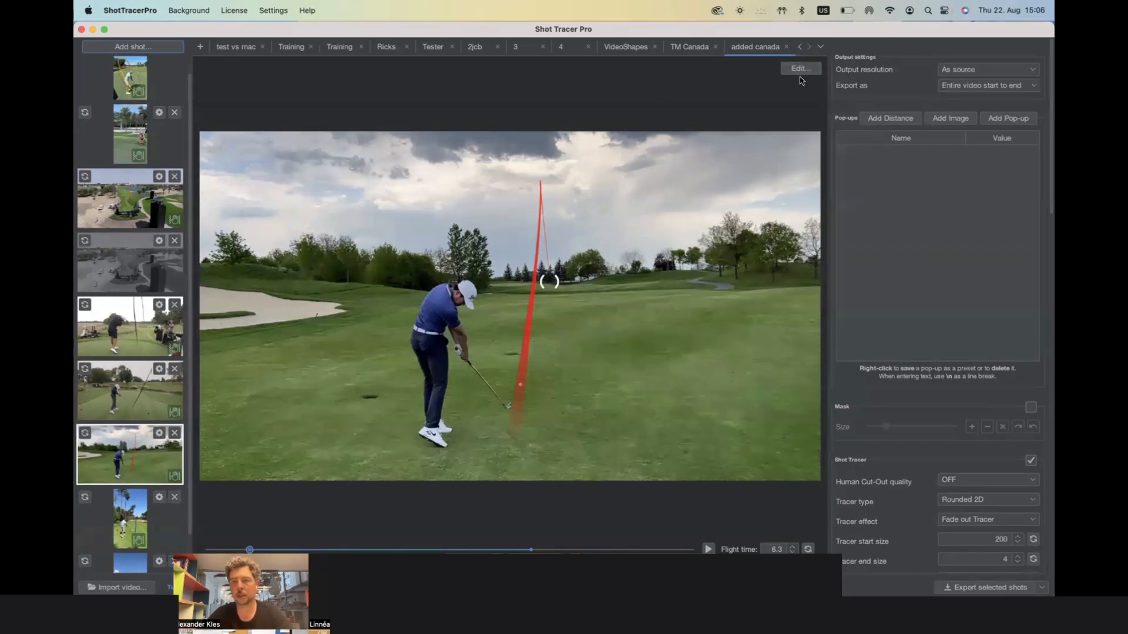
- Apply the navy-shirted golfer's line settings to the black-tracer tee shot, the dark-clothed golfer's tee shot and the last two portrait shots
{"action": "left_click", "coordinate": [160, 434]}
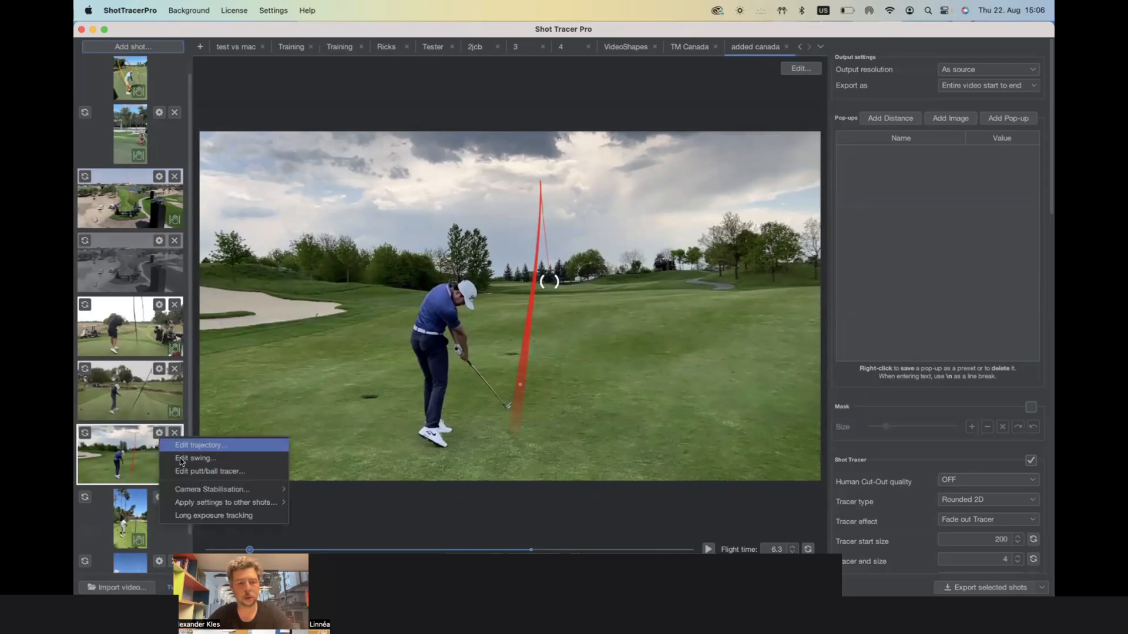
{"action": "mouse_move", "coordinate": [232, 504]}
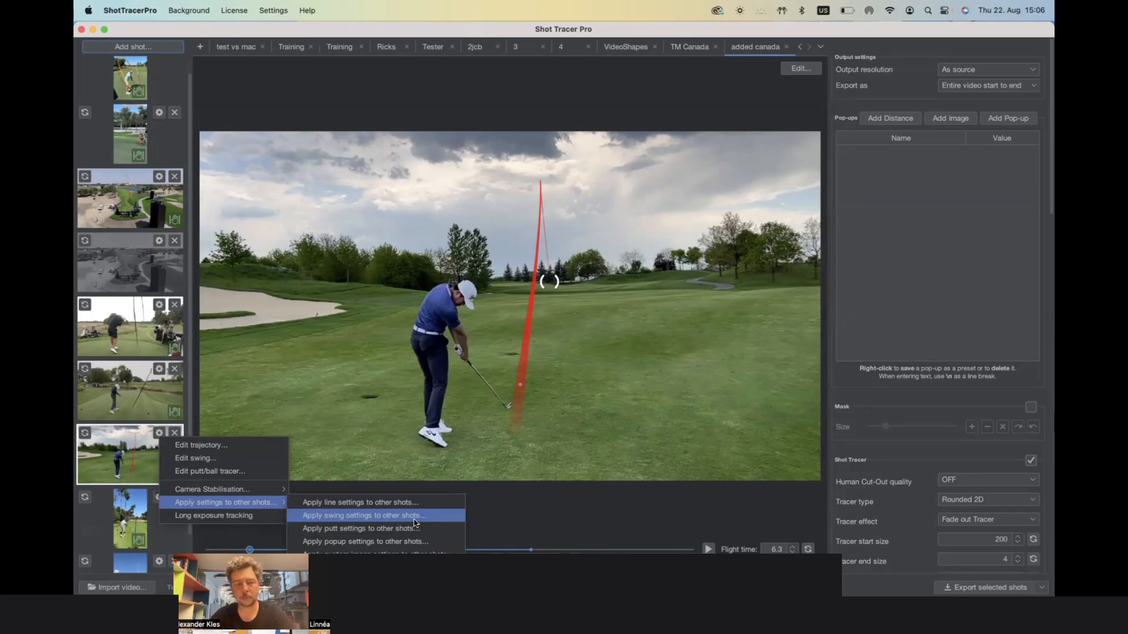
{"action": "left_click", "coordinate": [352, 504]}
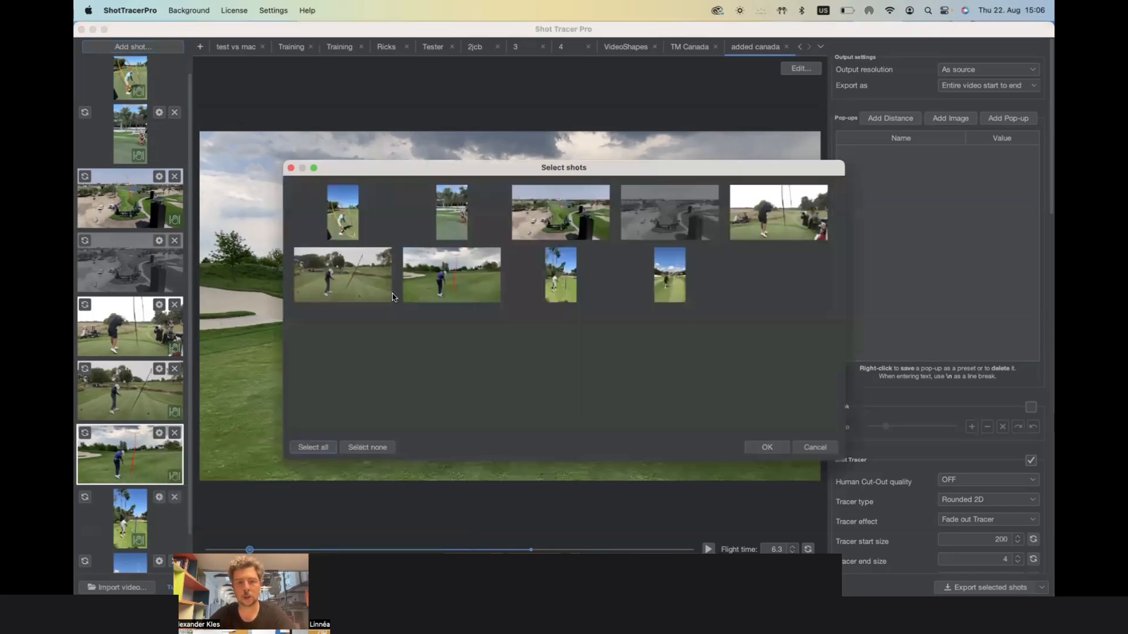
{"action": "left_click", "coordinate": [364, 286]}
{"action": "left_click", "coordinate": [560, 281]}
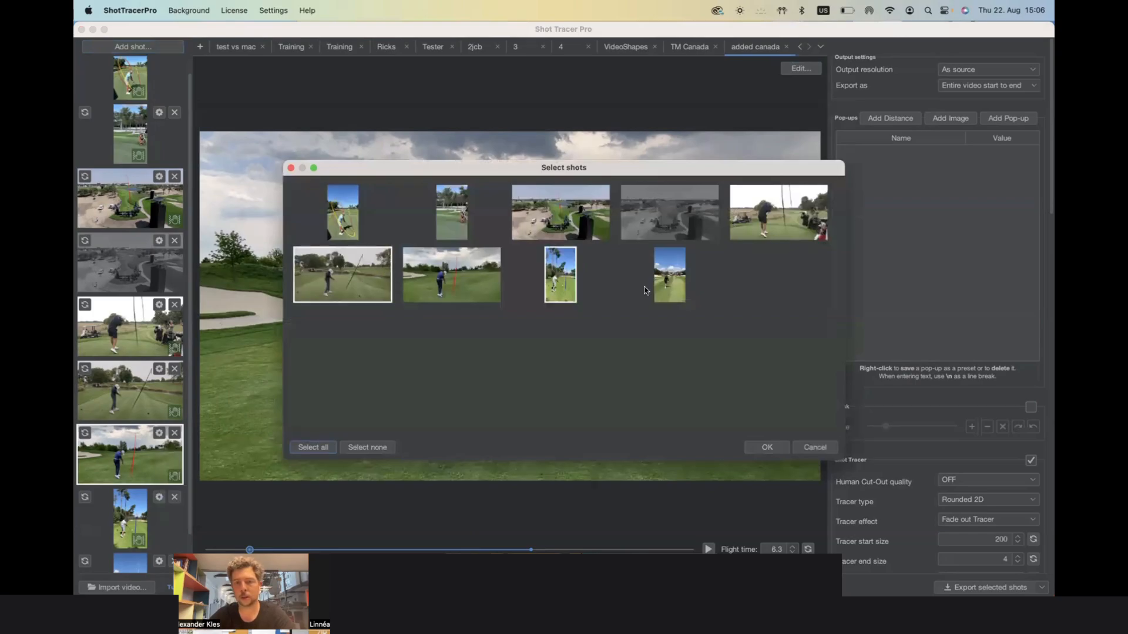
{"action": "left_click", "coordinate": [671, 287]}
{"action": "left_click", "coordinate": [790, 187]}
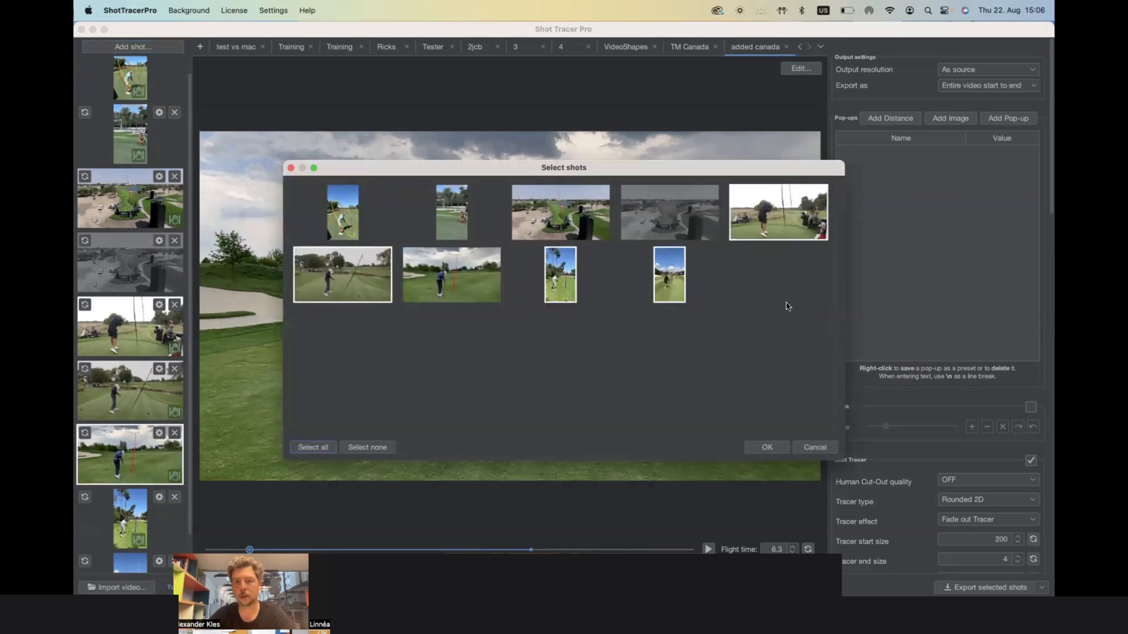
{"action": "left_click", "coordinate": [773, 447]}
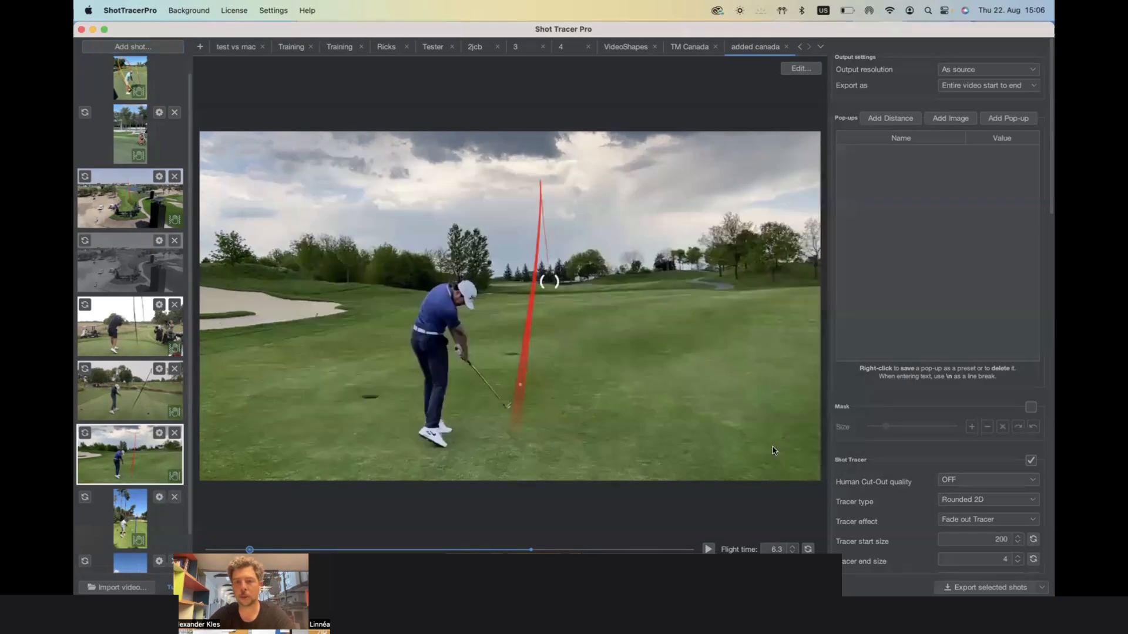
- Check the shot tracers on the dark-clothed golfer's tee shot and the last two portrait shots
{"action": "left_click", "coordinate": [147, 400]}
{"action": "scroll", "coordinate": [147, 417], "scroll_direction": "down", "scroll_amount": 2}
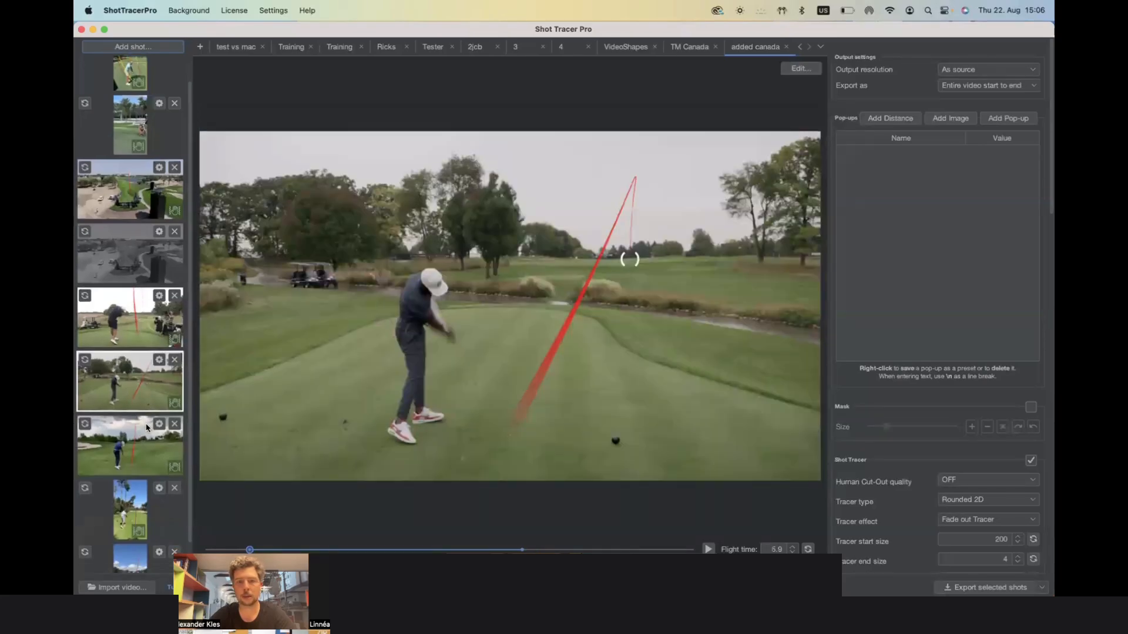
{"action": "left_click", "coordinate": [141, 488]}
{"action": "left_click", "coordinate": [148, 537]}
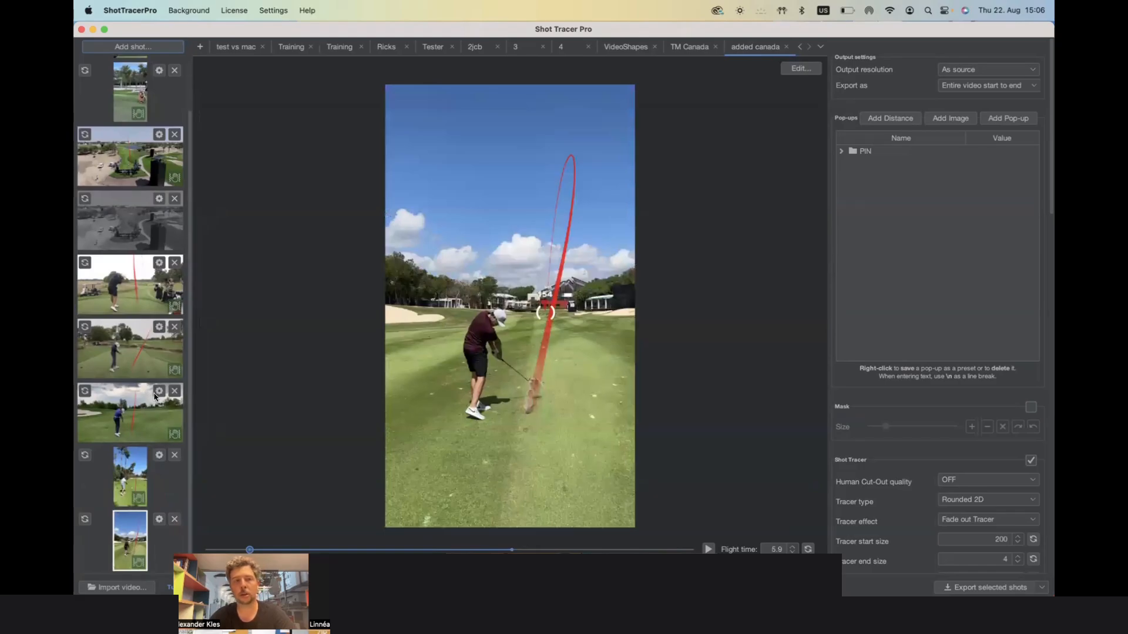
{"action": "scroll", "coordinate": [164, 267], "scroll_direction": "up", "scroll_amount": 2}
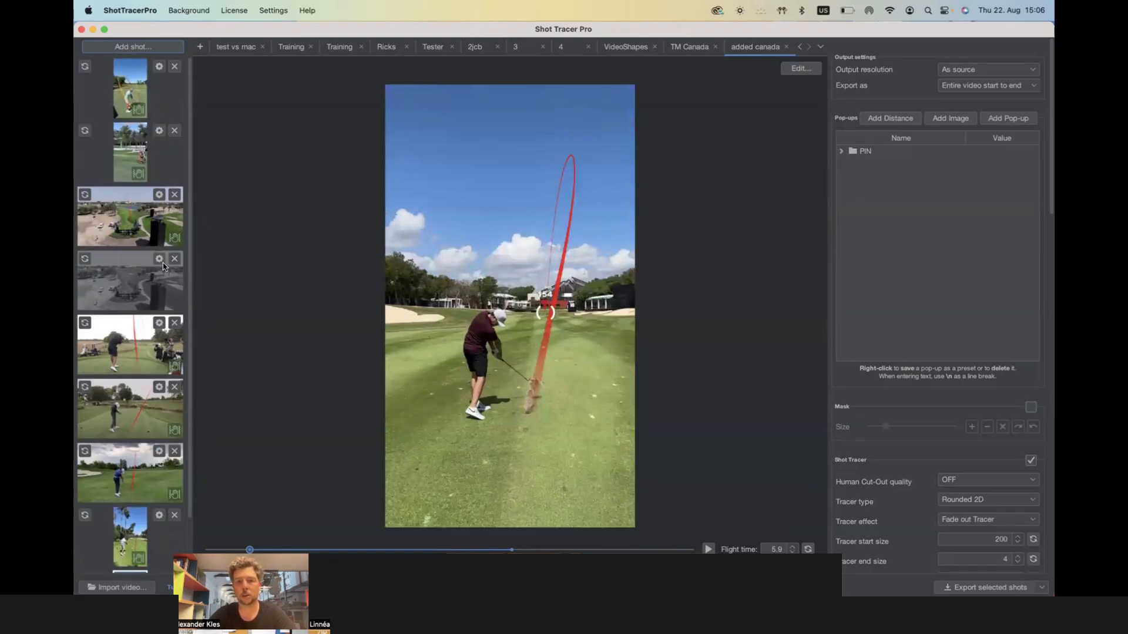